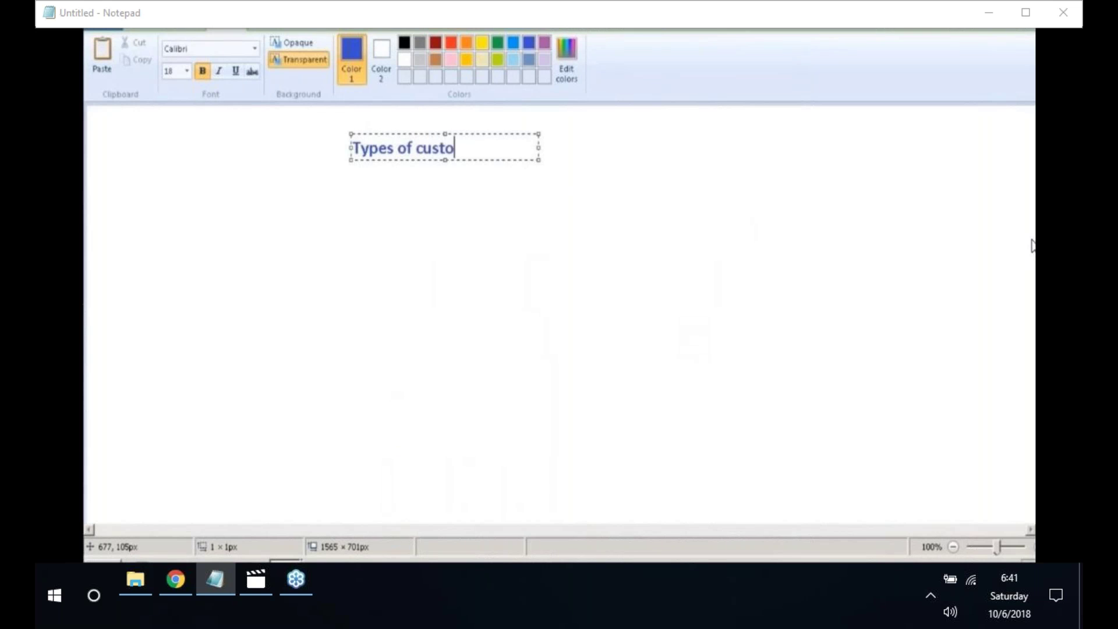
- Add the lines '1. Normal customer' and '2. One-time customer' below the heading
key(Return)
key(Return)
text(1. No)
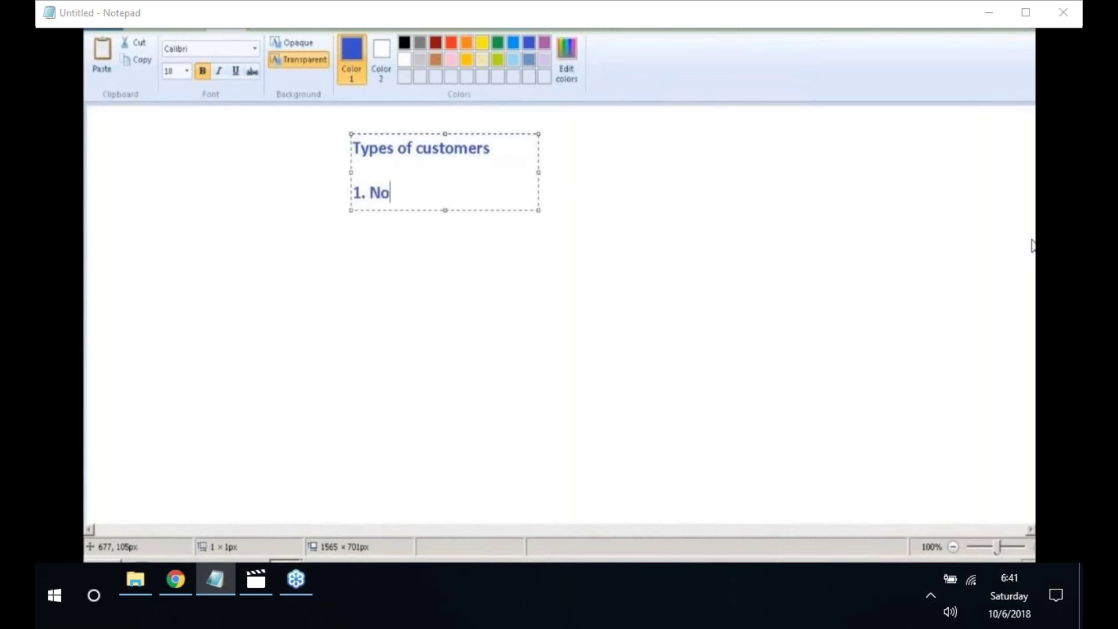
text(rmal customer)
key(Return)
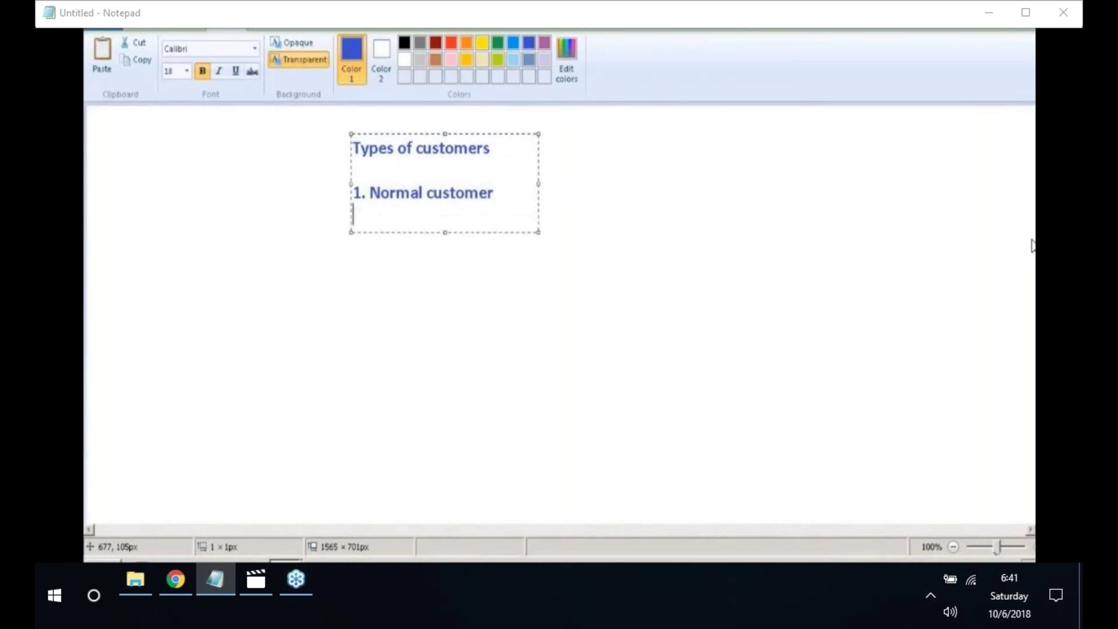
text(2. One-time)
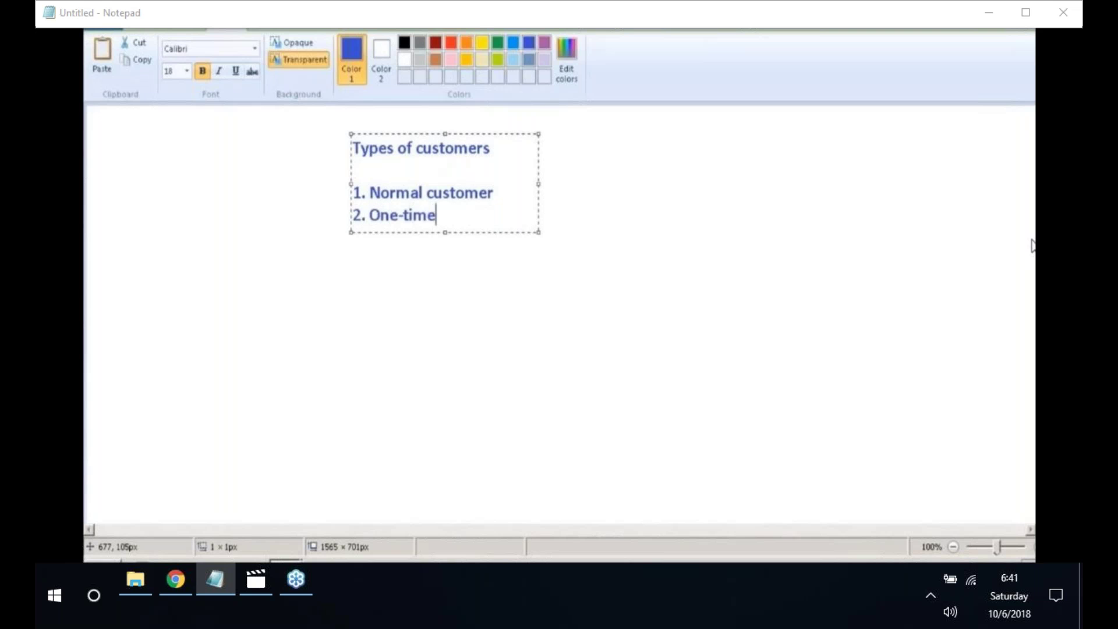
text( customer)
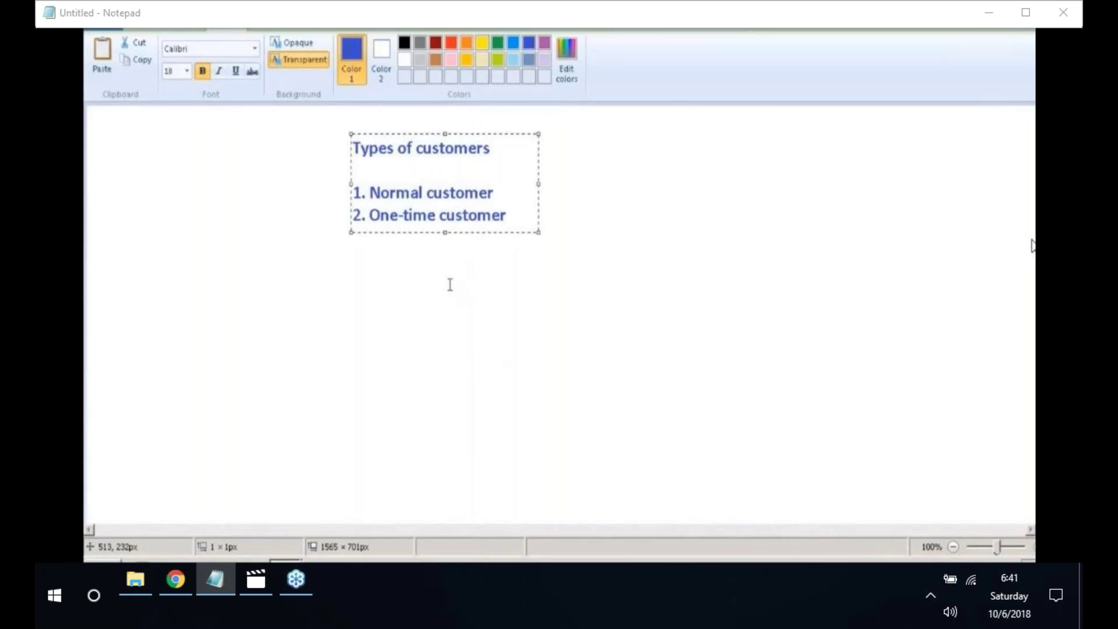
click(450, 284)
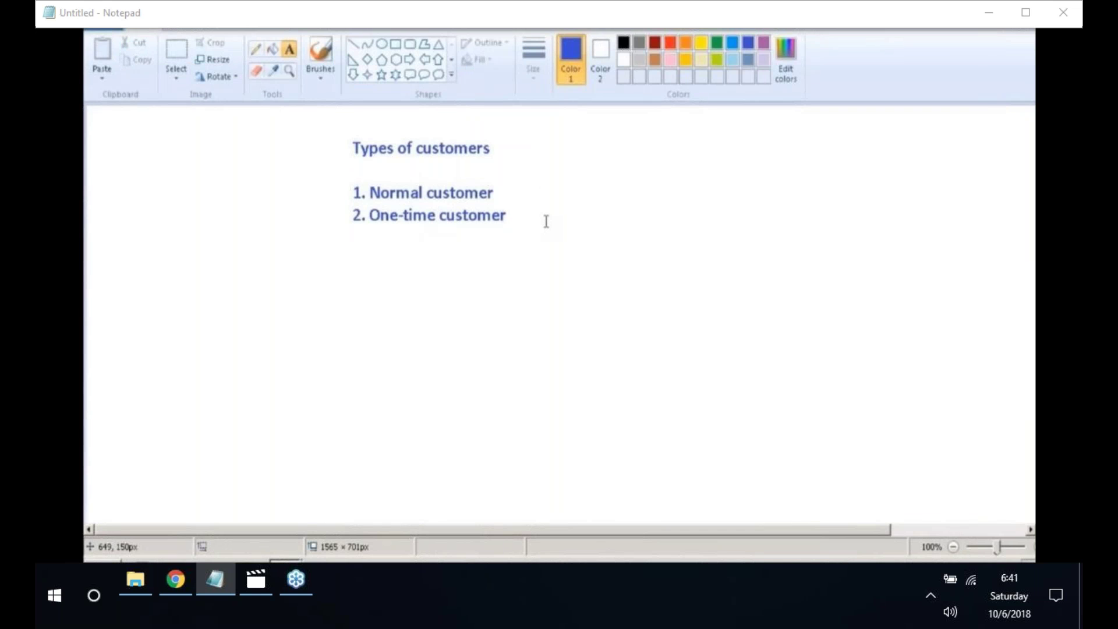
- Add the note 'rarely do business' beside '2. One-time customer'
click(546, 221)
text(re)
key(BackSpace)
text(arely do )
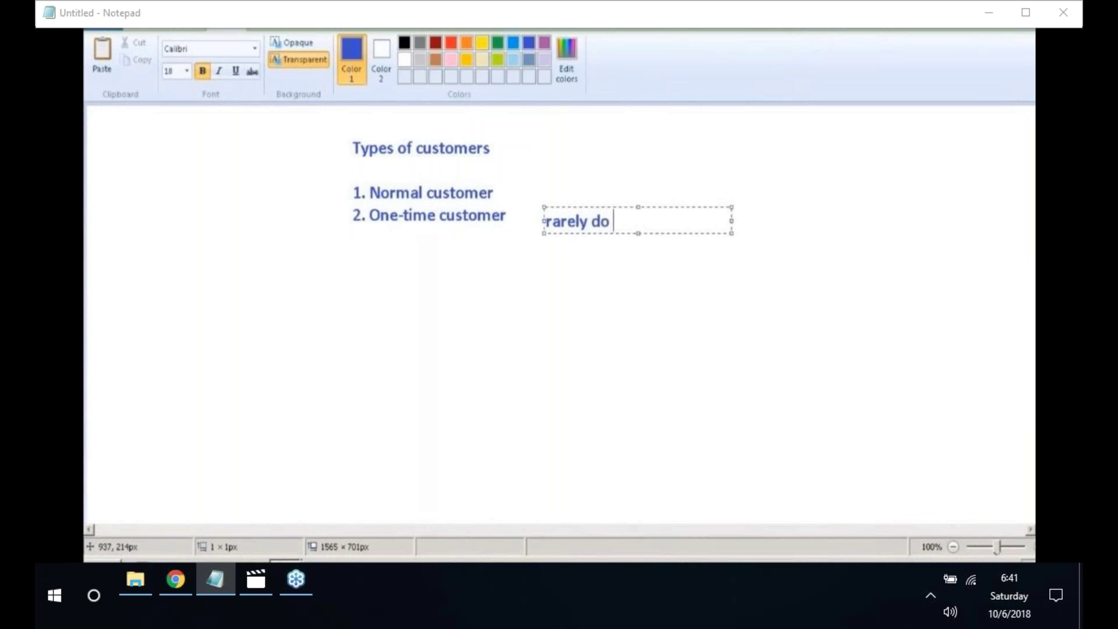
text(business)
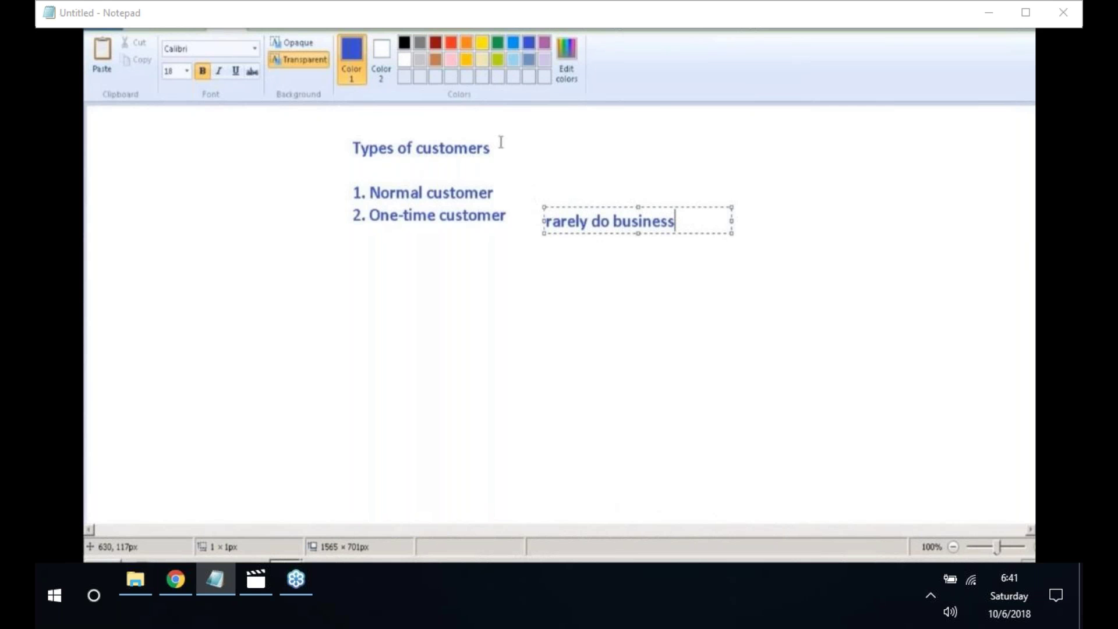
click(135, 30)
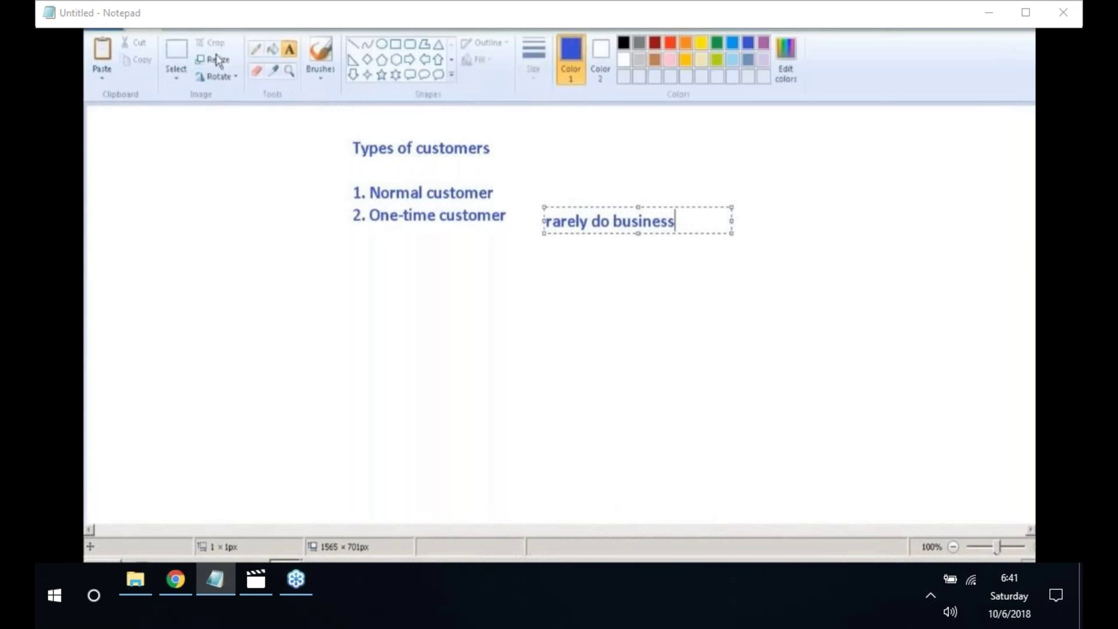
- Draw a pencil tick mark beside 'Normal customer'
click(257, 51)
drag(519, 188, 567, 178)
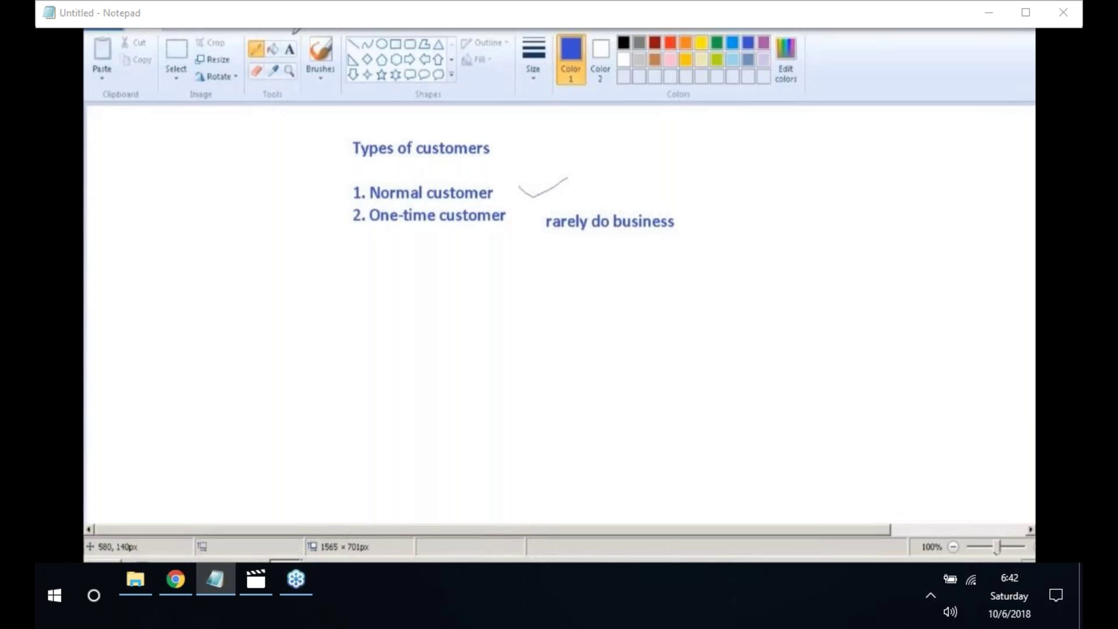
click(290, 49)
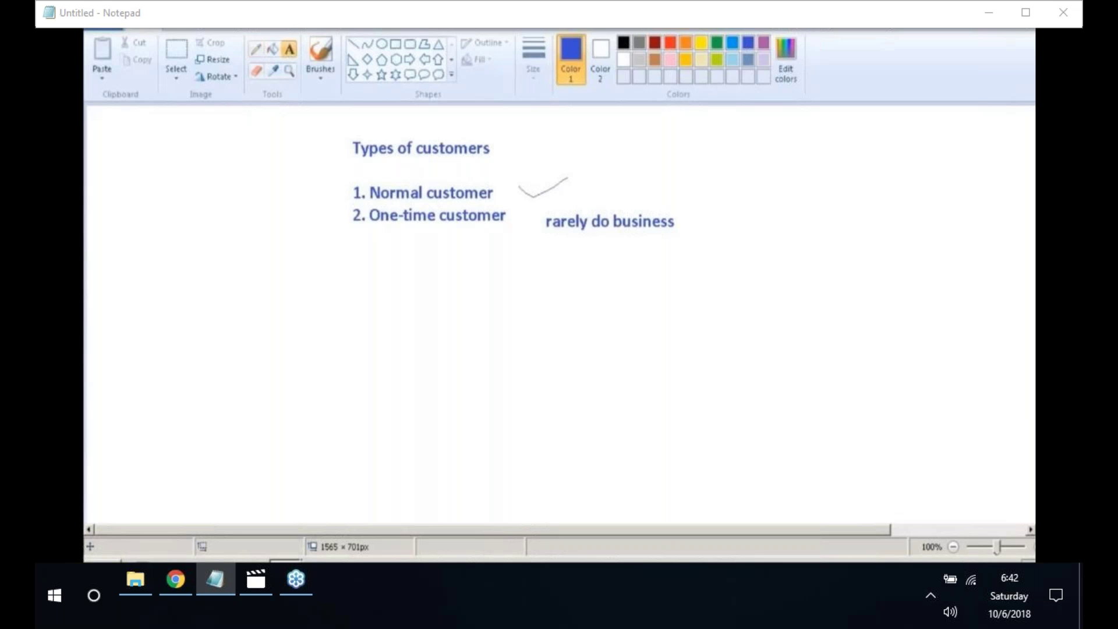
- Type 'Business requirements' in a new text box below 'rarely do business'
click(526, 239)
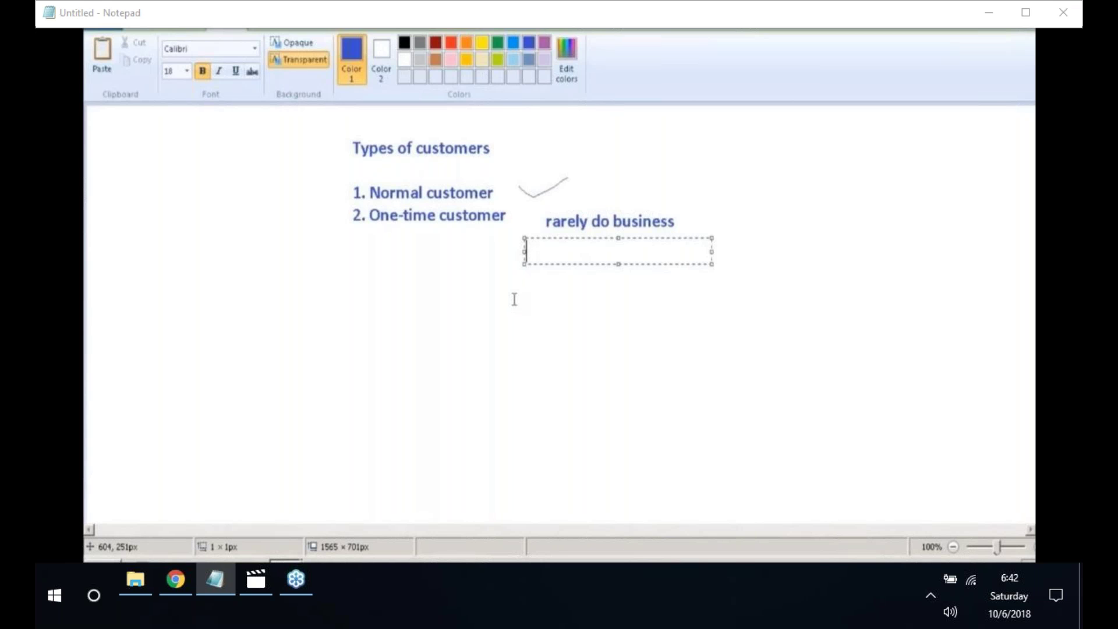
text(E)
key(BackSpace)
text(Business requirements)
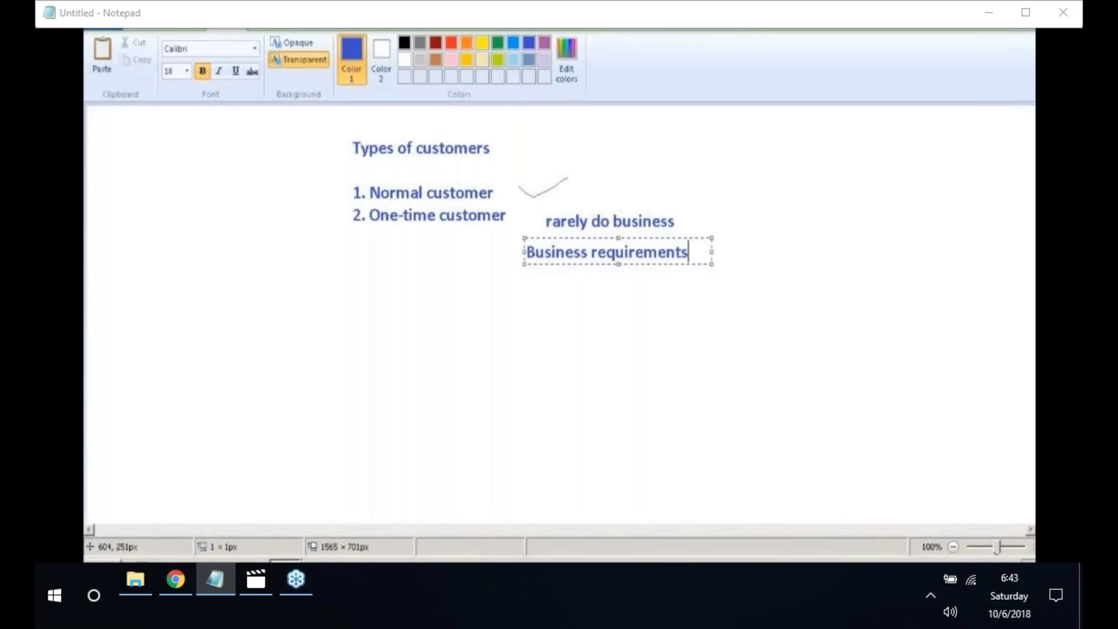
click(220, 294)
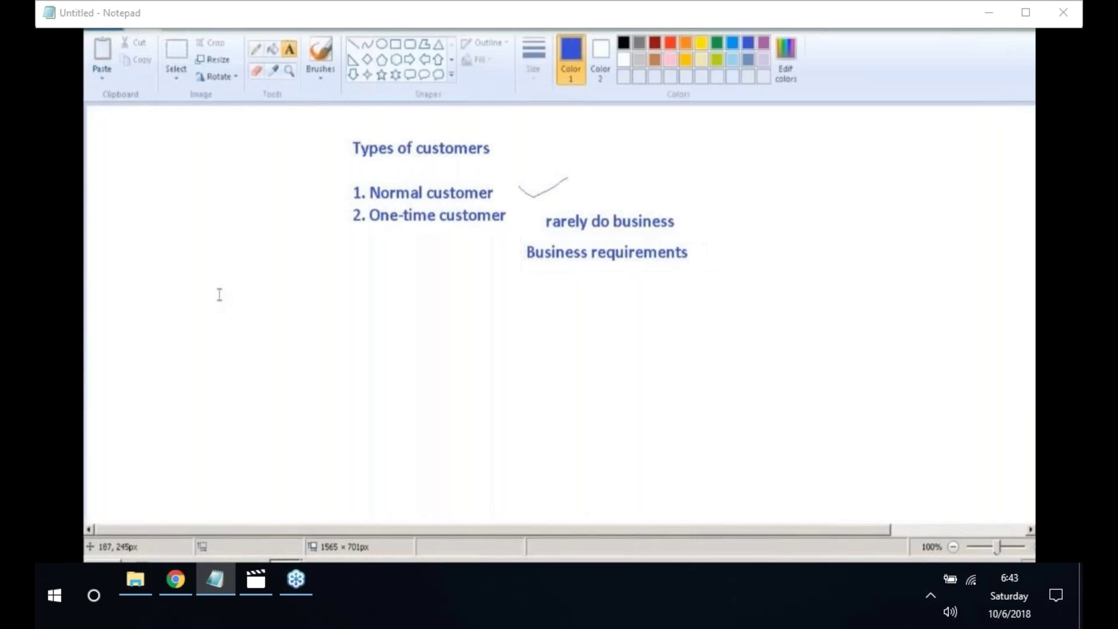
- Write the heading 'Functional changes in AR' on the left below the customer list
click(215, 285)
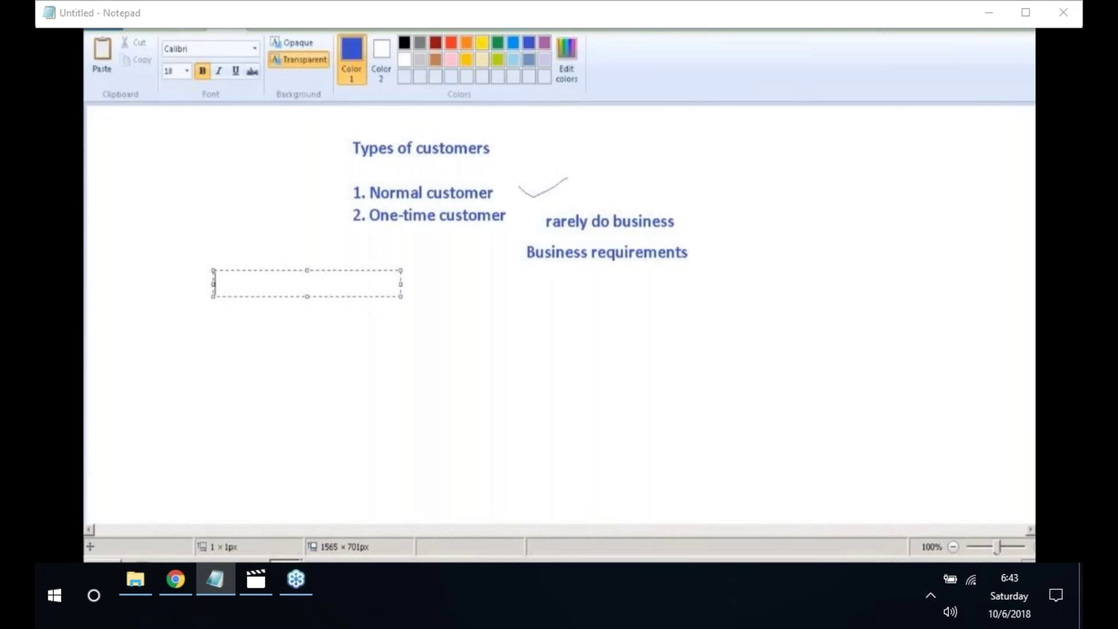
text(Functional changes)
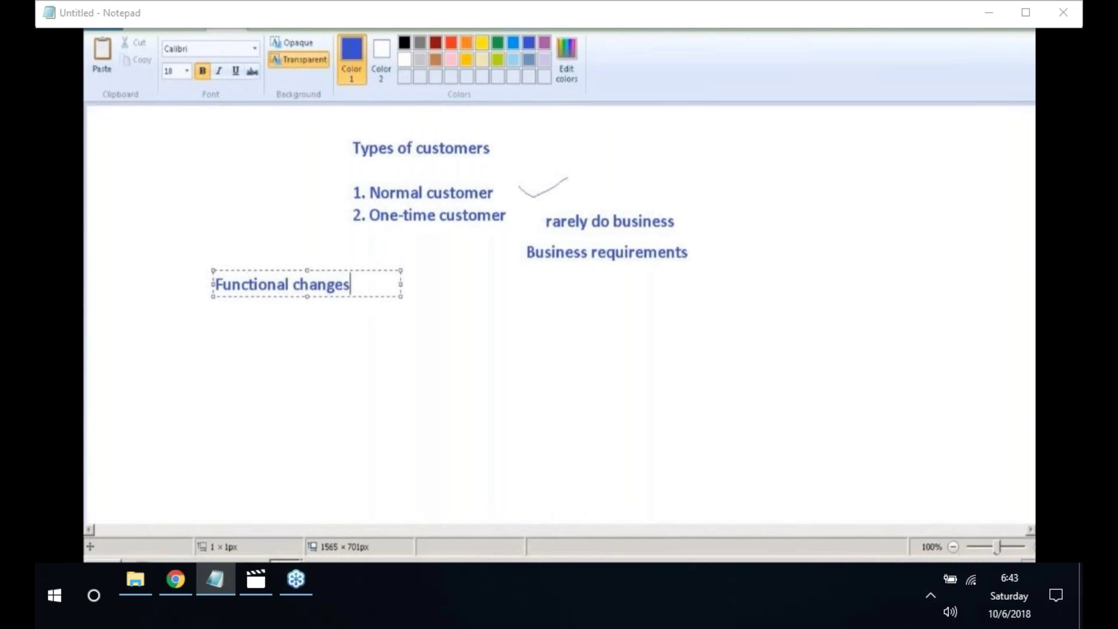
text( in AR)
click(205, 346)
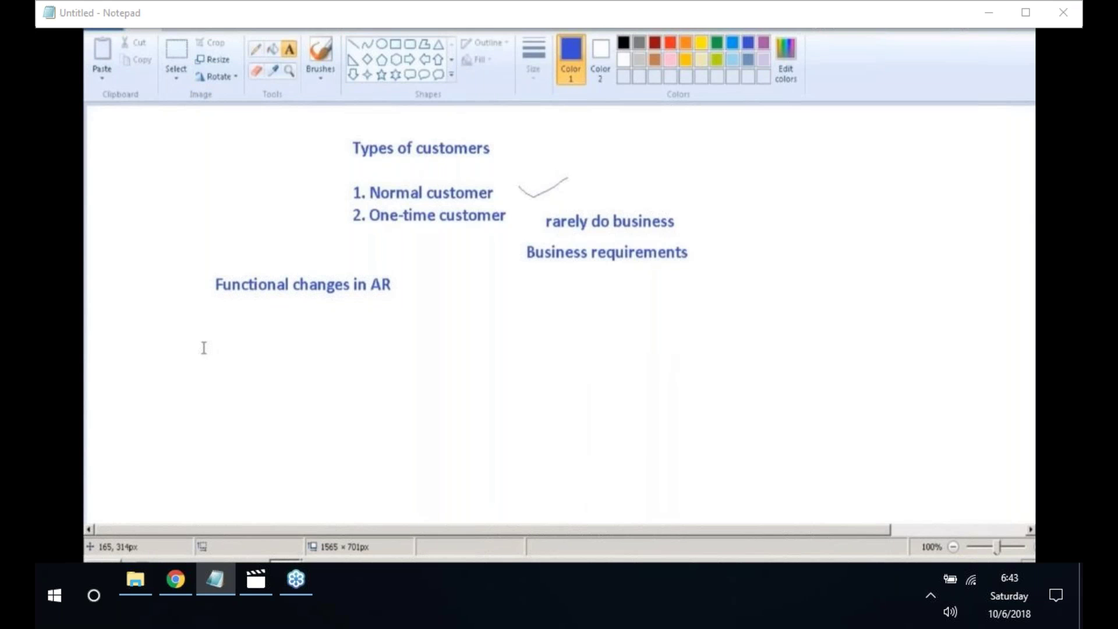
click(203, 316)
- Type the notes 'SAP smart business cockpits' and 'Eliminating the need of data replication'
text(SAP)
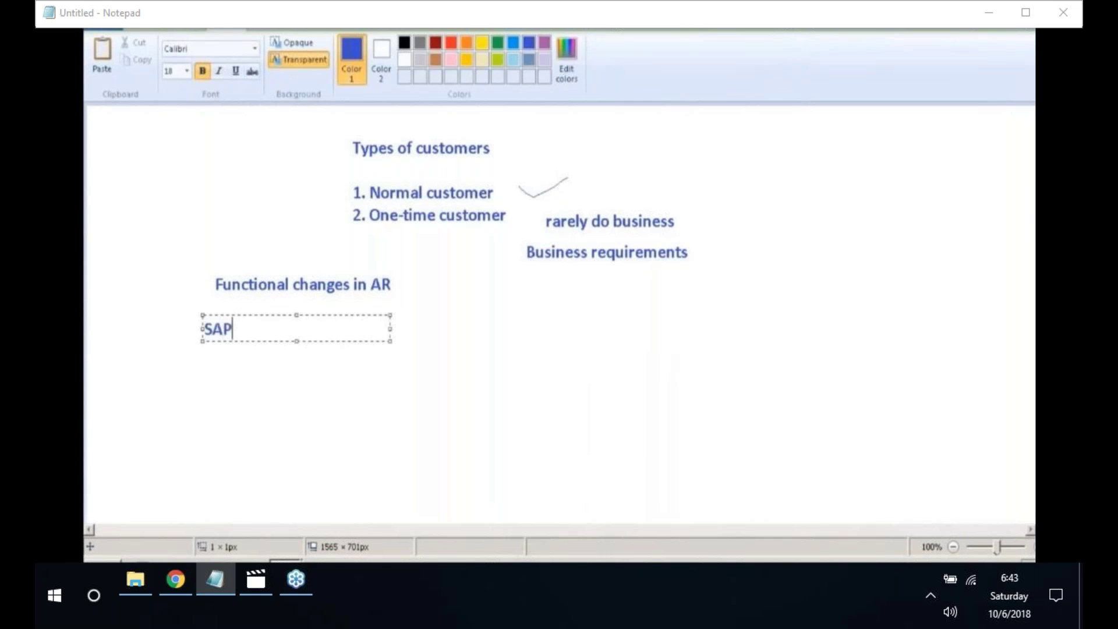
text( smart business cocko)
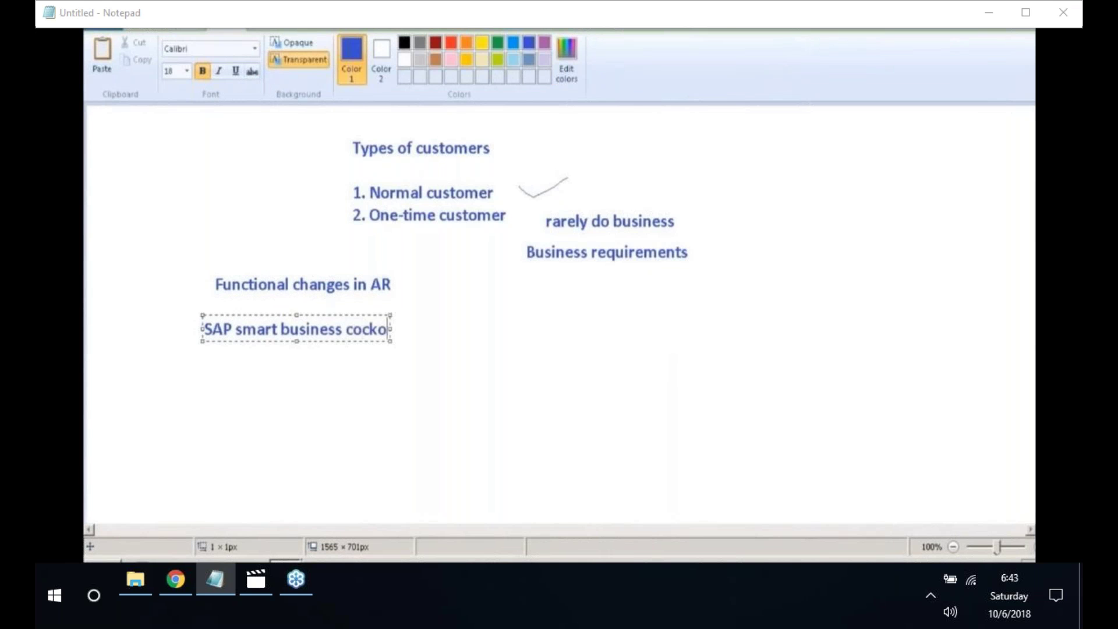
key(BackSpace)
text(pits)
key(Return)
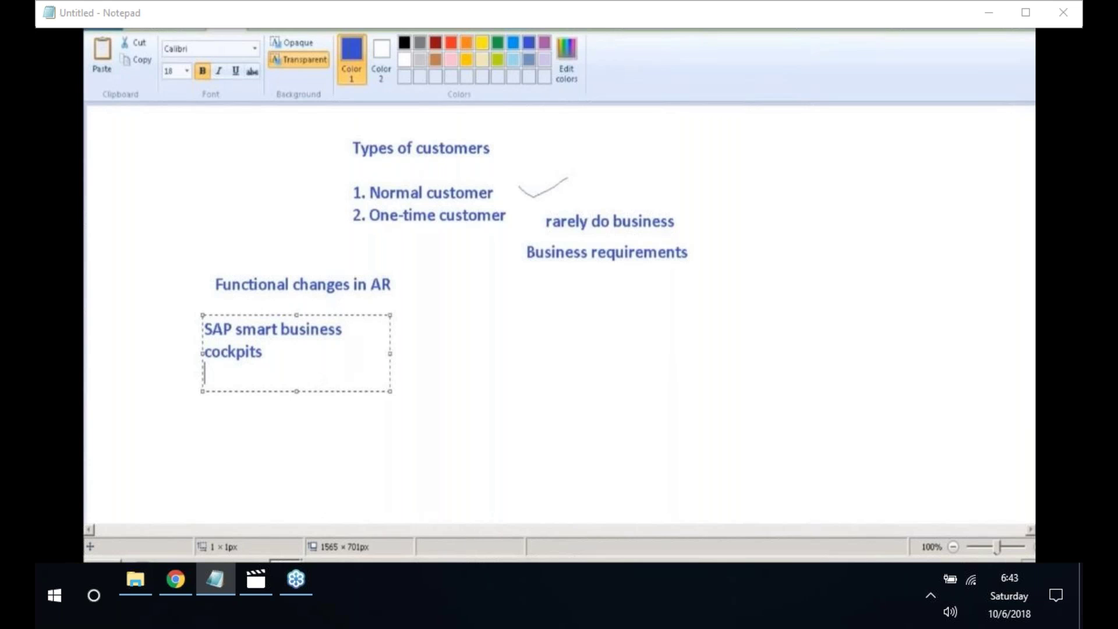
text(Eliminatin)
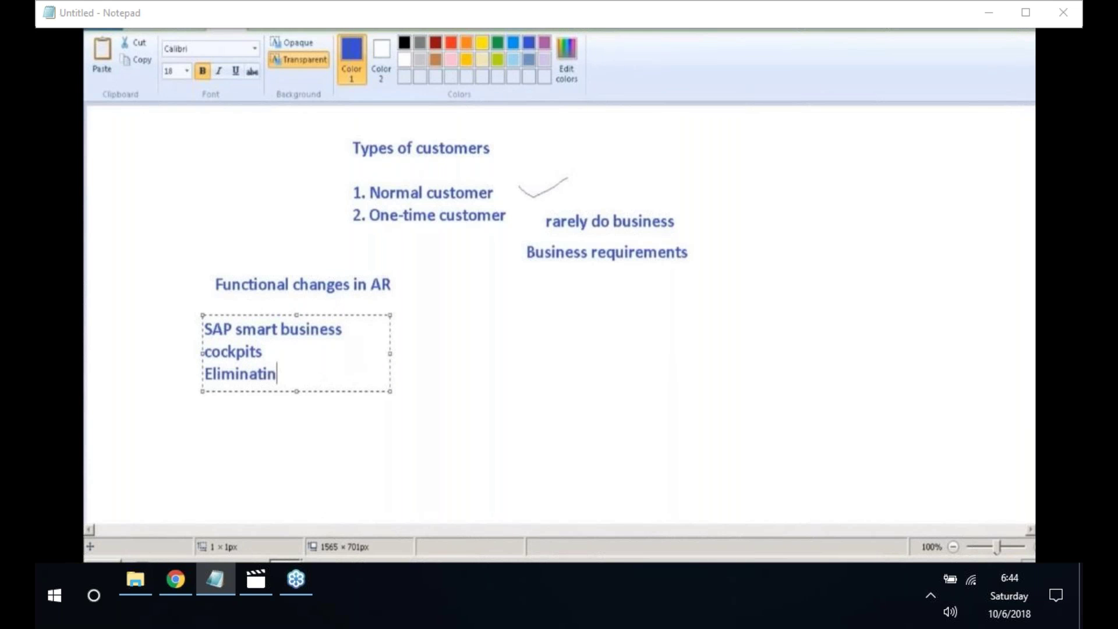
text(g the need o)
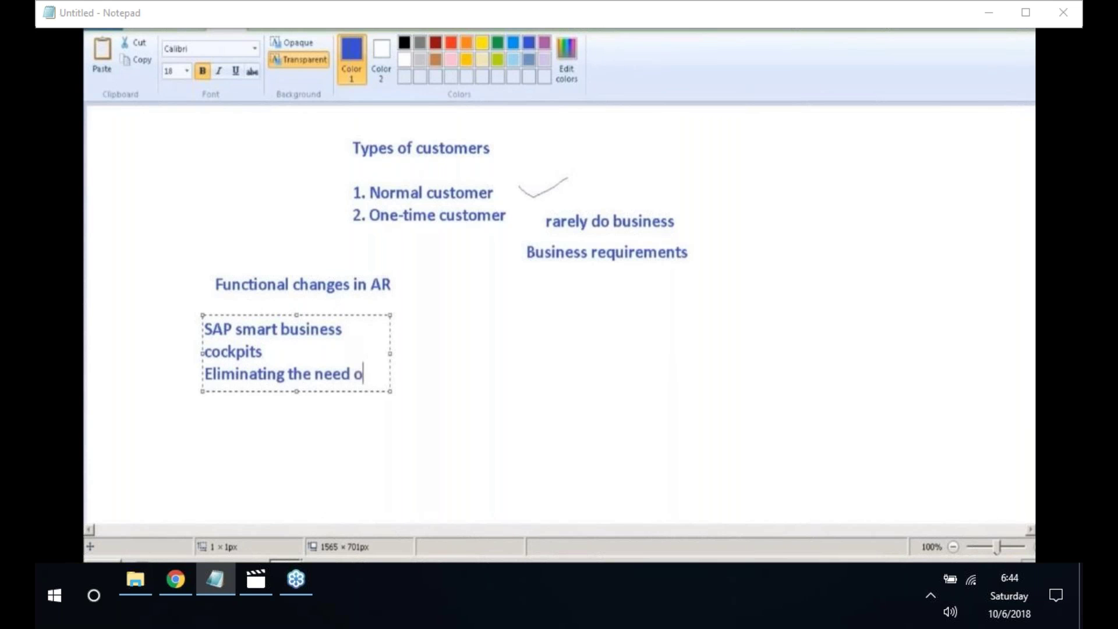
text(f data repli)
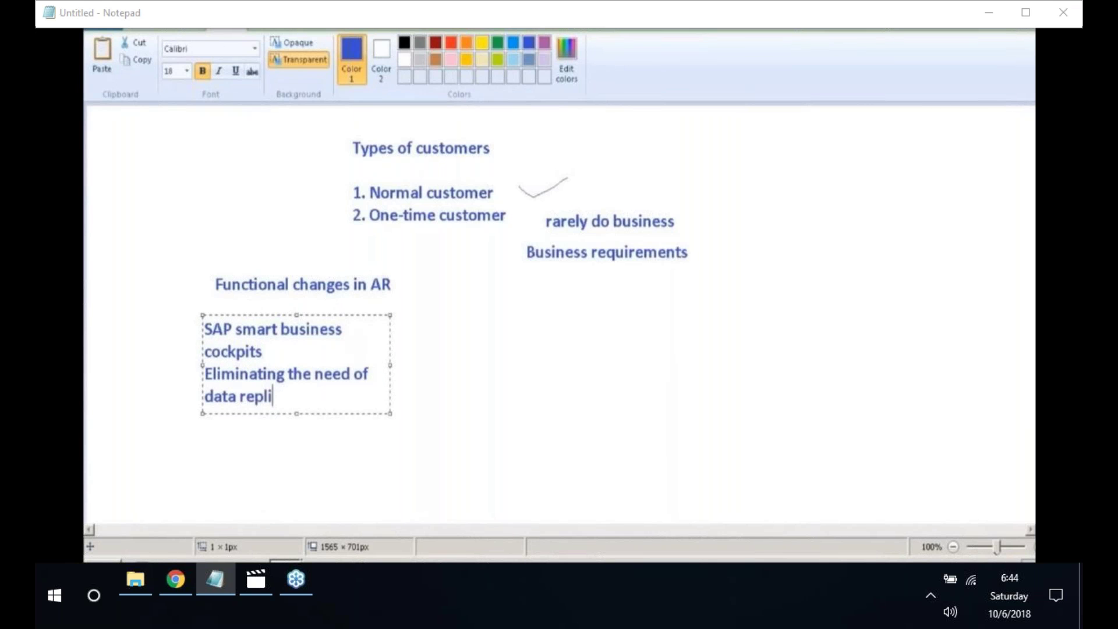
text(cation)
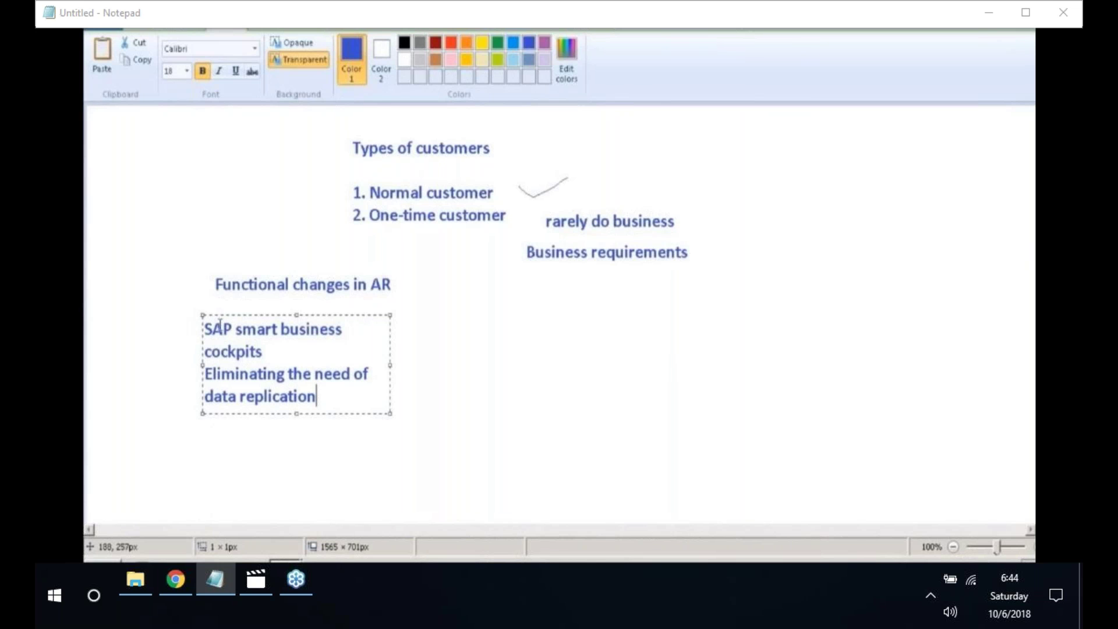
- Add 'Posting and clearing incoming payments' and 'handling of discounts', then commit the notes
key(Return)
key(Return)
text(Posting and)
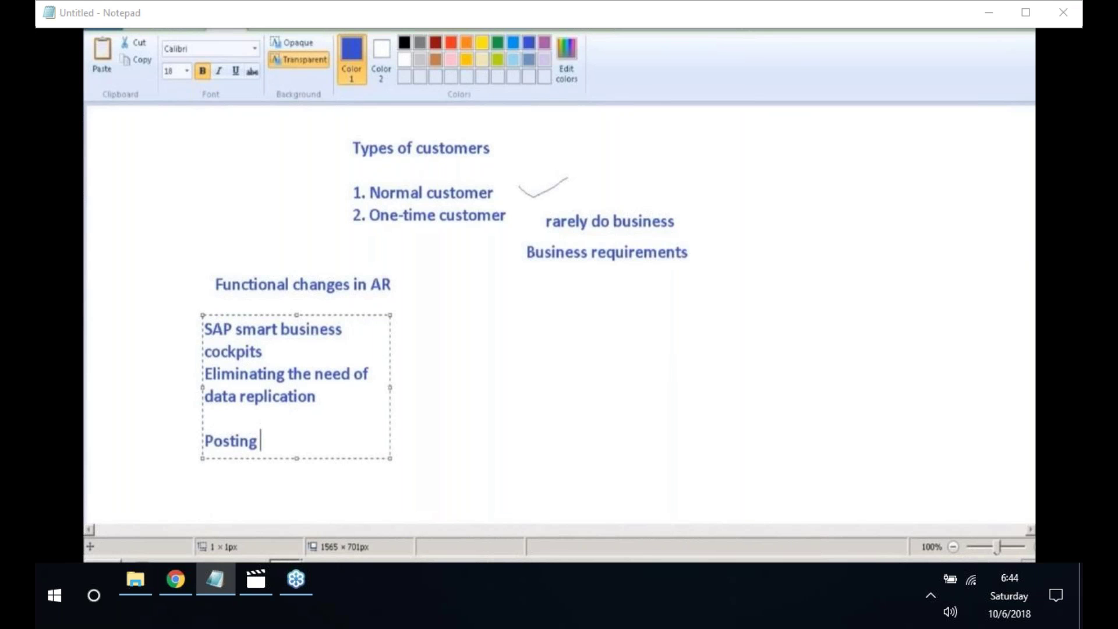
text(clea)
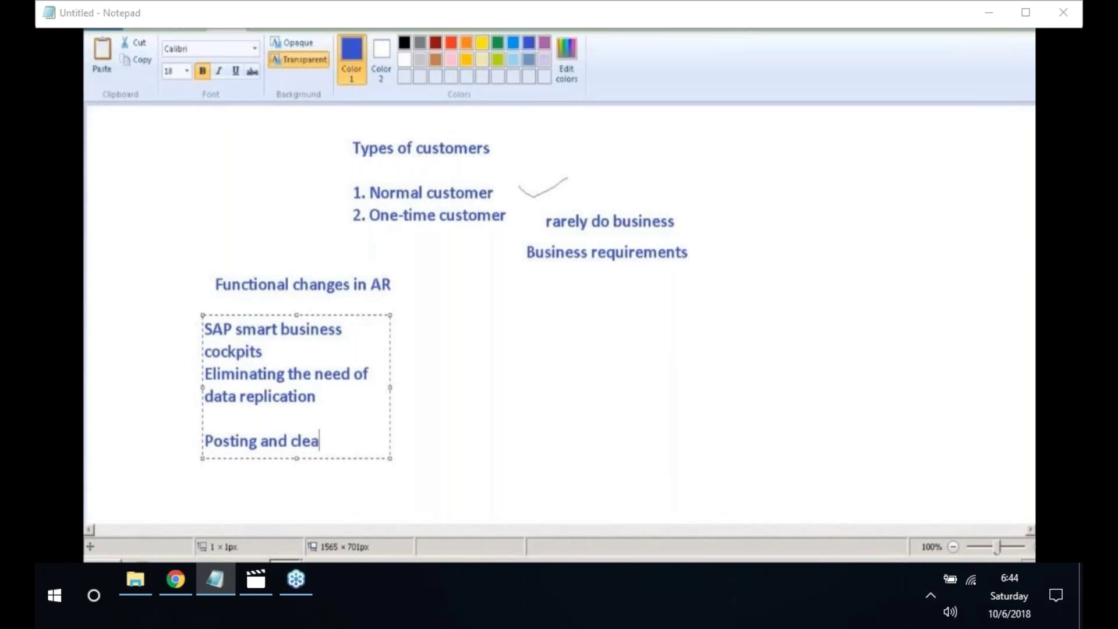
text(ring inc)
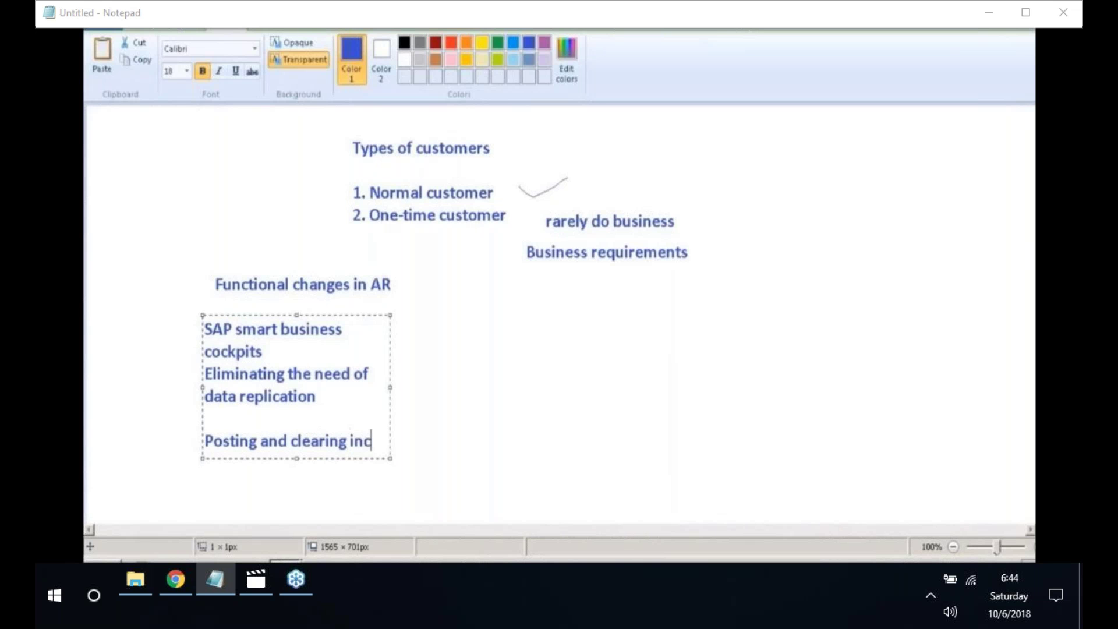
text(oming paym)
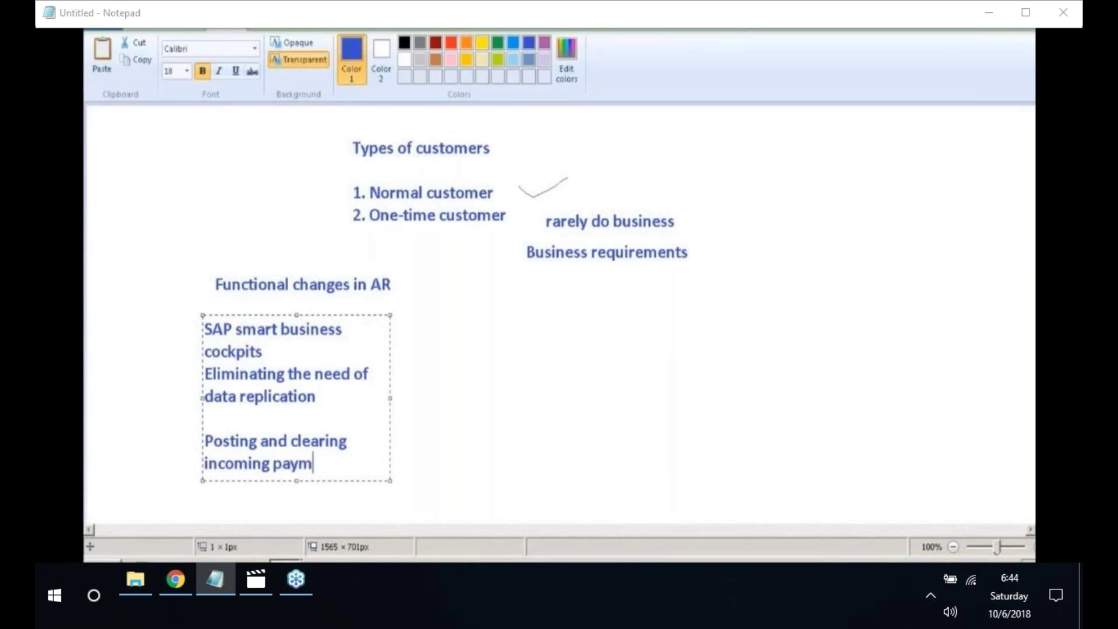
text(ents)
key(Return)
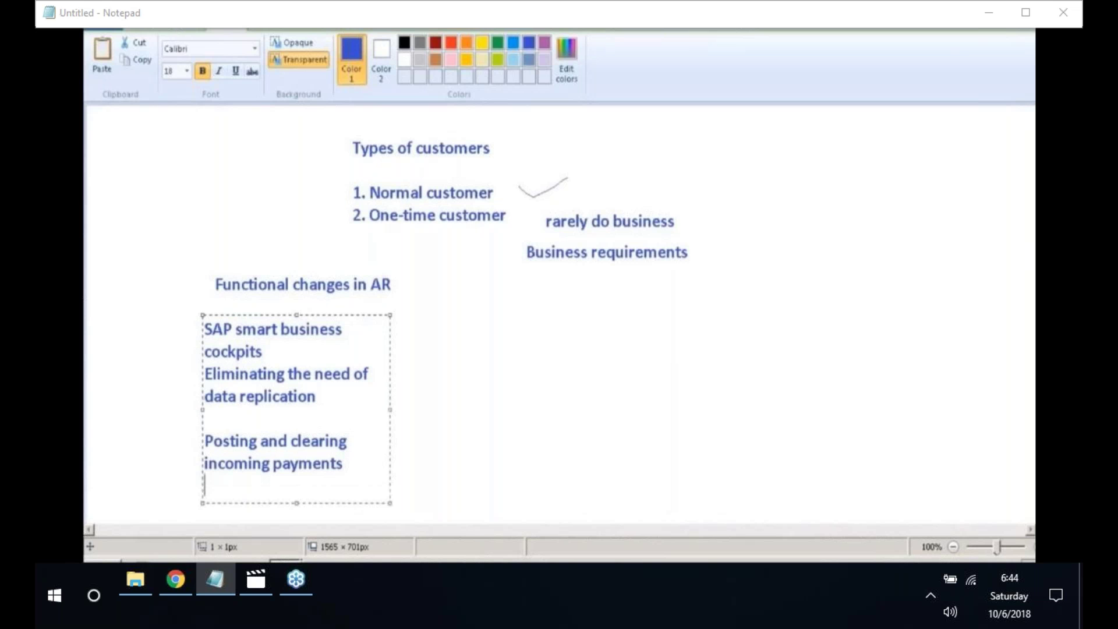
text(handling of d)
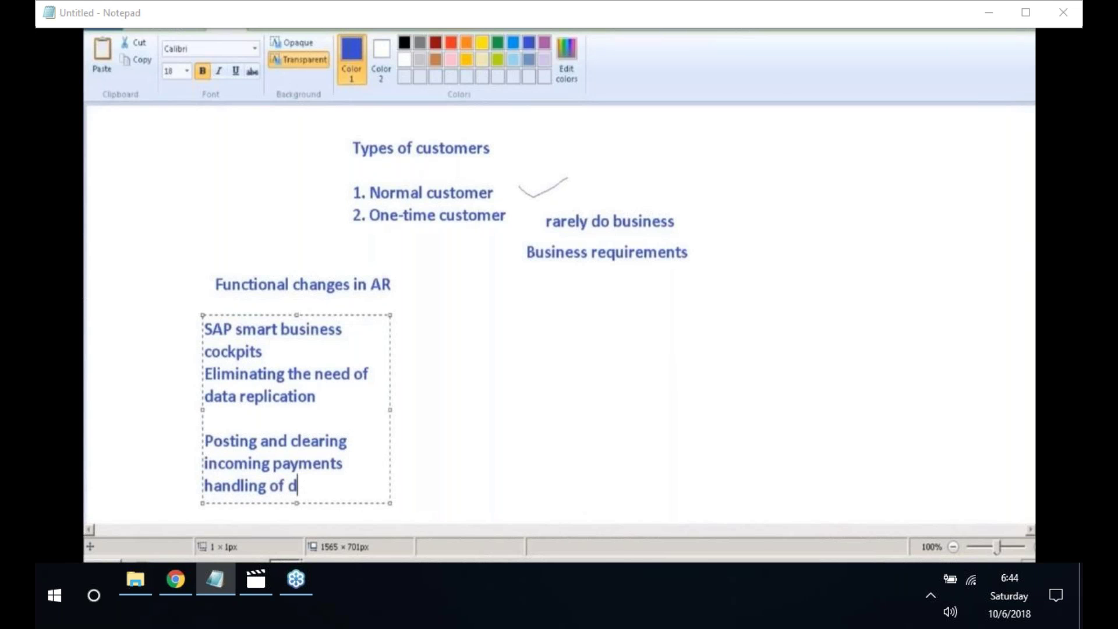
text(iscounts)
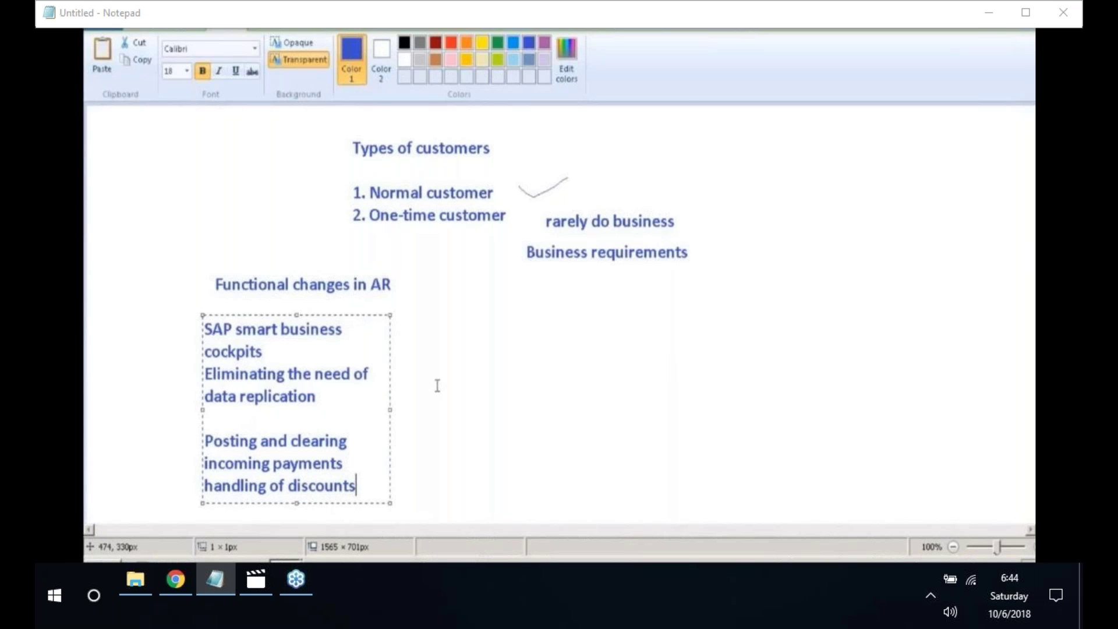
click(445, 329)
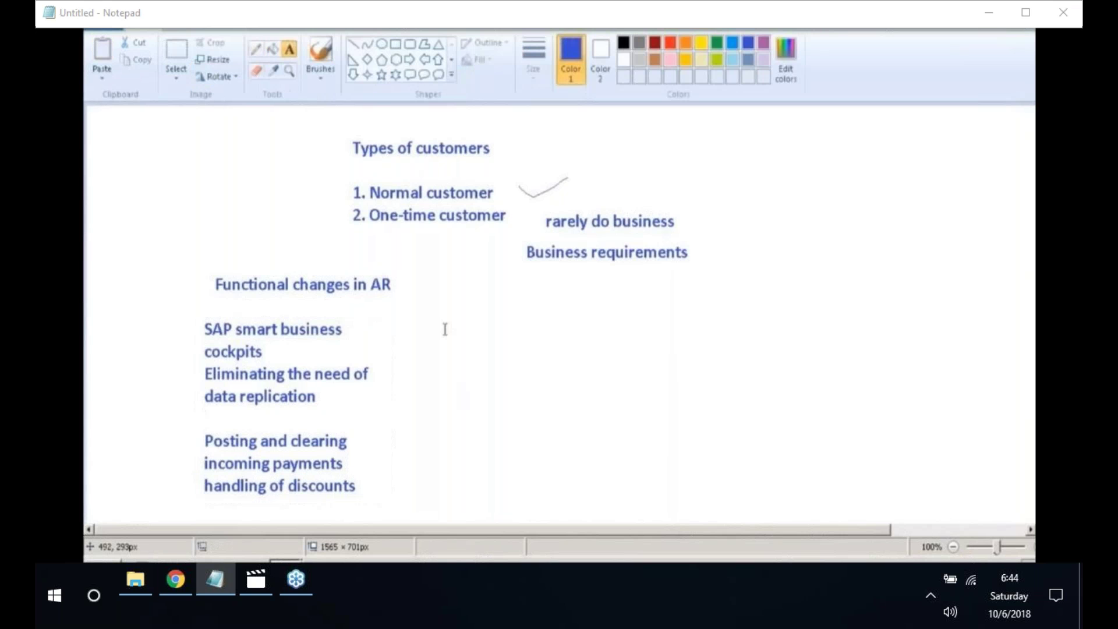
- Write 'Credit integration', 'Customer payments' and 'Digital payments' as a column right of the list
click(444, 329)
text(Cr)
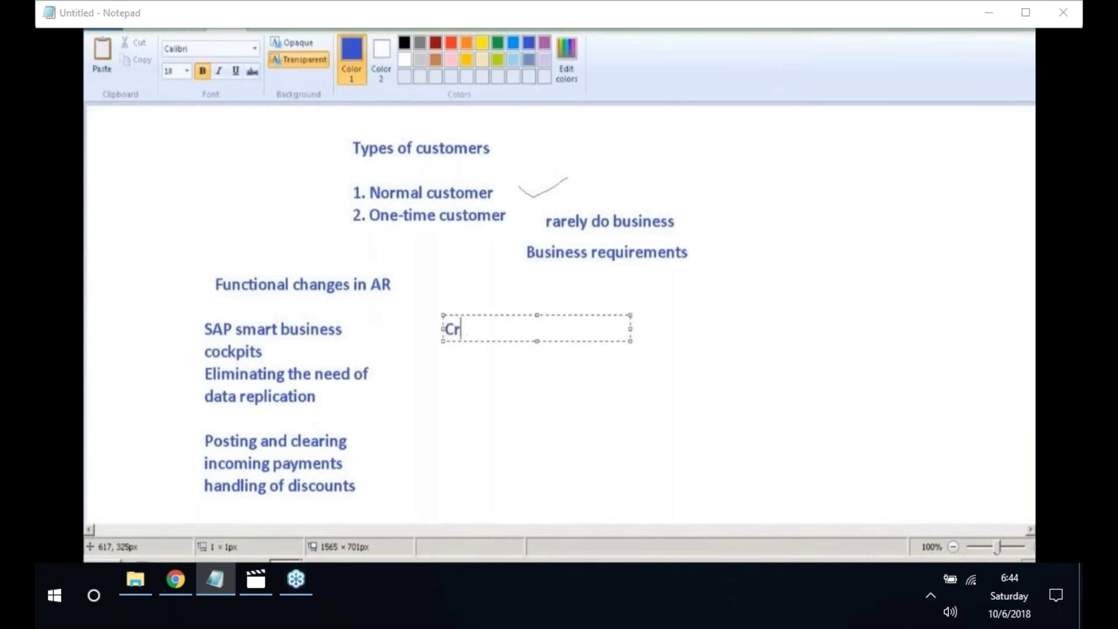
text(edit integrati)
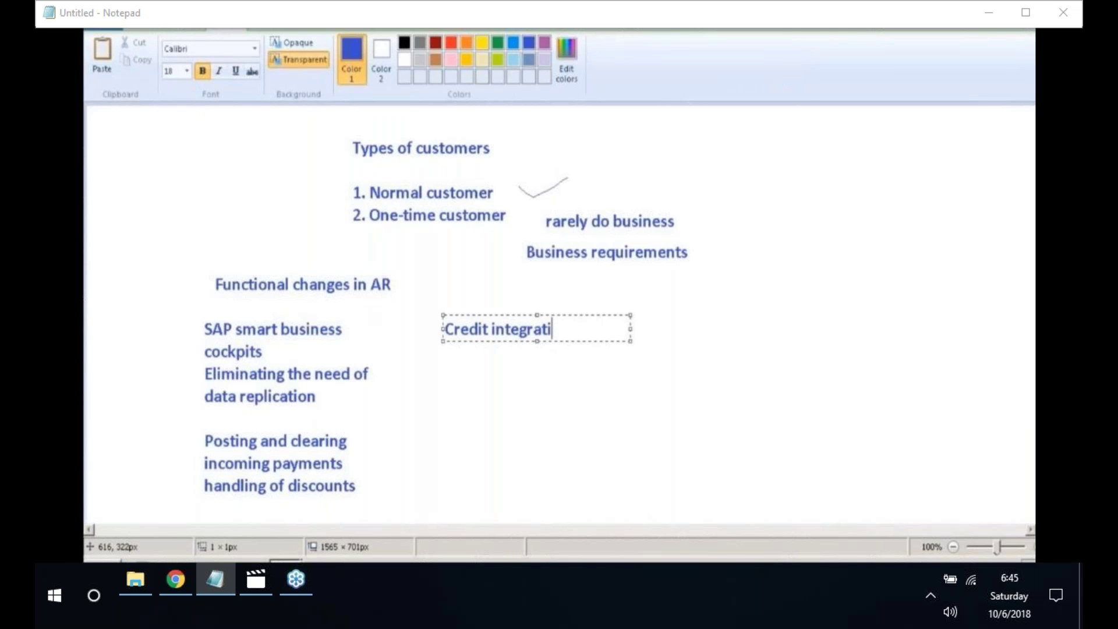
text(on)
key(Return)
text(Custo)
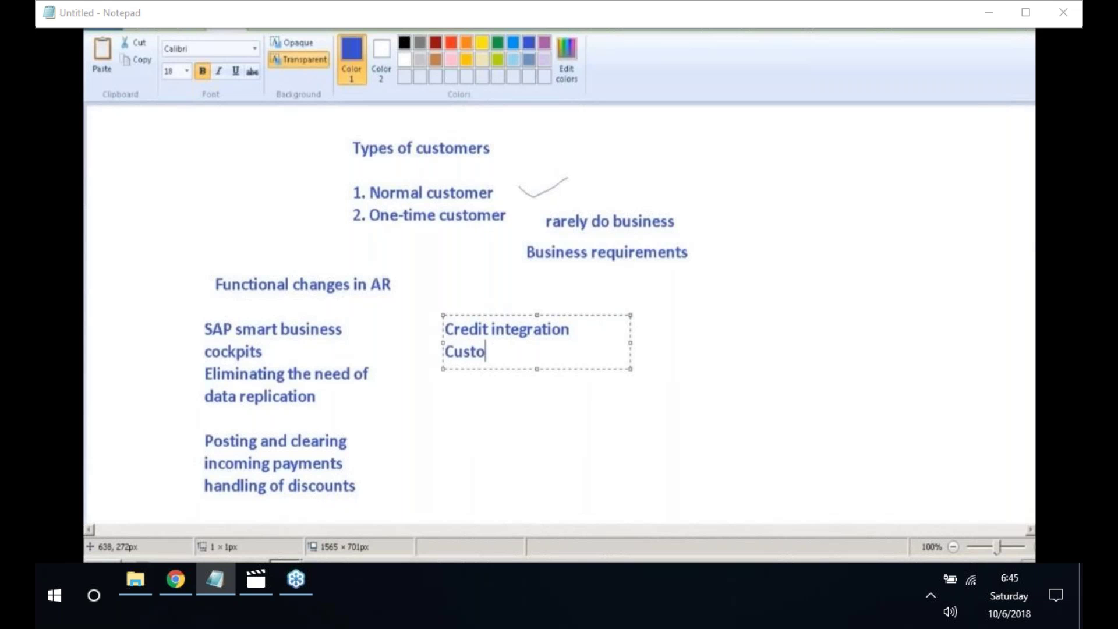
text(mer payments)
key(Return)
text(Dig)
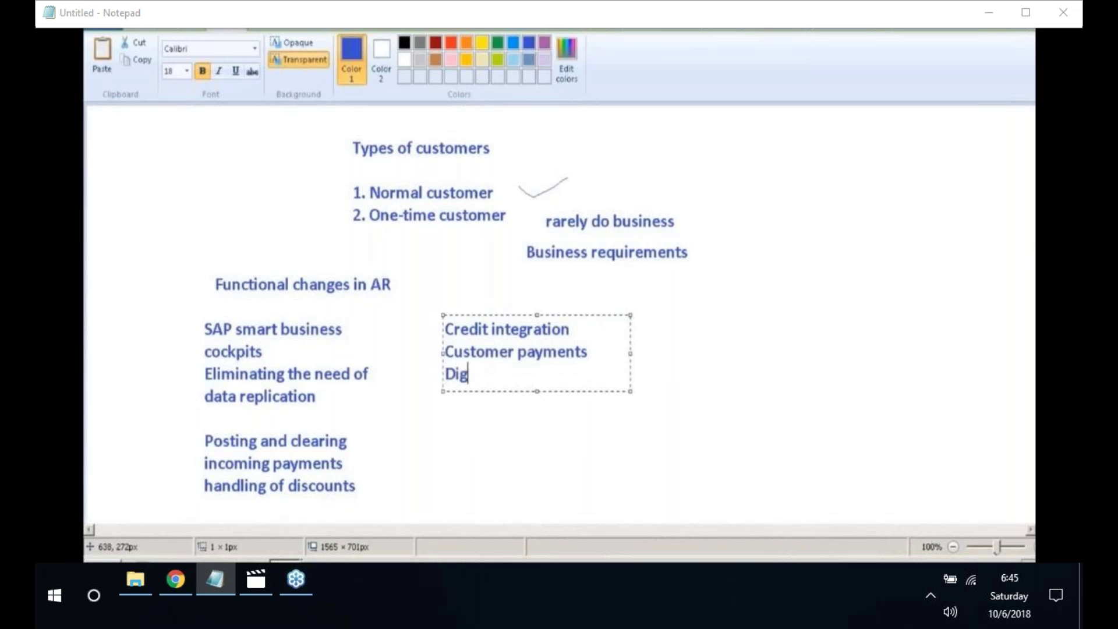
text(ital payments)
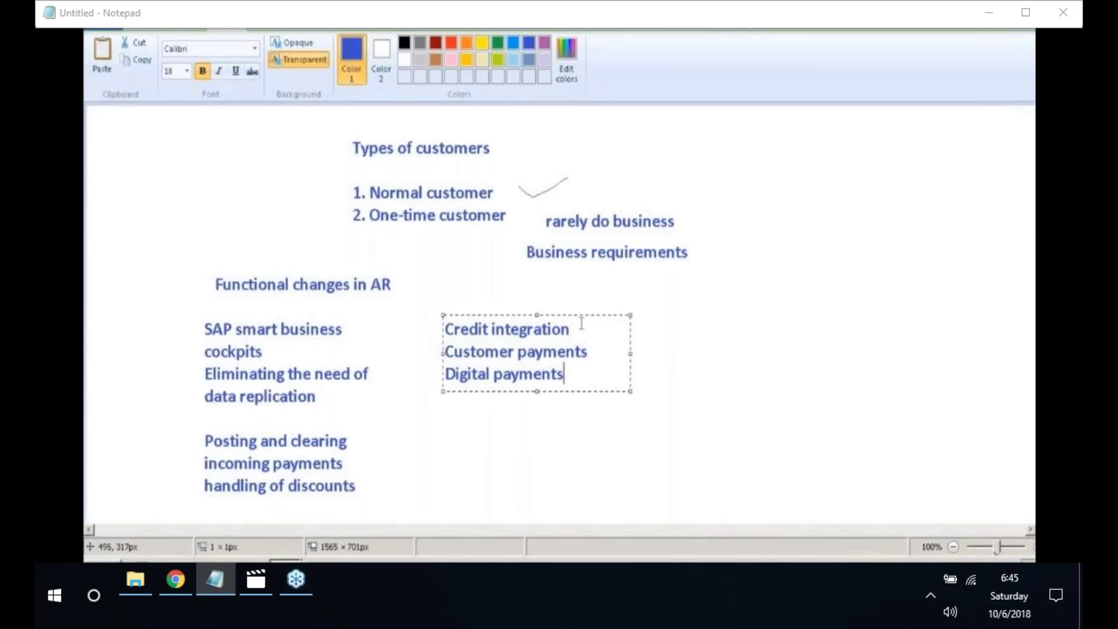
click(736, 146)
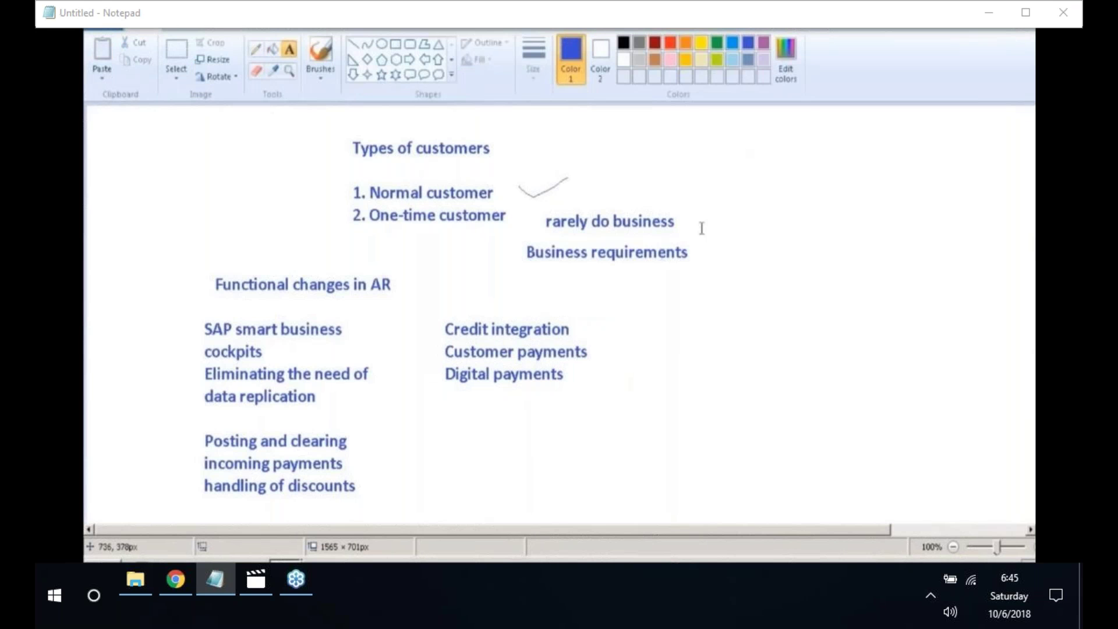
- Write the heading 'Innovations in AR' near the top right of the canvas
click(754, 128)
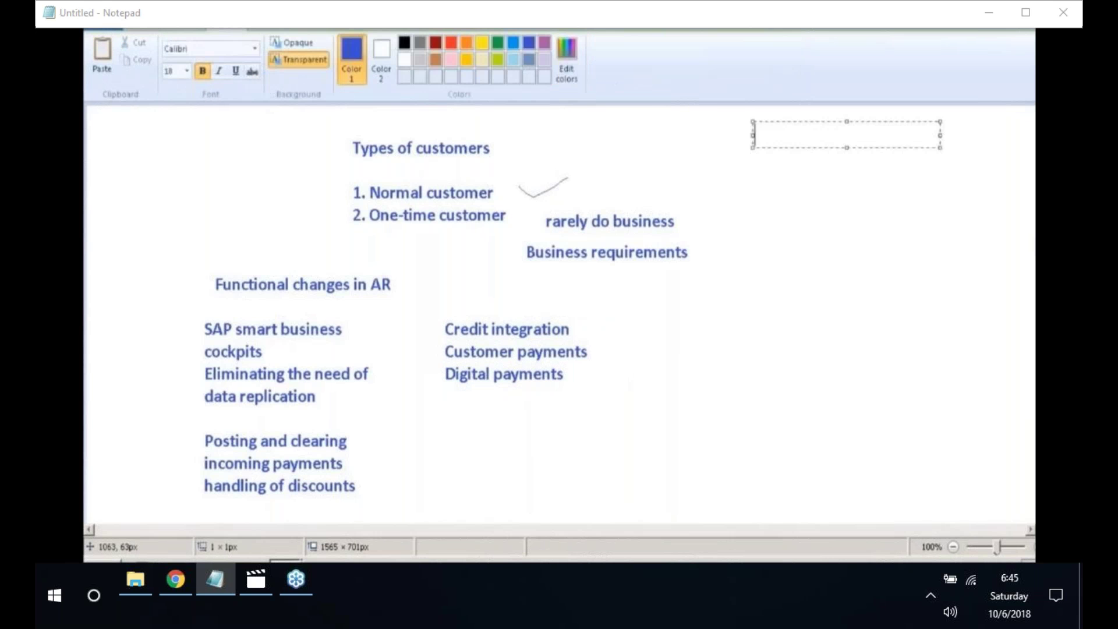
text(Innovations in A)
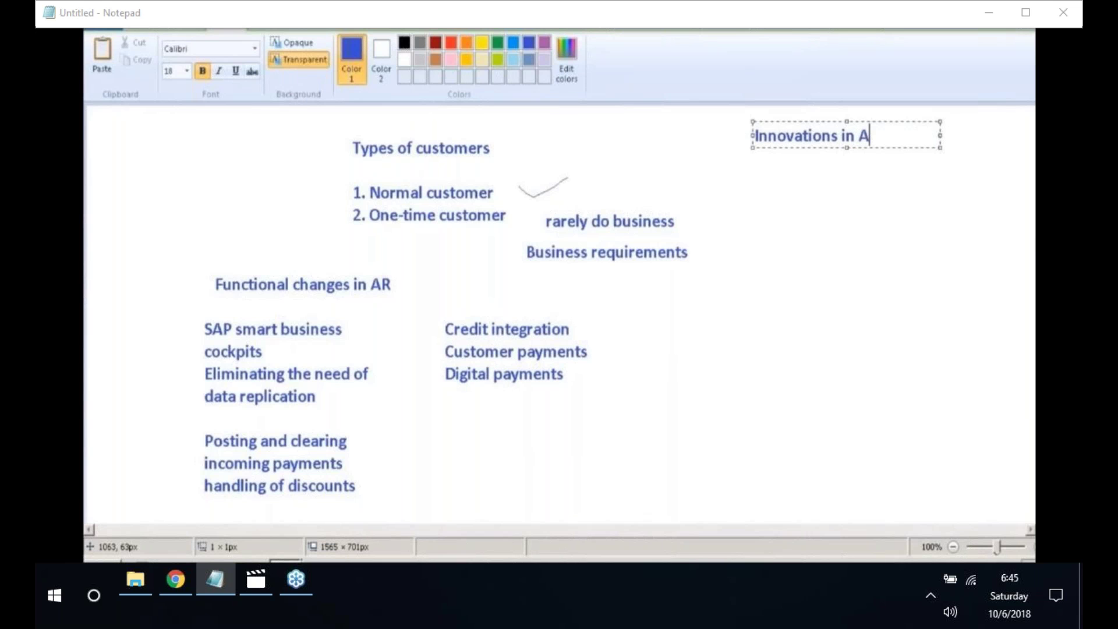
text(R)
click(760, 186)
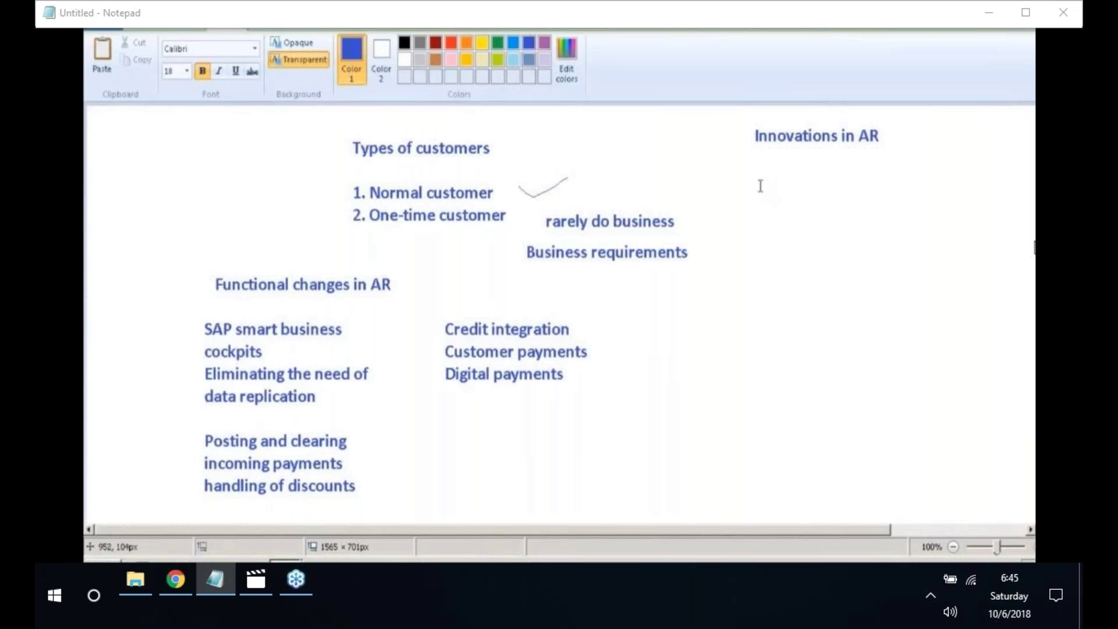
- Add the notes 'Reporting' and 'AR to line items' below that heading
click(759, 185)
text(Re)
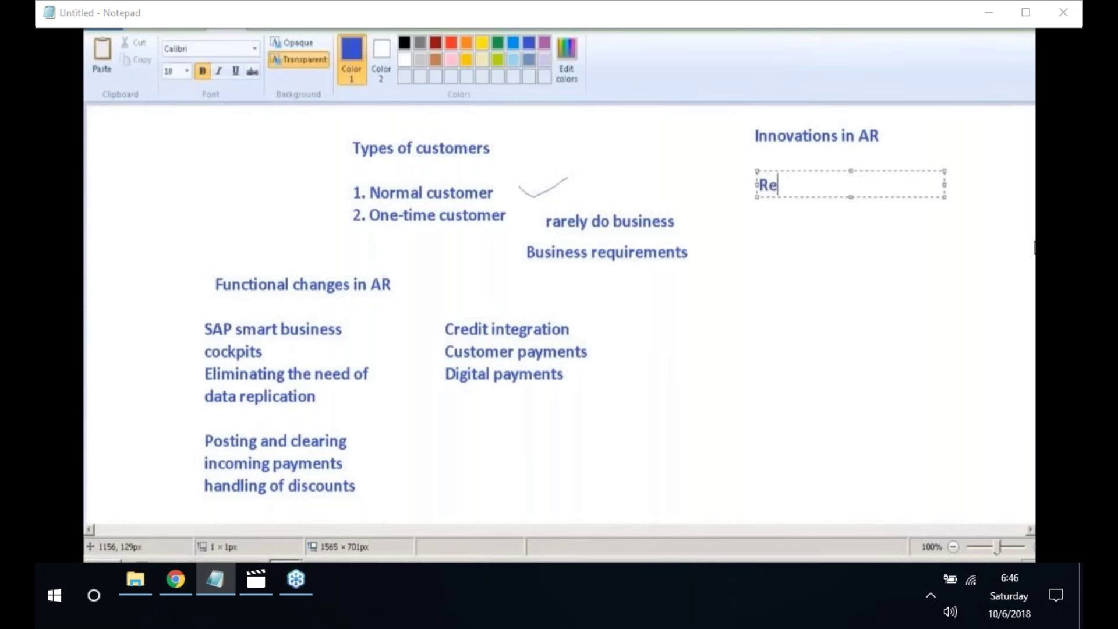
text(porting)
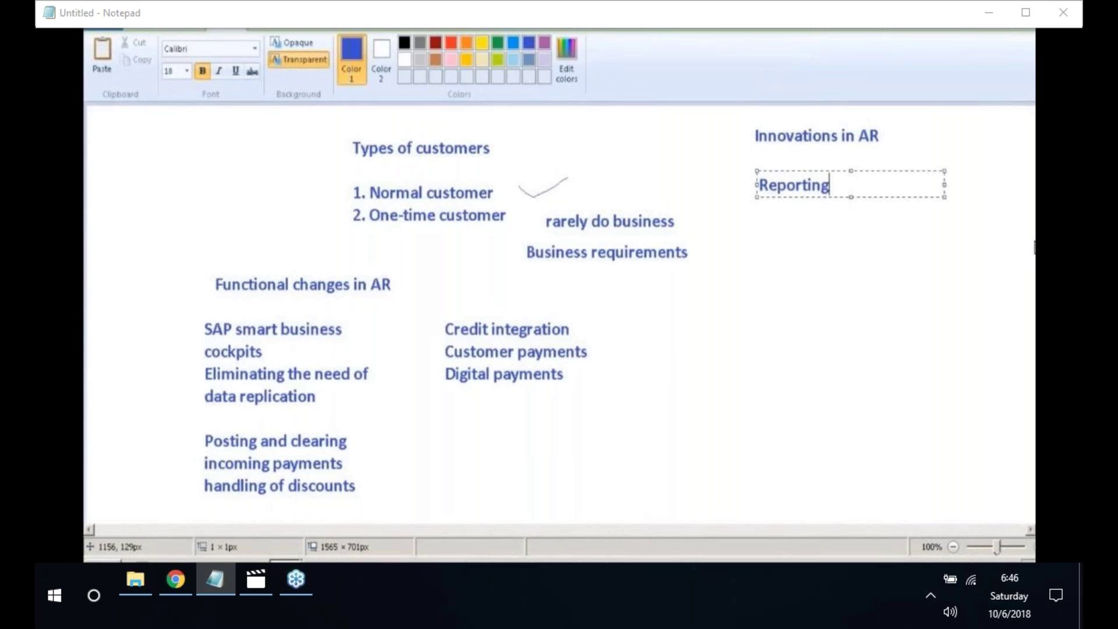
key(Return)
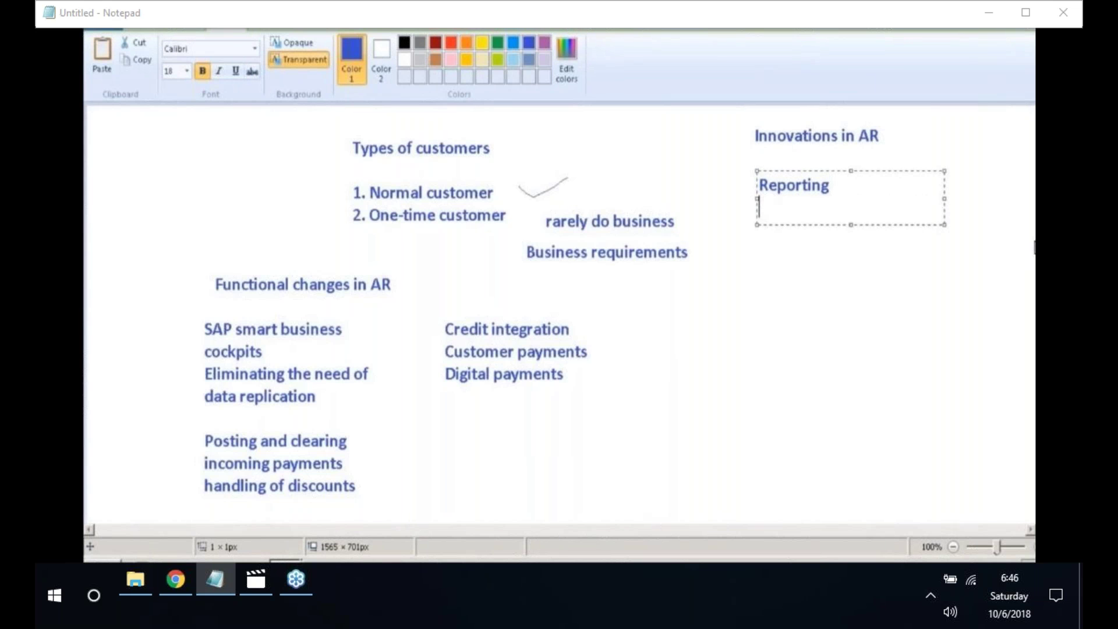
text(AR to line items)
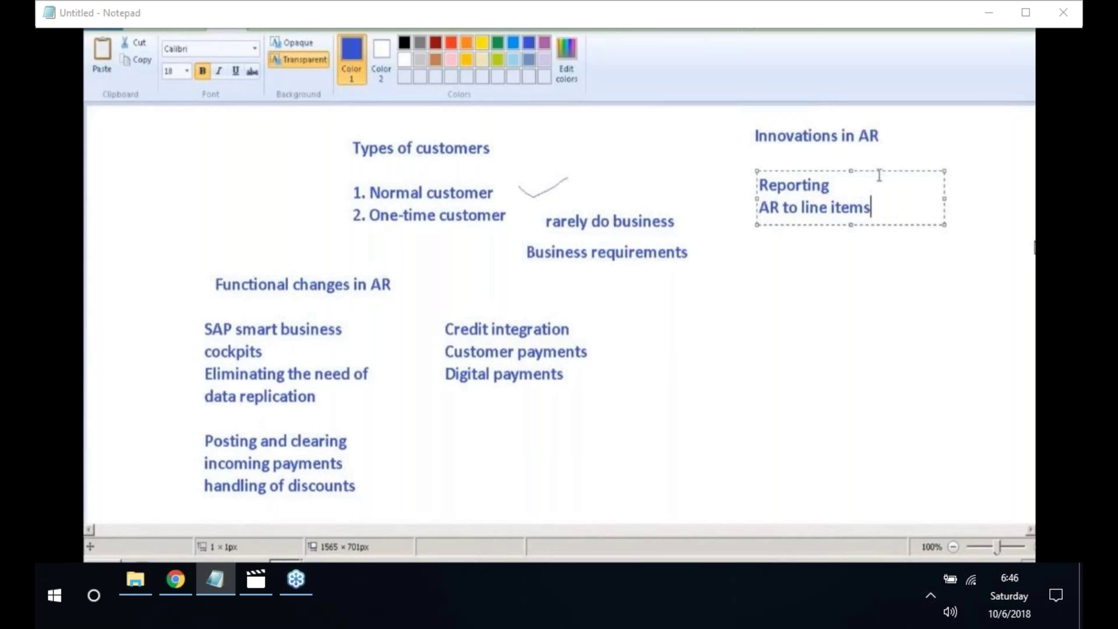
click(856, 176)
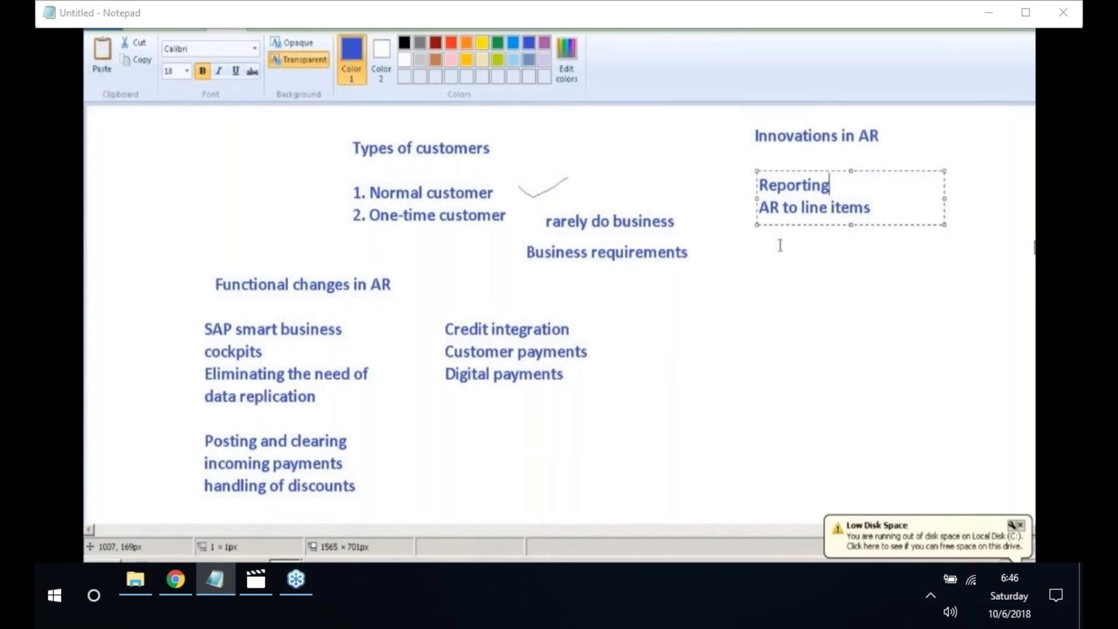
click(762, 252)
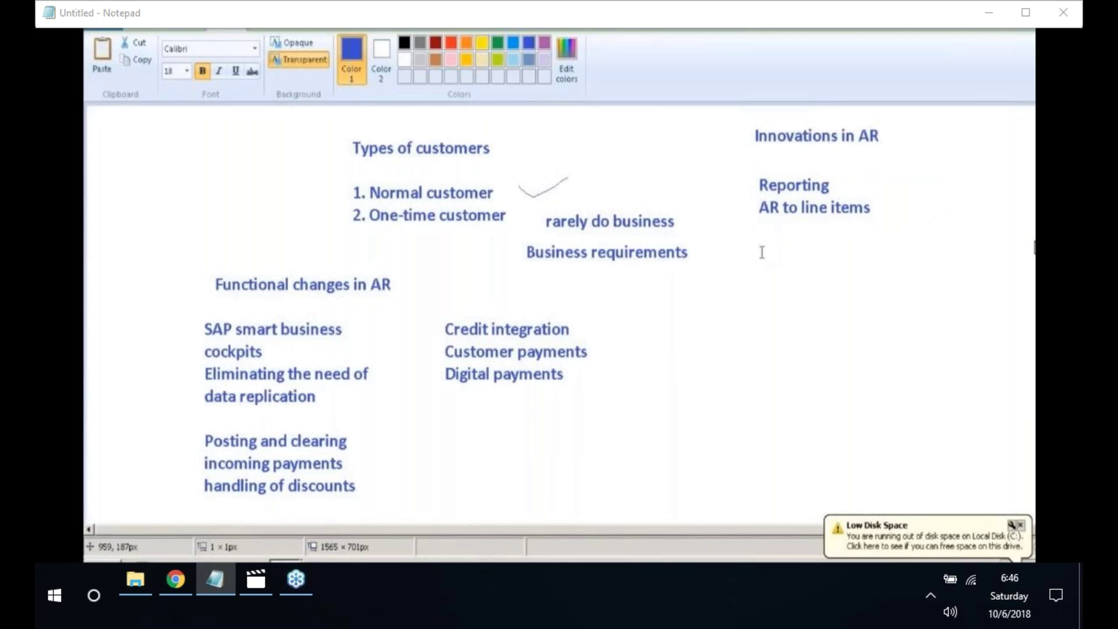
- Type the roles AR accountant, AR manager, Cash management specialist and Credit controller on separate lines
click(761, 253)
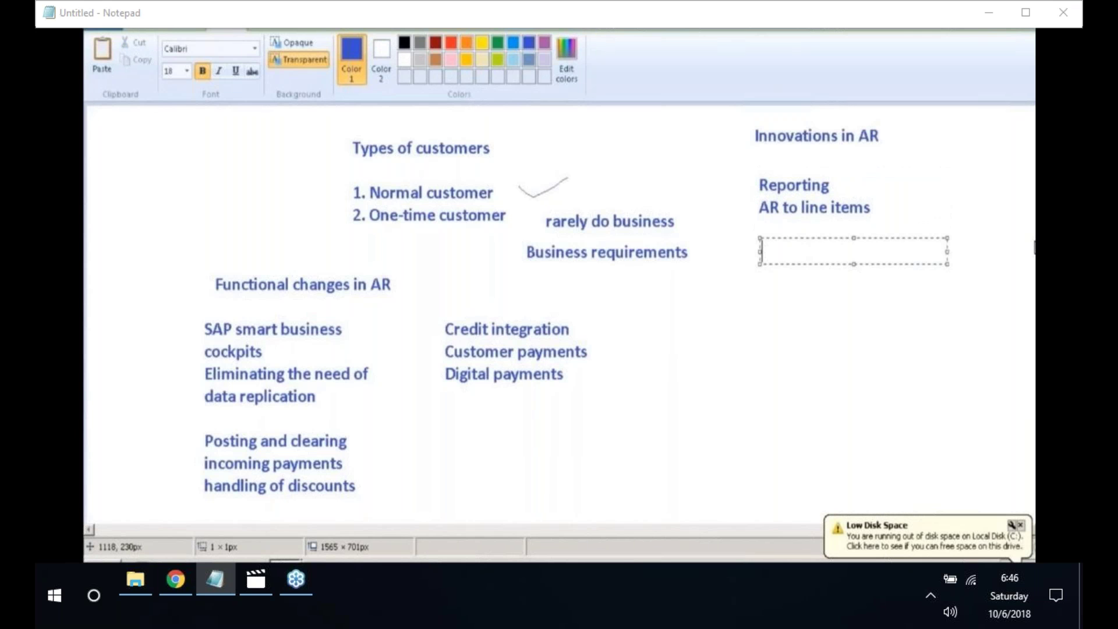
text(A)
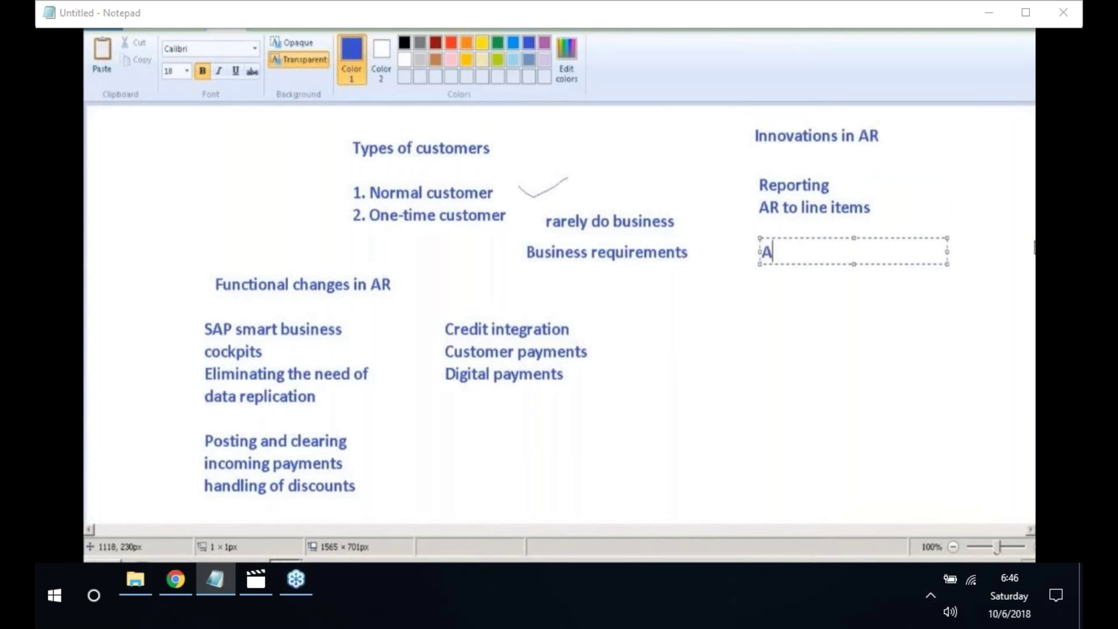
text(R accountant)
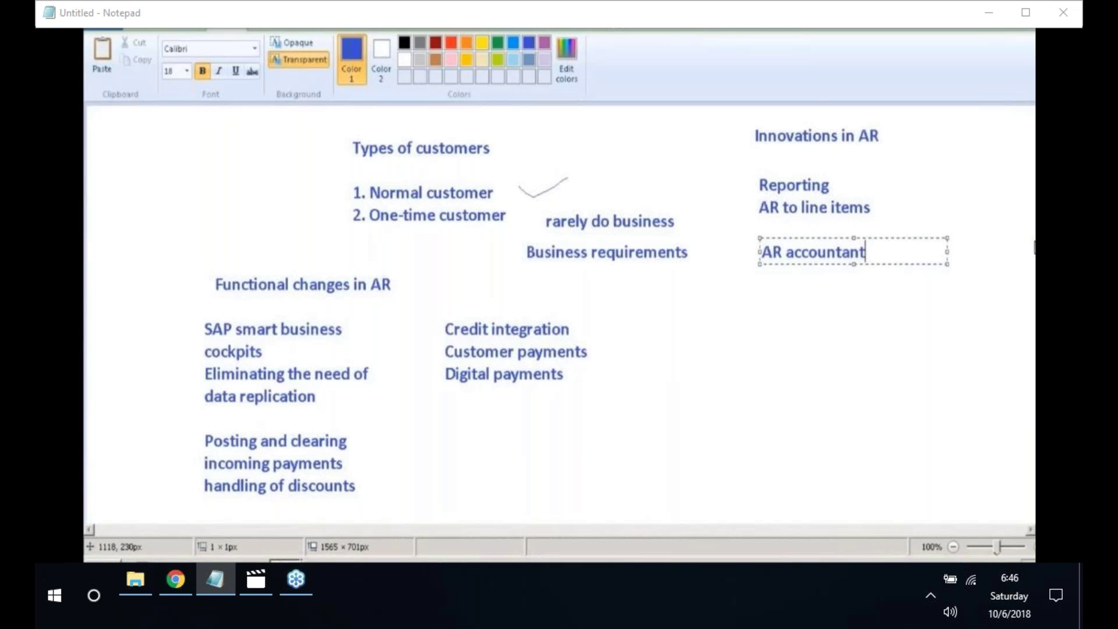
key(Return)
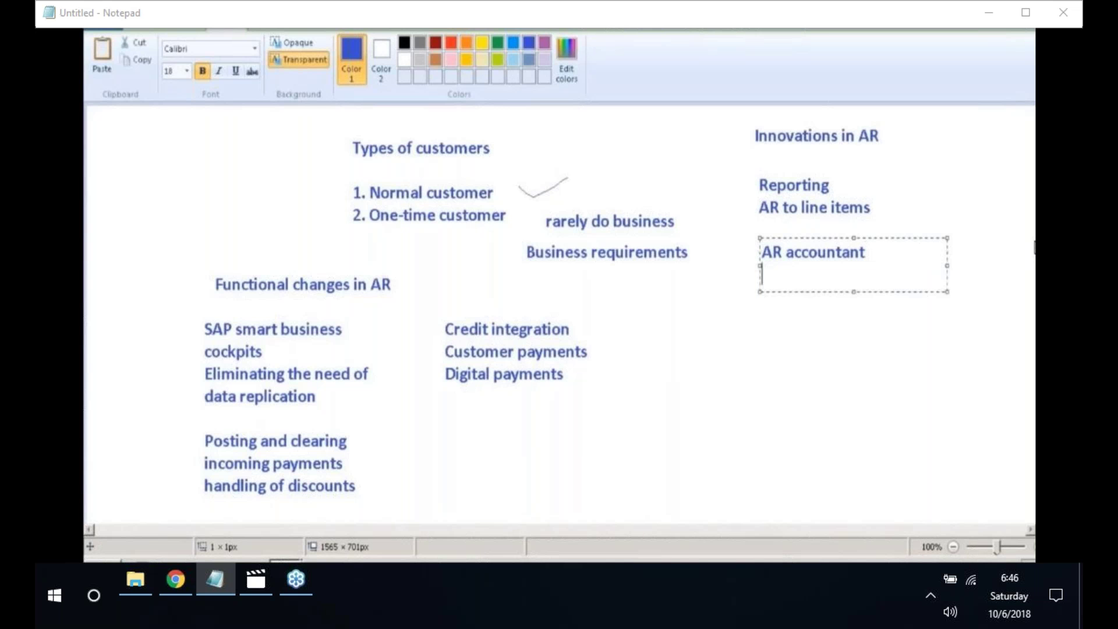
text(AR manager)
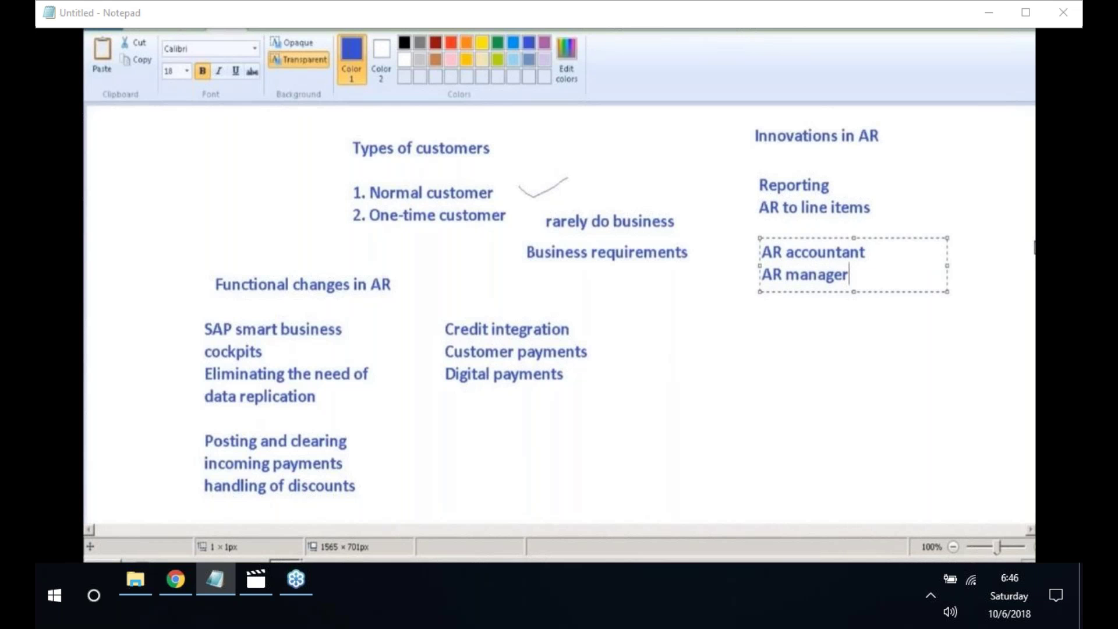
key(Return)
text(C)
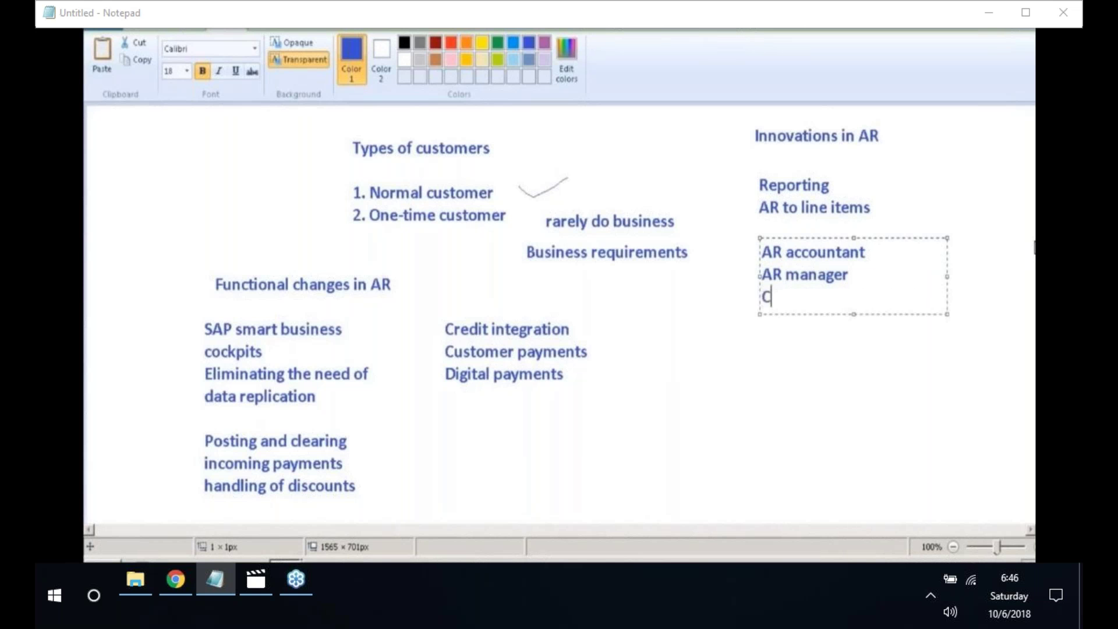
text(ash manag)
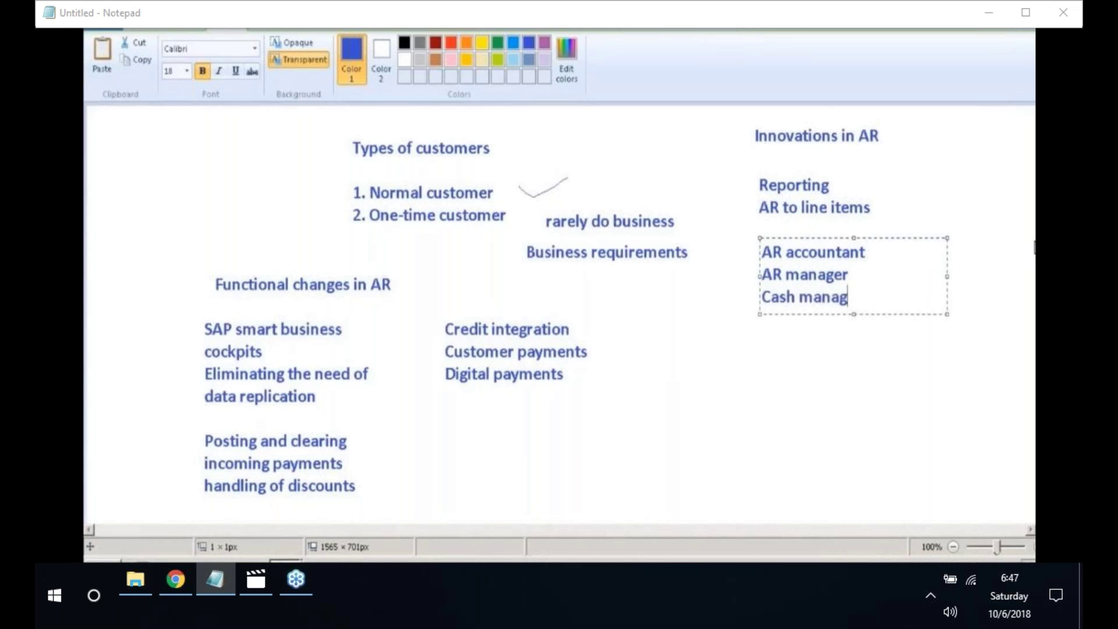
text(ement s)
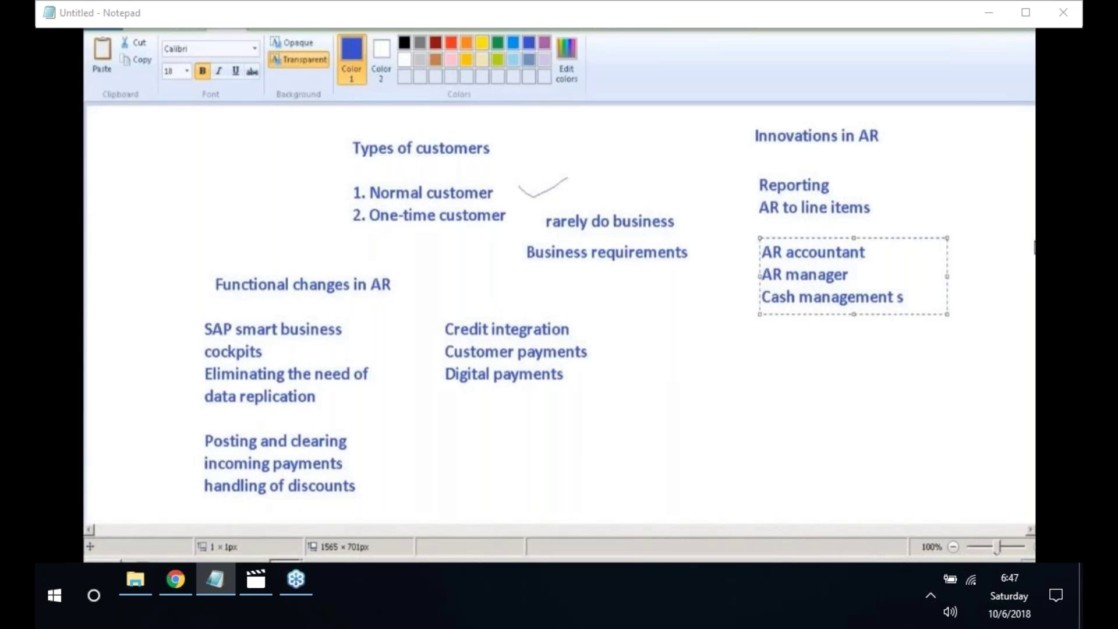
text(pecialist)
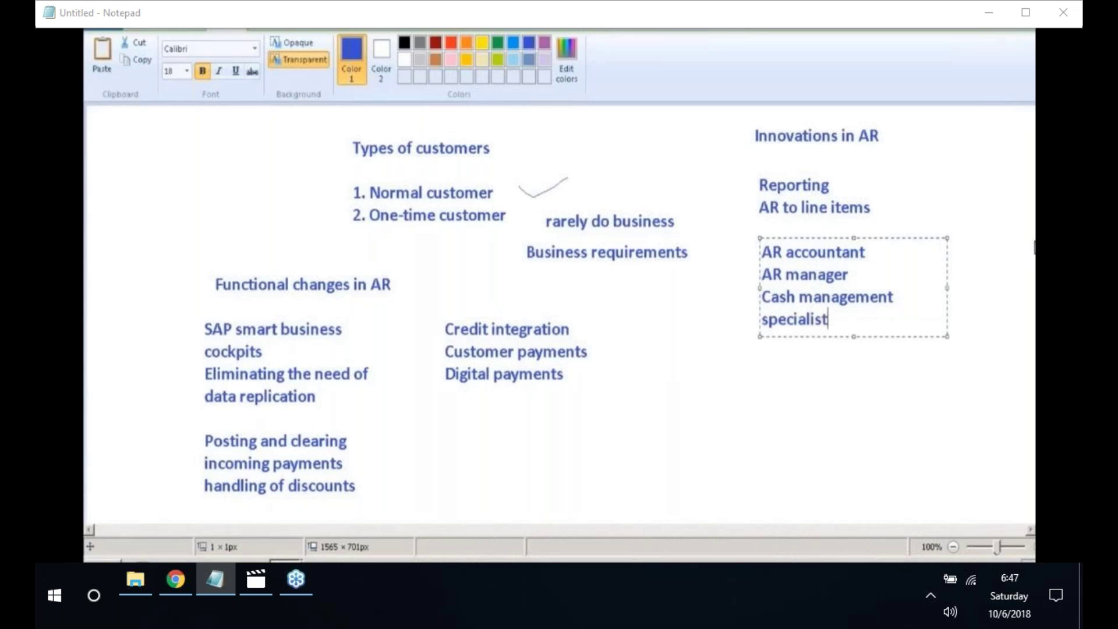
key(Return)
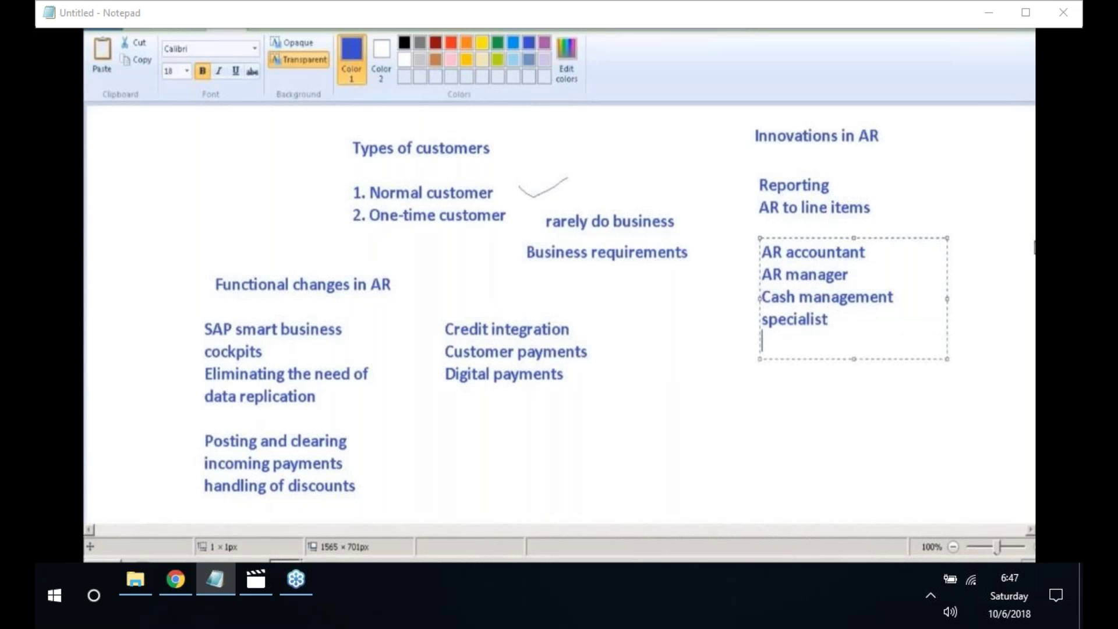
text(Credit controll)
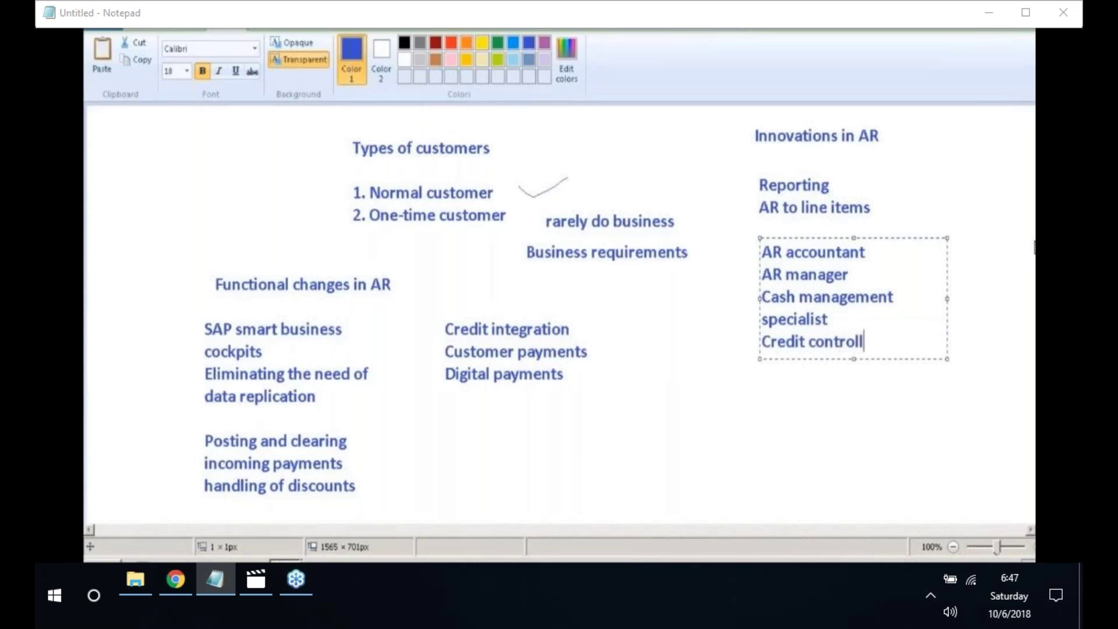
text(er)
- Commit the AR roles list and launch a new blank Paint canvas
click(662, 378)
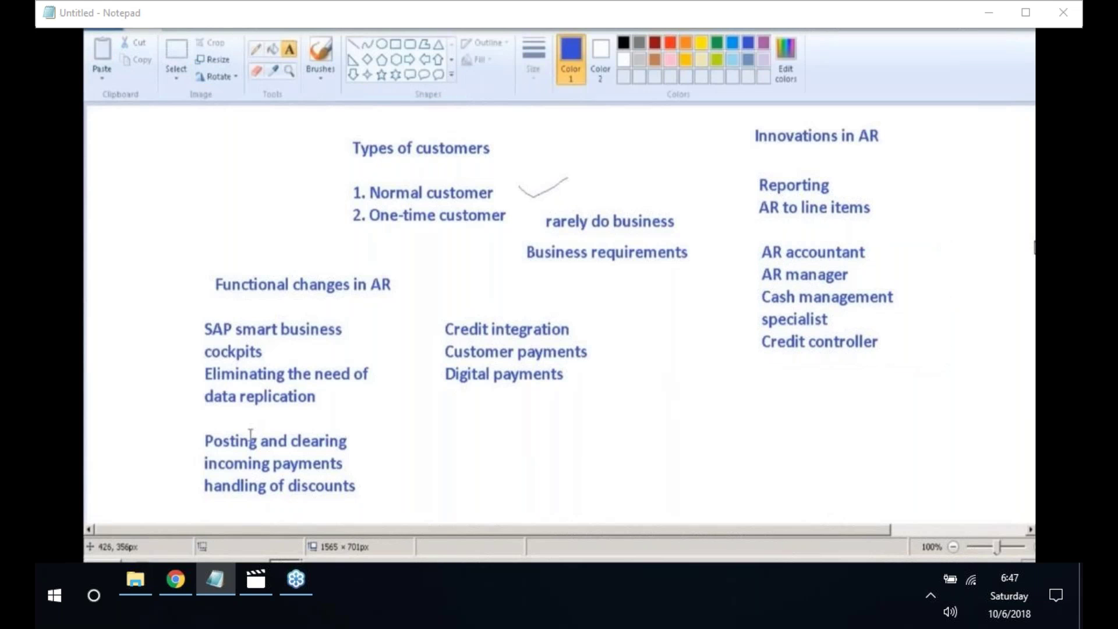
click(102, 550)
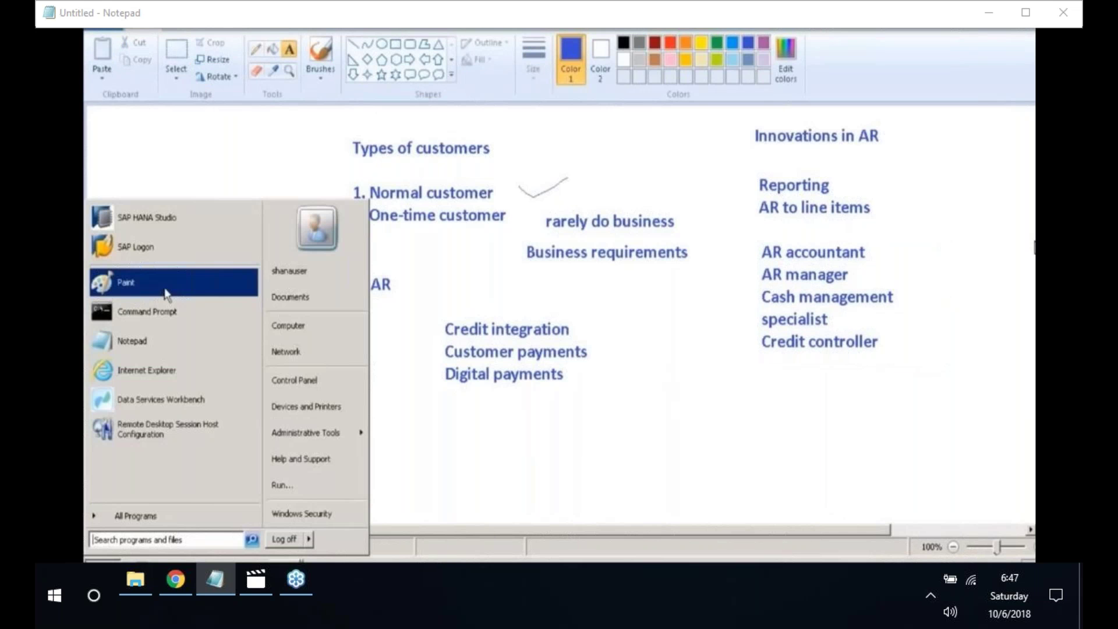
click(165, 285)
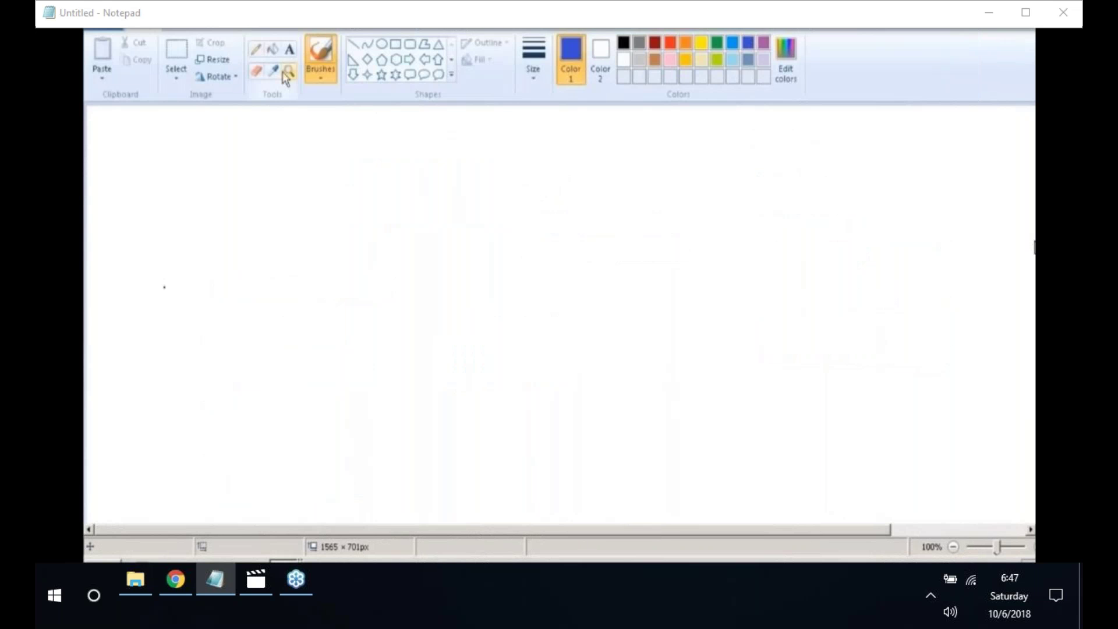
- Write the heading 'Fiori' near the top of the new canvas
click(290, 50)
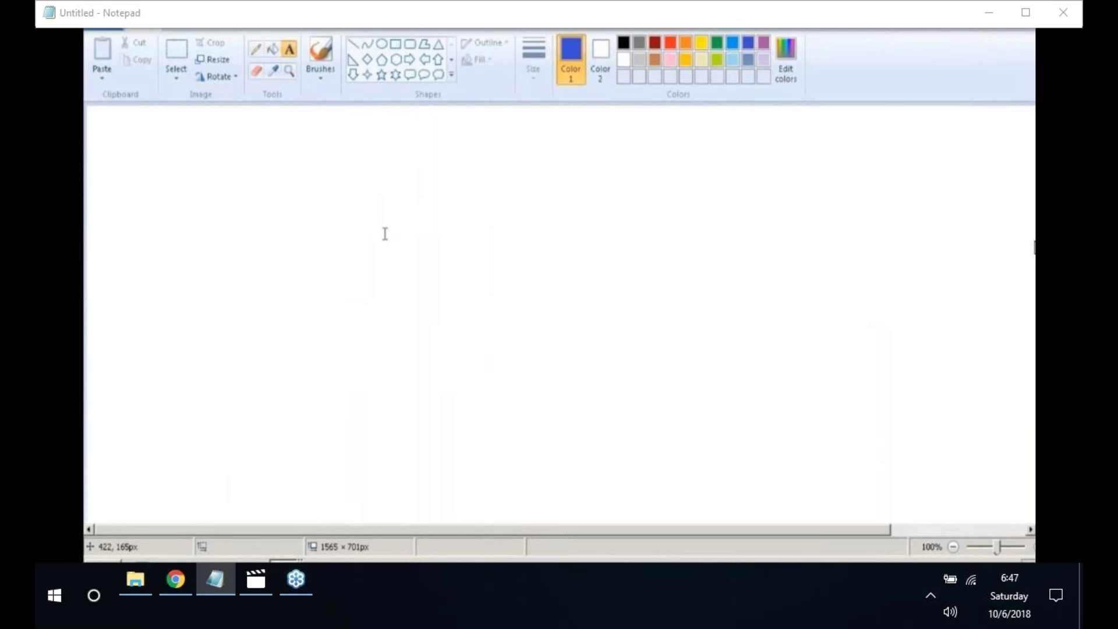
click(306, 165)
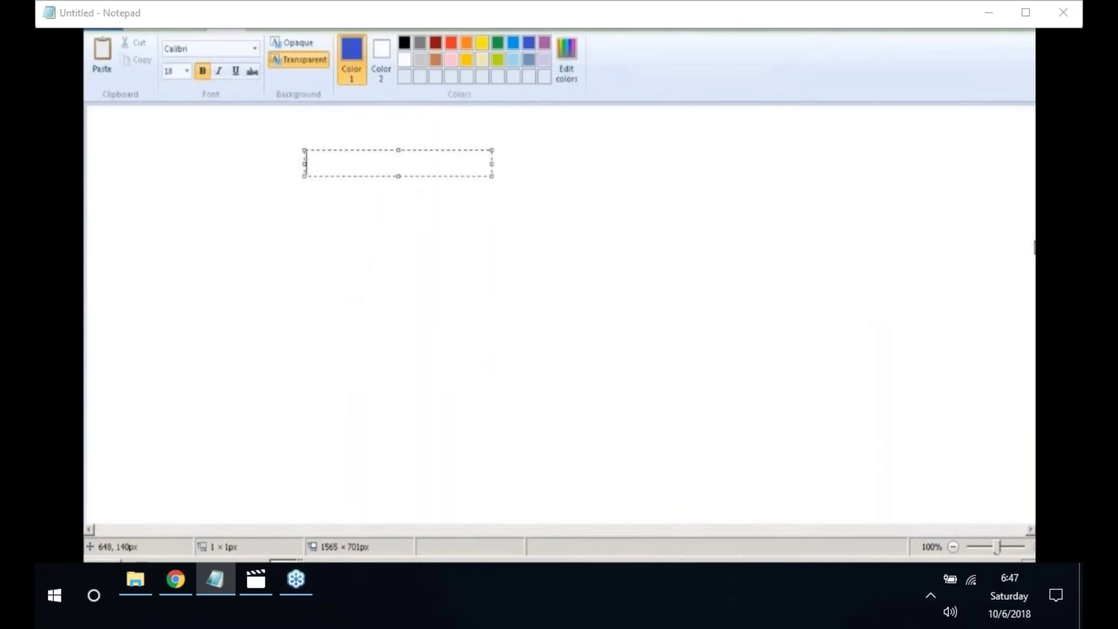
text(Fiori)
click(364, 218)
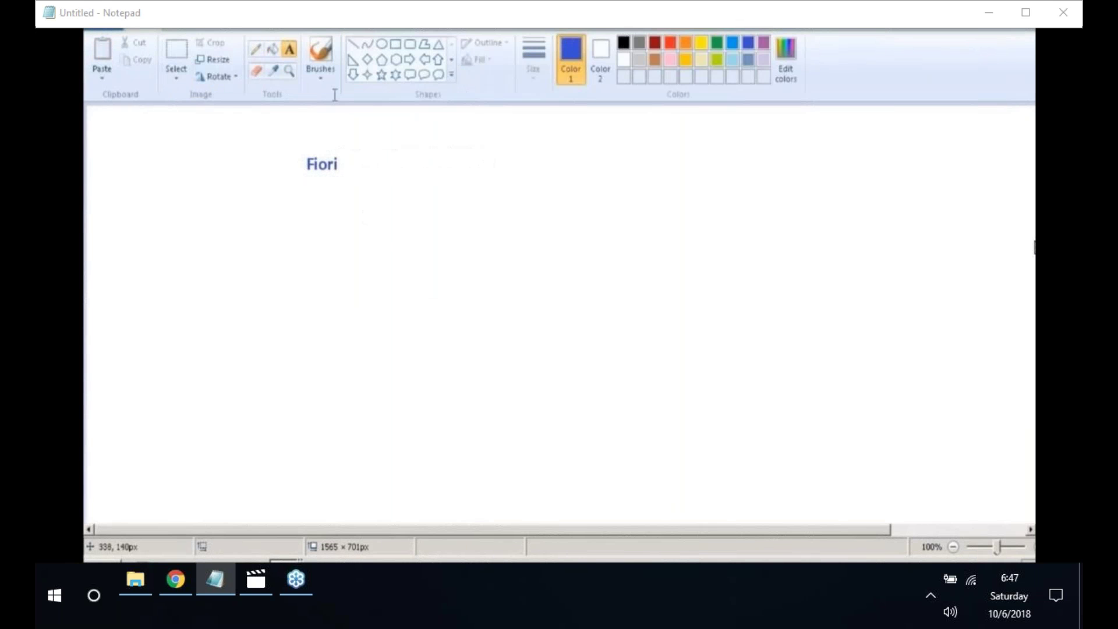
- Type 'Maintain business partner' and 'Create outgoing invoice' on separate lines in a widened text box
click(249, 206)
text(Maintain )
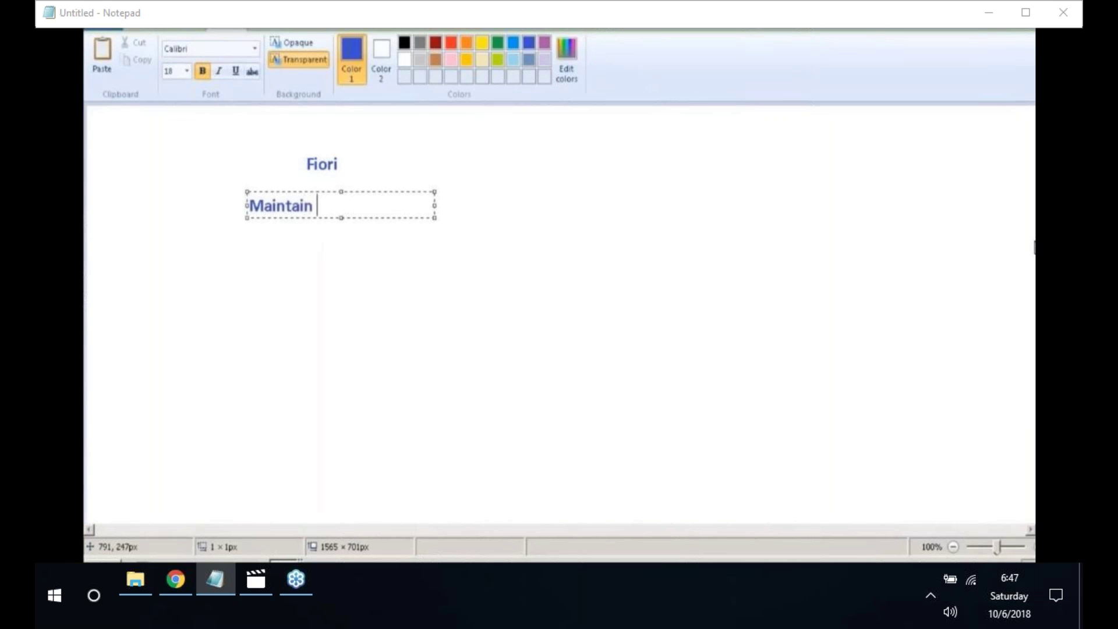
text(business partne)
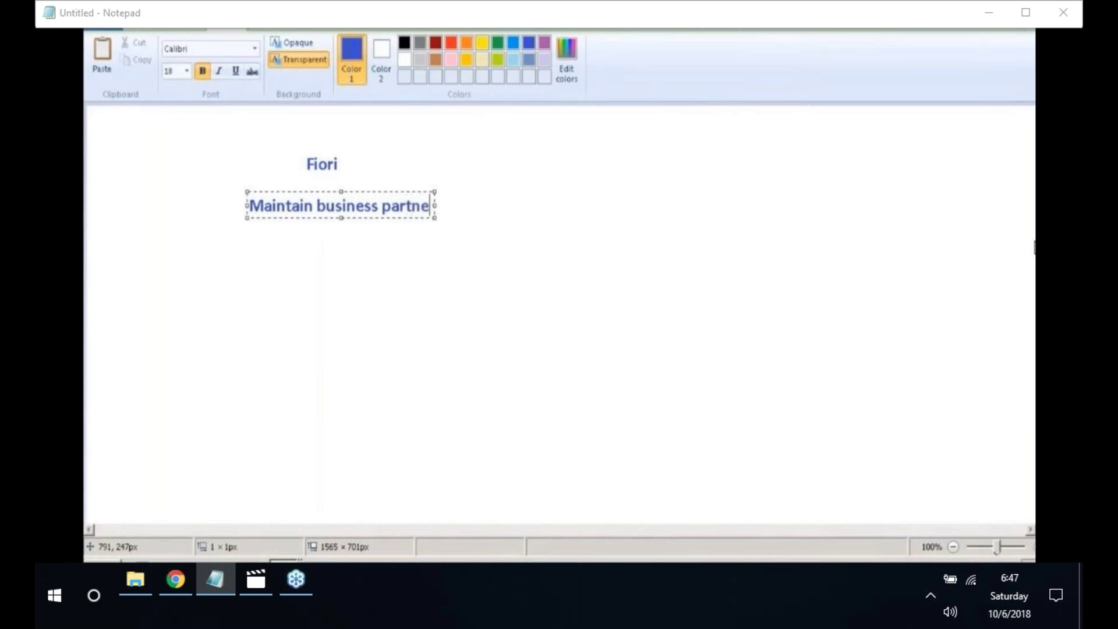
text(r)
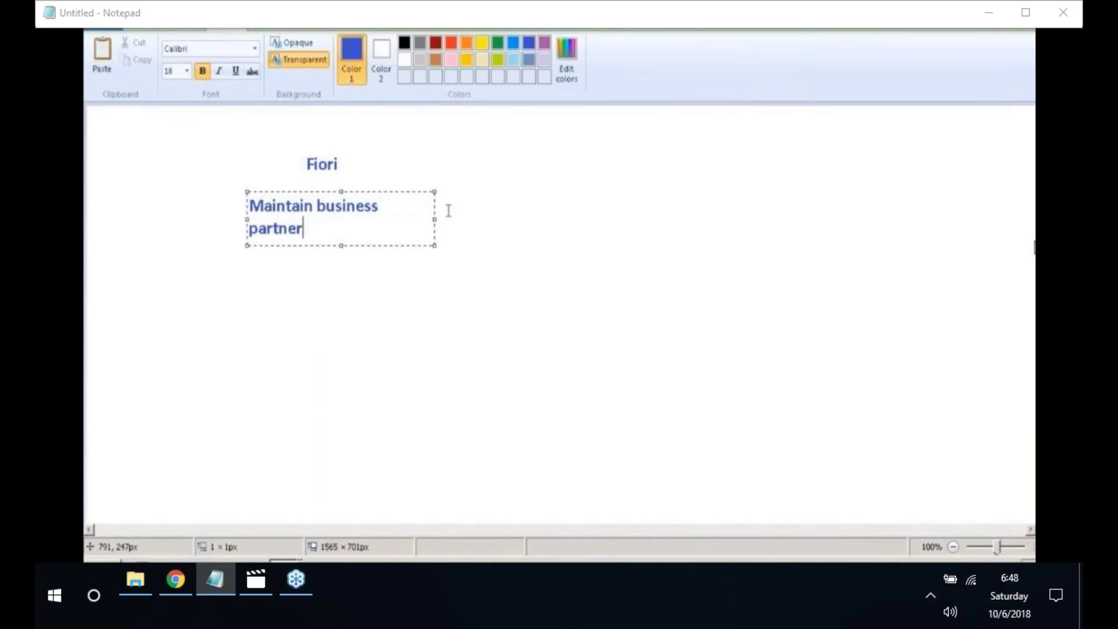
drag(435, 219, 498, 227)
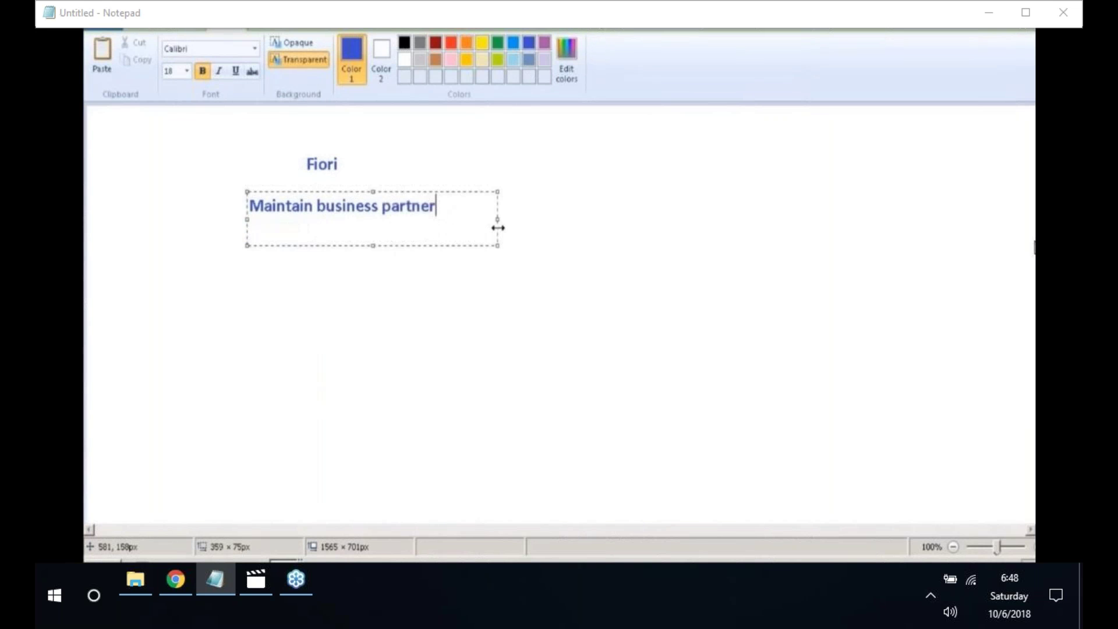
key(Return)
key(Return)
text(Create )
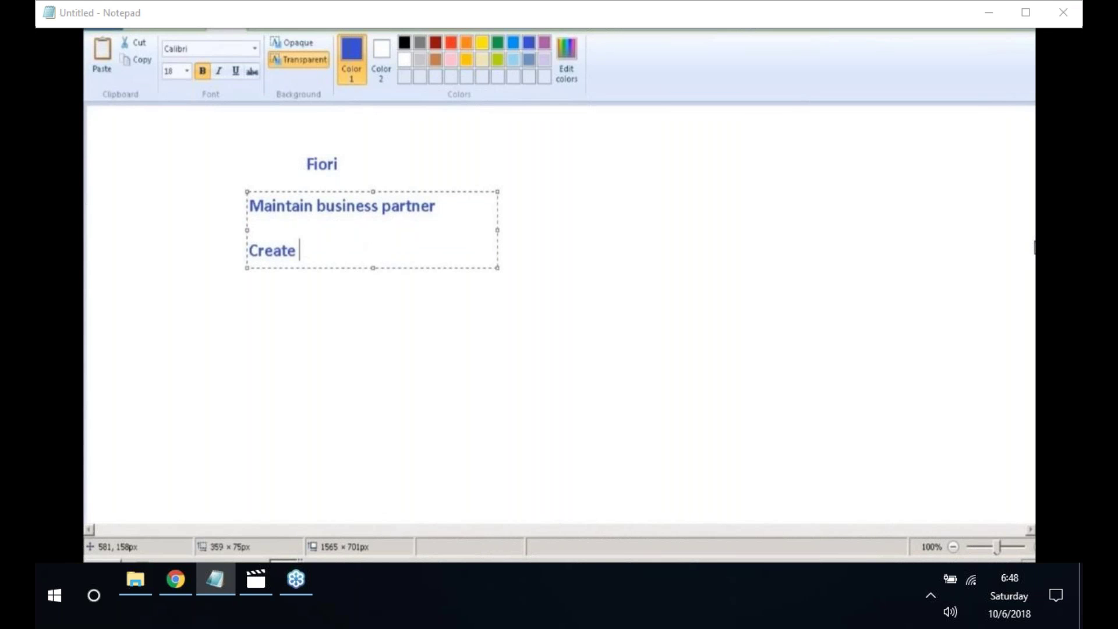
text(outgoing in)
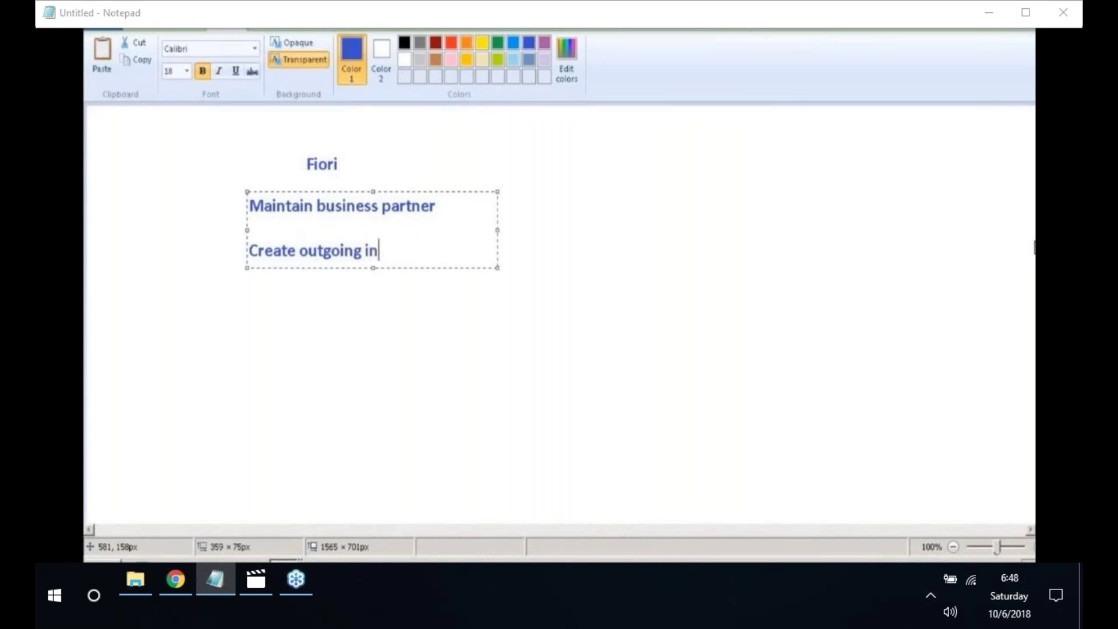
text(vo)
text(ice)
key(Return)
key(Return)
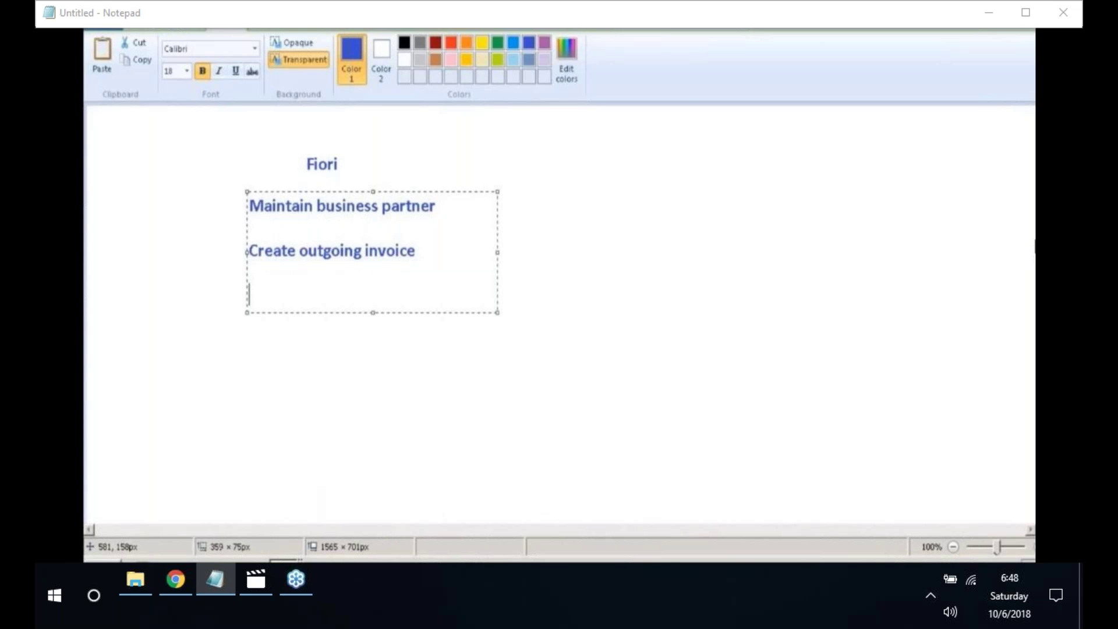
- Type the Fiori items Manage customer line item, Display customer balances, Create outgoing invoices and Post incoming payment
text(Manage custome)
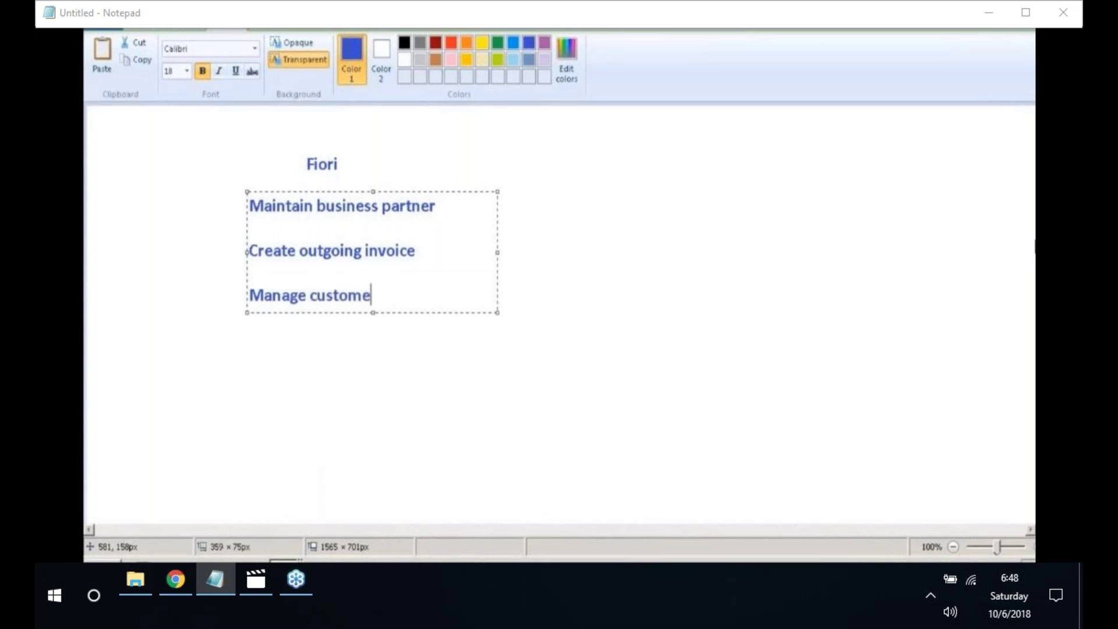
text(r line item)
key(Return)
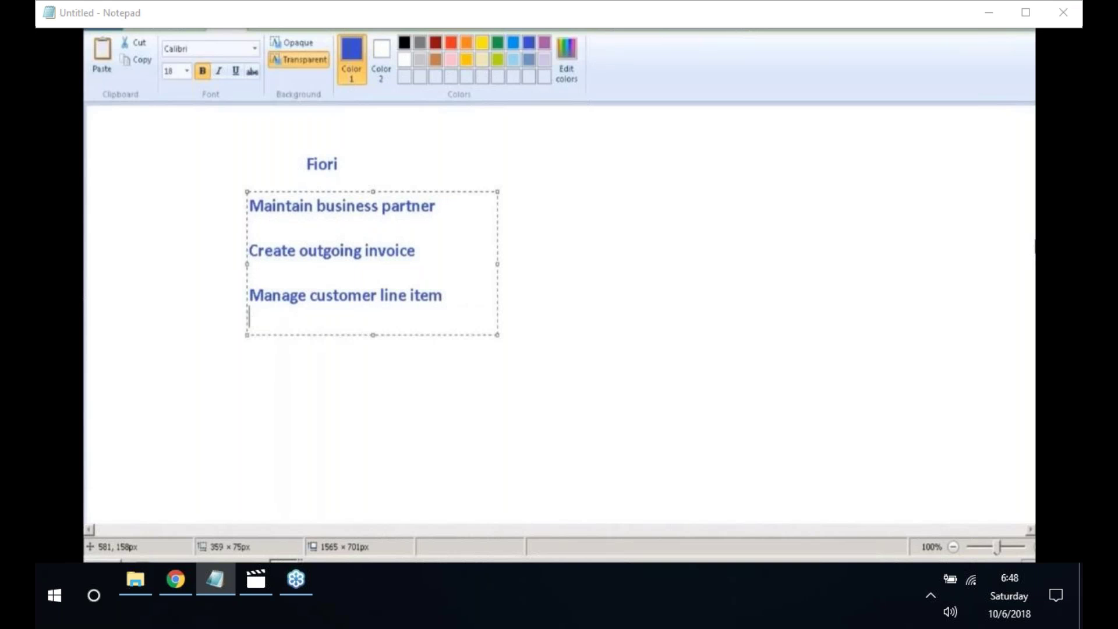
key(Return)
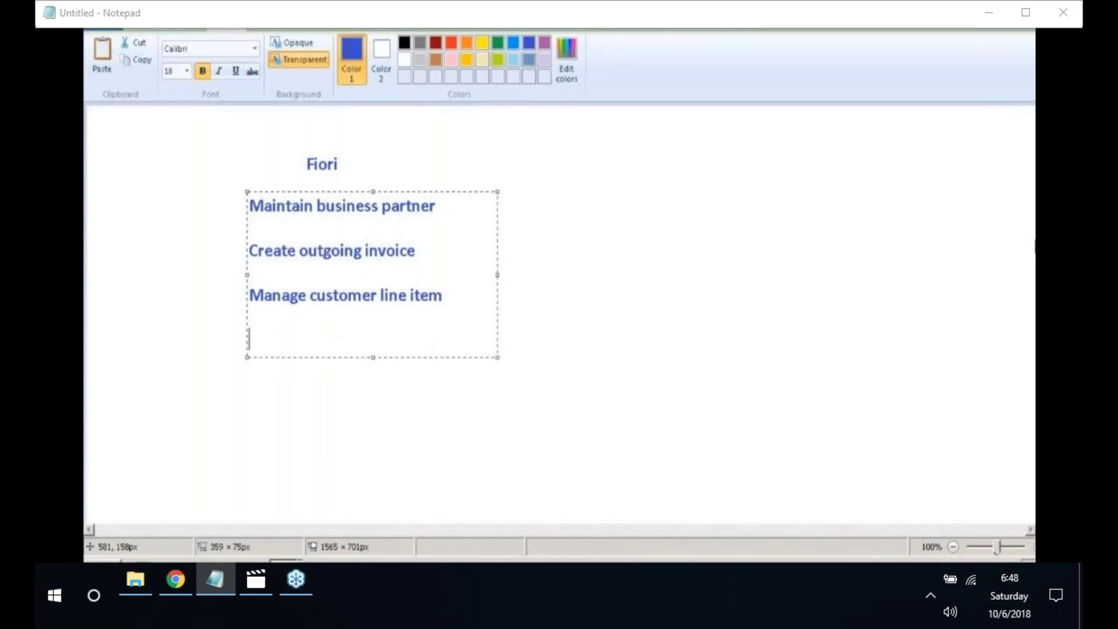
text(Display customer )
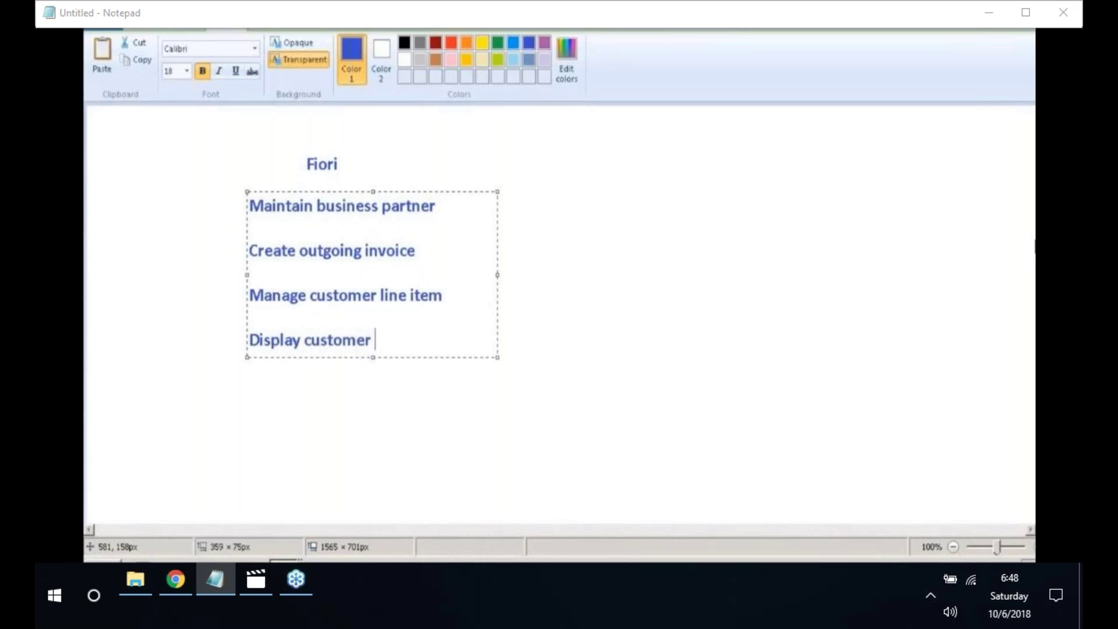
text(balancew)
key(BackSpace)
text(s)
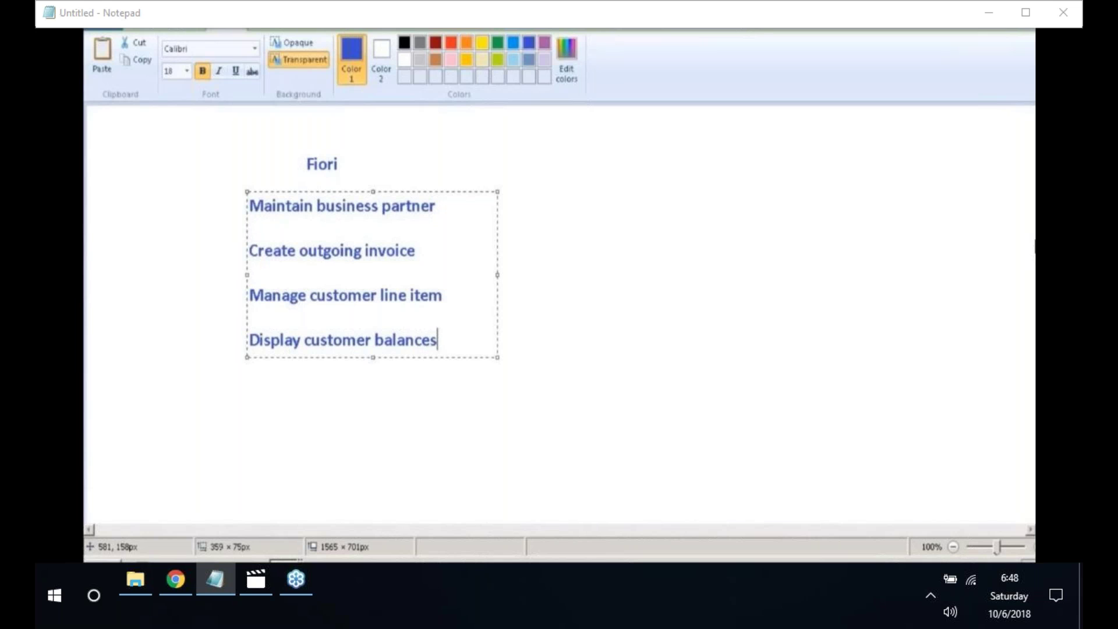
key(Return)
key(Return)
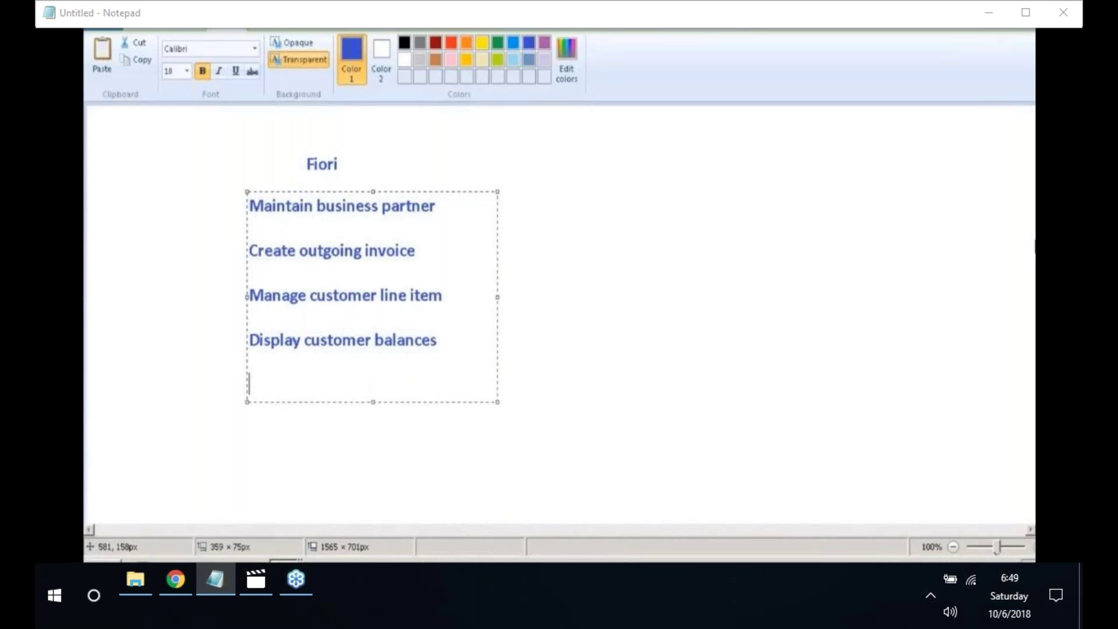
text(Create outgoing invoices)
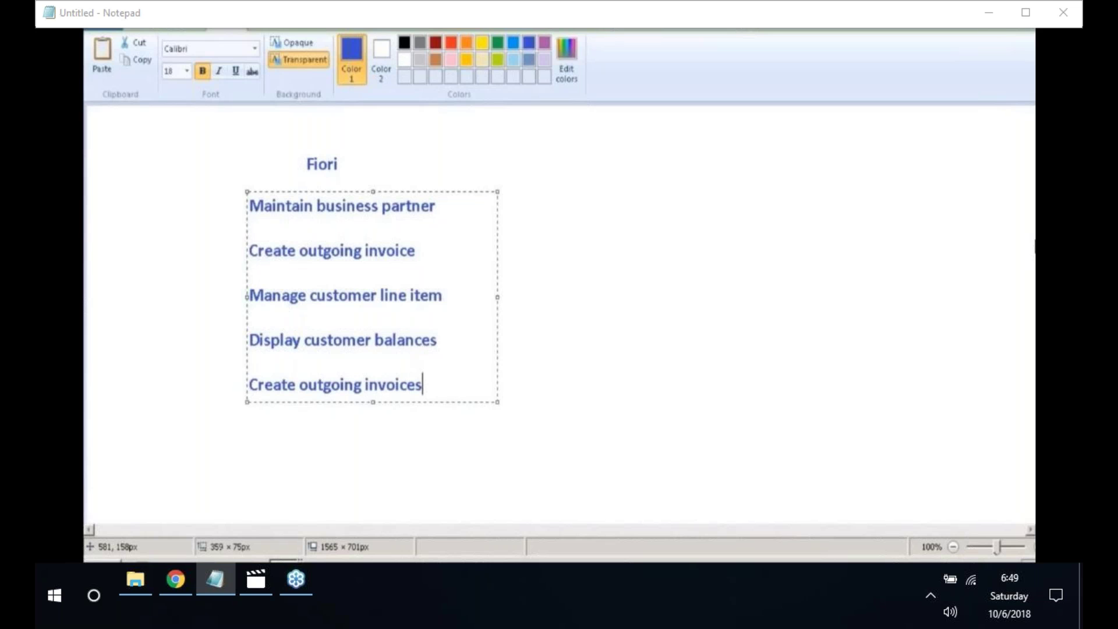
key(Return)
key(Return)
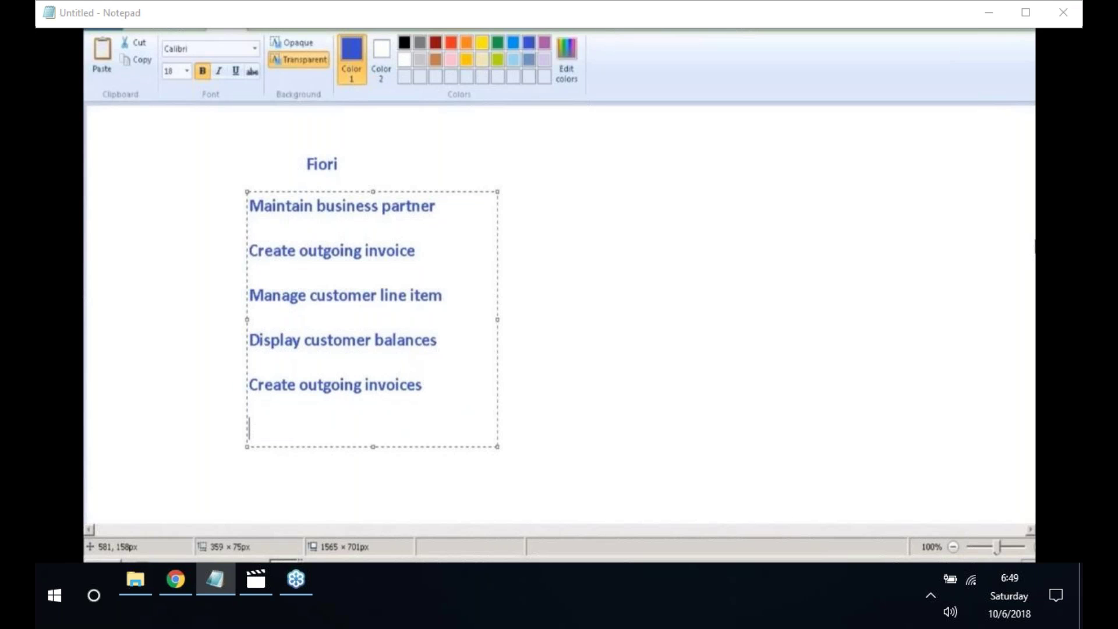
text(Post incoming pay)
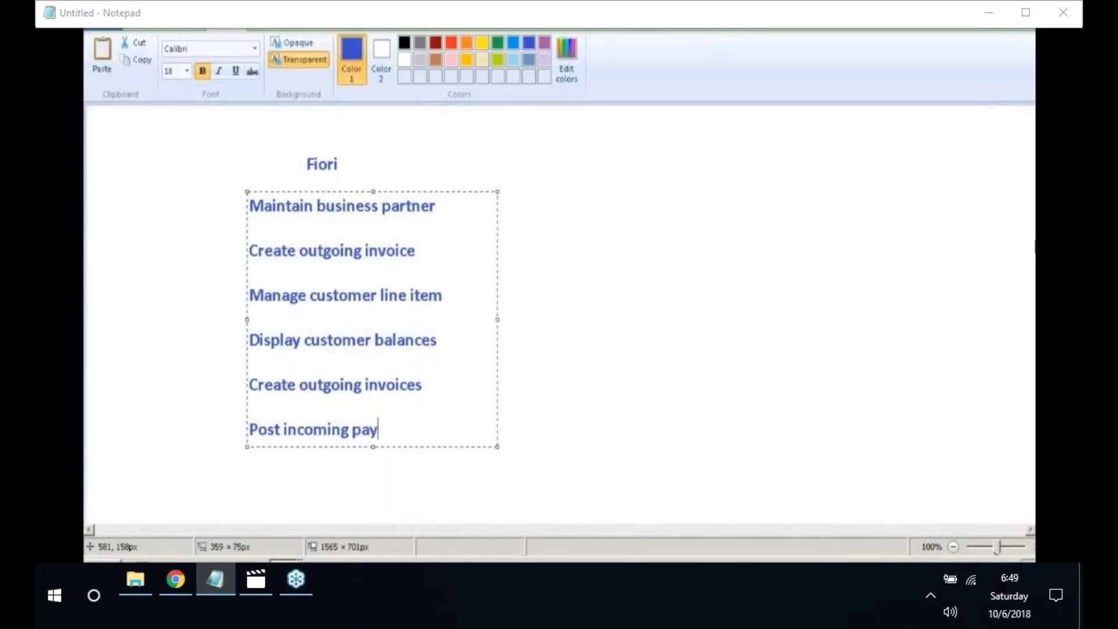
text(ment)
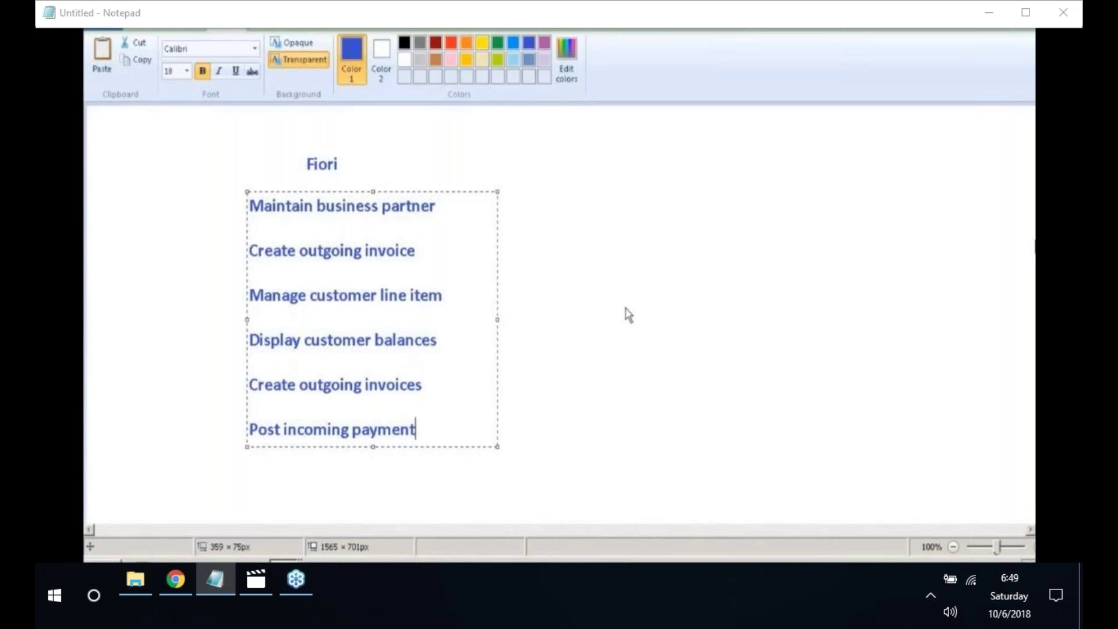
- Commit the Fiori list and start a code column beside it with XD01 and F-22
click(152, 32)
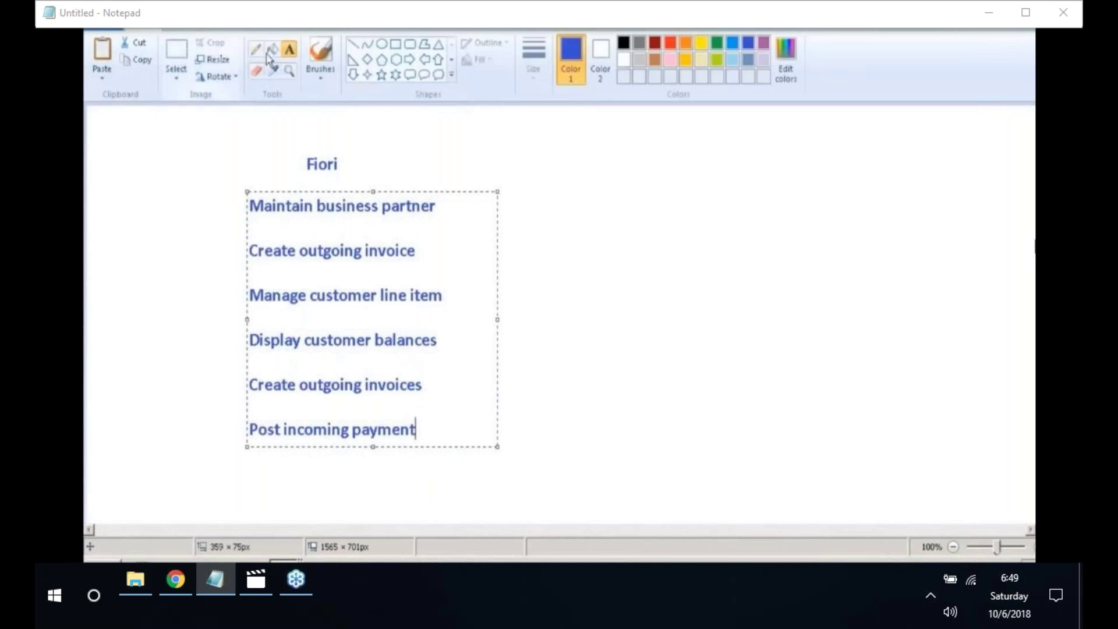
click(318, 115)
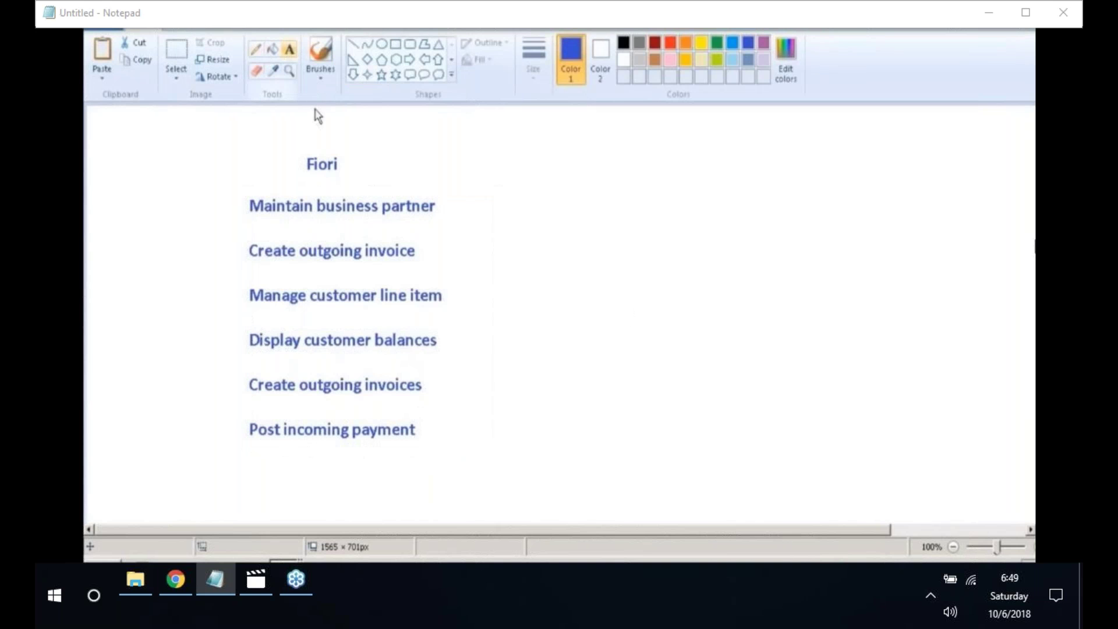
click(507, 212)
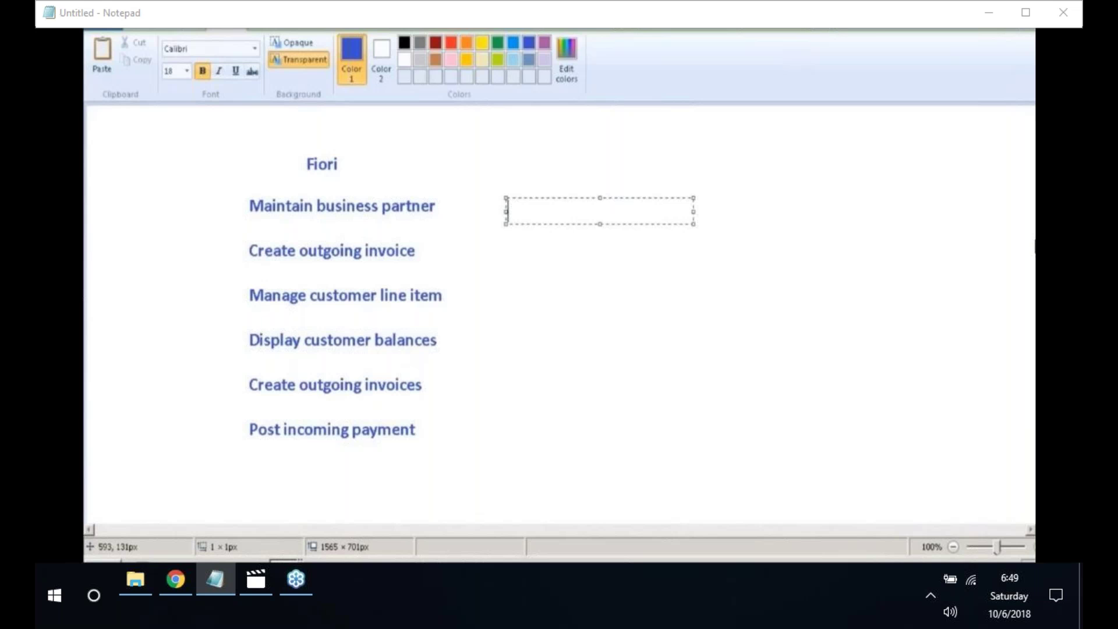
text(XD01)
key(Return)
key(Return)
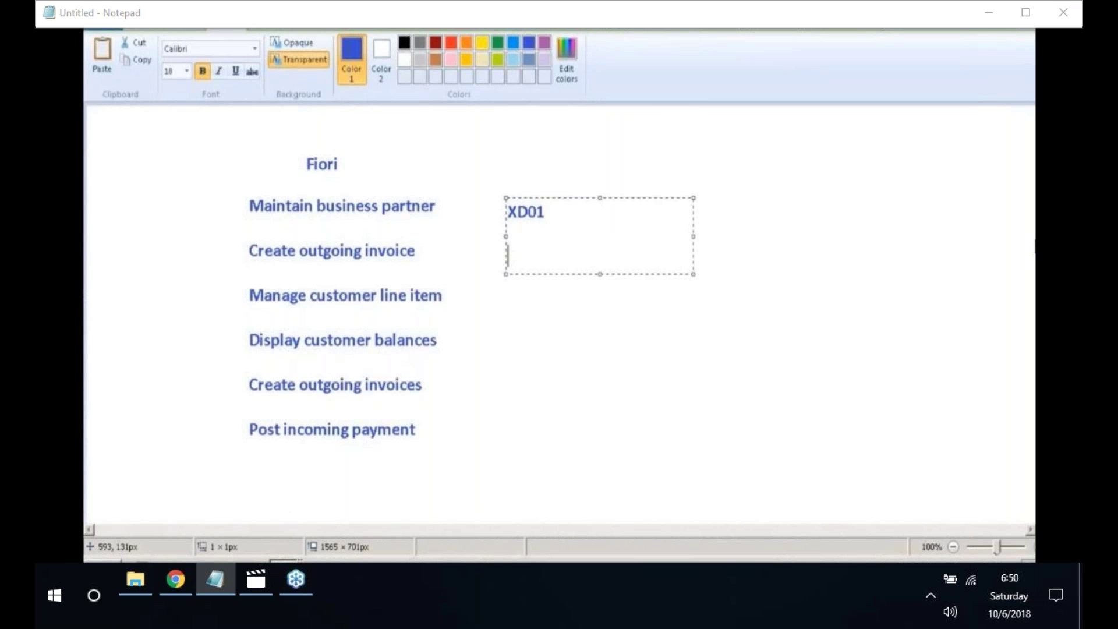
text(F-22)
- Add the codes FBL5N, FD10N, F-27 and F-28 below F-22
key(Return)
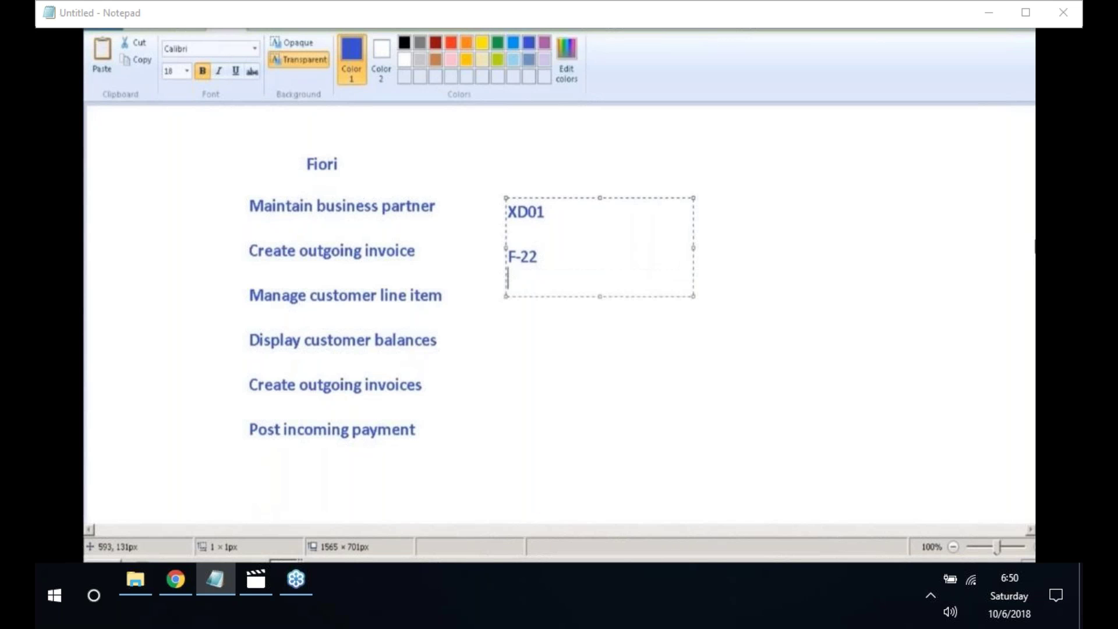
key(Return)
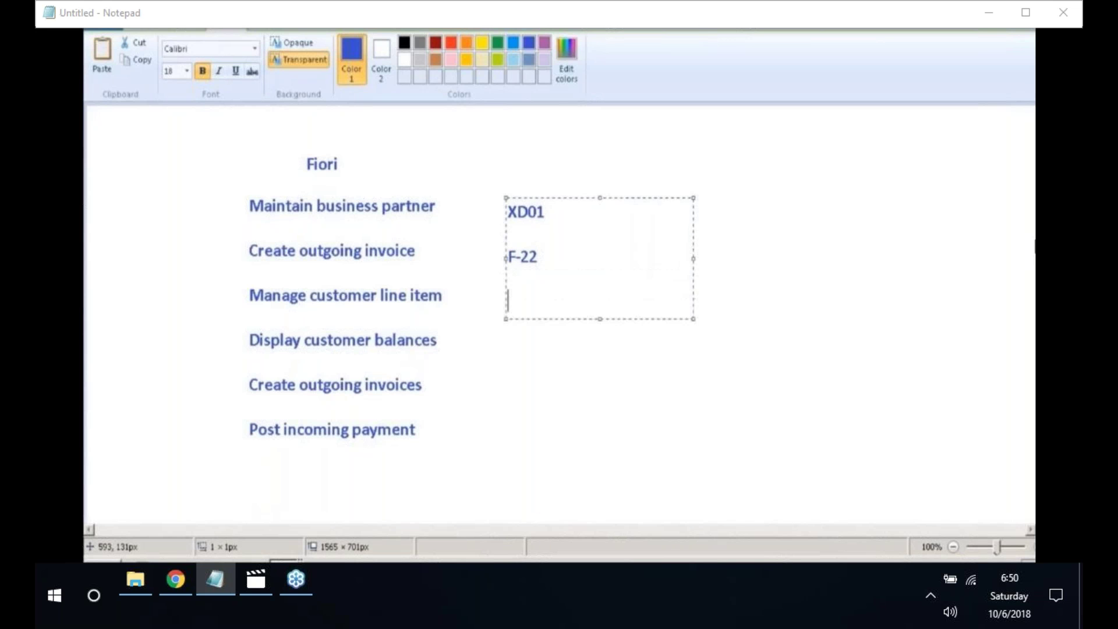
text(FBL5N)
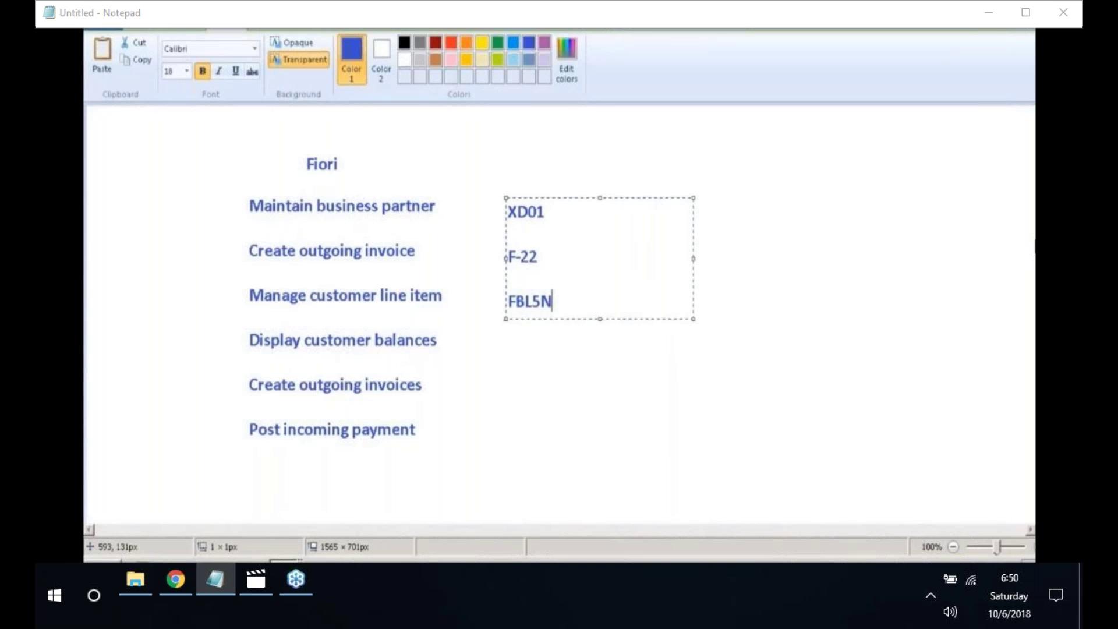
key(Return)
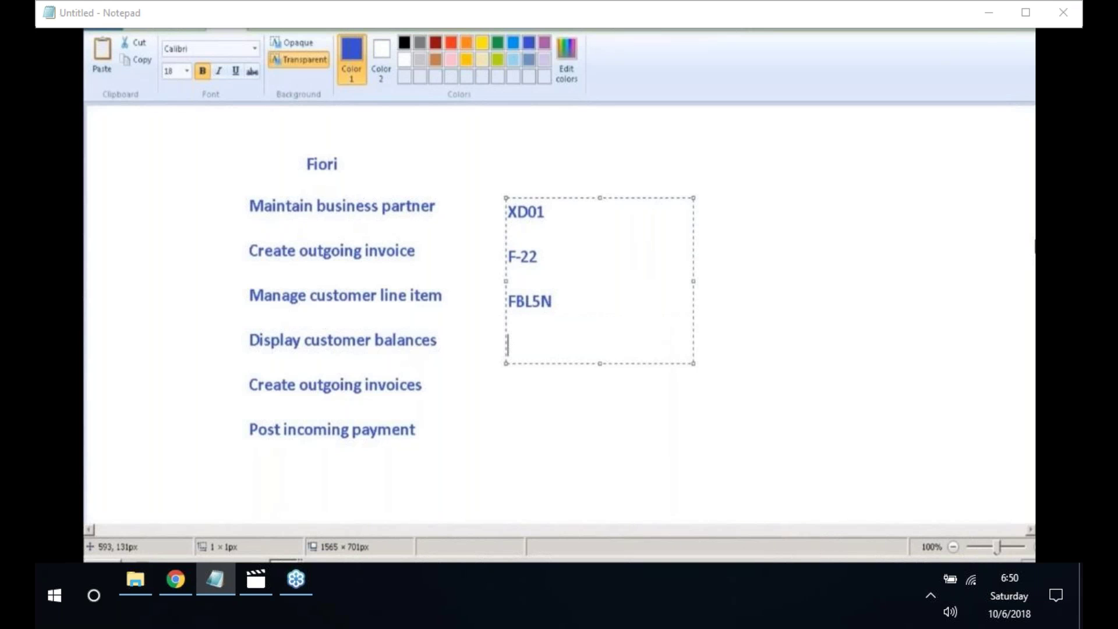
text(FD10N)
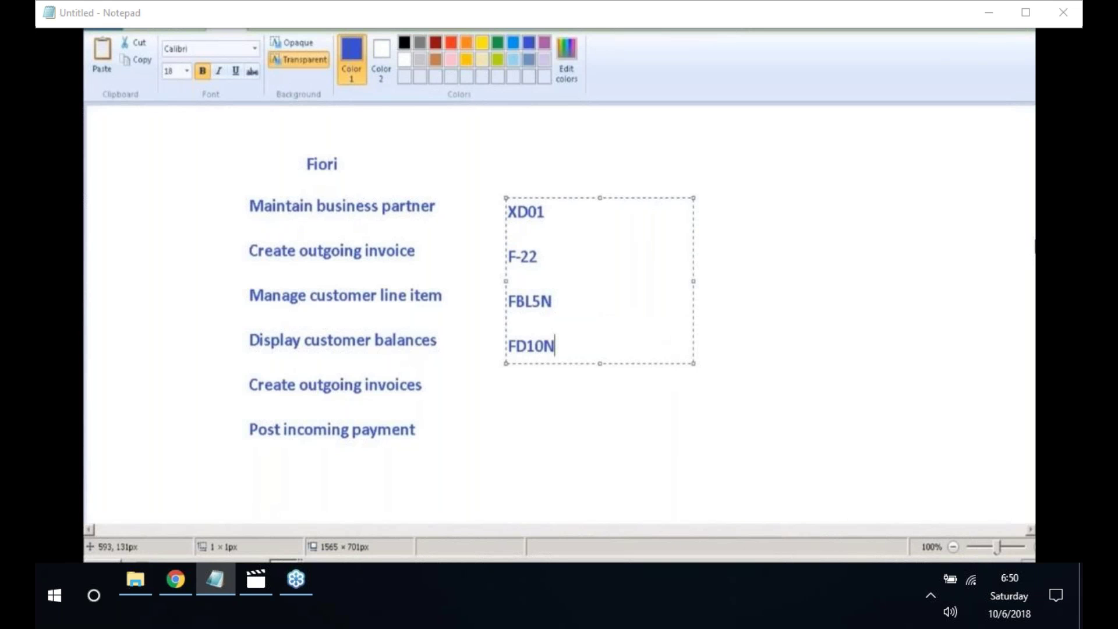
key(Return)
key(Return)
text(F-2)
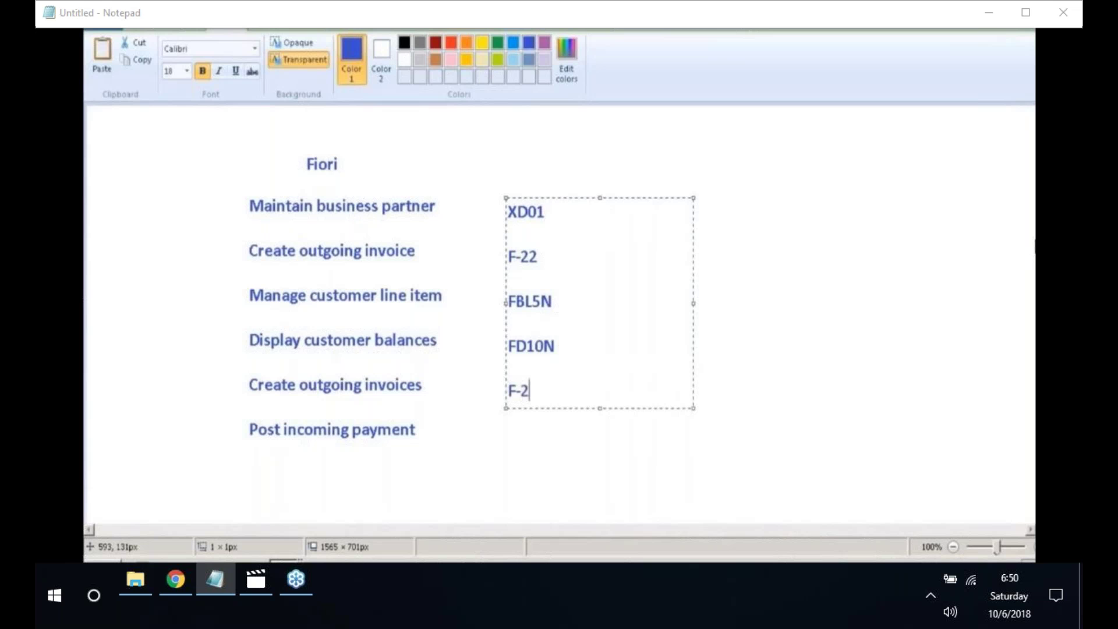
text(7)
key(Return)
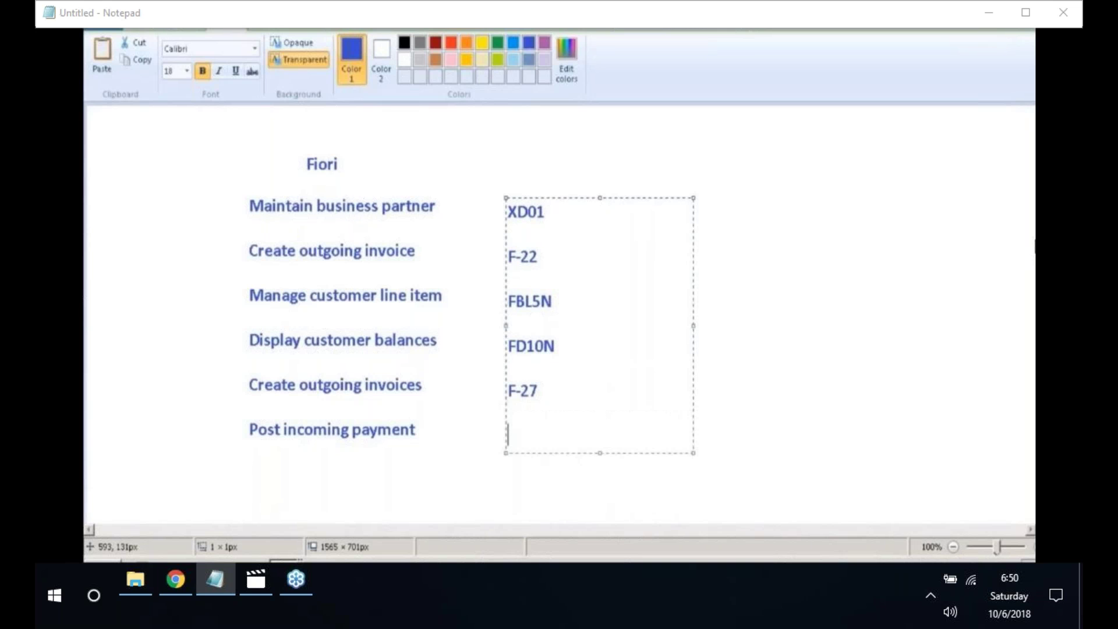
text(F-28)
- Commit the Paint text and log on to the S4IDES Fiori system with the user's credentials
click(751, 216)
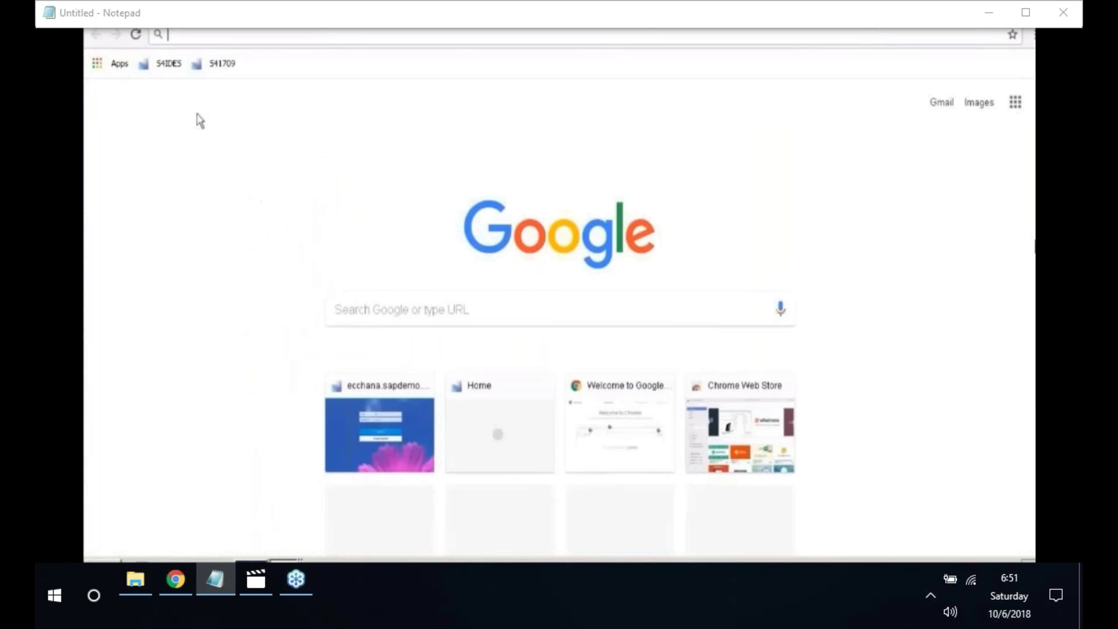
click(168, 64)
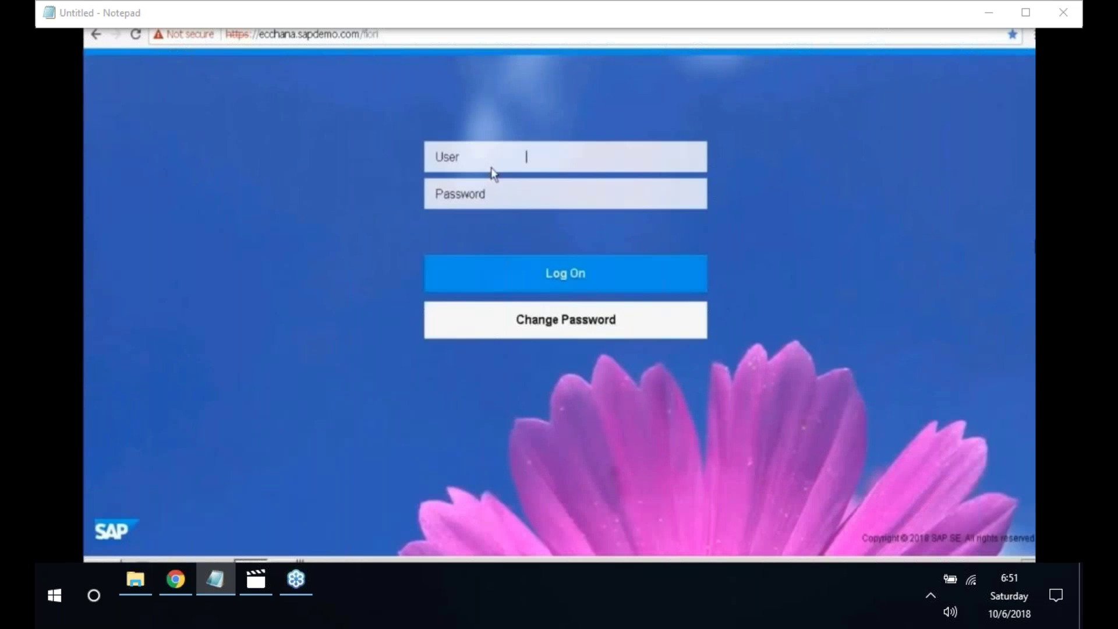
text(BEST)
key(Tab)
text(•••••••••••)
key(Return)
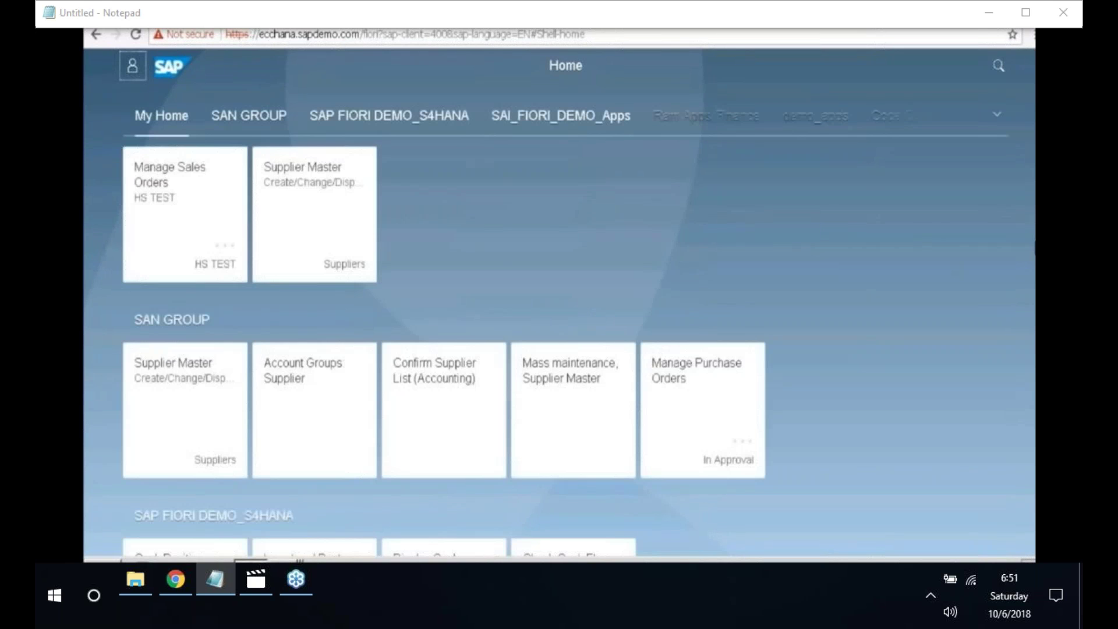
click(289, 560)
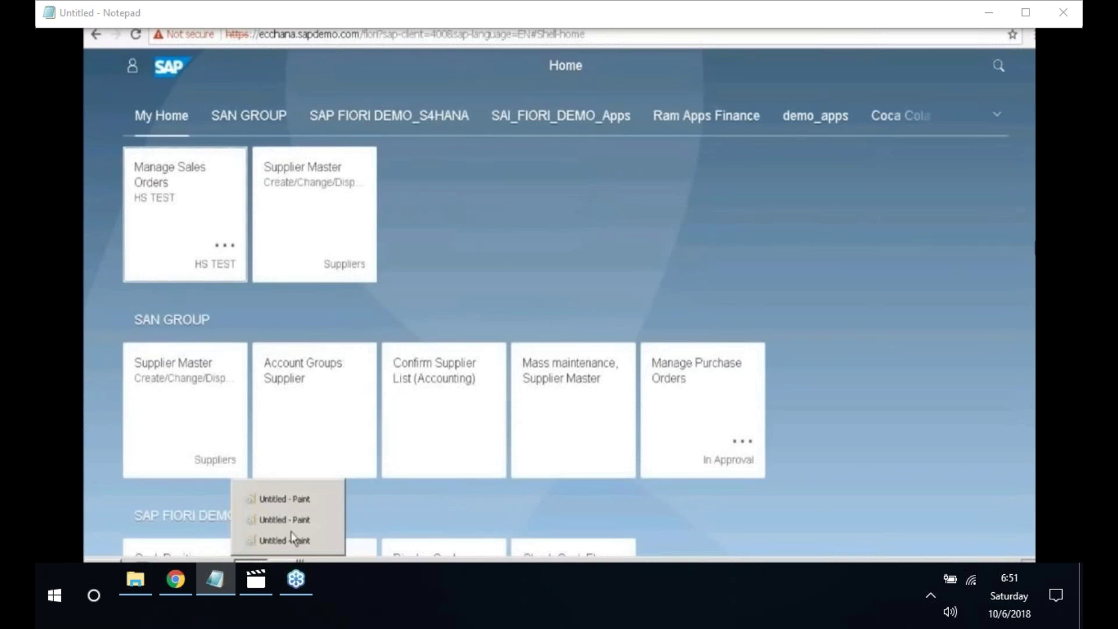
- Start a left-side note in Paint with the line 'Define Customer account groups'
click(283, 499)
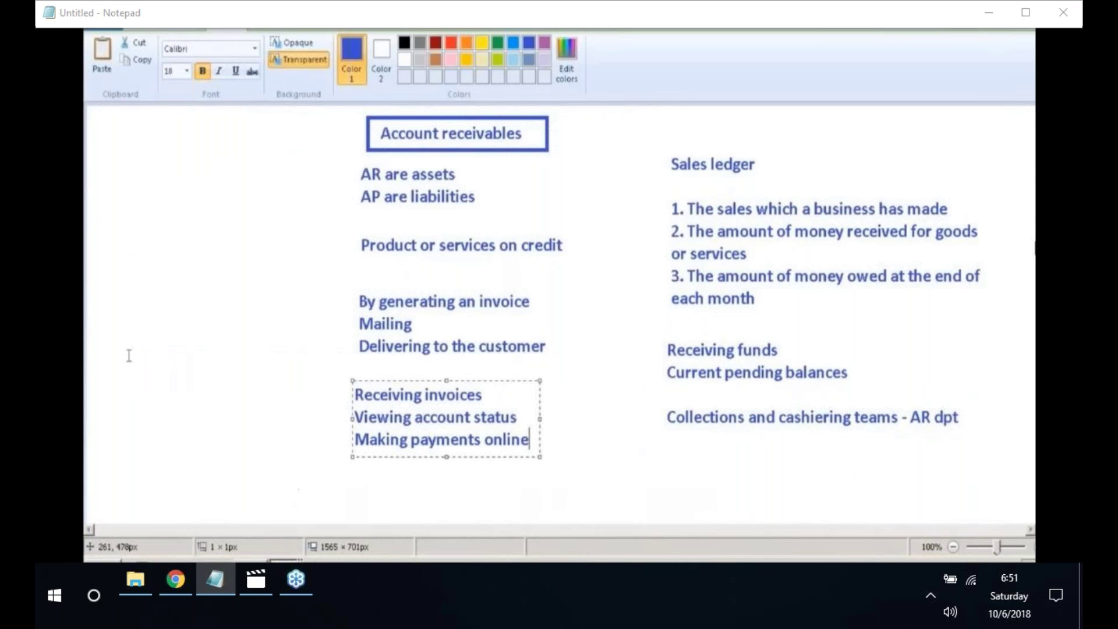
click(129, 226)
click(129, 223)
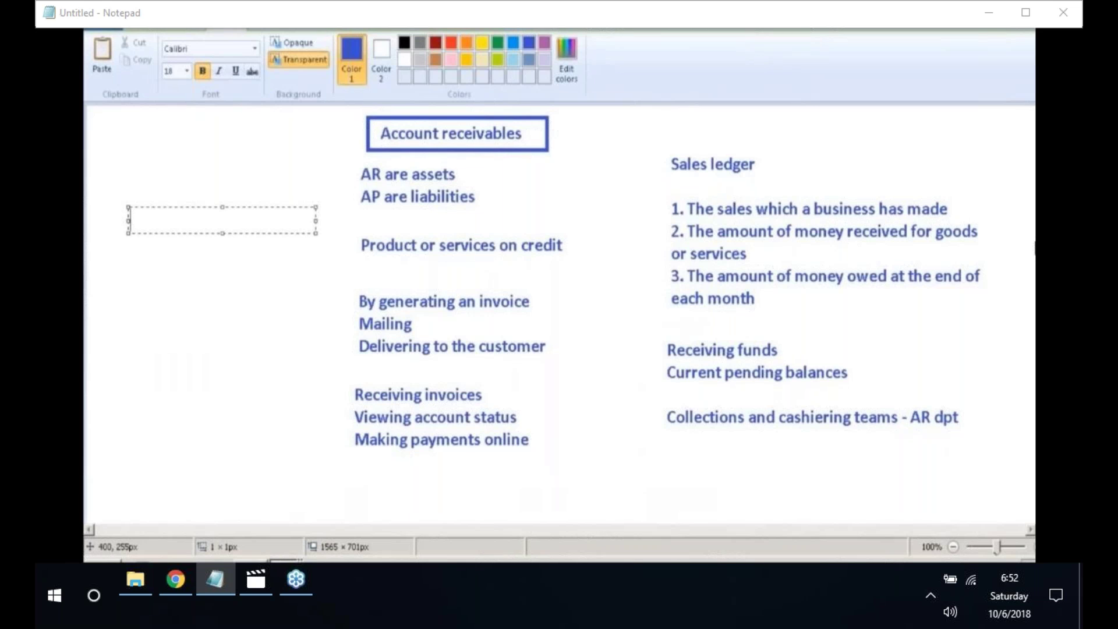
text(Define Customer)
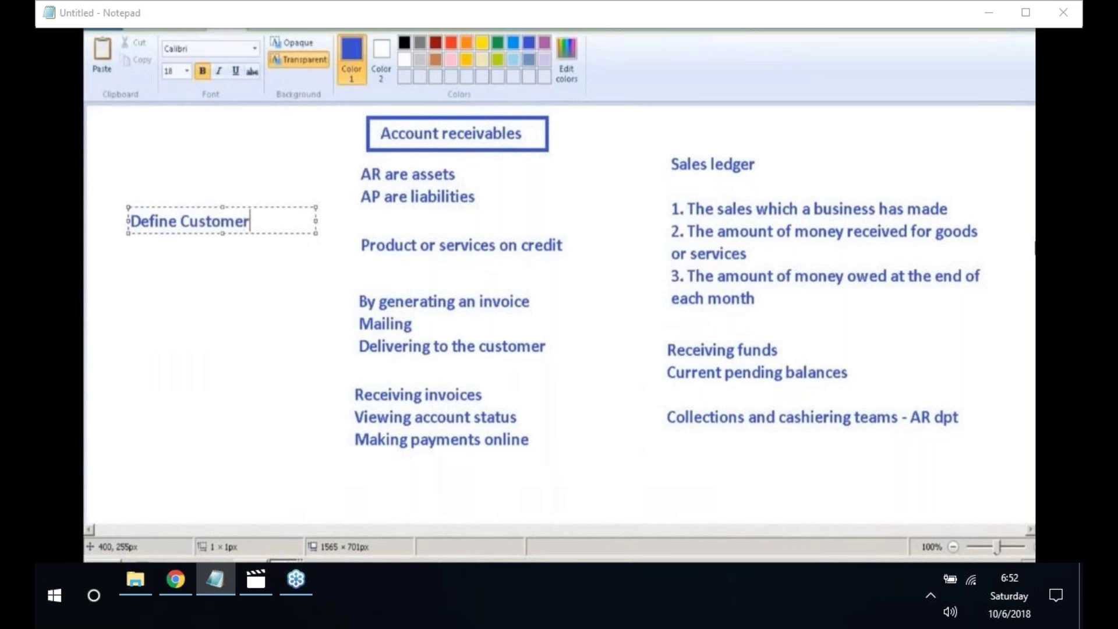
text( account)
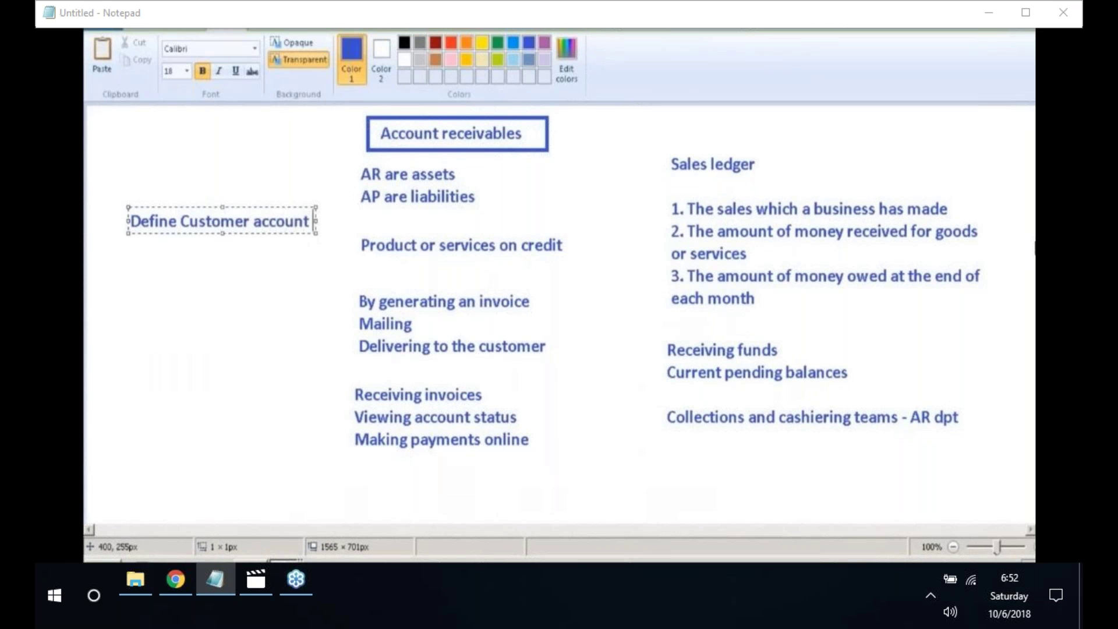
text( groups)
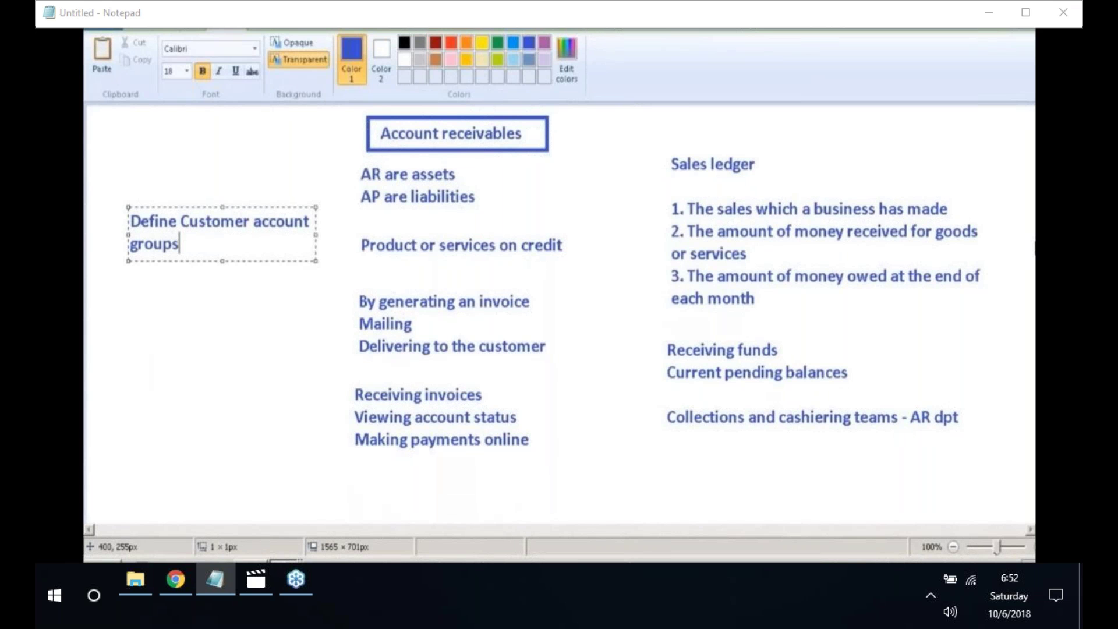
key(Return)
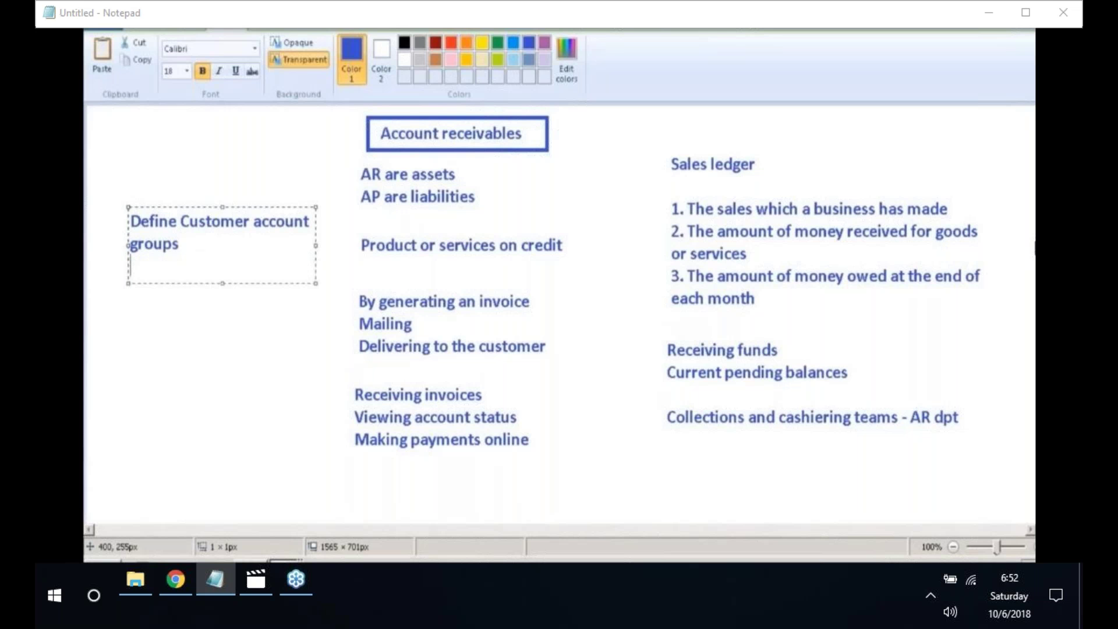
- Add lines 'Create number ranges for customers', 'Assign number ranges' and 'Create reconcillation account'
text(Create number ran)
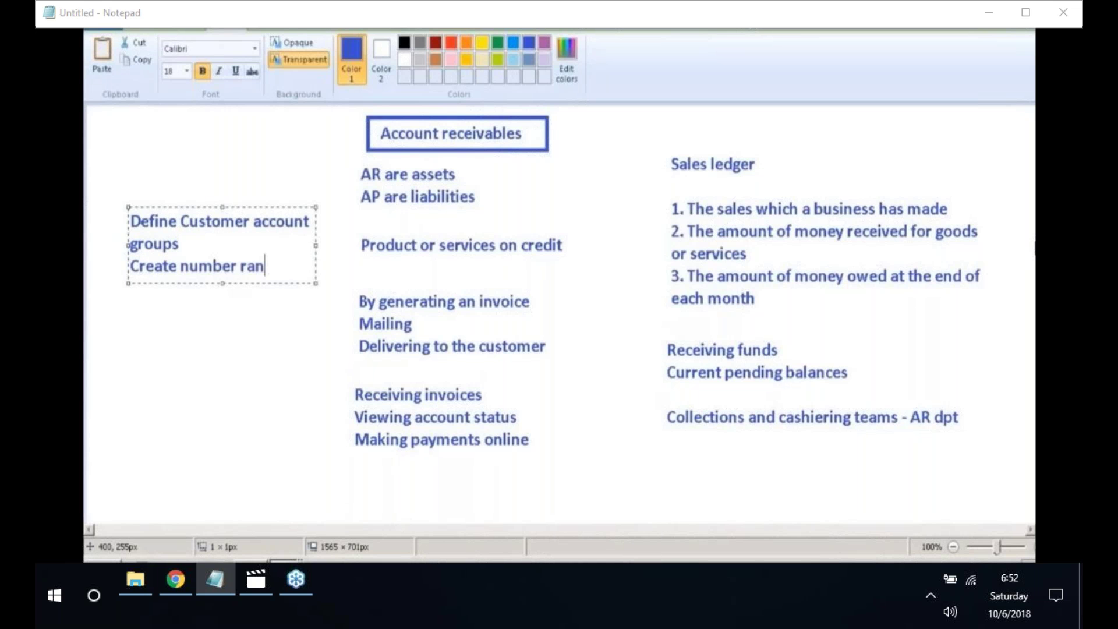
text(ges for cus)
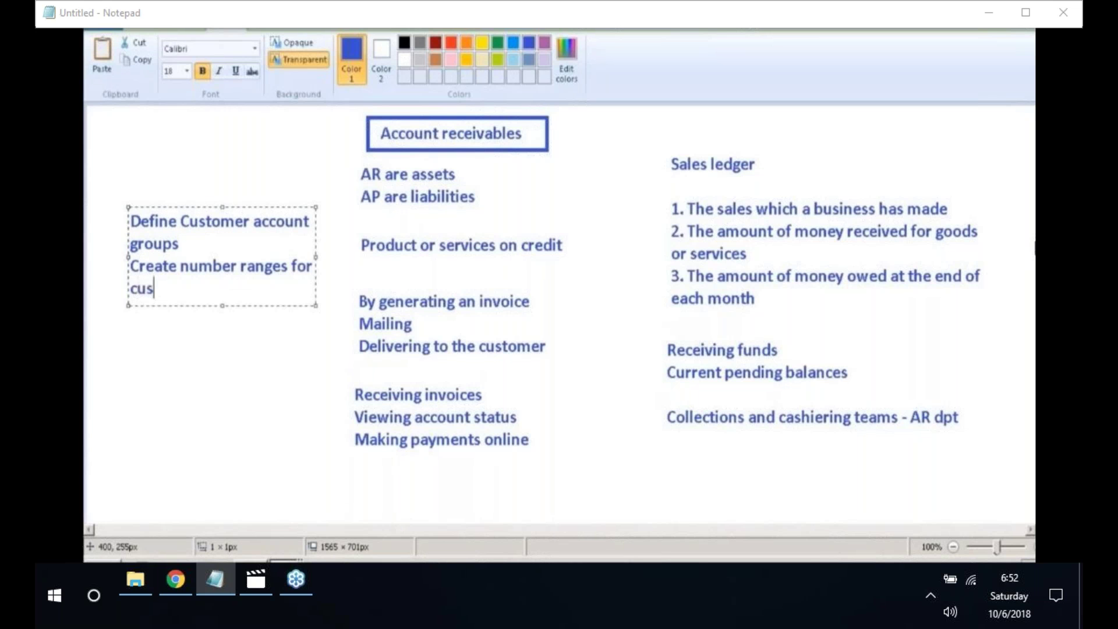
text(tomers)
key(Return)
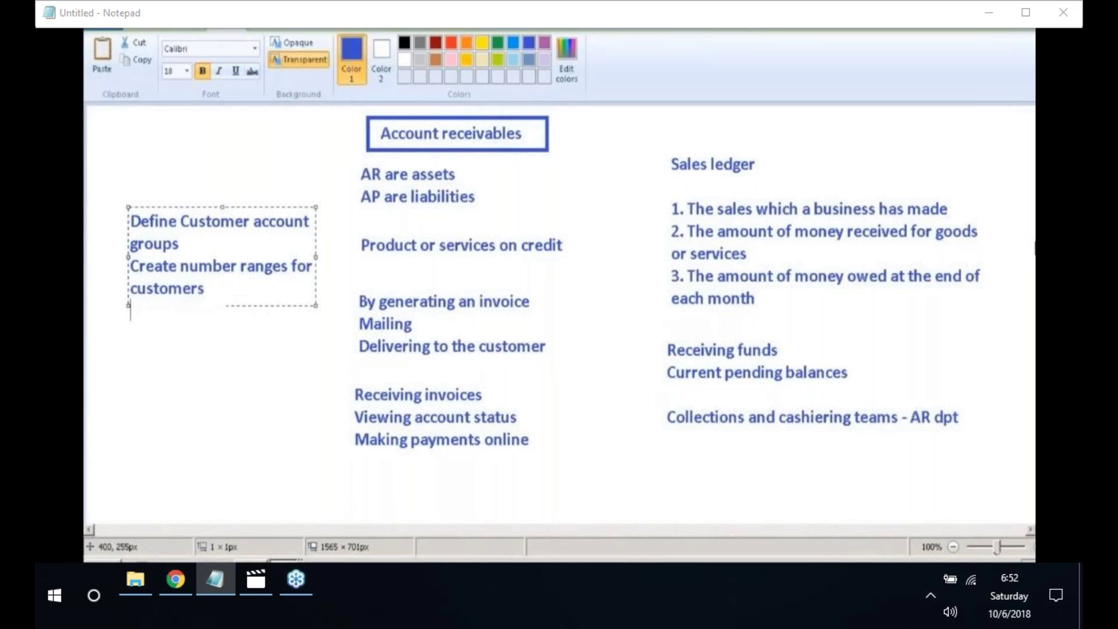
text(Assi\)
key(BackSpace)
text(h)
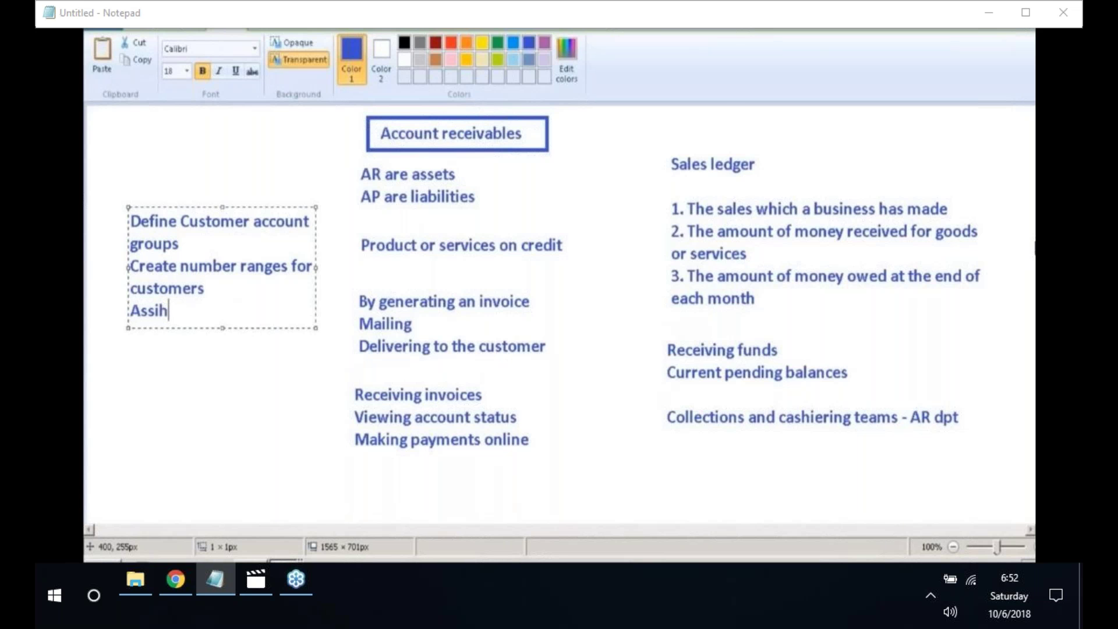
key(BackSpace)
text(gn number ranger)
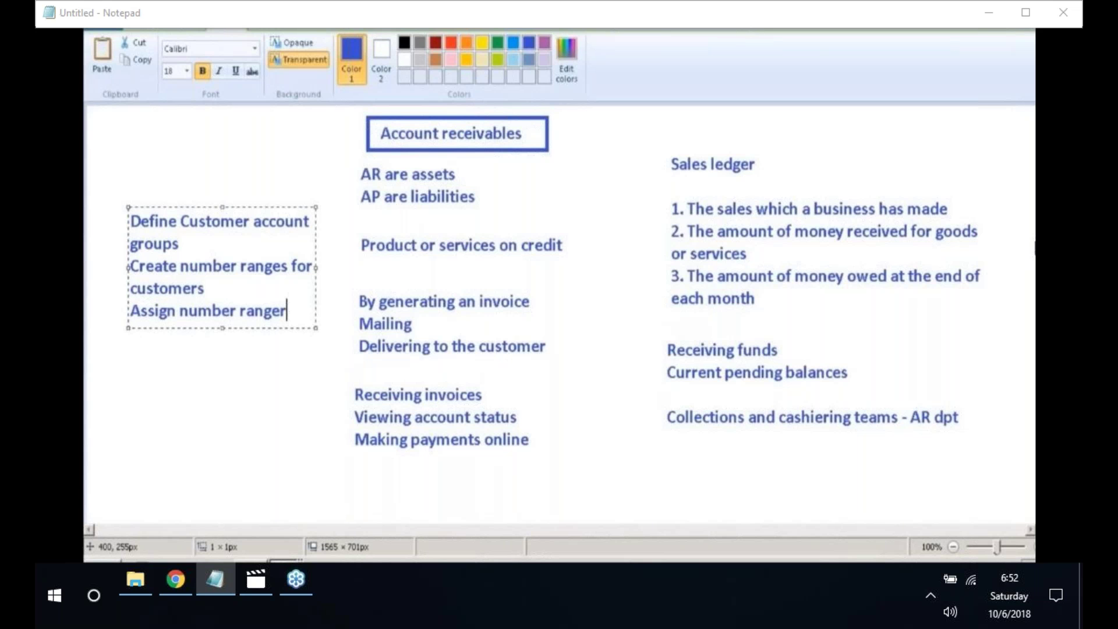
key(BackSpace)
text(s)
key(Return)
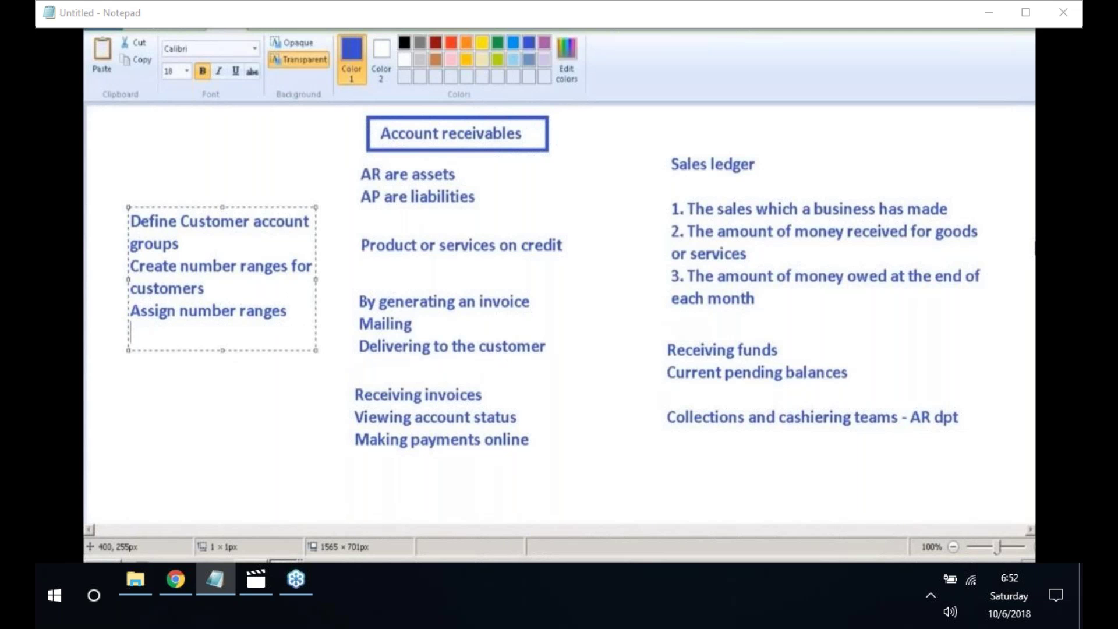
text(Create reco)
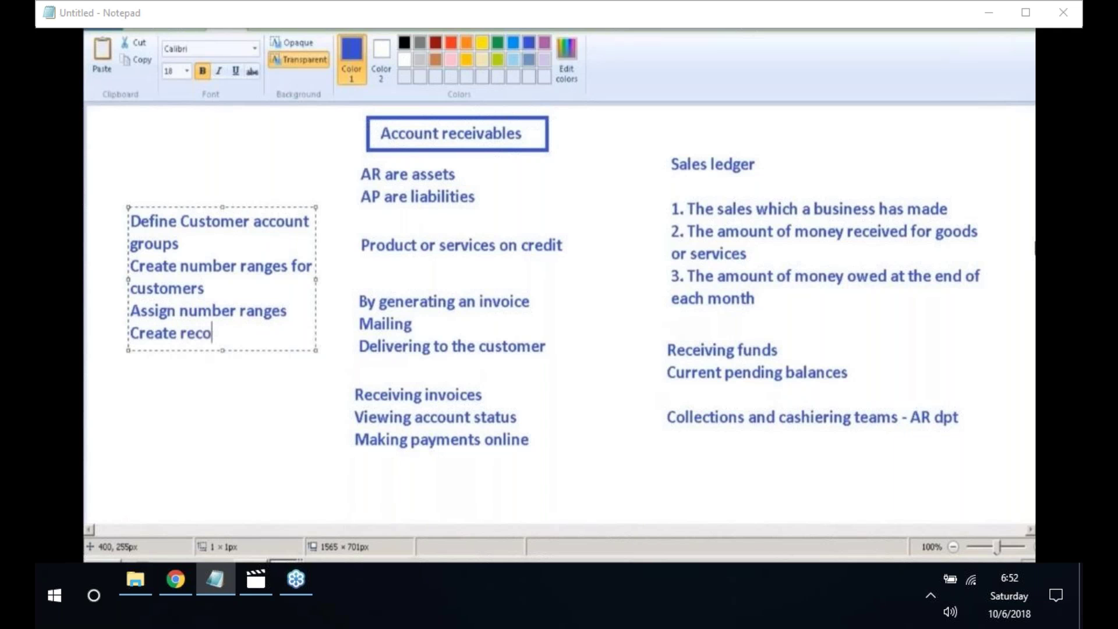
text(ncillation account)
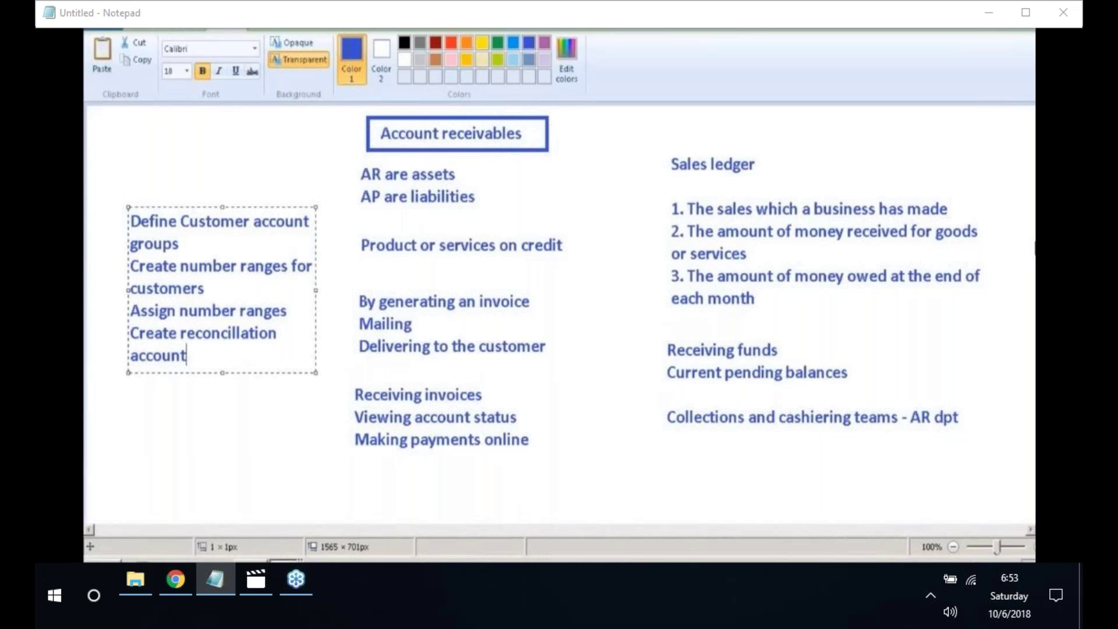
- Search the Fiori Launchpad apps for 'Account groups: customer'
mouse_move(253, 561)
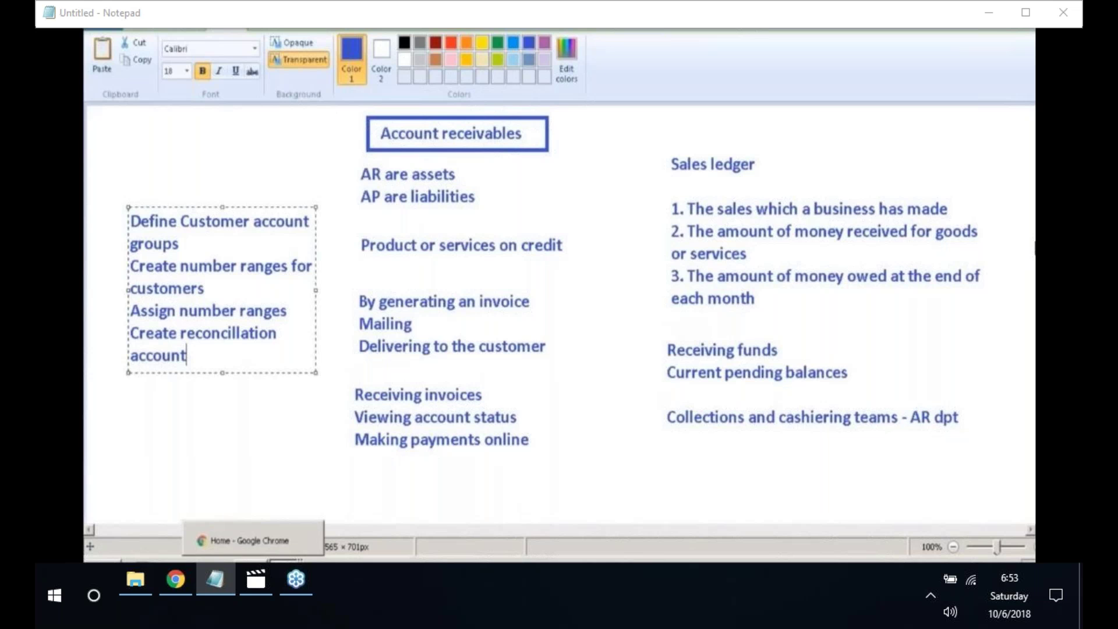
click(253, 540)
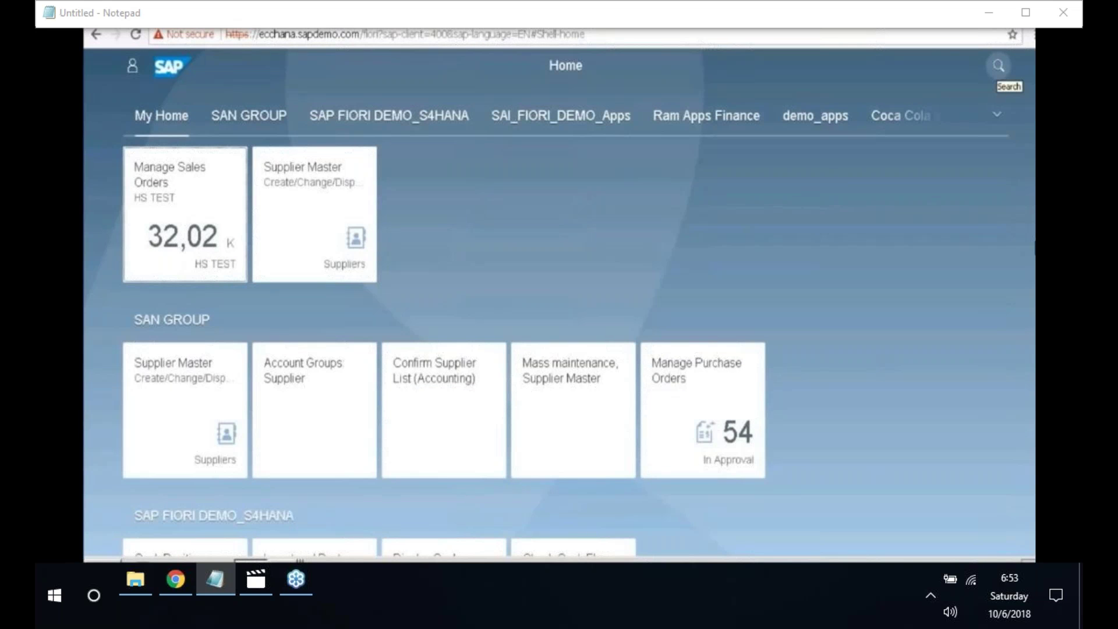
click(999, 65)
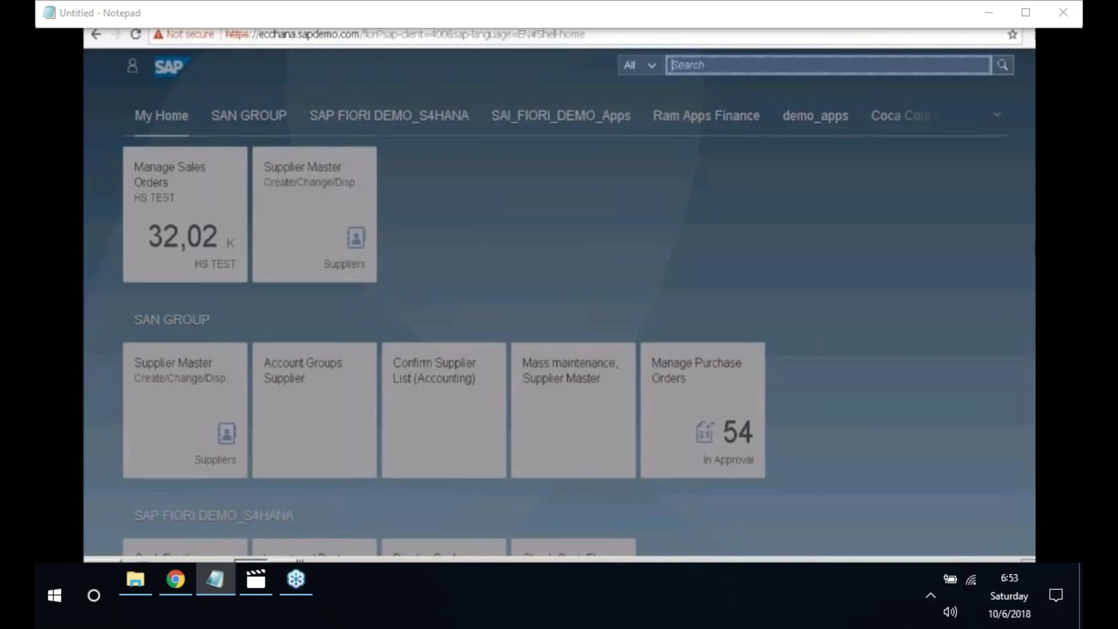
text(Account gr)
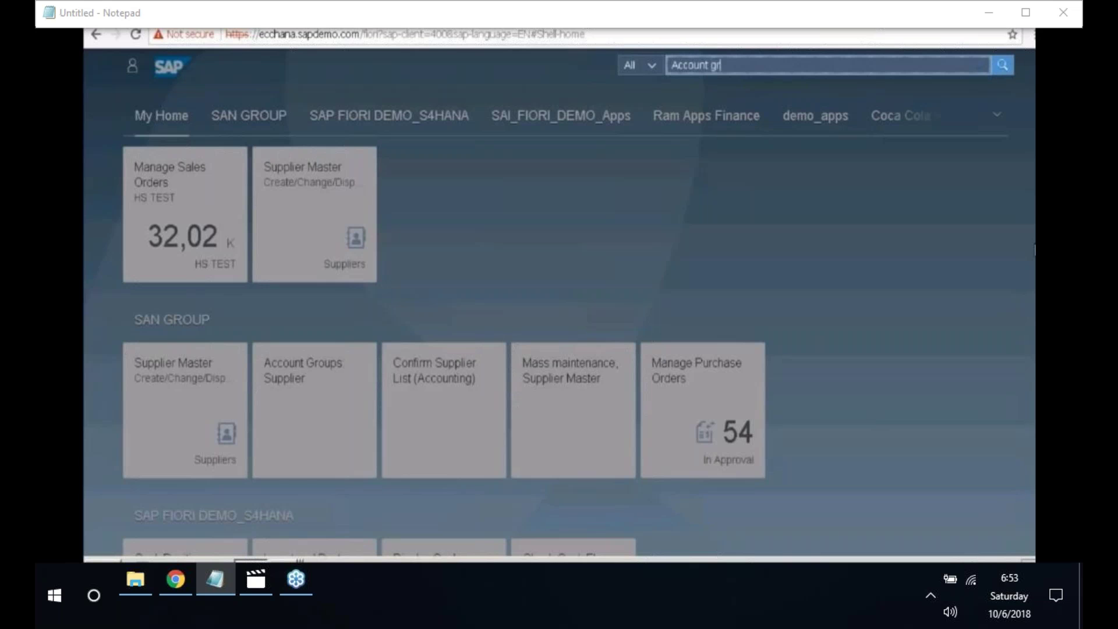
text(oups customer)
click(742, 64)
key(Return)
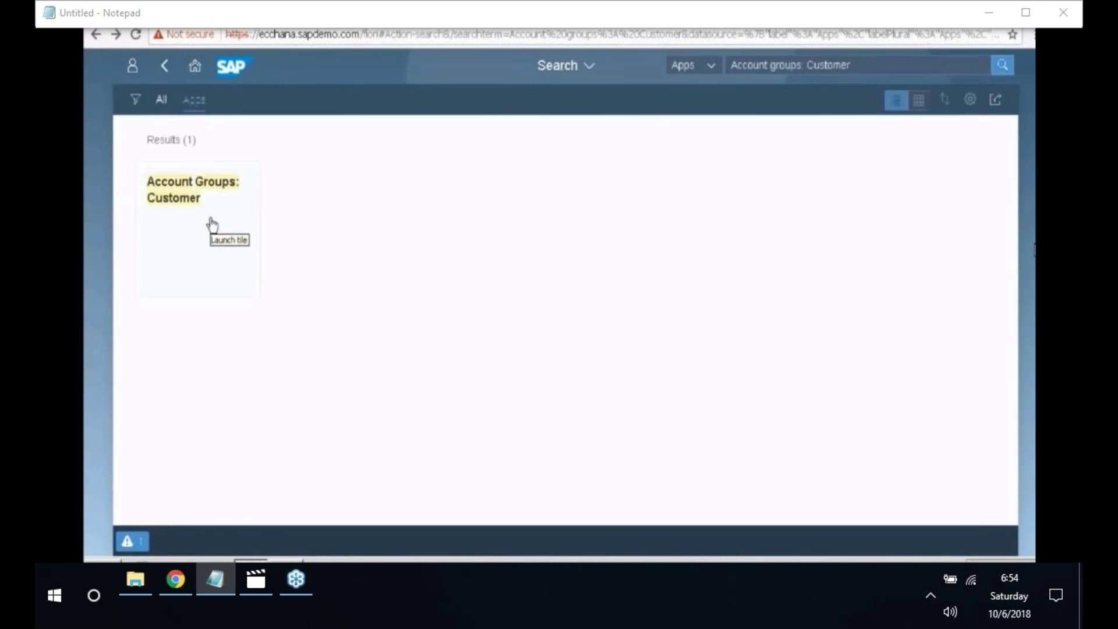
- Launch Account Groups: Customer and add new group 4010 'Domestic customer groups'
click(211, 219)
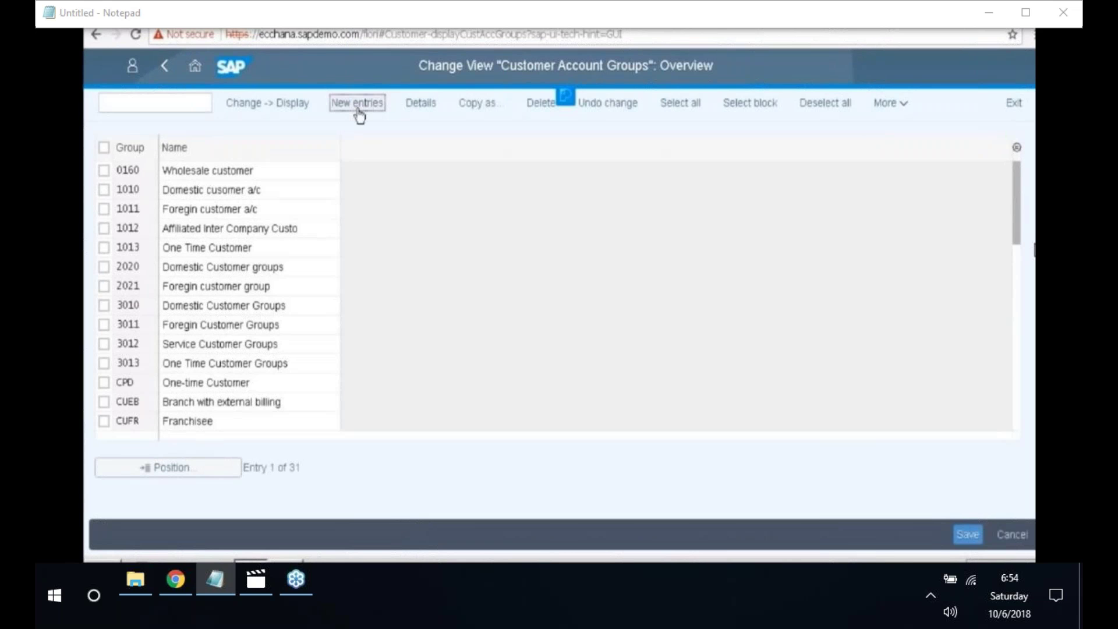
click(343, 110)
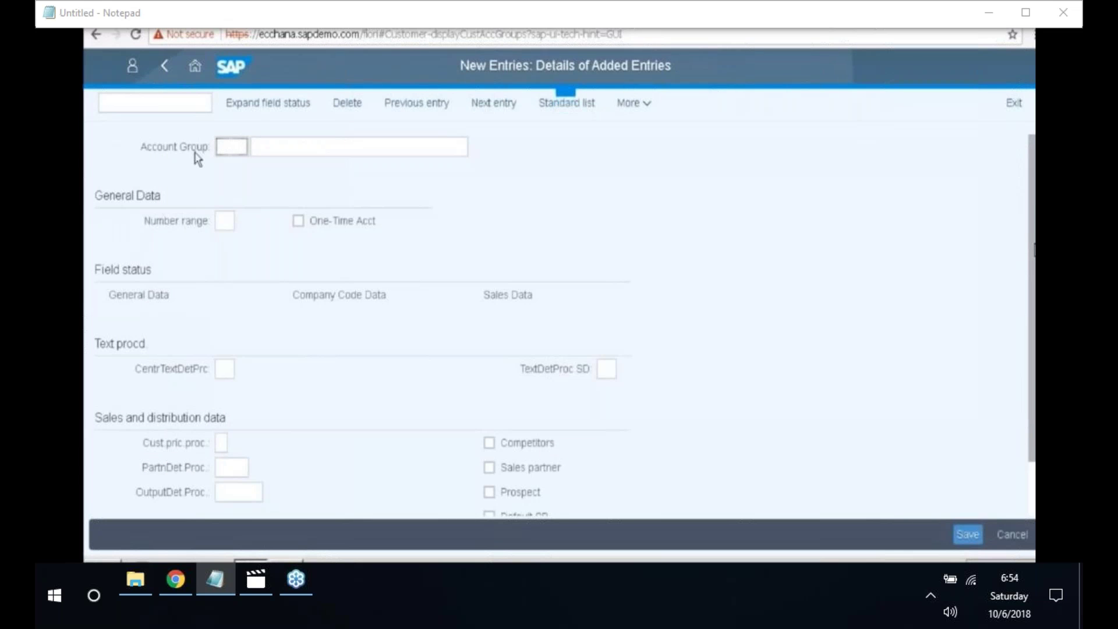
text(4010)
key(Tab)
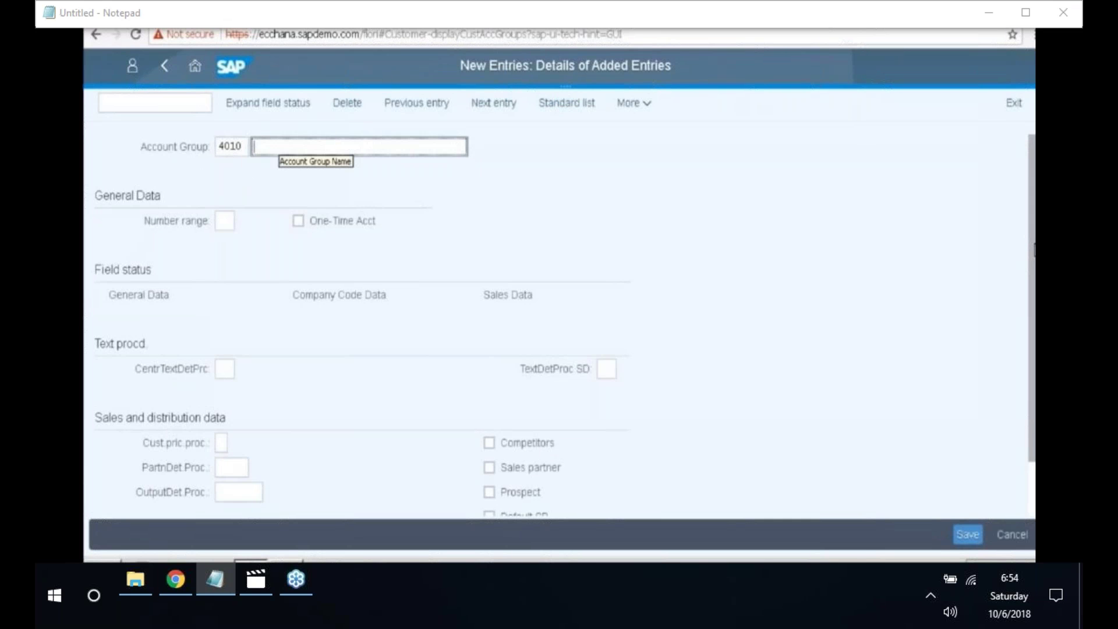
text(Domesti)
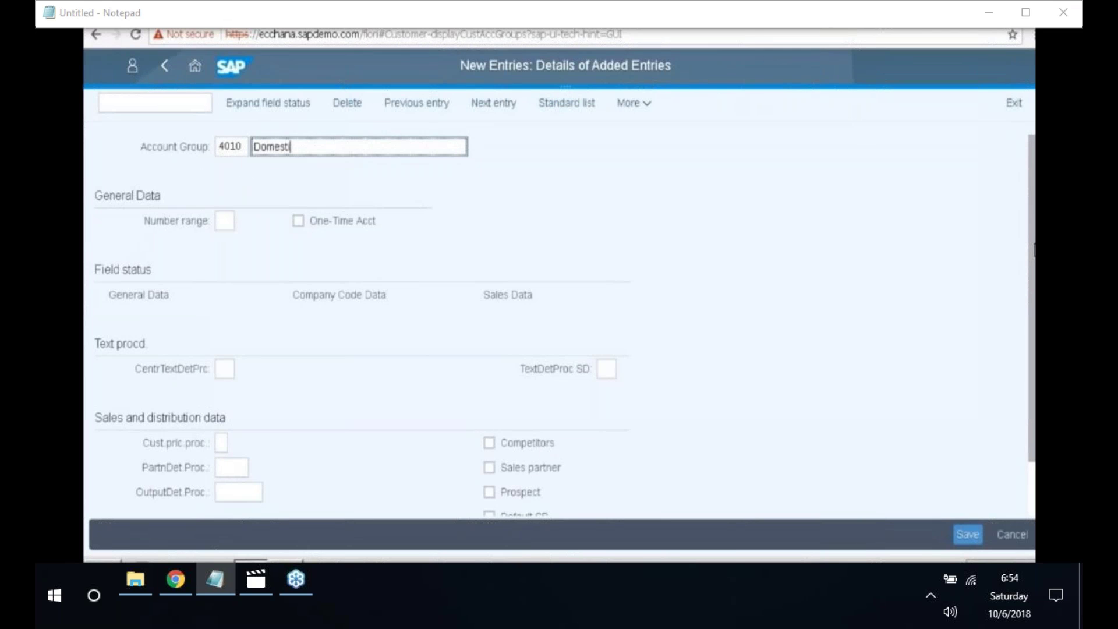
text(c customer groups)
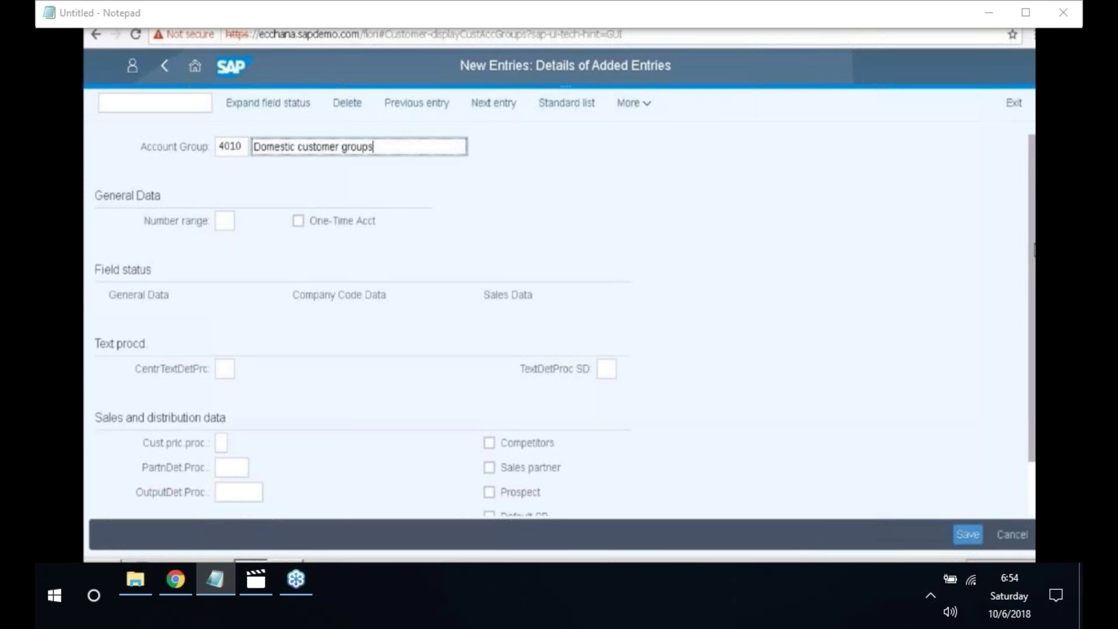
- Make the reconciliation account a required entry for 4010 and save it to the customizing request
double_click(327, 299)
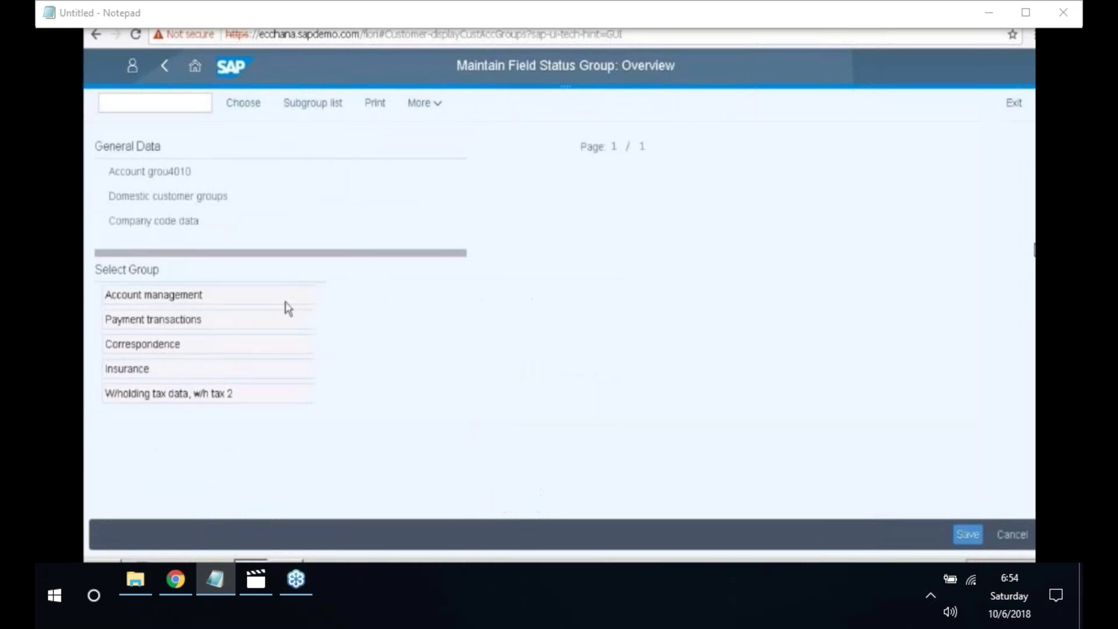
double_click(190, 296)
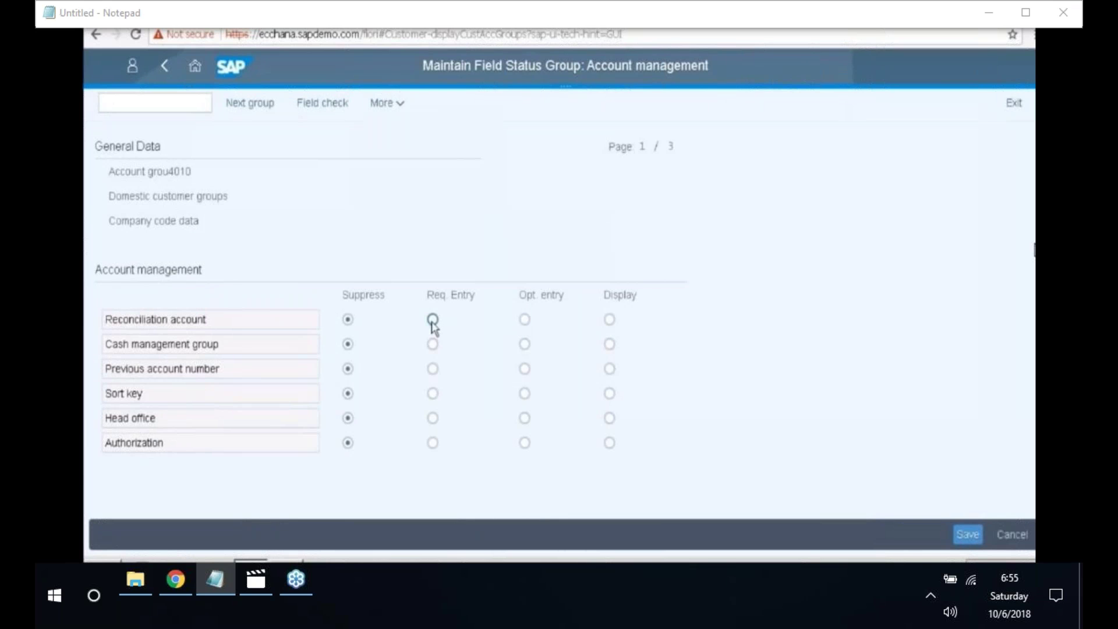
click(435, 323)
click(970, 541)
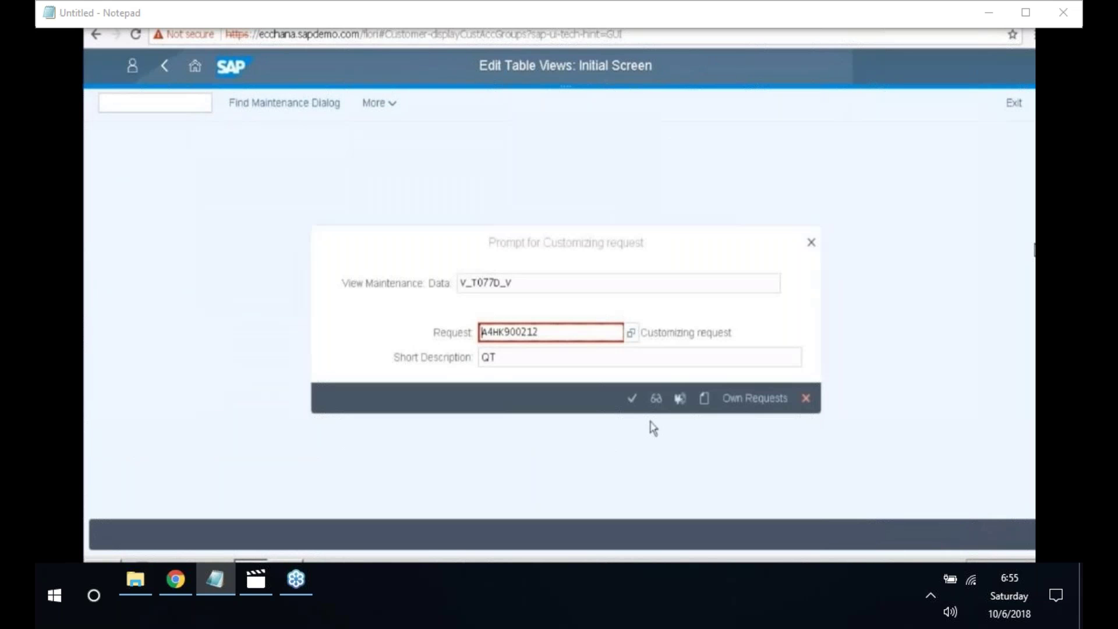
click(632, 402)
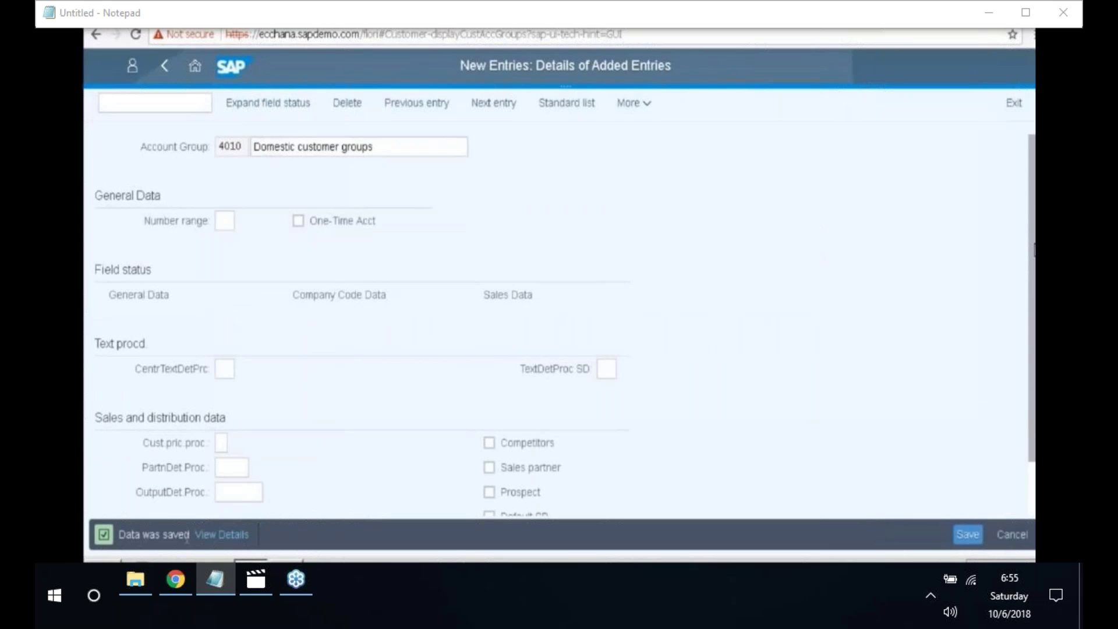
drag(124, 536, 190, 538)
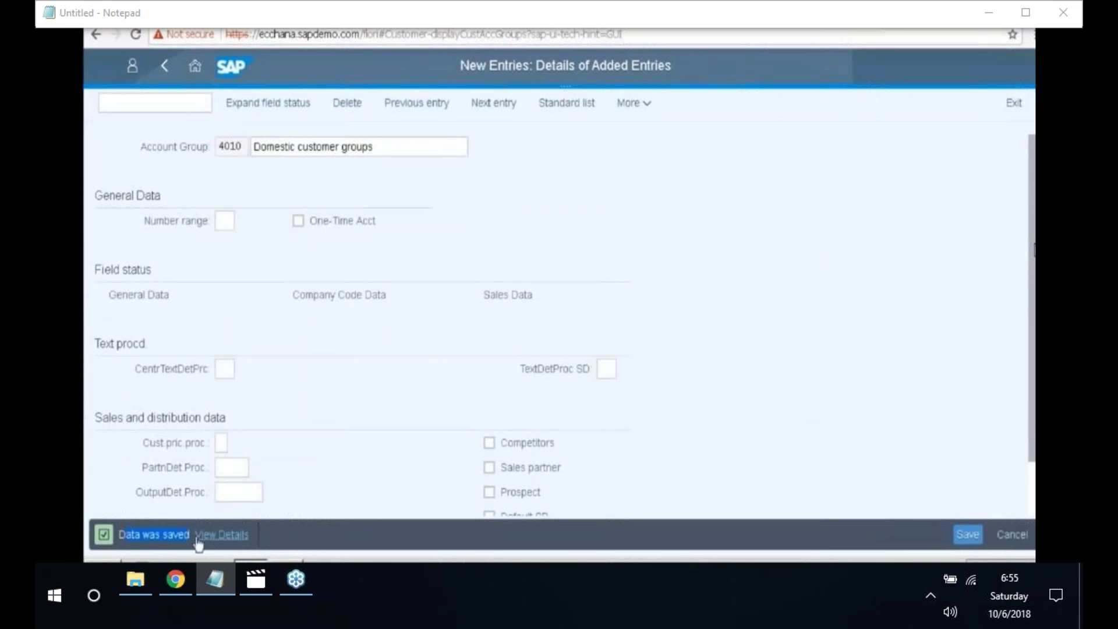
click(496, 105)
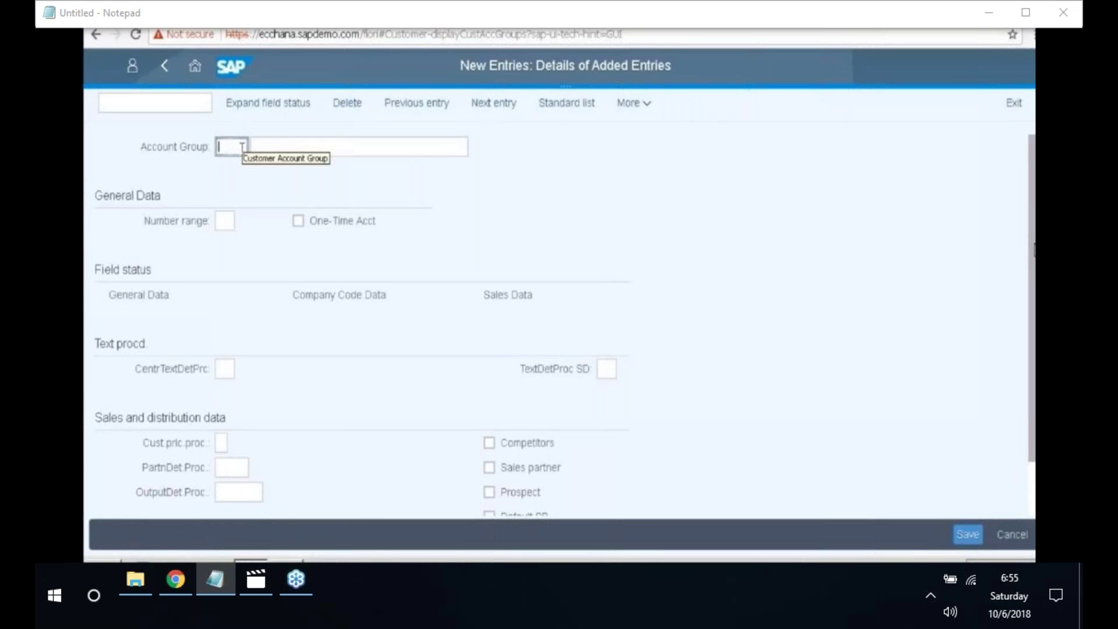
- Create group 4011 'Foreign customer groups' with the reconciliation account required, and save
text(4011)
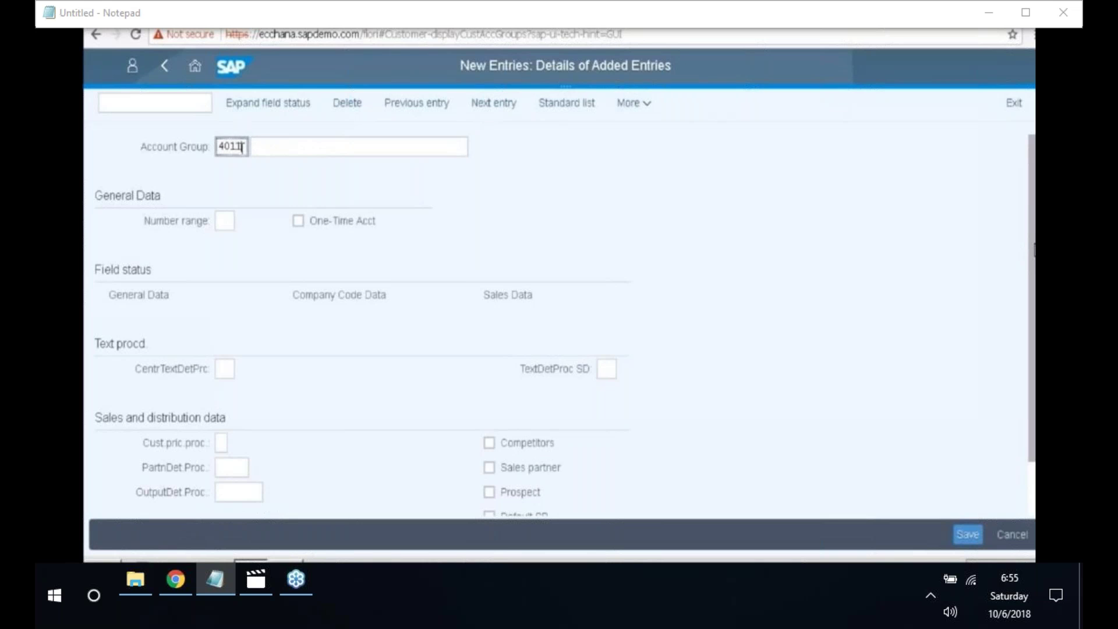
click(265, 150)
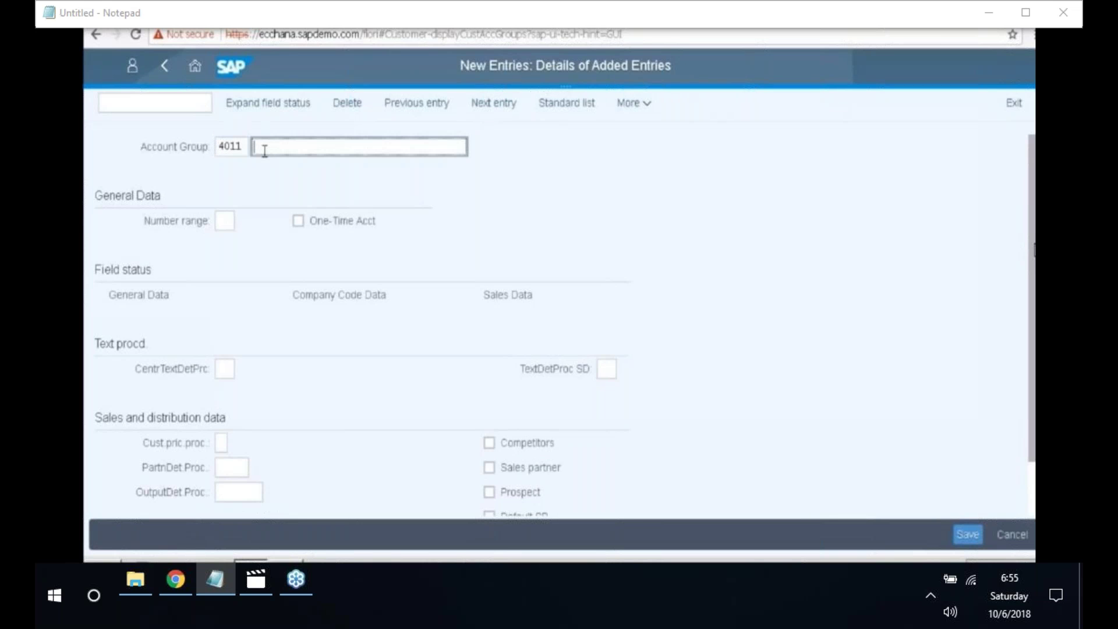
text(Foreign customer groups)
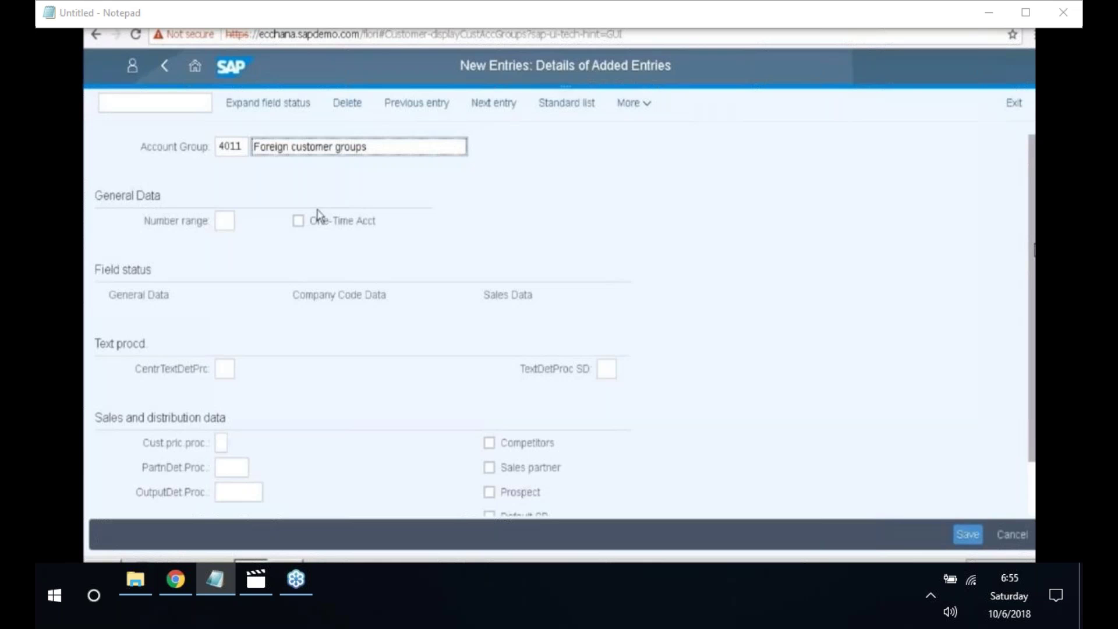
double_click(332, 297)
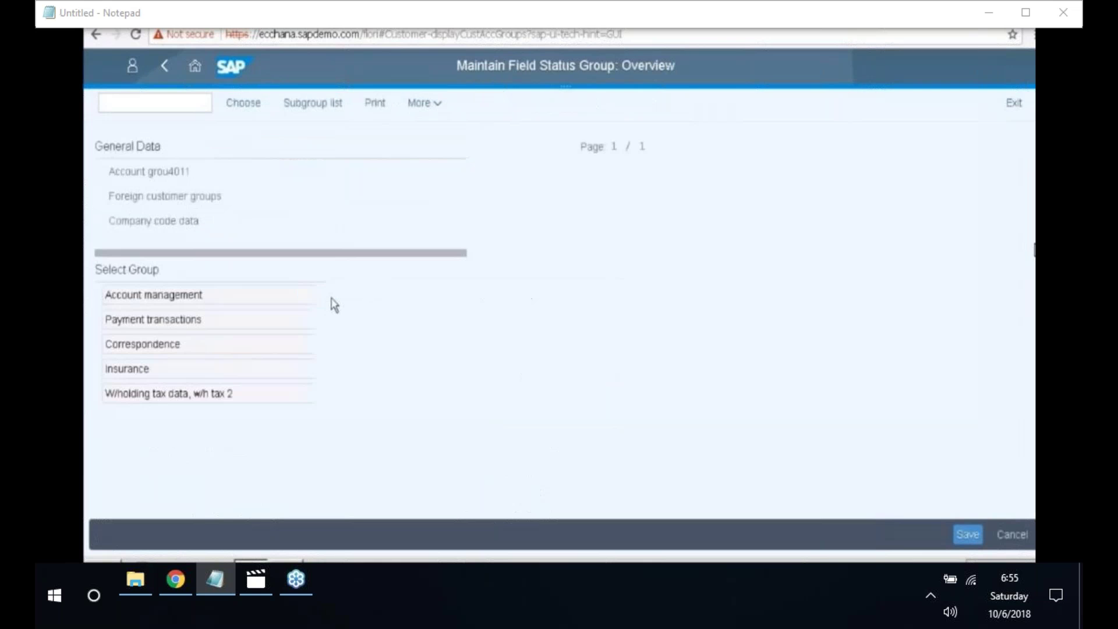
double_click(250, 296)
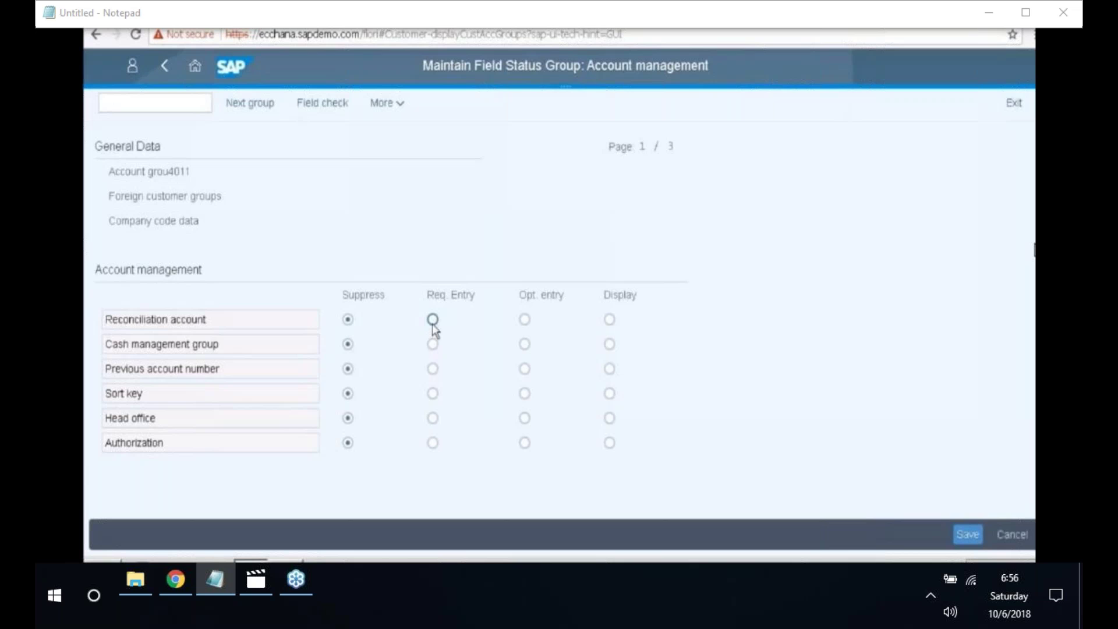
click(433, 319)
click(970, 537)
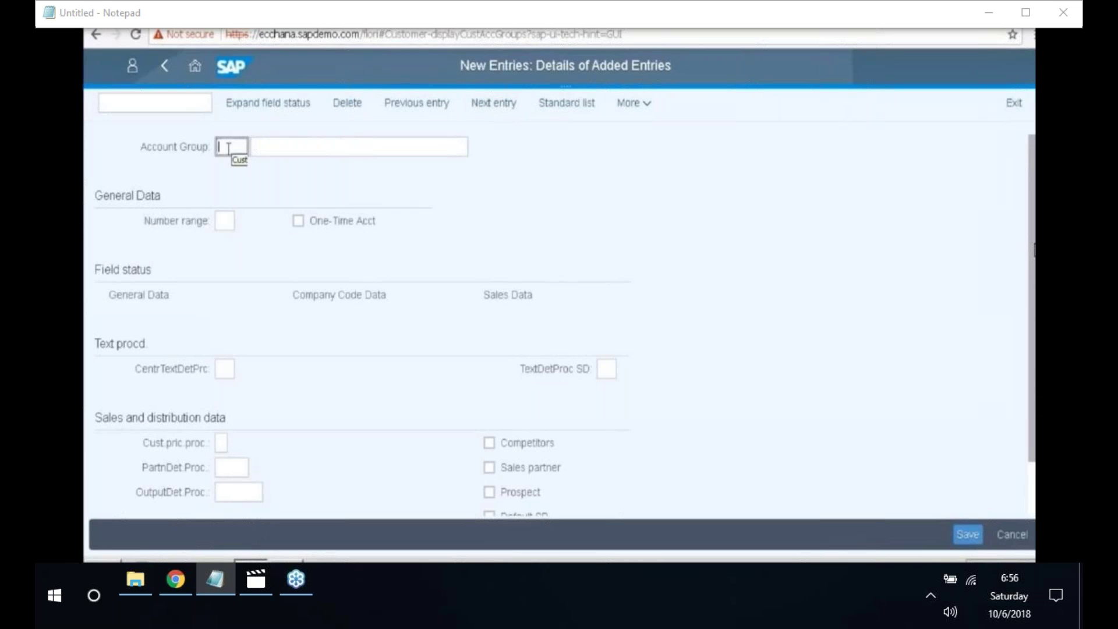
text(4C1)
text(2)
- Describe group 4012 as 'Service customer groups', require the reconciliation account, and save
click(277, 145)
text(Serv)
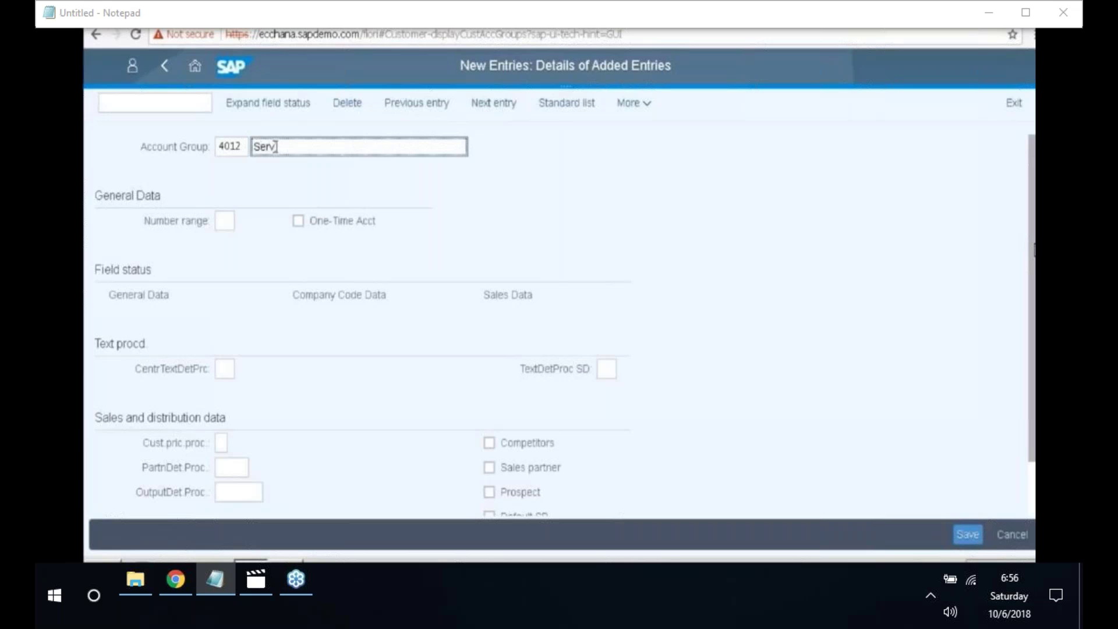
text(ice customer groups)
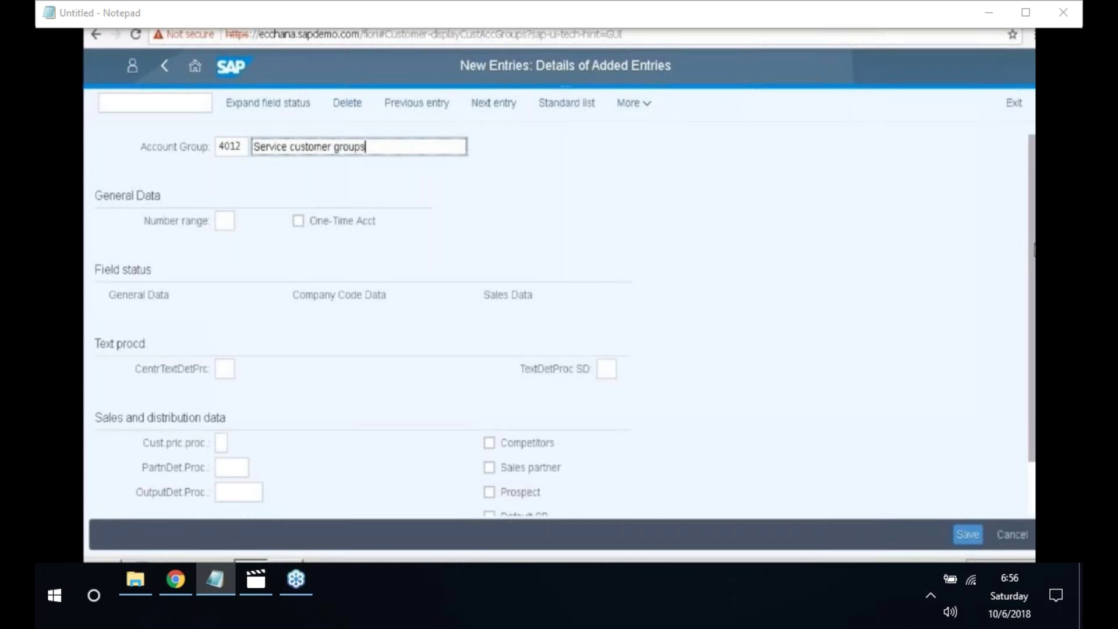
double_click(344, 300)
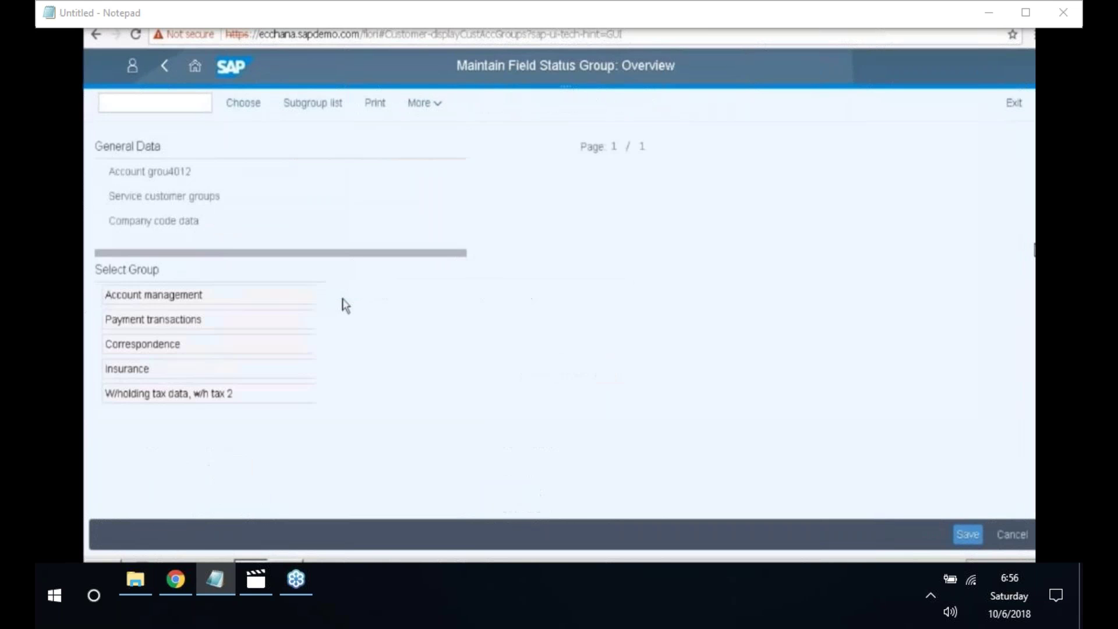
double_click(198, 302)
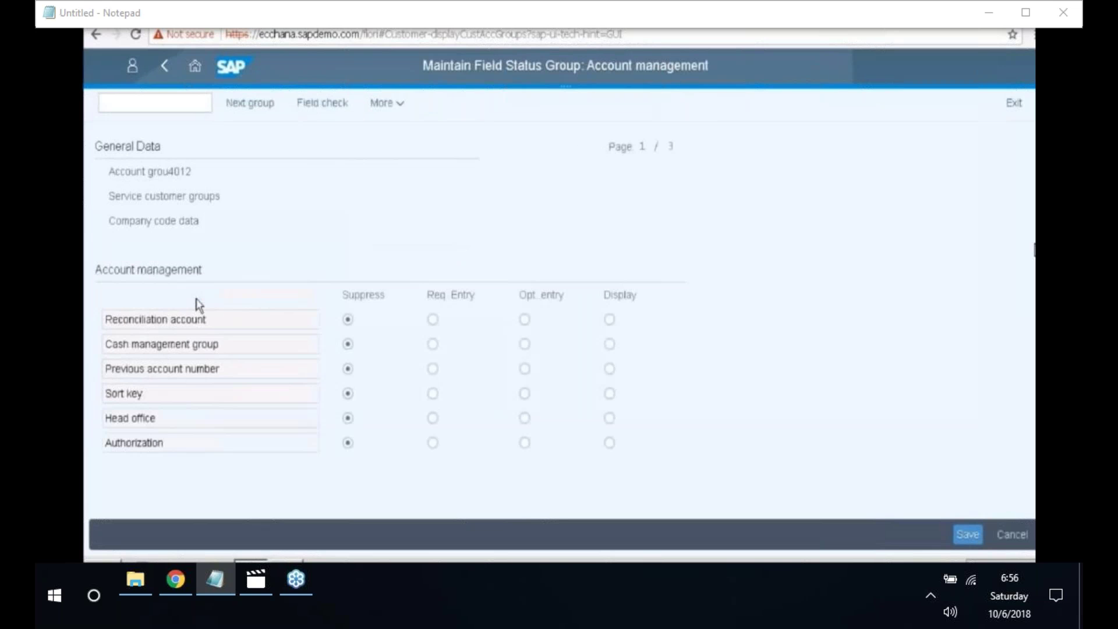
click(433, 320)
click(968, 534)
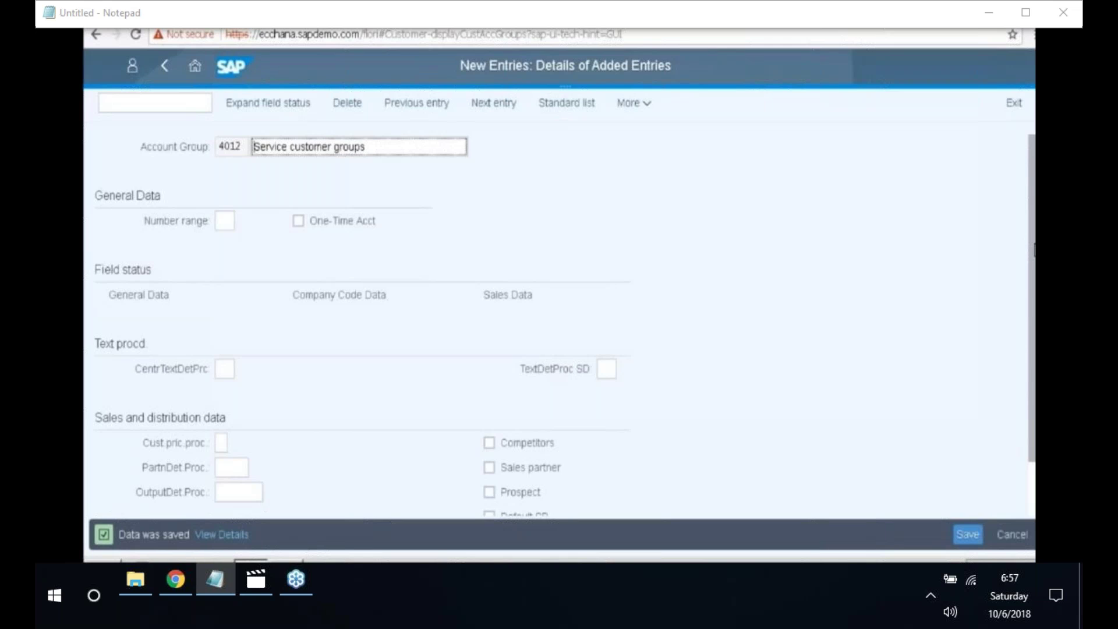
drag(119, 535, 156, 535)
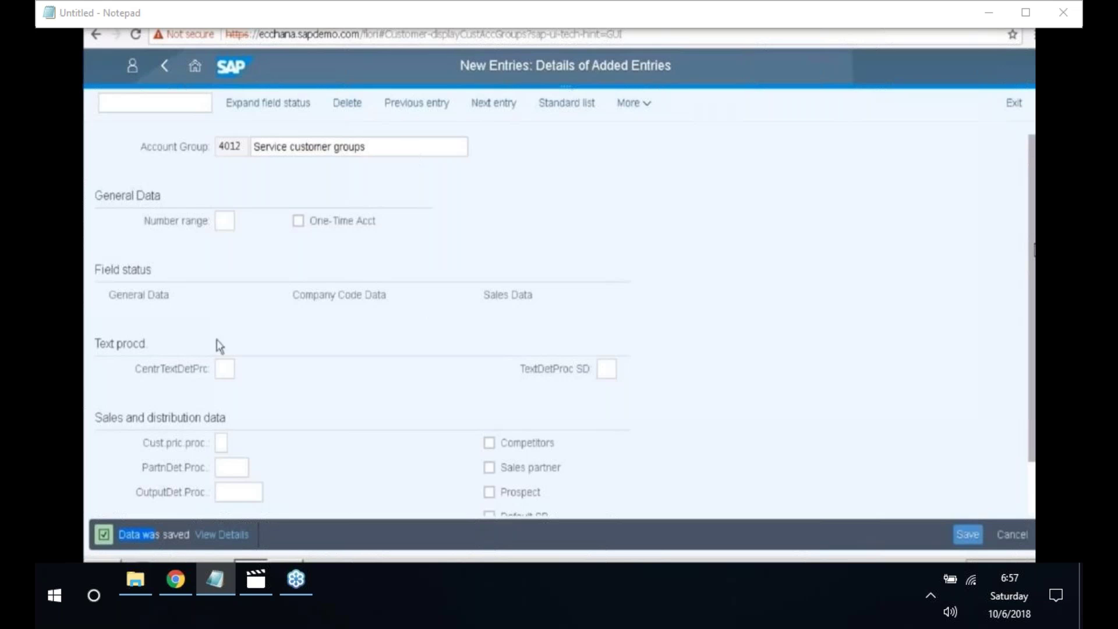
- Run transaction /NSPRO and open the customizing implementation guide
click(145, 106)
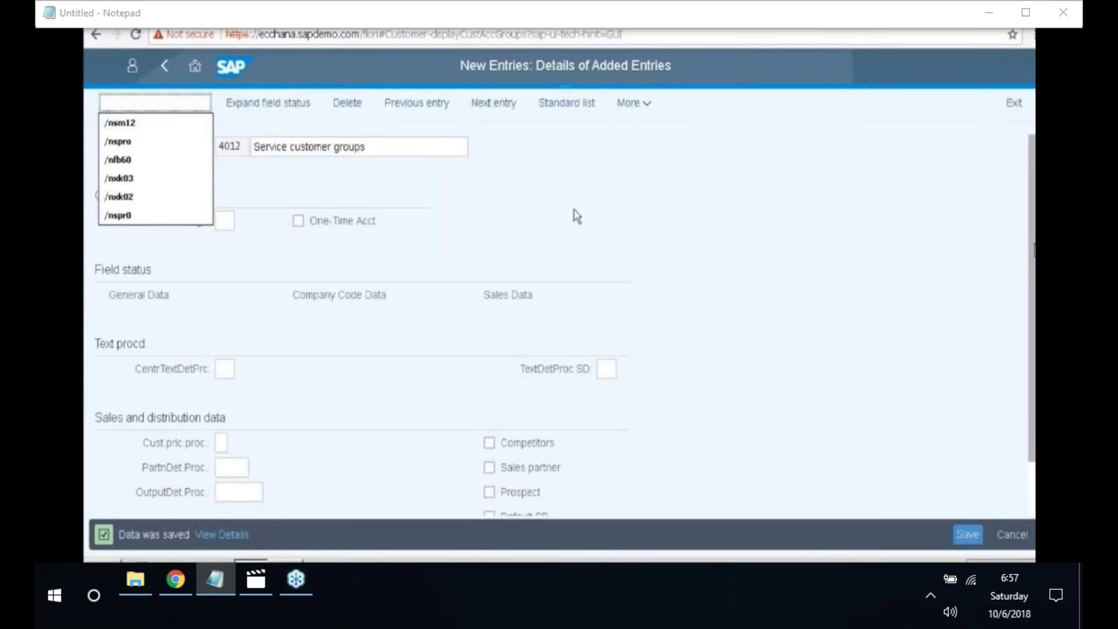
text(/NSP)
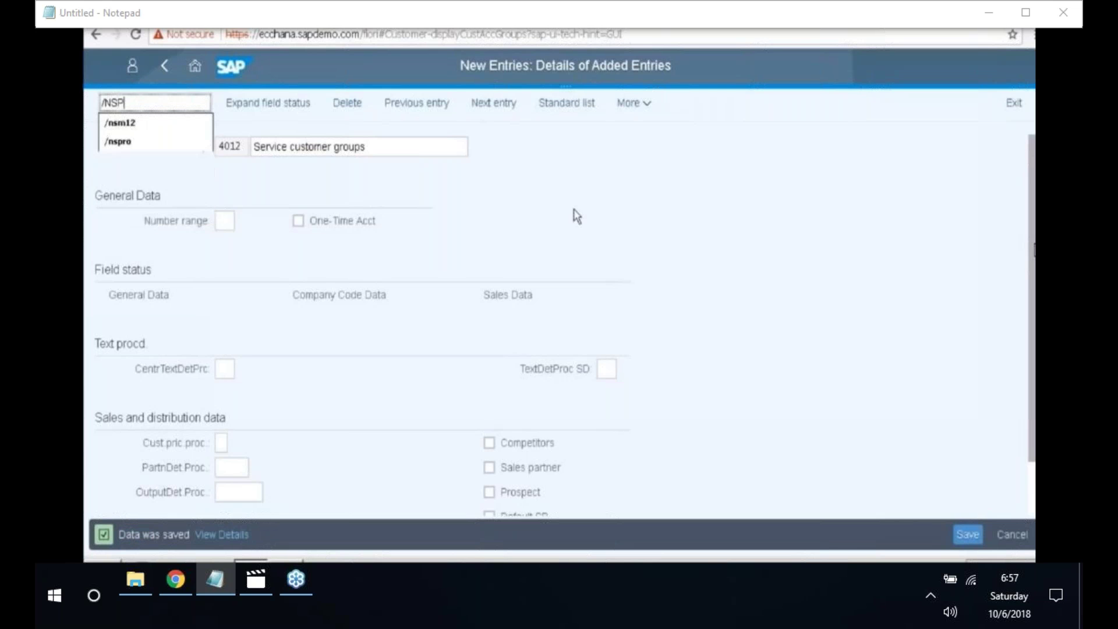
text(RO)
key(Return)
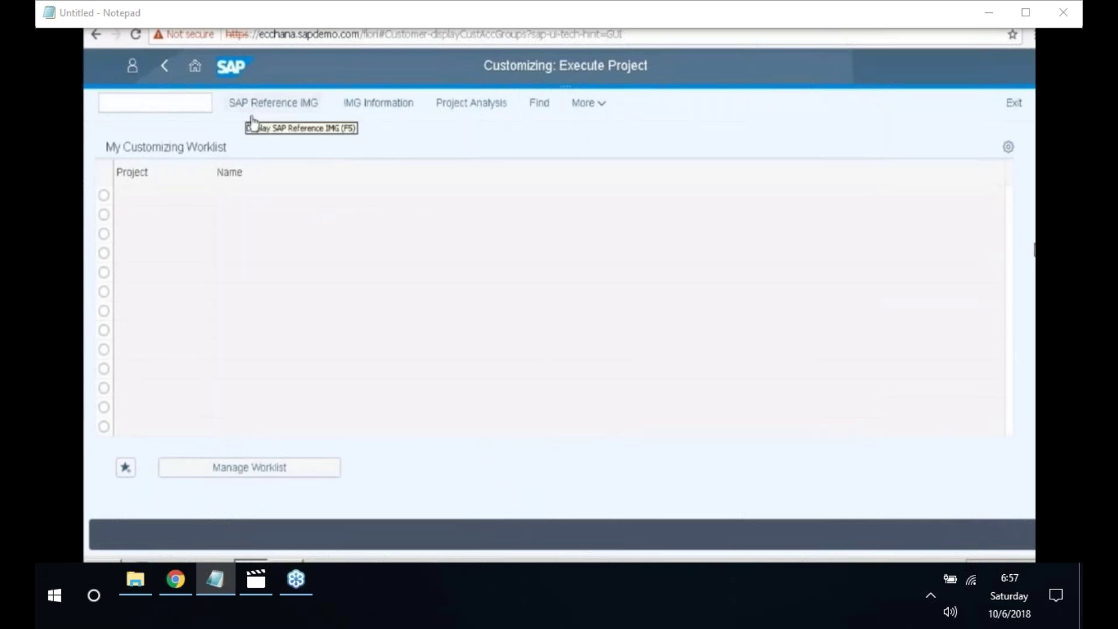
click(268, 111)
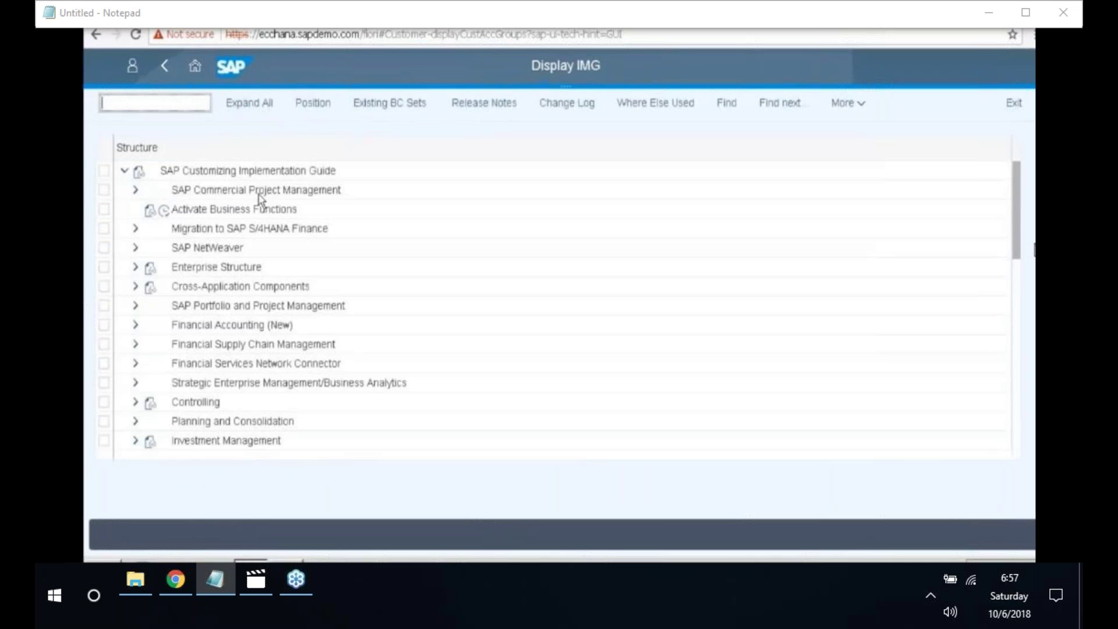
- Navigate Financial Accounting > Customer Accounts > Master Data > Preparations to customer number ranges
click(149, 325)
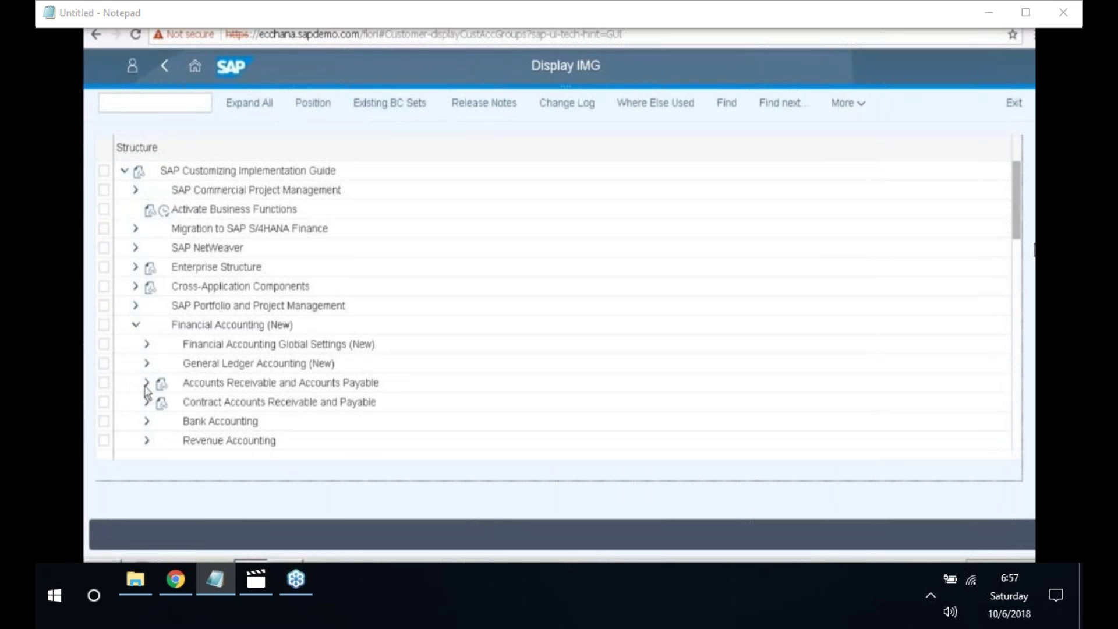
click(147, 383)
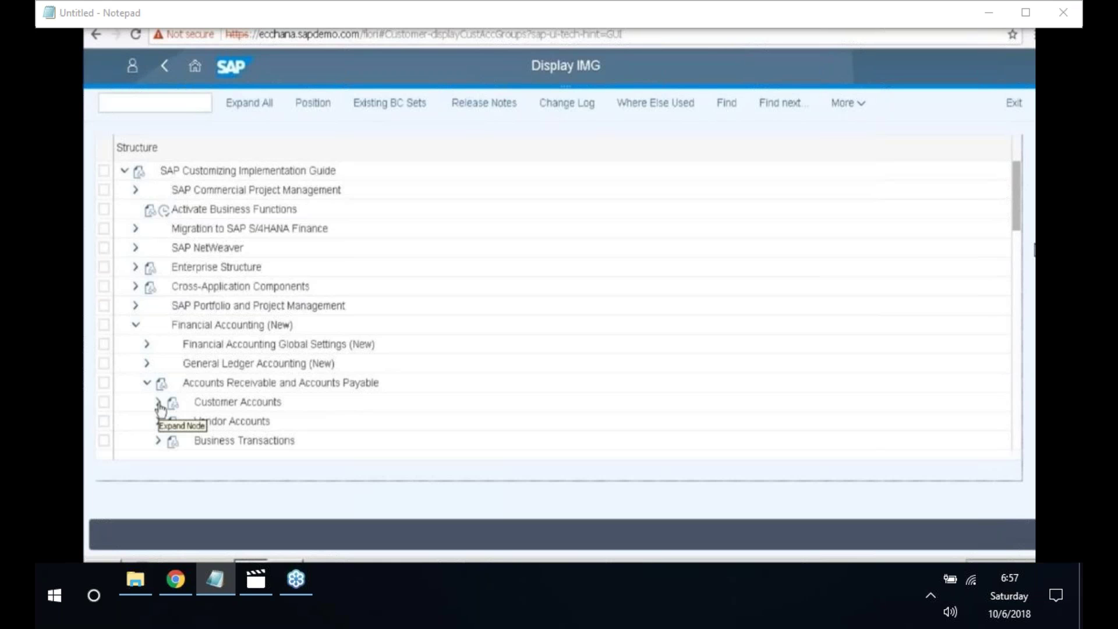
click(159, 403)
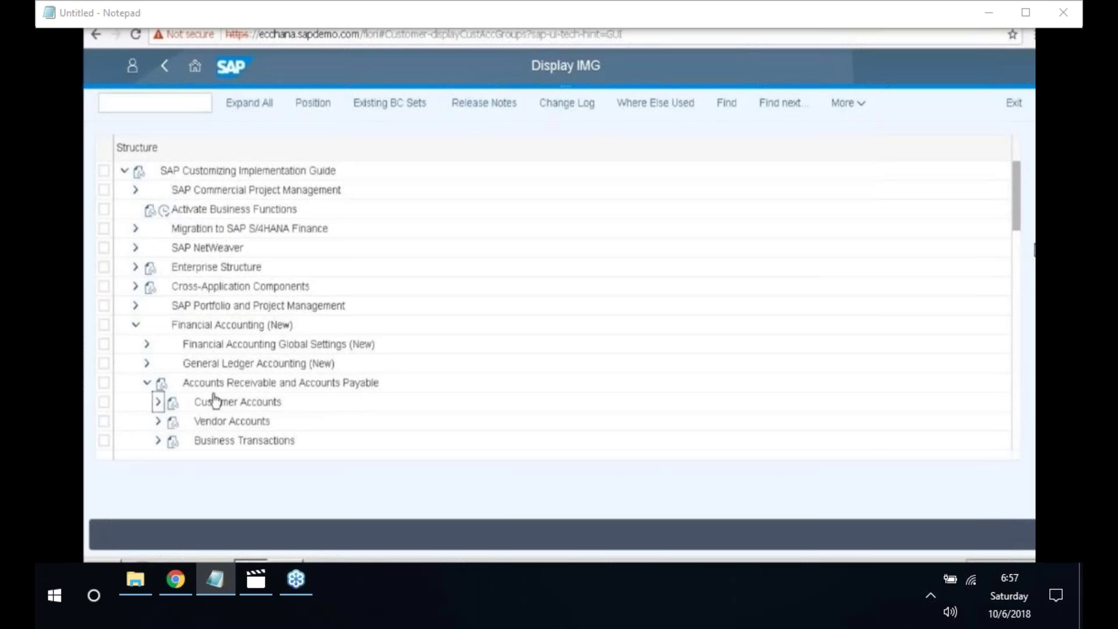
scroll(559, 305, down, 1)
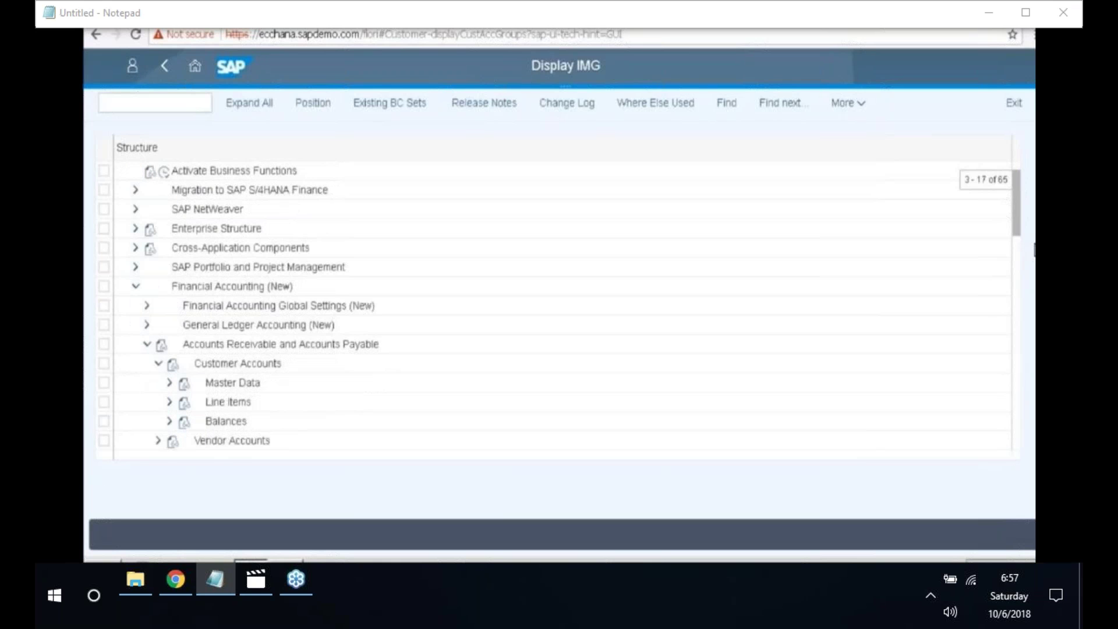
scroll(171, 370, down, 1)
click(170, 364)
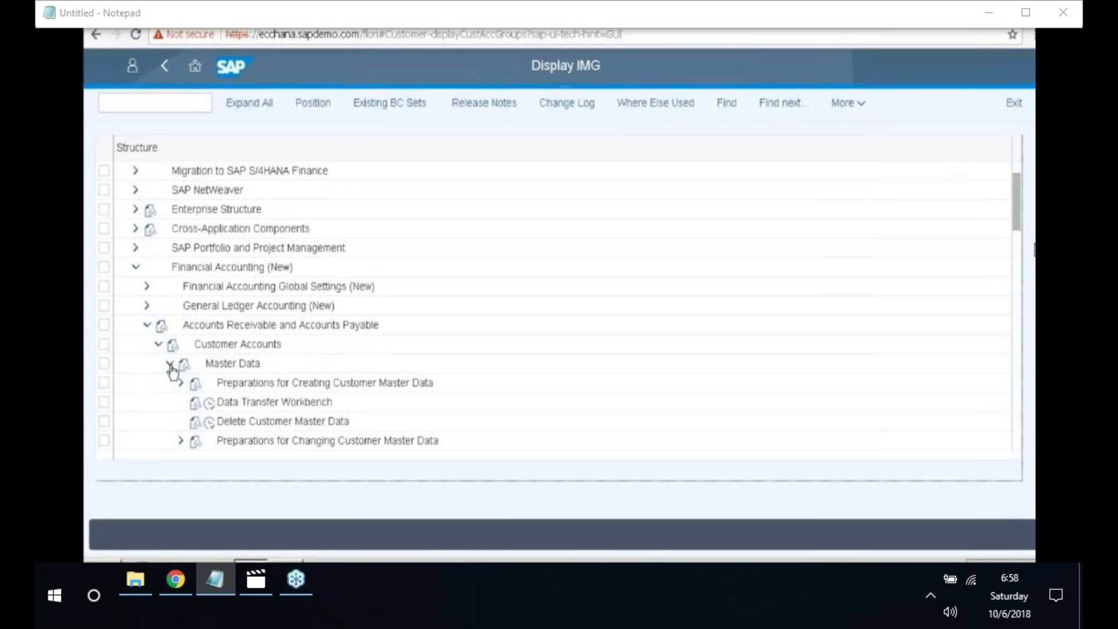
scroll(171, 370, down, 2)
scroll(559, 306, down, 1)
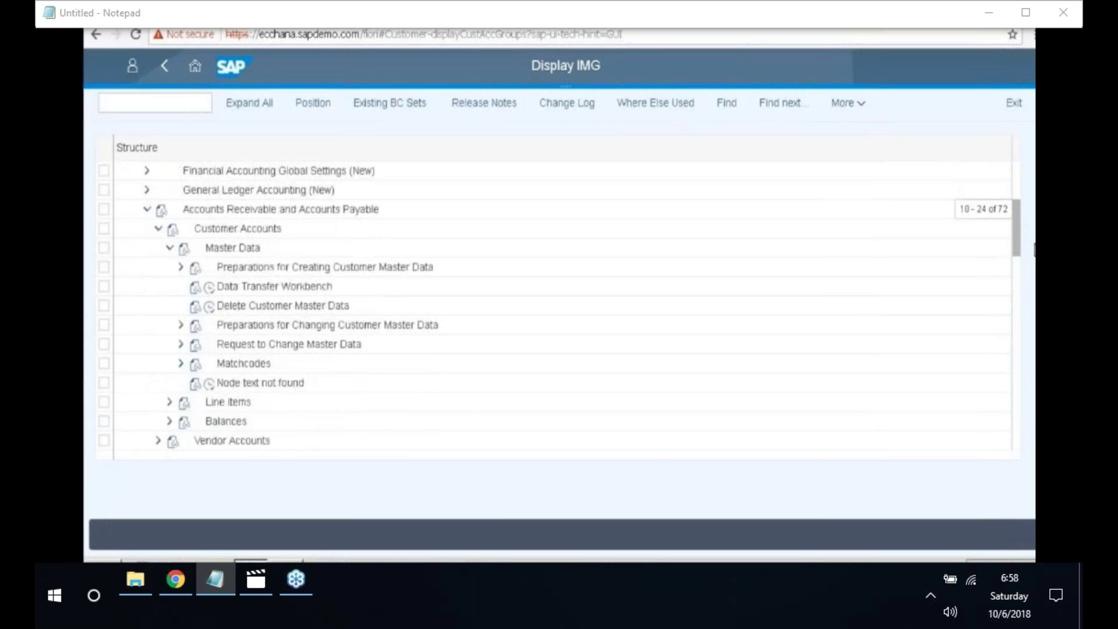
scroll(213, 389, down, 1)
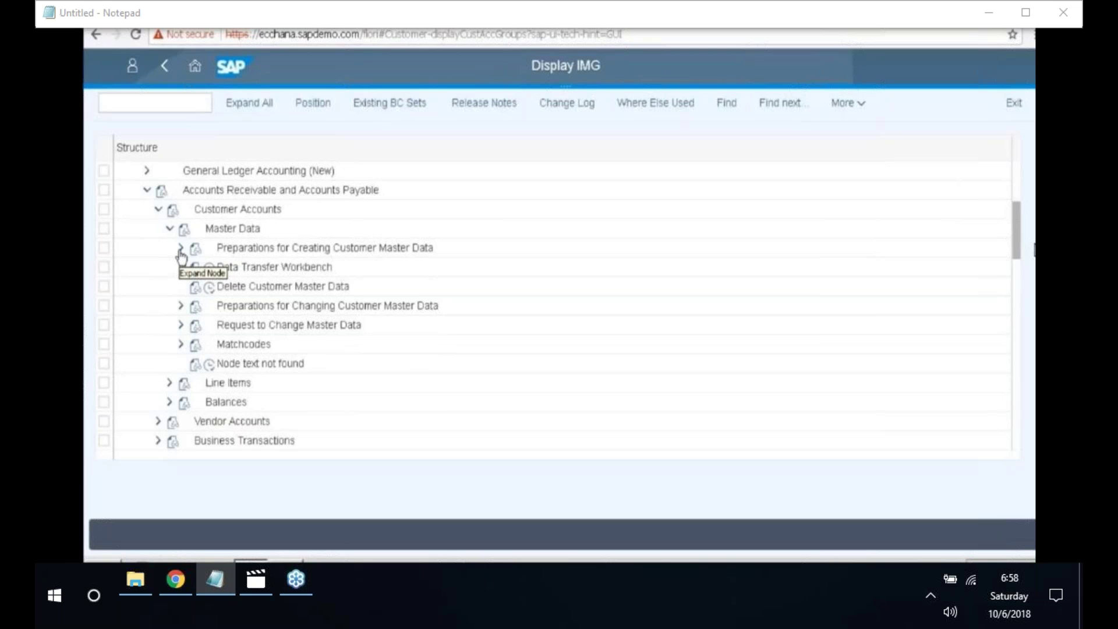
click(181, 251)
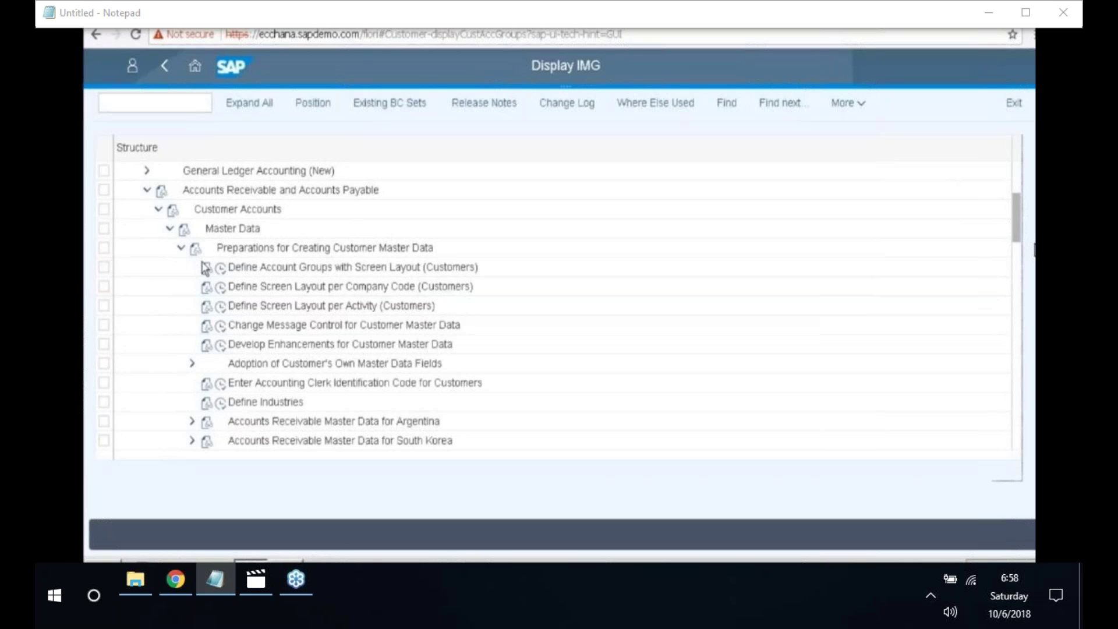
scroll(205, 268, down, 1)
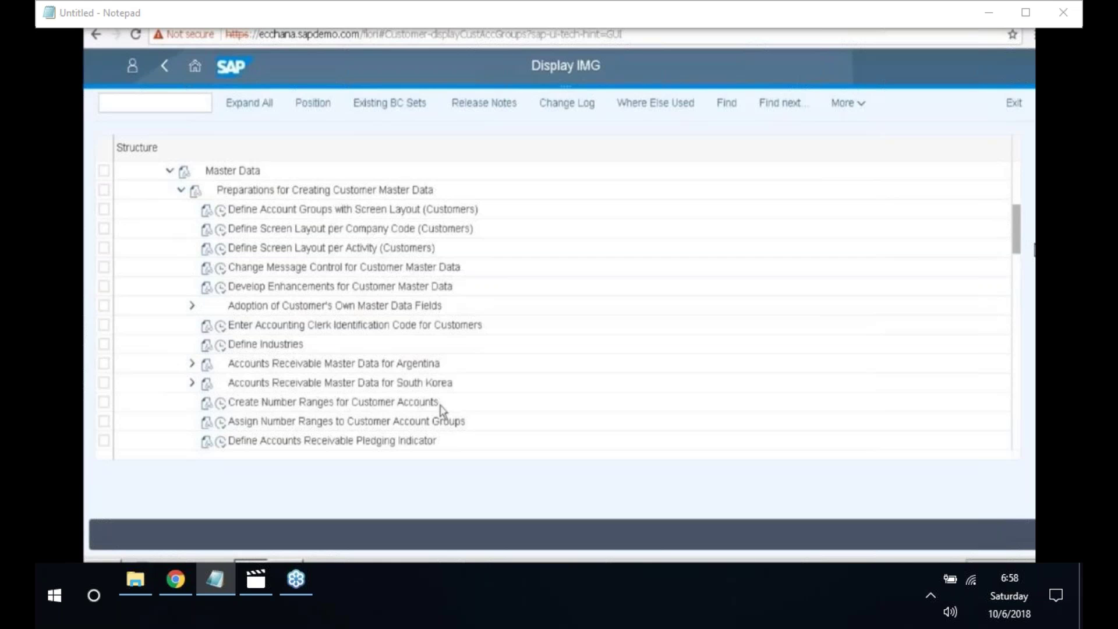
click(222, 421)
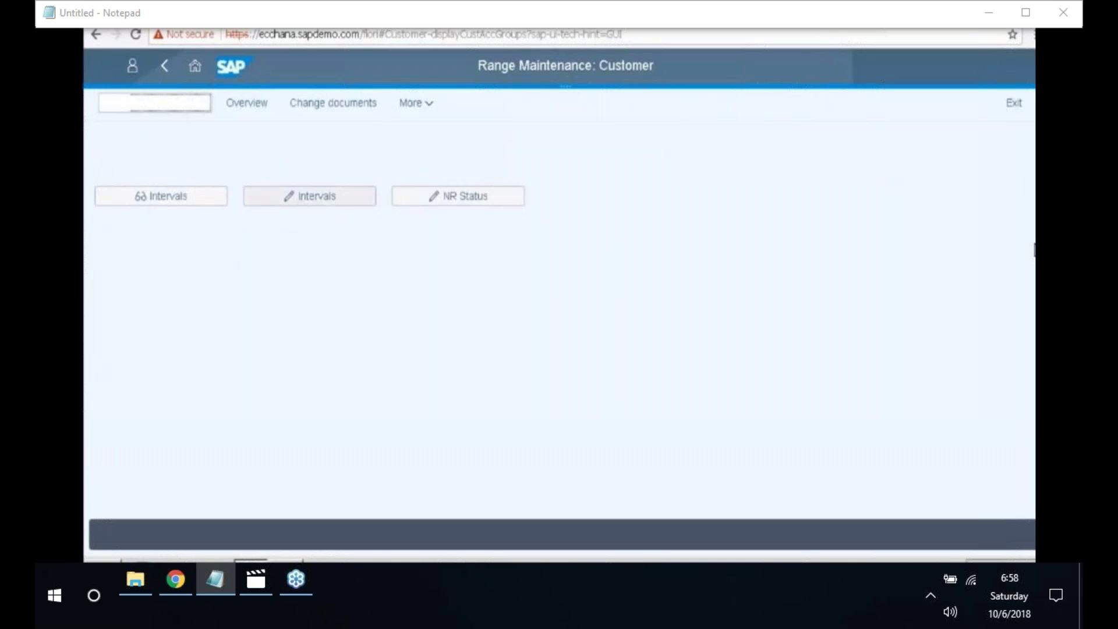
- Insert customer number range interval 40 running from 14000 to 14999
click(310, 196)
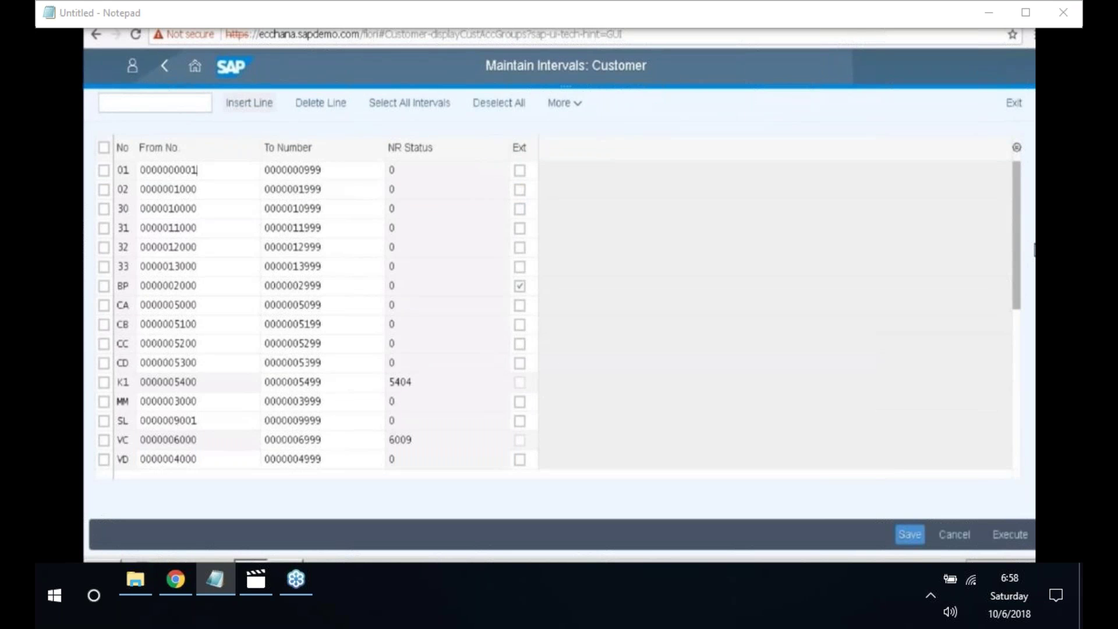
click(260, 109)
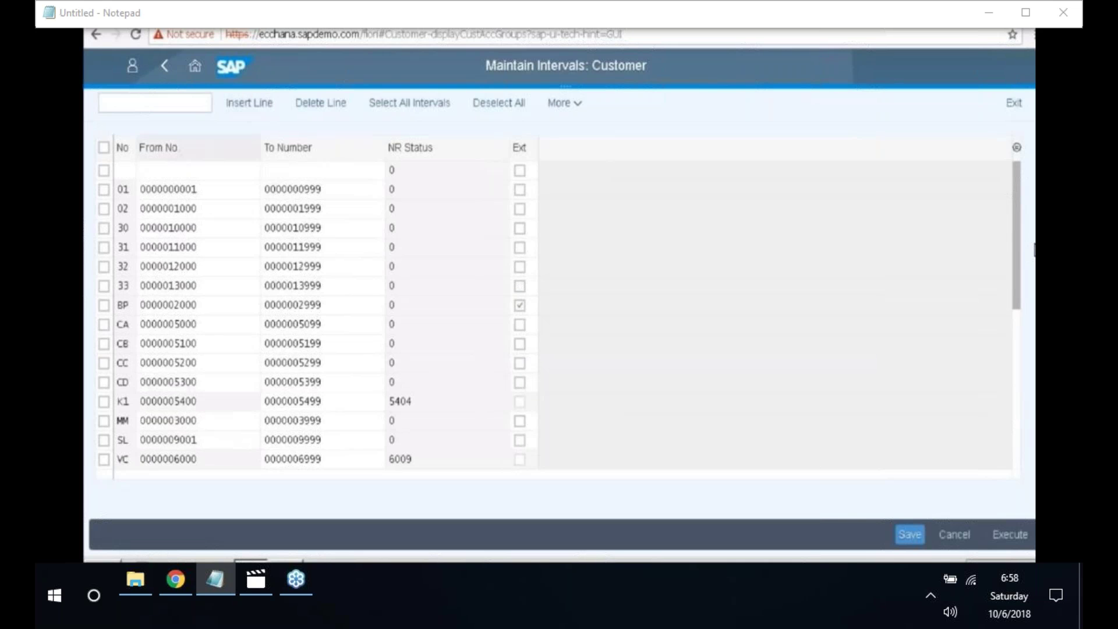
click(129, 171)
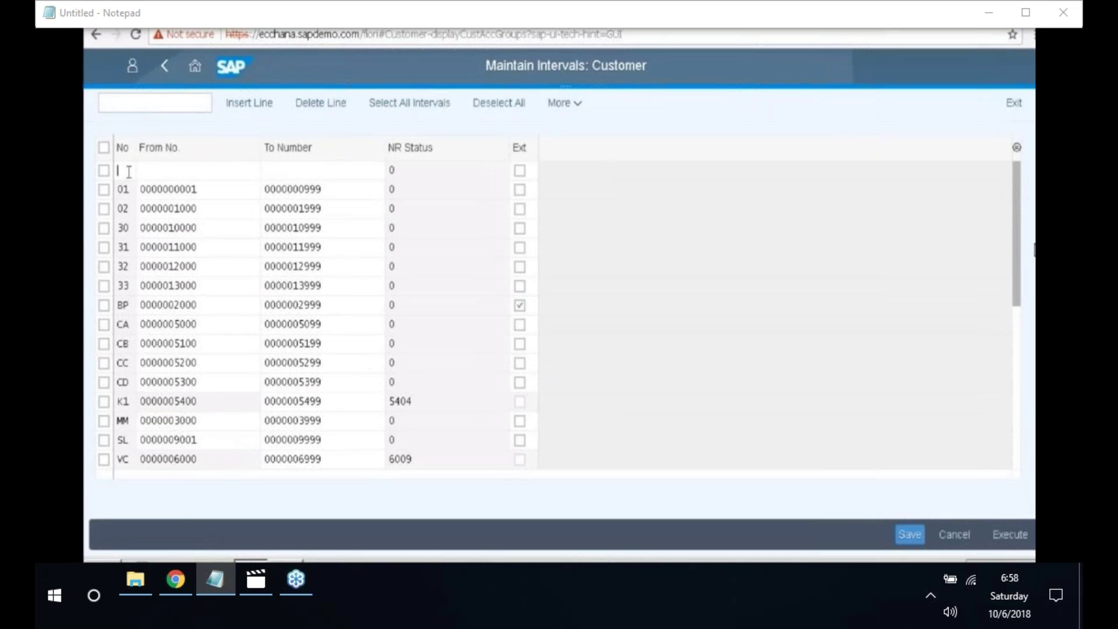
text(40)
text(14000)
key(Down)
key(Tab)
text(14999)
key(Escape)
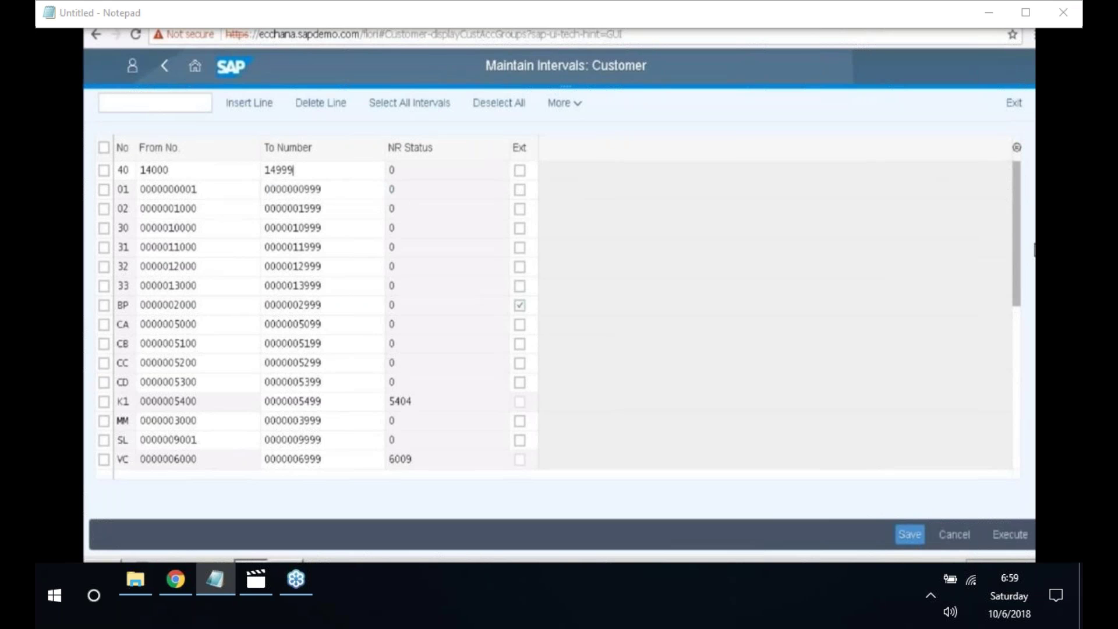
key(Return)
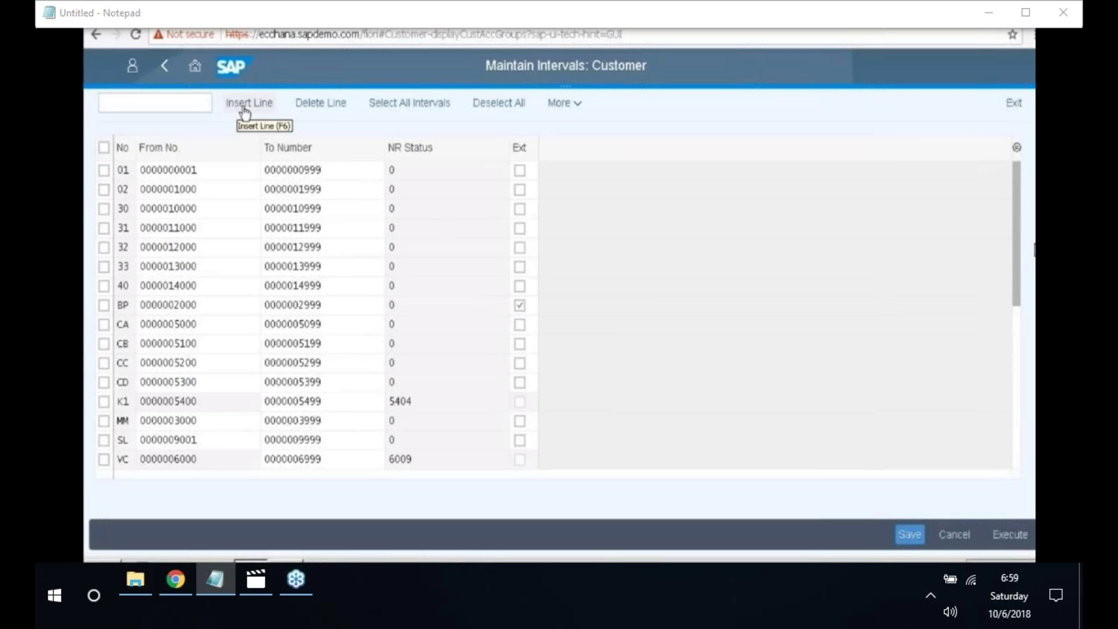
- Add customer number range interval 41 from 15000 to 15999
click(243, 107)
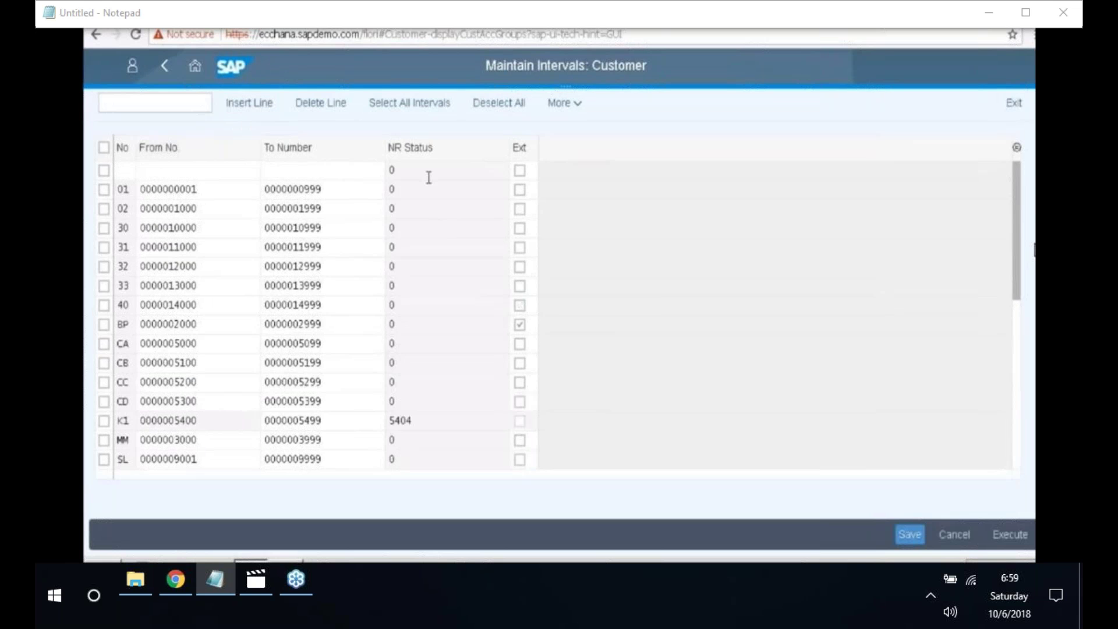
text(41)
click(171, 171)
text(15000)
click(346, 172)
text(15999)
key(Return)
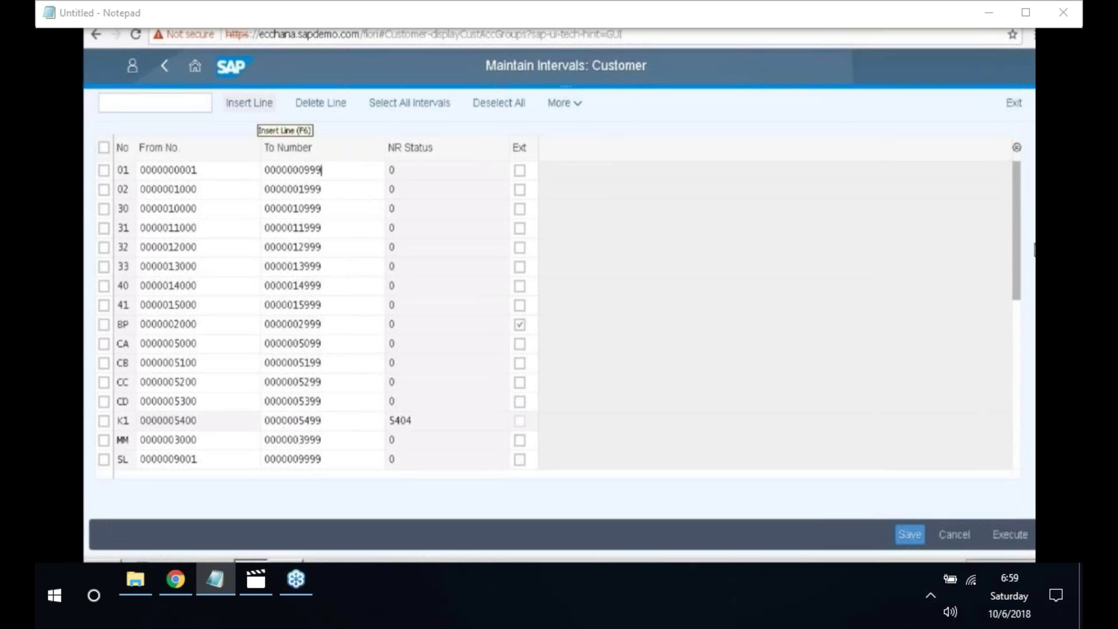
- Add customer number range interval 42 from 16000 to 16999
click(257, 110)
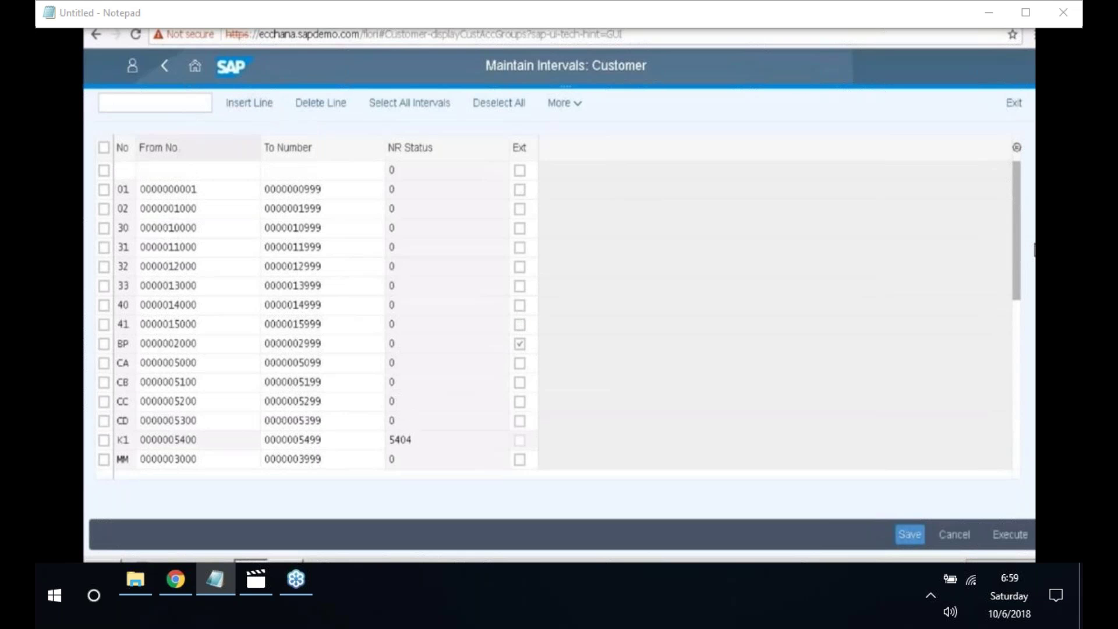
text(42)
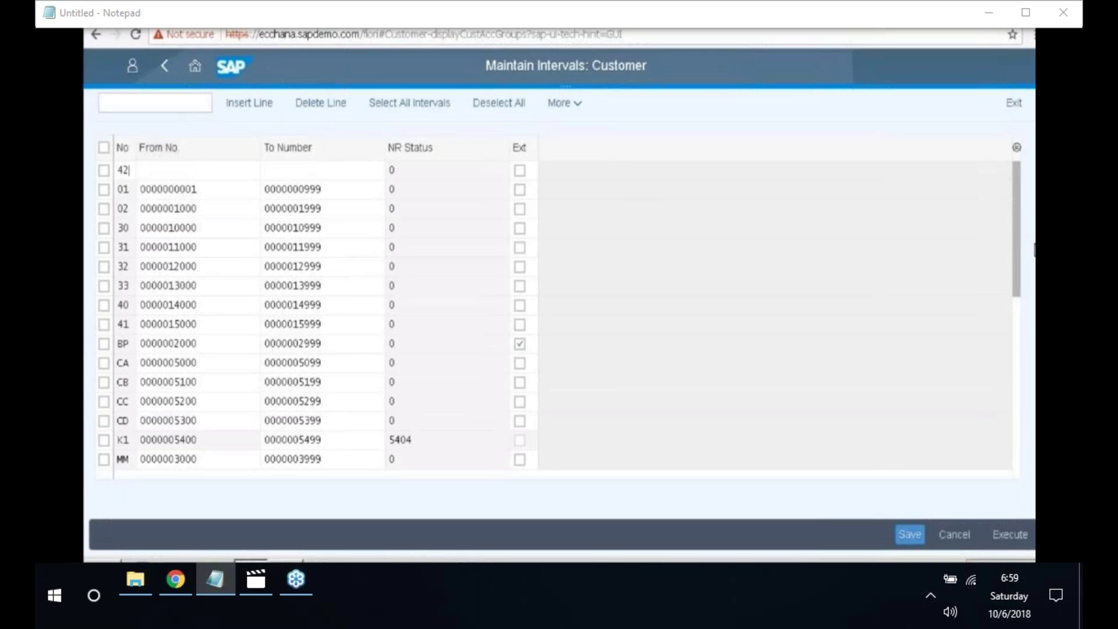
click(166, 170)
text(16000)
click(291, 173)
text(16999)
key(Return)
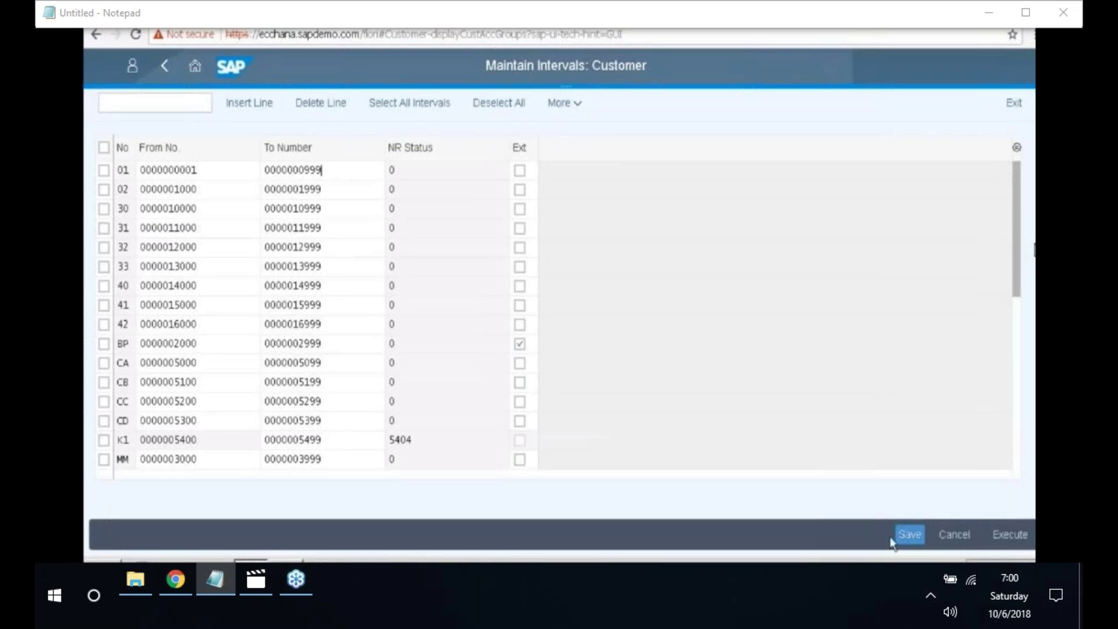
- Save the new intervals, dismiss the transport notice, and return to Range Maintenance: Customer
click(908, 536)
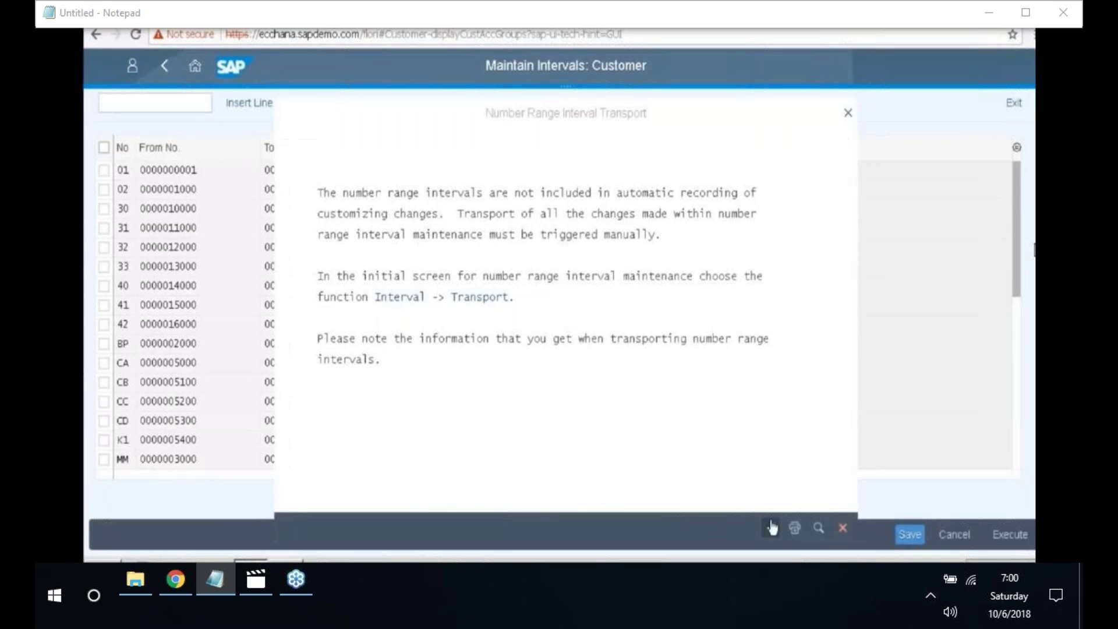
click(771, 527)
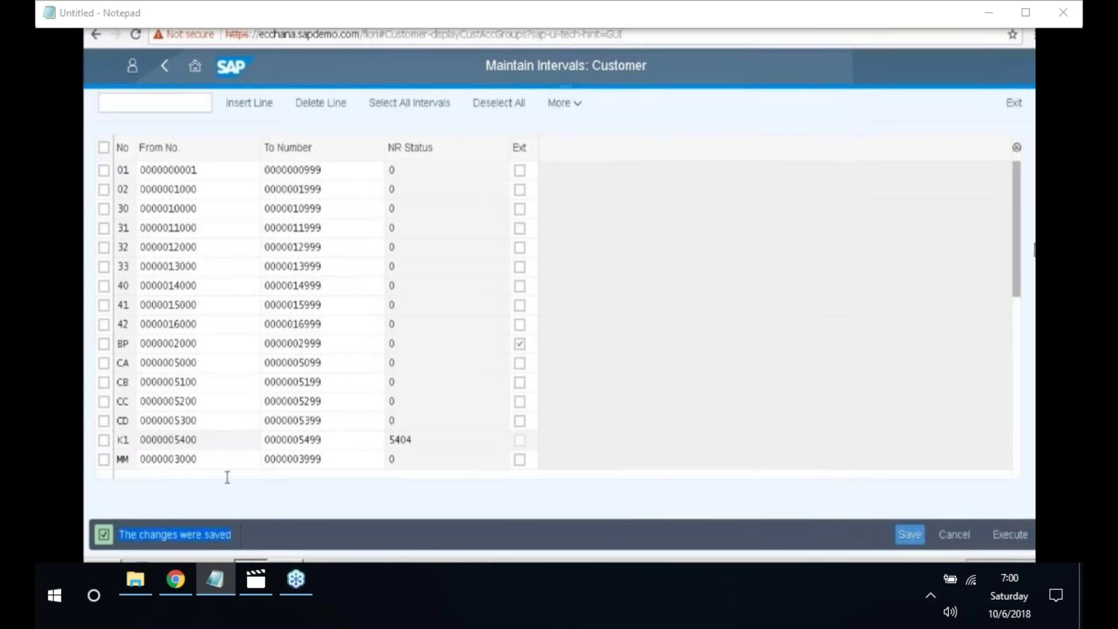
click(164, 73)
click(165, 74)
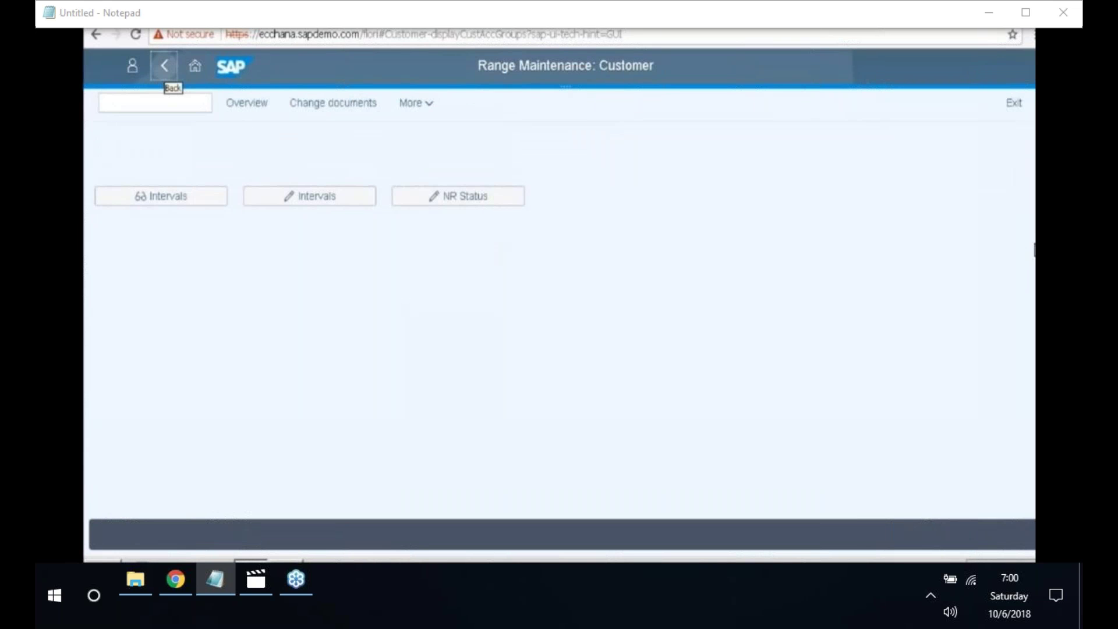
- Open Assign Number Ranges to Customer Account Groups and position the list at group 4010
click(164, 67)
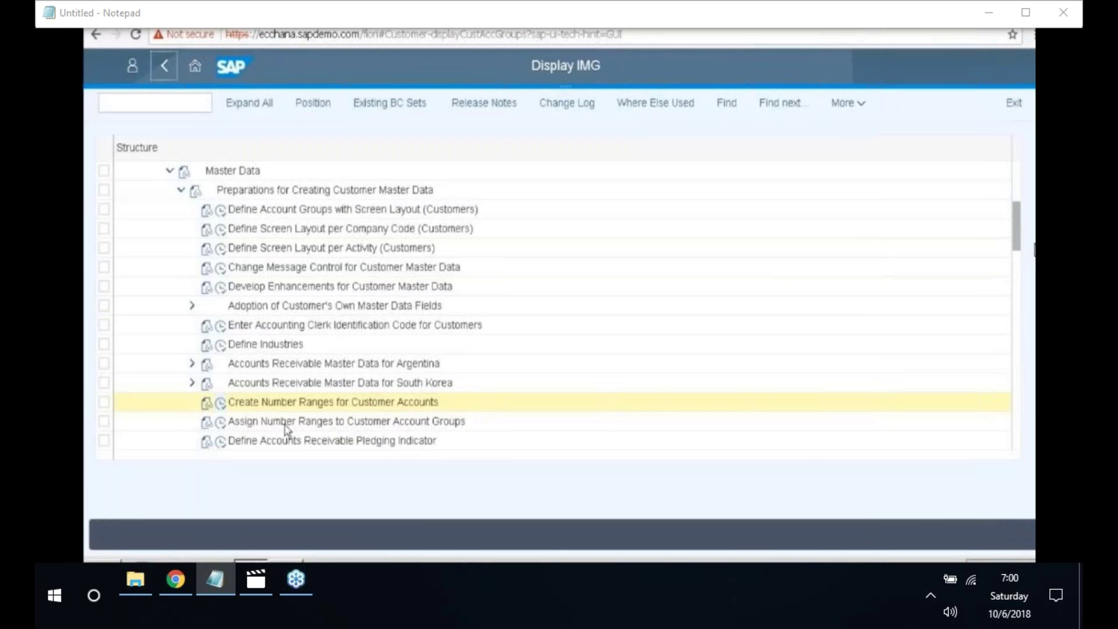
click(221, 423)
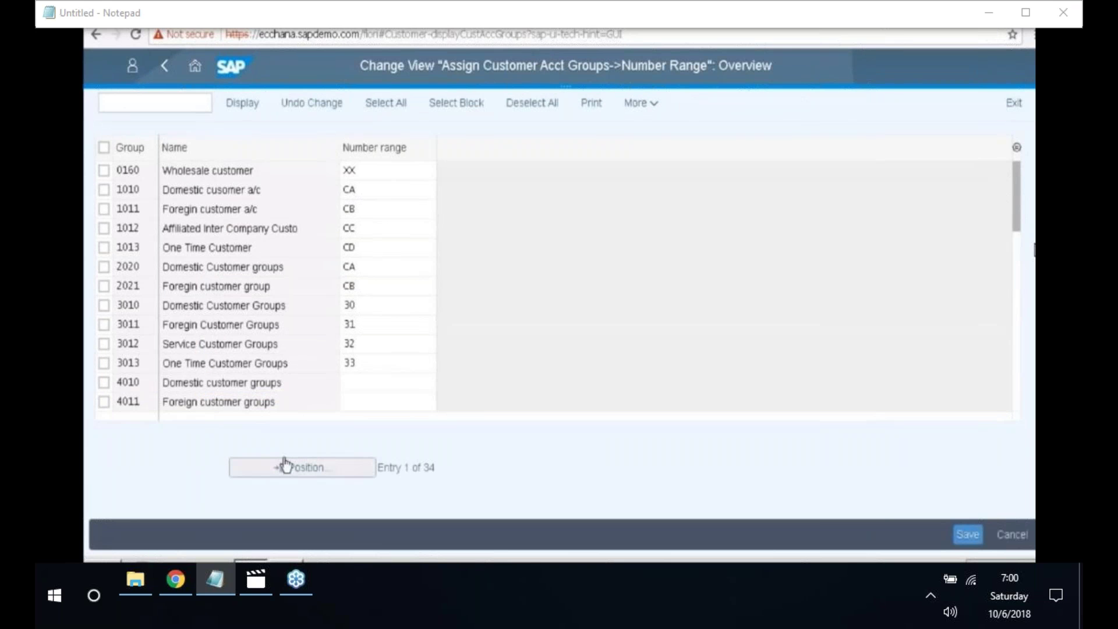
click(315, 467)
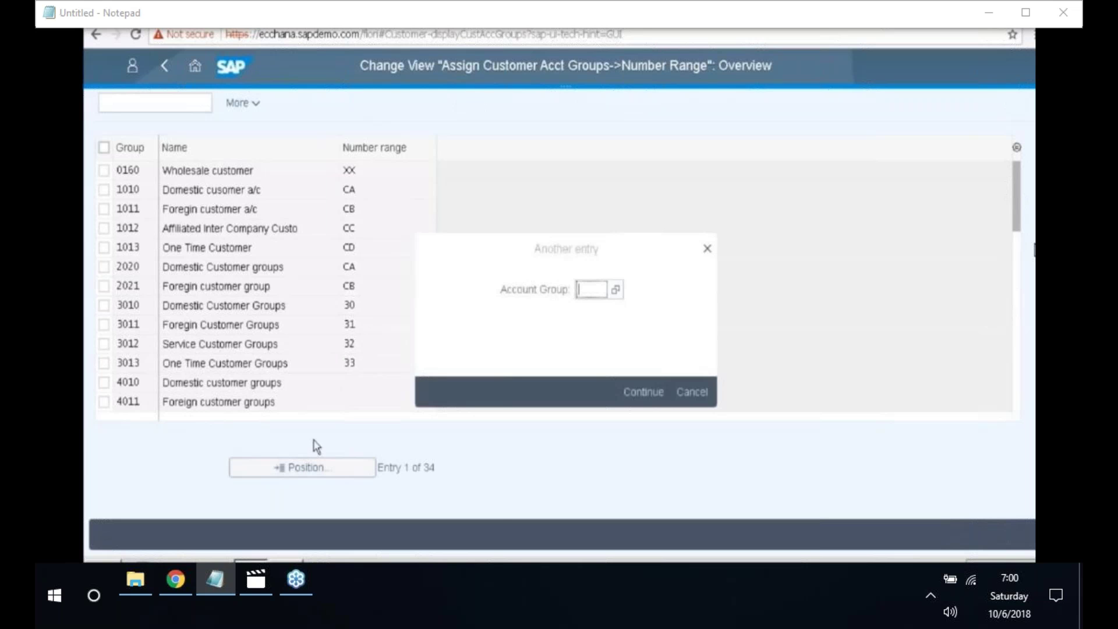
text(4010)
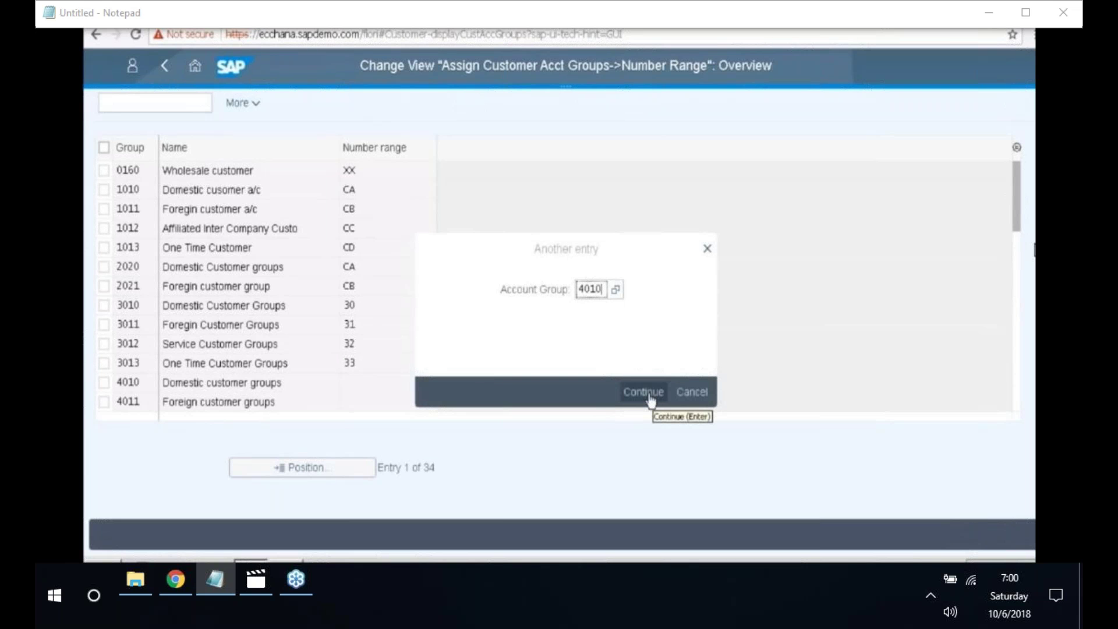
click(650, 400)
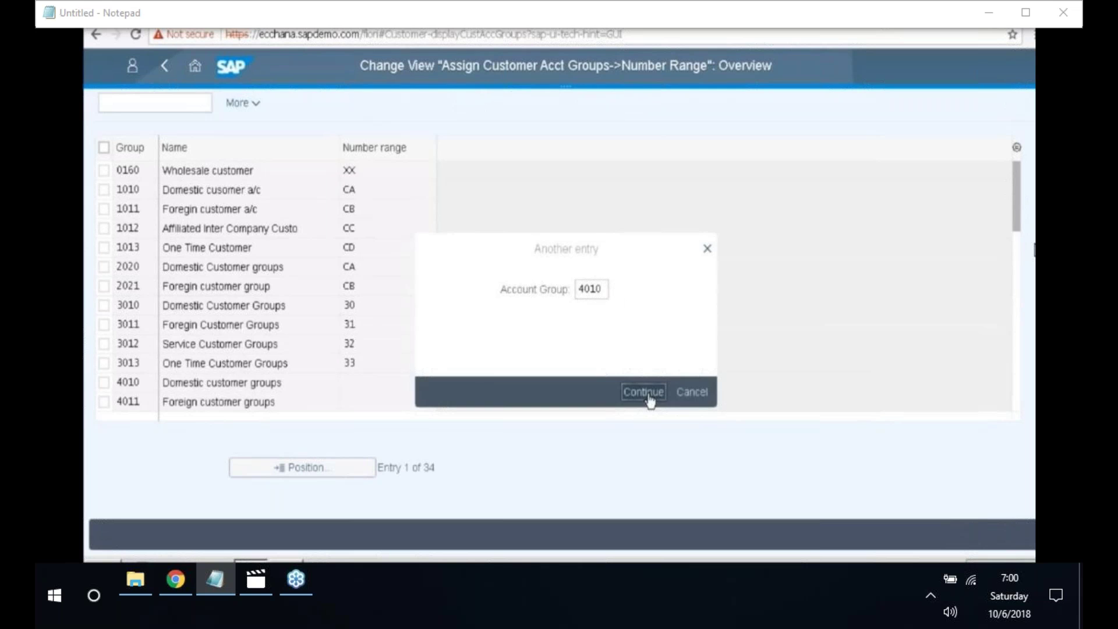
- Enter number ranges 40, 41 and 42 for account groups 4010, 4011 and 4012
click(369, 171)
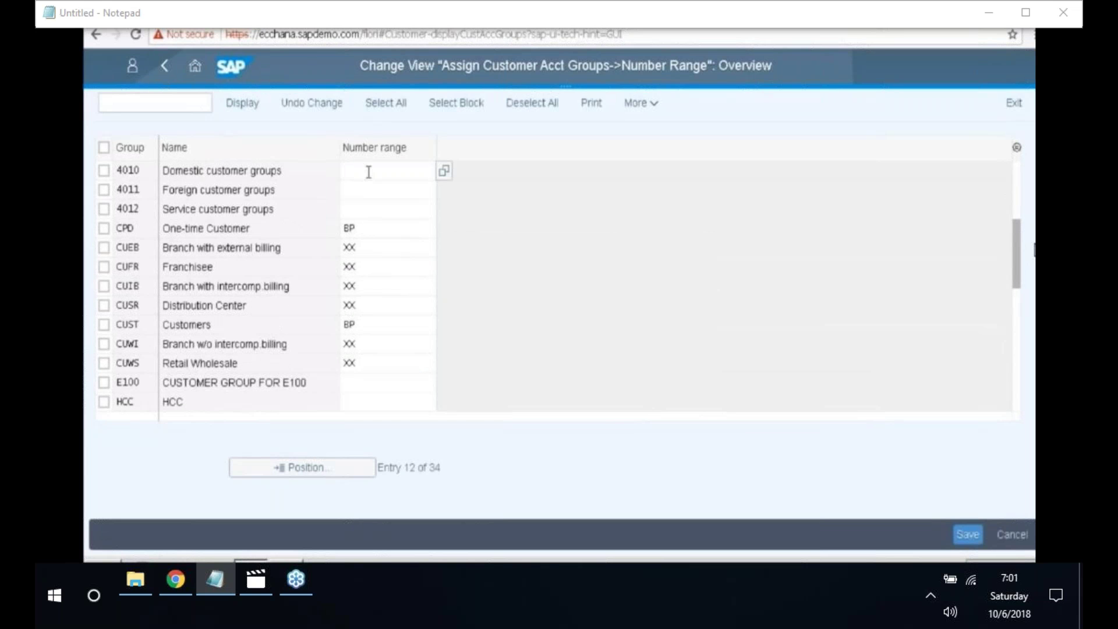
text(40)
click(375, 191)
text(41)
click(385, 204)
text(4)
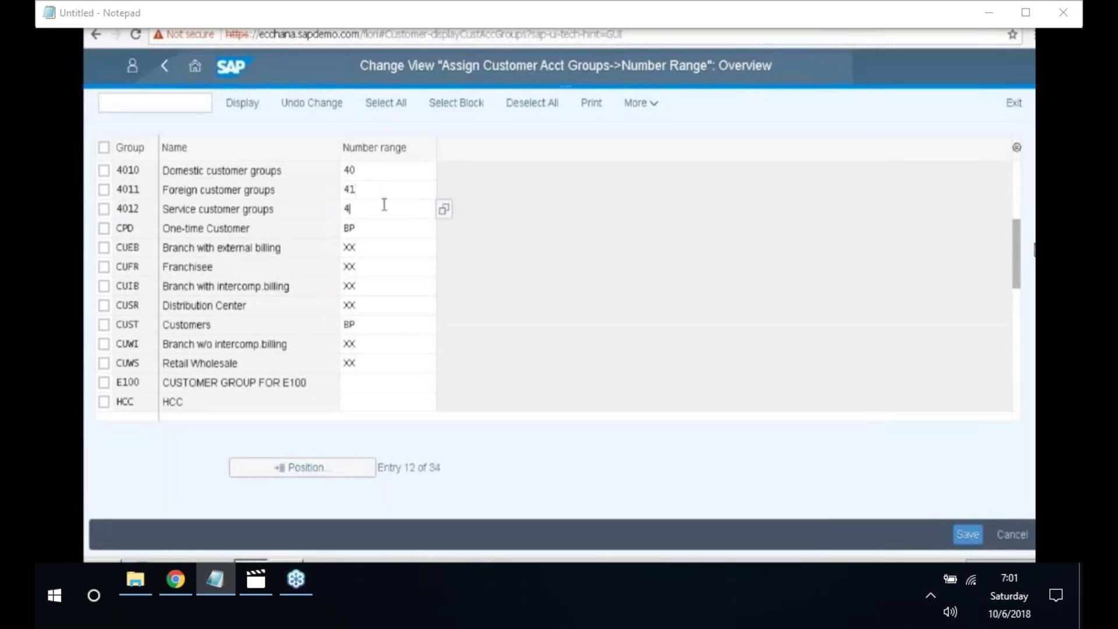
text(2)
- Save the assignments and confirm the customizing request
click(969, 535)
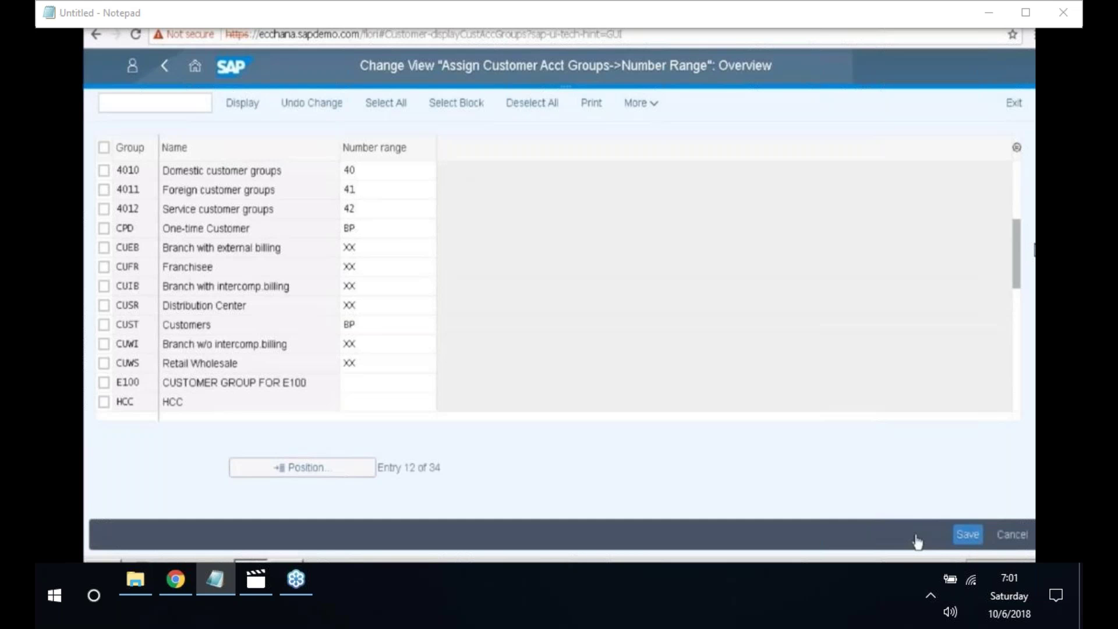
key(F3)
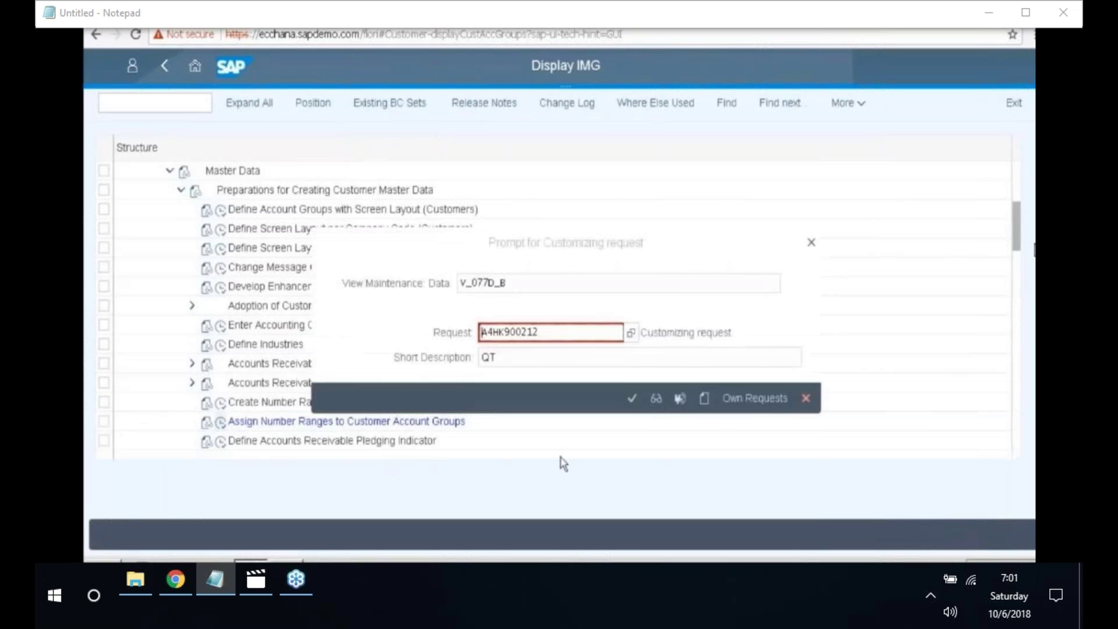
key(Return)
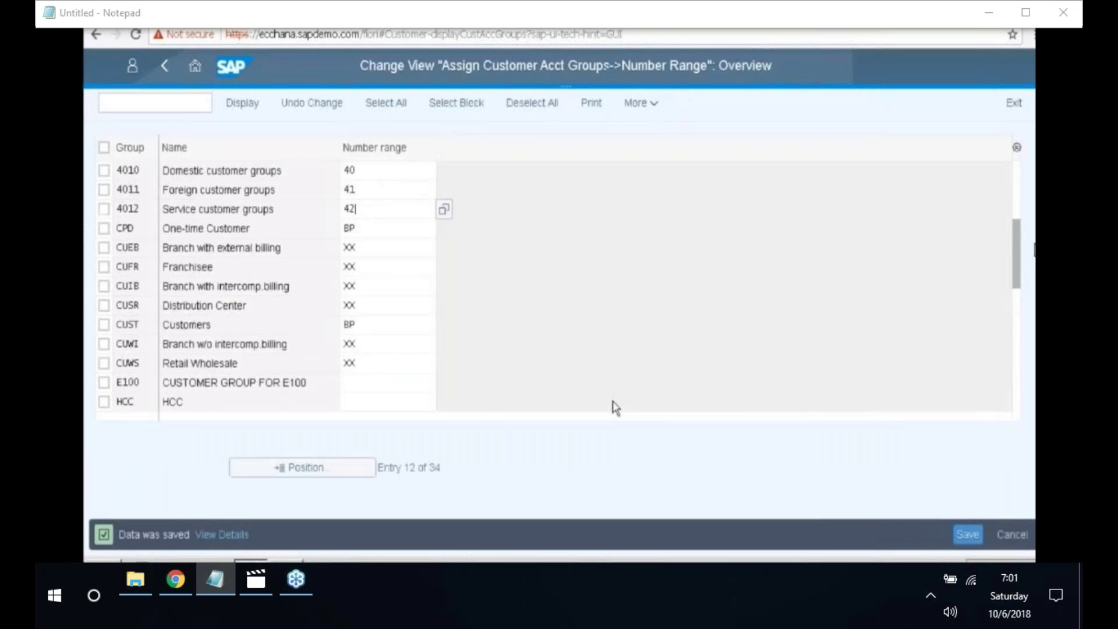
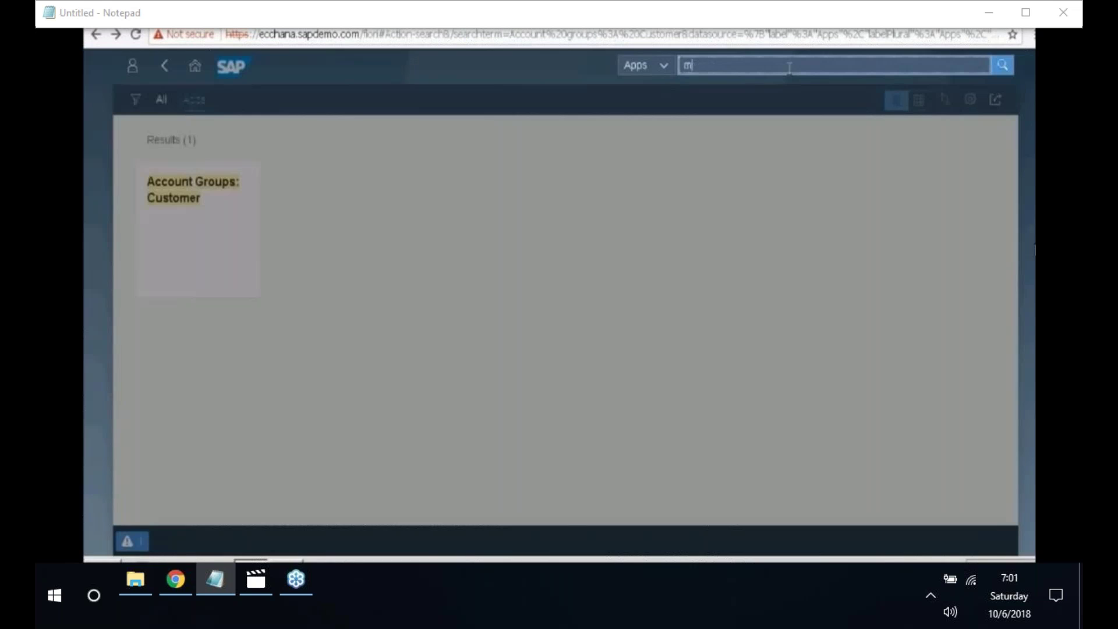
- Find and open the Maintain Business Partner app, then start a new Organization
click(789, 68)
text(Maintain b)
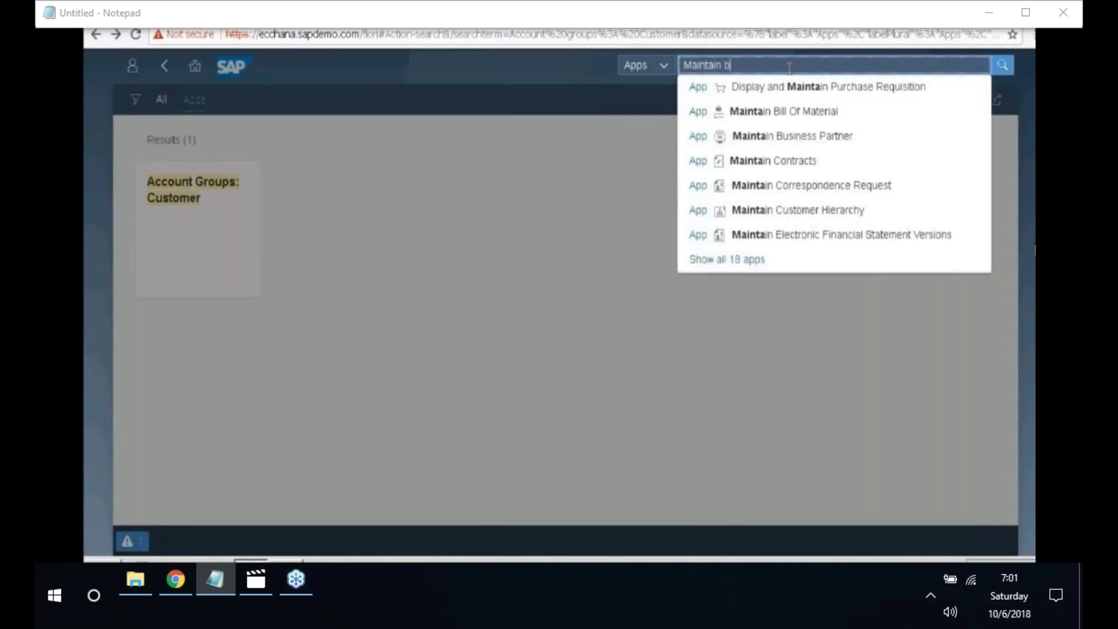
text(usiness par)
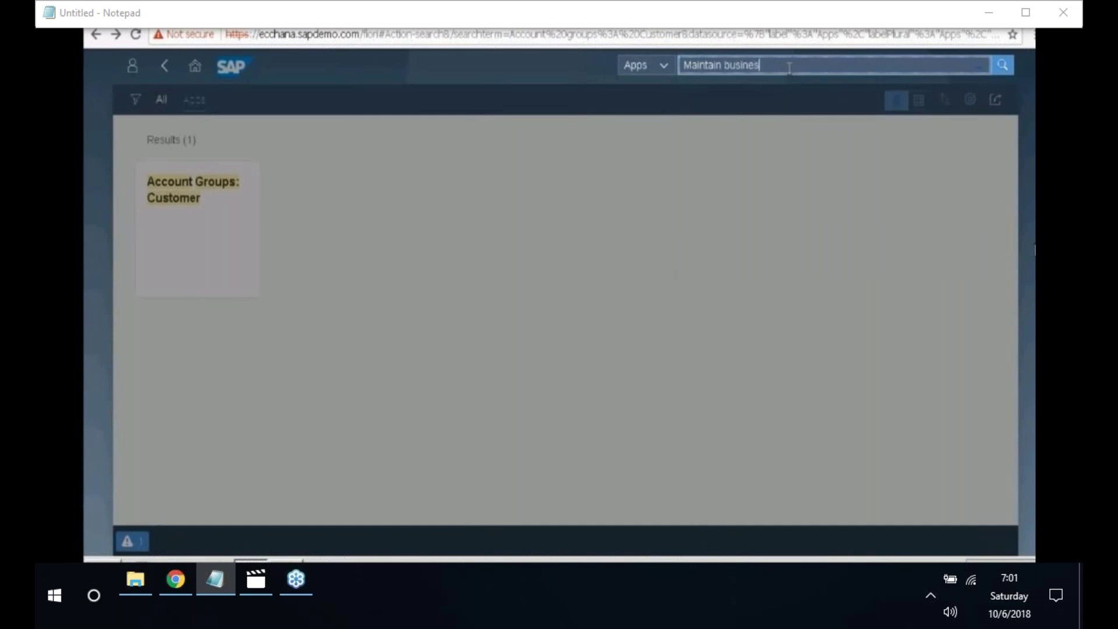
text(tner)
key(Return)
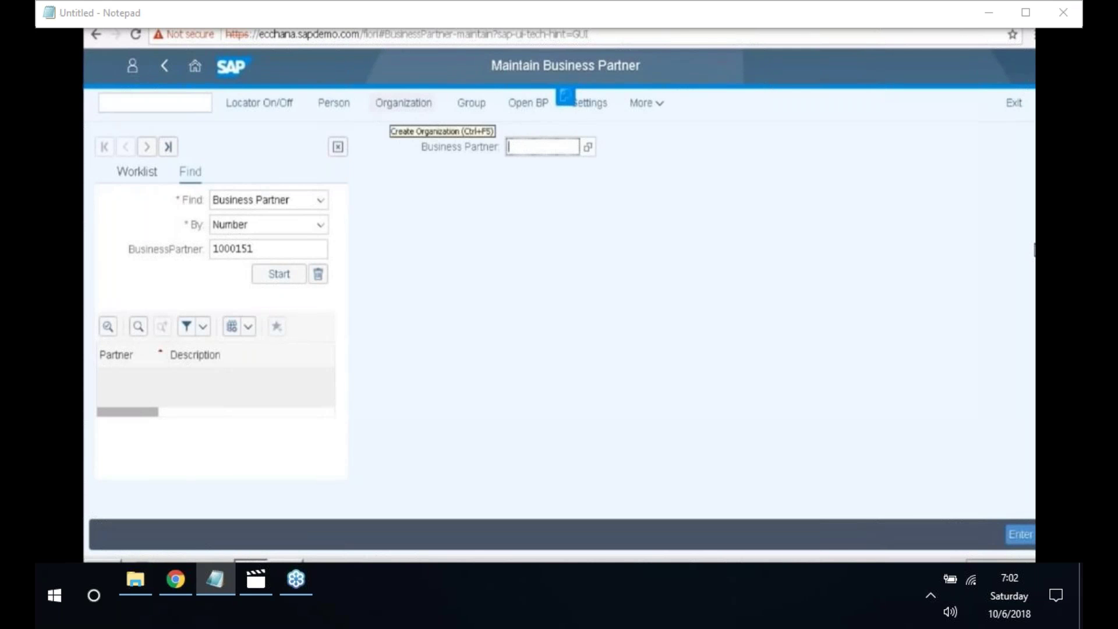
click(404, 102)
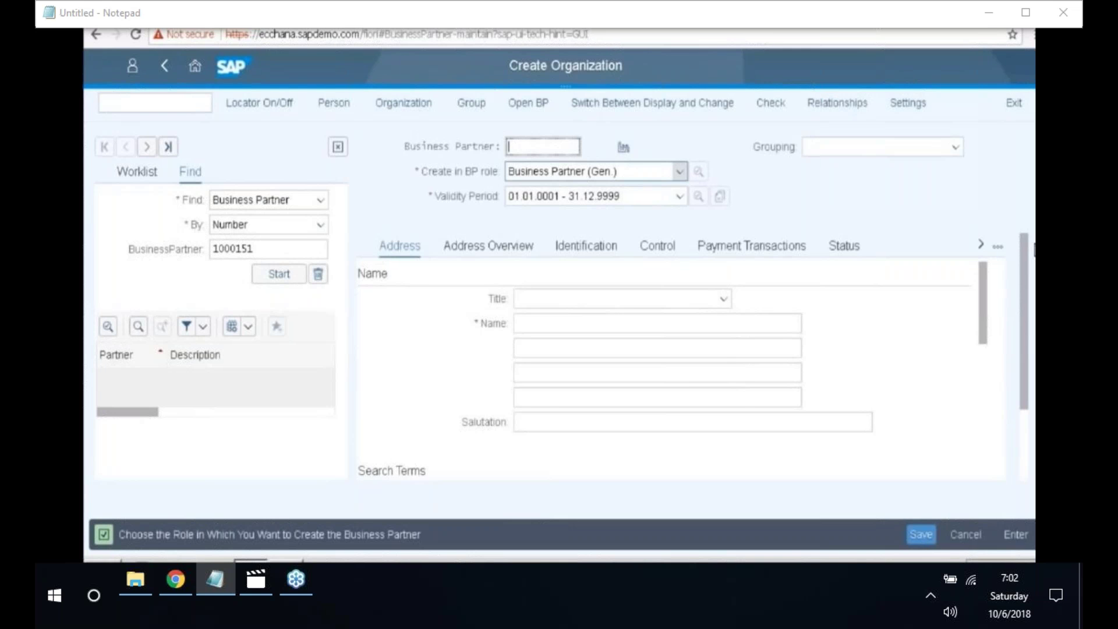
- Choose Customer (Fin.Accounting) as the BP role and create the organization in that role
click(679, 171)
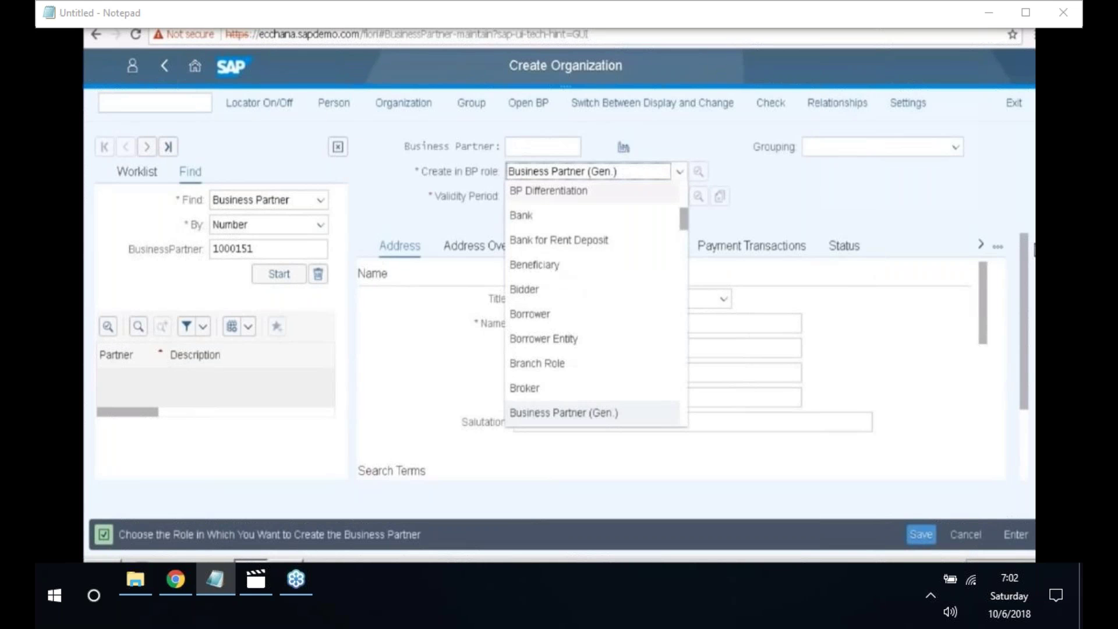
scroll(620, 356, down, 1)
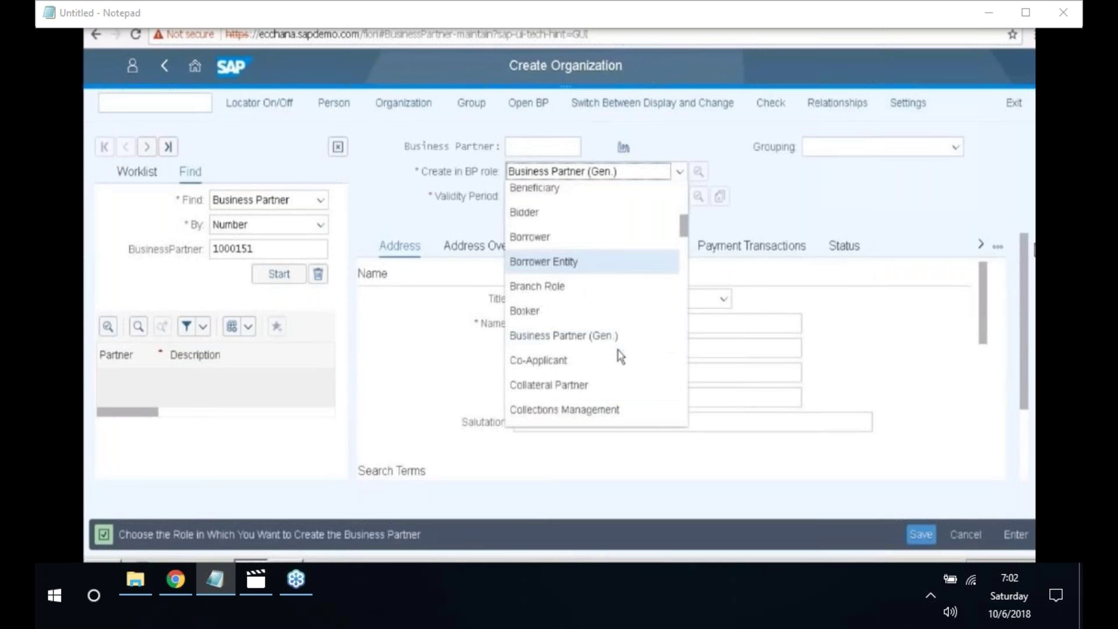
scroll(620, 356, down, 2)
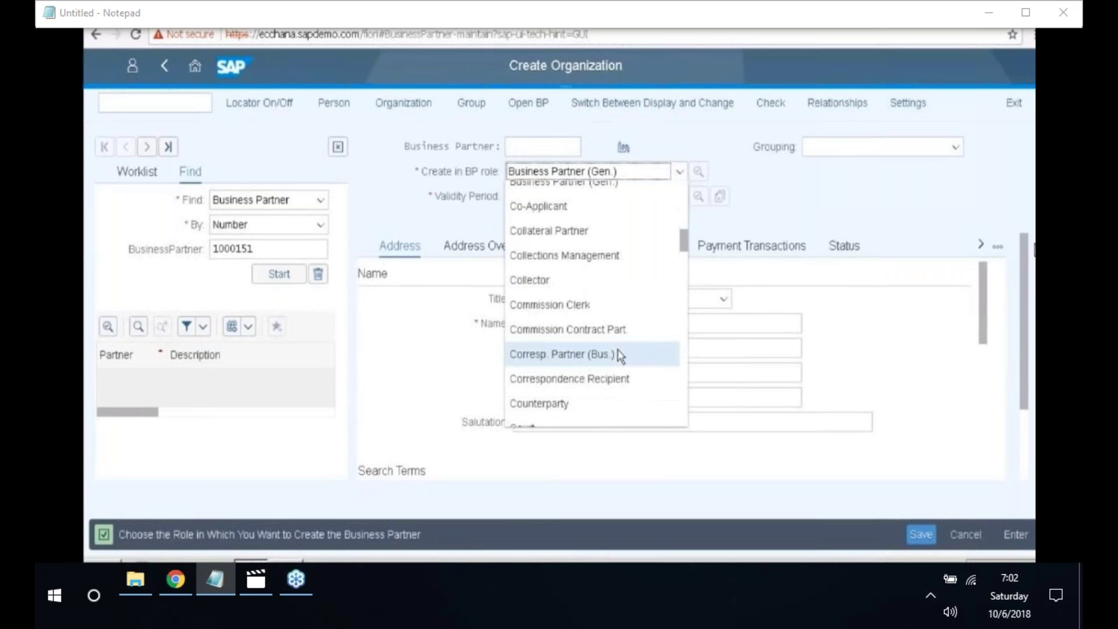
scroll(620, 357, down, 1)
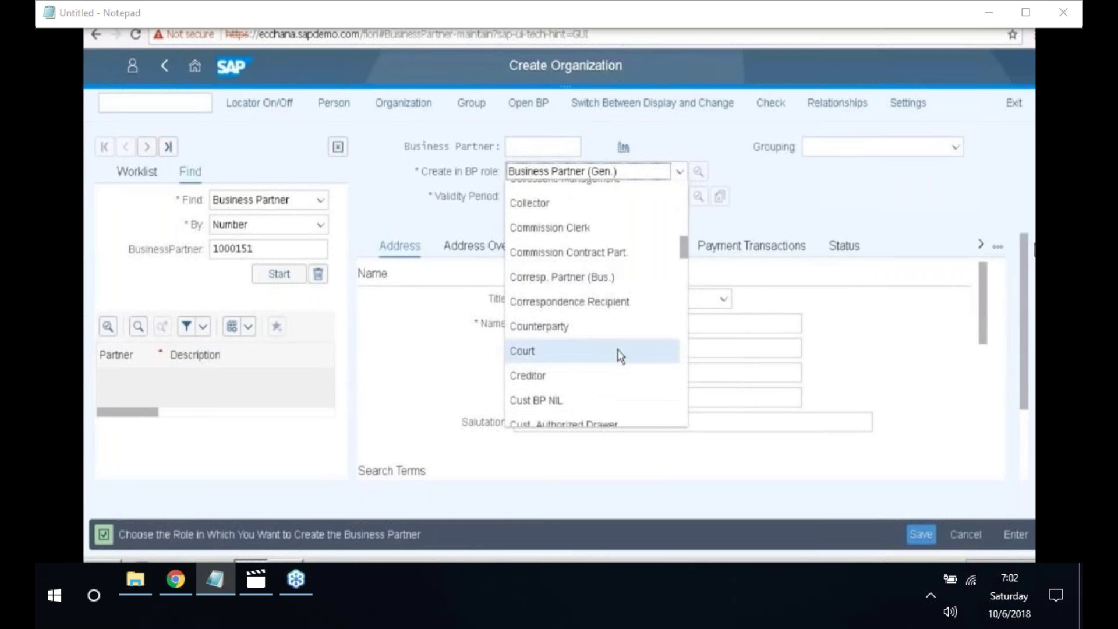
scroll(620, 357, down, 2)
click(619, 348)
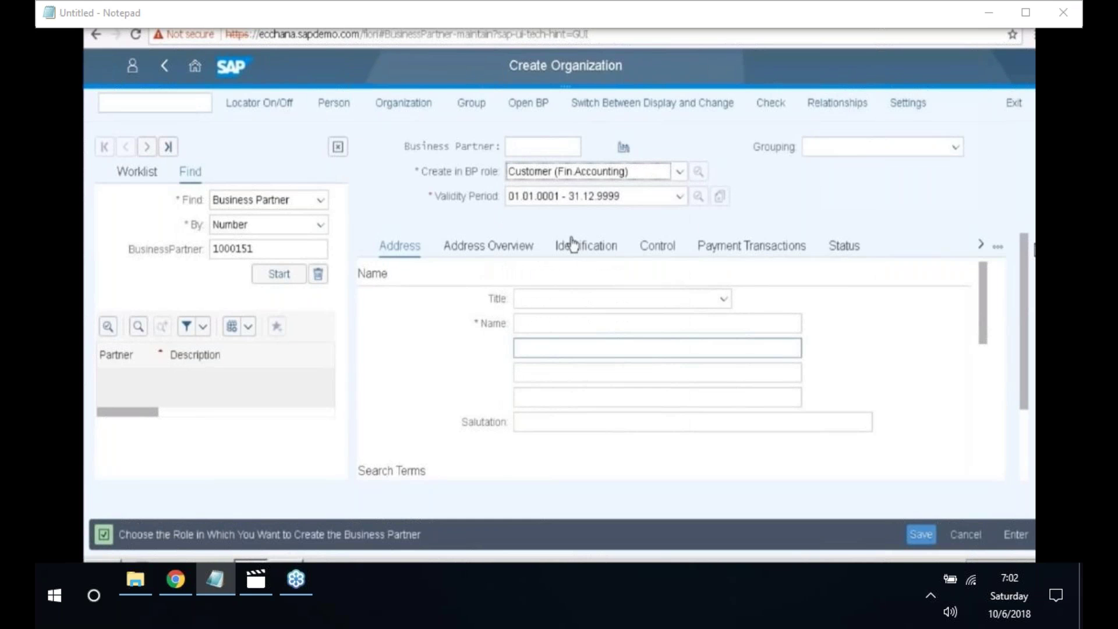
click(572, 245)
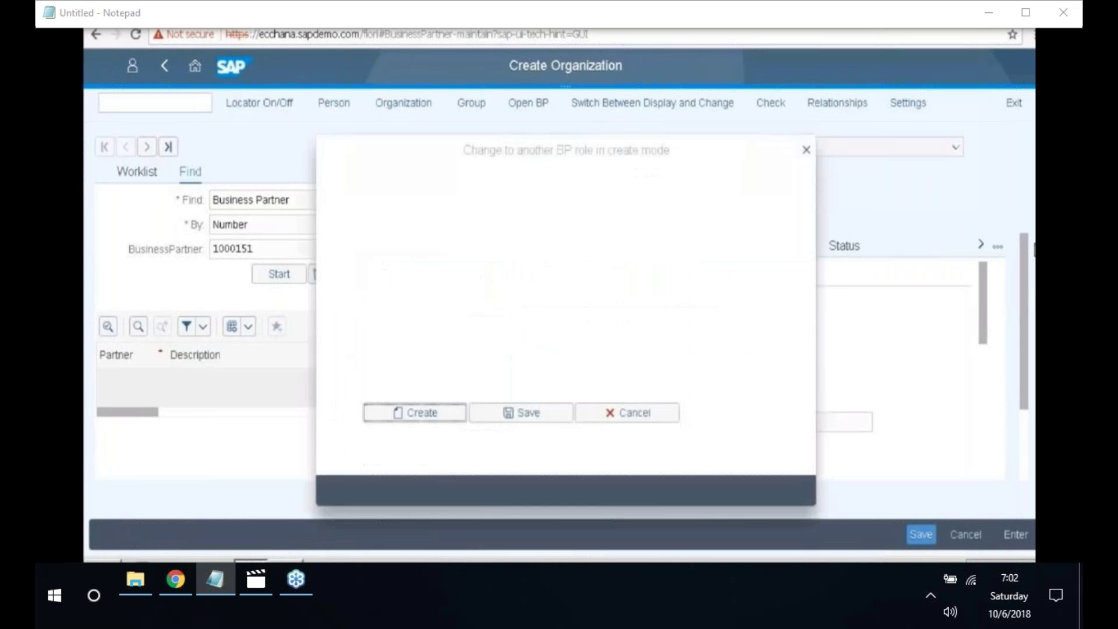
click(445, 415)
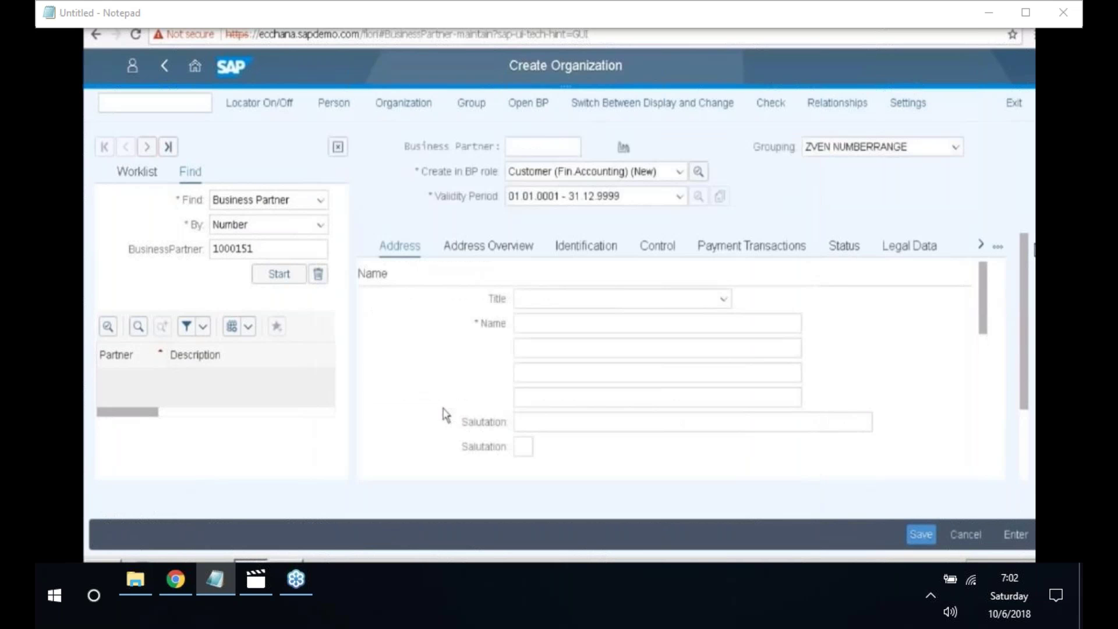
- Enter the organization name SAP pvt Ltd and search term SAP
click(655, 322)
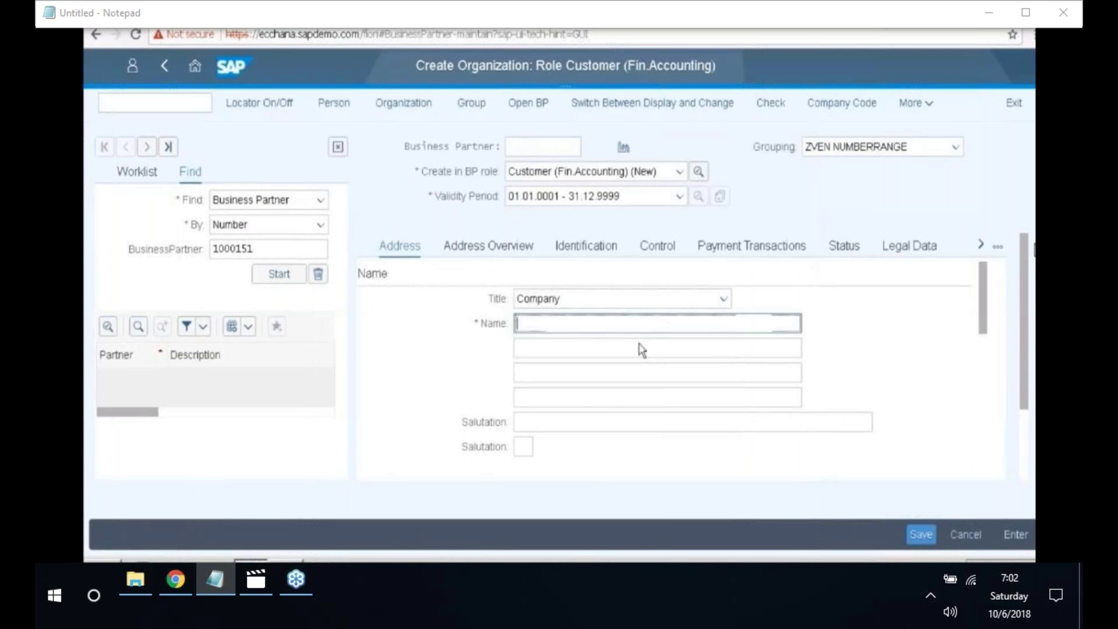
text(SA)
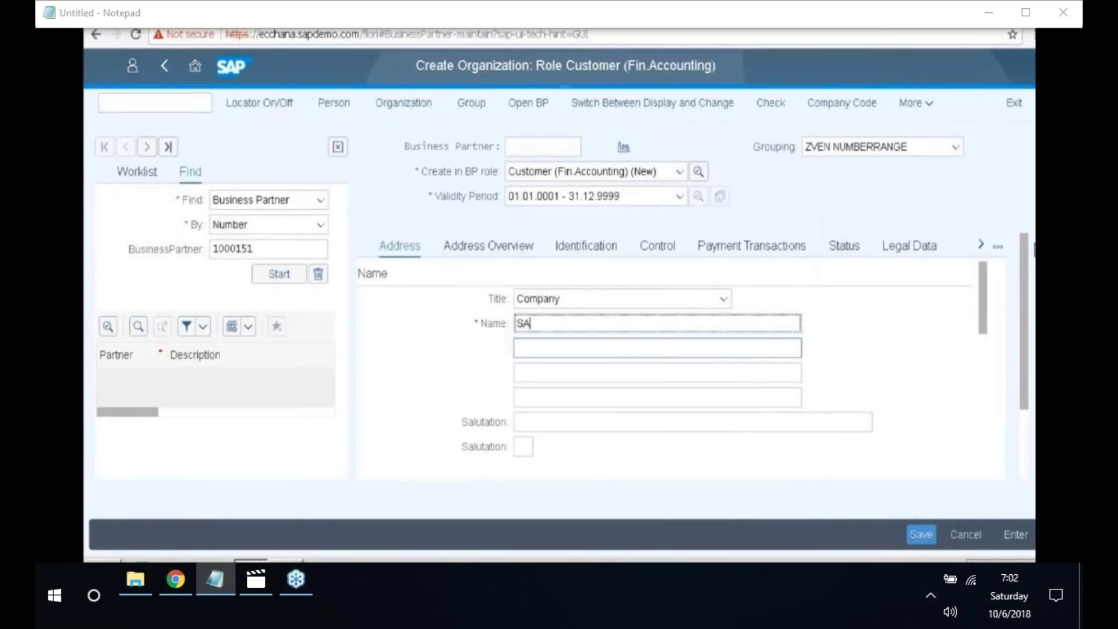
text(P PVT LTD)
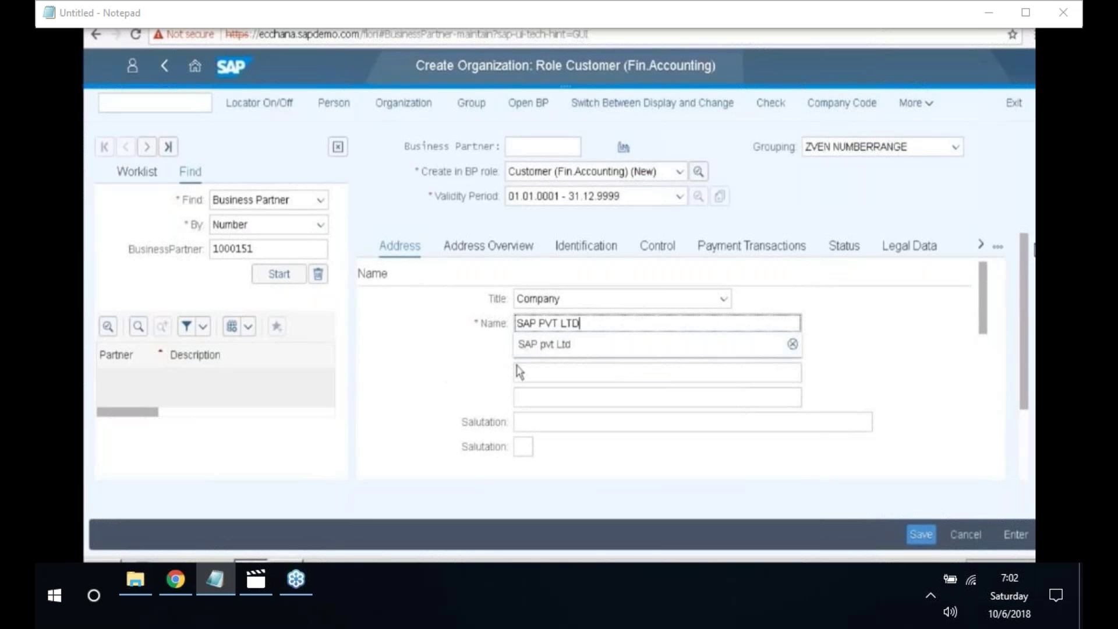
scroll(485, 375, down, 5)
scroll(486, 376, up, 3)
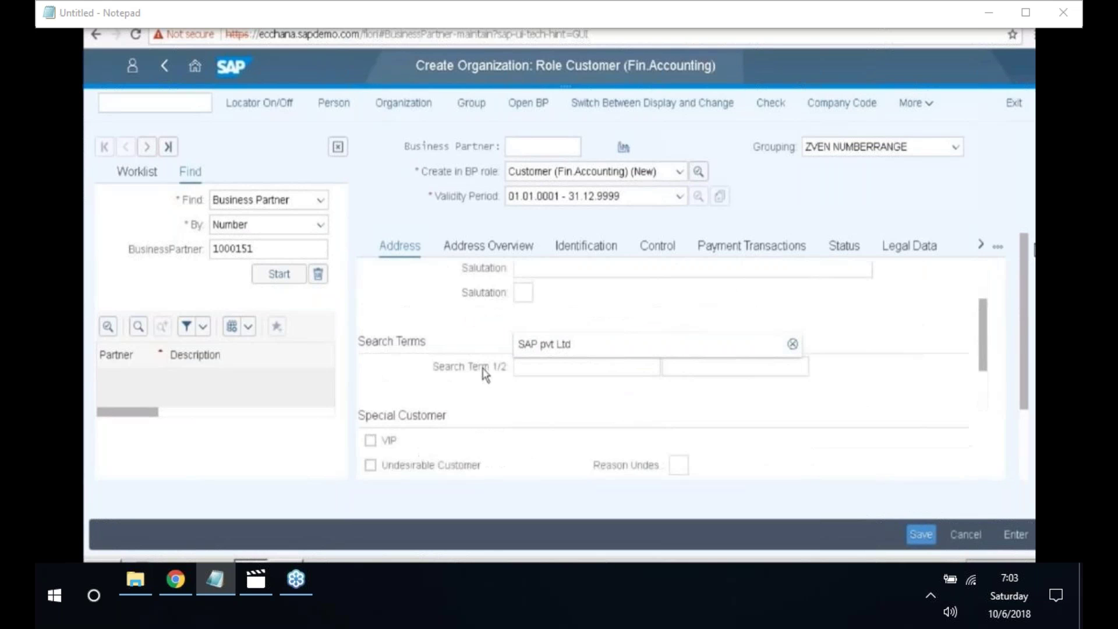
scroll(486, 373, up, 3)
scroll(485, 376, down, 3)
click(547, 349)
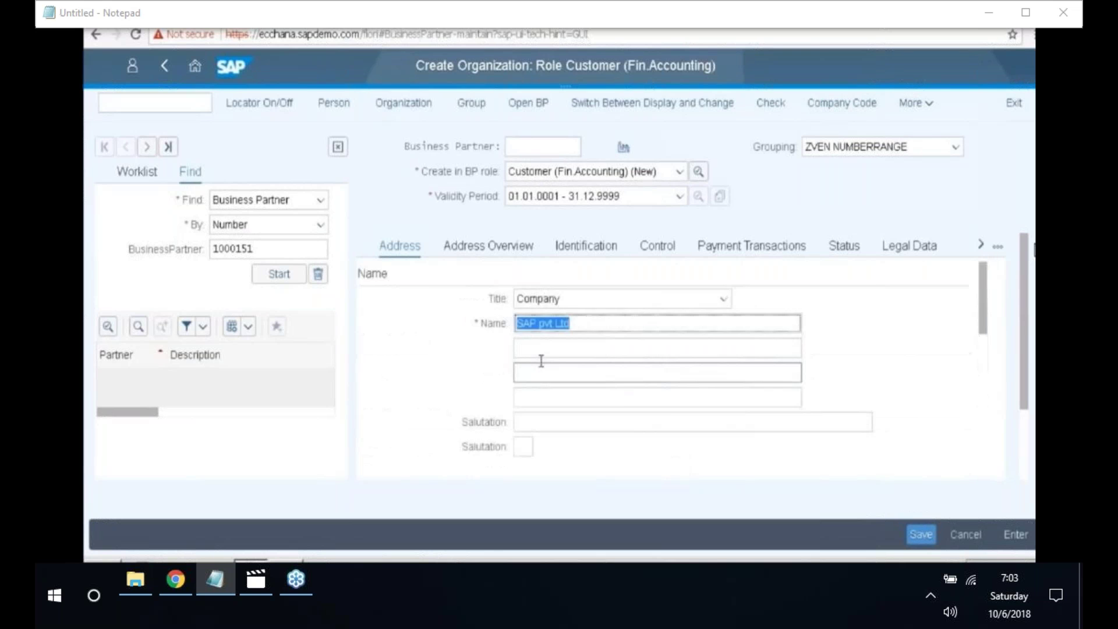
scroll(541, 361, down, 3)
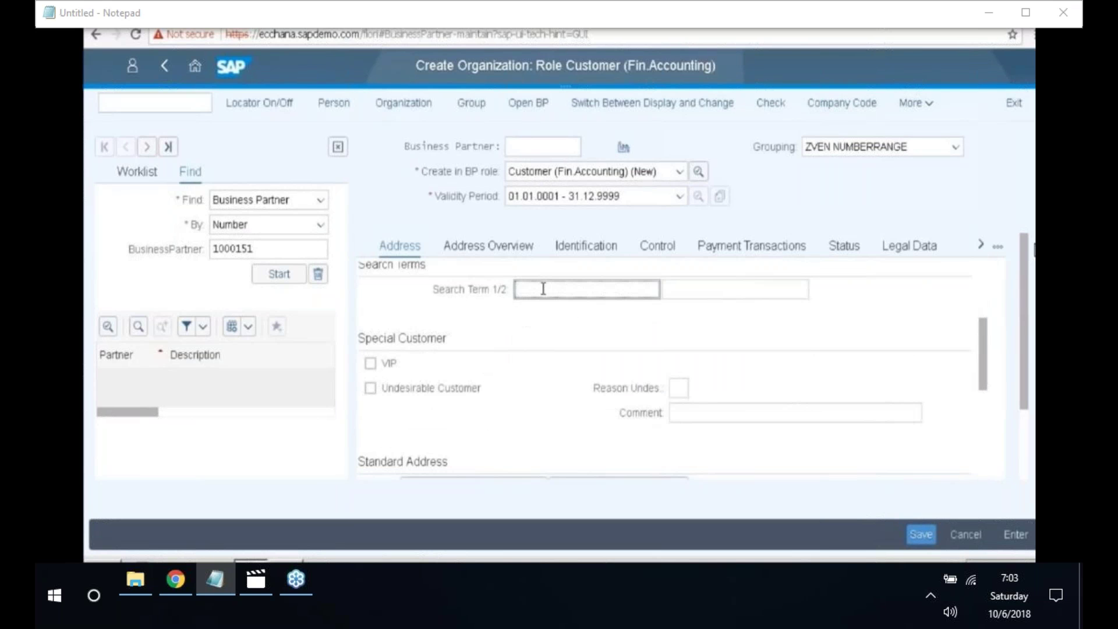
text(SAP)
scroll(483, 430, down, 3)
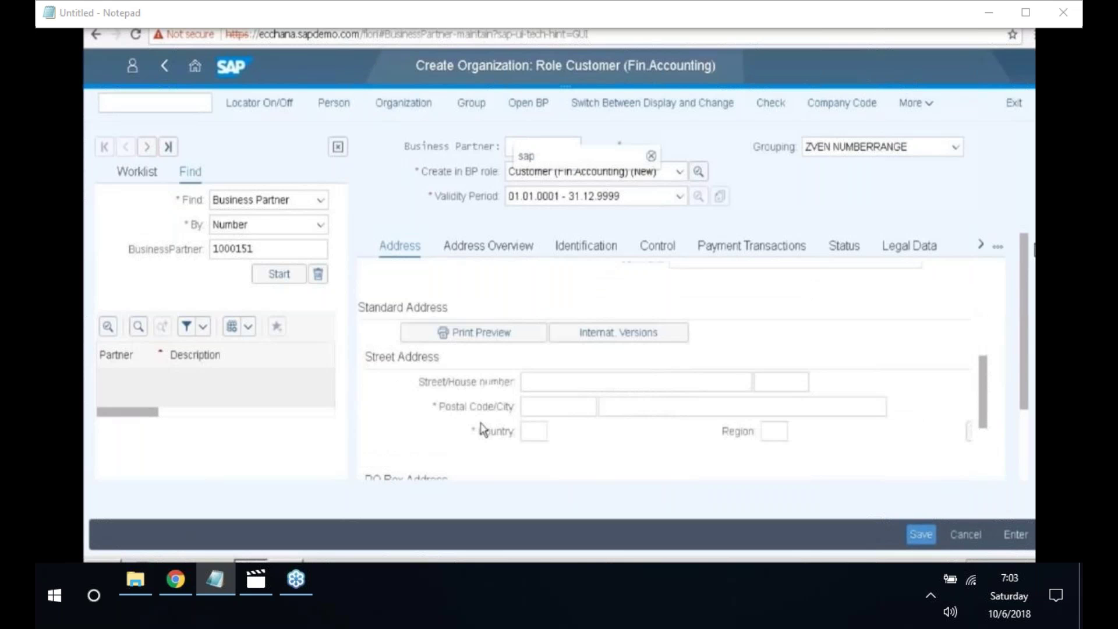
- Enter street Main Street, postal code 500091, city Bangalore and country IN (India)
click(563, 385)
text(M)
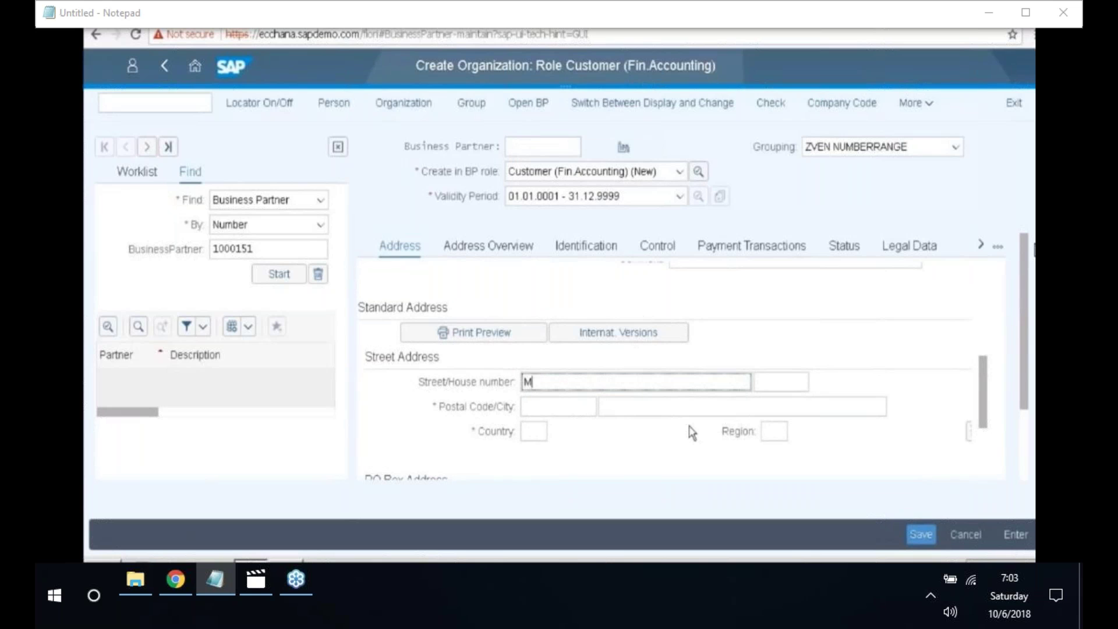
text(AIN STREET)
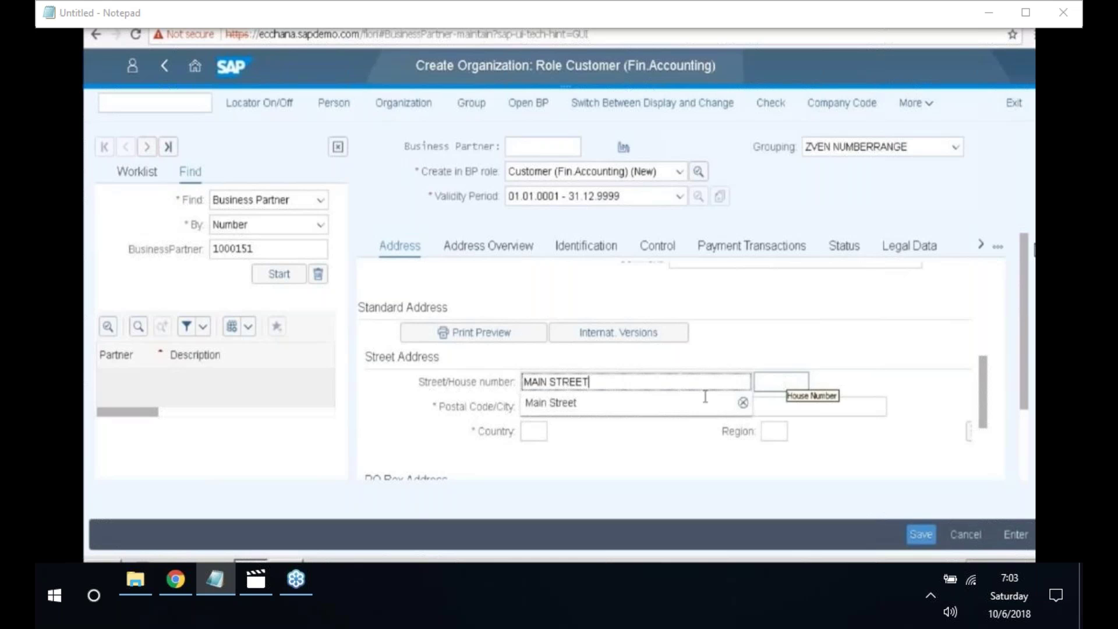
click(563, 405)
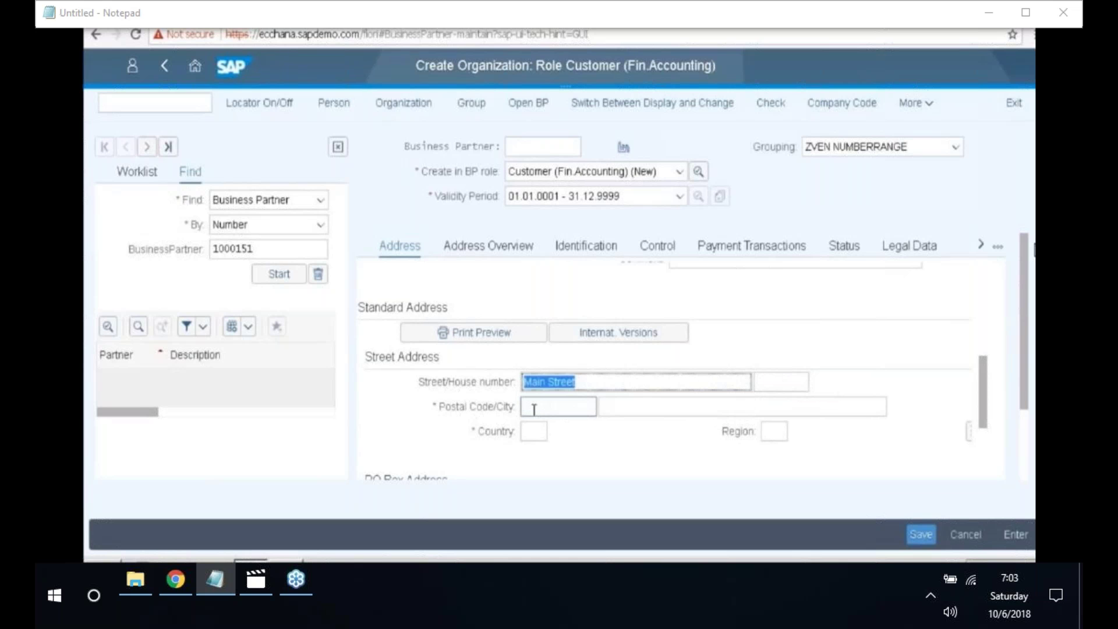
click(534, 407)
text(500091)
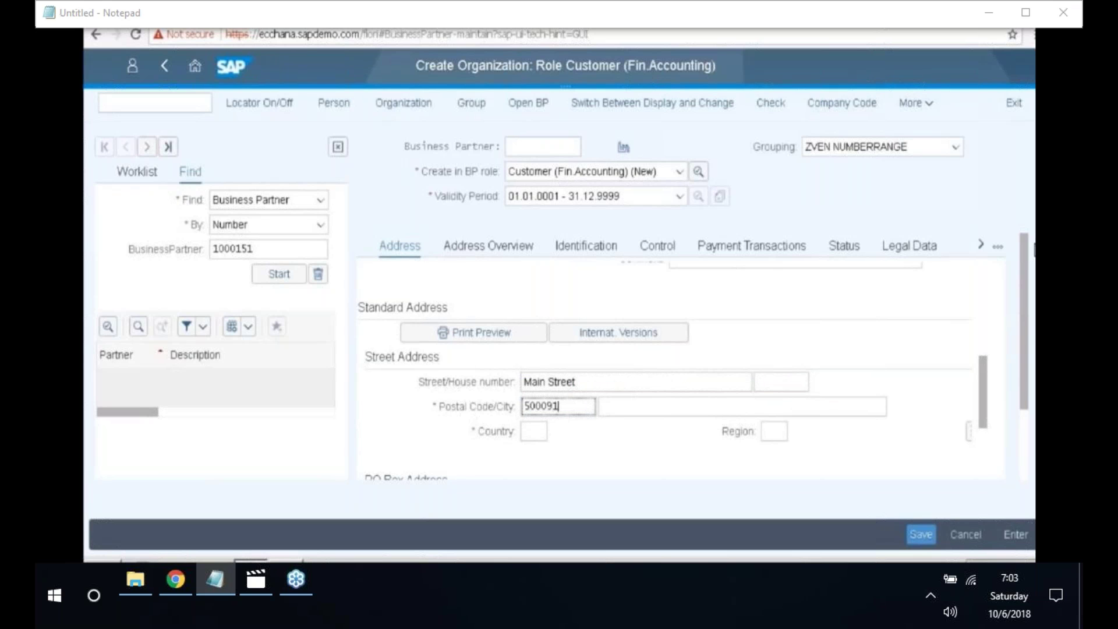
click(625, 408)
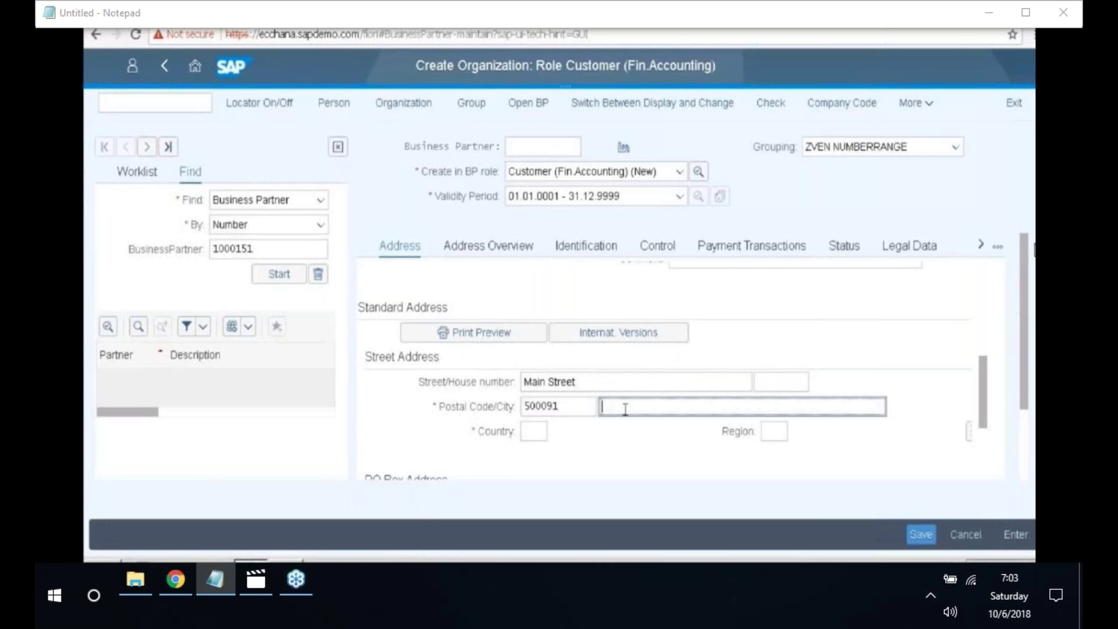
text(Bangalore)
key(Tab)
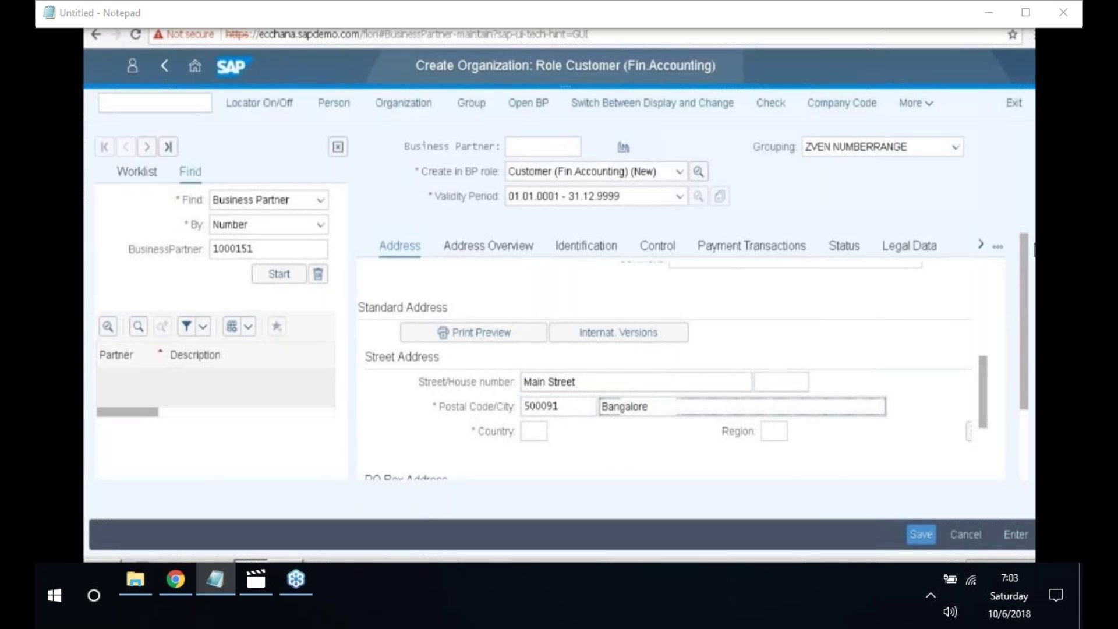
text(IN)
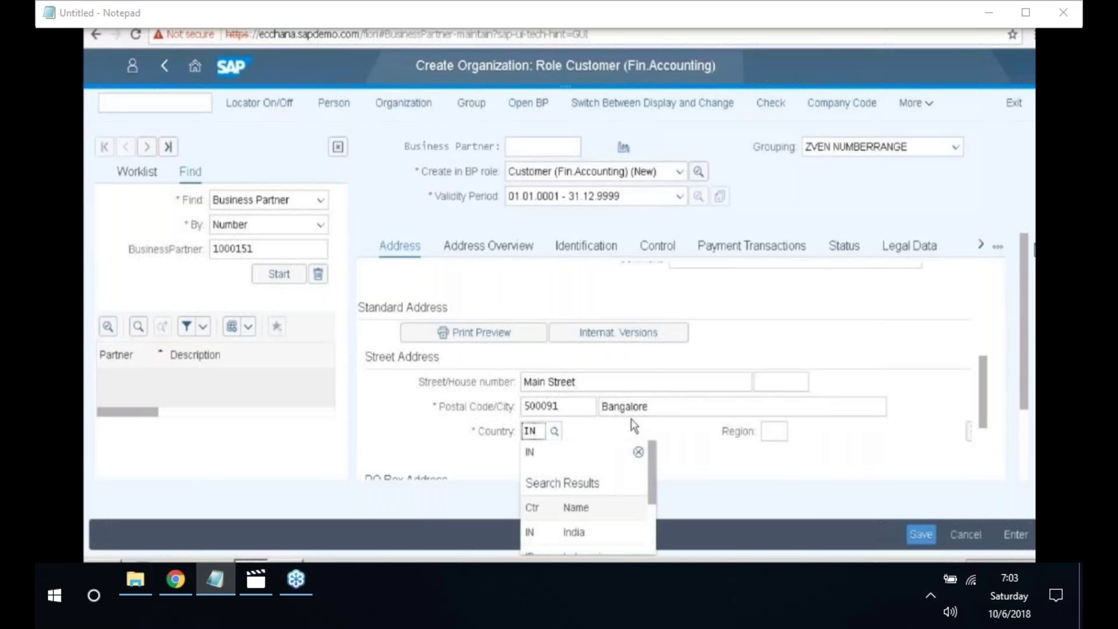
scroll(634, 427, down, 3)
click(528, 385)
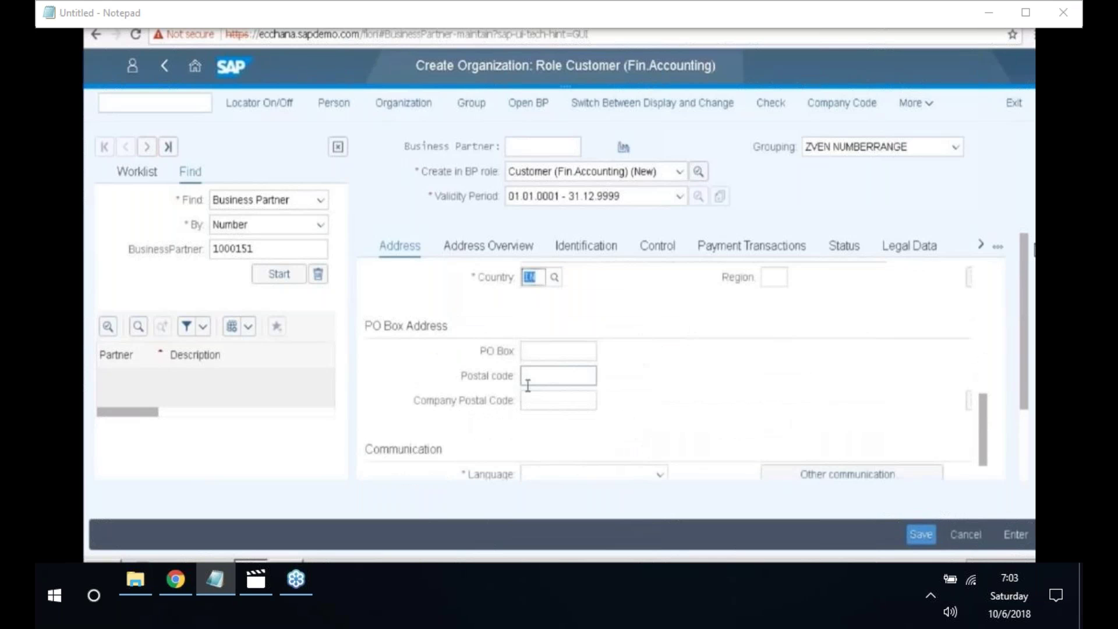
- Set the communication language to English
scroll(597, 396, down, 3)
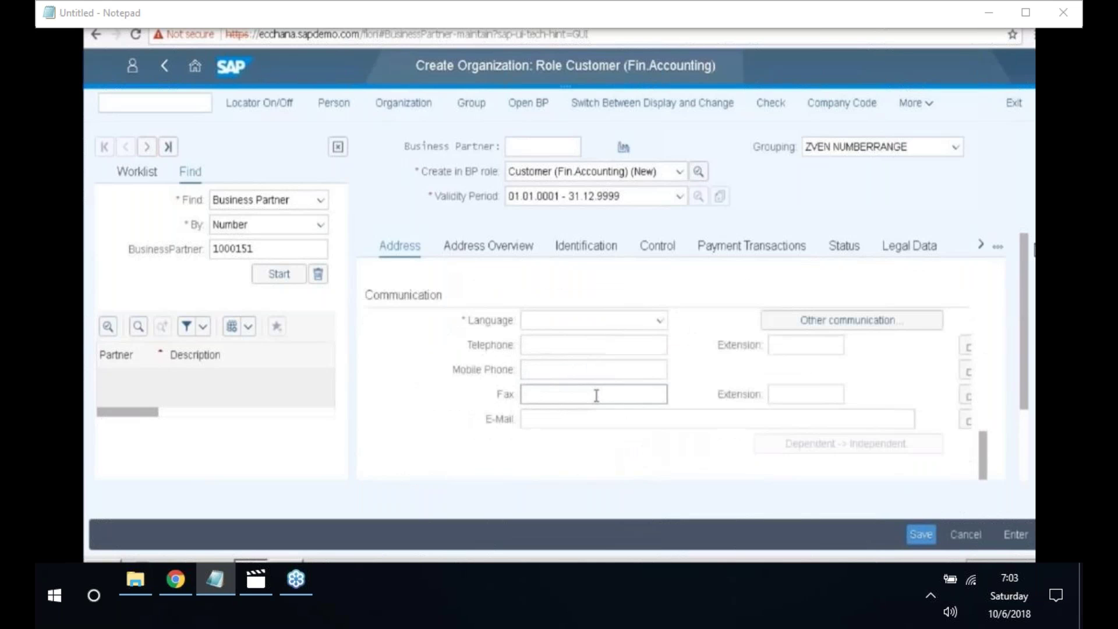
click(661, 321)
scroll(577, 461, down, 4)
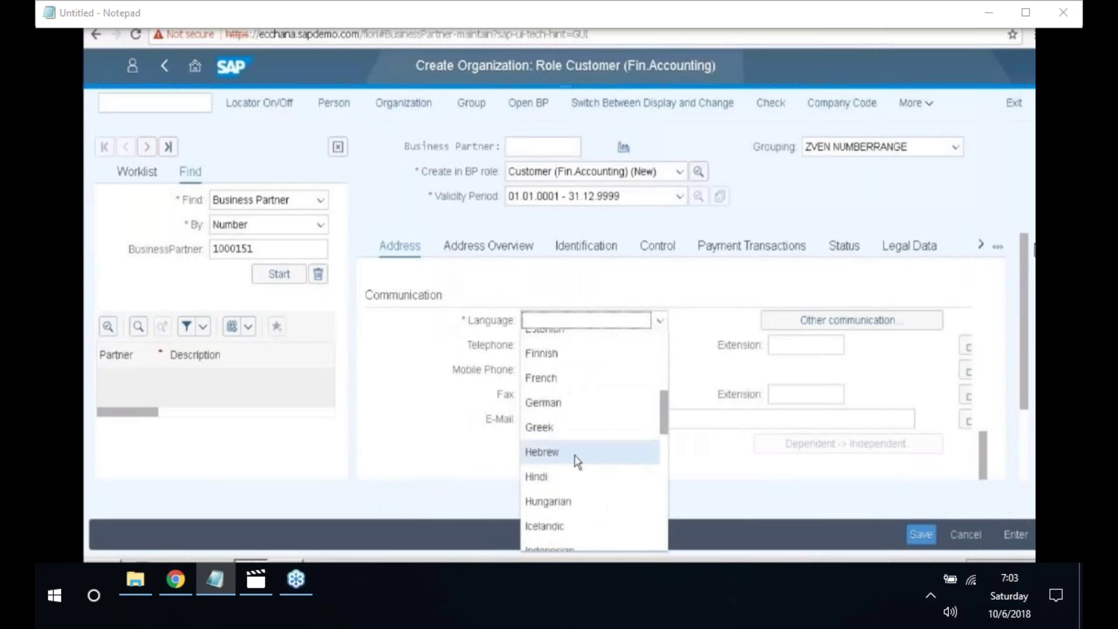
scroll(577, 461, up, 2)
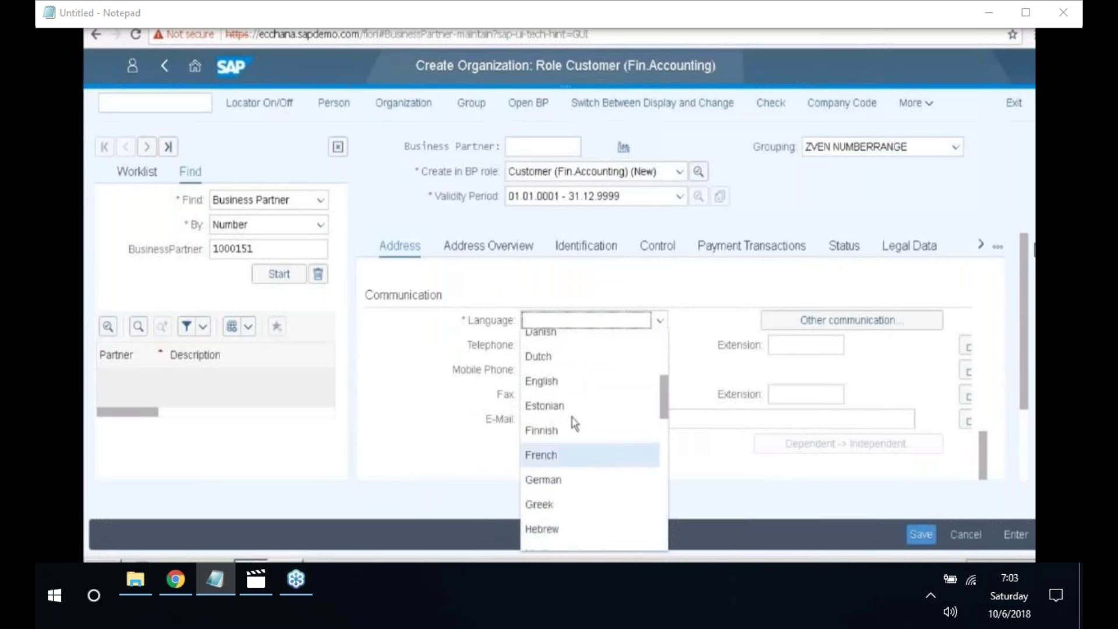
click(558, 381)
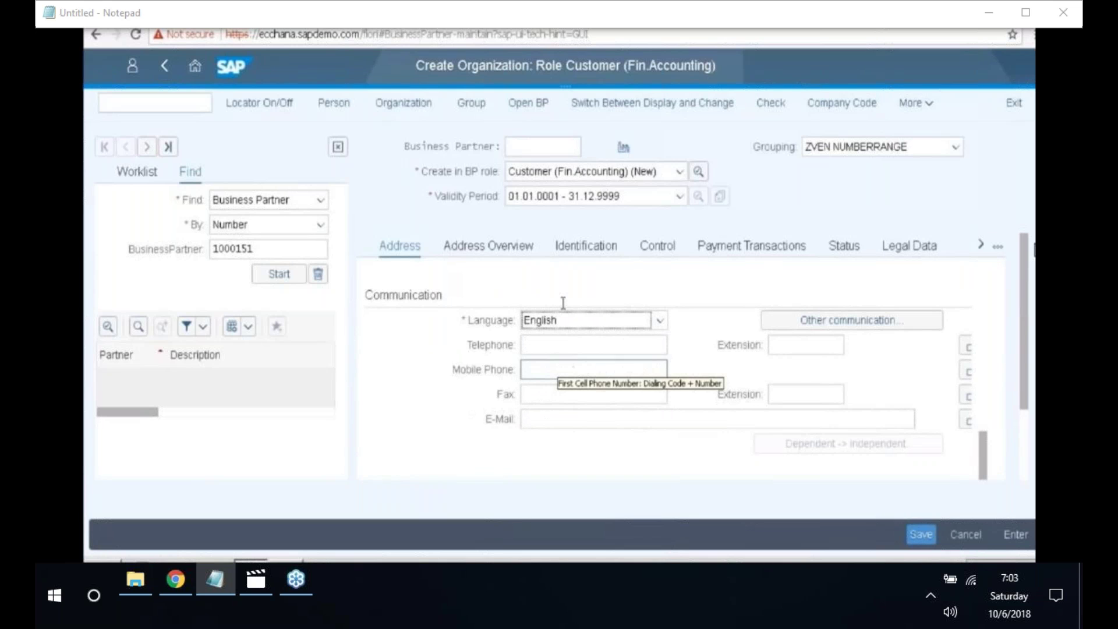
- Add company code 2018 data with reconciliation account 200302 picked from the list
click(837, 109)
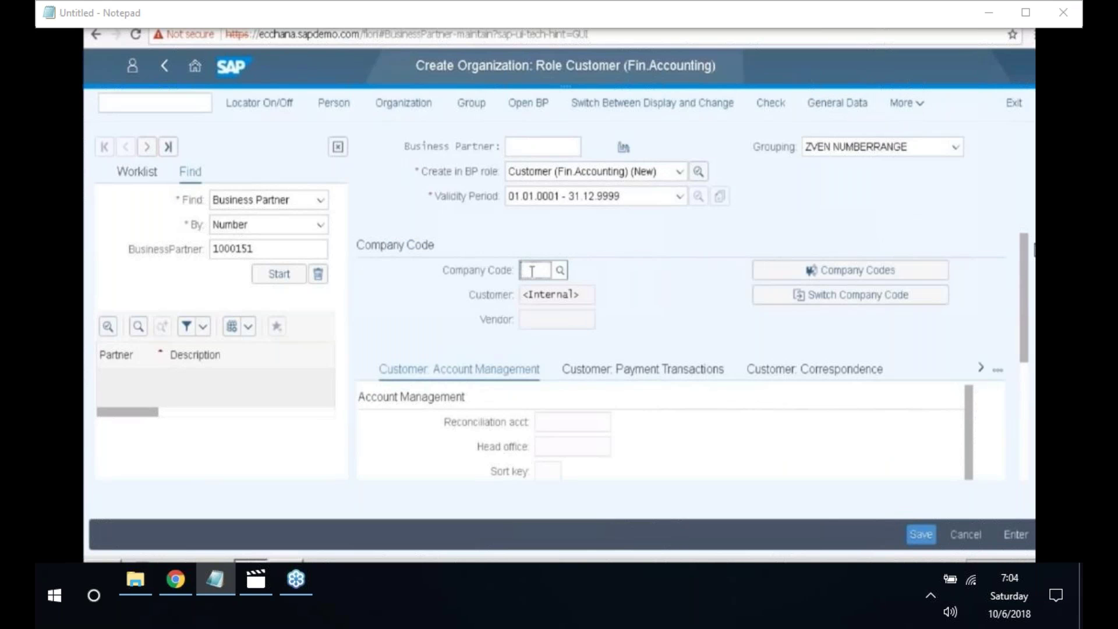
text(2018)
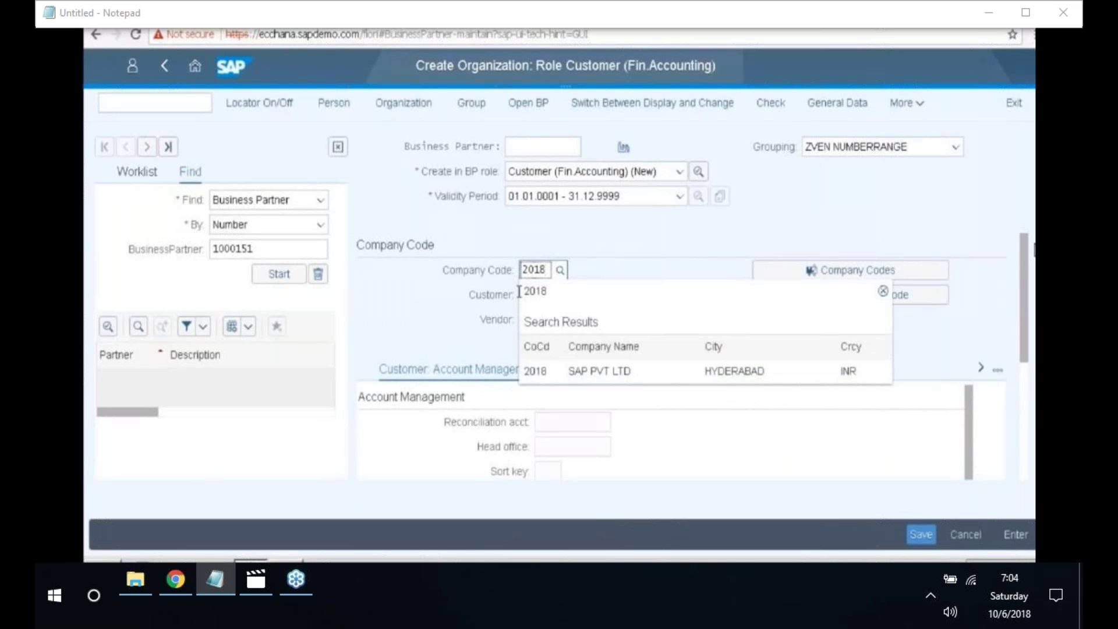
key(Return)
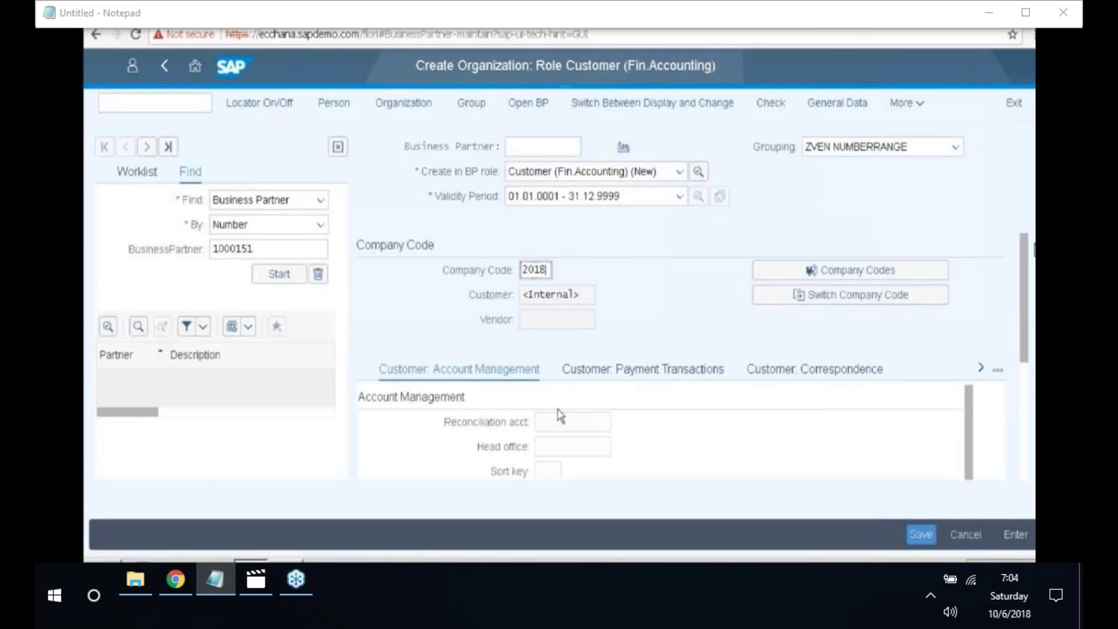
click(573, 423)
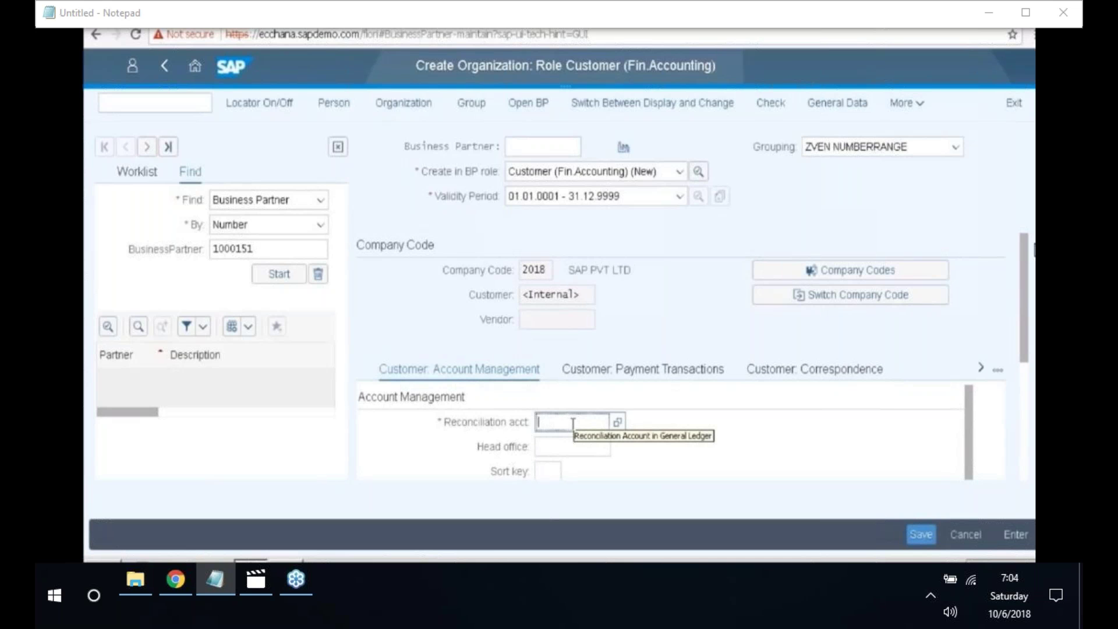
click(618, 424)
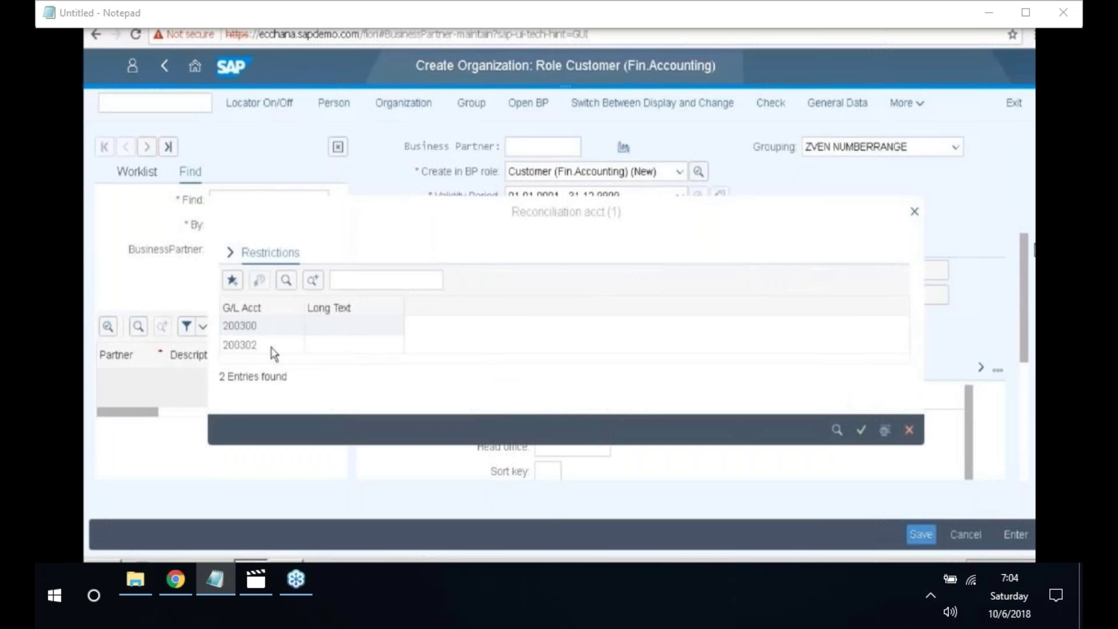
double_click(250, 348)
click(247, 347)
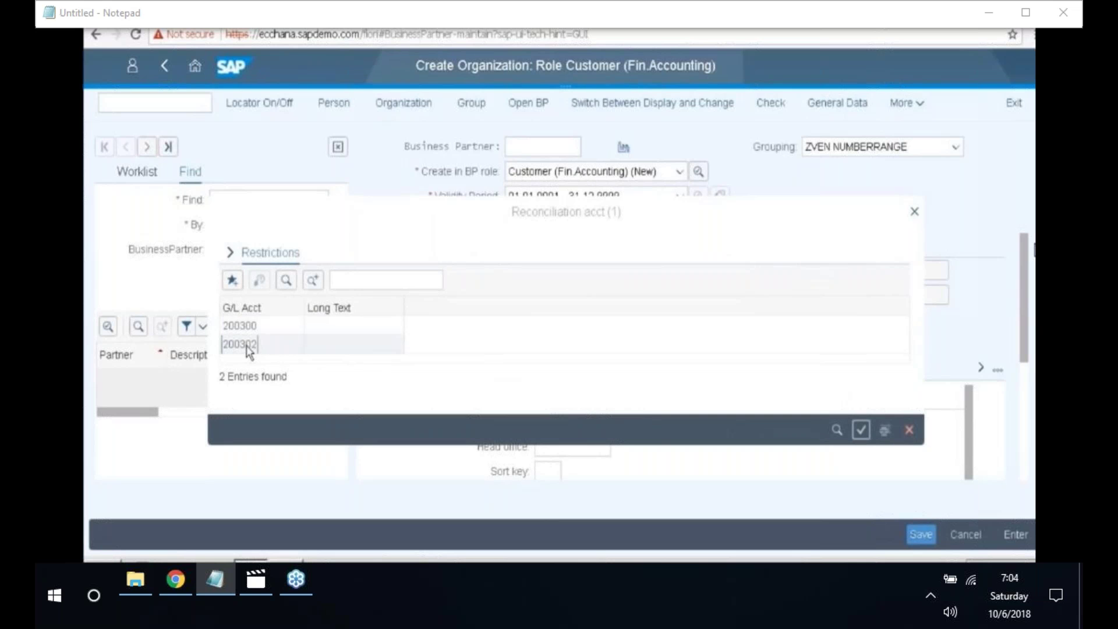
double_click(247, 347)
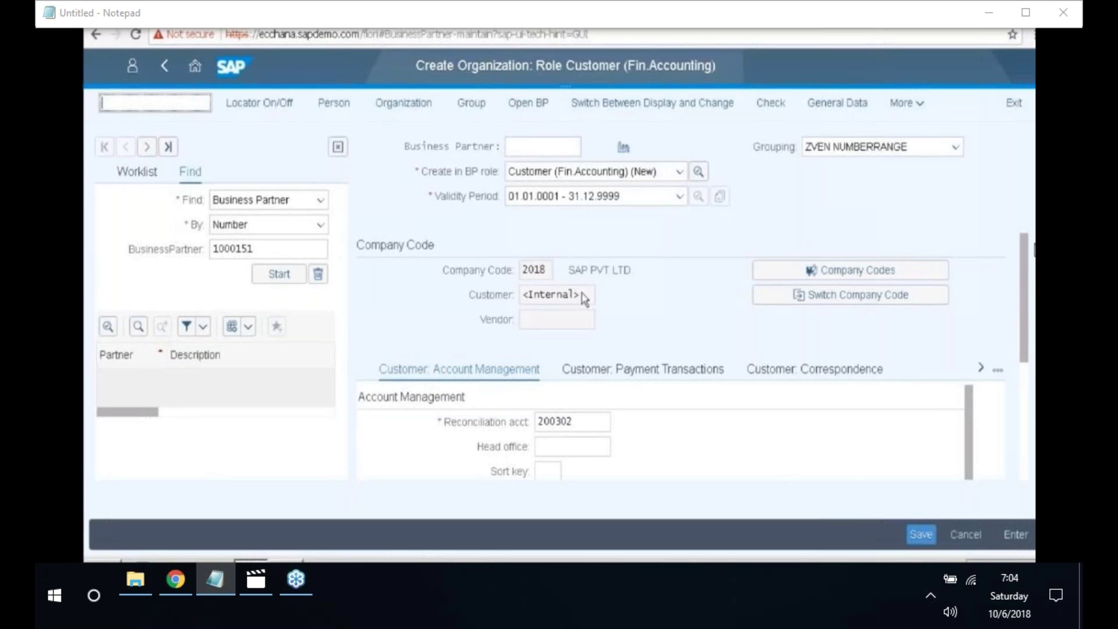
drag(584, 299, 527, 299)
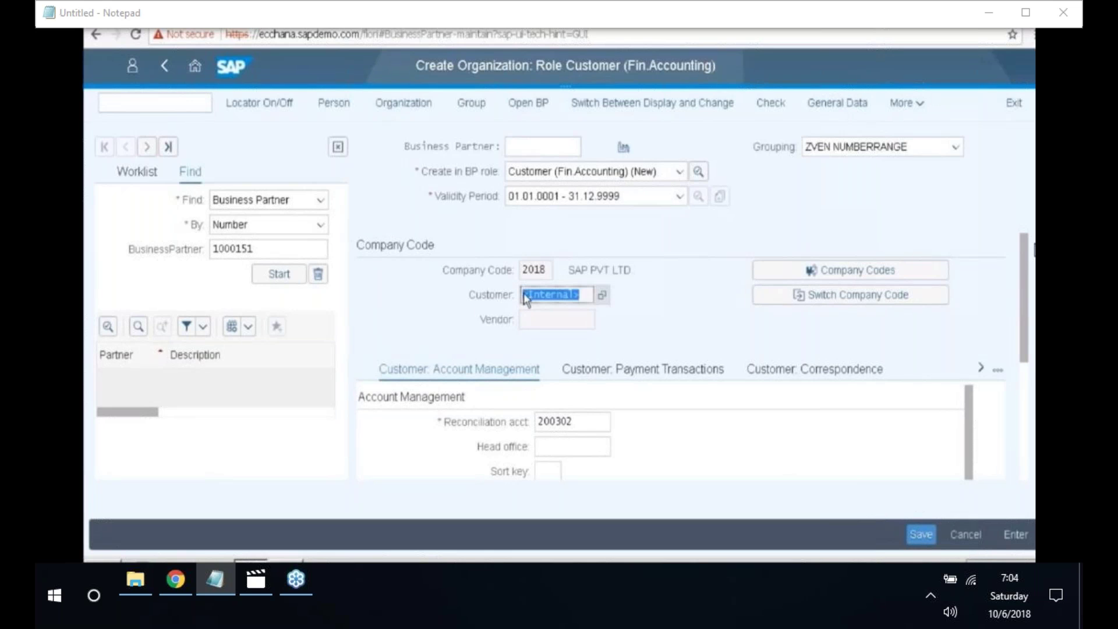
click(682, 392)
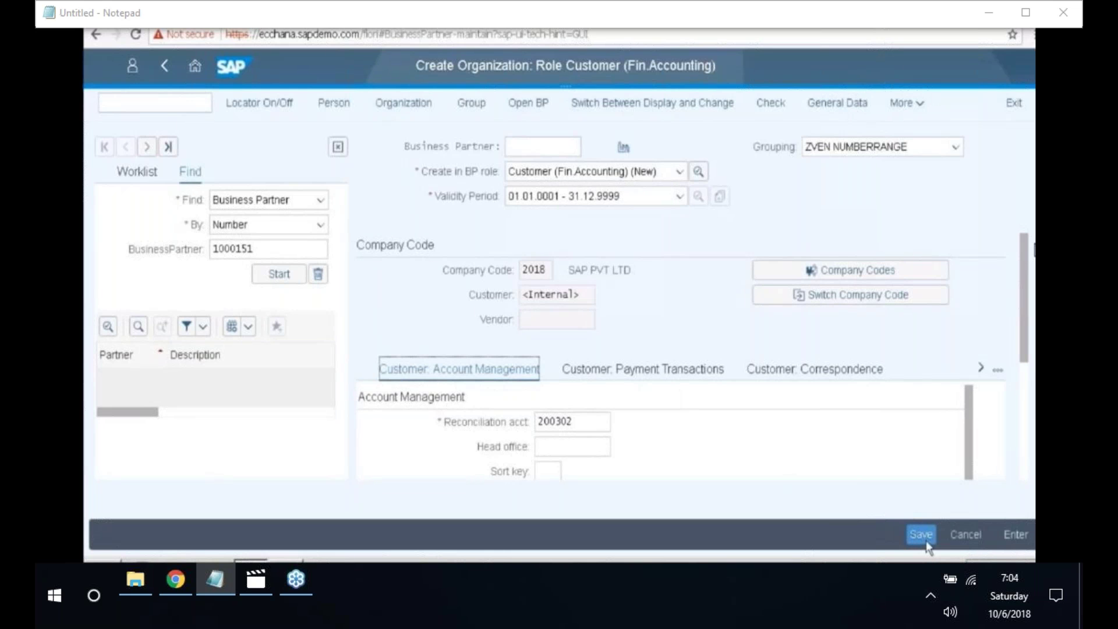
- Try saving, then fix the ZVN1 error by choosing grouping Internal Numbering for standard use
click(921, 534)
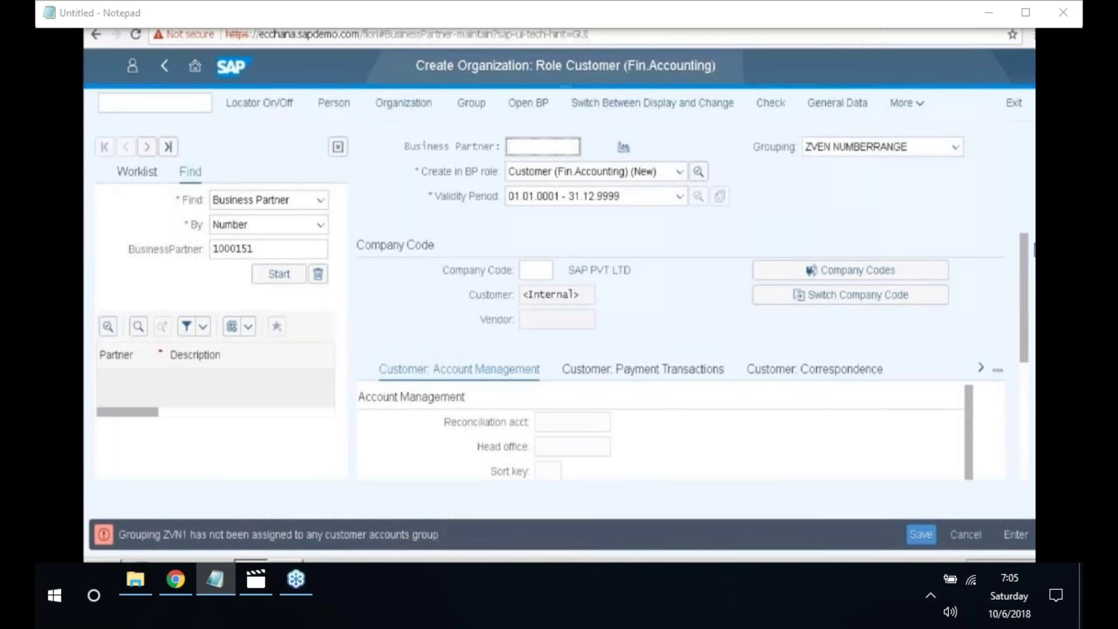
click(957, 149)
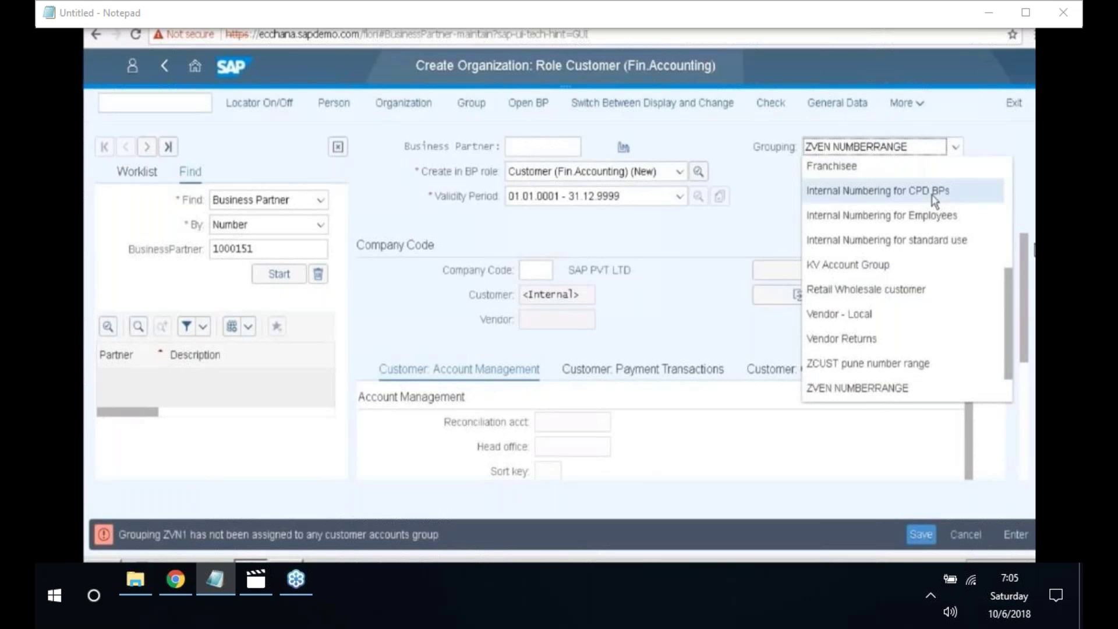
click(924, 244)
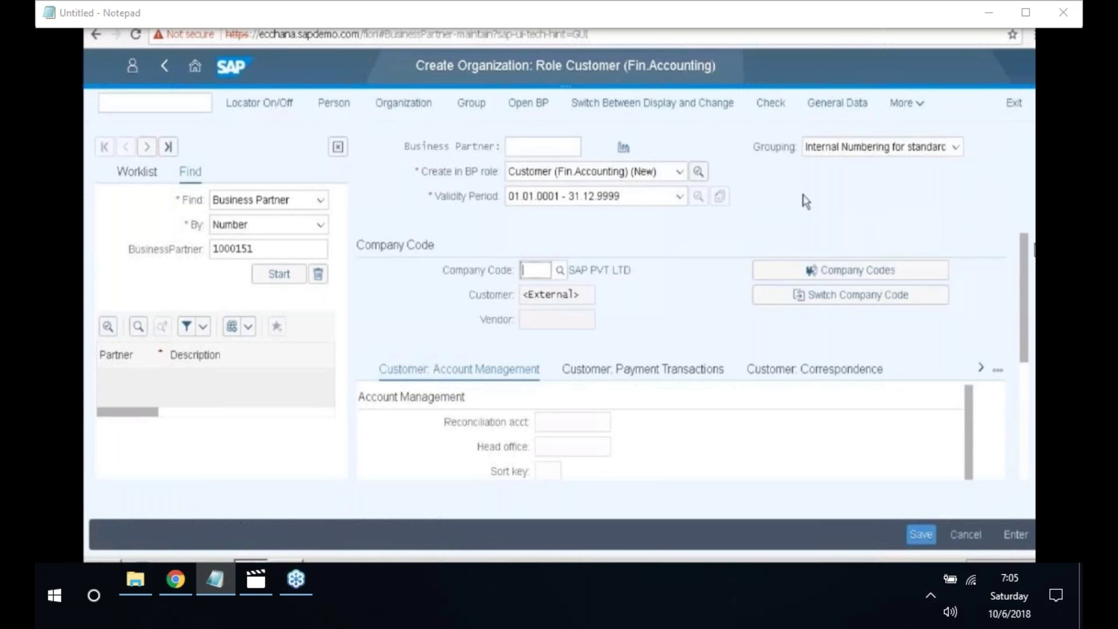
- Re-enter company code 2018, with the customer number now showing External
click(541, 297)
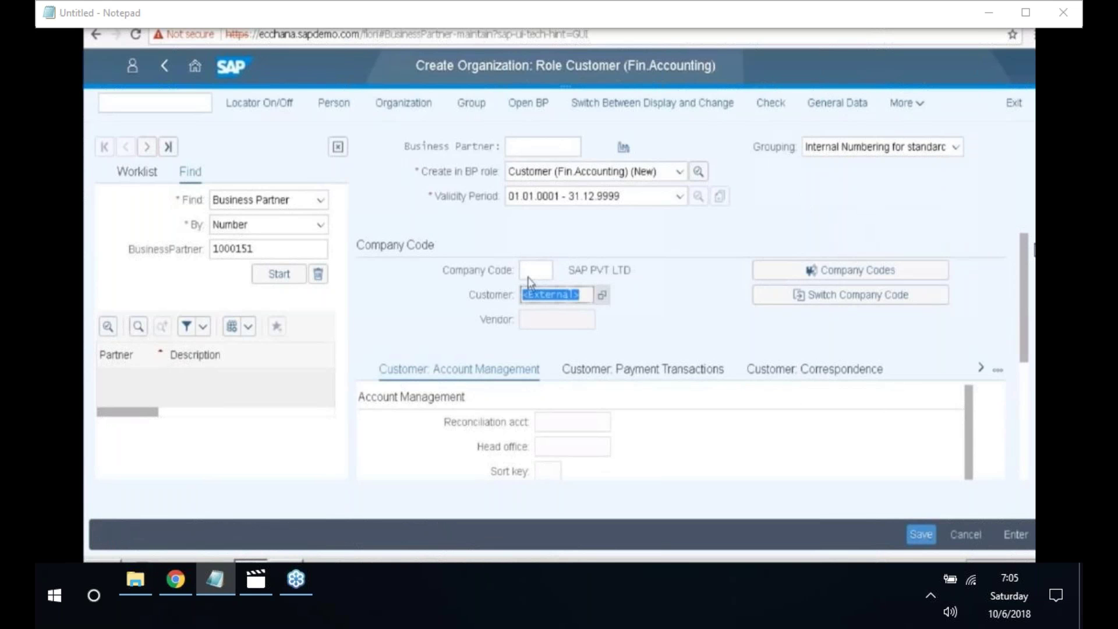
click(529, 276)
text(2018)
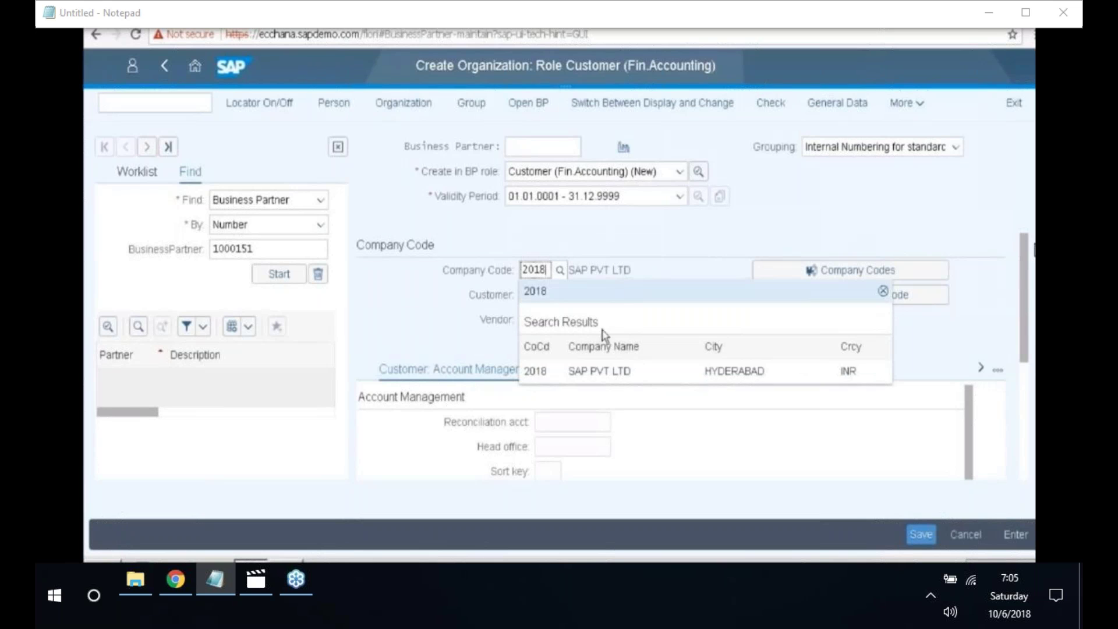
key(Return)
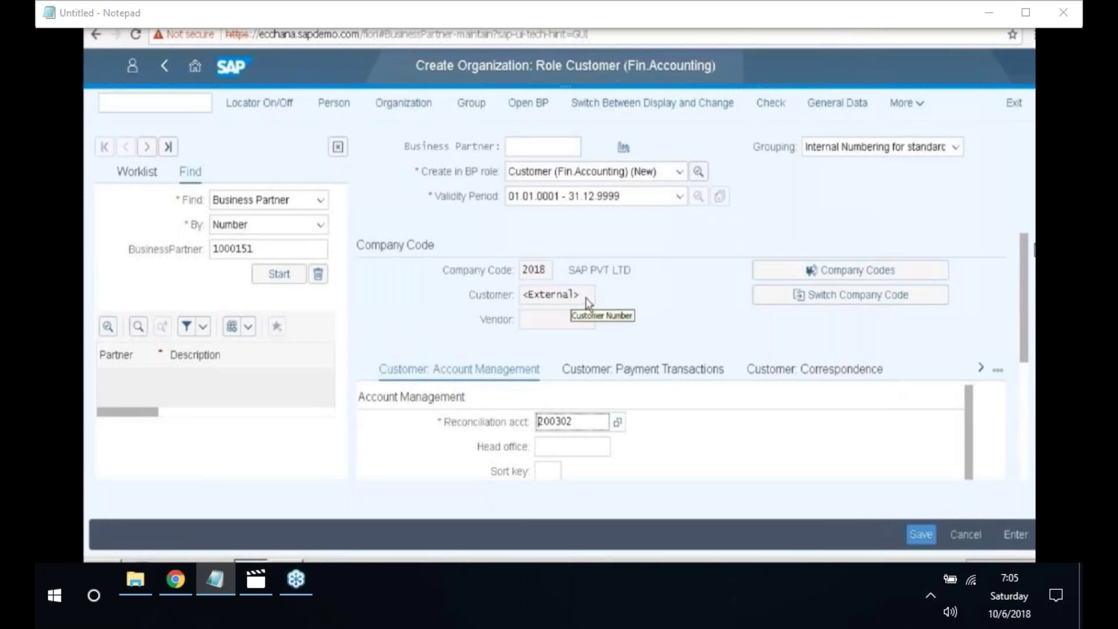
drag(588, 302, 530, 302)
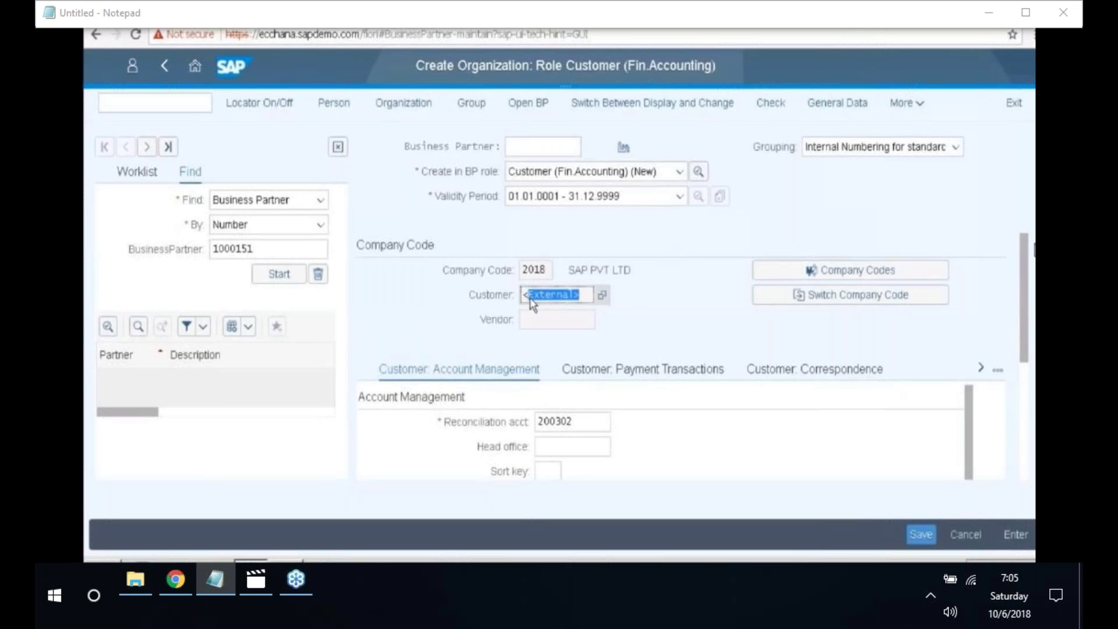
- Enter external customer number 2004 in the Customer: General Data section
click(832, 103)
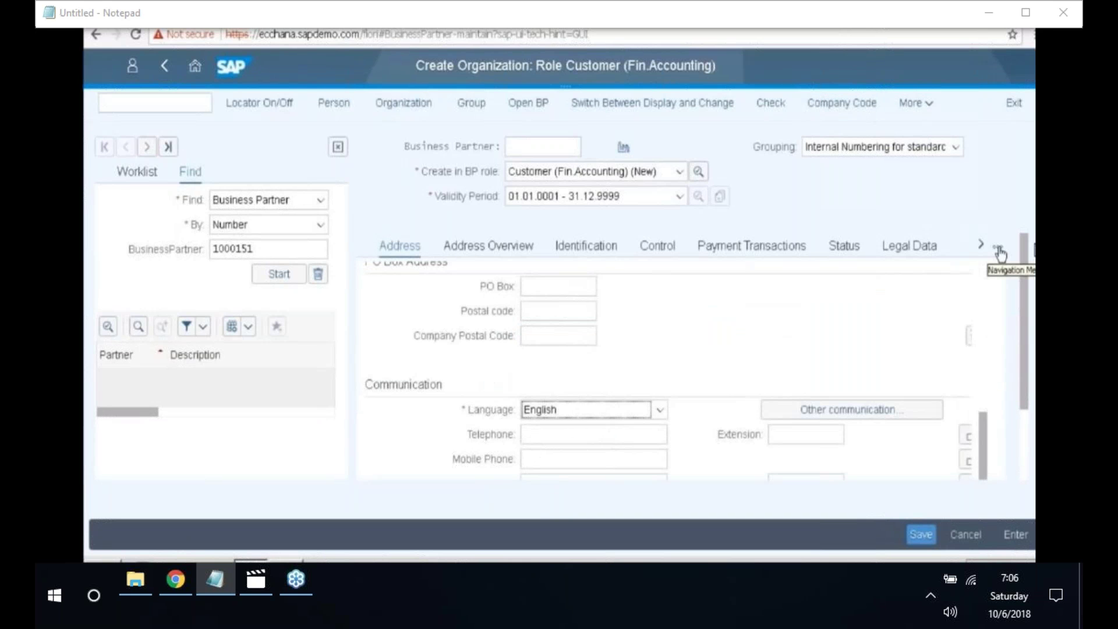
click(999, 252)
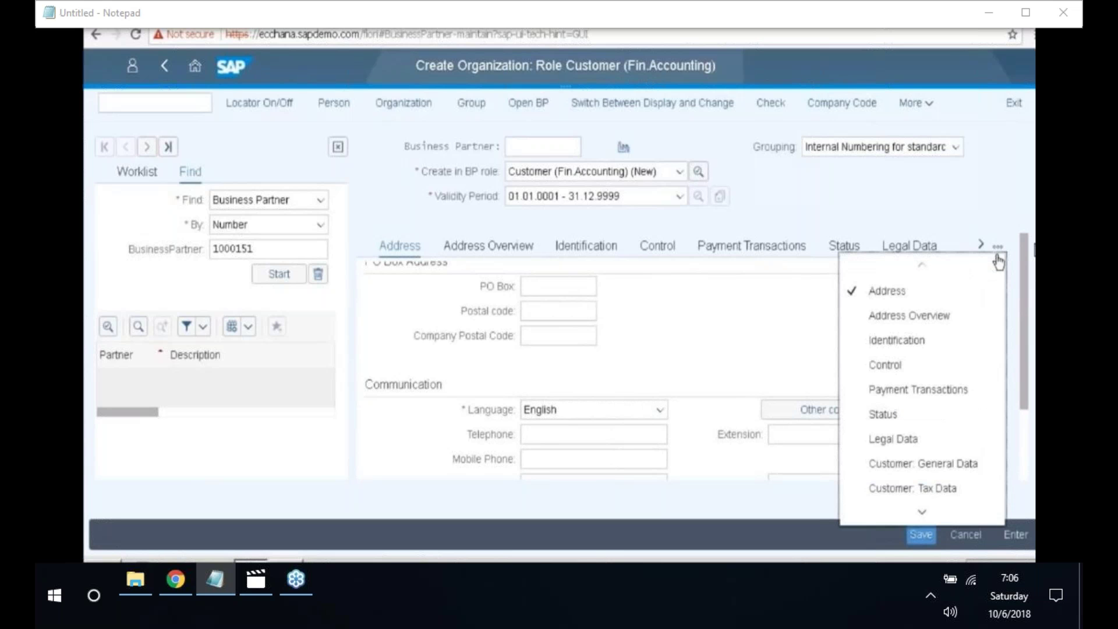
click(925, 469)
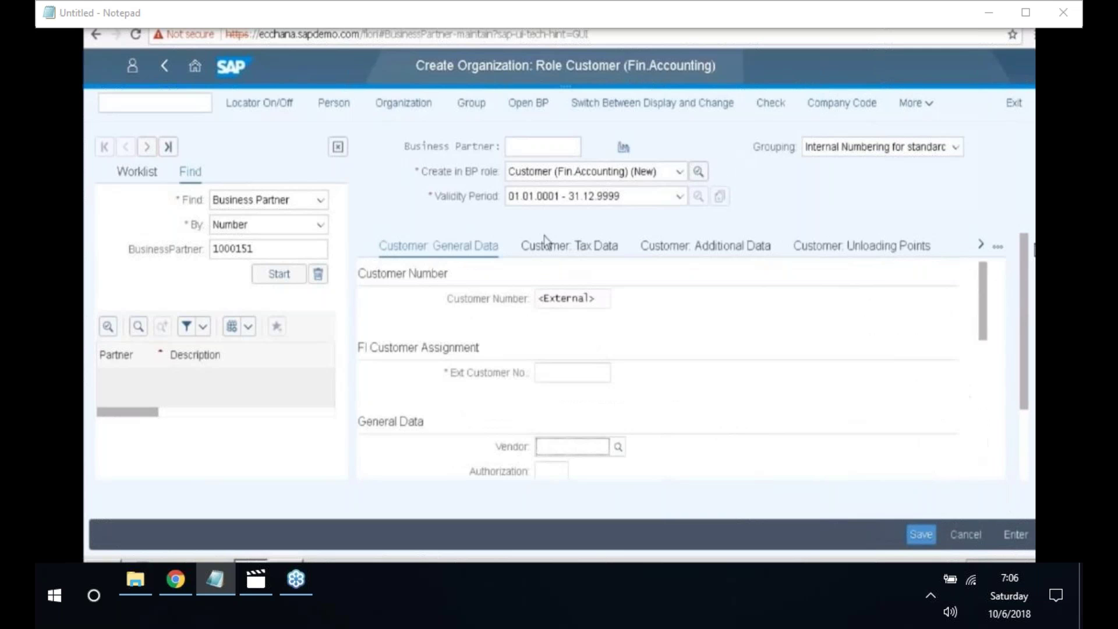
click(562, 447)
click(568, 373)
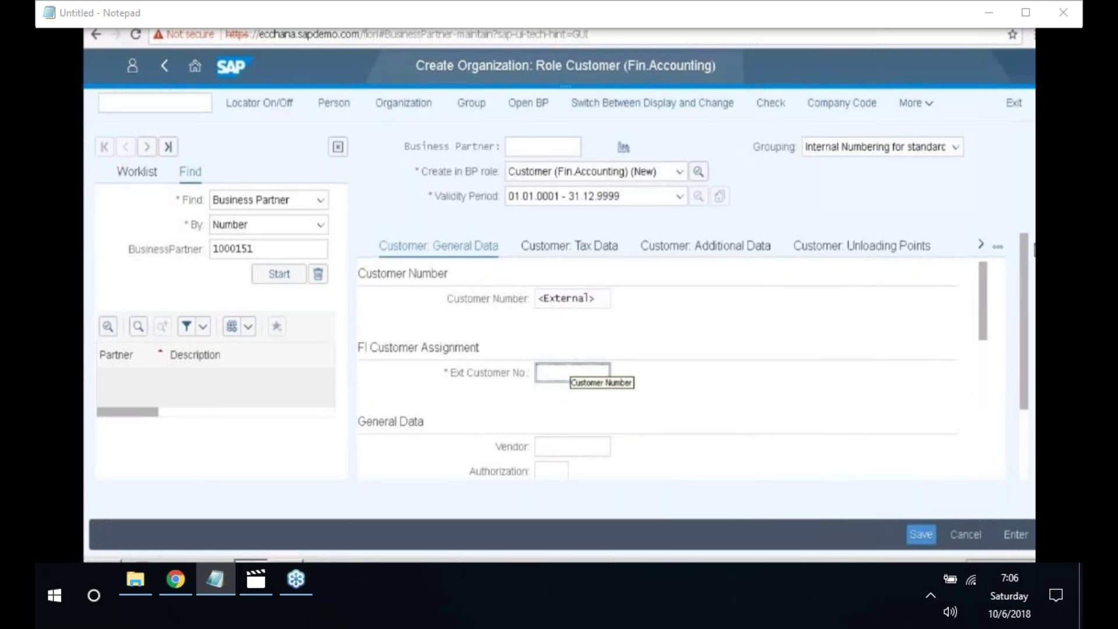
text(200)
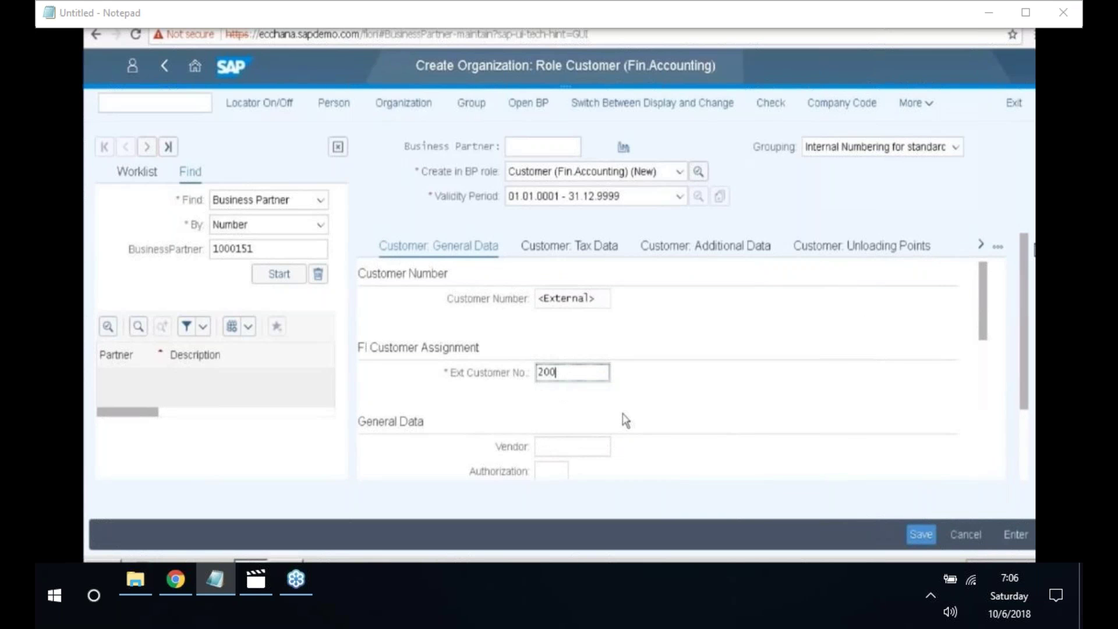
text(4)
key(Return)
- Save the partner and select the new partner number 1000200 from the confirmation
click(922, 537)
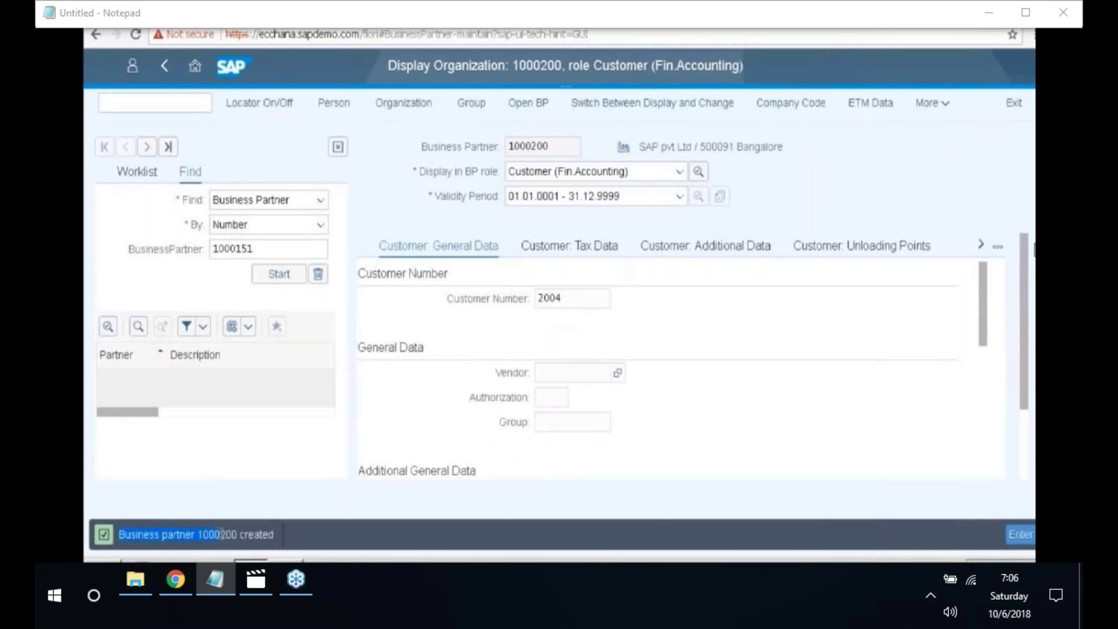
drag(221, 533, 272, 535)
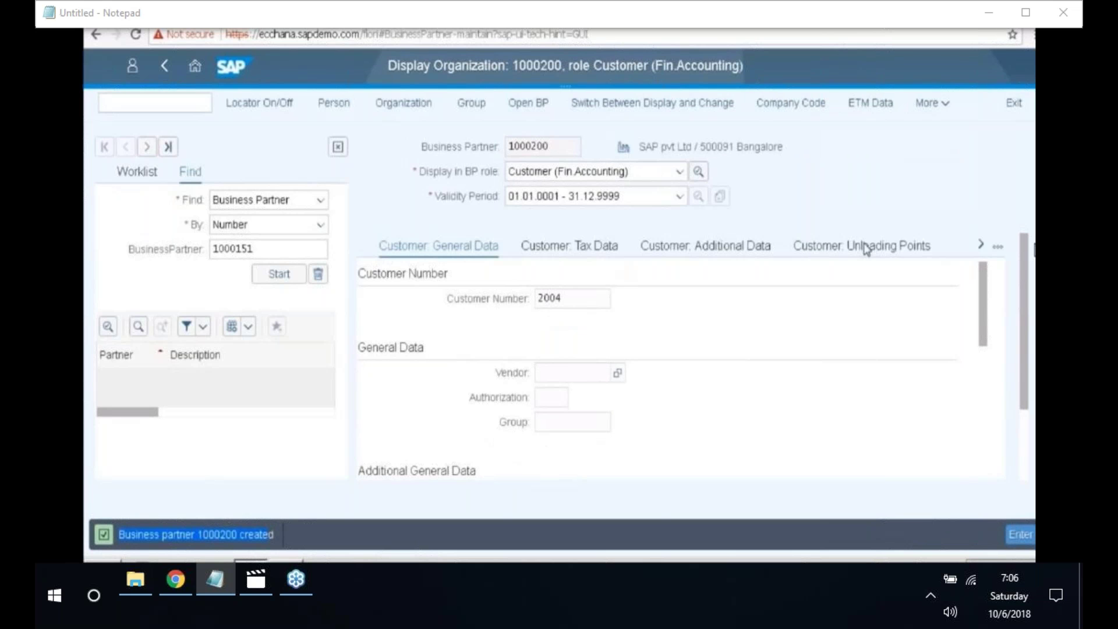
click(844, 32)
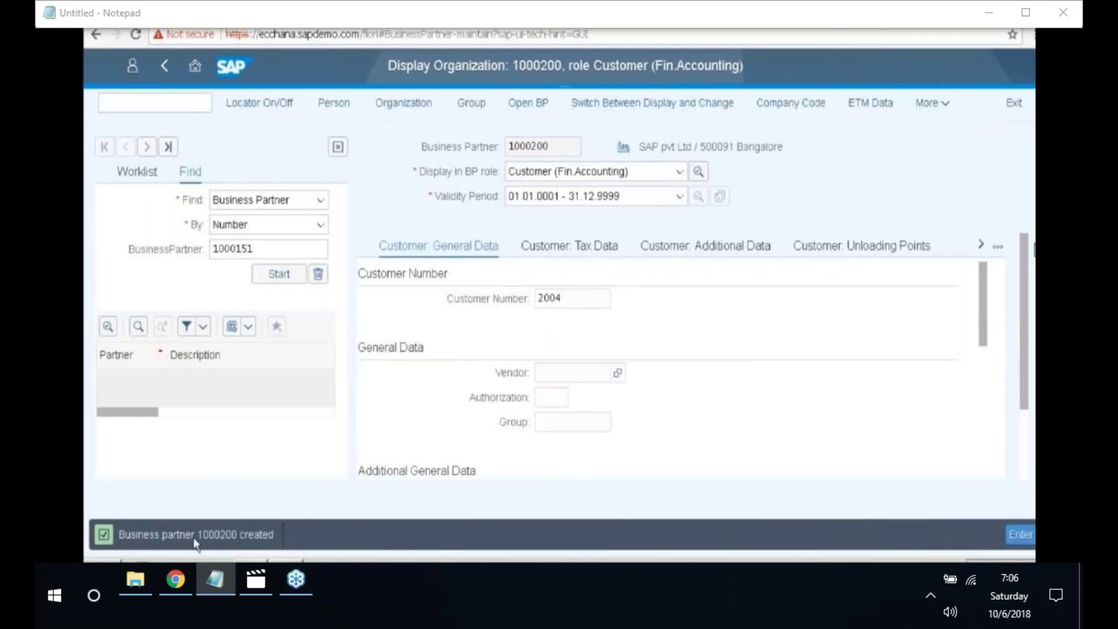
drag(196, 534, 242, 531)
key(ctrl+c)
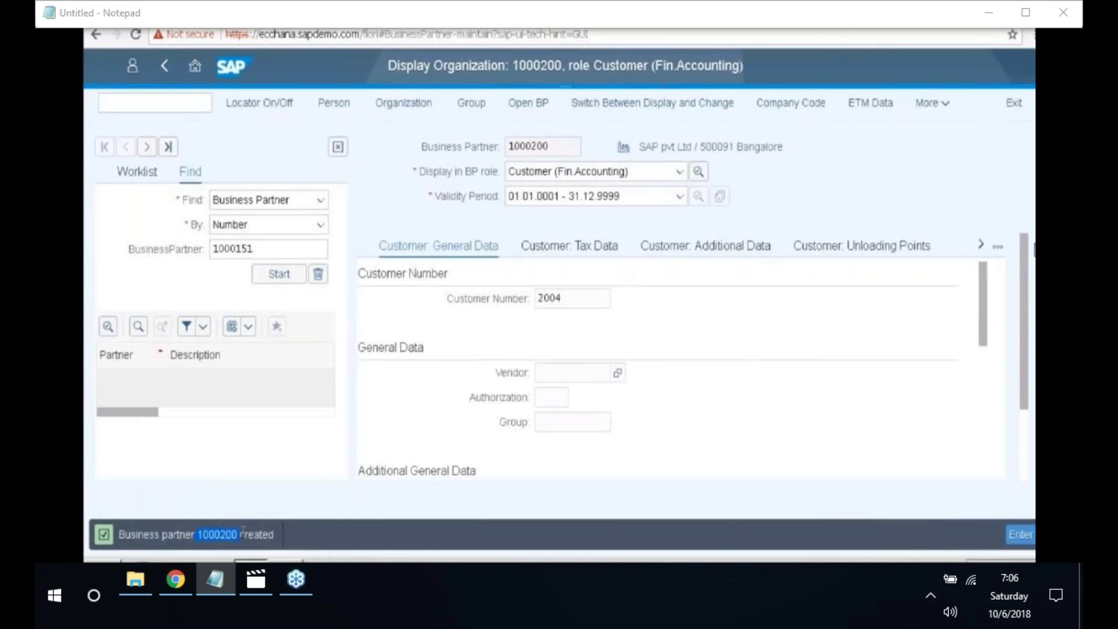
- Record 'Business partner - 1000200' and 'External customer no : 2004' in a new Notepad, then minimise it
click(103, 568)
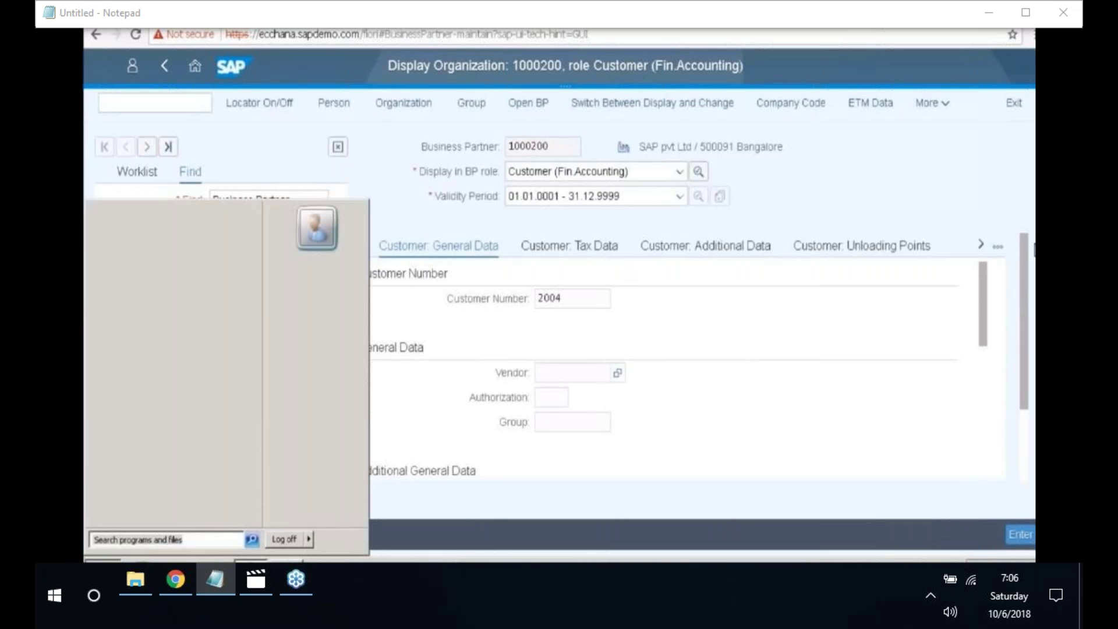
click(138, 242)
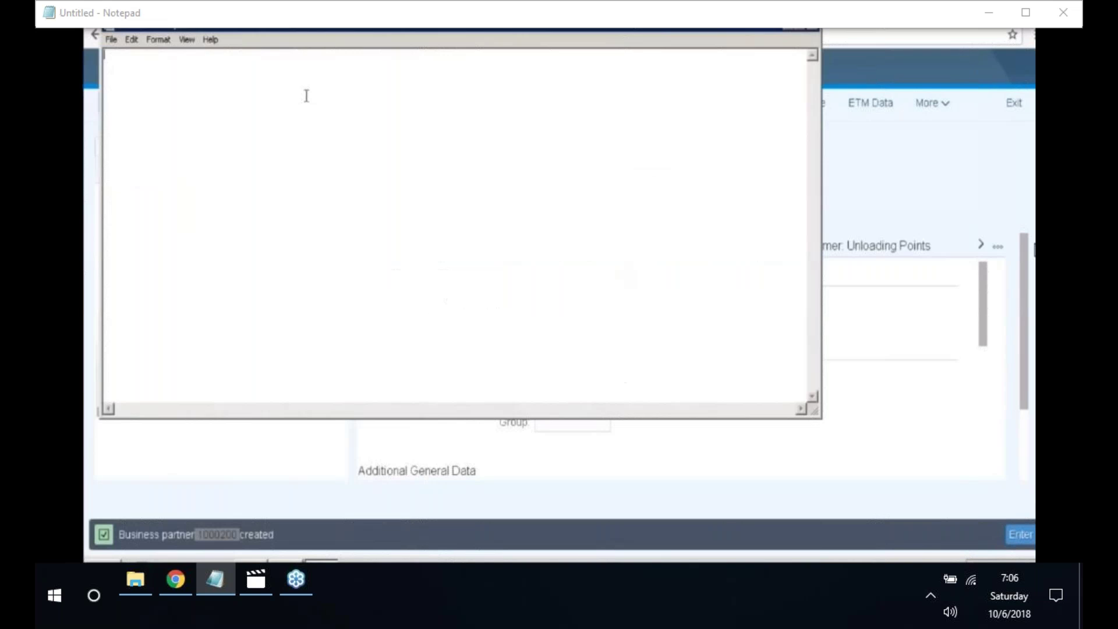
text(Business partner)
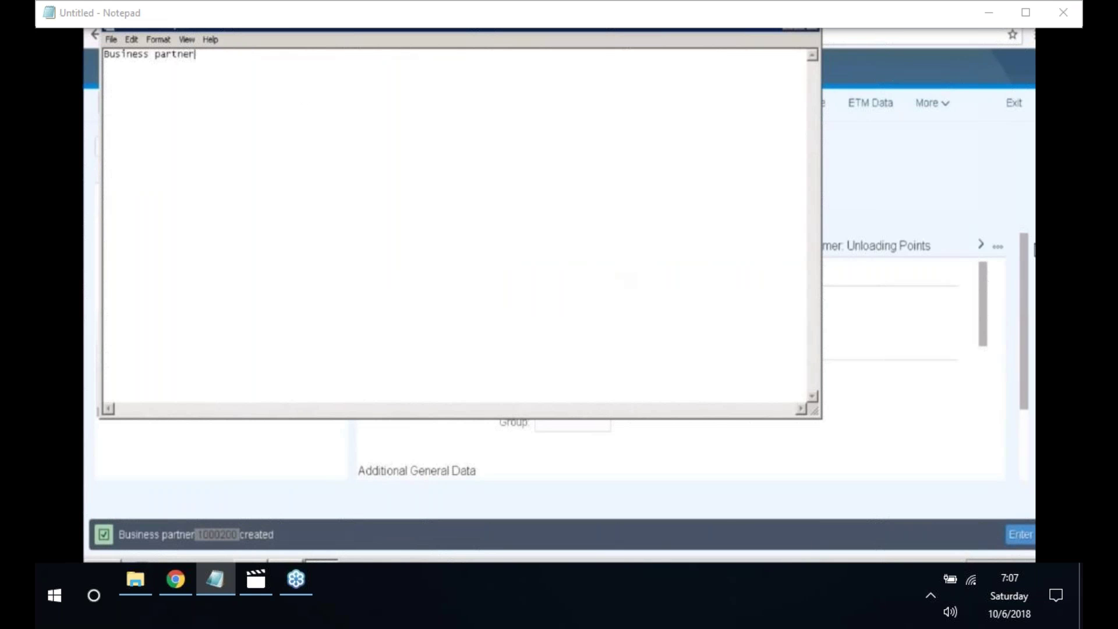
text( -)
key(ctrl+v)
key(Return)
key(Return)
text(External )
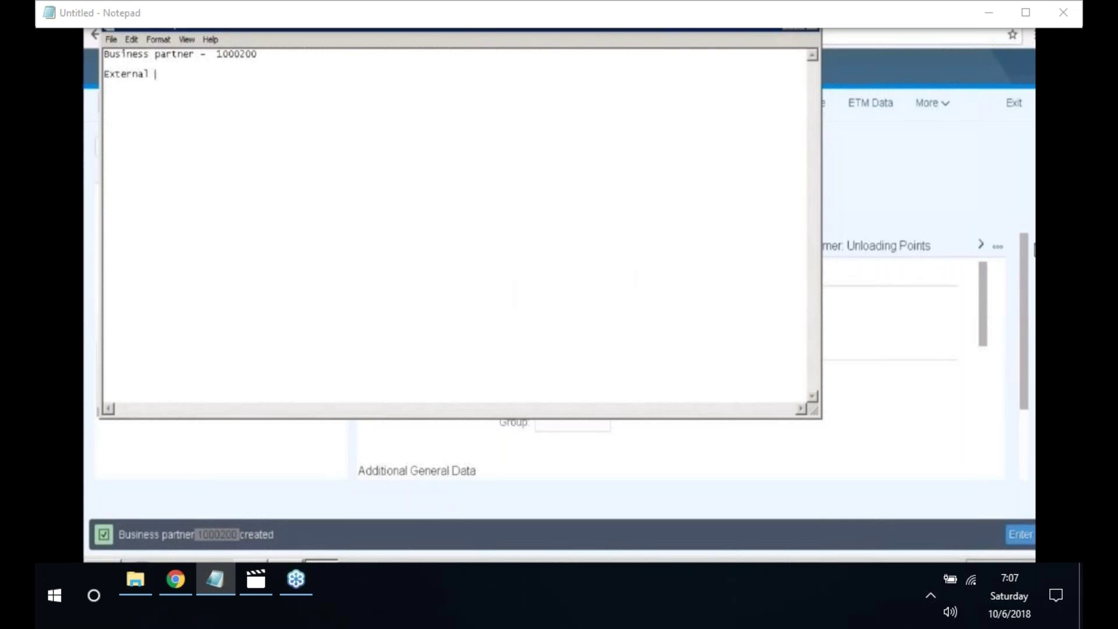
text(customer no : 2004)
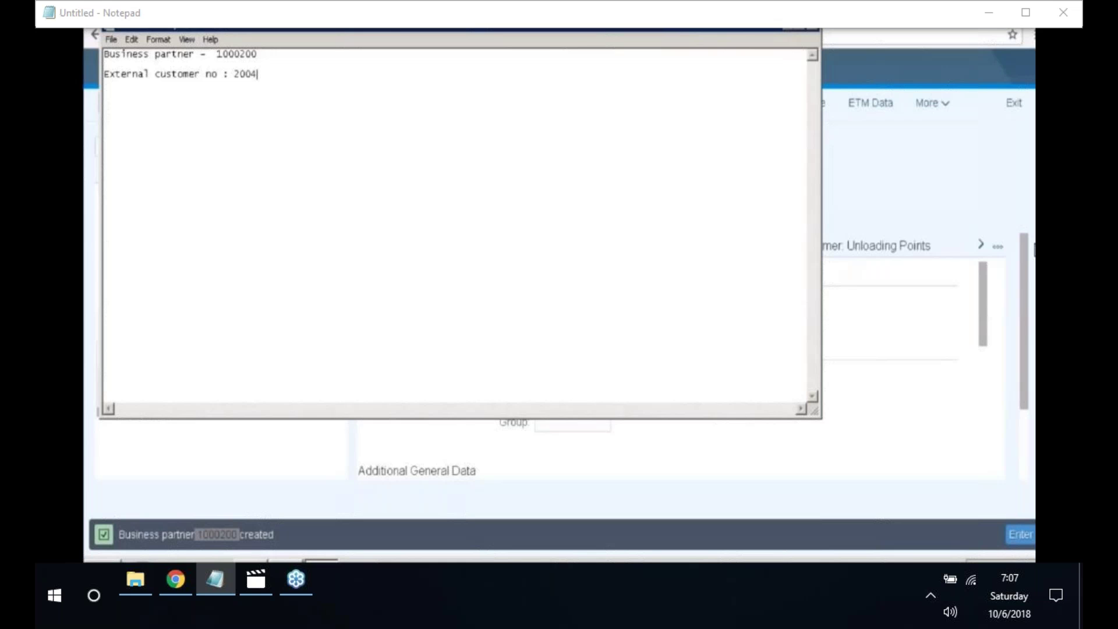
click(787, 25)
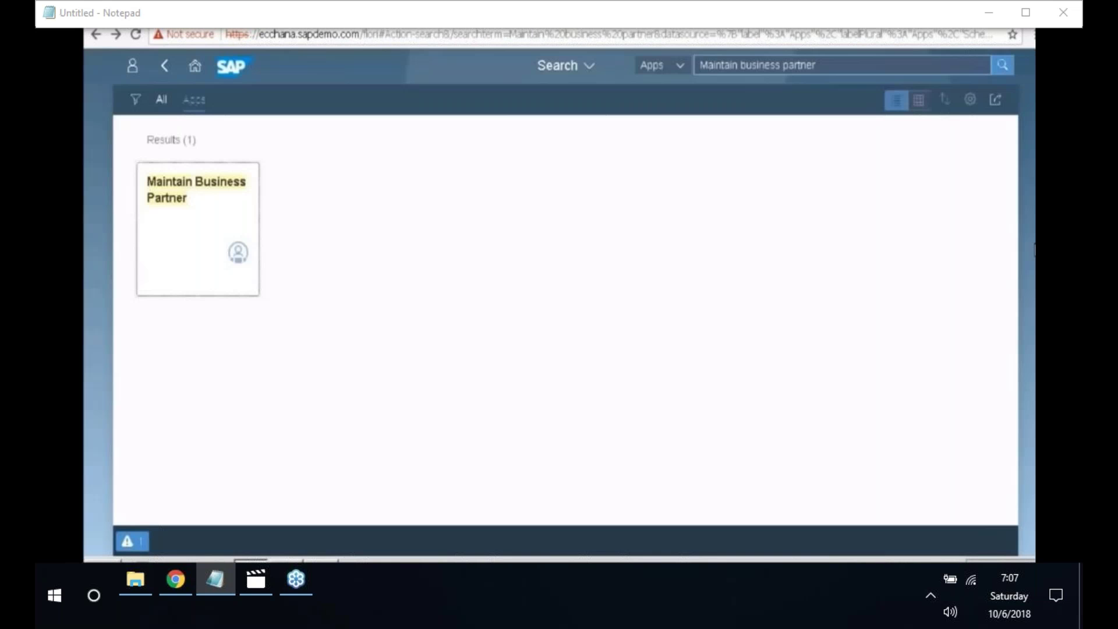
- Search the launchpad for 'Create outgoing invoices' and launch the Create Outgoing Invoices app
key(BackSpace)
key(BackSpace)
key(BackSpace)
key(BackSpace)
key(BackSpace)
key(BackSpace)
key(BackSpace)
key(BackSpace)
key(BackSpace)
key(BackSpace)
key(BackSpace)
key(BackSpace)
key(BackSpace)
key(BackSpace)
key(BackSpace)
key(BackSpace)
key(BackSpace)
key(BackSpace)
key(BackSpace)
key(BackSpace)
key(BackSpace)
key(BackSpace)
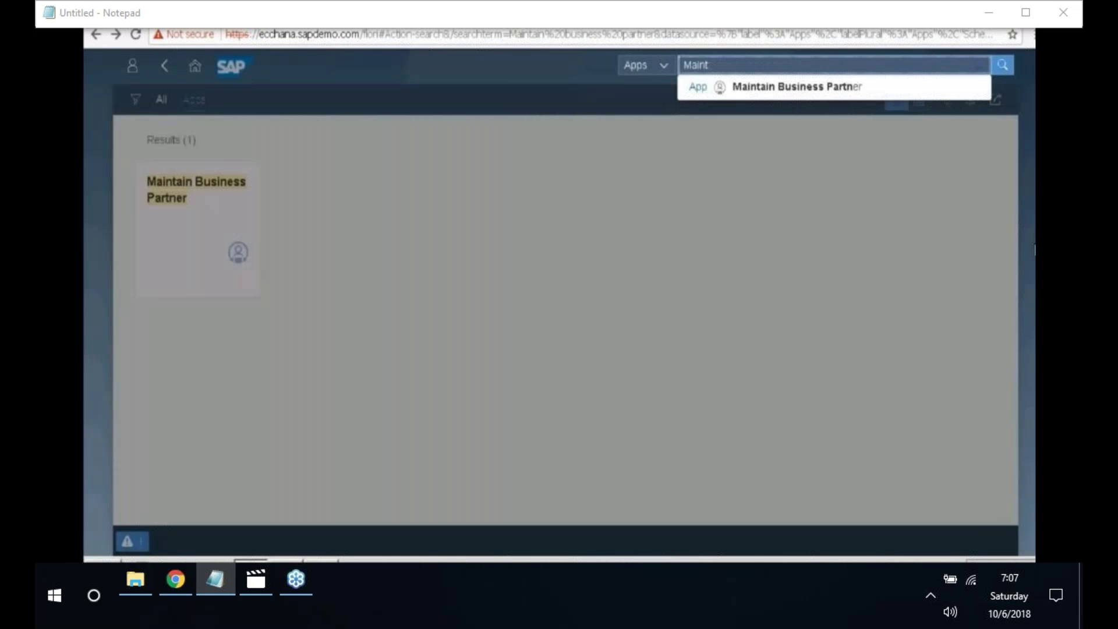
text(C)
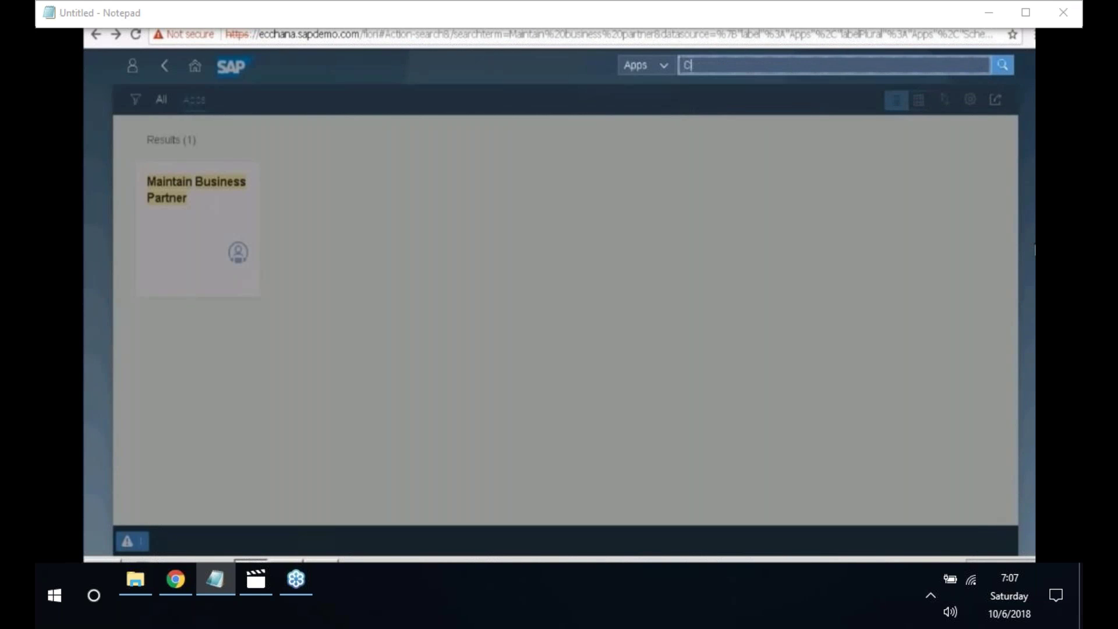
text(reate )
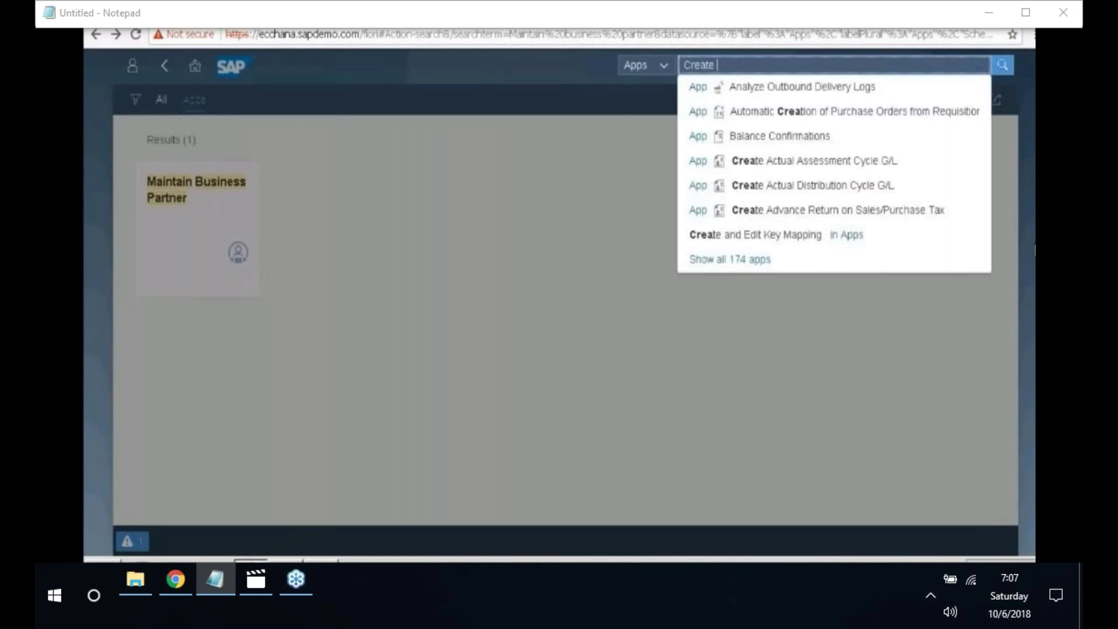
text(outgoing)
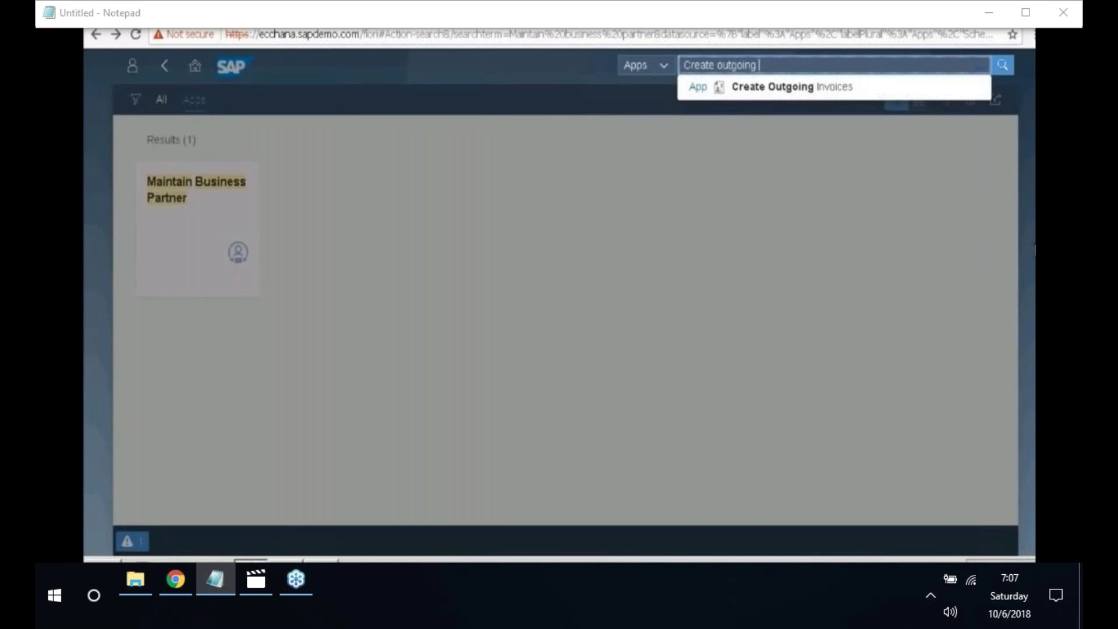
text( invoices)
key(Return)
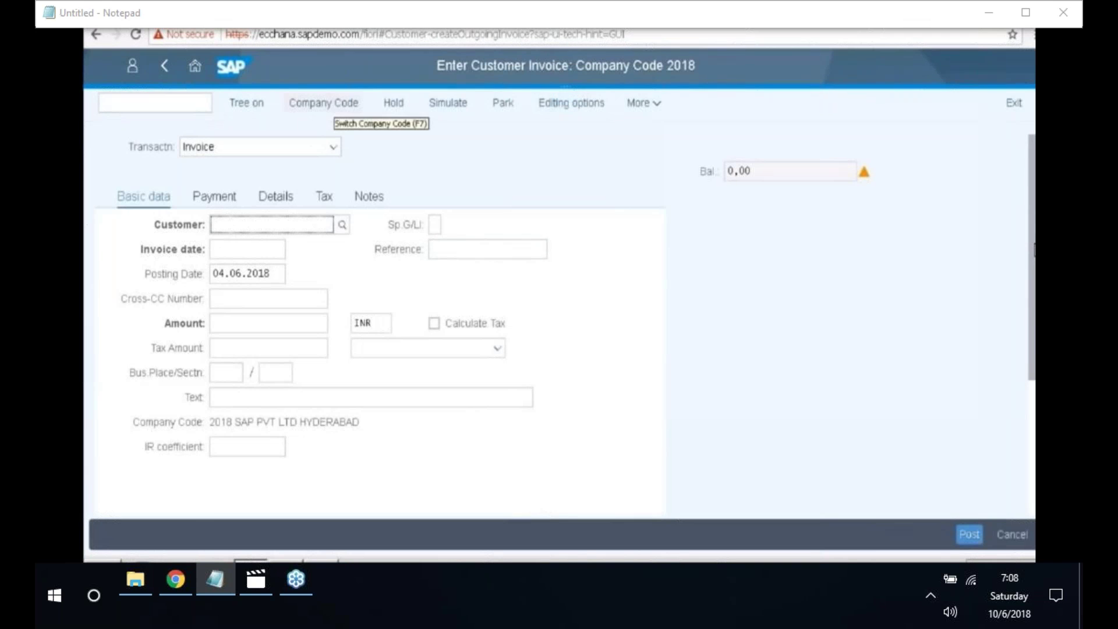
- Keep company code 2018 and enter customer 2004, taken from the notes
click(334, 105)
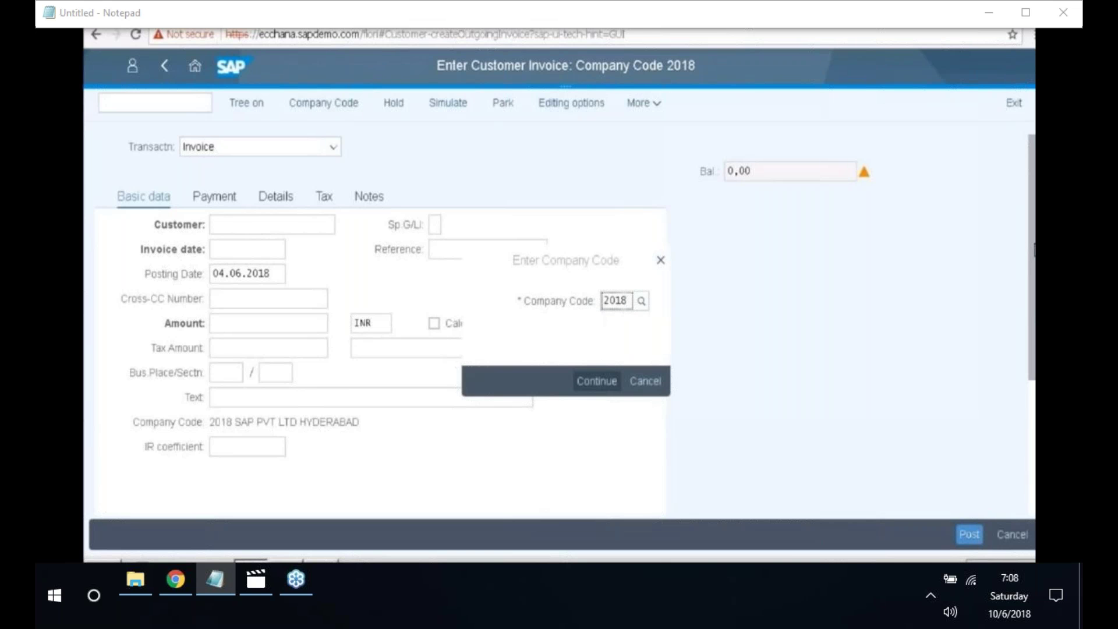
click(594, 382)
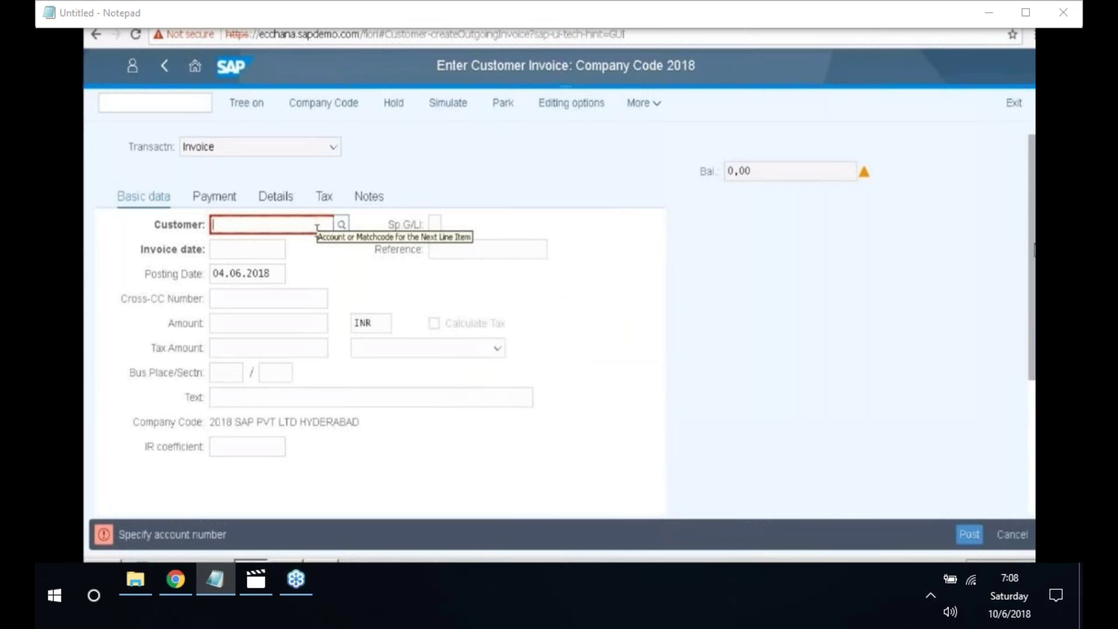
click(321, 562)
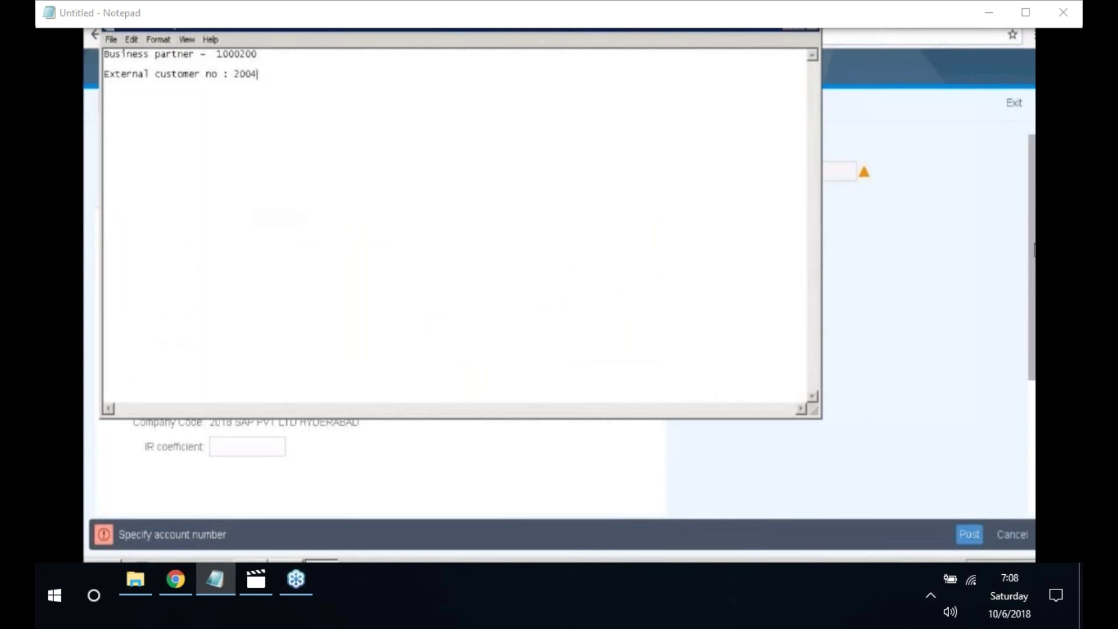
click(299, 432)
text(2004)
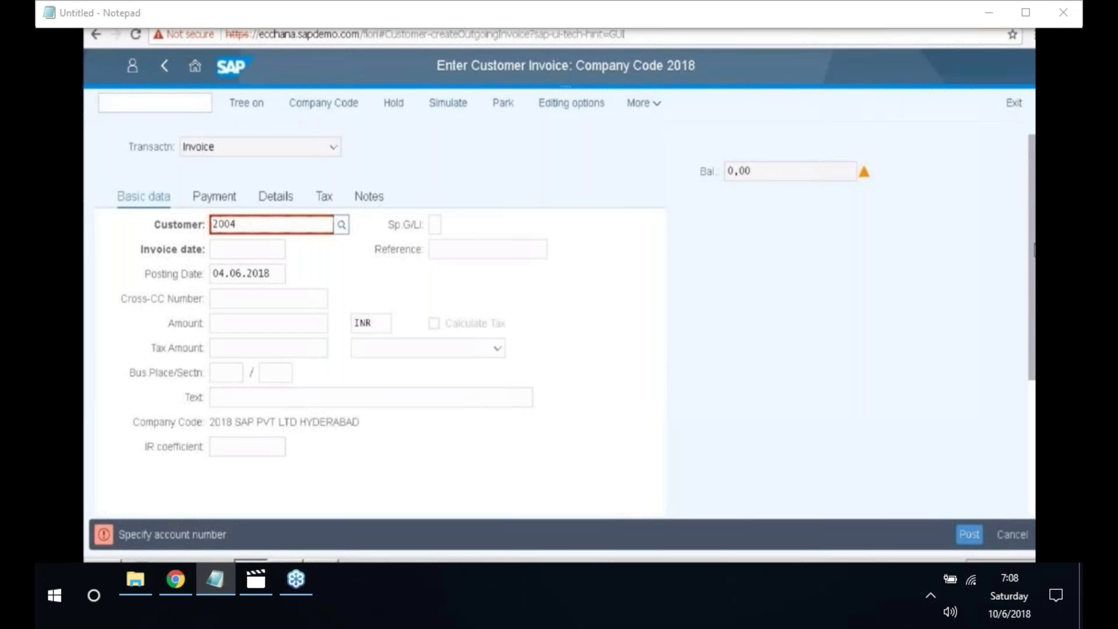
key(Return)
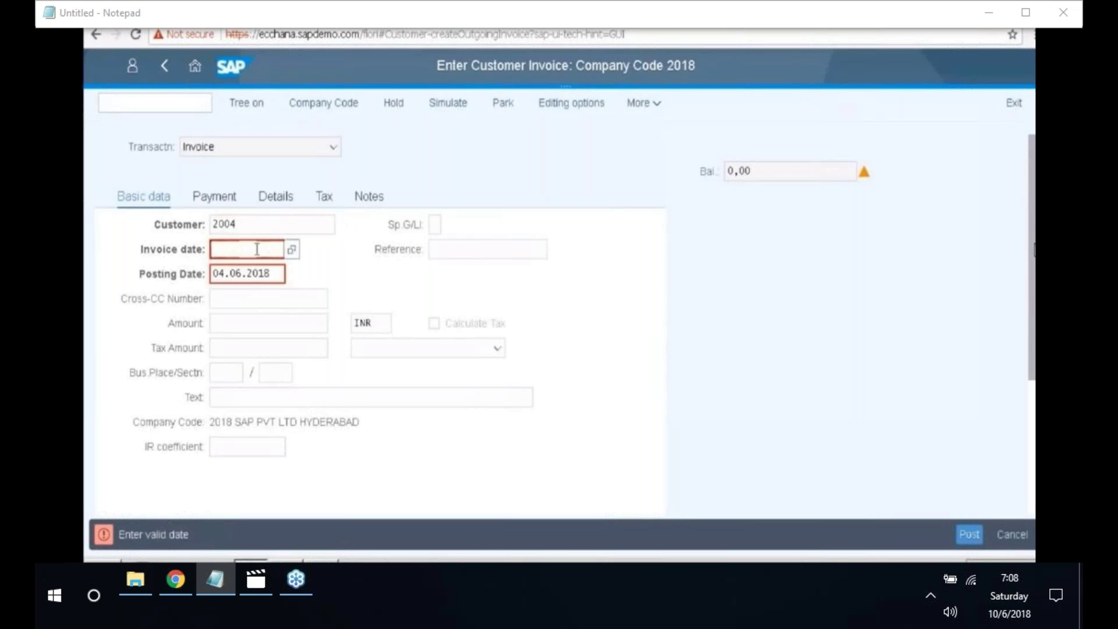
- Set the invoice date to 04.06.2018 from the calendar and validate the header
click(396, 376)
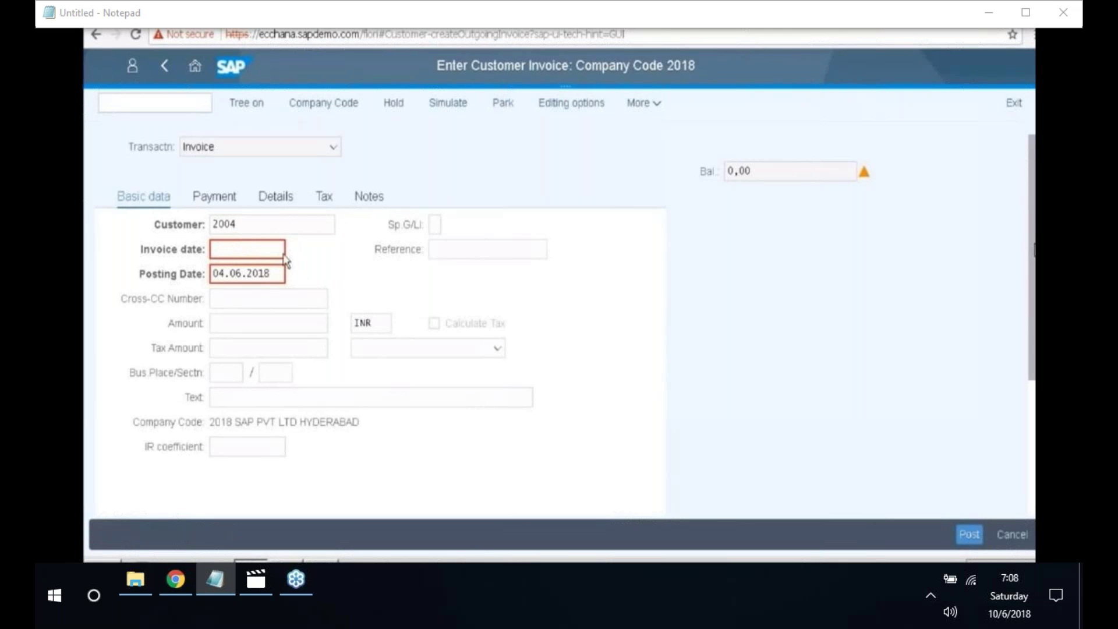
click(284, 259)
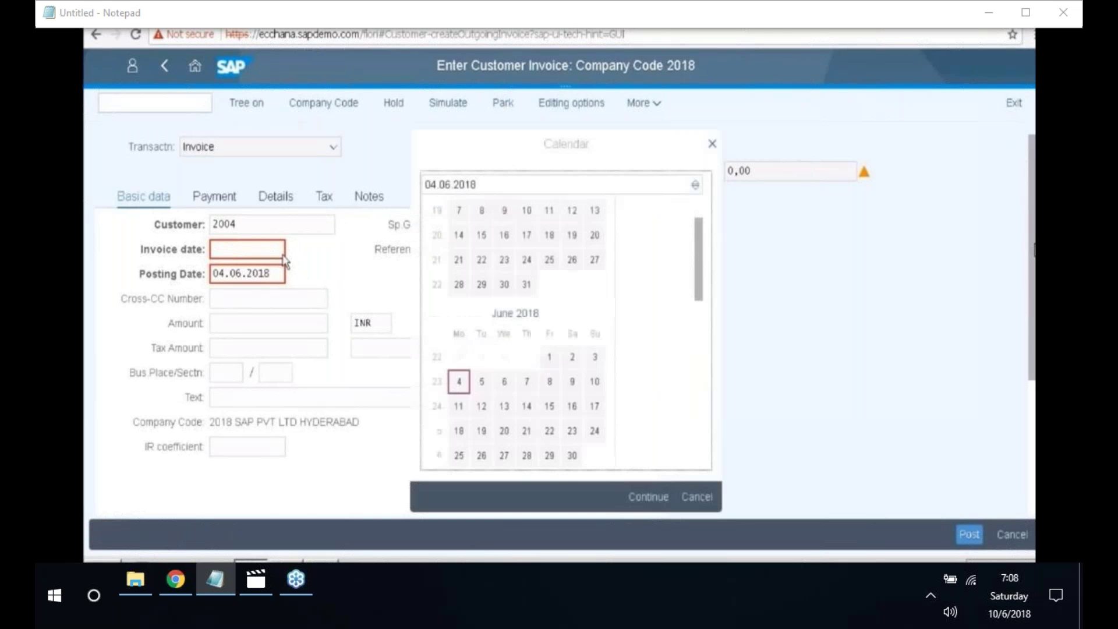
click(459, 389)
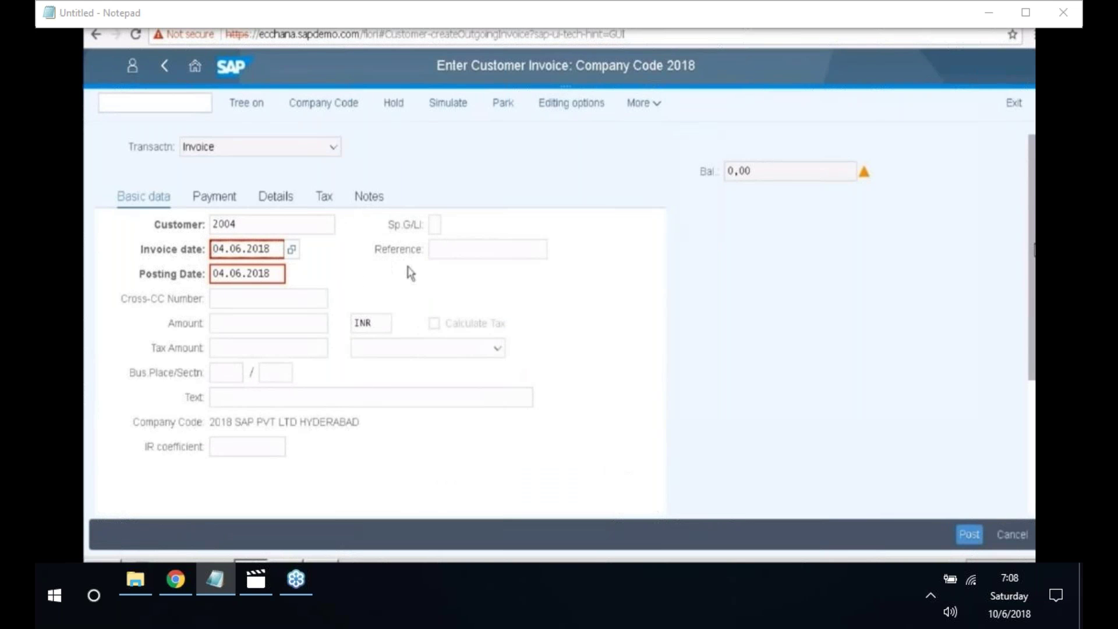
key(Return)
- Enter invoice amount 100000 and header text 'Customer invoice'
click(280, 328)
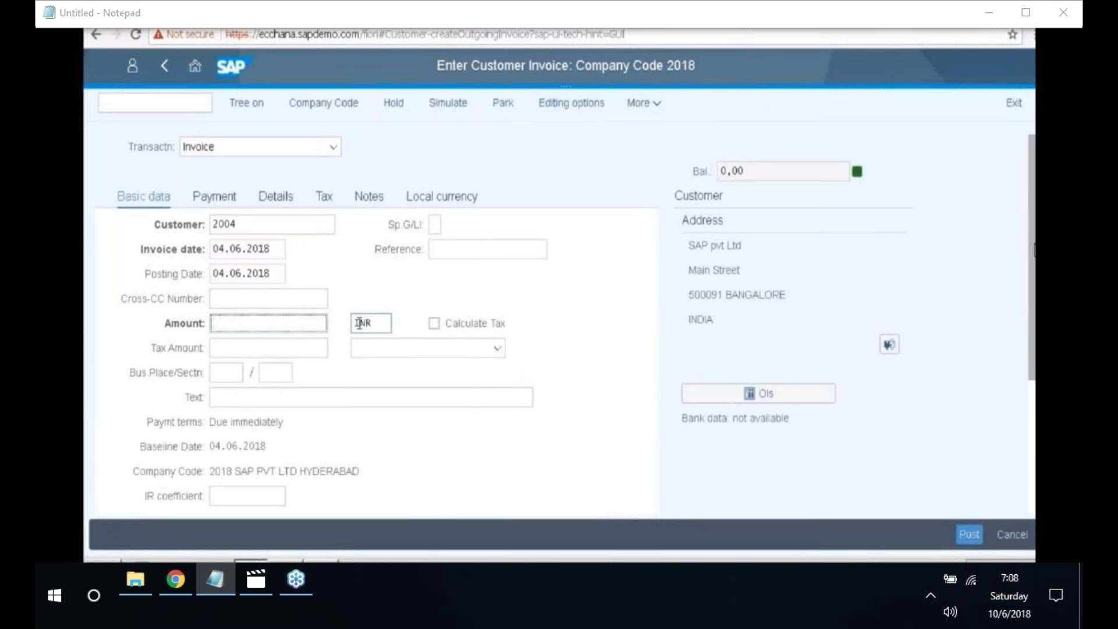
text(10000)
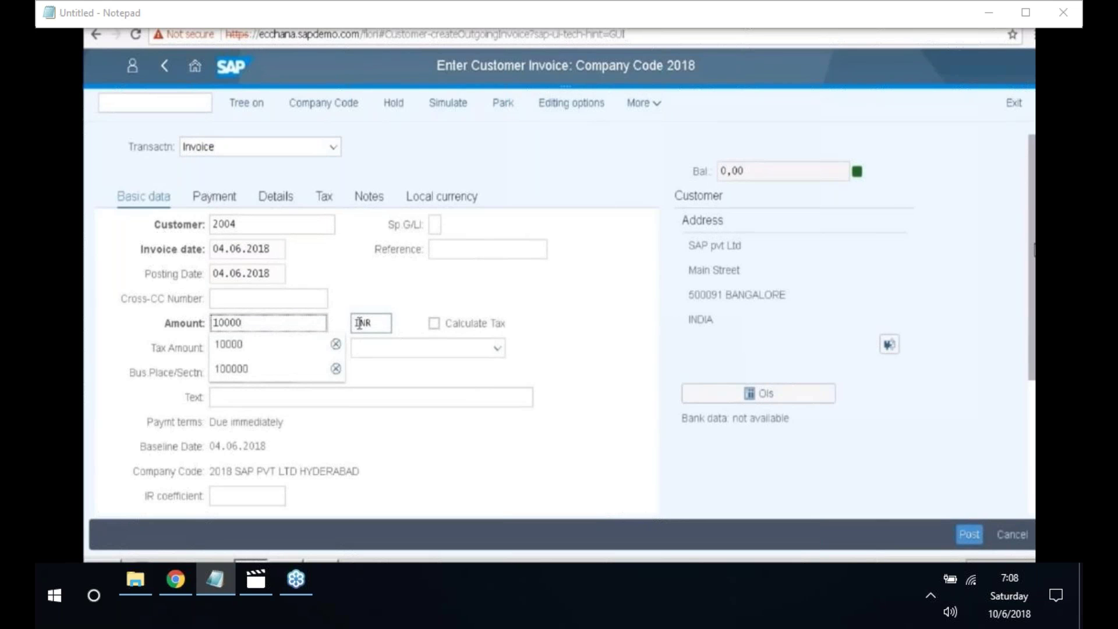
text(0)
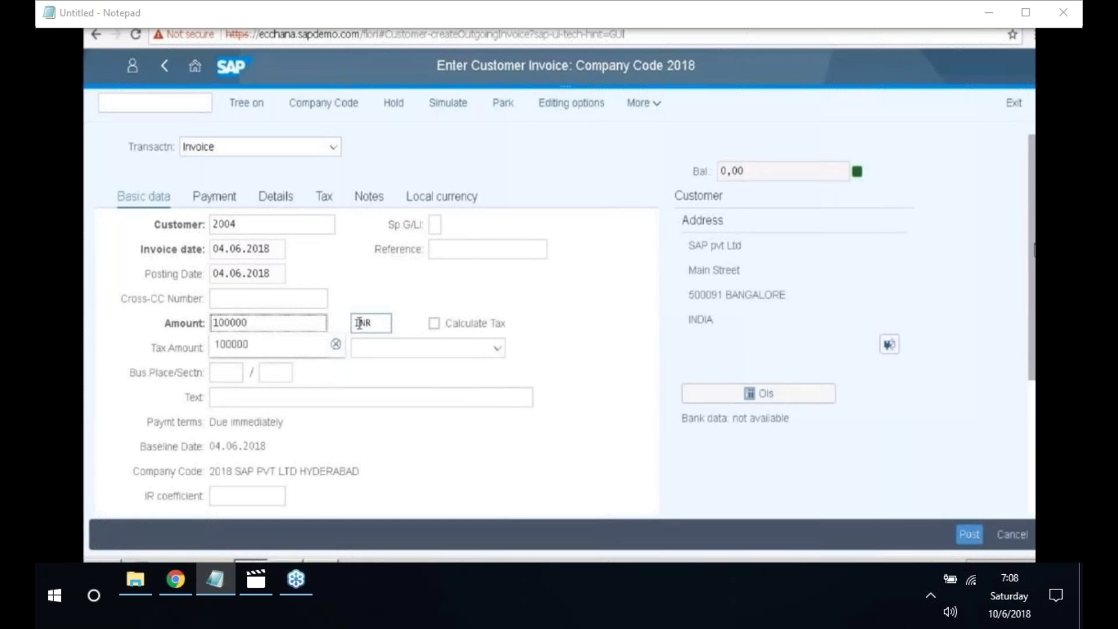
scroll(454, 379, down, 1)
scroll(547, 326, down, 1)
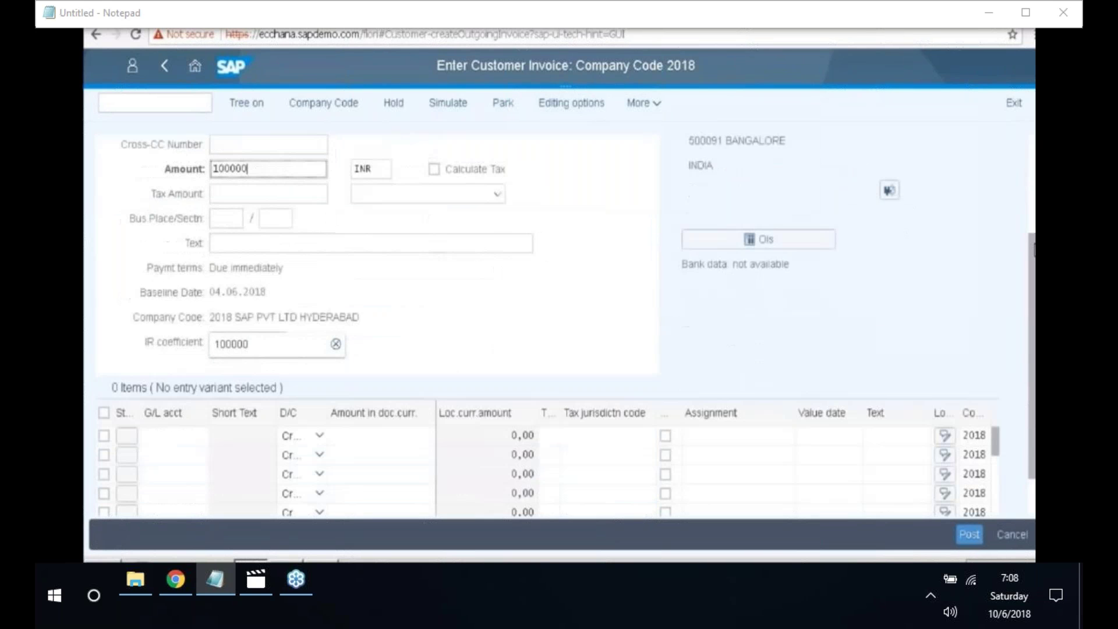
click(218, 242)
text(Customer inv)
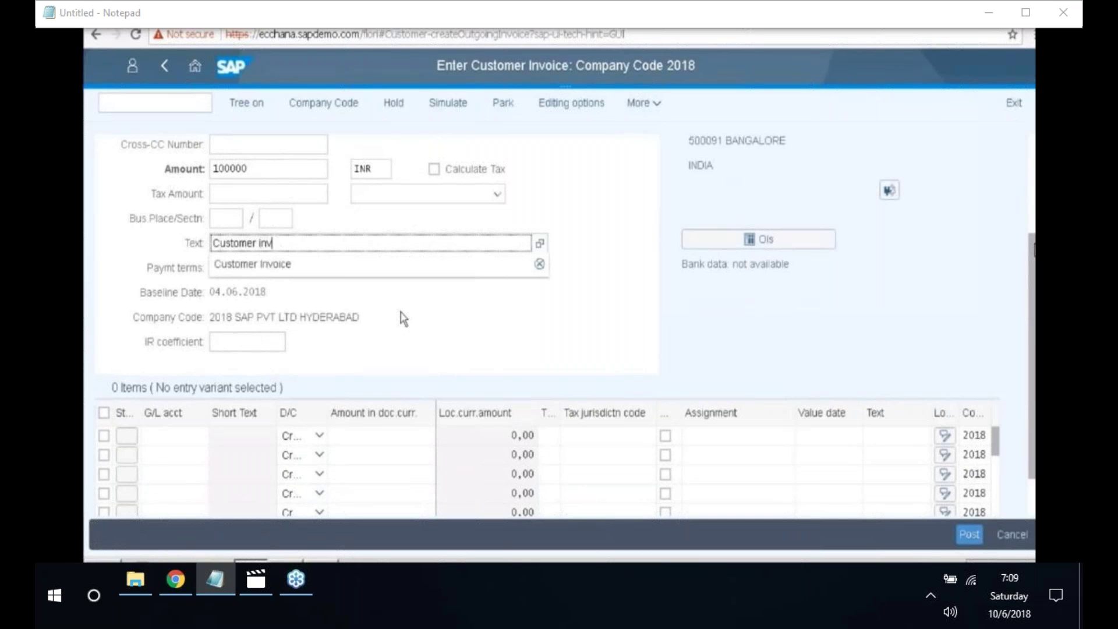
text(oice)
scroll(400, 311, down, 1)
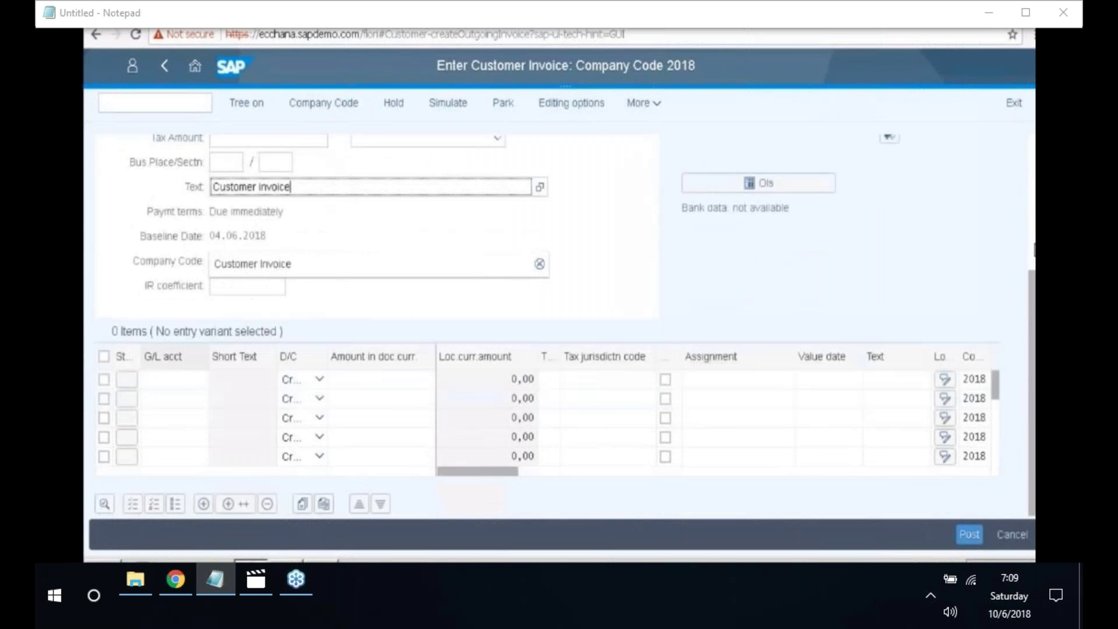
key(Return)
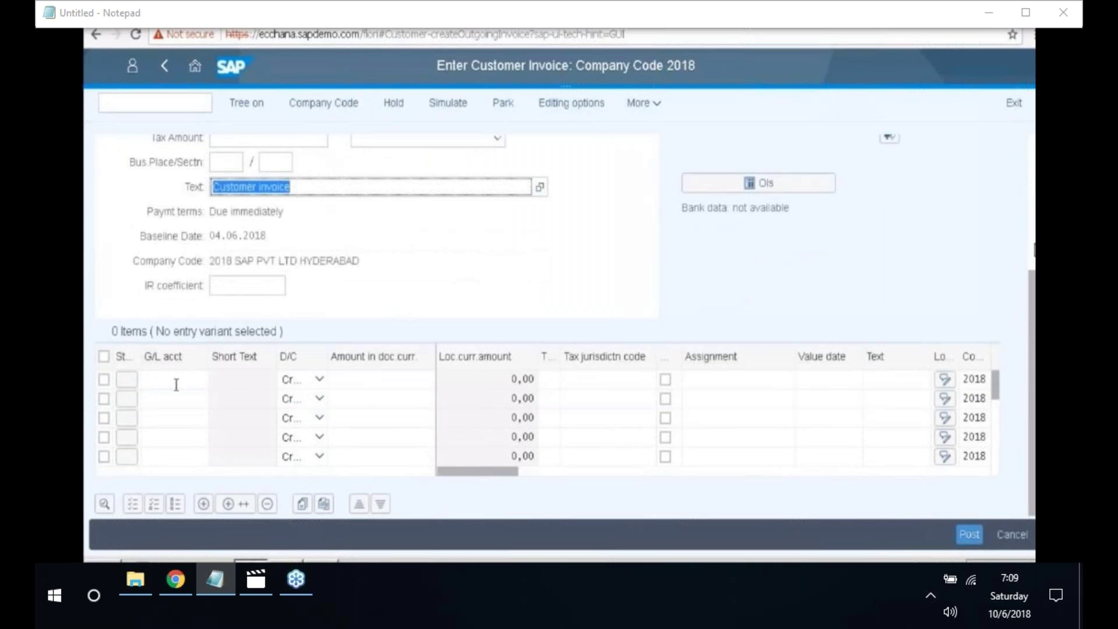
click(176, 385)
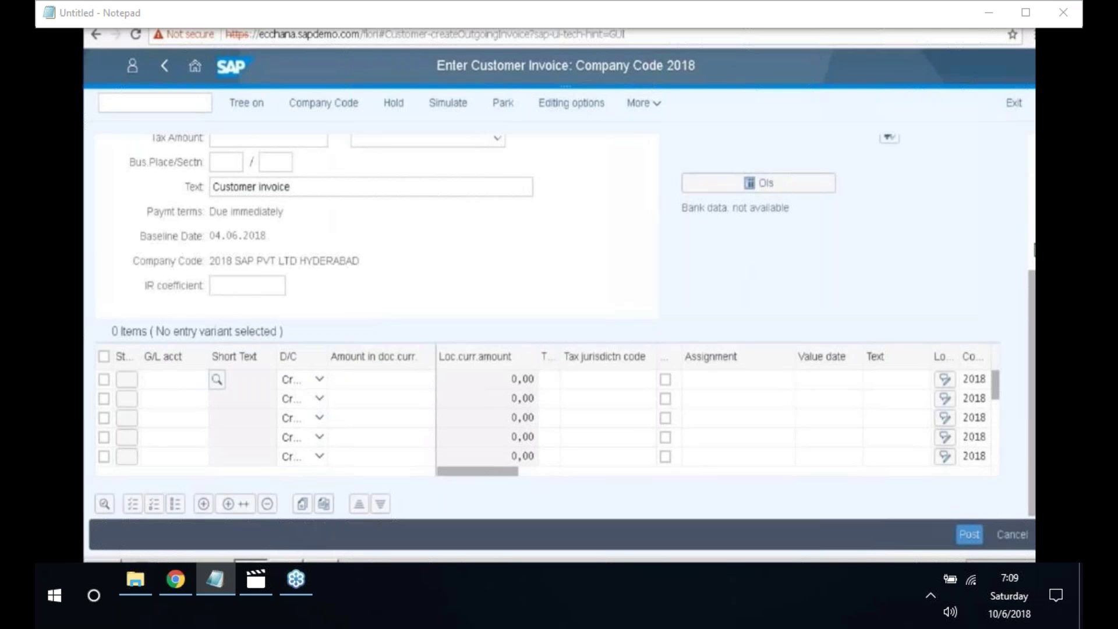
- Add a line item with G/L account 300000 (Sales), amount 100000 and text 'sales'
scroll(307, 371, up, 4)
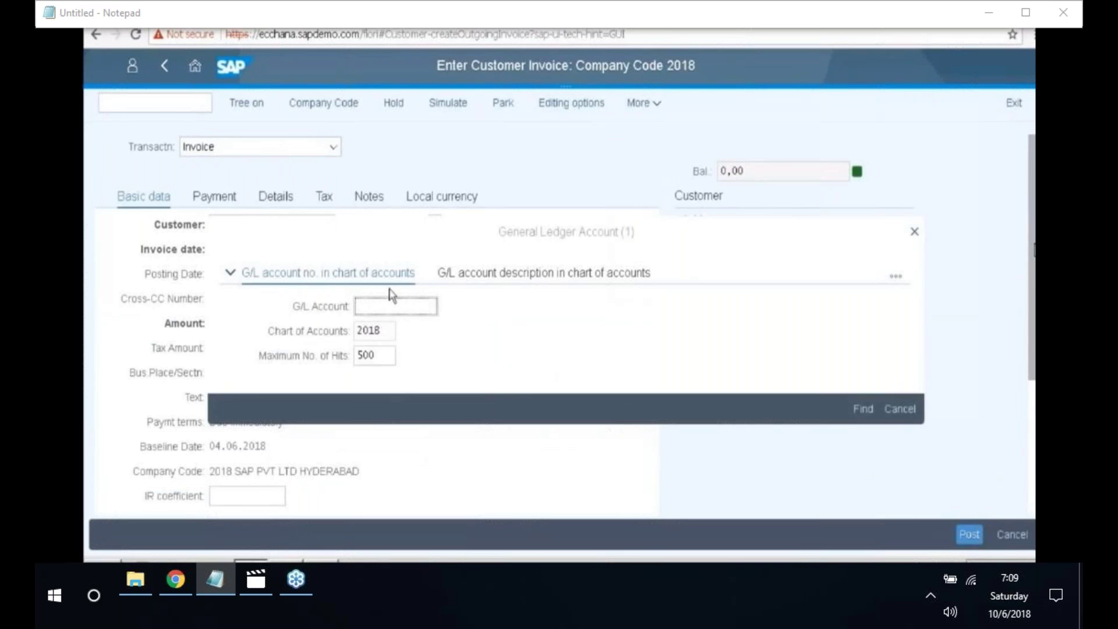
key(Return)
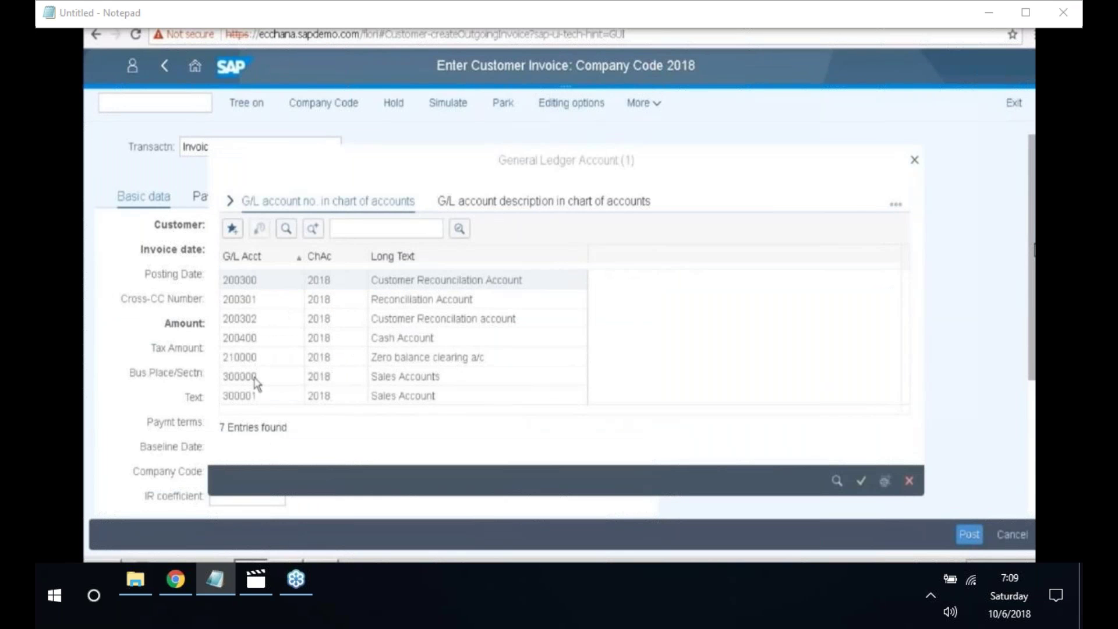
click(255, 380)
double_click(257, 377)
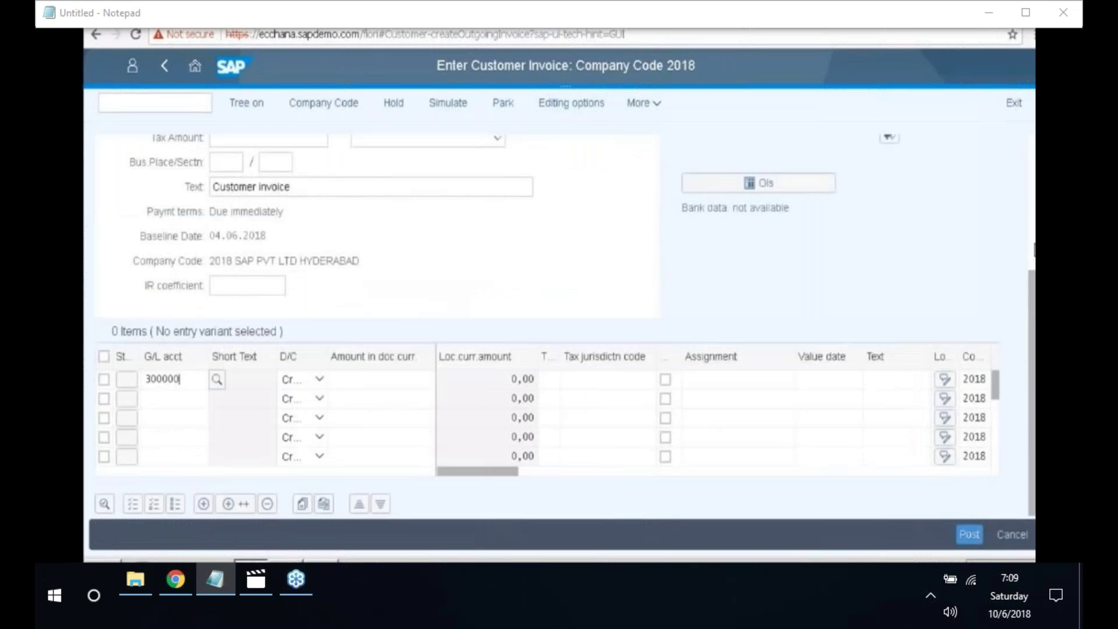
click(402, 379)
text(100000)
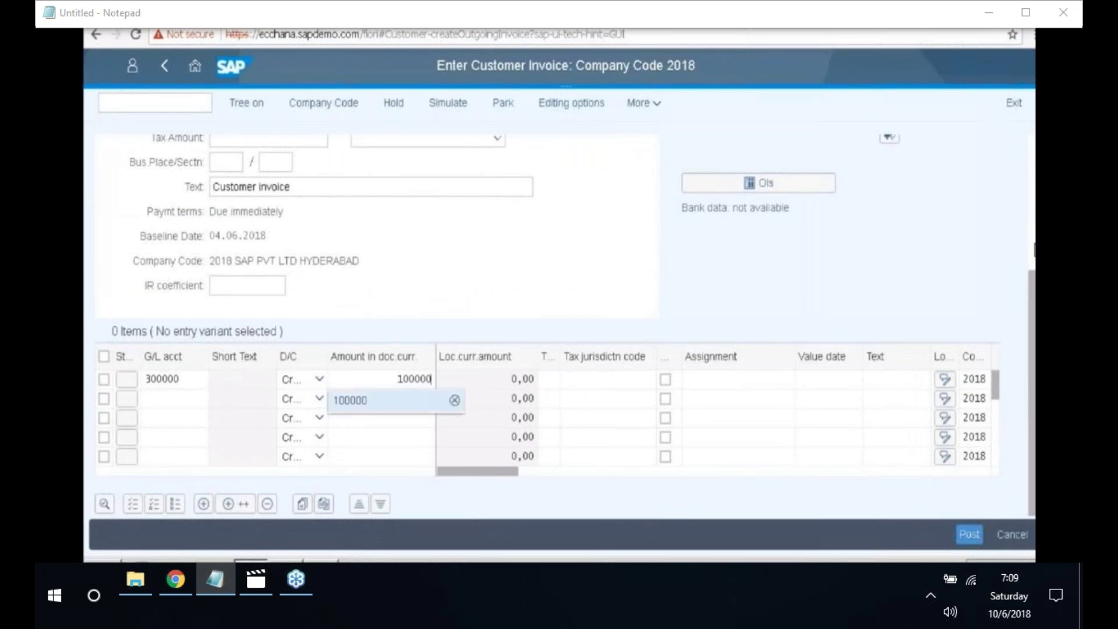
click(871, 380)
text(sales)
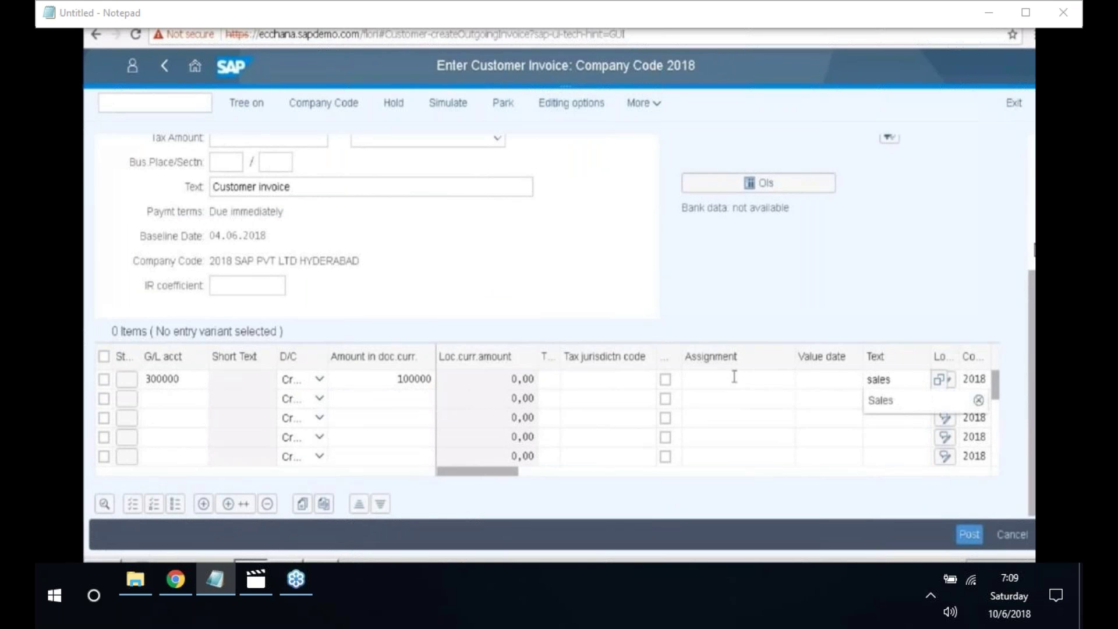
click(670, 322)
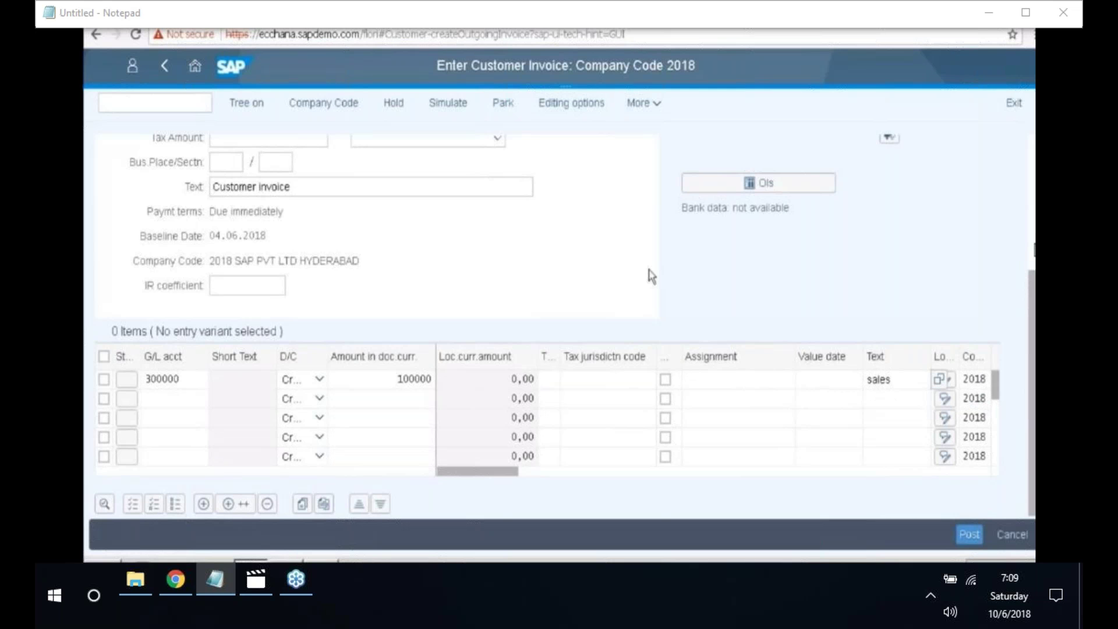
key(Return)
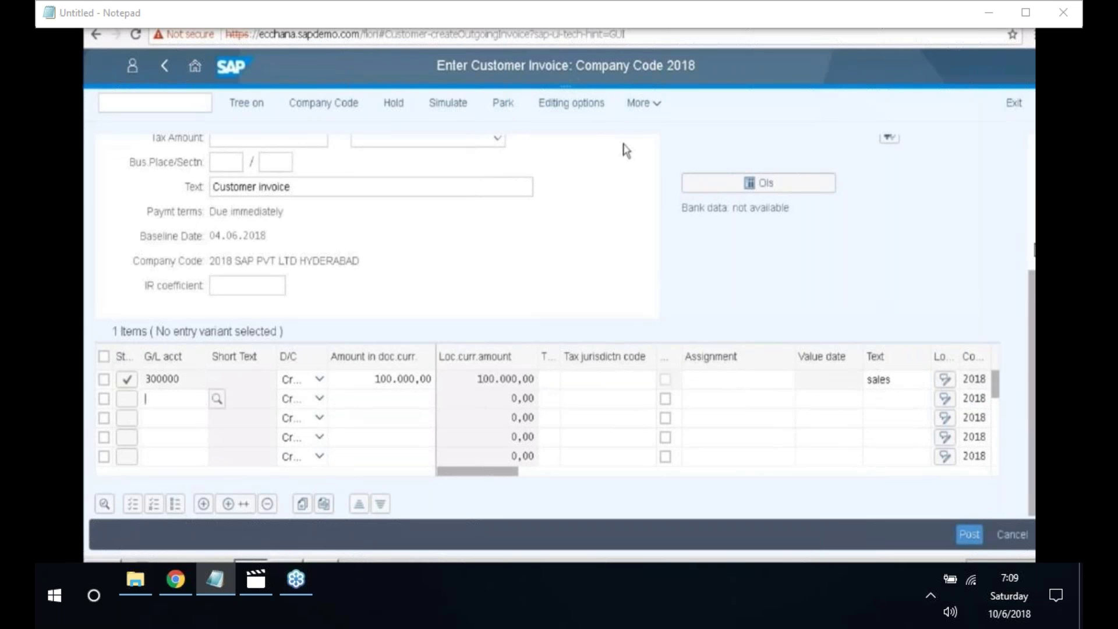
click(652, 107)
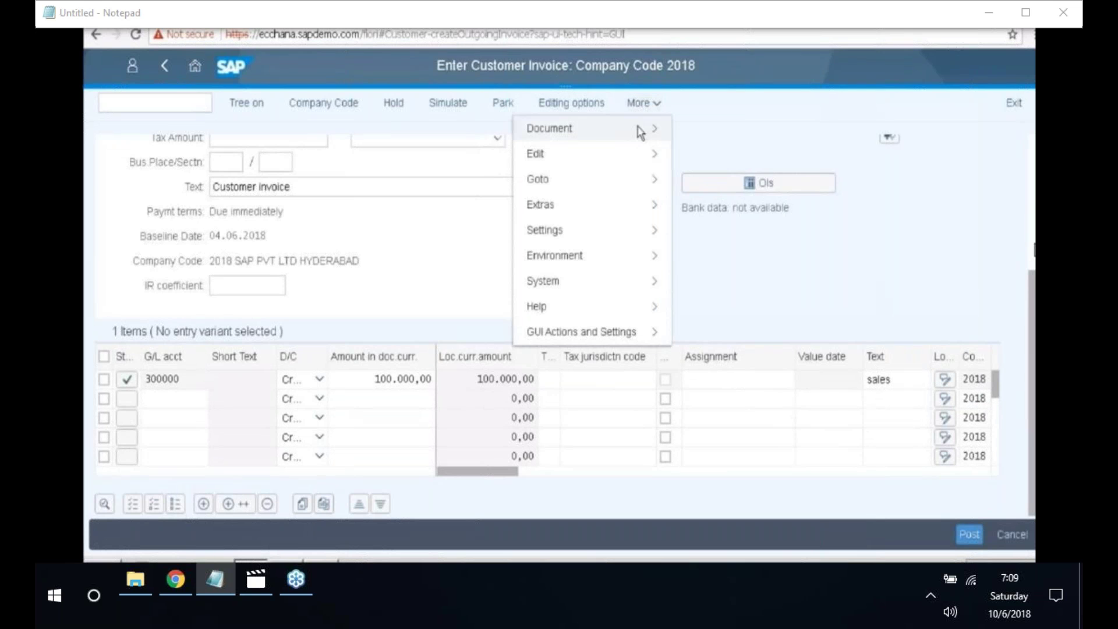
- Simulate the invoice posting and review the customer 2004 and sales 300000 lines
click(641, 132)
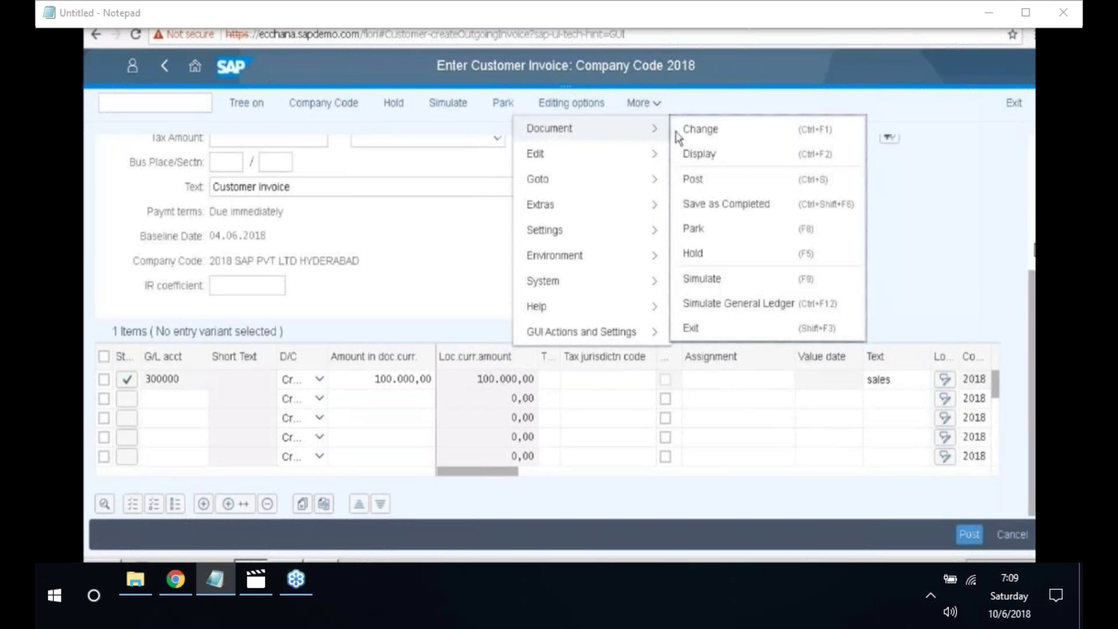
click(719, 282)
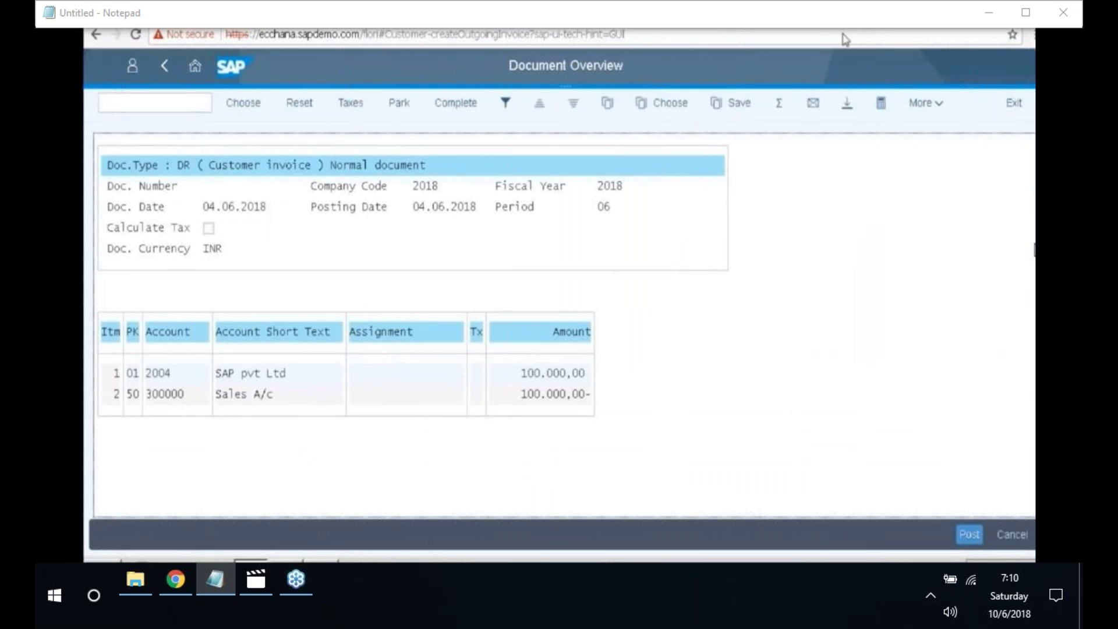
double_click(179, 373)
double_click(161, 392)
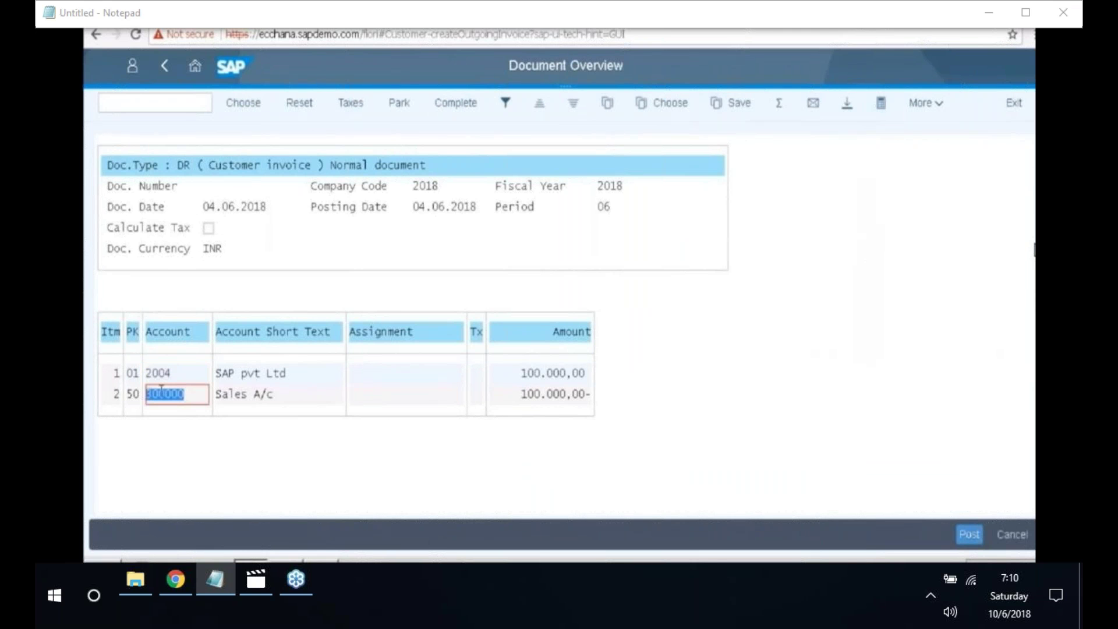
click(159, 372)
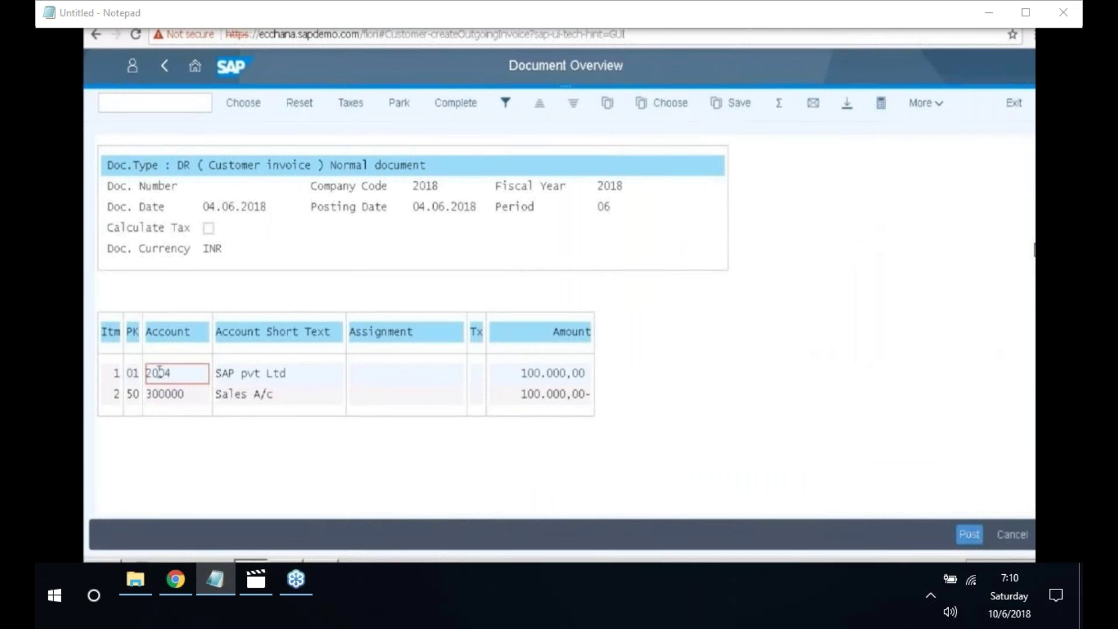
double_click(159, 372)
double_click(141, 394)
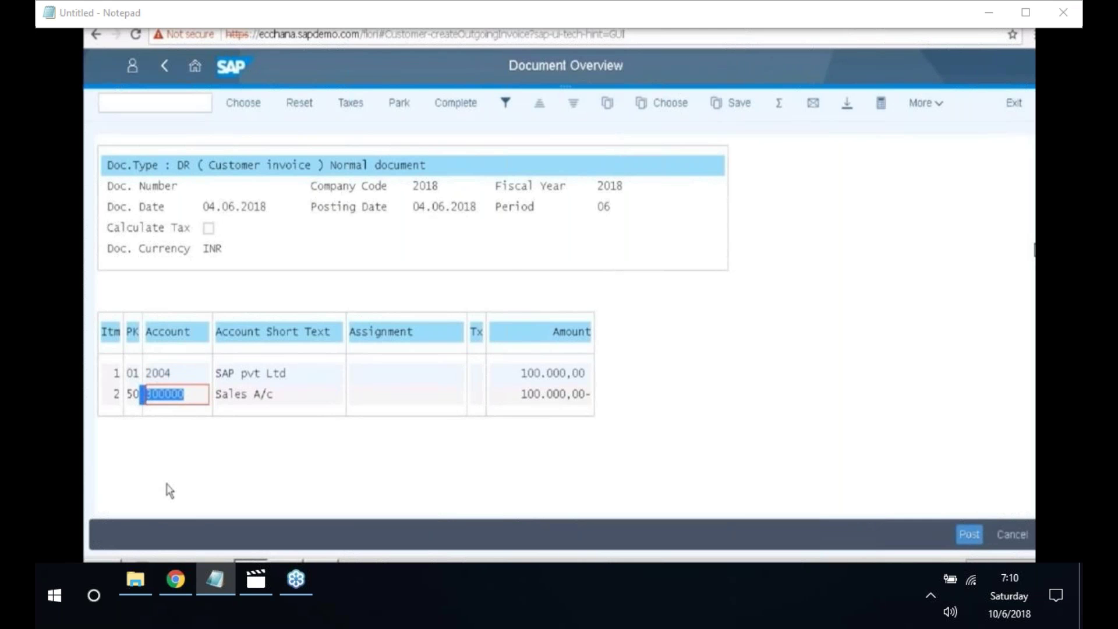
- Return from the document overview, accepting that auto-created line items are deleted
click(166, 69)
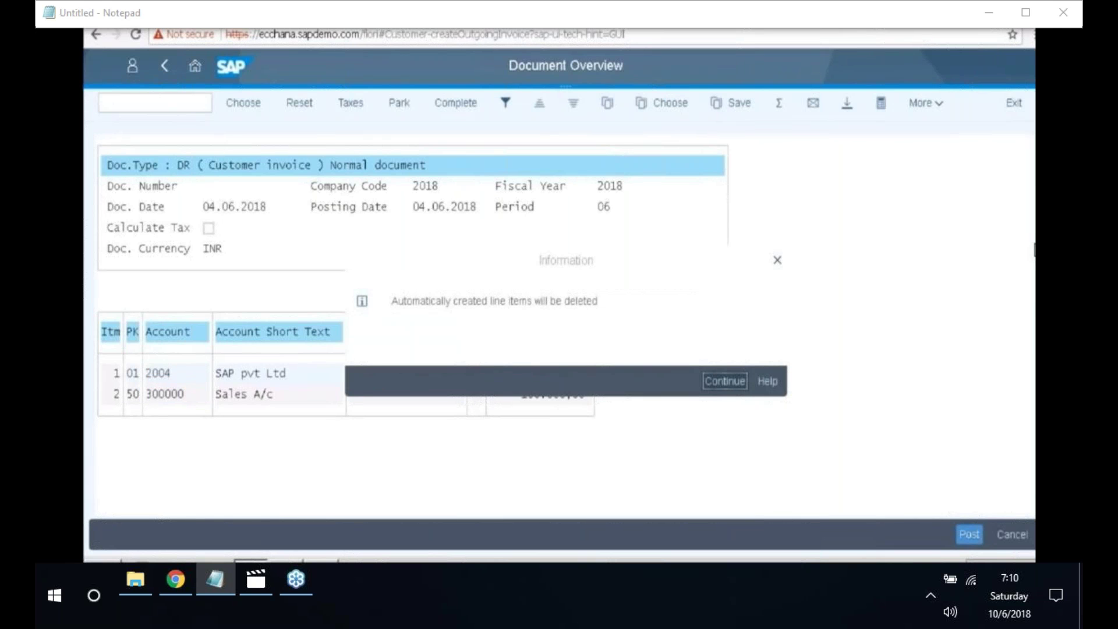
key(Return)
scroll(646, 330, down, 4)
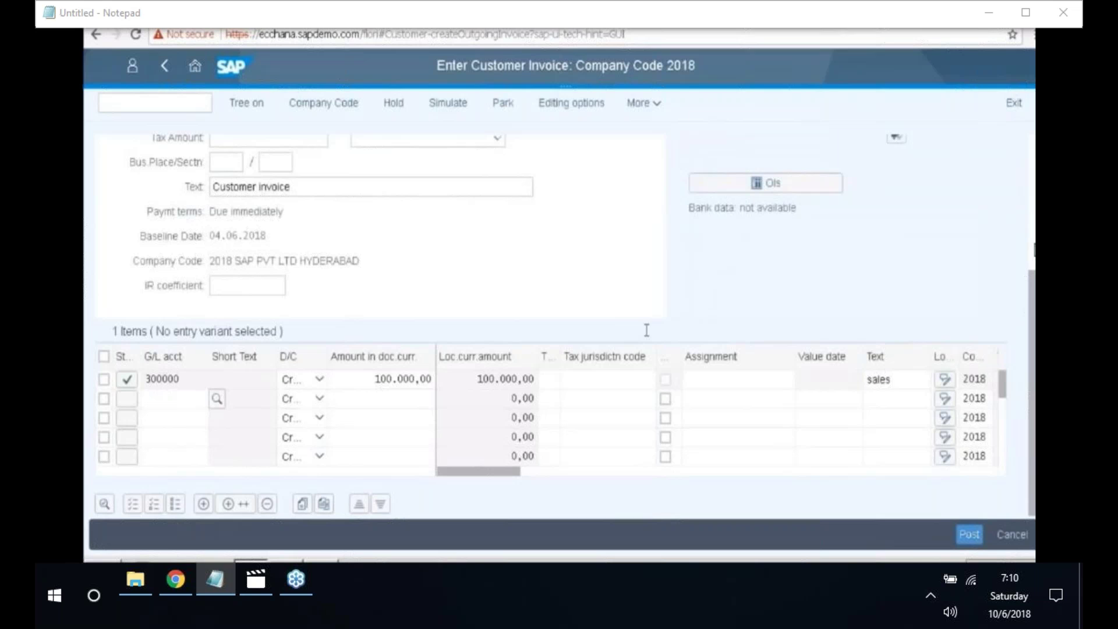
click(650, 106)
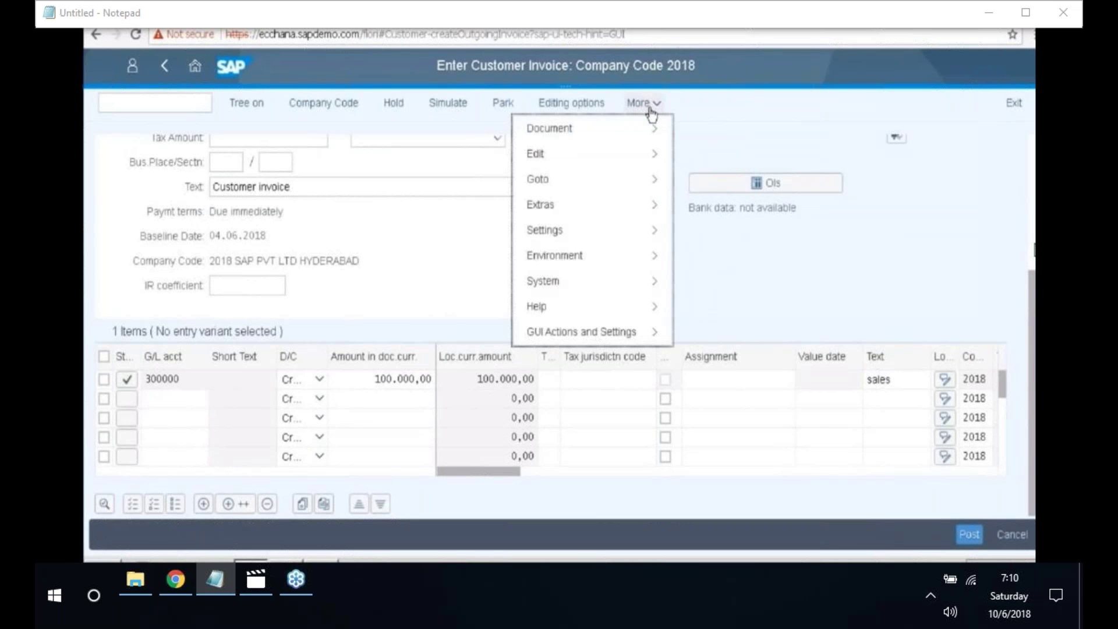
mouse_move(650, 129)
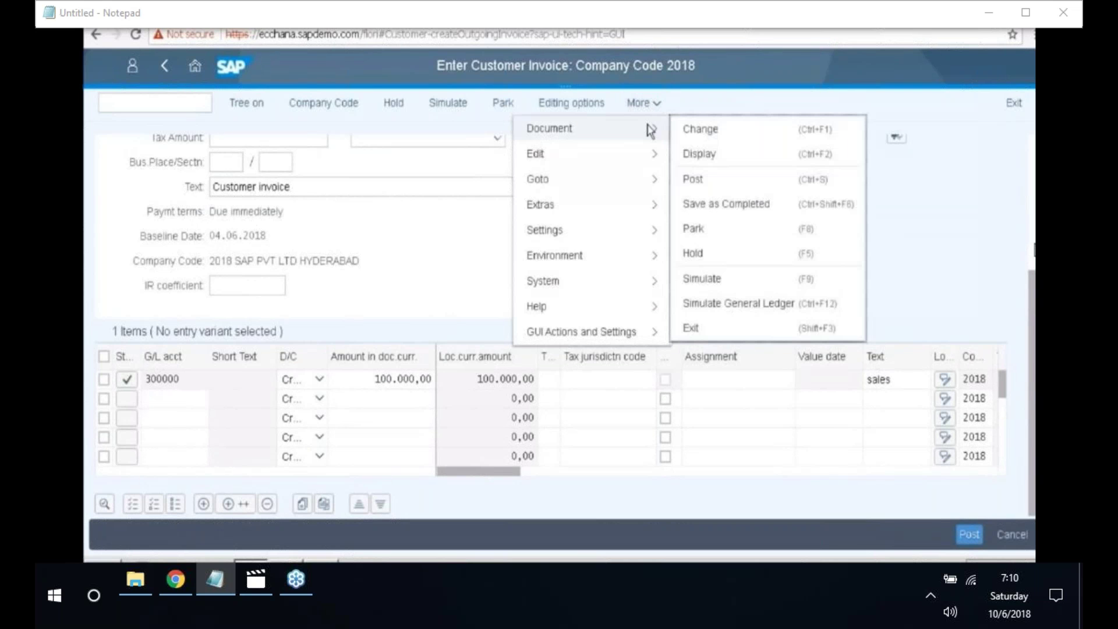
click(716, 307)
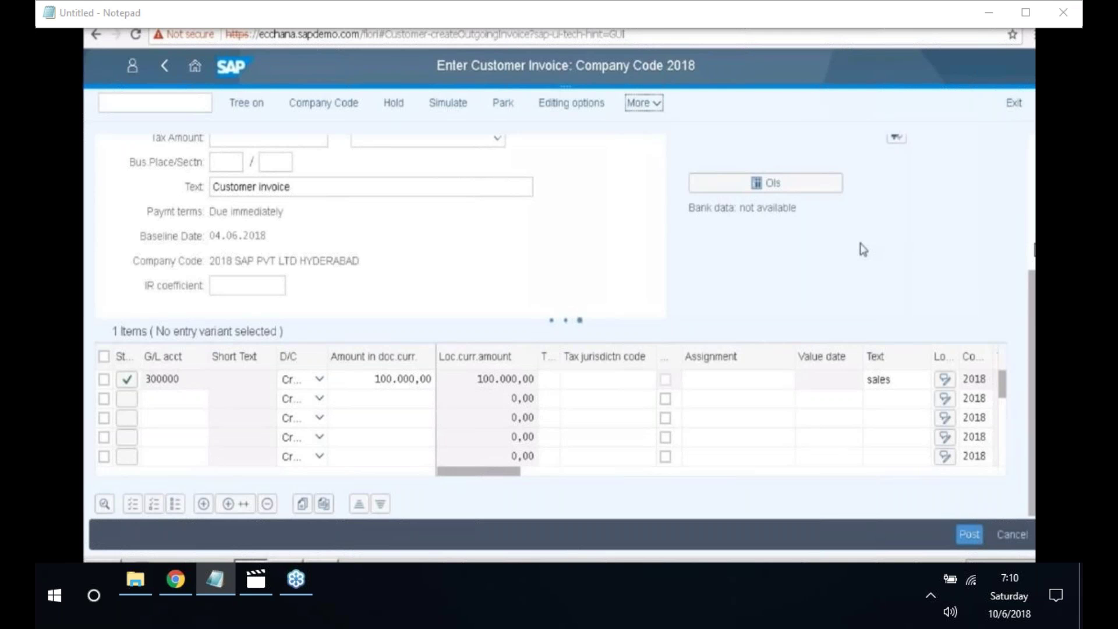
click(292, 313)
double_click(305, 290)
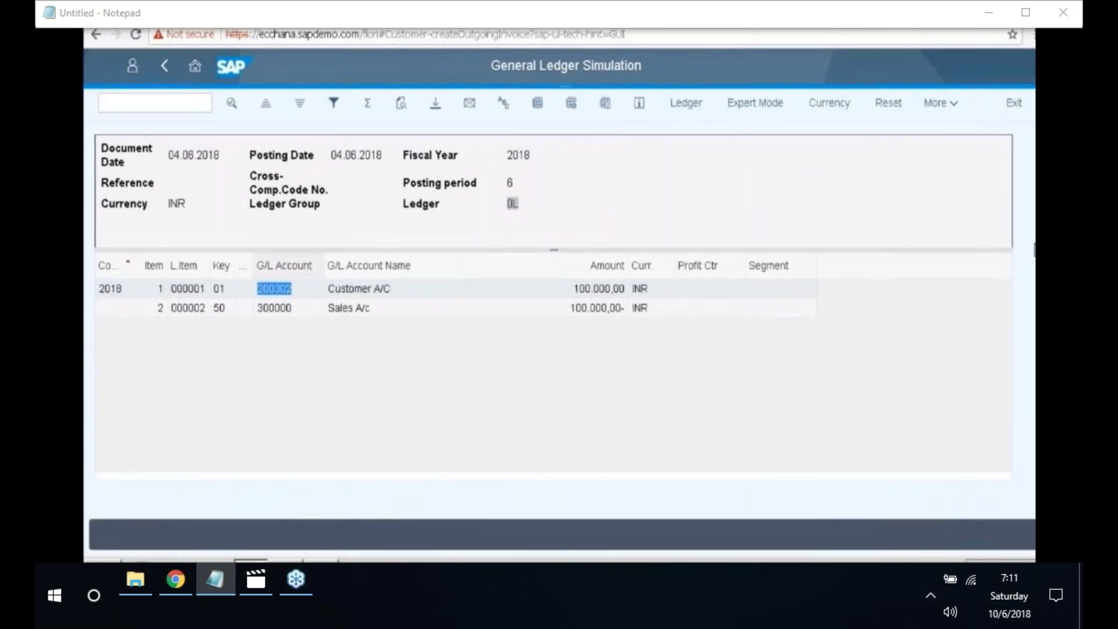
click(453, 225)
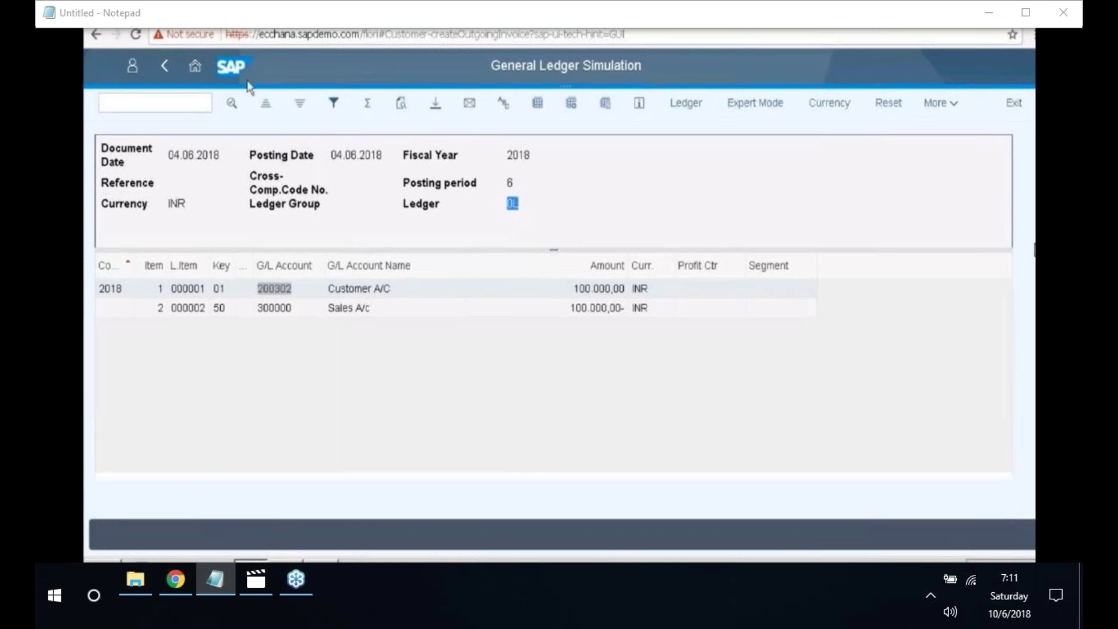
click(166, 66)
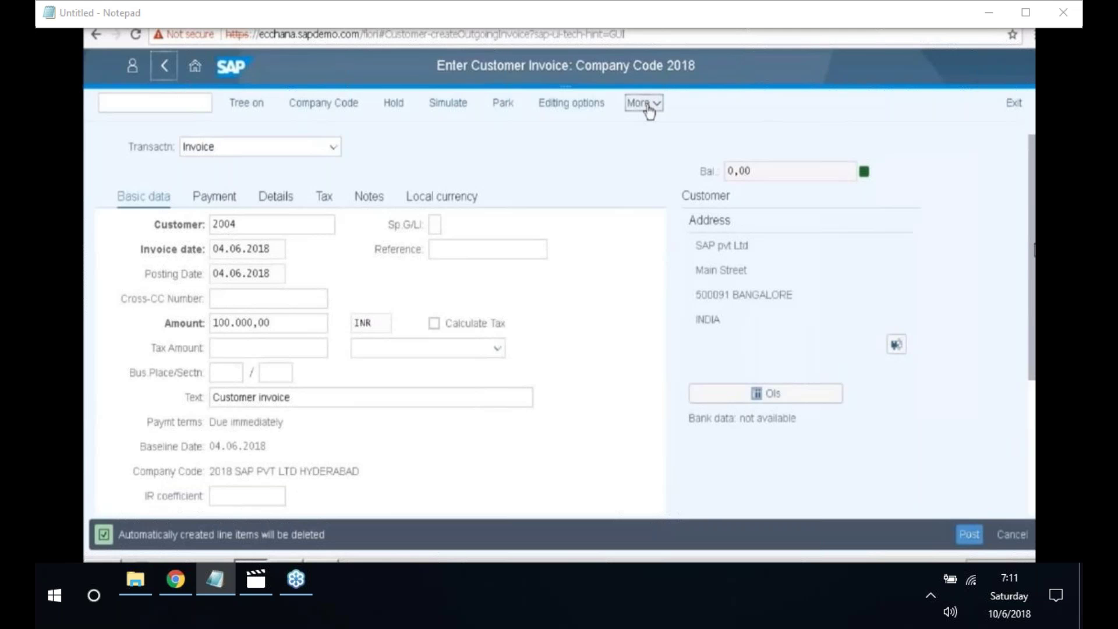
- Post the customer invoice via More > Document > Post, creating document 3005
click(643, 104)
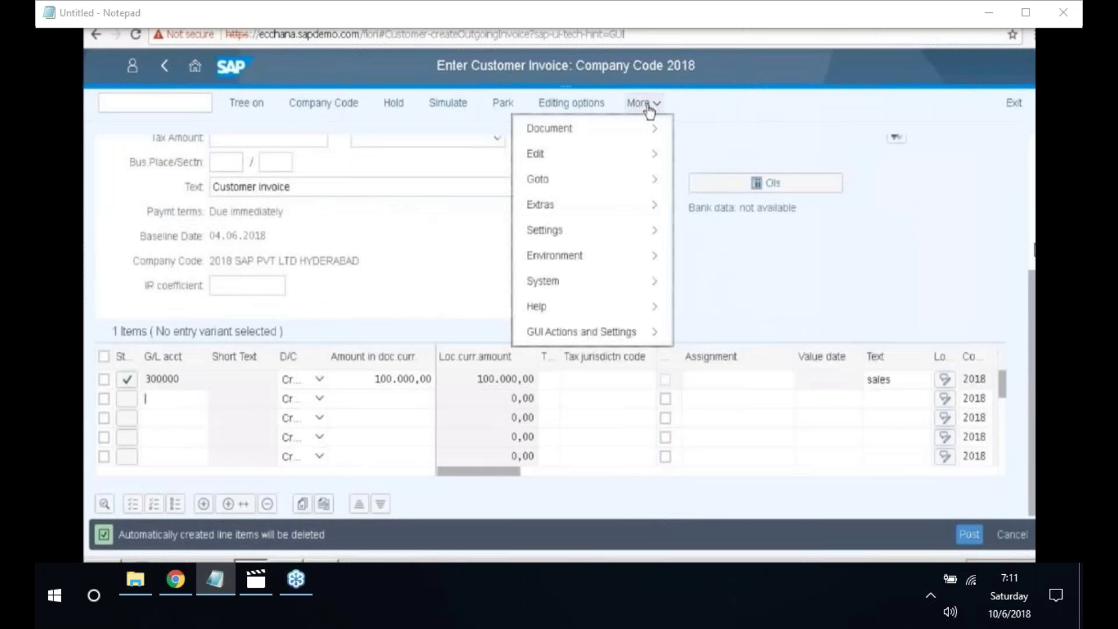
mouse_move(664, 125)
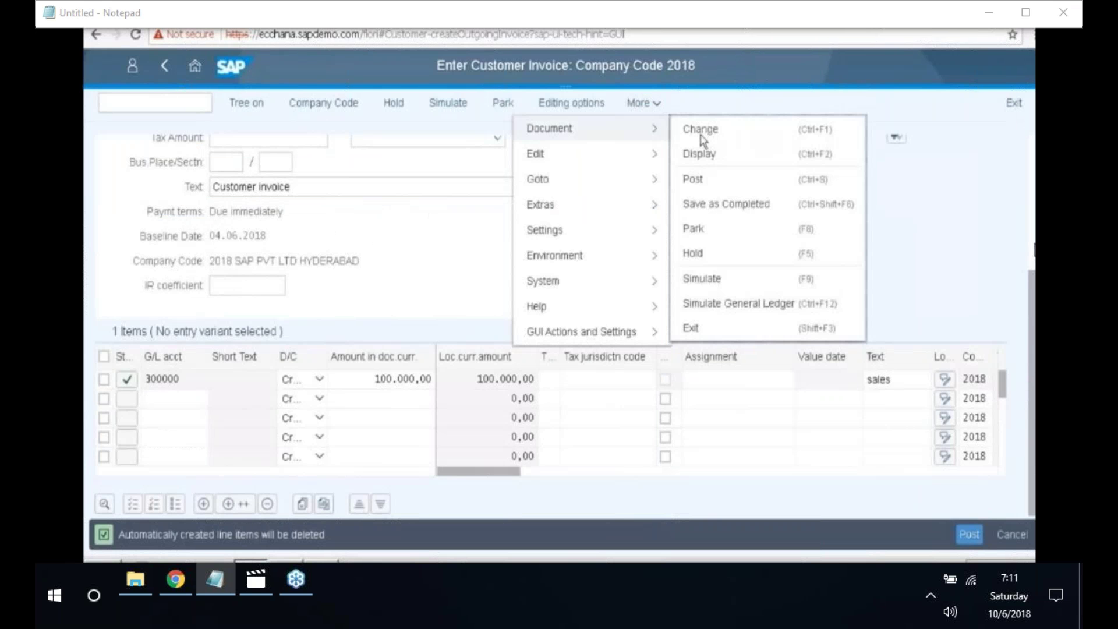
click(695, 180)
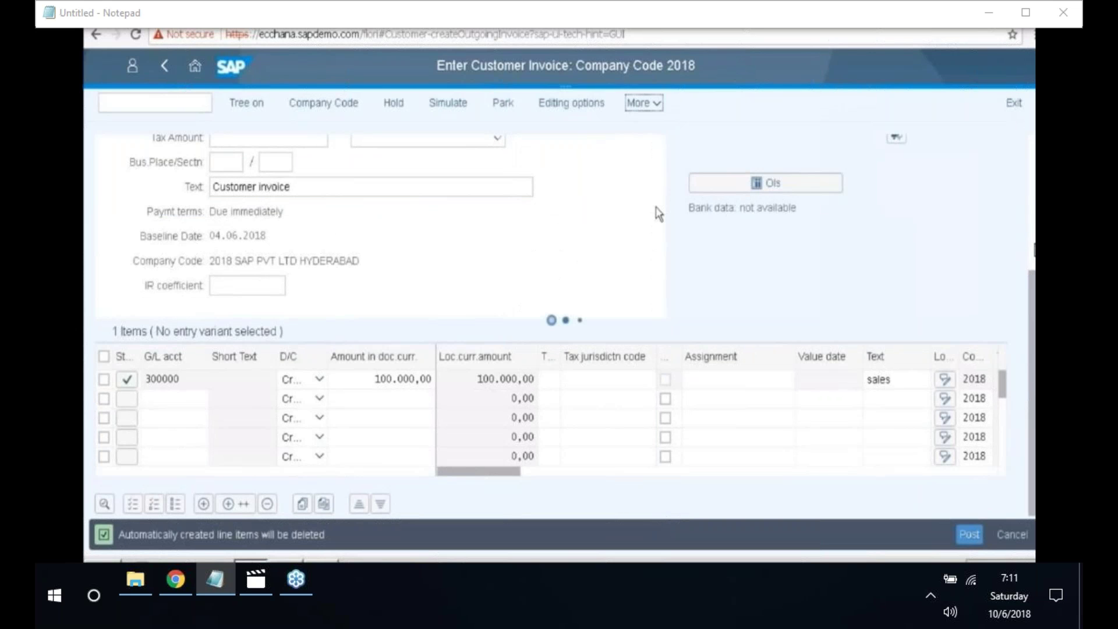
drag(119, 534, 173, 536)
click(213, 537)
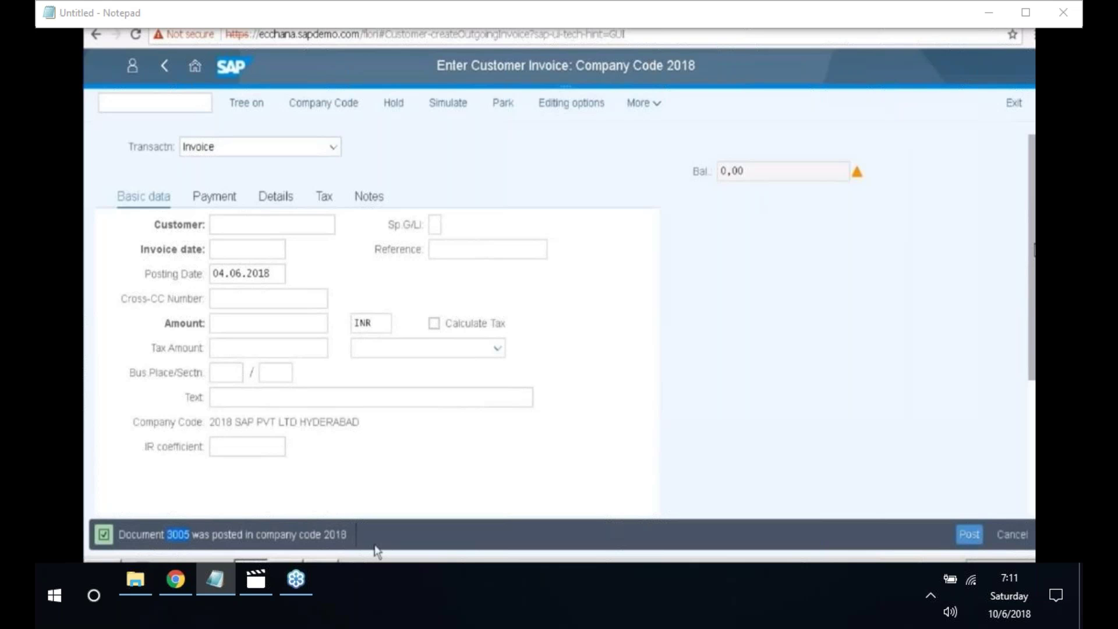
- Add the line 'Document - 3005' to the Notepad notes and minimize Notepad
click(322, 562)
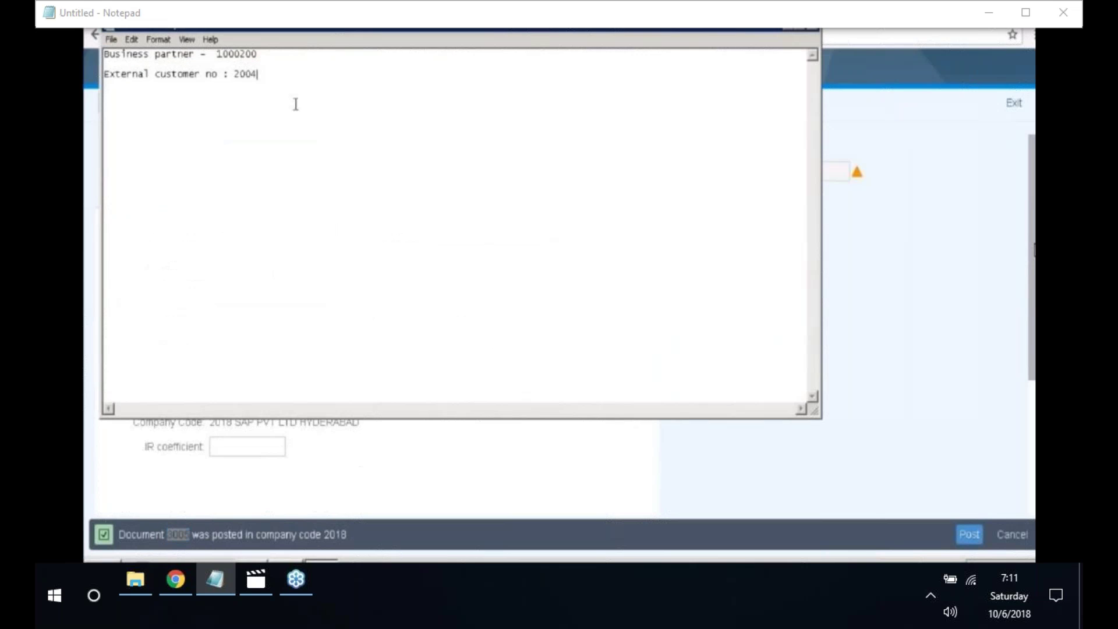
key(Return)
text(D)
key(BackSpace)
key(Return)
text(Document - 3005)
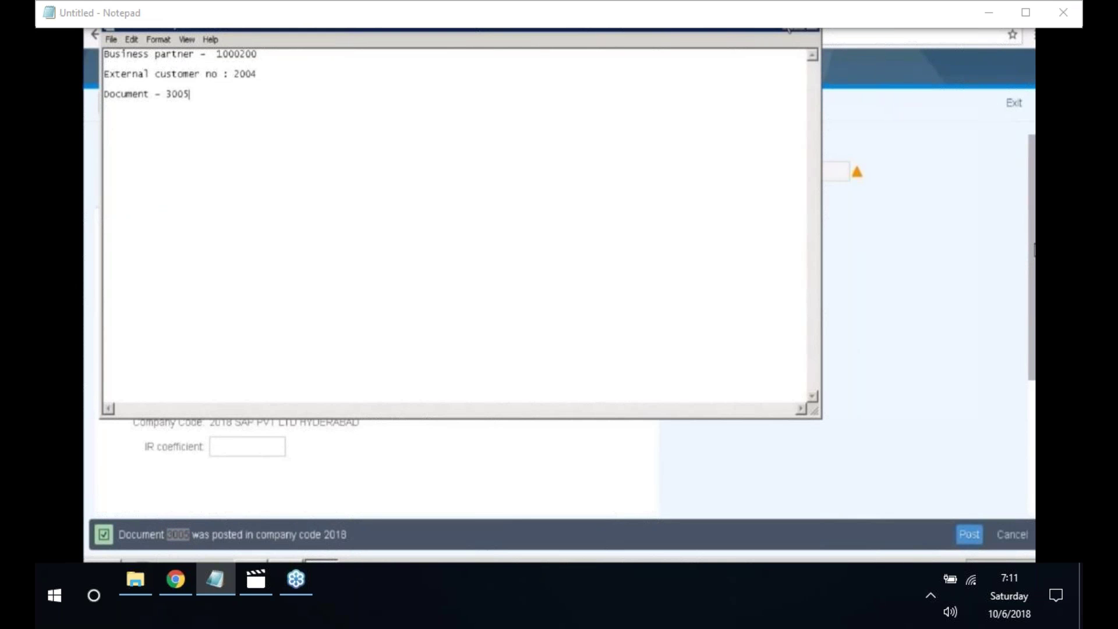
click(792, 28)
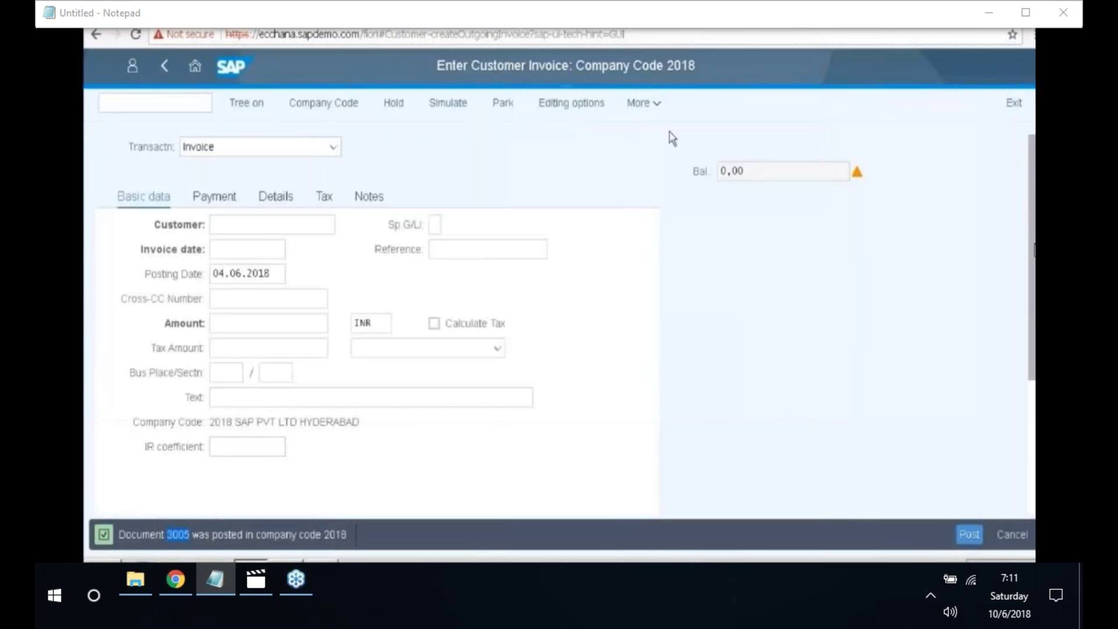
- Search for 'Manage Customer' and launch Manage Customer Line Items
click(431, 253)
key(alt+Left)
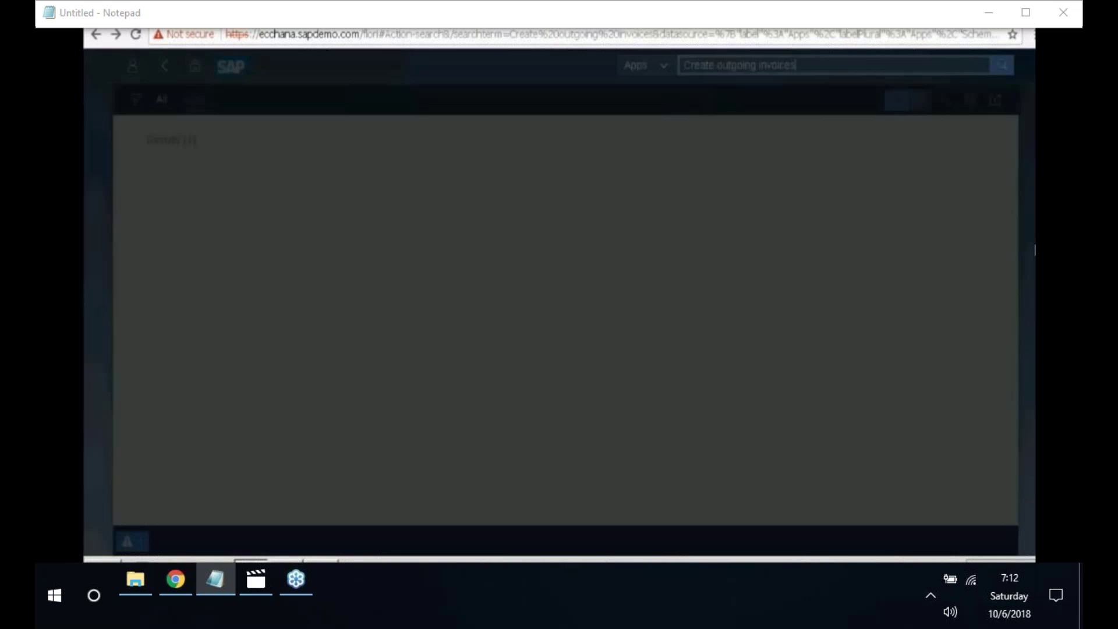
drag(760, 66, 724, 77)
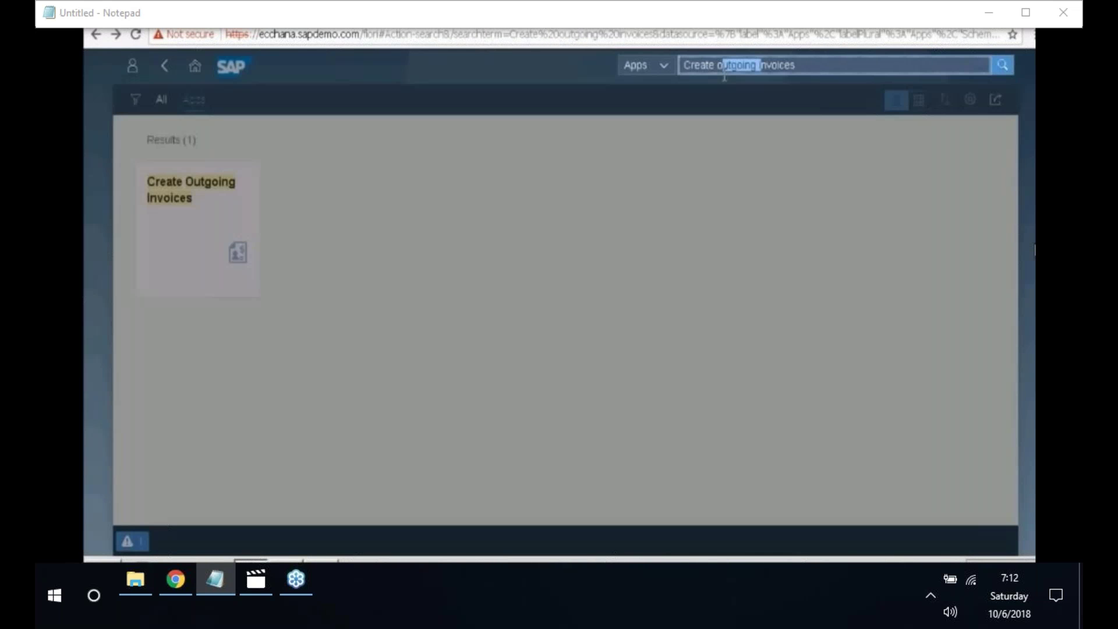
key(Delete)
key(Delete)
key(Delete)
key(Delete)
key(Delete)
key(Delete)
key(Delete)
key(Delete)
key(BackSpace)
key(BackSpace)
key(BackSpace)
key(BackSpace)
key(BackSpace)
key(BackSpace)
key(BackSpace)
key(BackSpace)
text(Manage )
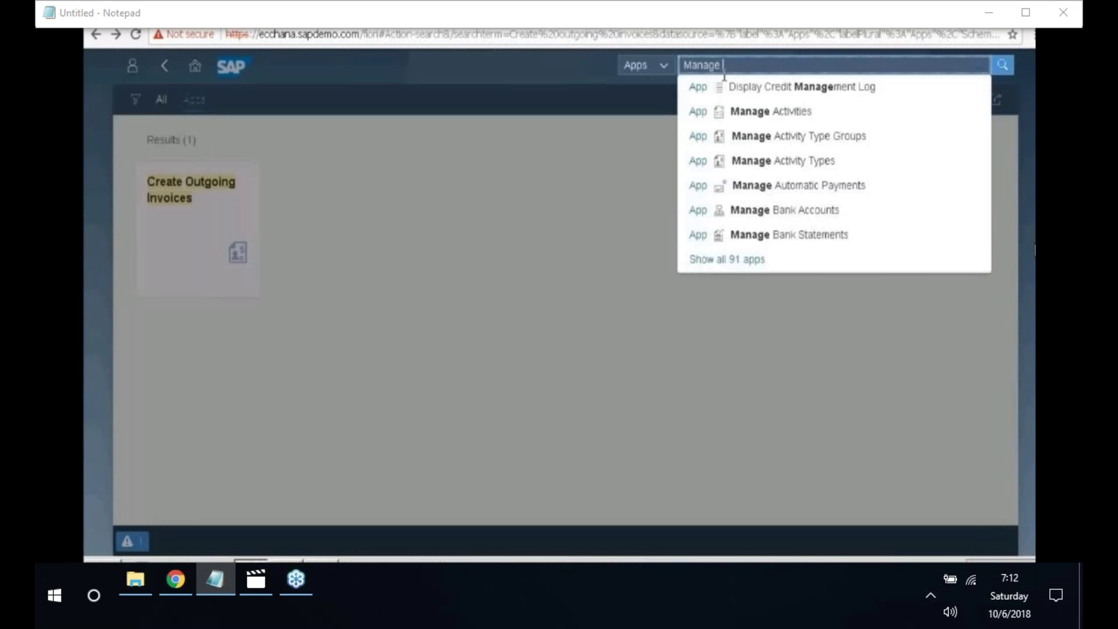
text(Cust)
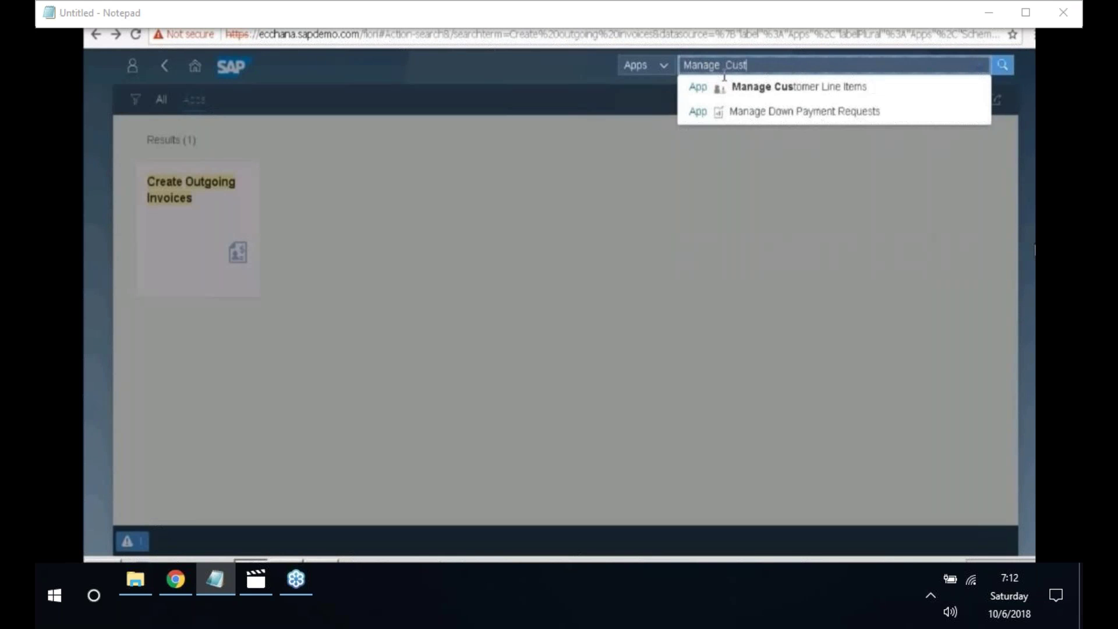
text(omere)
key(BackSpace)
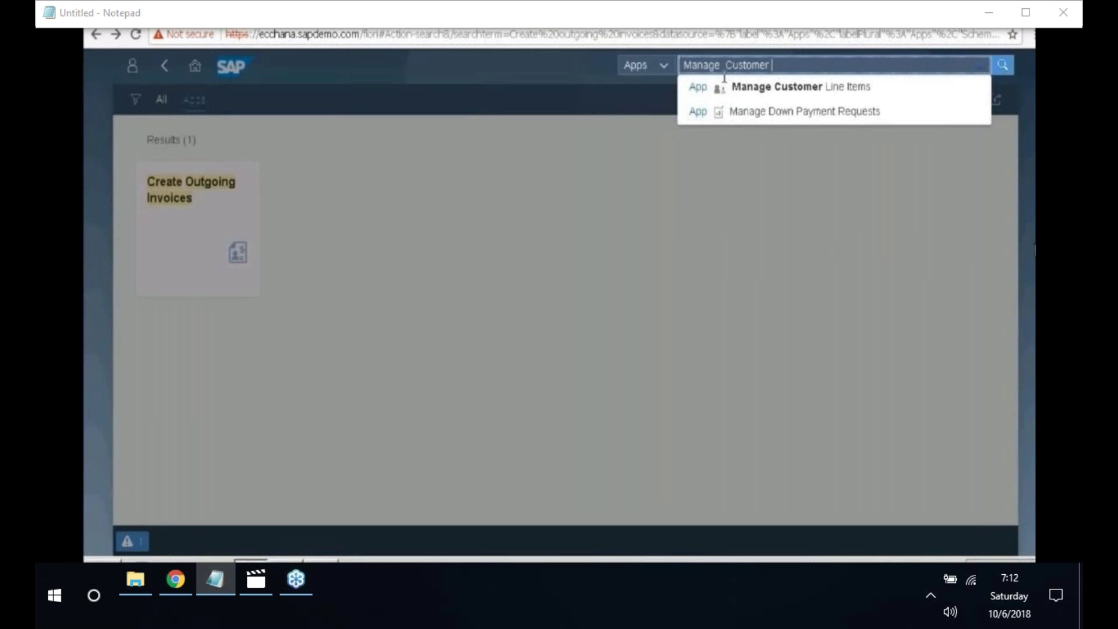
click(751, 86)
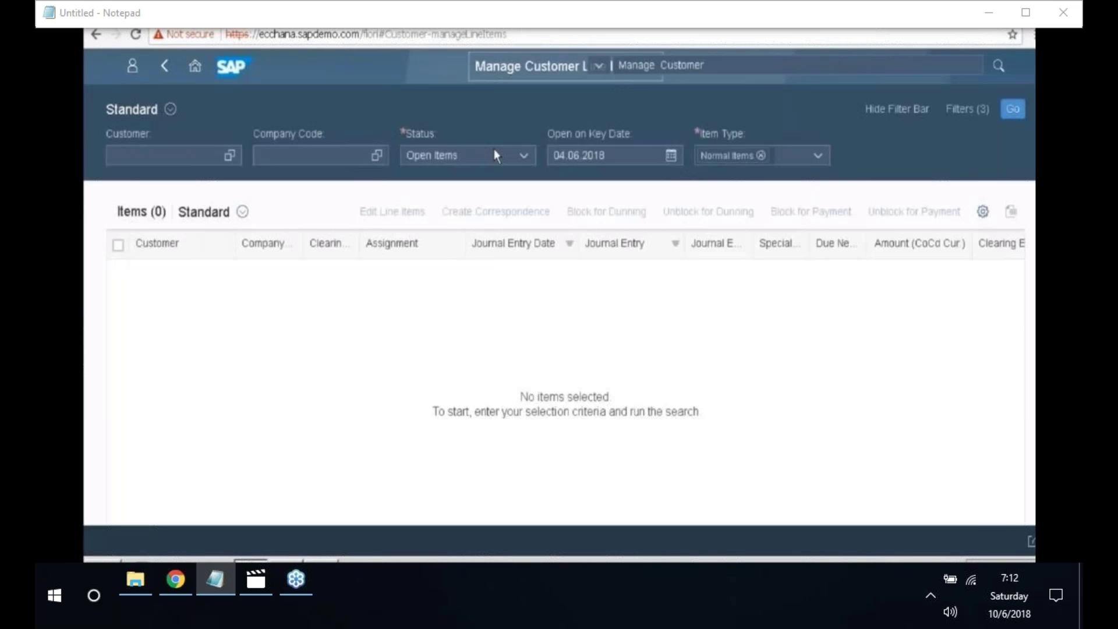
- List Open Items for customer 2004 in company code 2018 and widen the Clearing Status column
click(175, 156)
text(200)
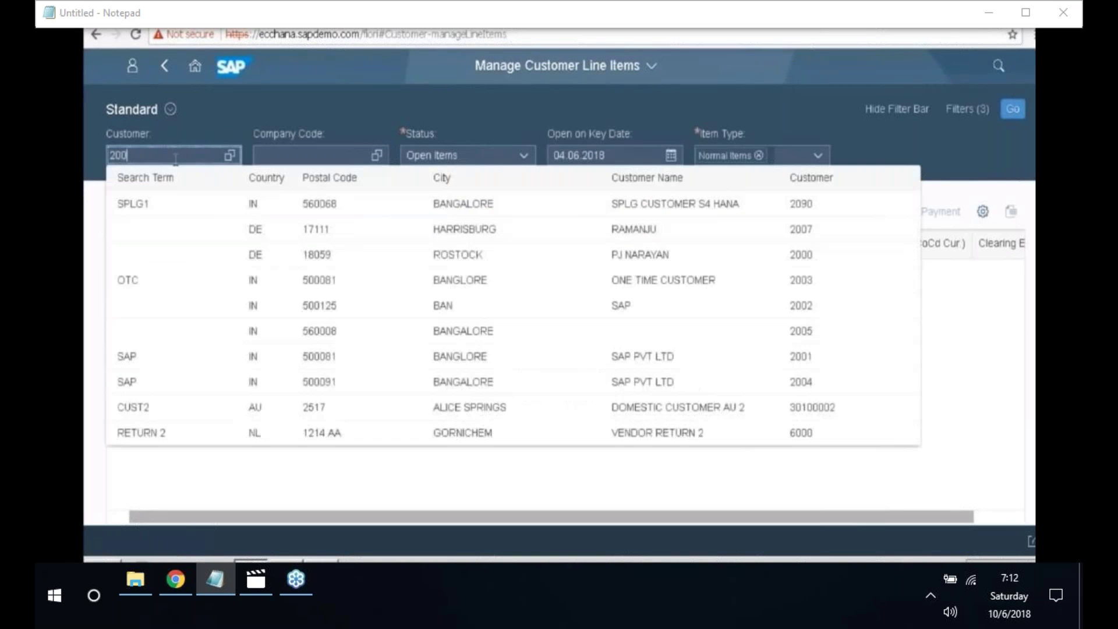
text(4)
click(215, 211)
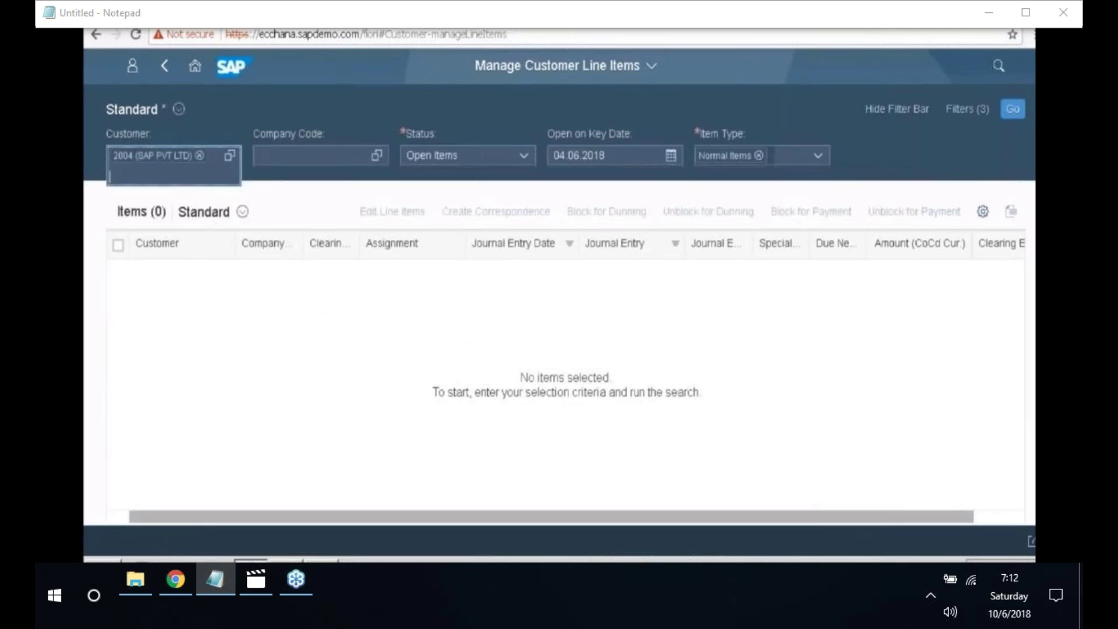
key(Tab)
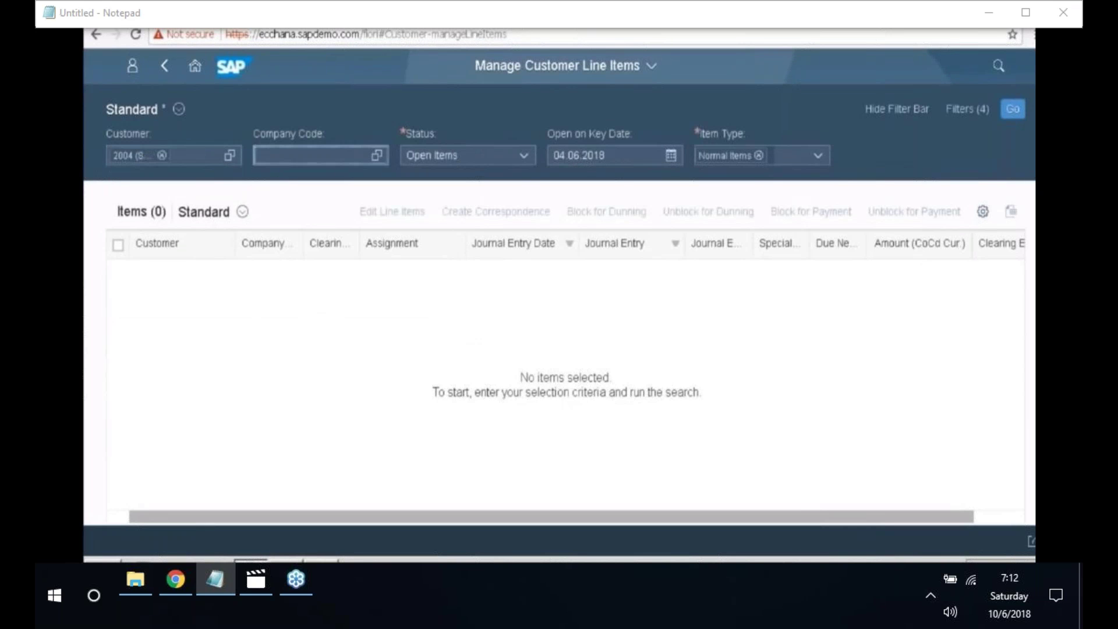
text(2018)
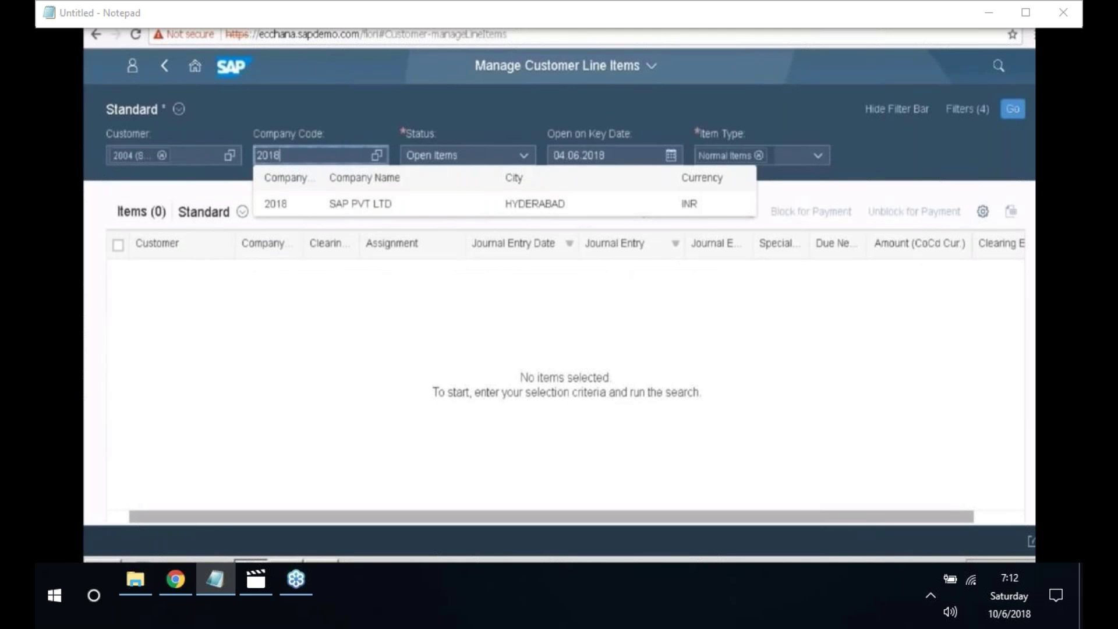
click(462, 157)
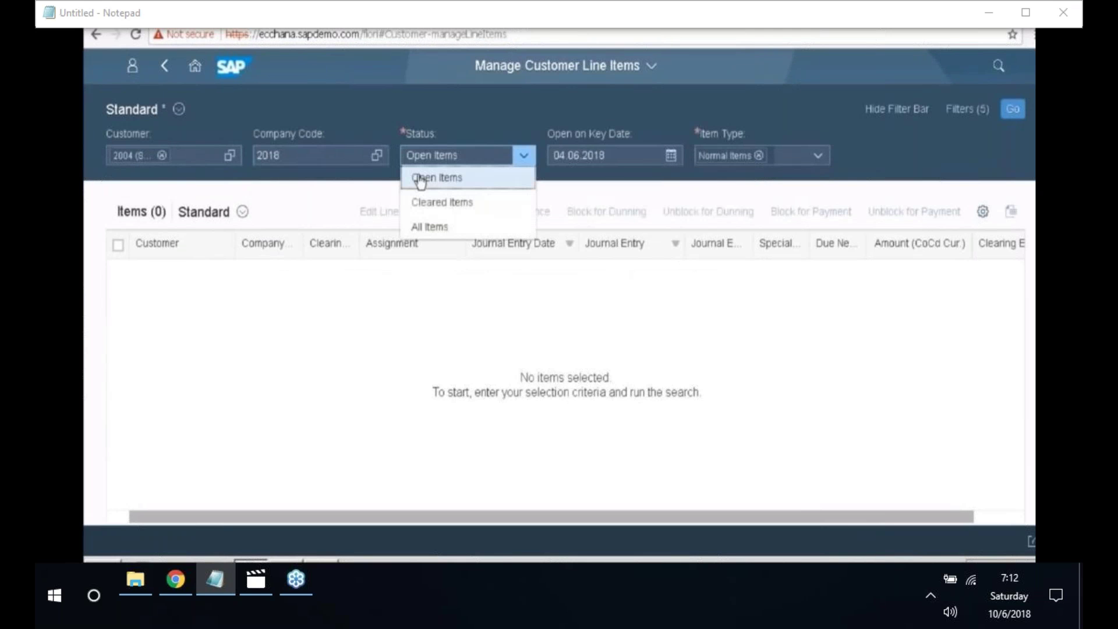
click(421, 178)
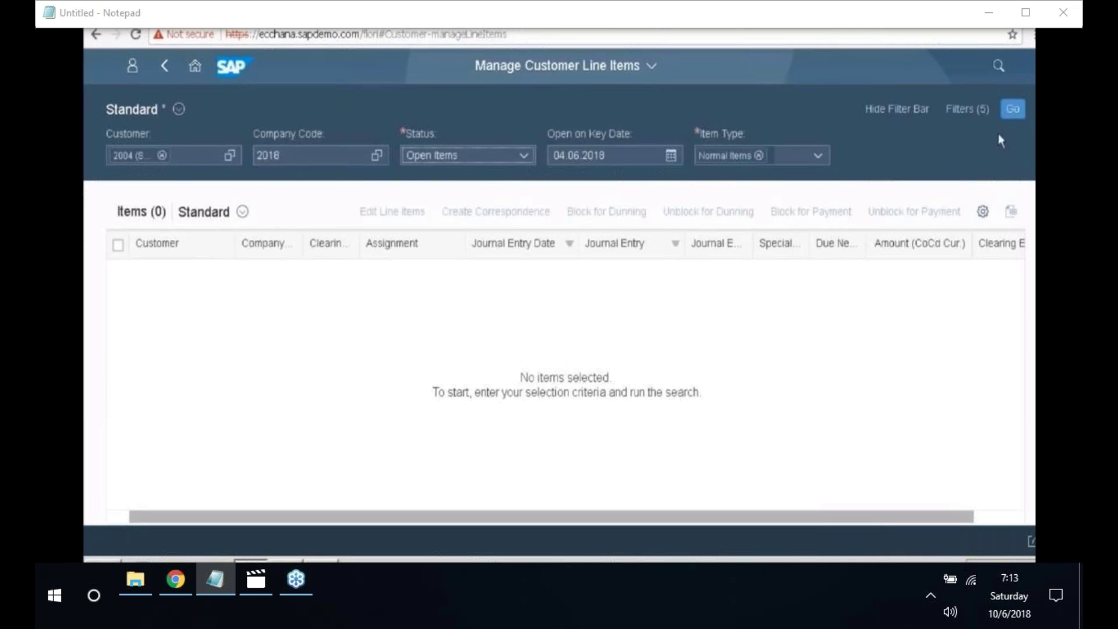
click(1013, 109)
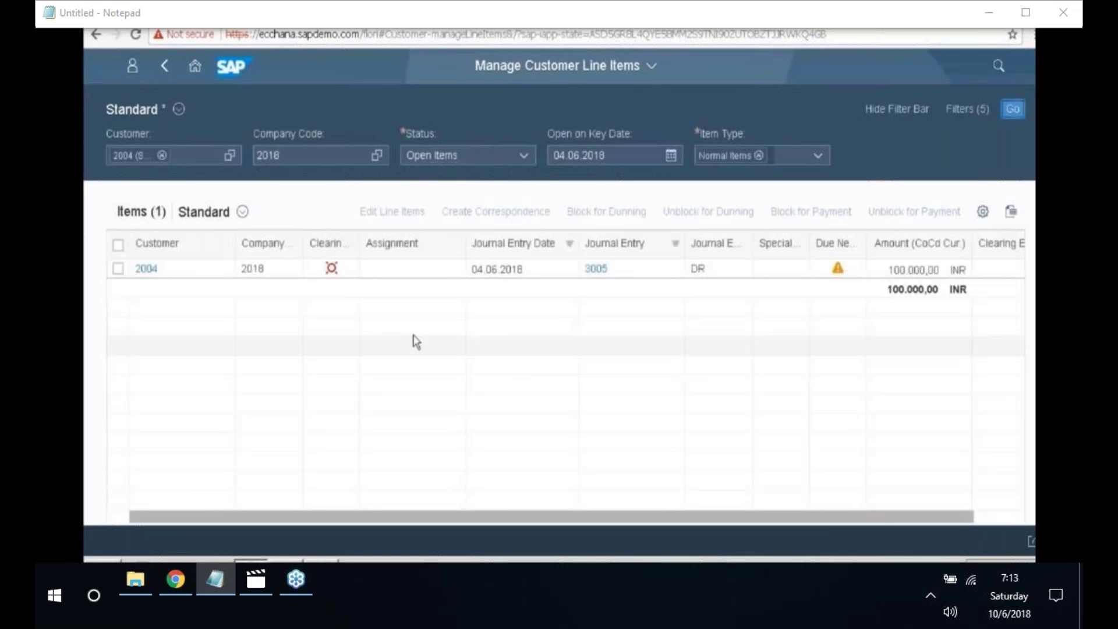
drag(359, 238, 359, 238)
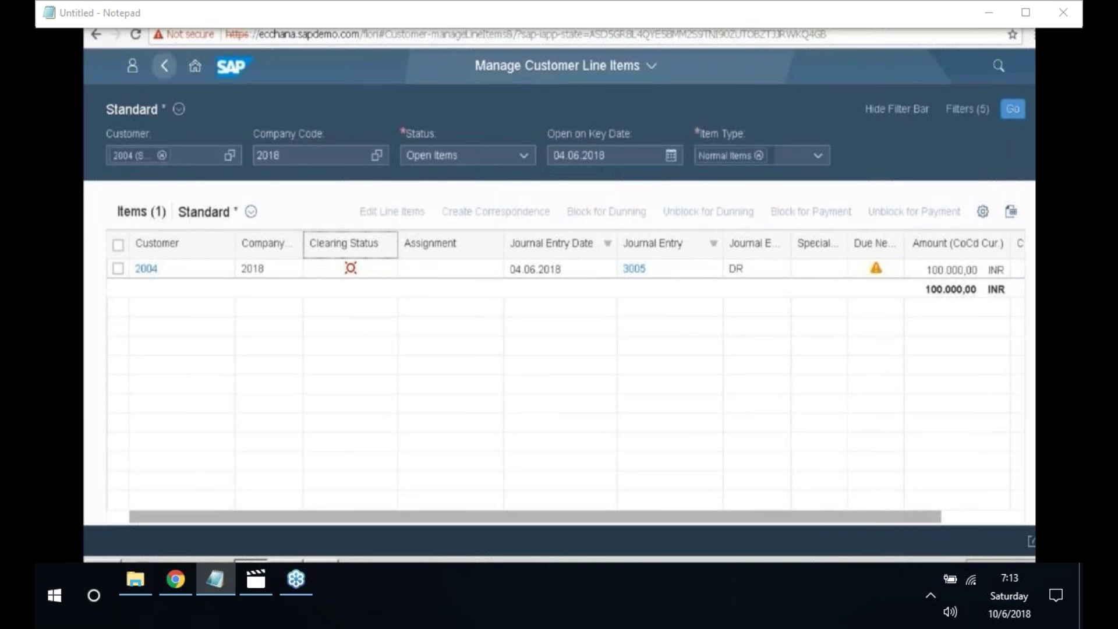
- Search for 'Display customer bal' and launch Display Customer Balances
click(166, 69)
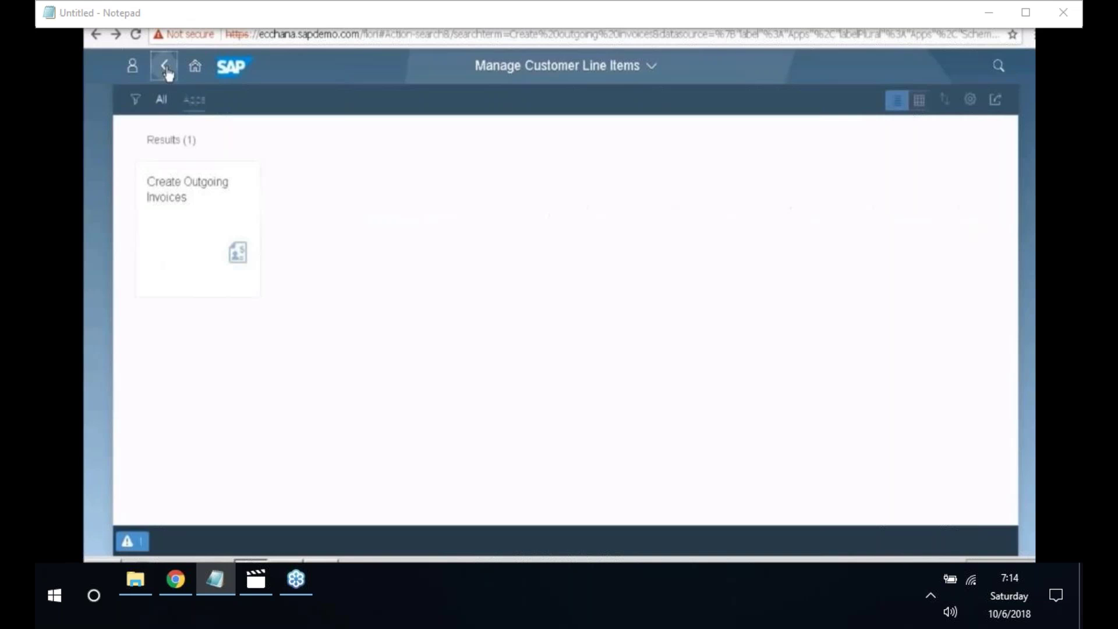
click(838, 66)
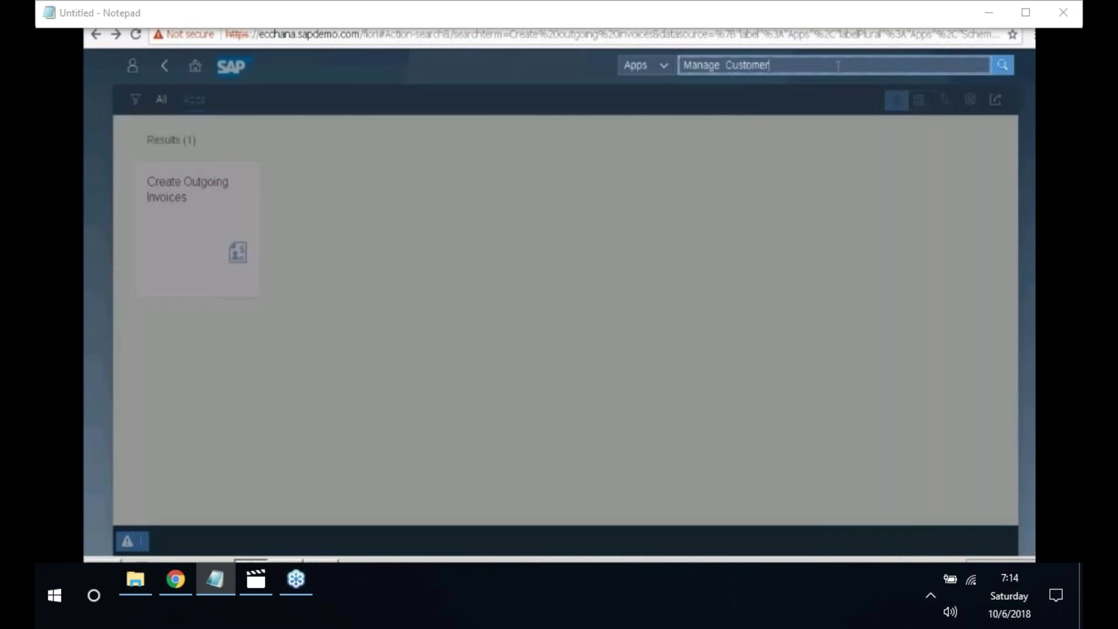
key(ctrl+a)
key(BackSpace)
text(Display customer bal)
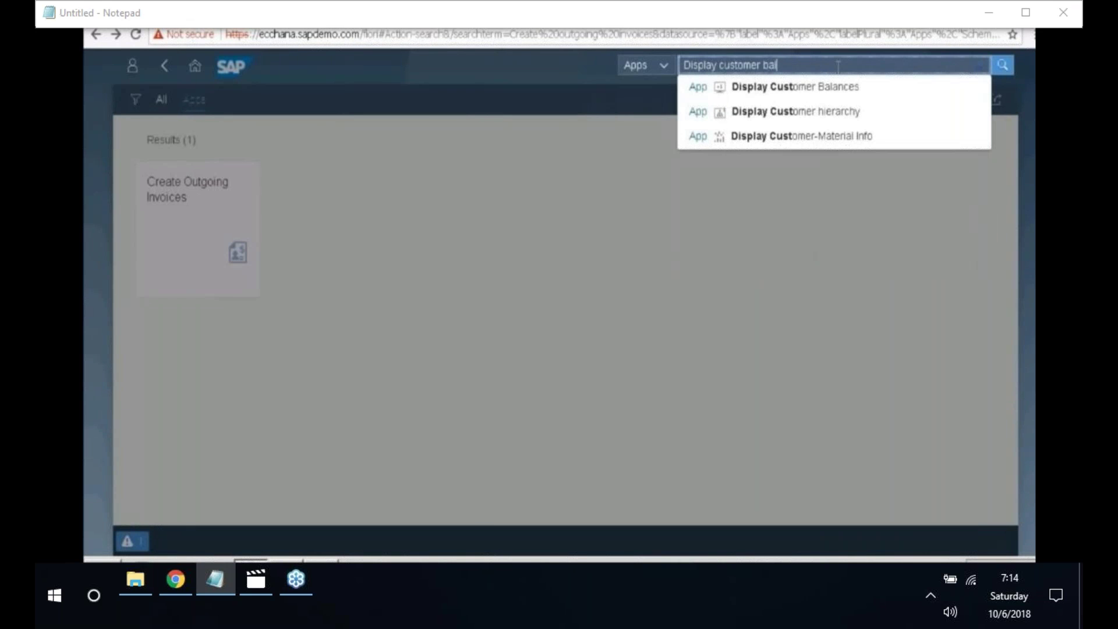
click(833, 87)
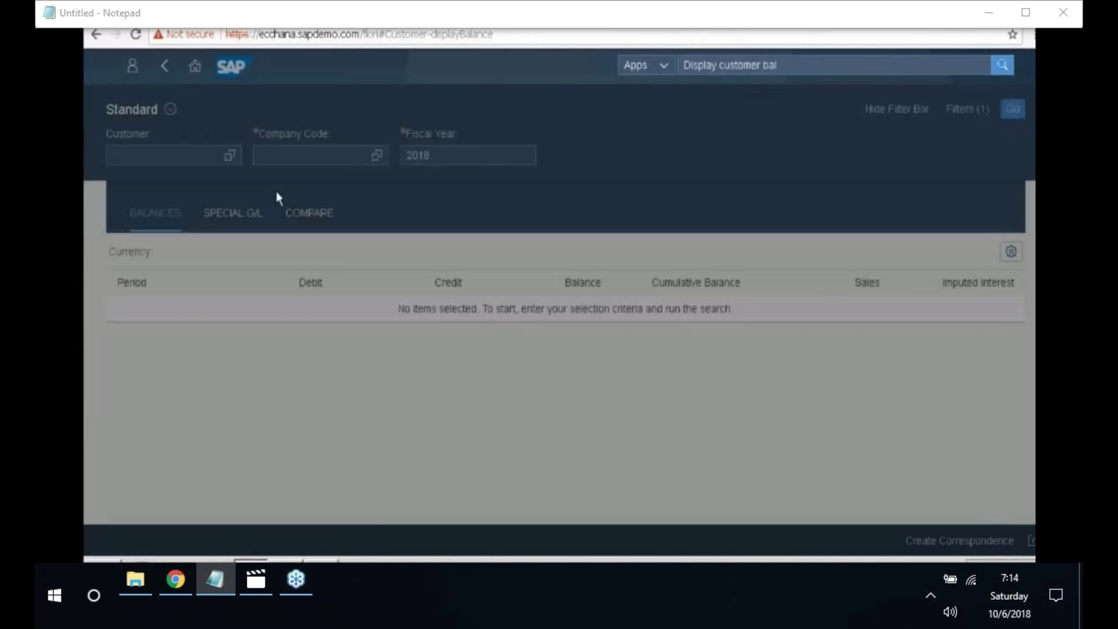
- Show balances for customer 2004 in company code 2018 and drill into period 06 line items
click(201, 158)
text(2)
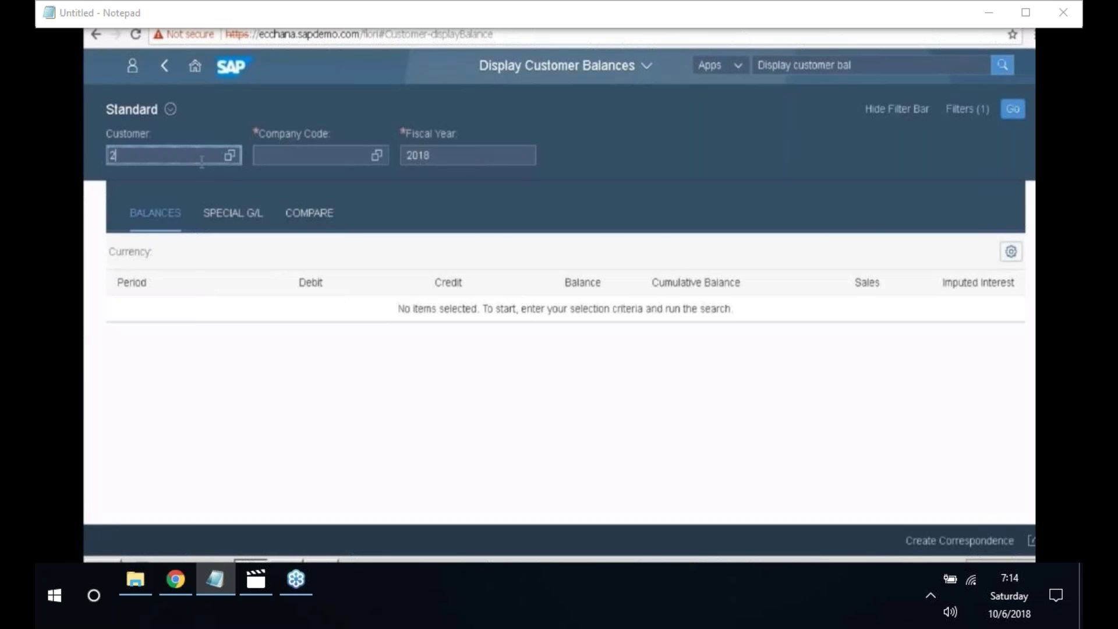
text(004)
click(317, 156)
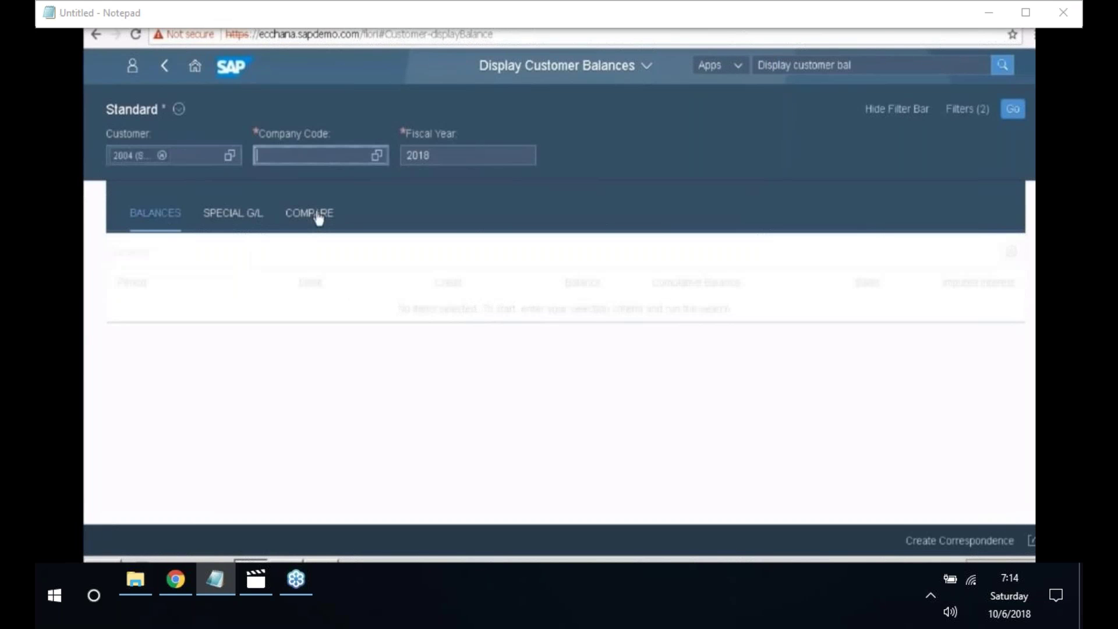
text(2018)
key(Return)
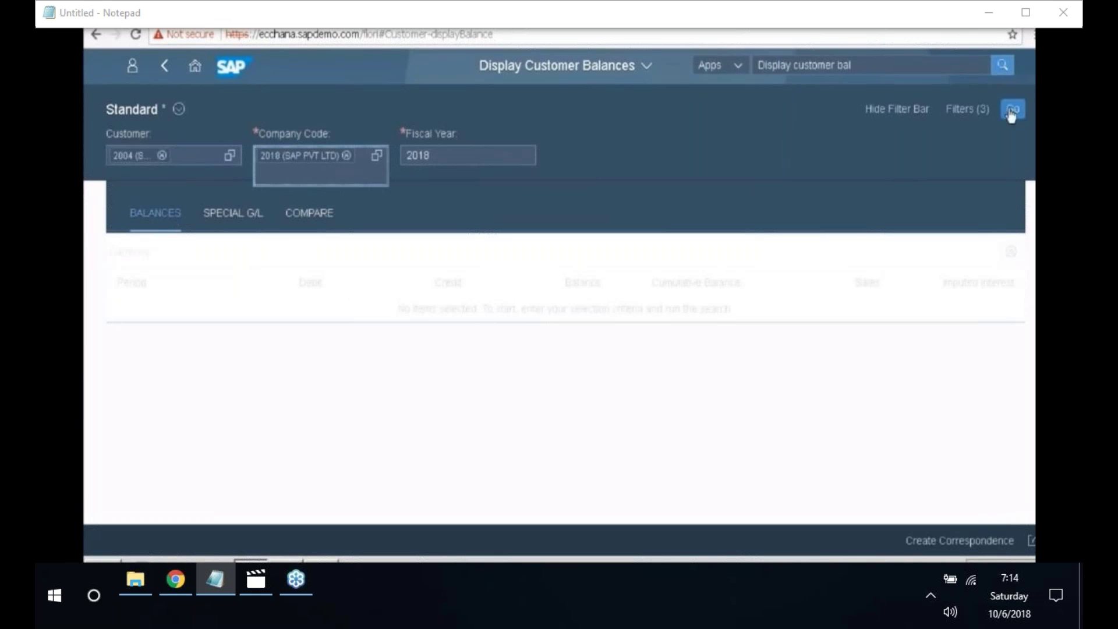
click(1012, 111)
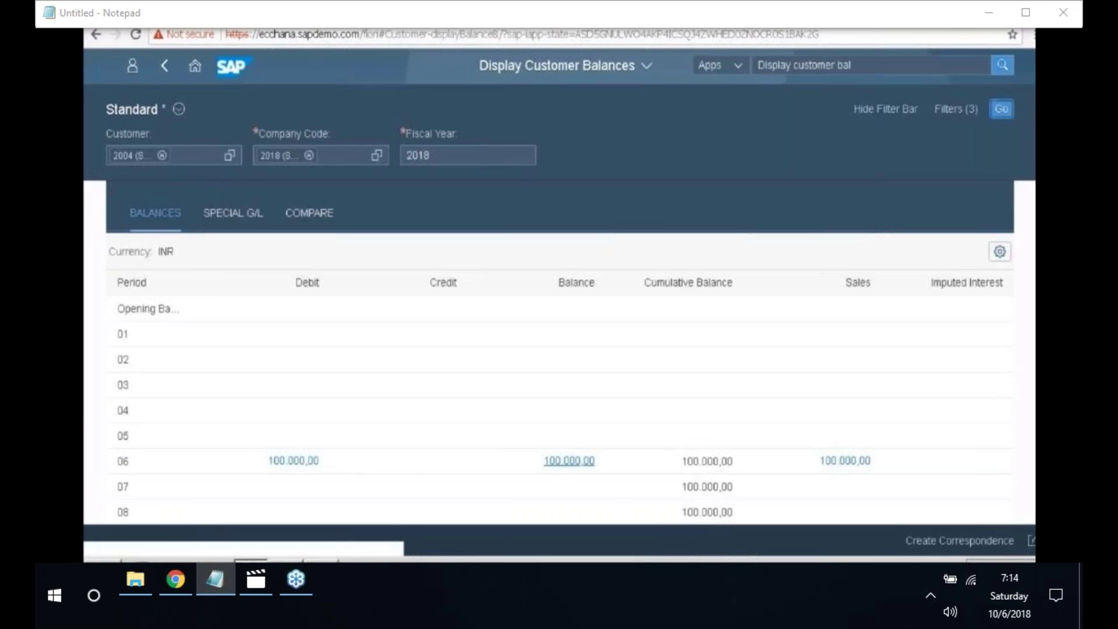
click(839, 463)
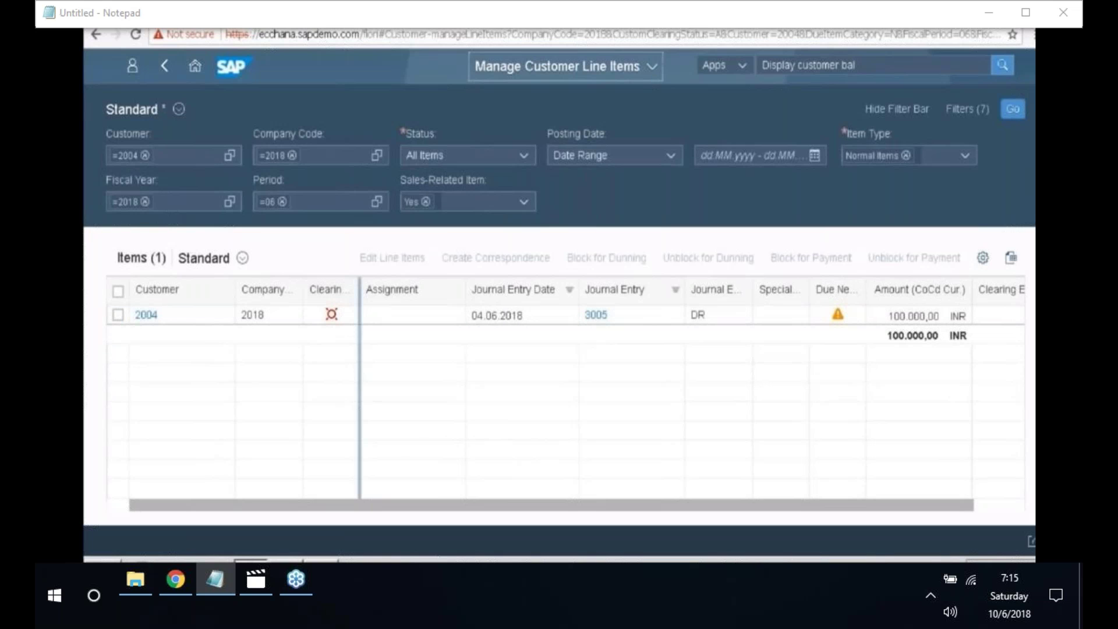
- Widen one of the line item columns in Manage Customer Line Items
drag(360, 290, 381, 292)
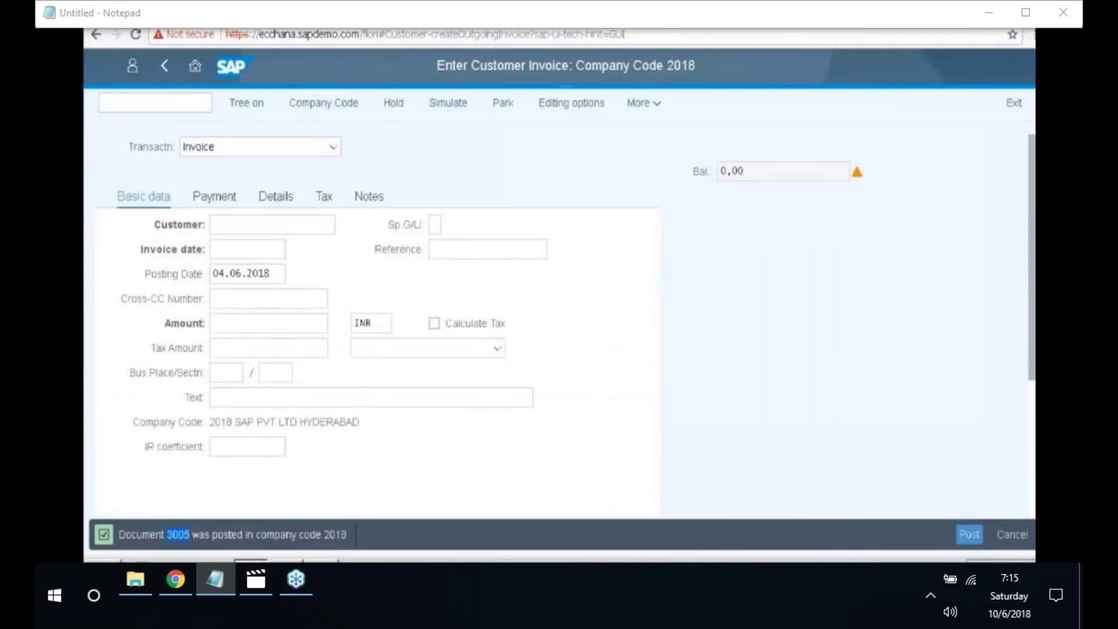
- Run /NSPRO and display the SAP Reference IMG customizing structure tree
text(/NSPRO)
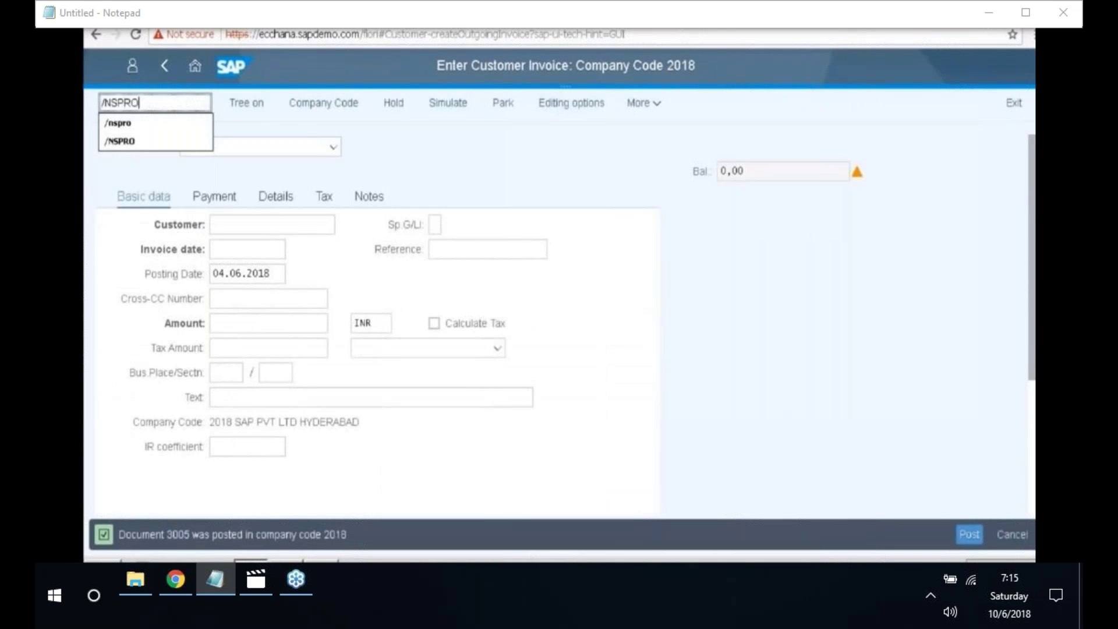
key(Return)
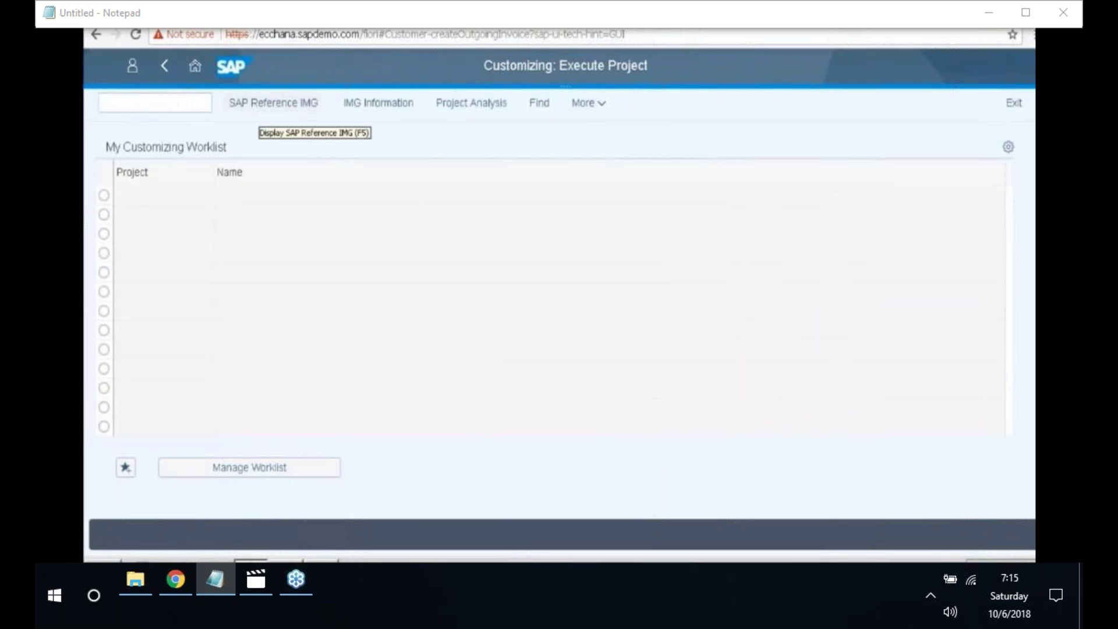
click(273, 103)
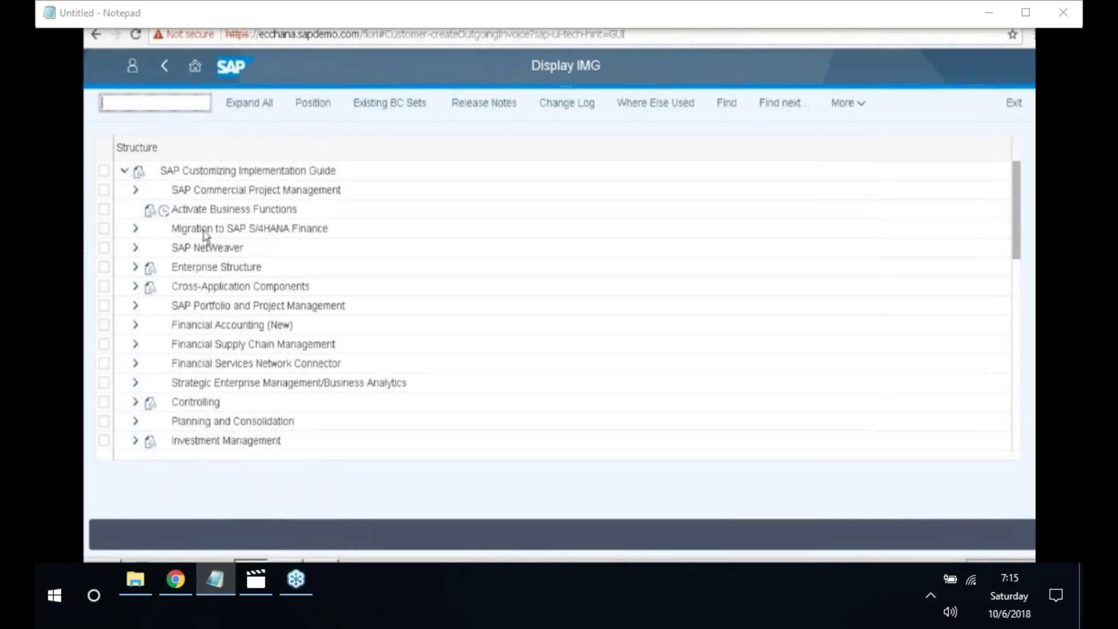
scroll(216, 296, down, 1)
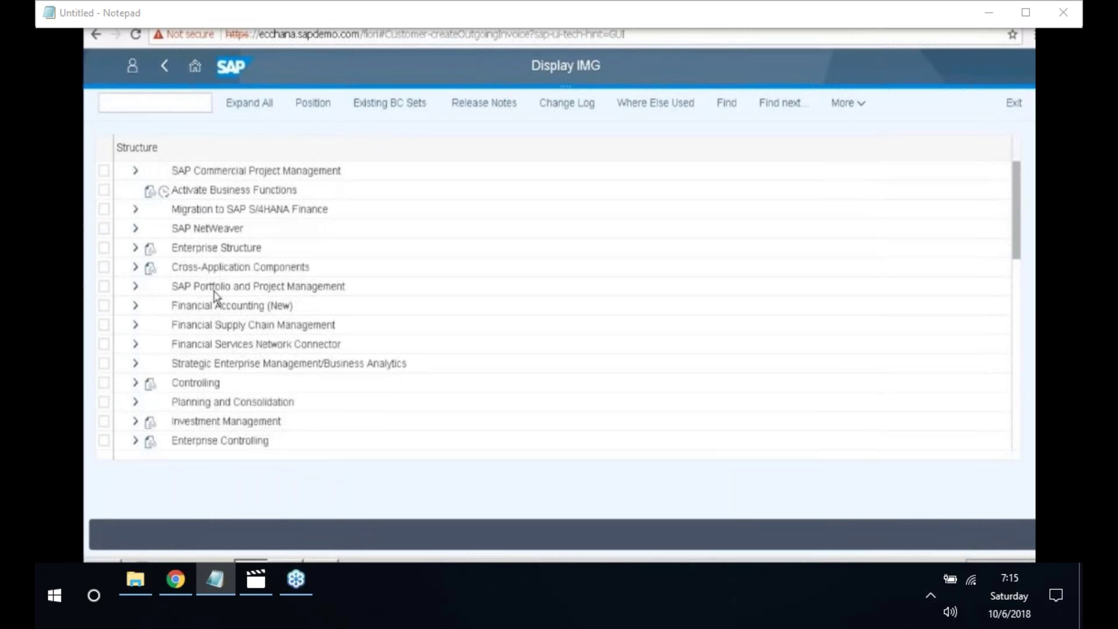
scroll(216, 296, up, 1)
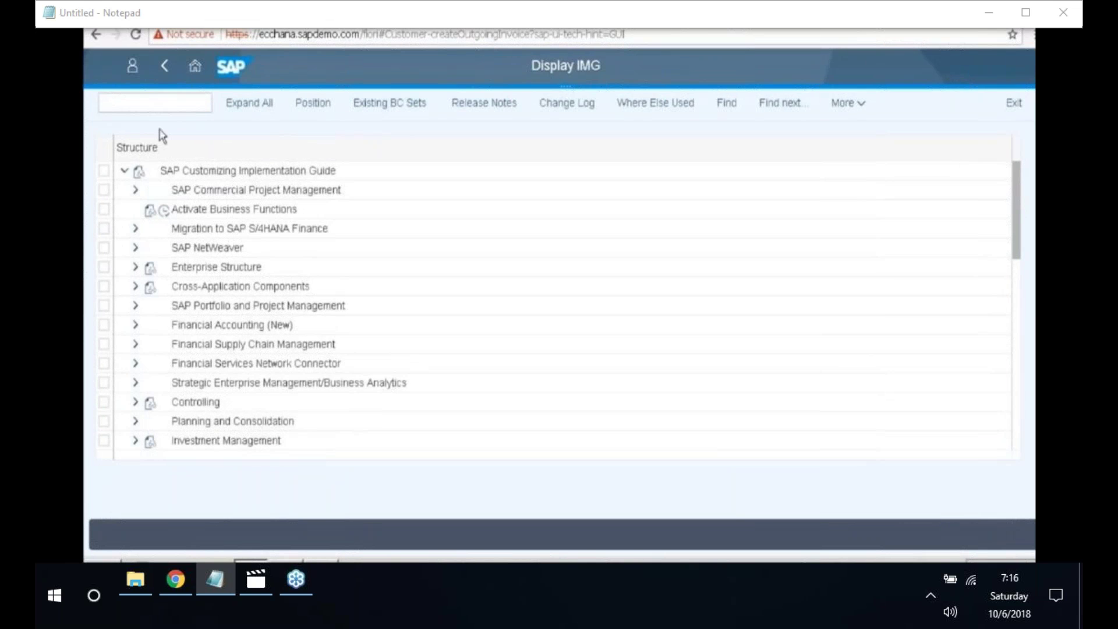
click(158, 103)
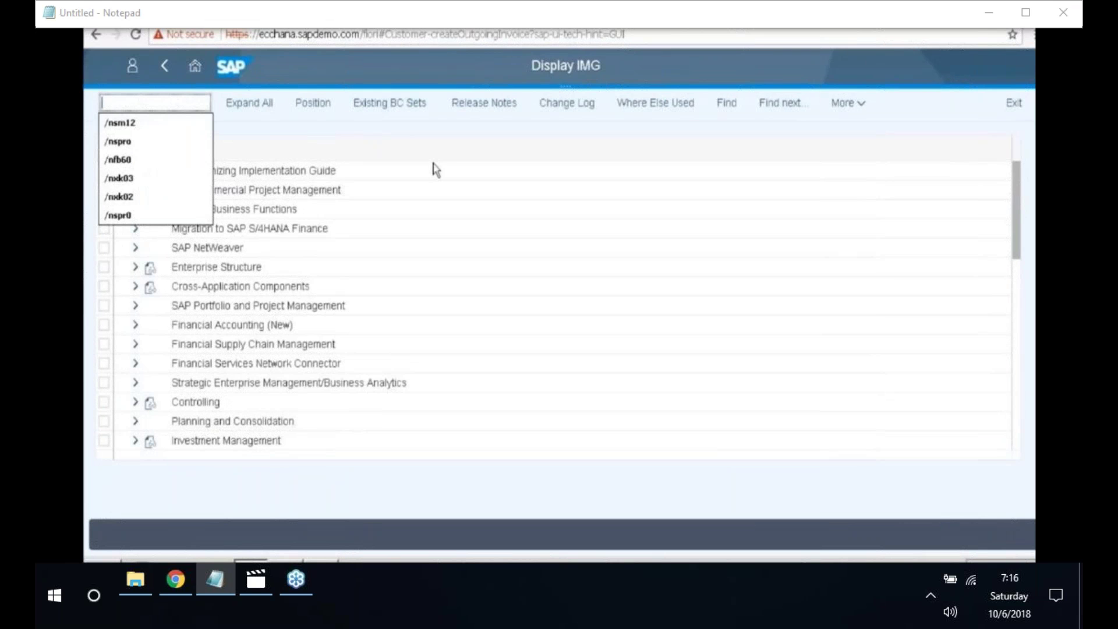
- Start transaction /NF-27 for a customer credit memo dated 04.06.2018
text(F-2)
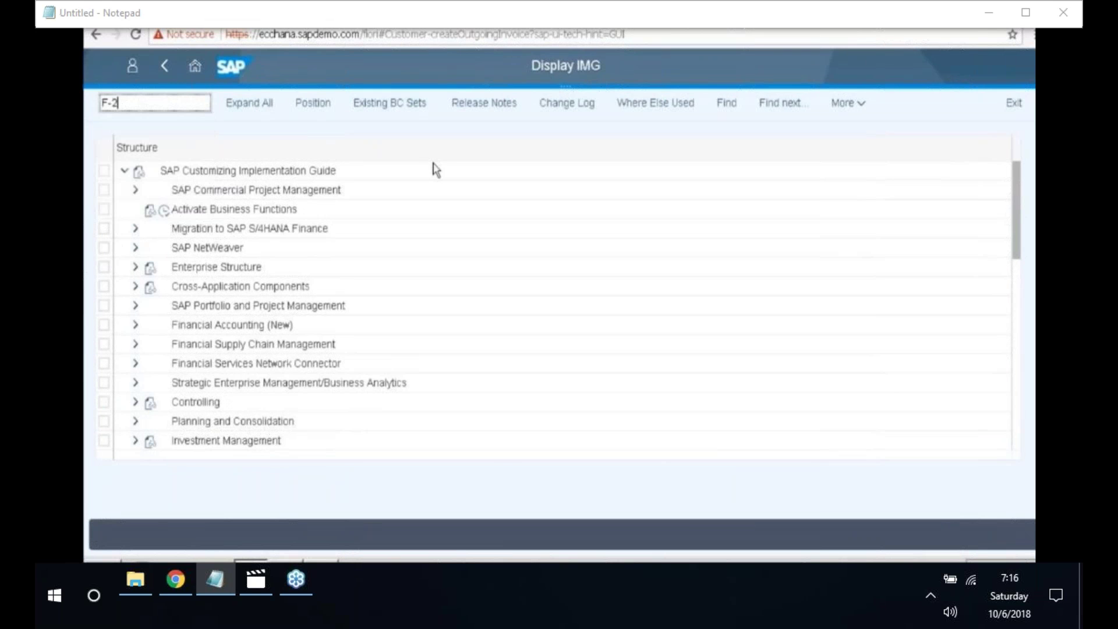
text(7)
key(Home)
text(/N)
key(Return)
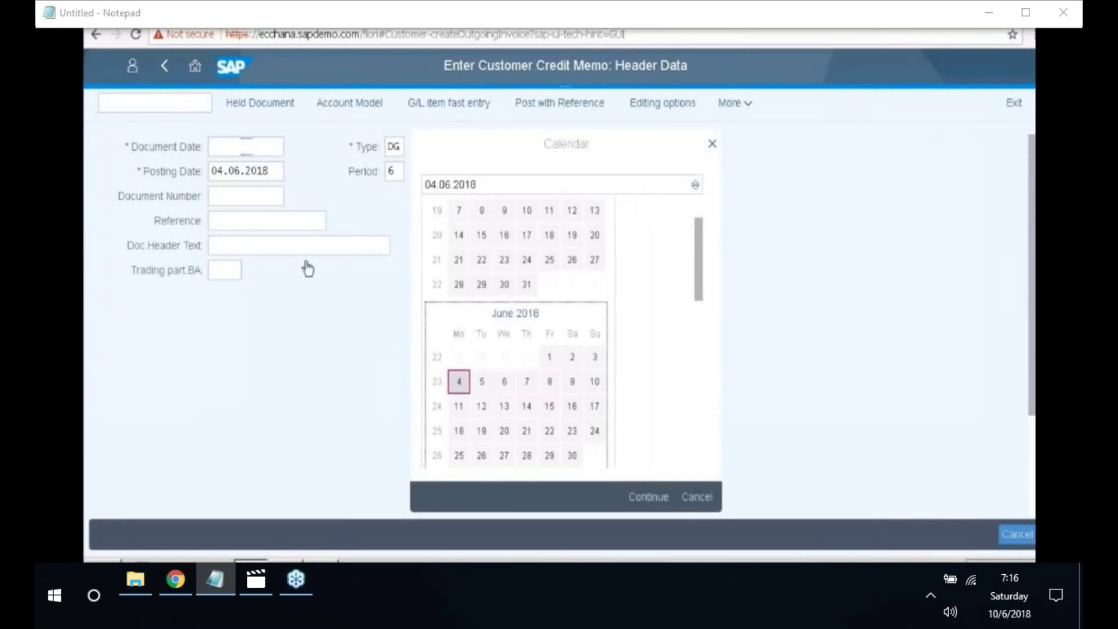
key(Return)
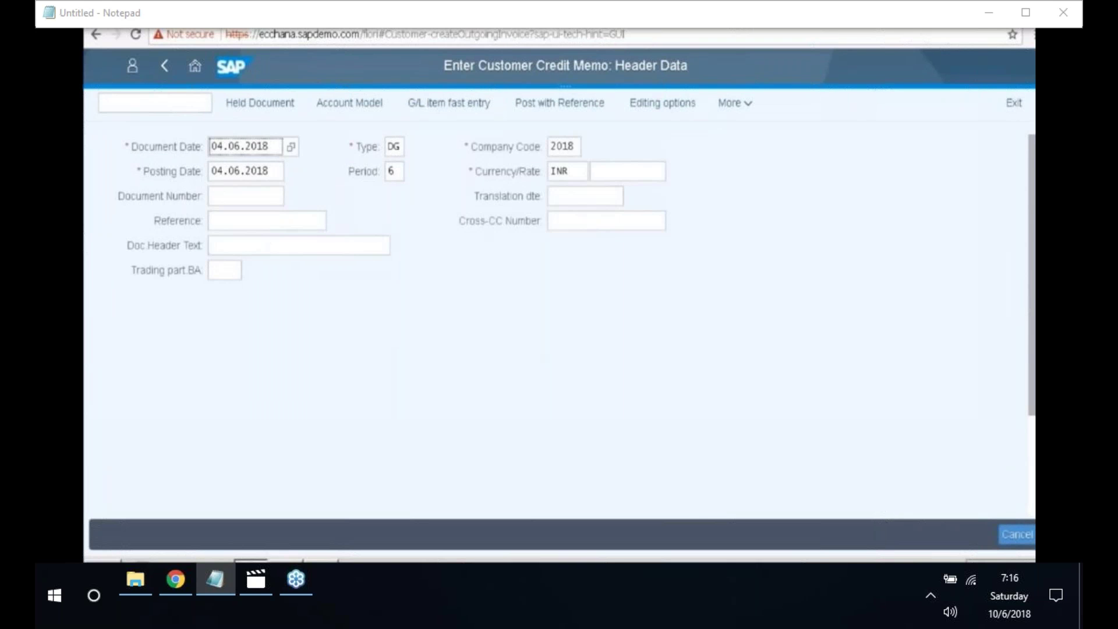
- Choose customer 2004 of company code 2018 as the first item's account
scroll(471, 243, down, 3)
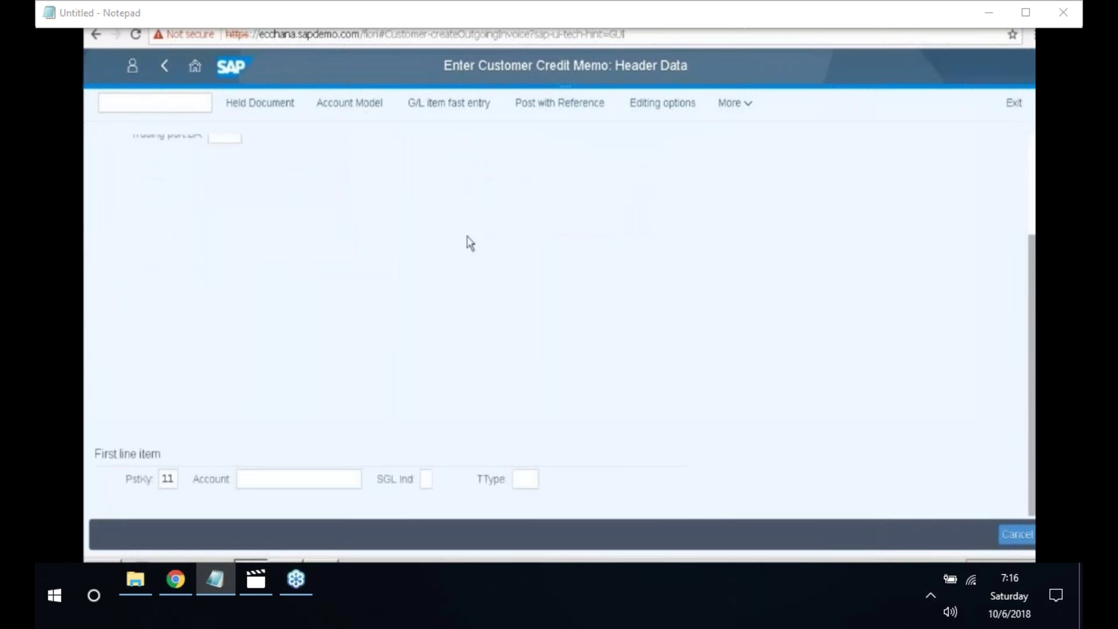
click(314, 479)
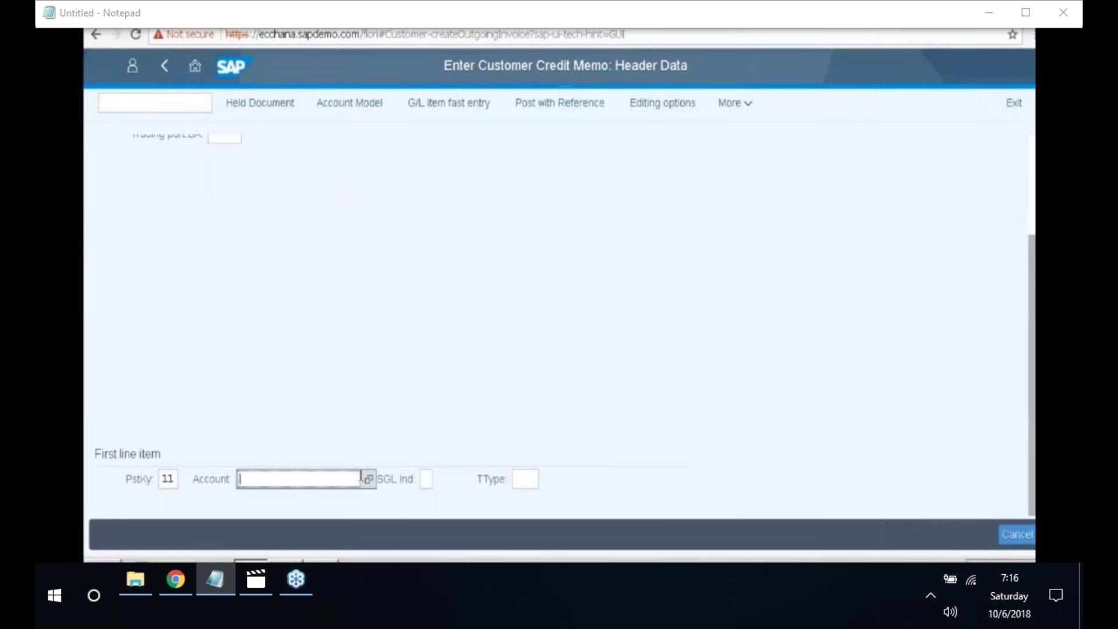
click(369, 481)
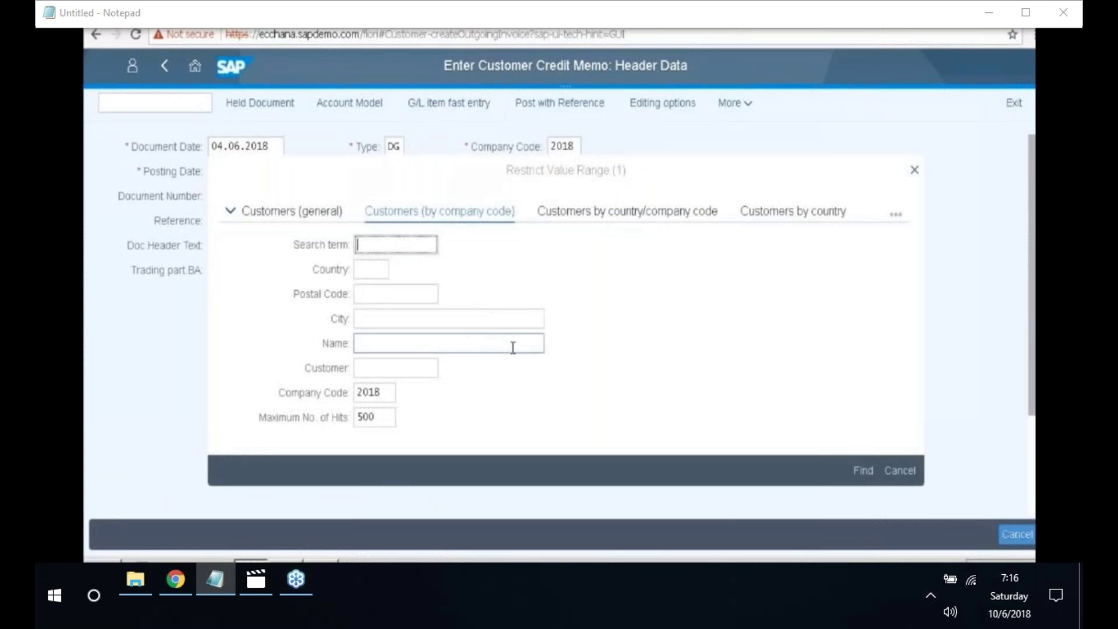
key(Return)
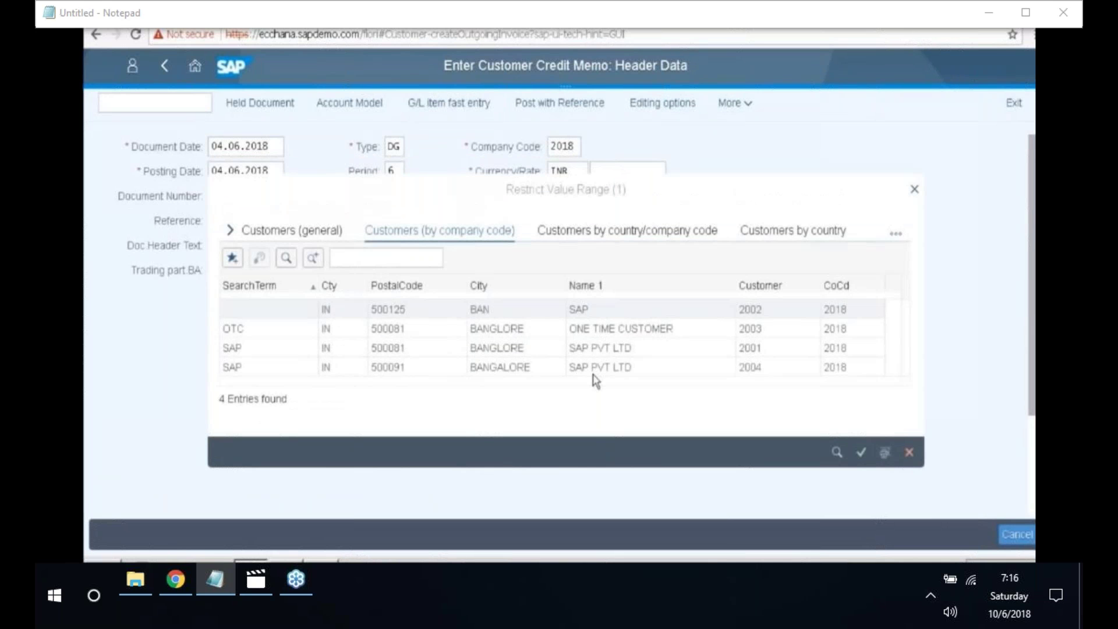
double_click(412, 373)
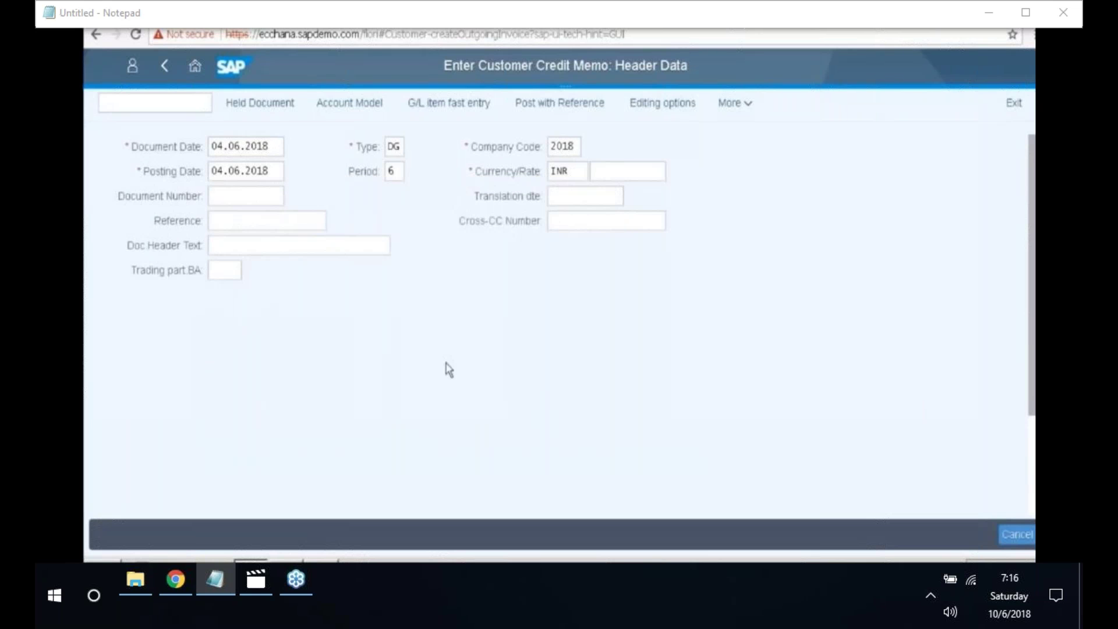
scroll(460, 431, down, 3)
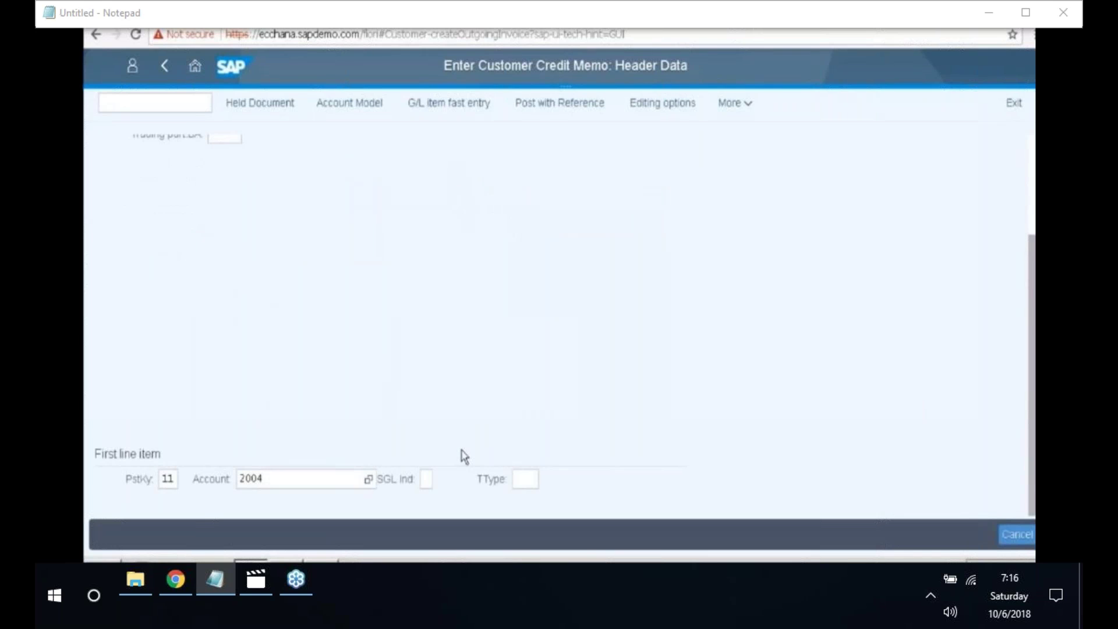
- Enter 25000 INR as the credit memo's customer item amount
key(Return)
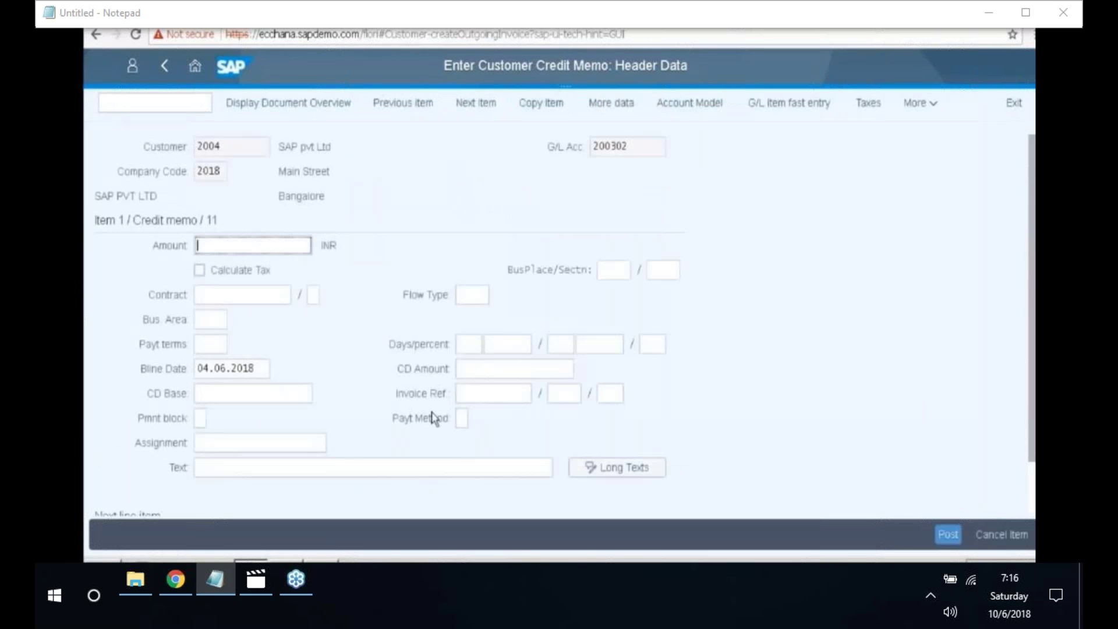
text(25000)
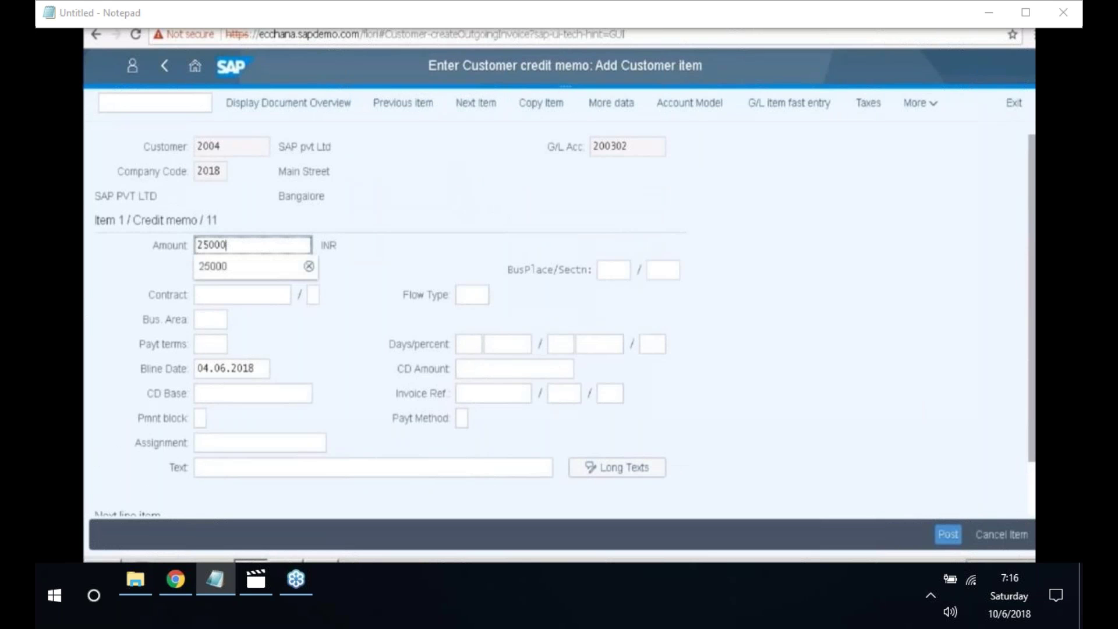
scroll(271, 337, down, 1)
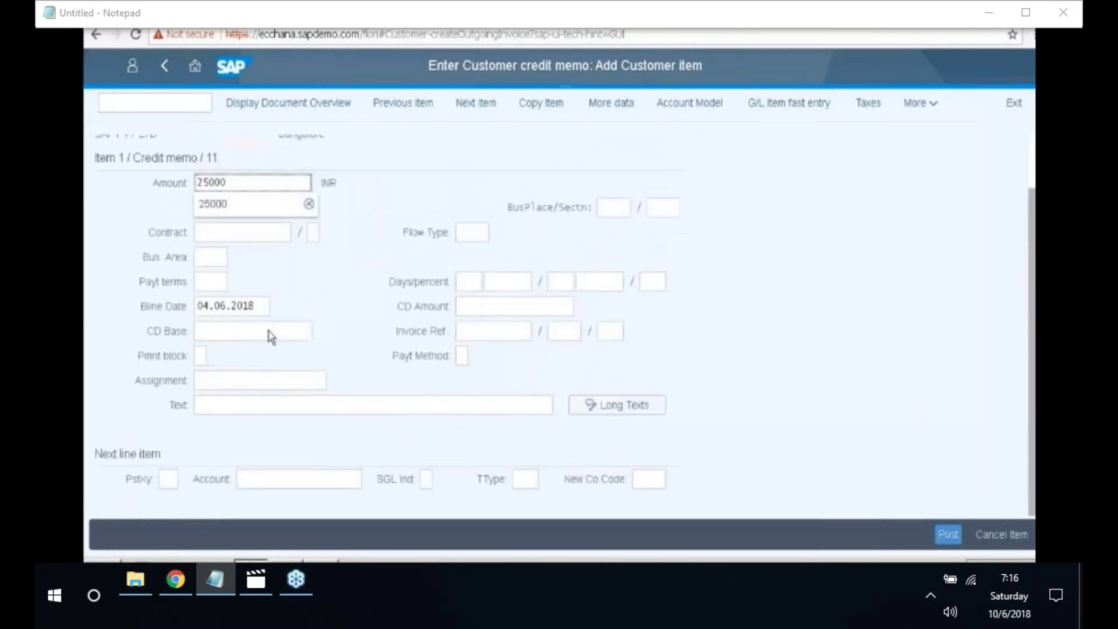
- Set posting key 40 for the next line, replacing the wrongly chosen 01
click(168, 481)
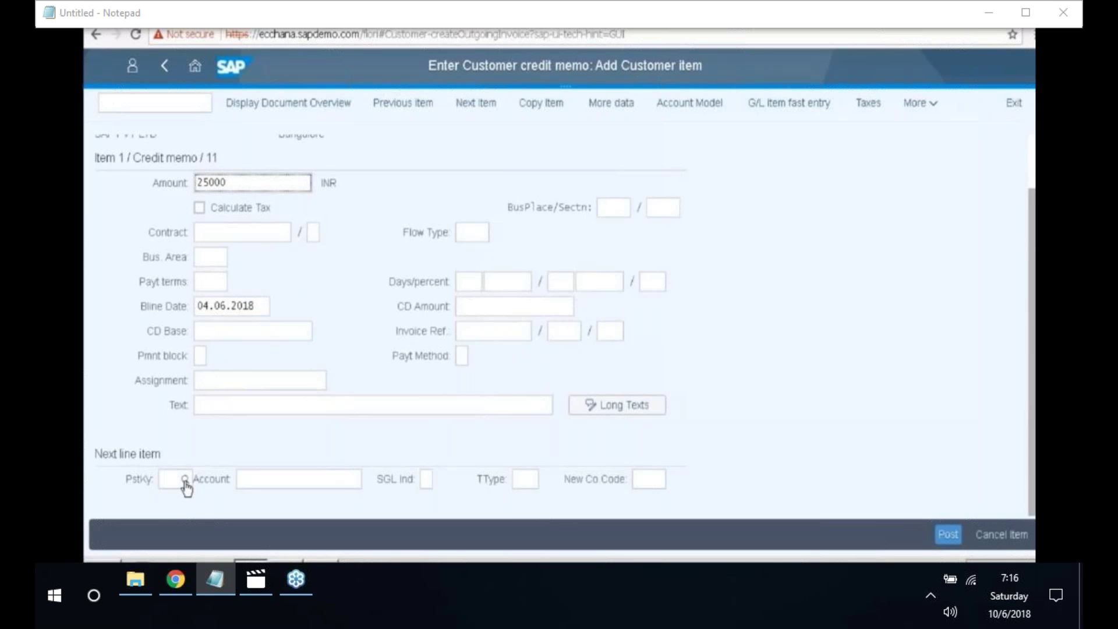
scroll(187, 488, up, 1)
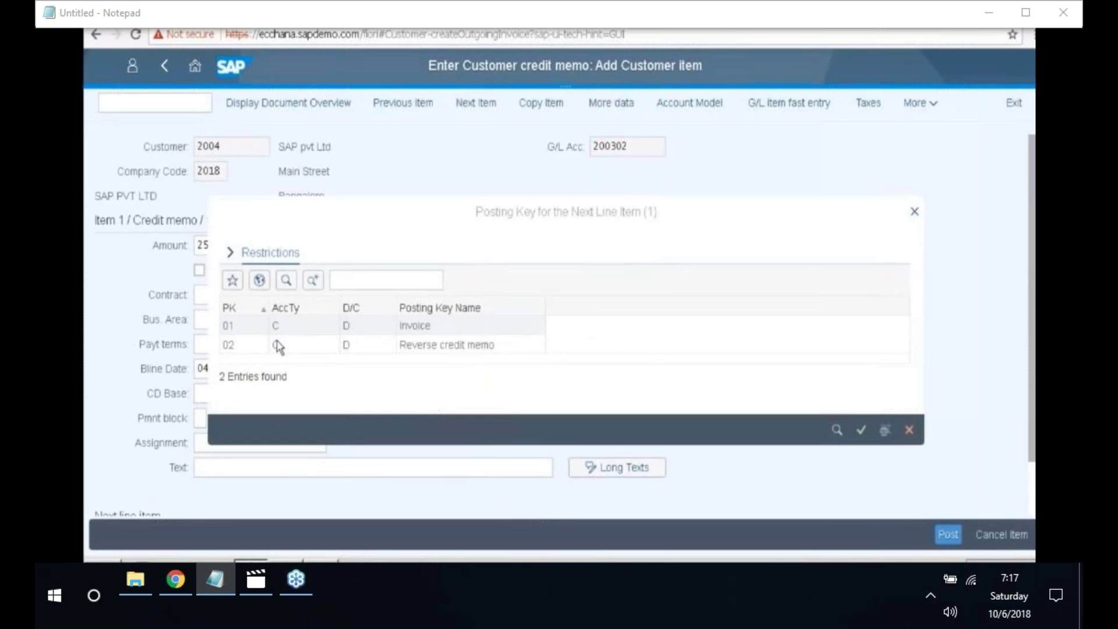
double_click(306, 331)
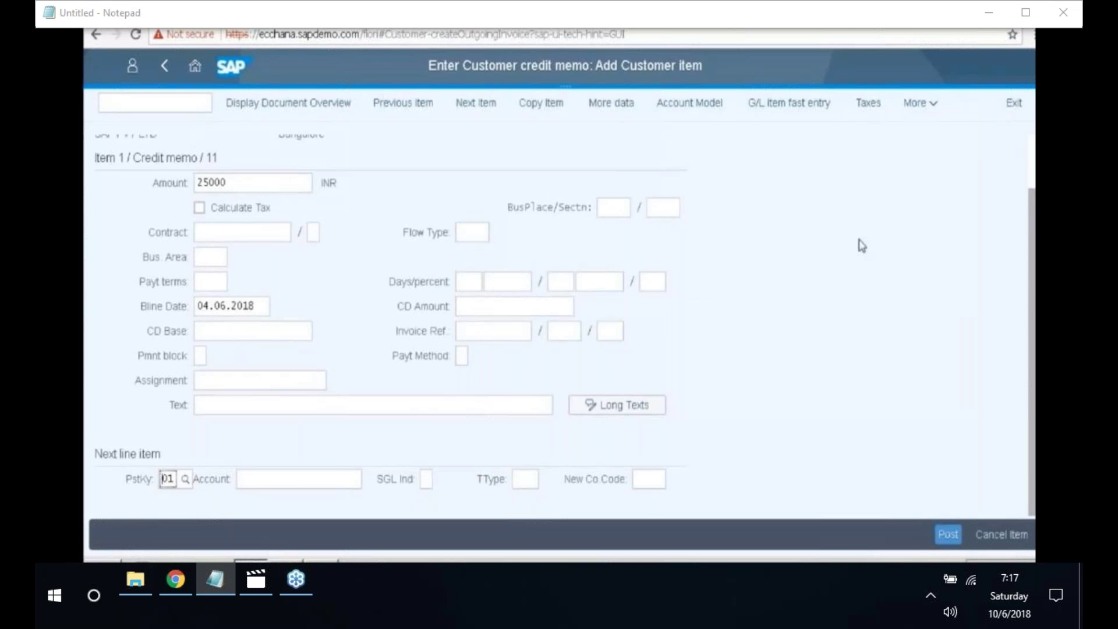
key(ctrl+a)
key(BackSpace)
text(40)
key(Return)
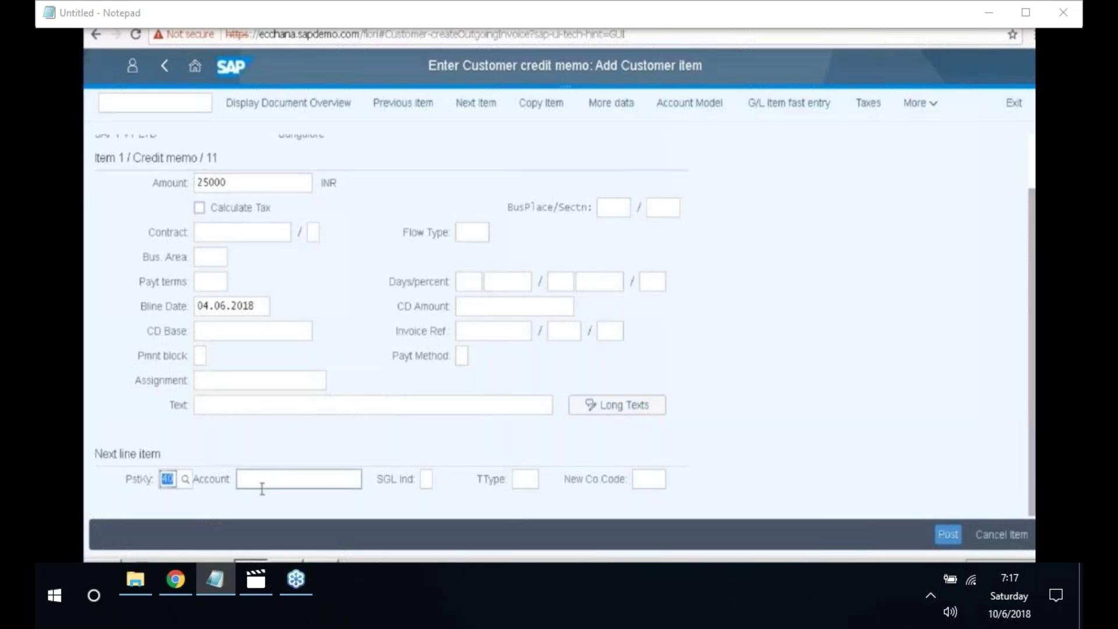
- Use G/L account 300000 Sales Accounts for the debit line and open its entry screen
click(264, 480)
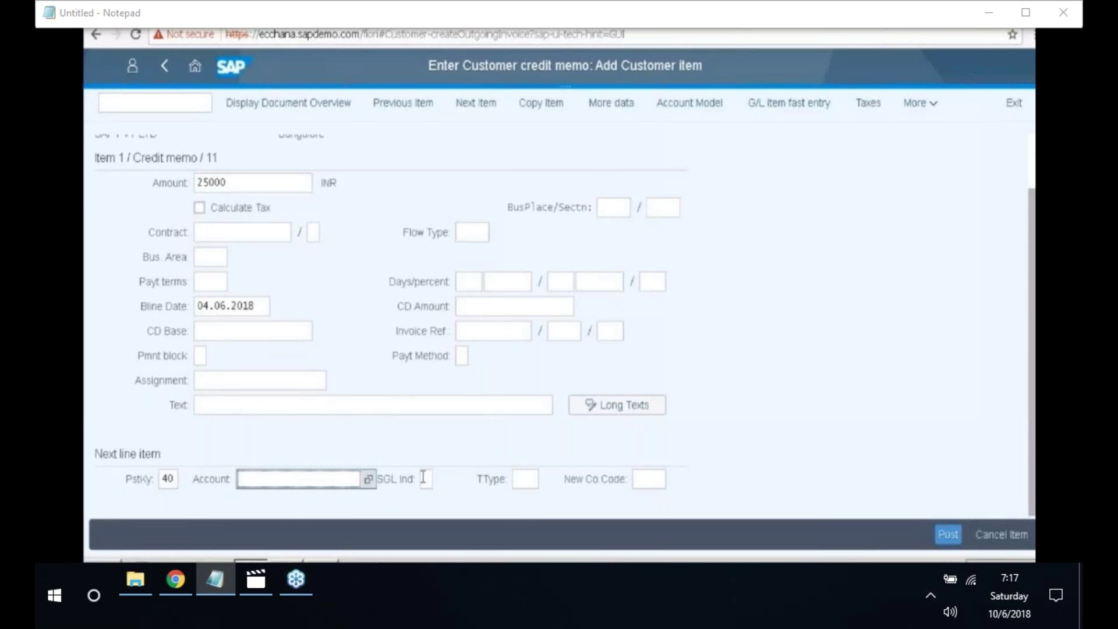
scroll(373, 489, up, 1)
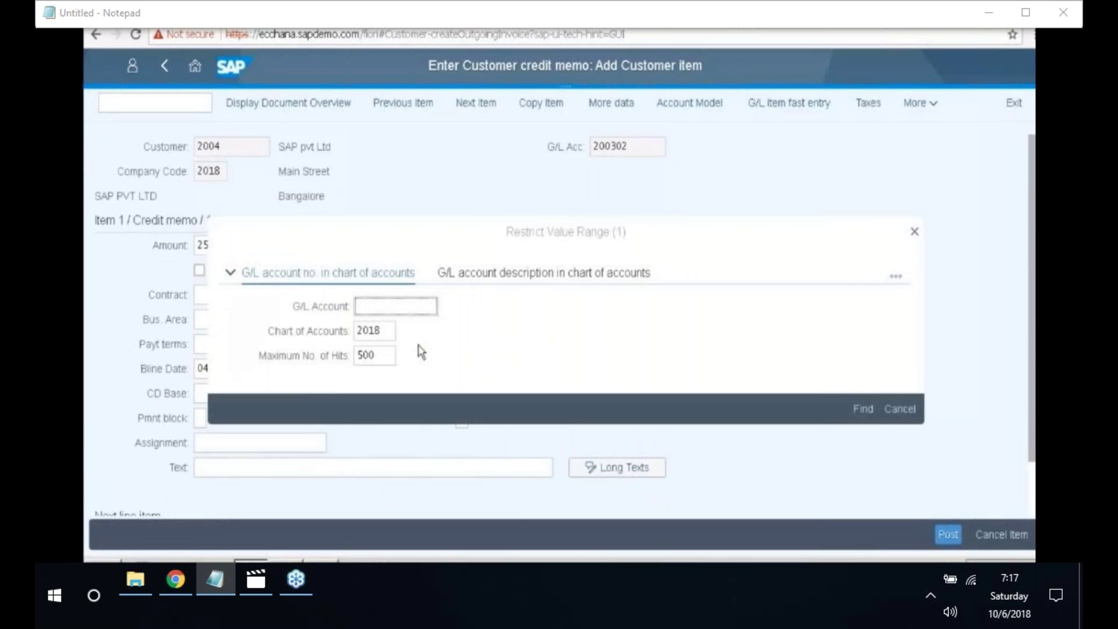
key(Return)
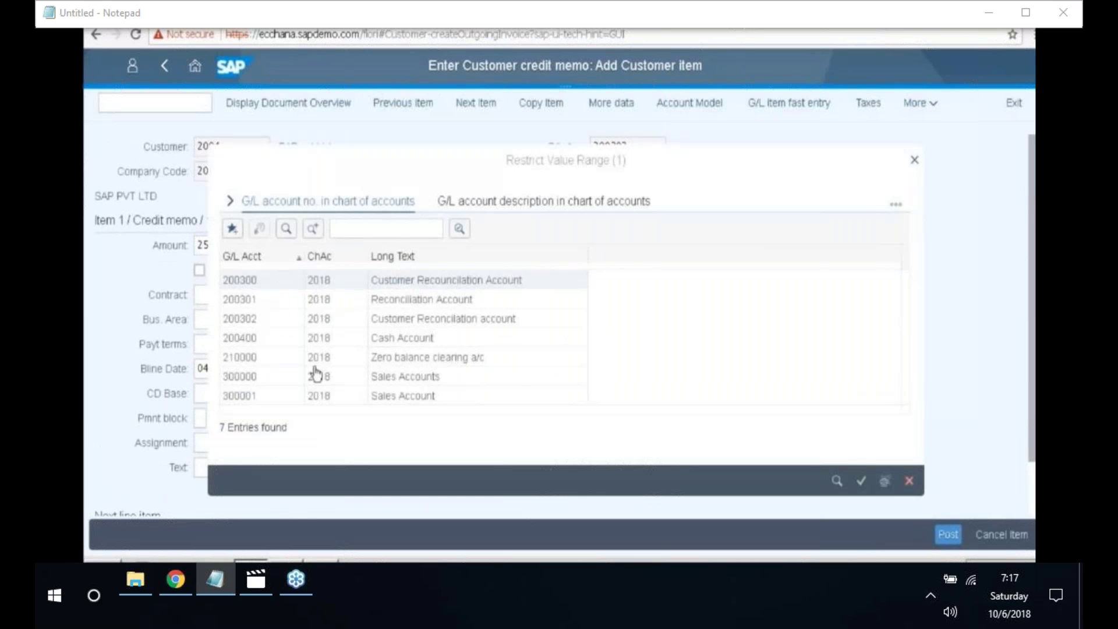
click(268, 384)
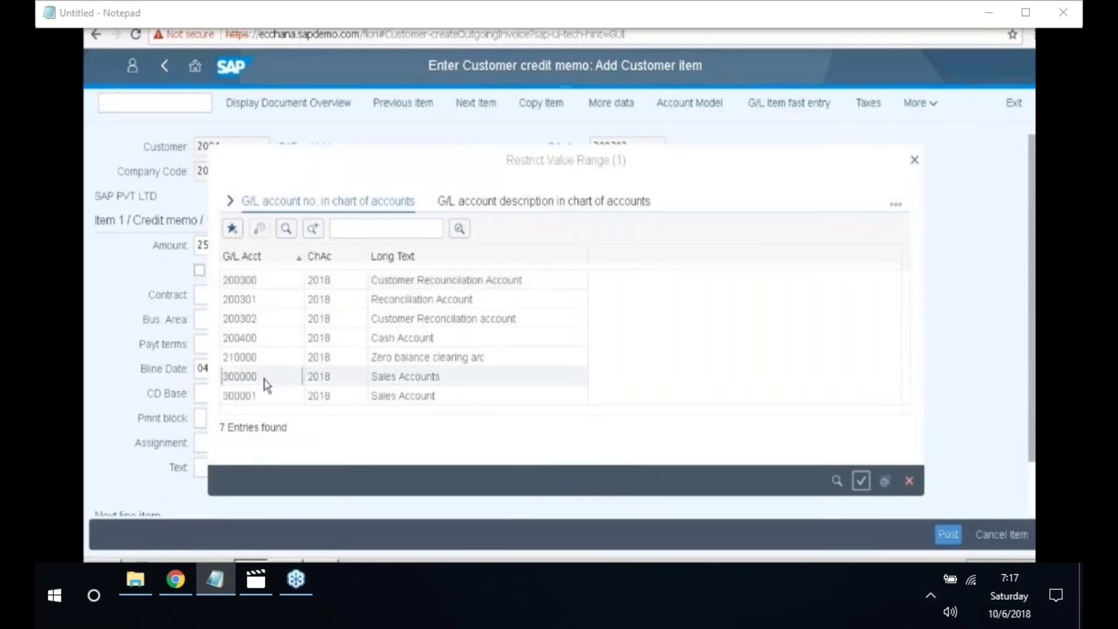
double_click(268, 383)
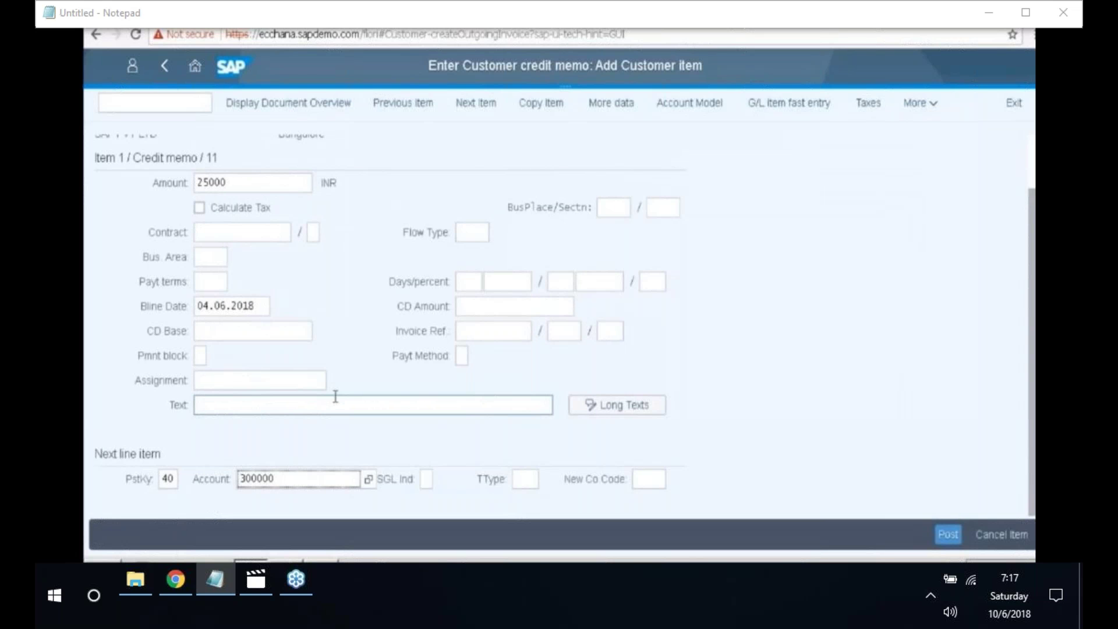
key(Return)
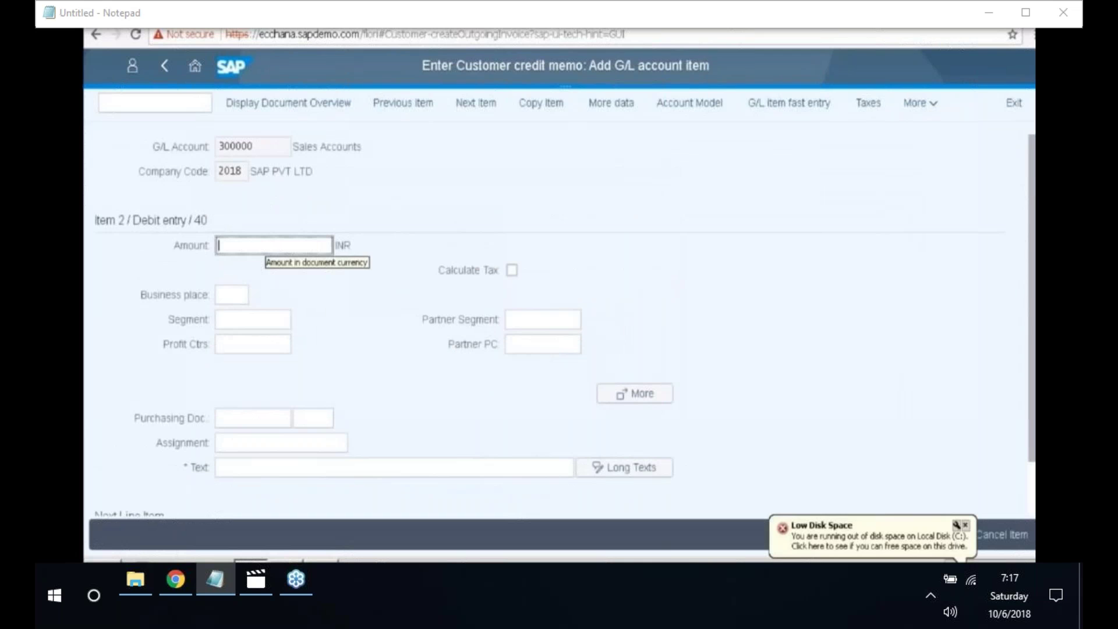
- Give the sales line an amount of 25000 and the text 'Customer returns'
text(25000)
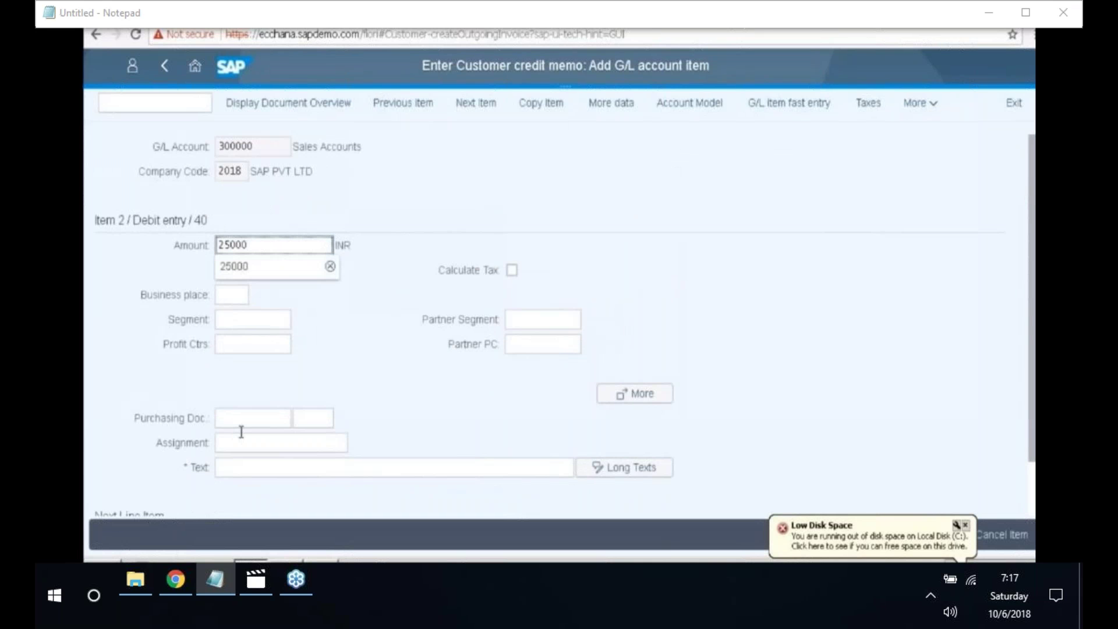
click(253, 467)
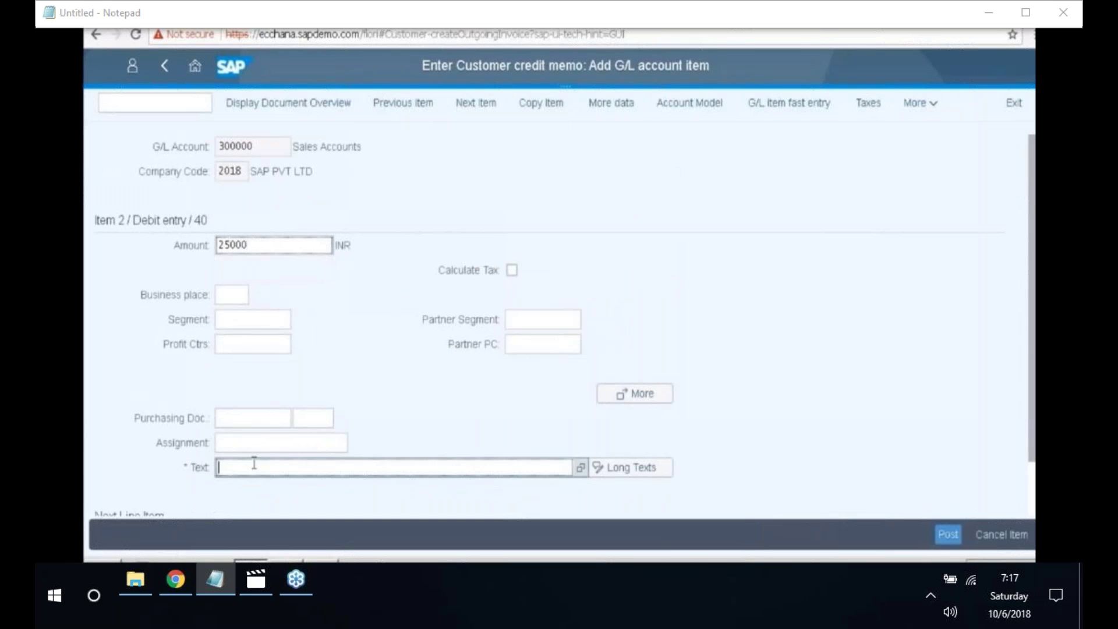
text(Customer returns)
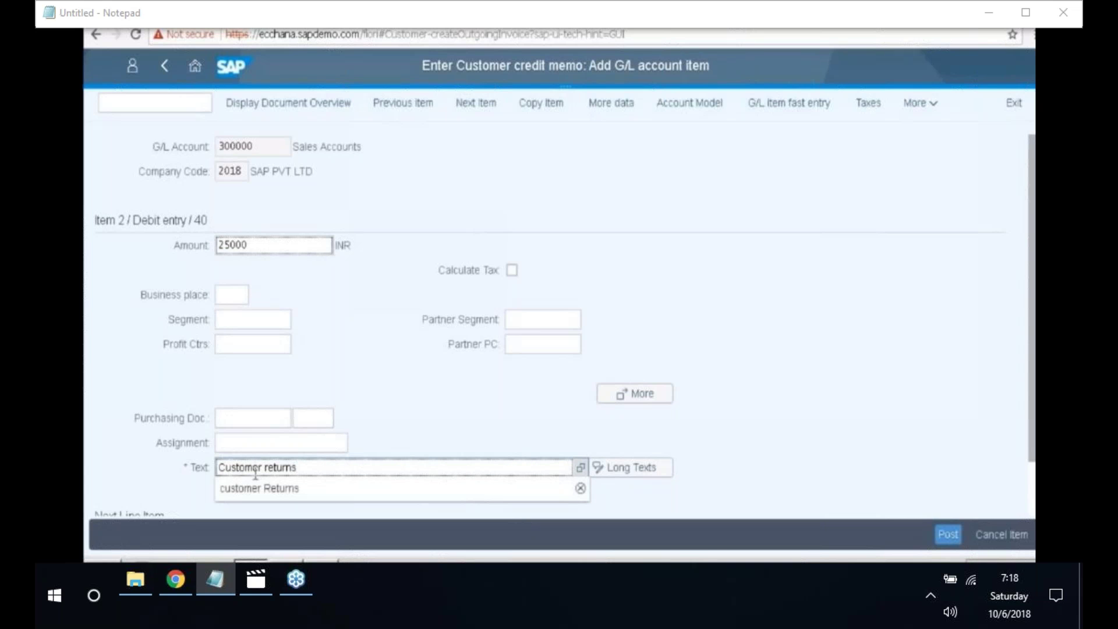
key(Return)
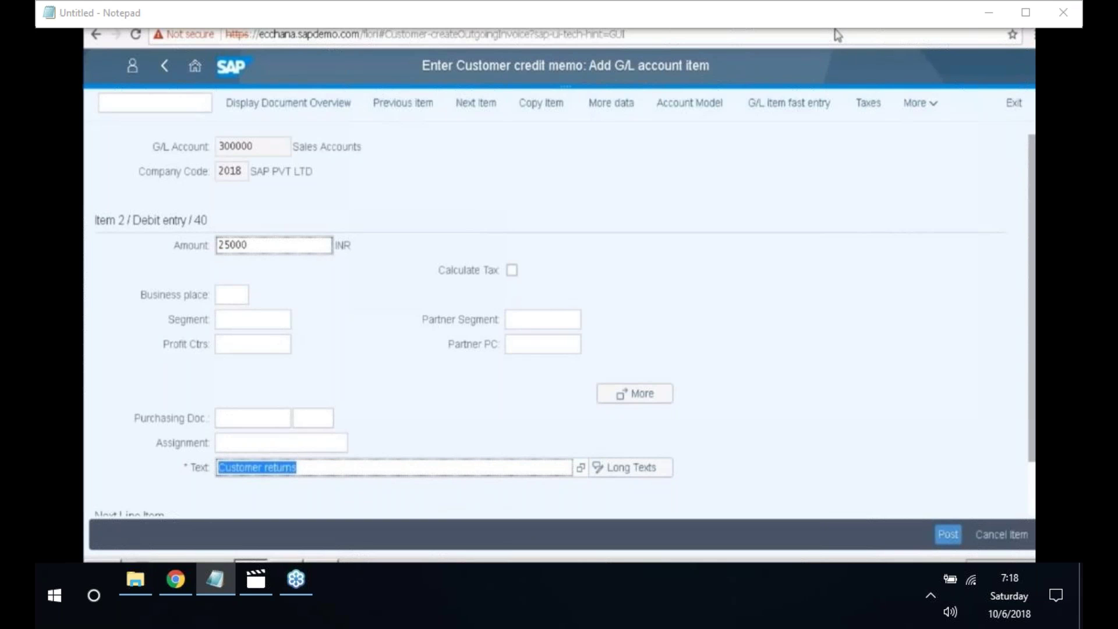
- Simulate the credit memo to preview the balanced document
click(924, 104)
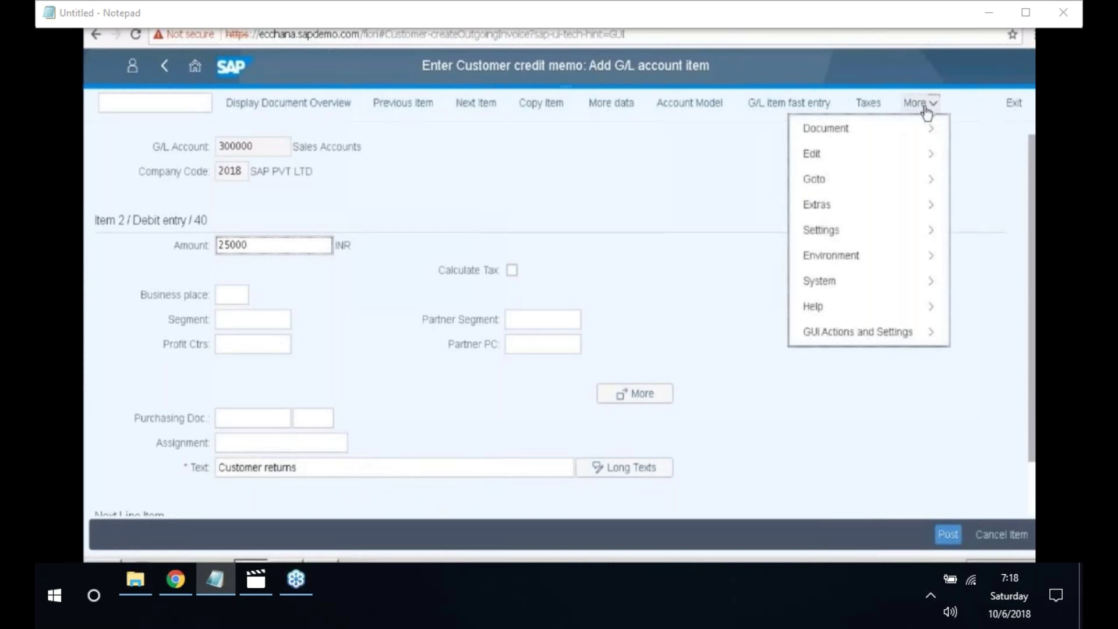
click(913, 133)
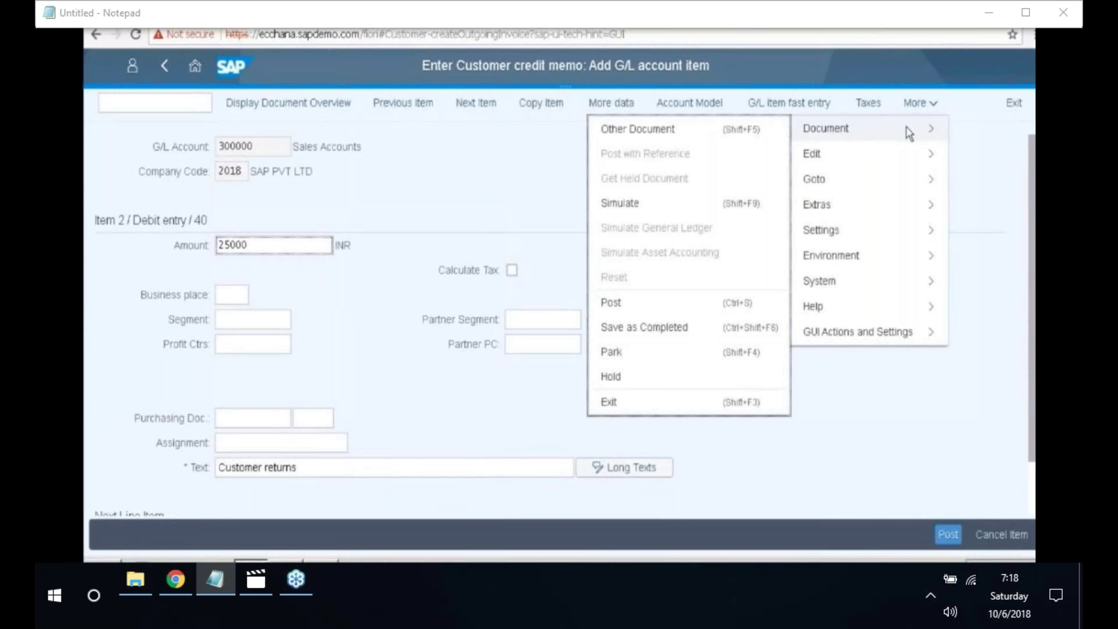
click(644, 203)
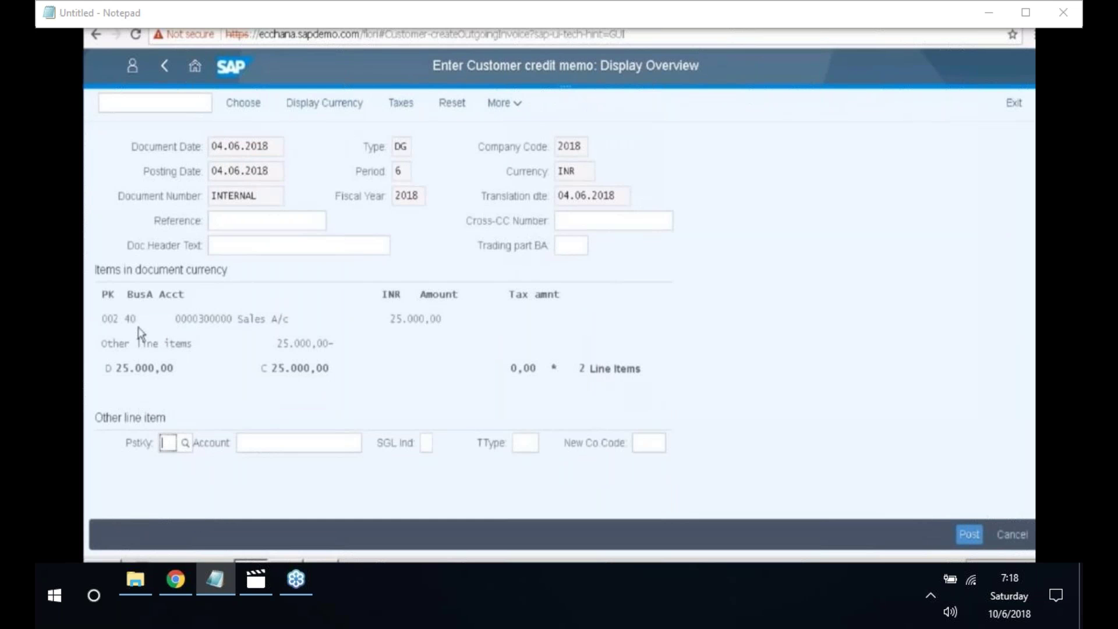
- Review the simulated overview's sales account line and bring up the More functions for posting
click(202, 318)
drag(230, 317, 242, 319)
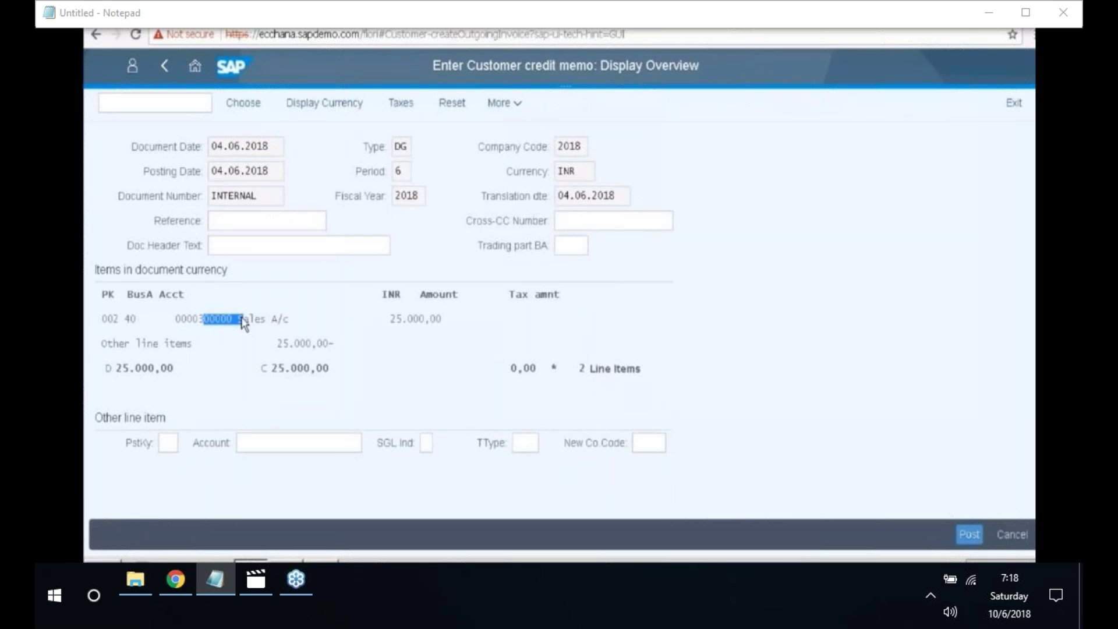
scroll(241, 319, up, 1)
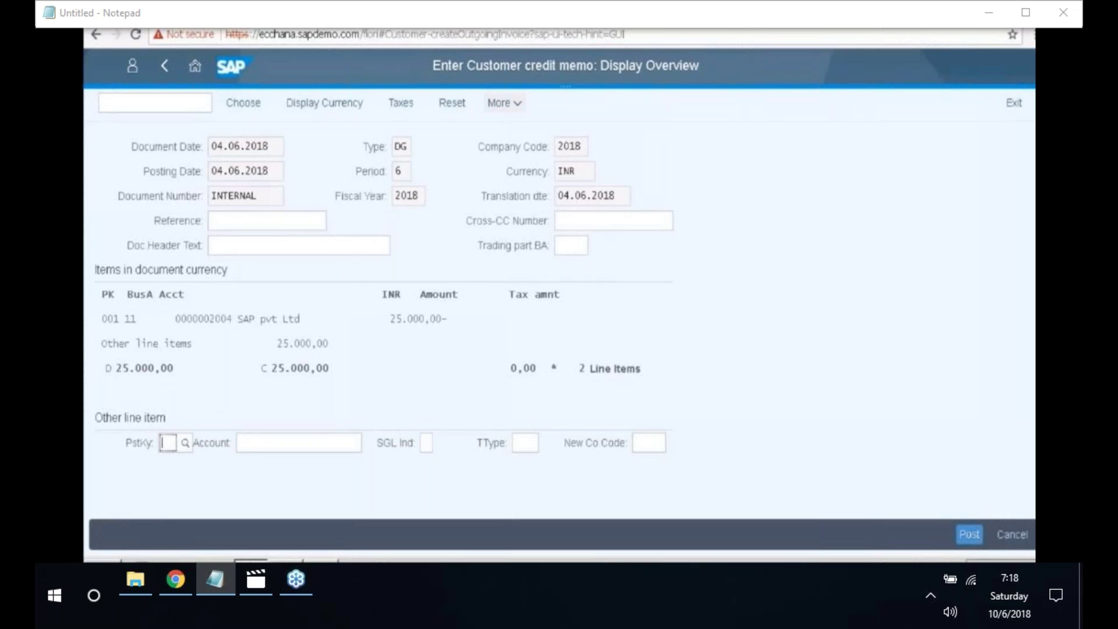
click(504, 103)
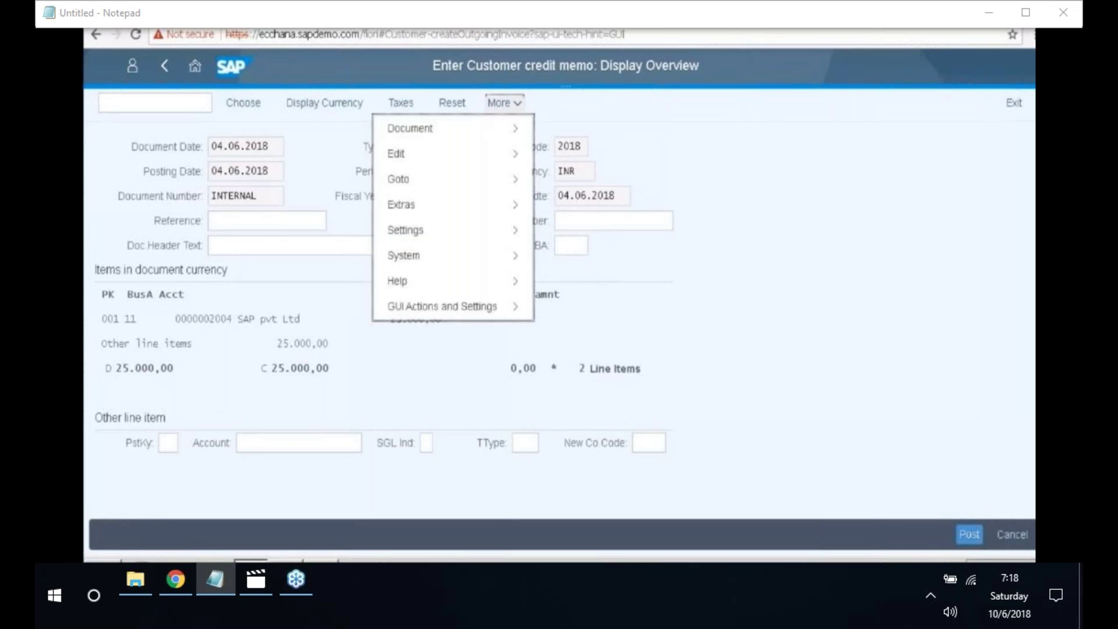
mouse_move(500, 135)
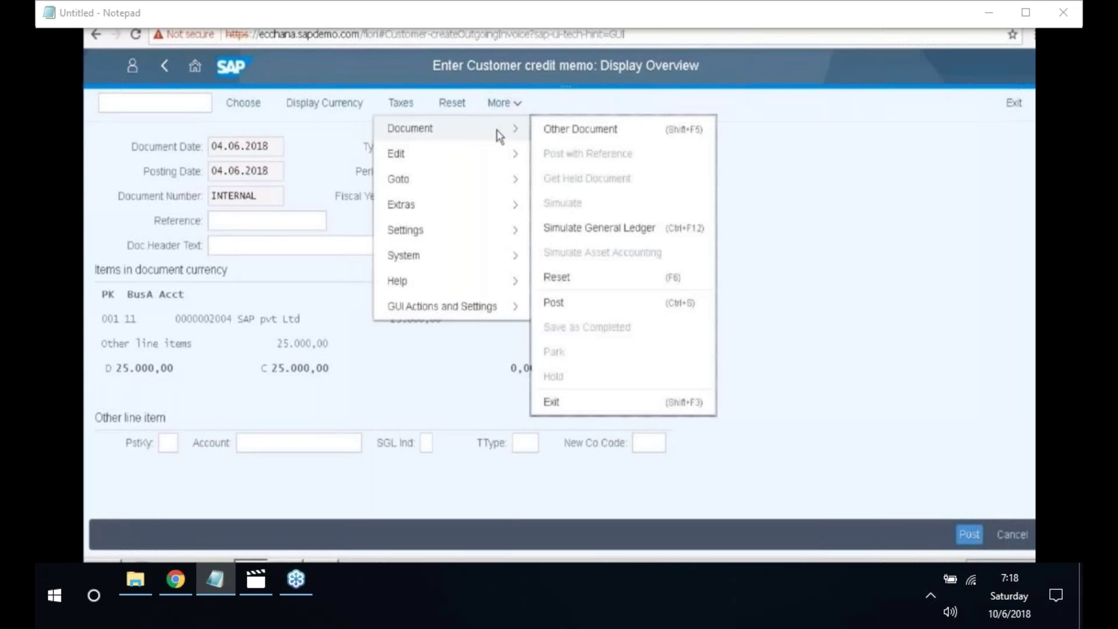
- Post the credit memo and grab document number 4002 from the status message
click(581, 302)
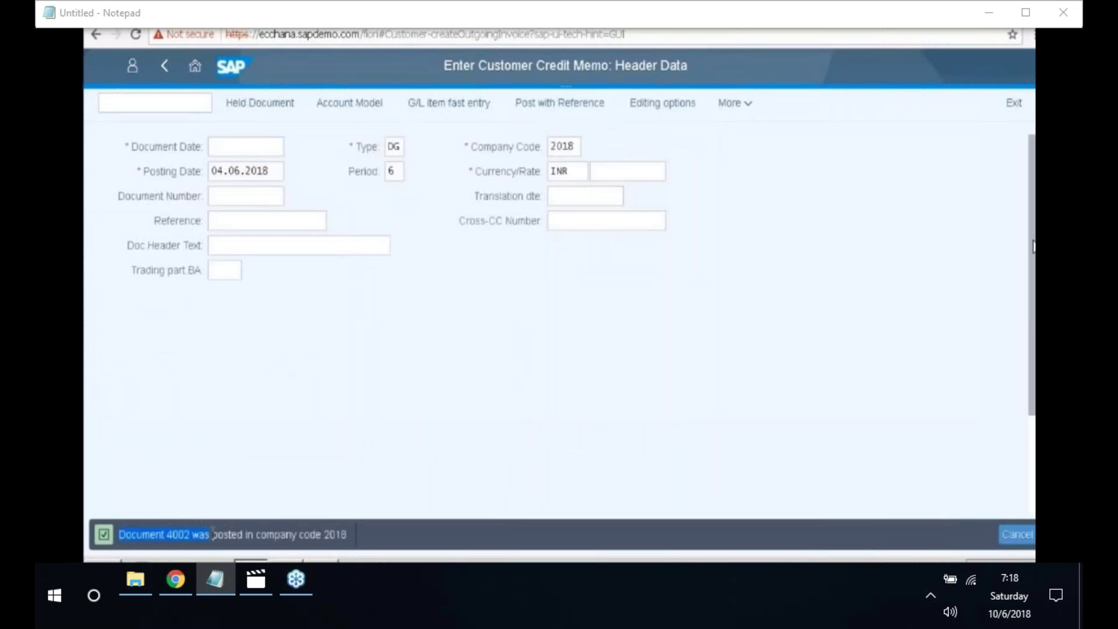
drag(213, 531, 240, 547)
click(220, 541)
double_click(178, 534)
key(ctrl+c)
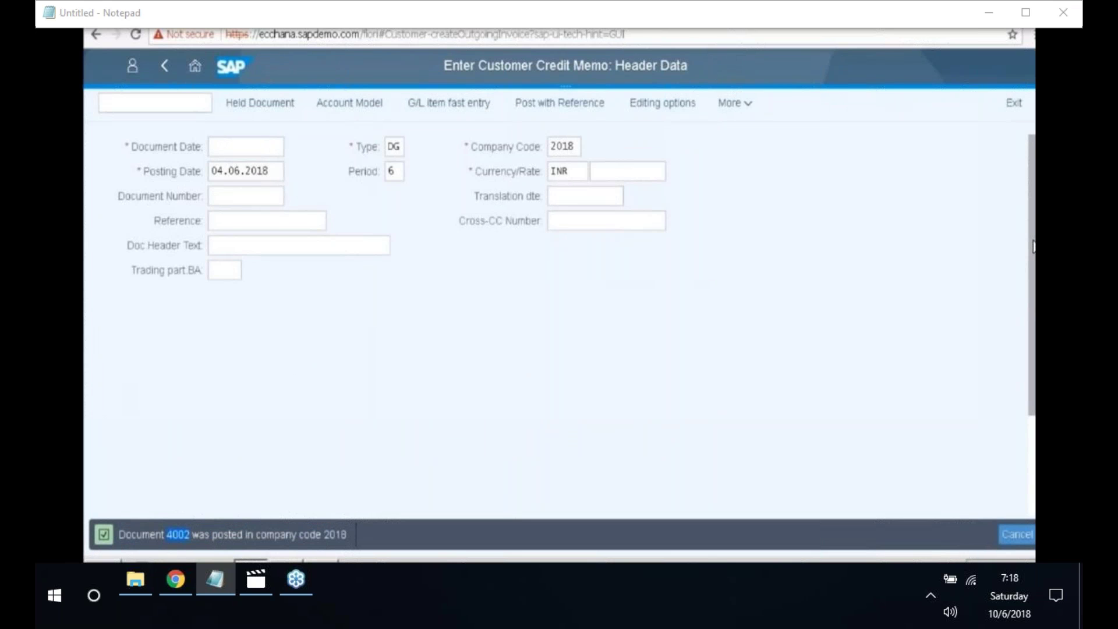
- Add 'Customer returns document - 4002' as a new Notepad line, then minimize Notepad
click(322, 561)
click(277, 207)
key(Return)
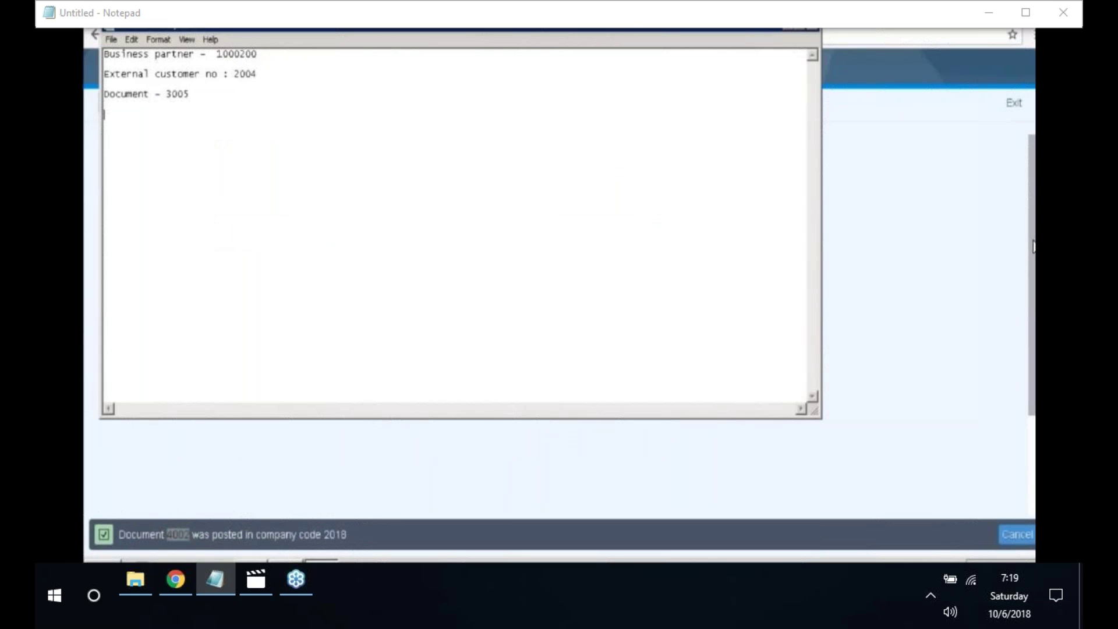
text(Customer returns document)
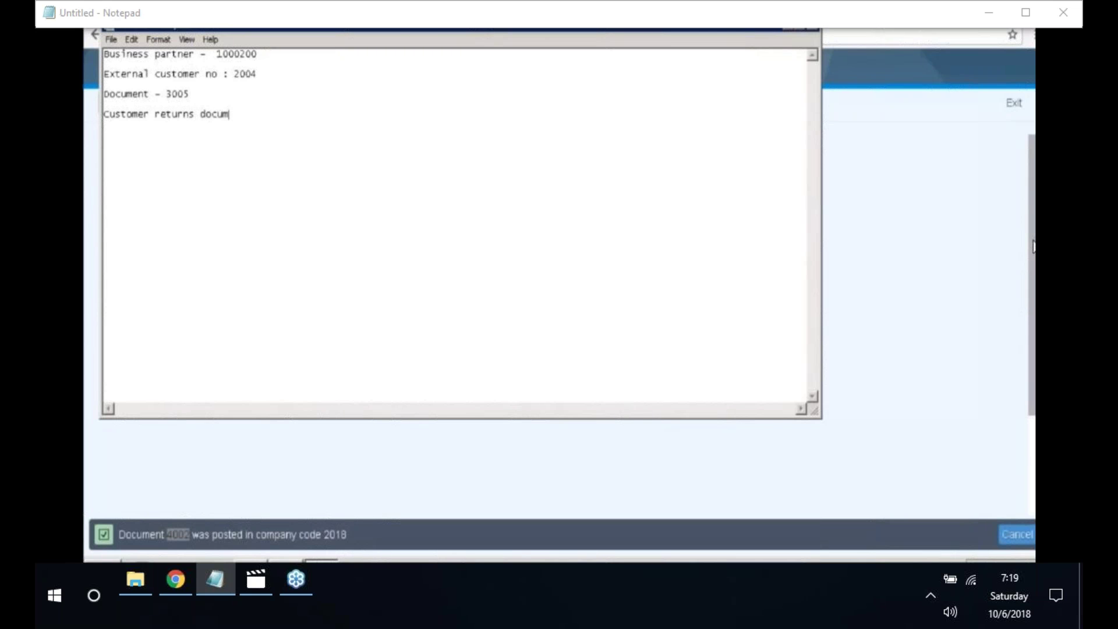
text( -)
key(ctrl+v)
click(788, 33)
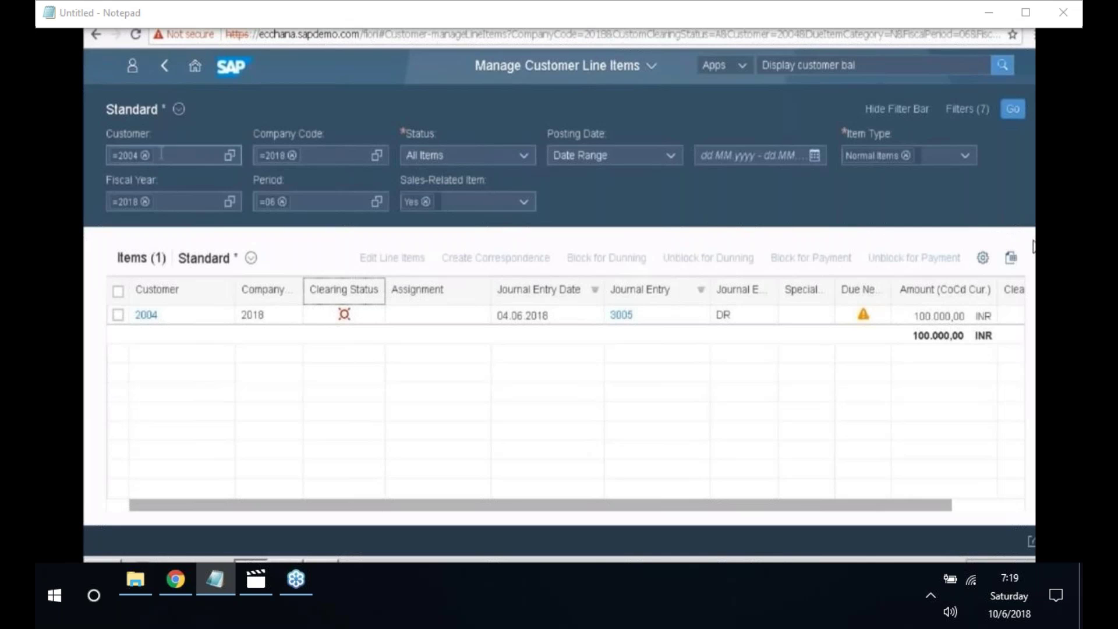
click(164, 65)
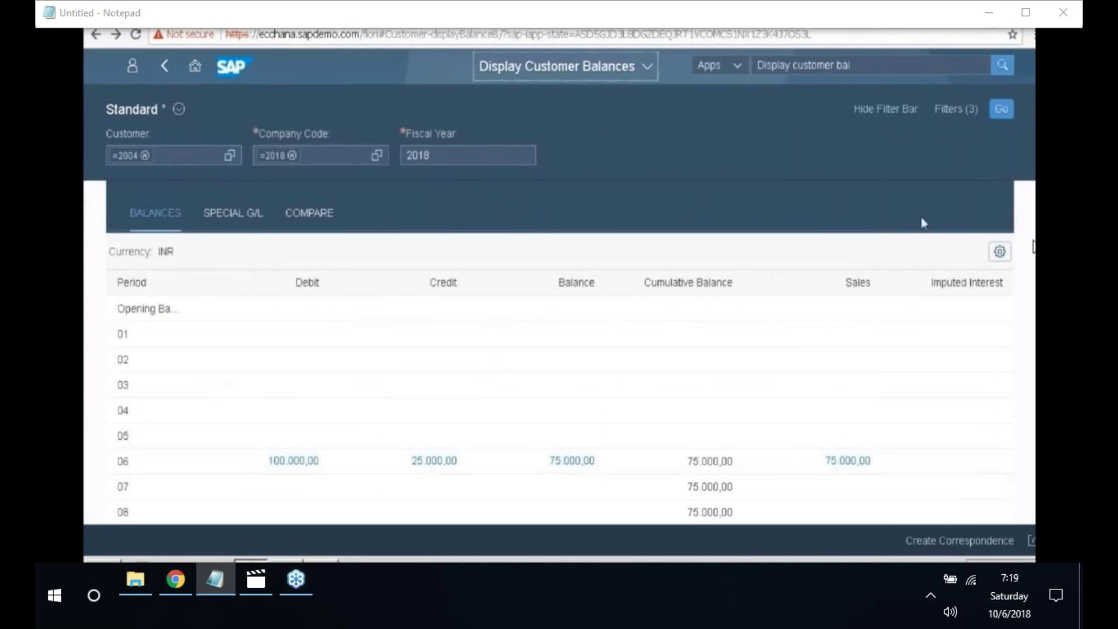
click(137, 36)
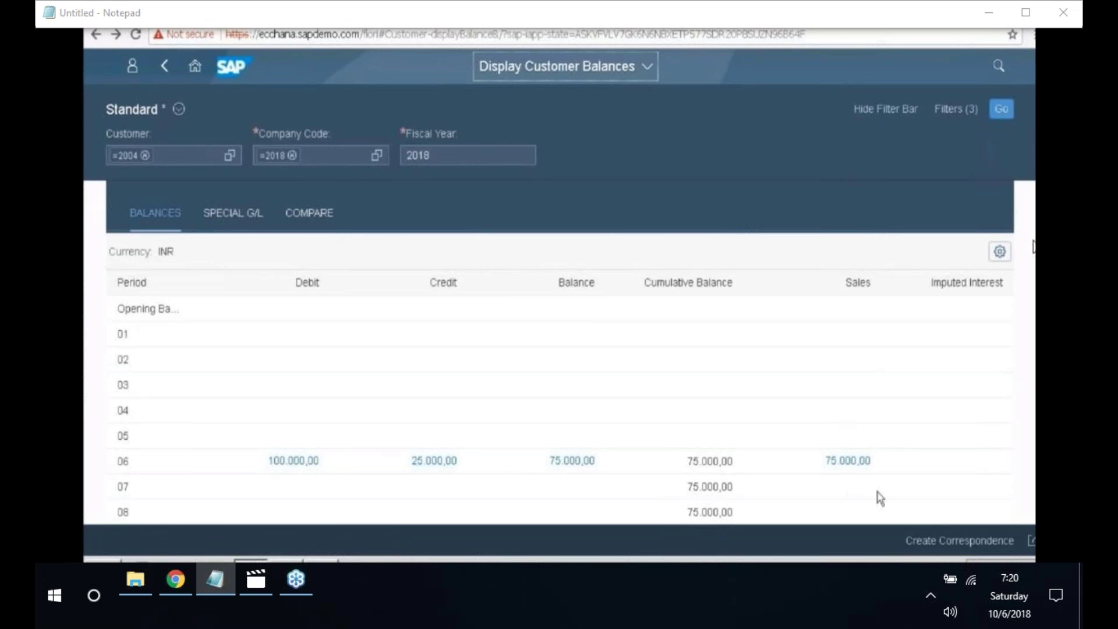
click(837, 468)
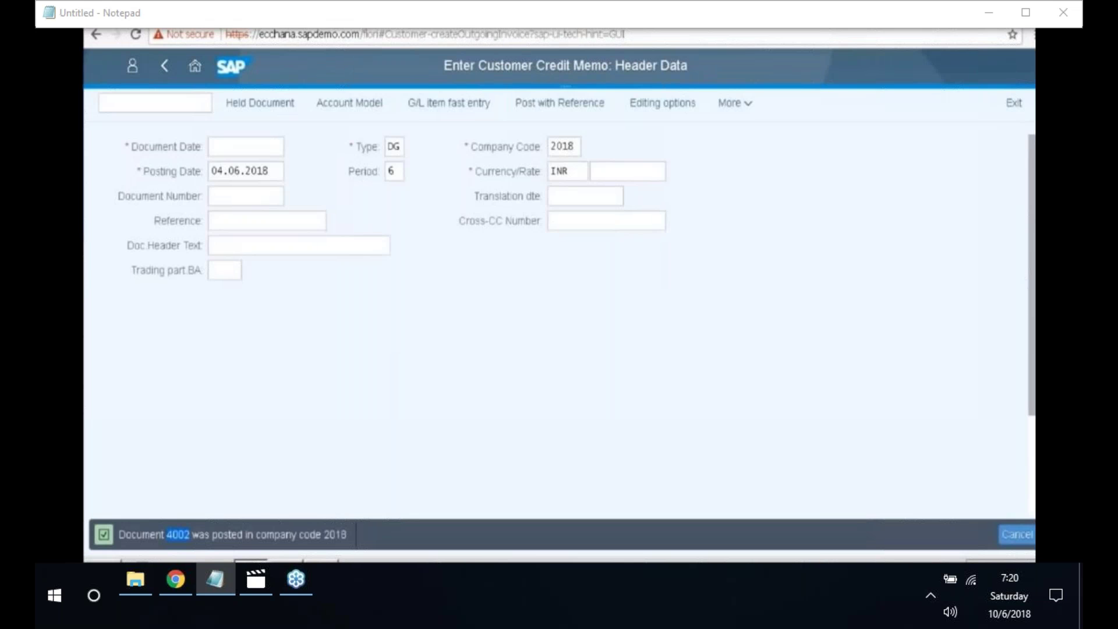
- Go back to the launchpad and search for the 'Post incoming payments' app
click(164, 66)
click(163, 67)
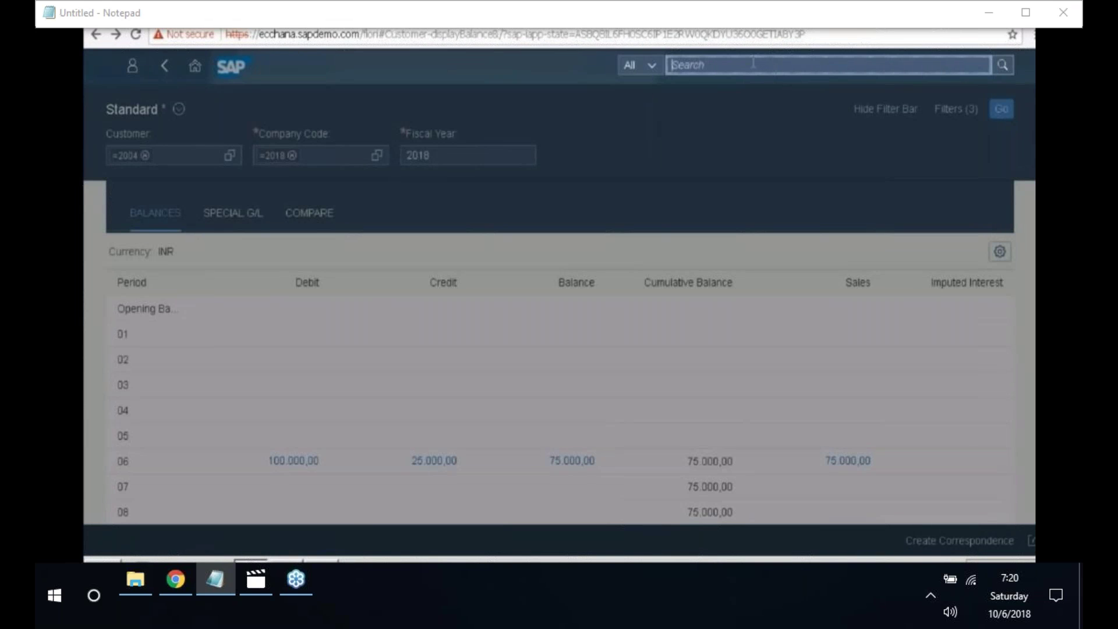
text(Post inc)
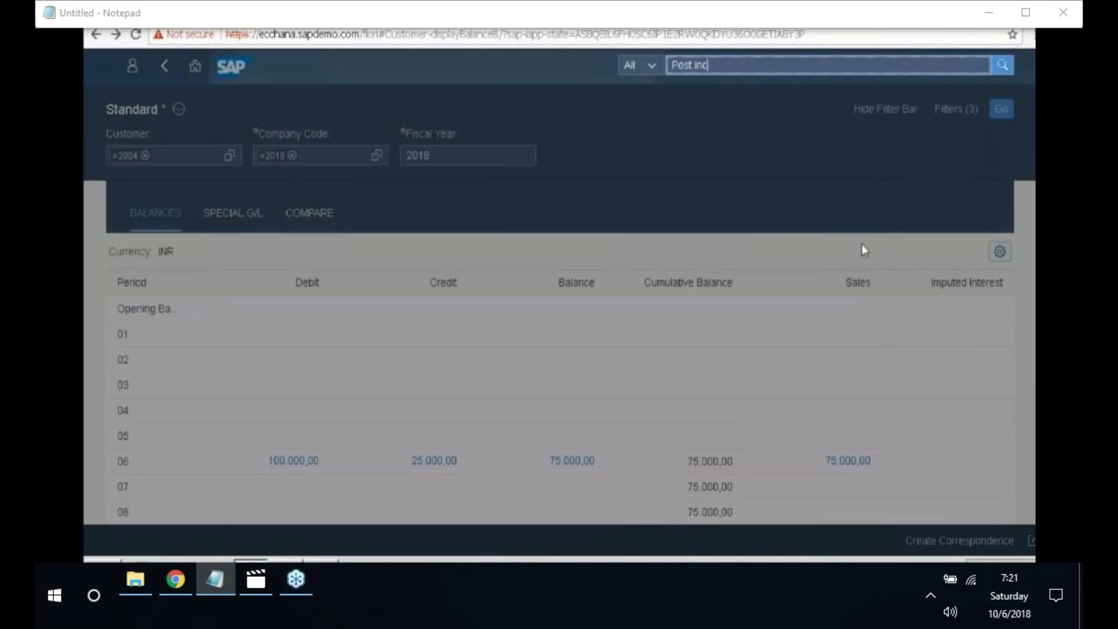
text(oming payments)
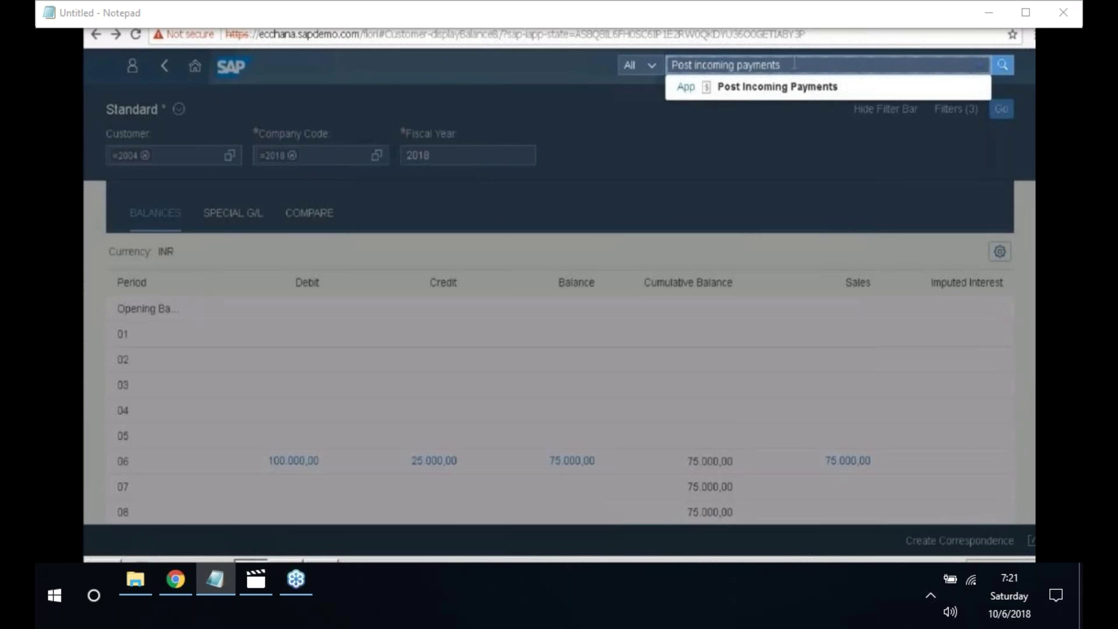
key(Return)
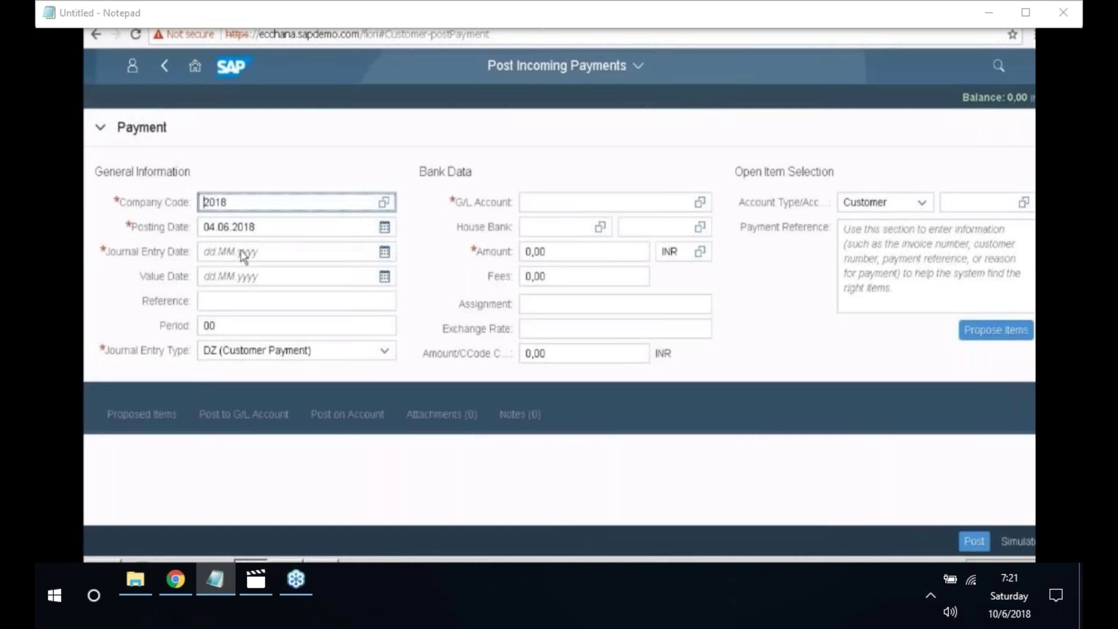
- Set both the journal entry date and value date to 04.06.2018
click(383, 255)
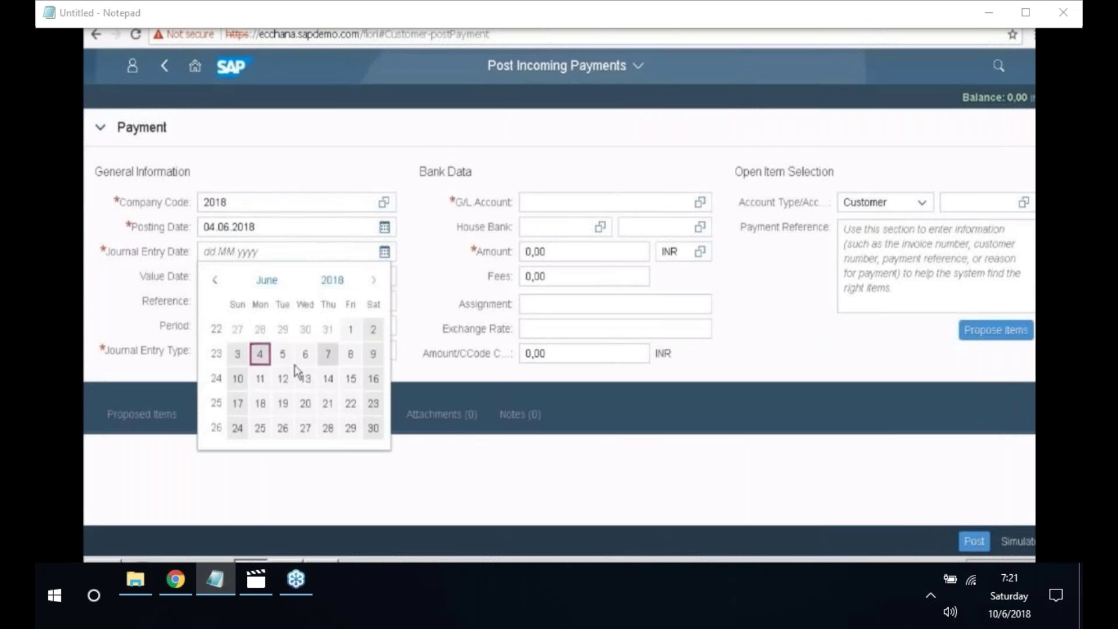
double_click(268, 352)
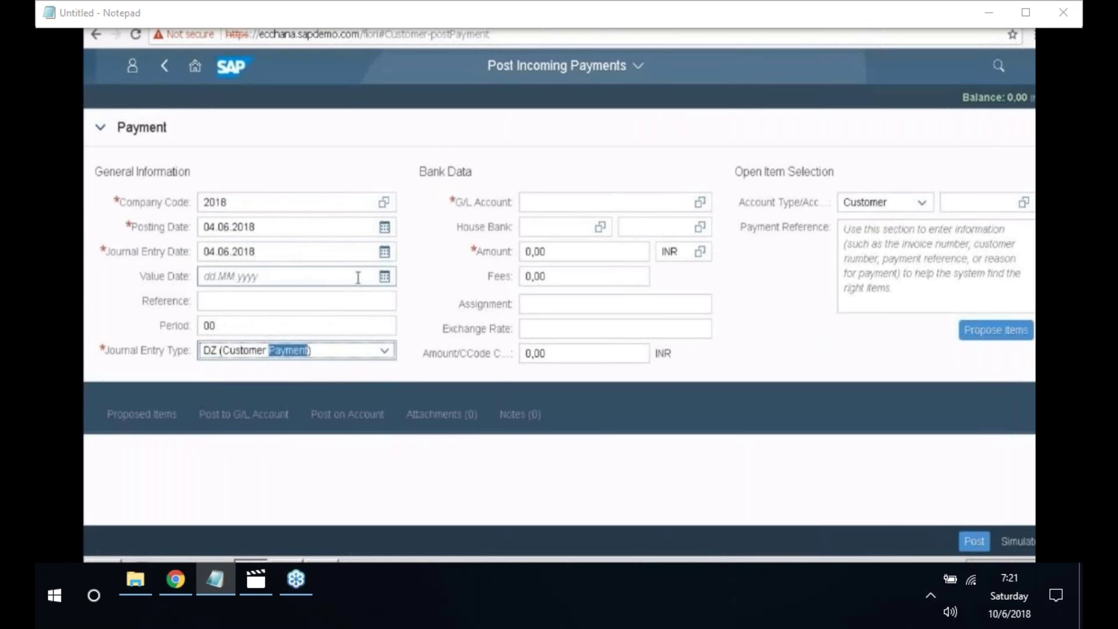
click(389, 280)
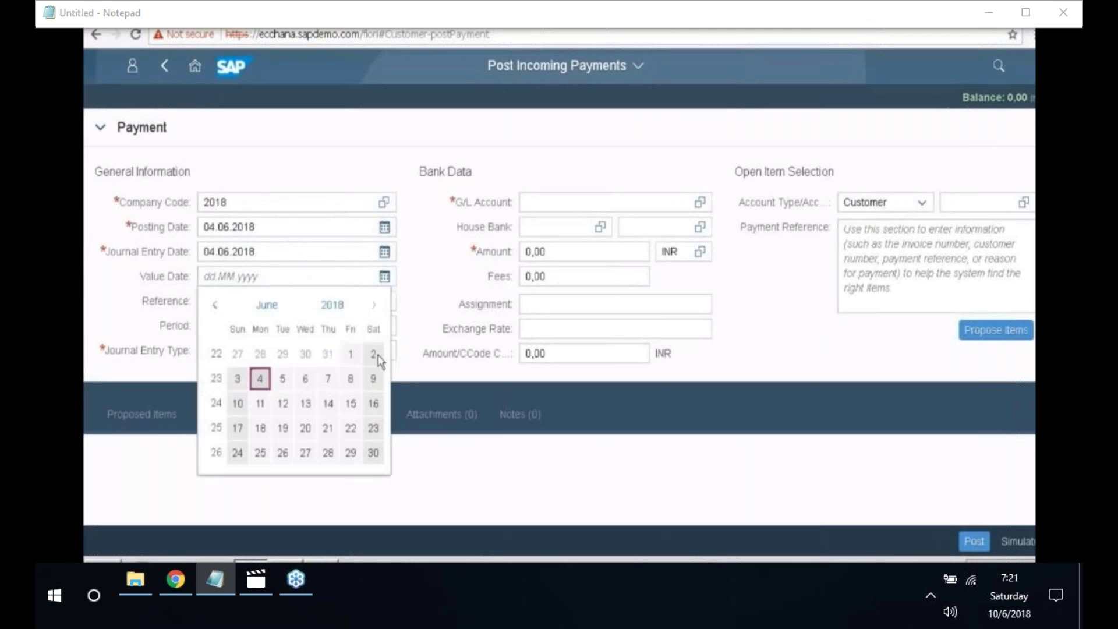
click(261, 379)
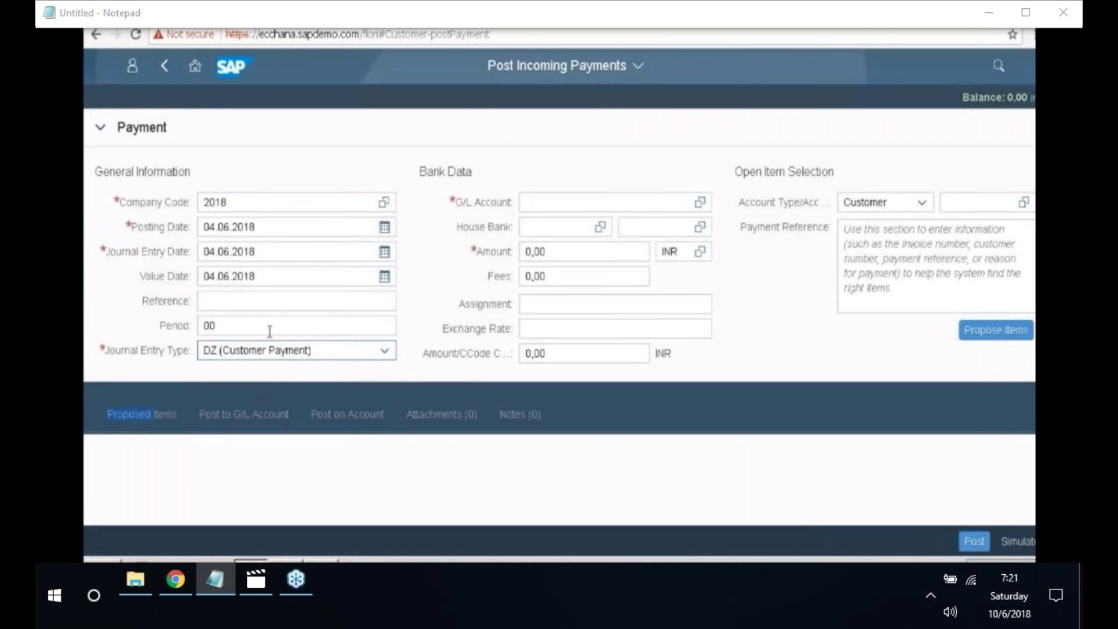
- Enter bank G/L account 200400 and a payment amount of 75000 INR
click(524, 202)
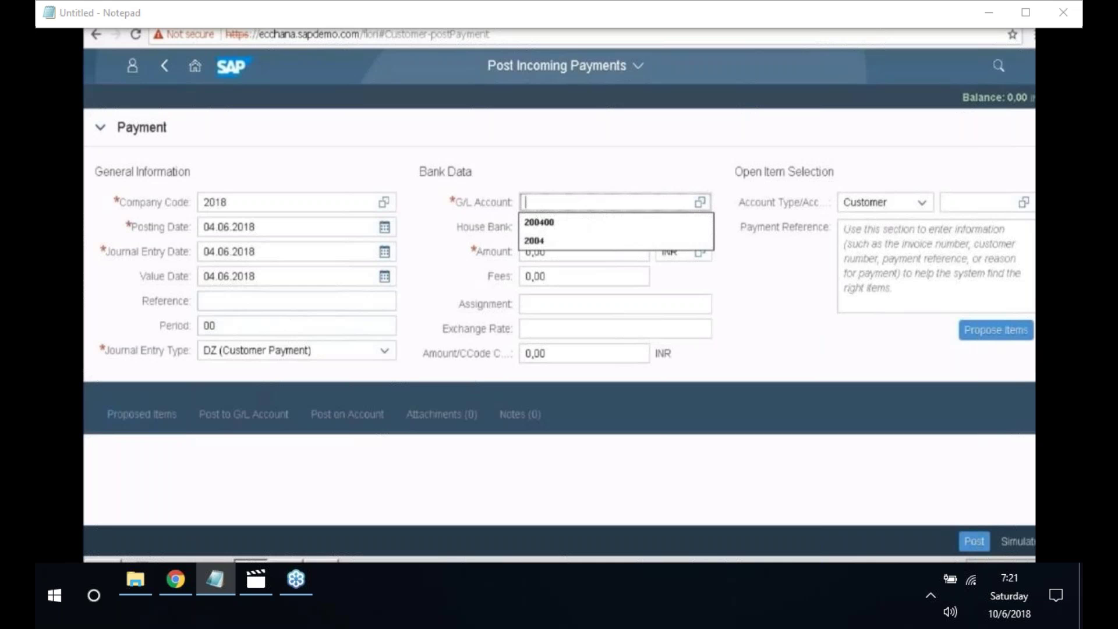
text(2)
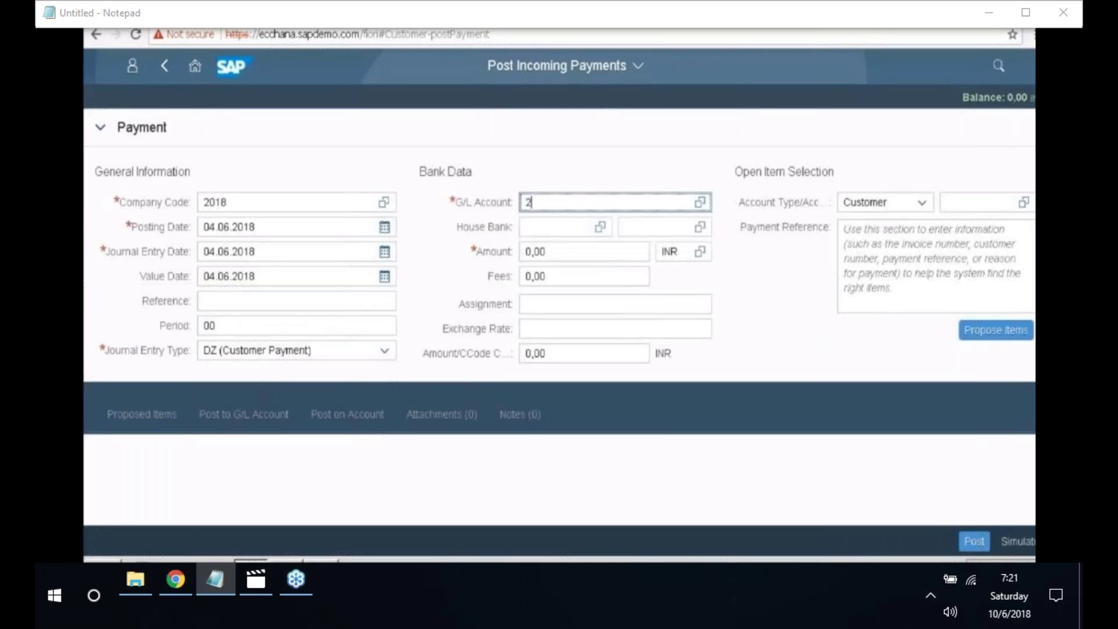
text(004000)
key(BackSpace)
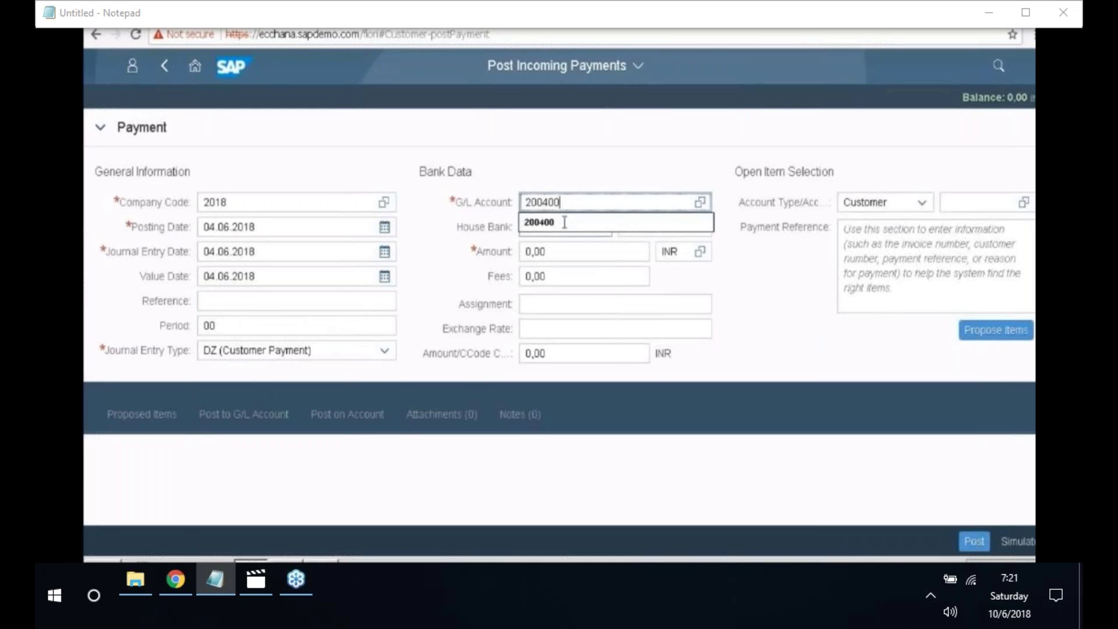
click(564, 221)
click(558, 252)
key(BackSpace)
key(BackSpace)
key(BackSpace)
key(BackSpace)
text(750)
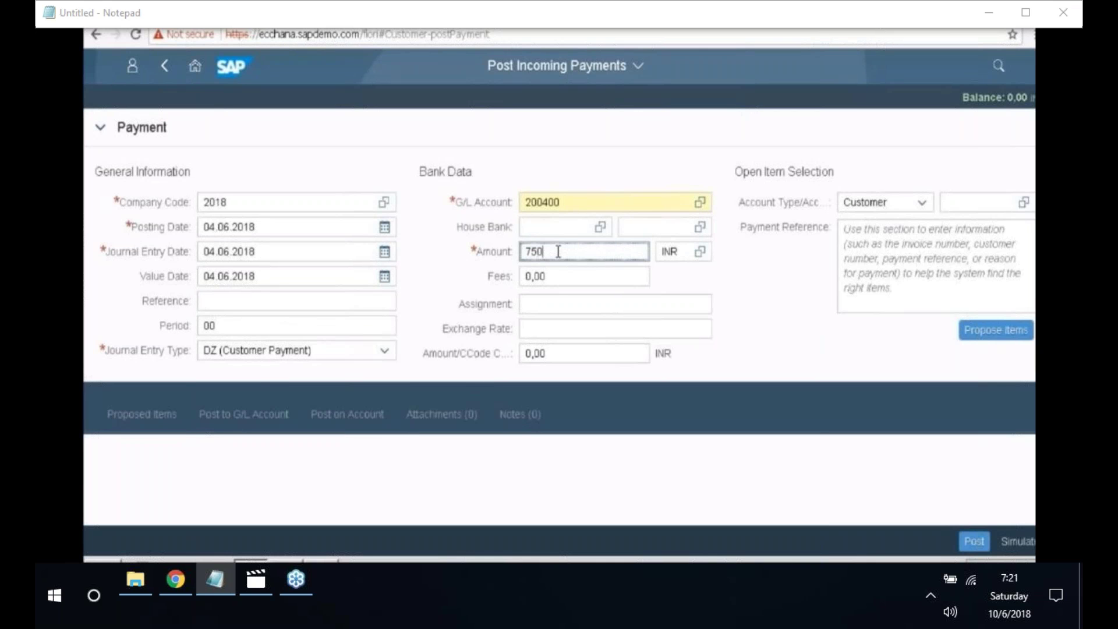
text(000)
key(BackSpace)
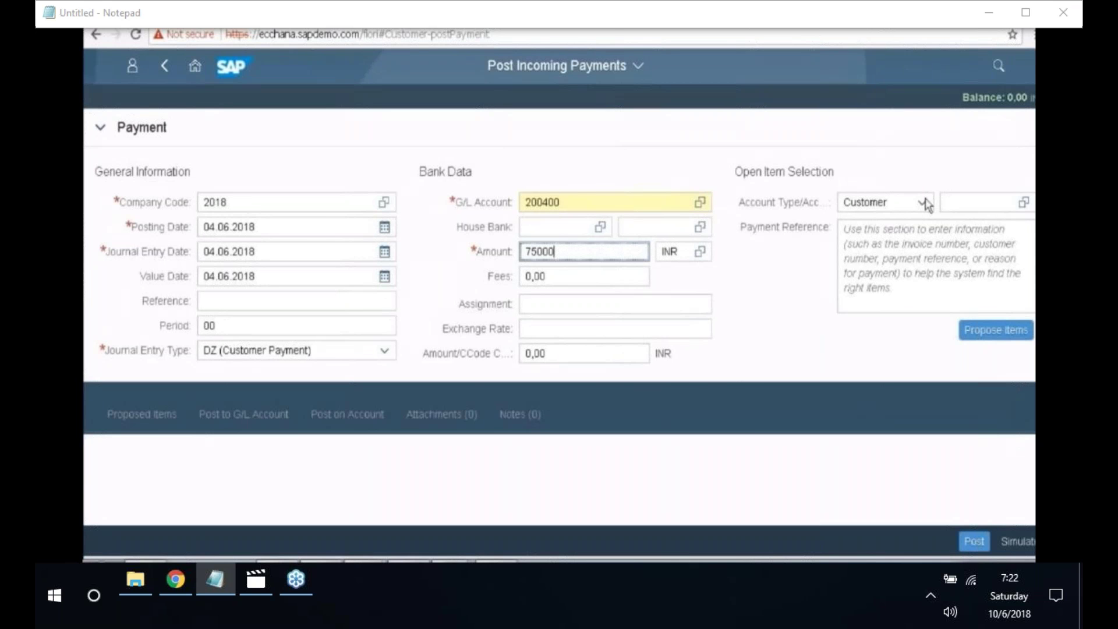
- Select customer 2004 from company code 2018 and propose its open items
click(1022, 203)
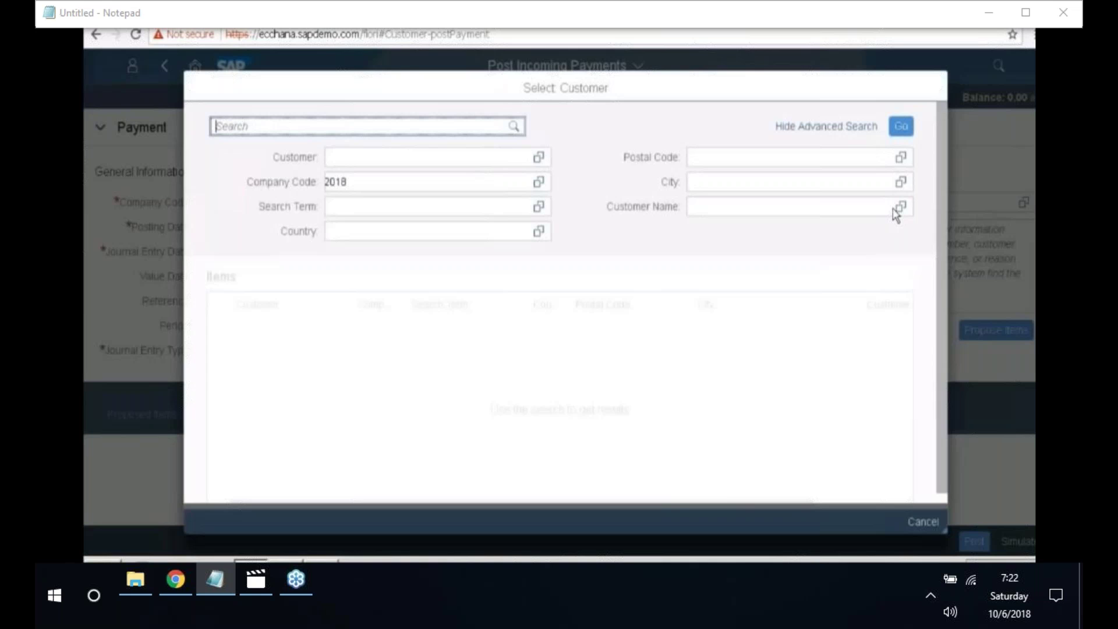
click(913, 130)
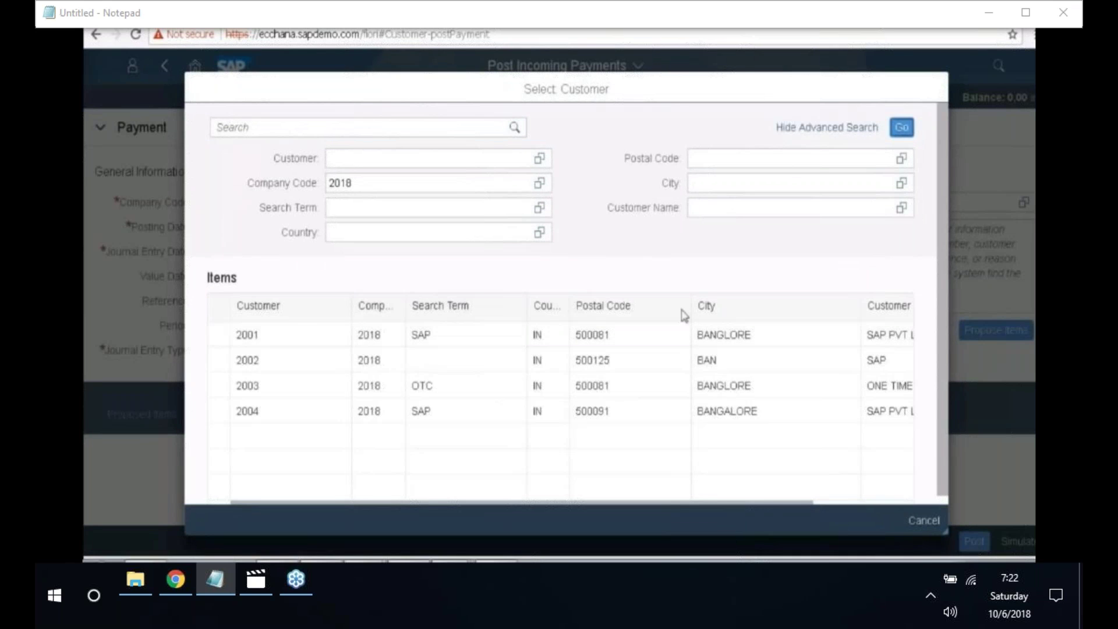
click(266, 417)
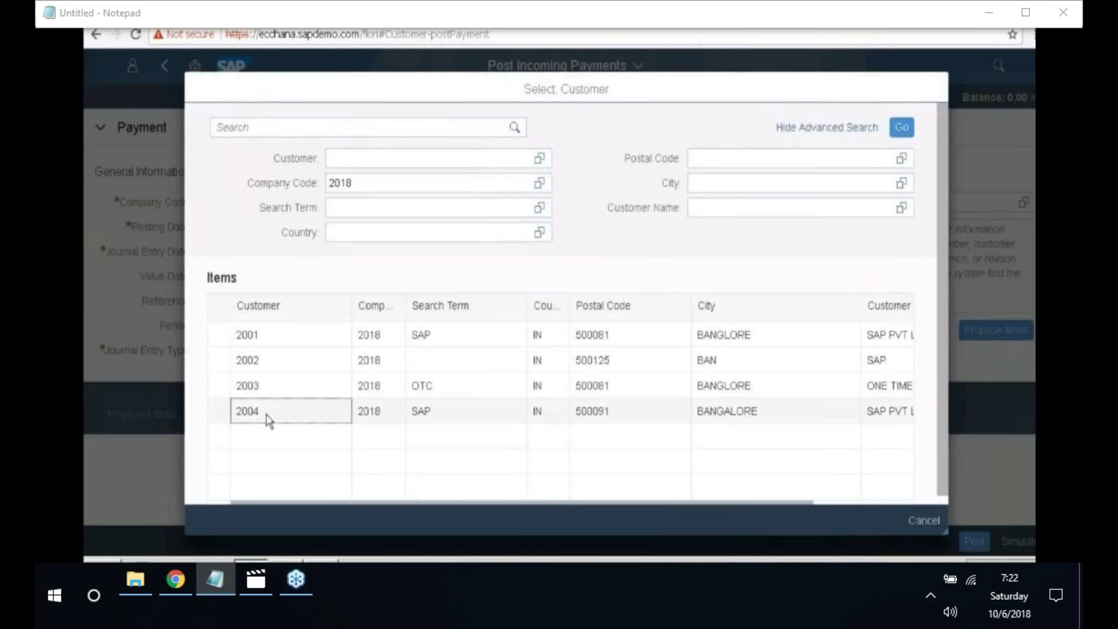
click(267, 417)
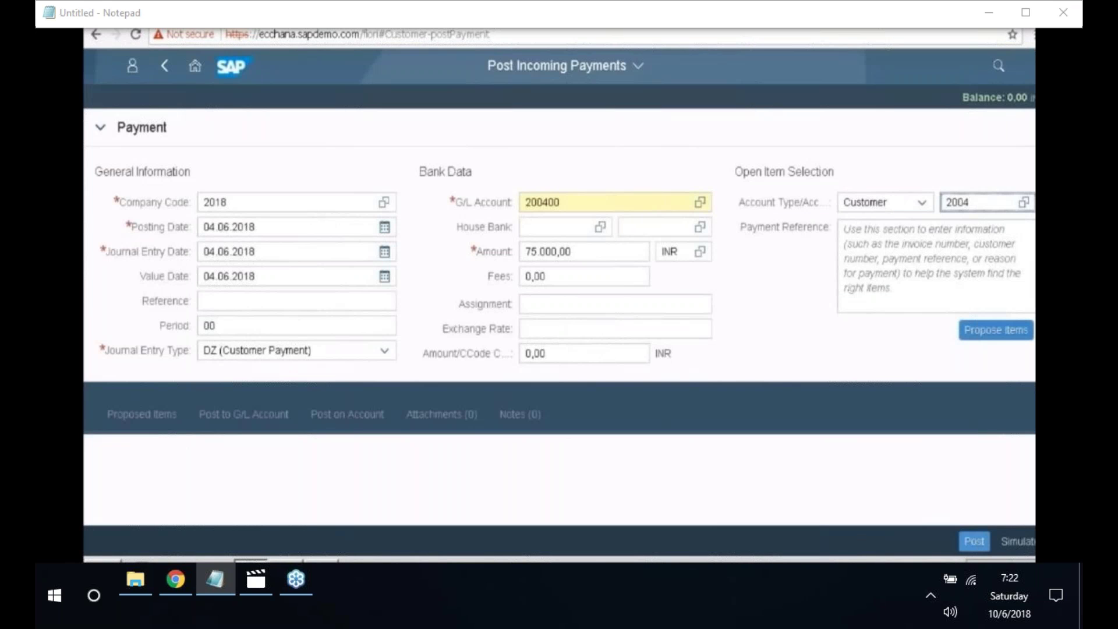
click(987, 337)
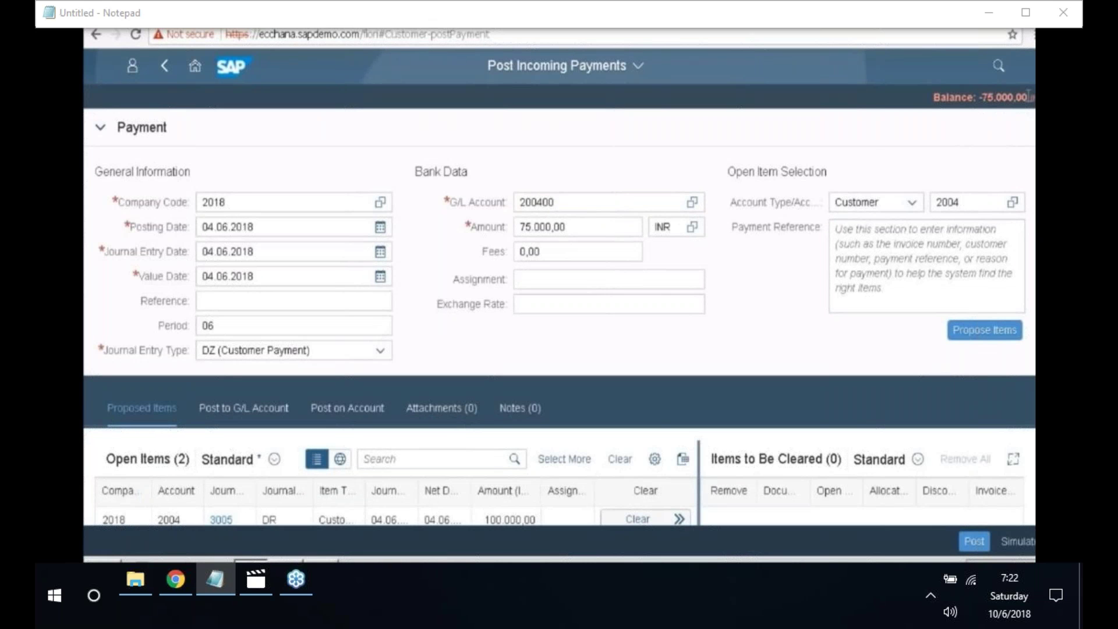
- Compare the -75.000,00 balance with the noted document numbers, then clear credit memo 4002 (-25.000,00)
drag(1029, 96, 982, 97)
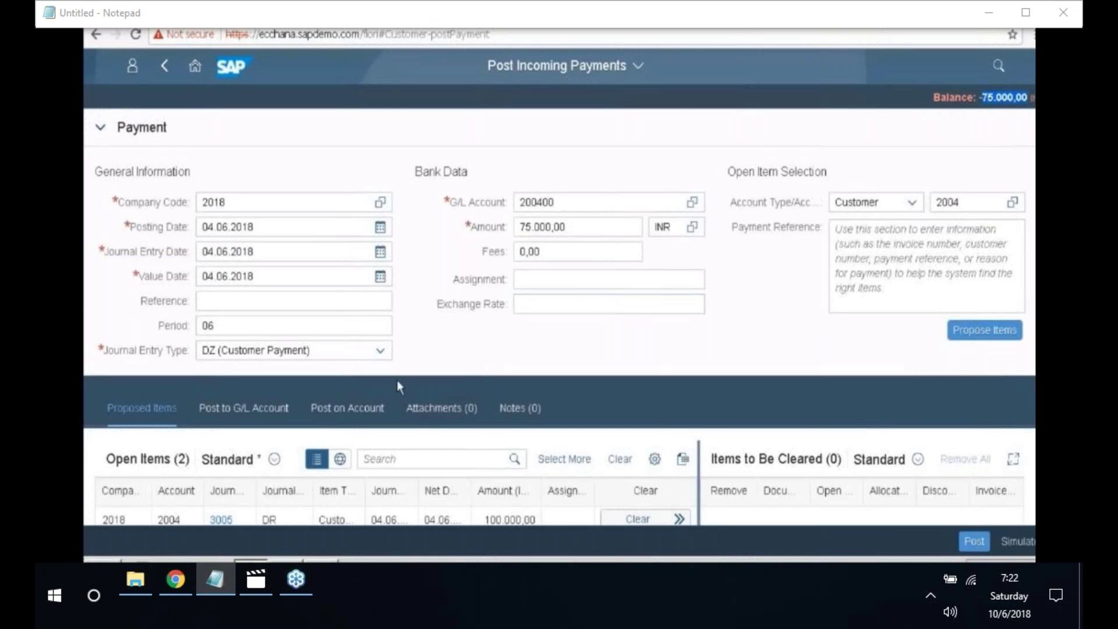
scroll(398, 384, down, 2)
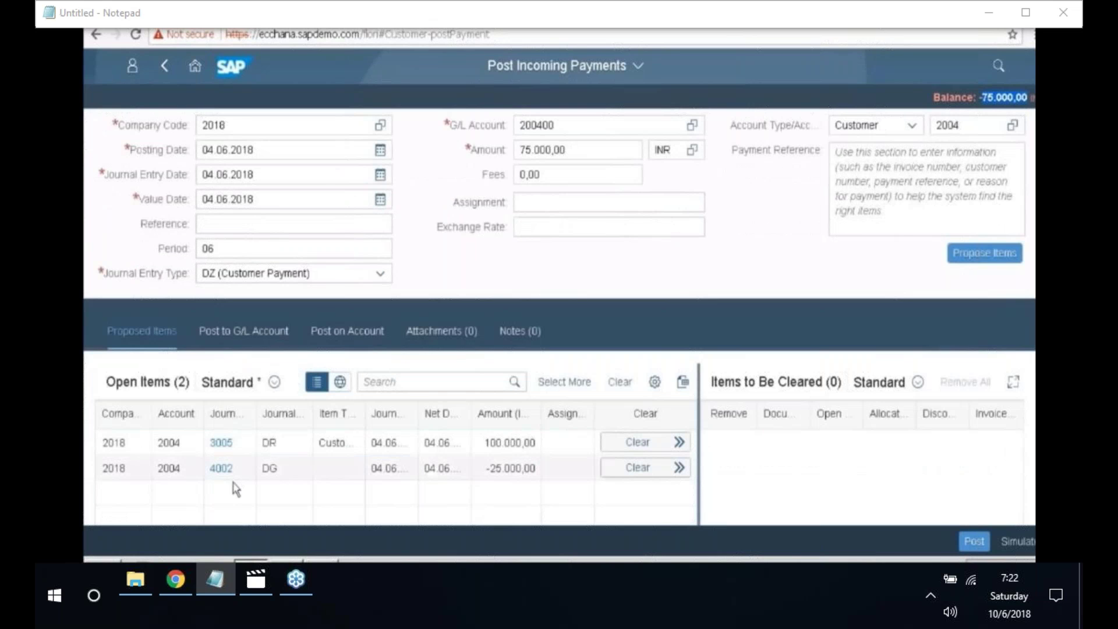
key(alt+Tab)
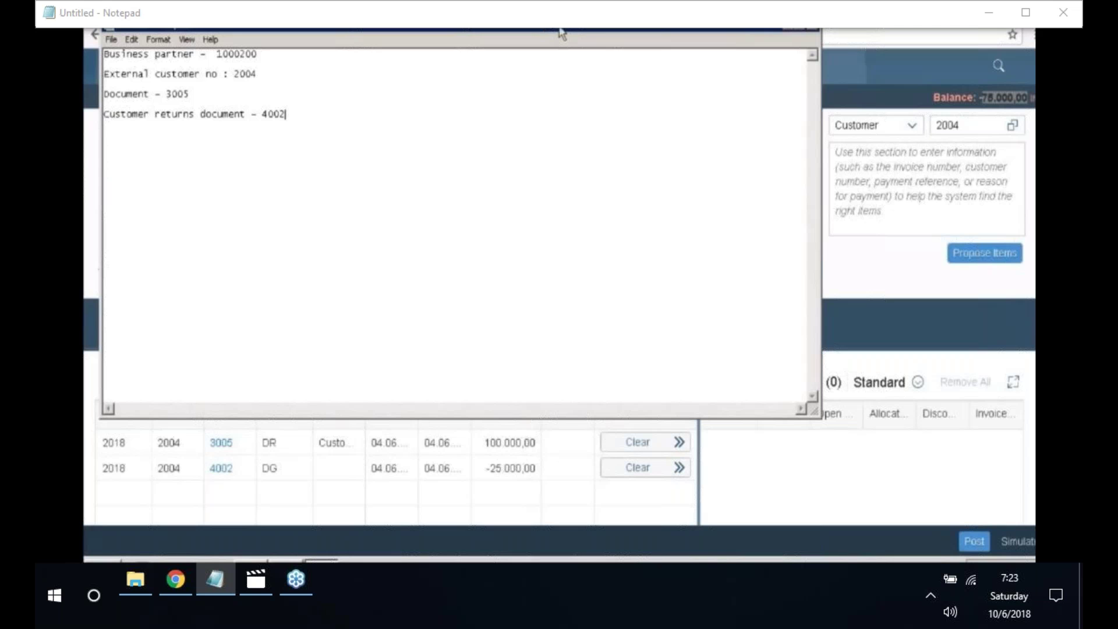
drag(559, 38, 539, 49)
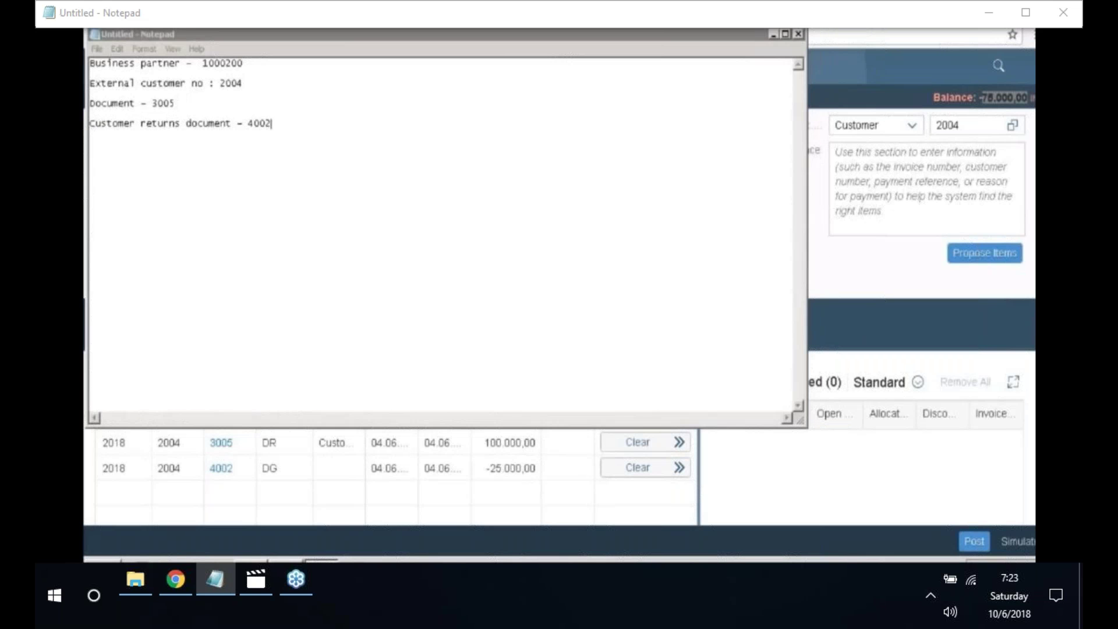
click(251, 565)
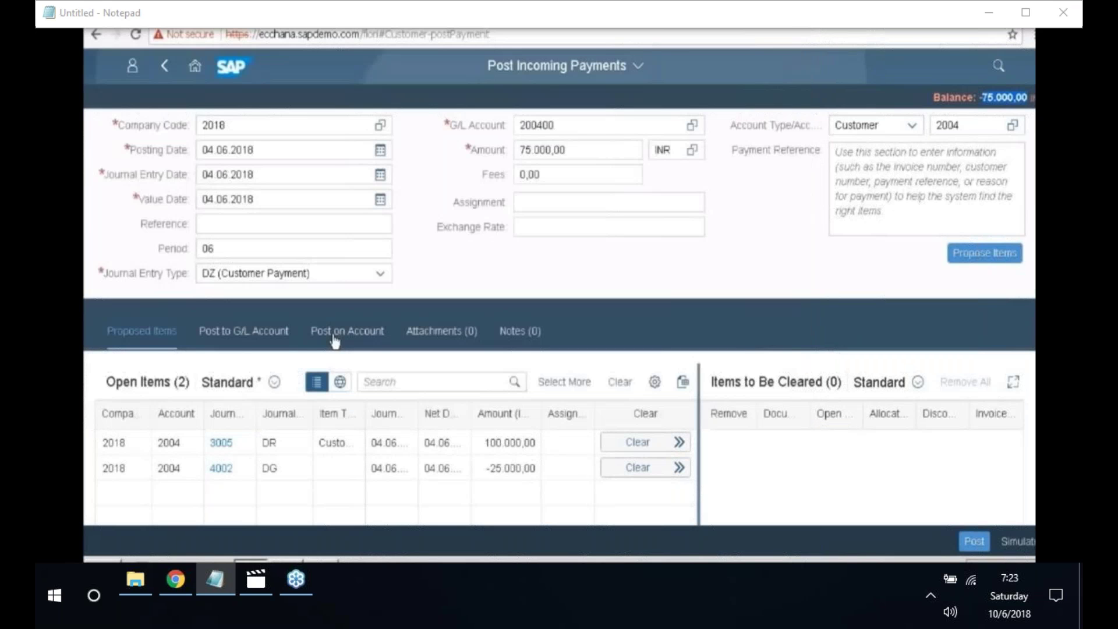
click(647, 473)
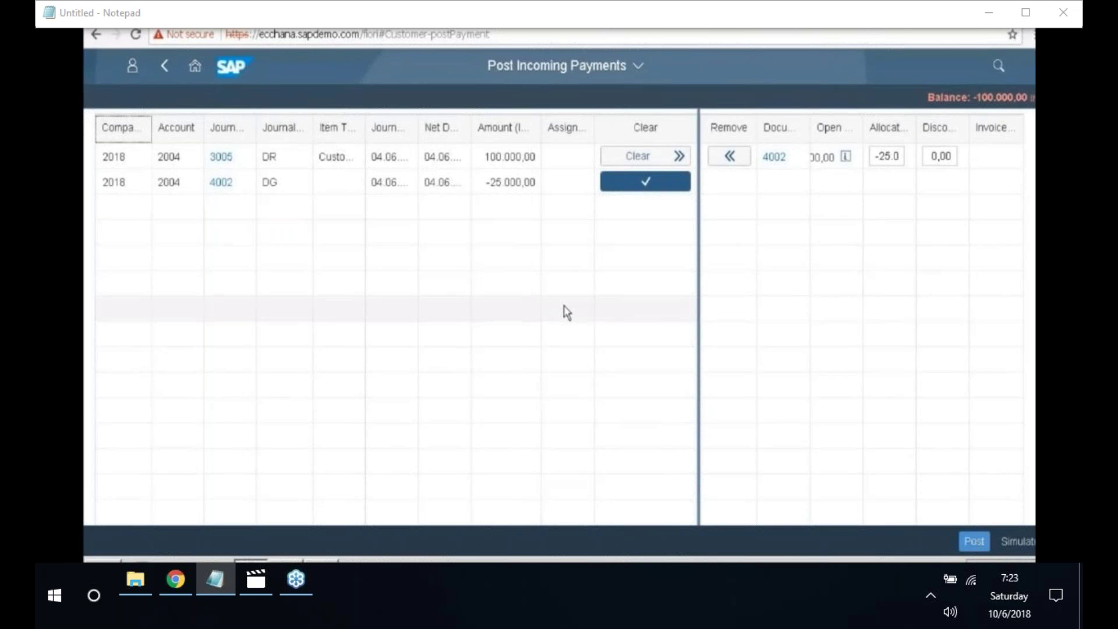
- Clear invoice 3005 to bring the balance to 0,00 and simulate the journal entry
scroll(567, 313, up, 2)
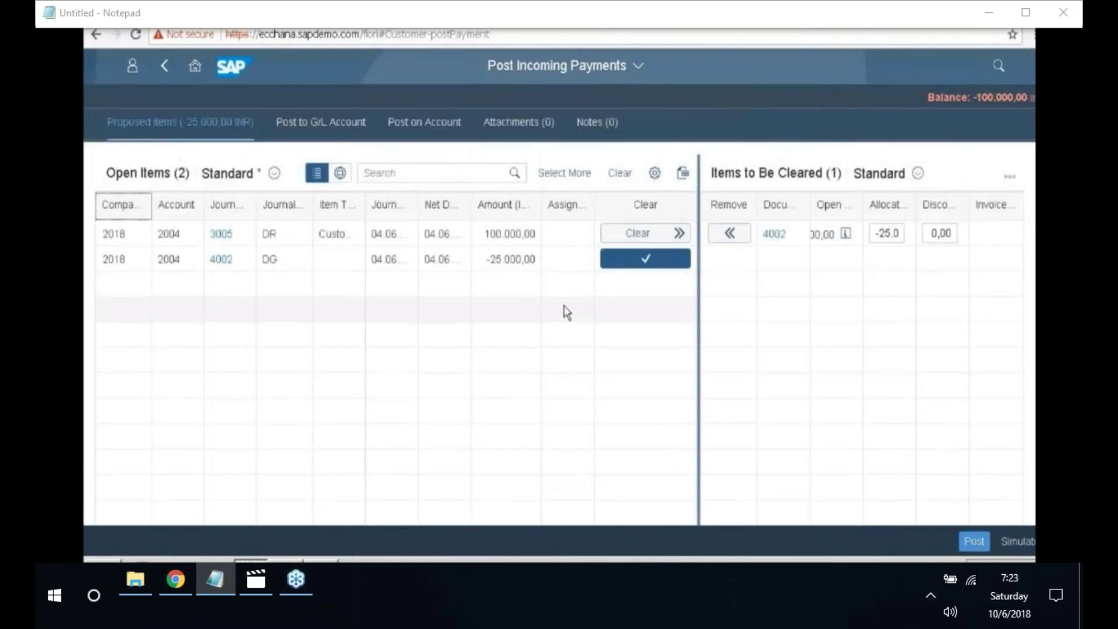
scroll(567, 312, up, 2)
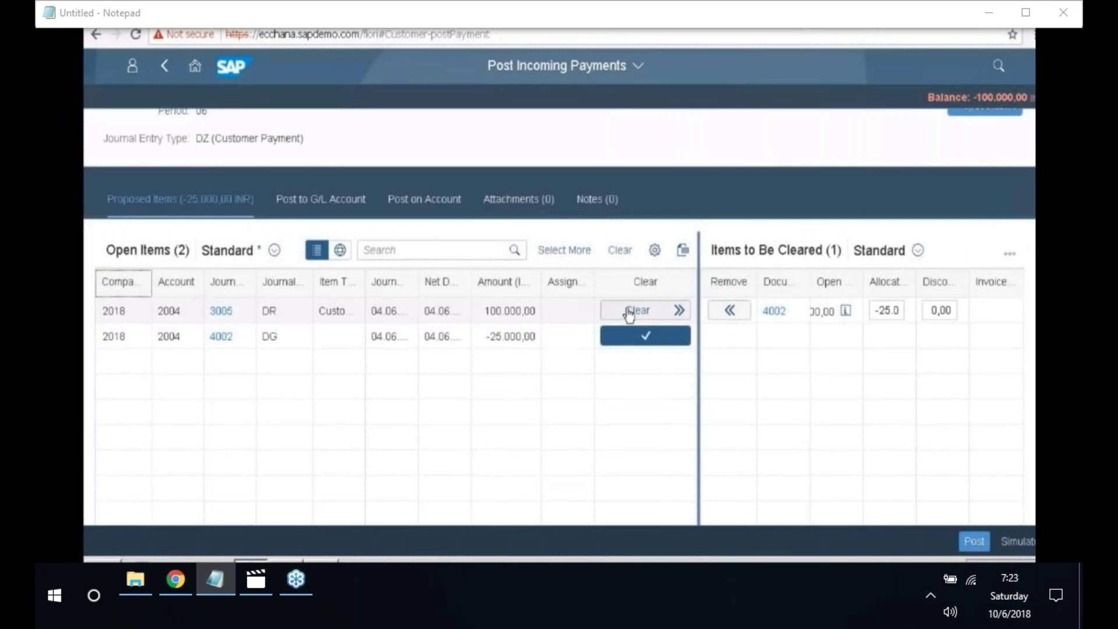
click(629, 315)
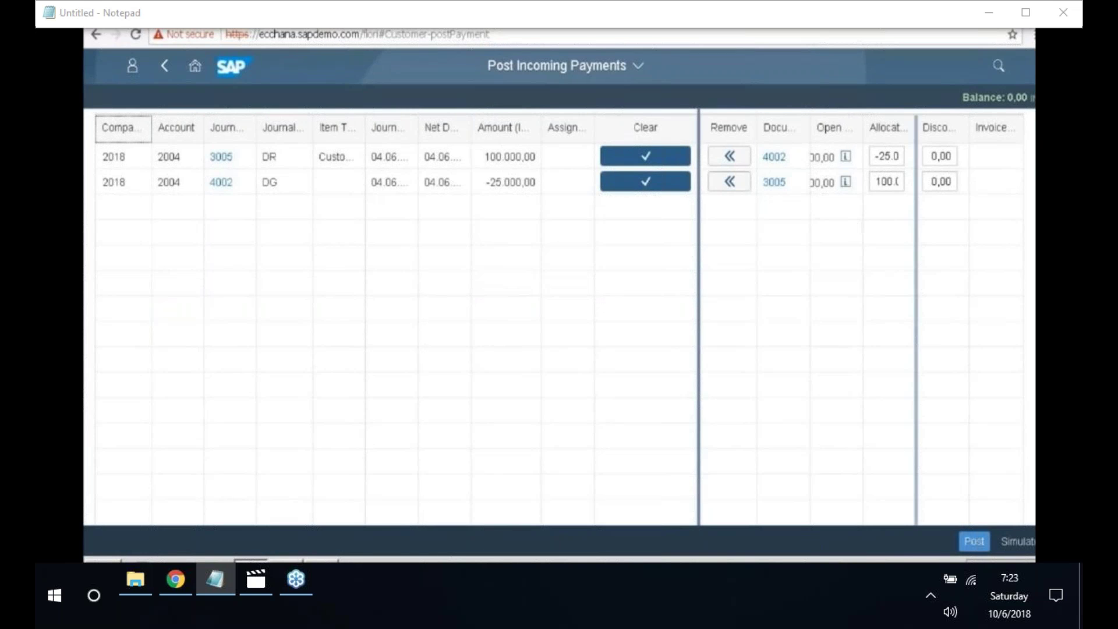
click(1028, 546)
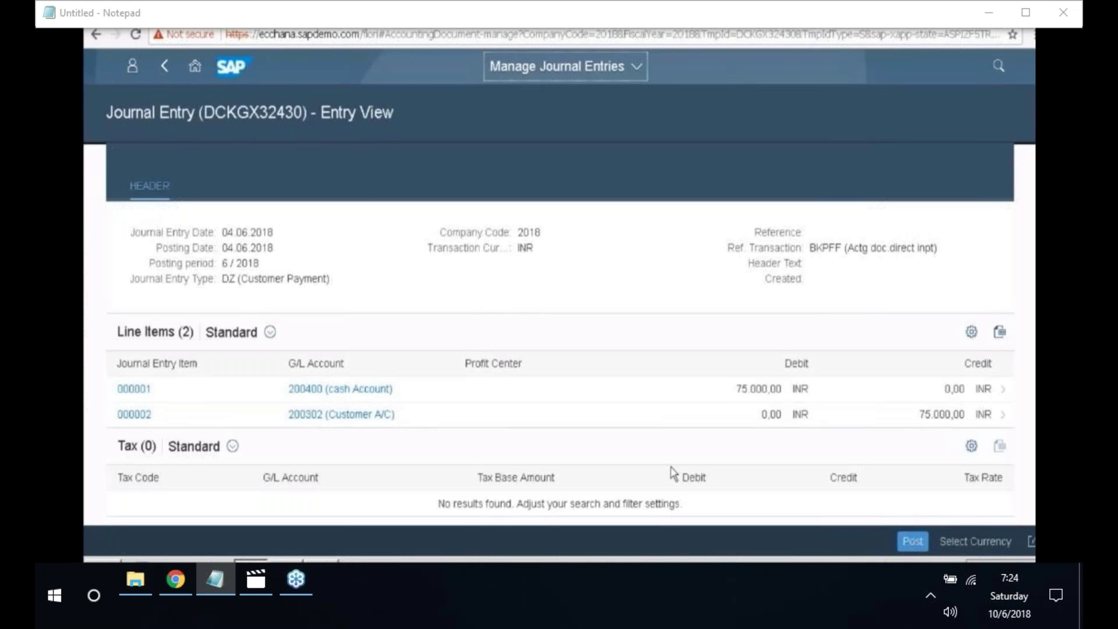
- Post the payment as journal entry 5003 and select its saved-confirmation message
click(912, 544)
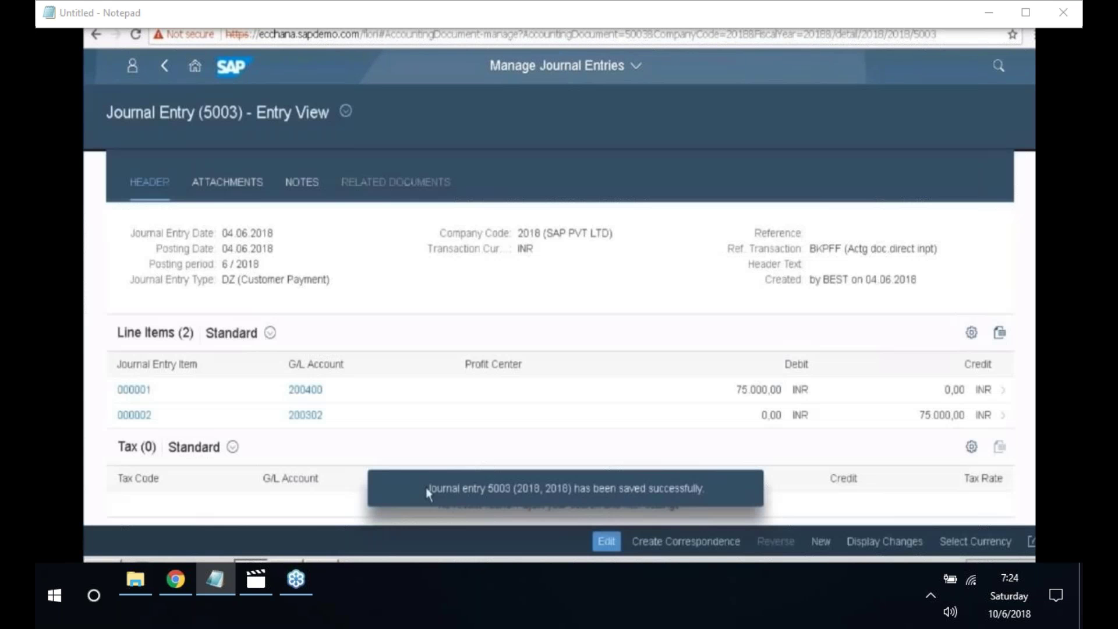
drag(427, 490, 588, 502)
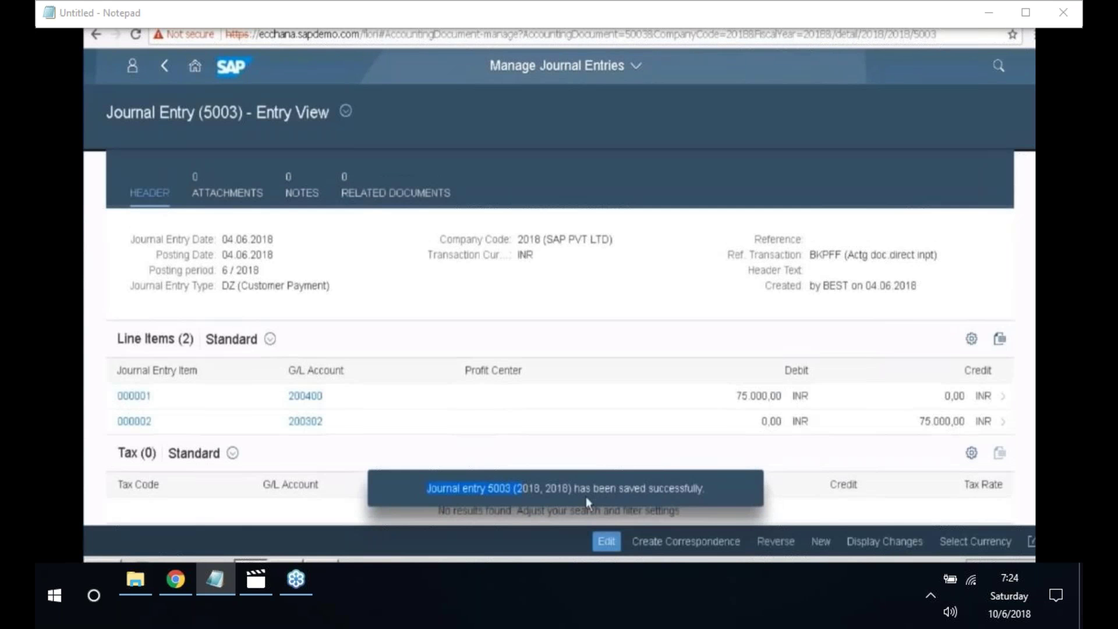
drag(660, 502, 703, 492)
key(ctrl+c)
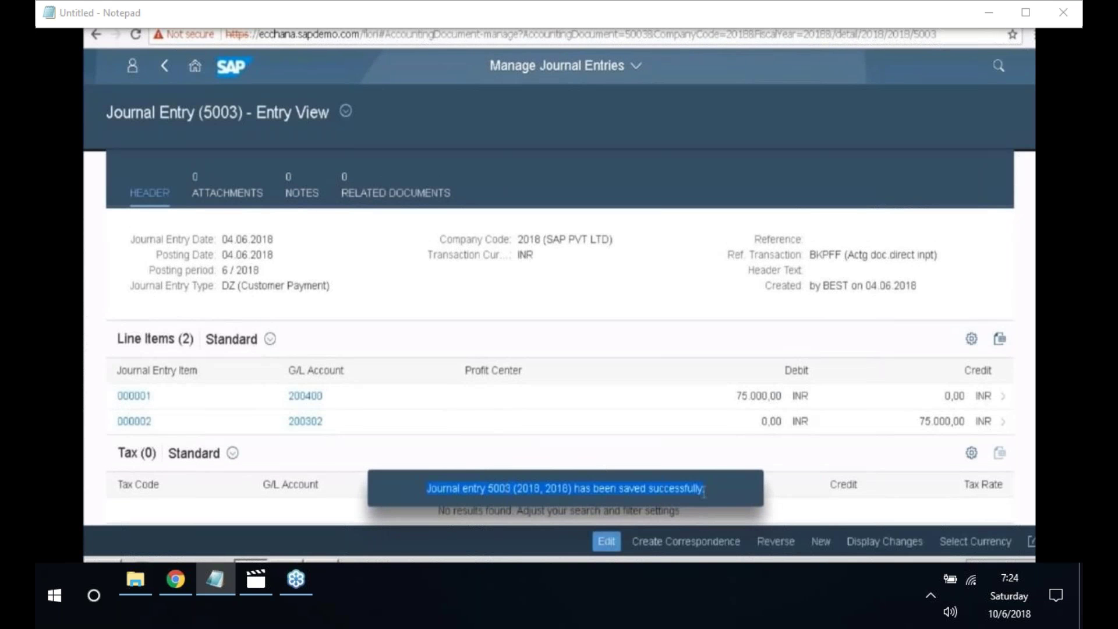
- Paste the confirmation message into the Notepad notes without its trailing period
click(321, 562)
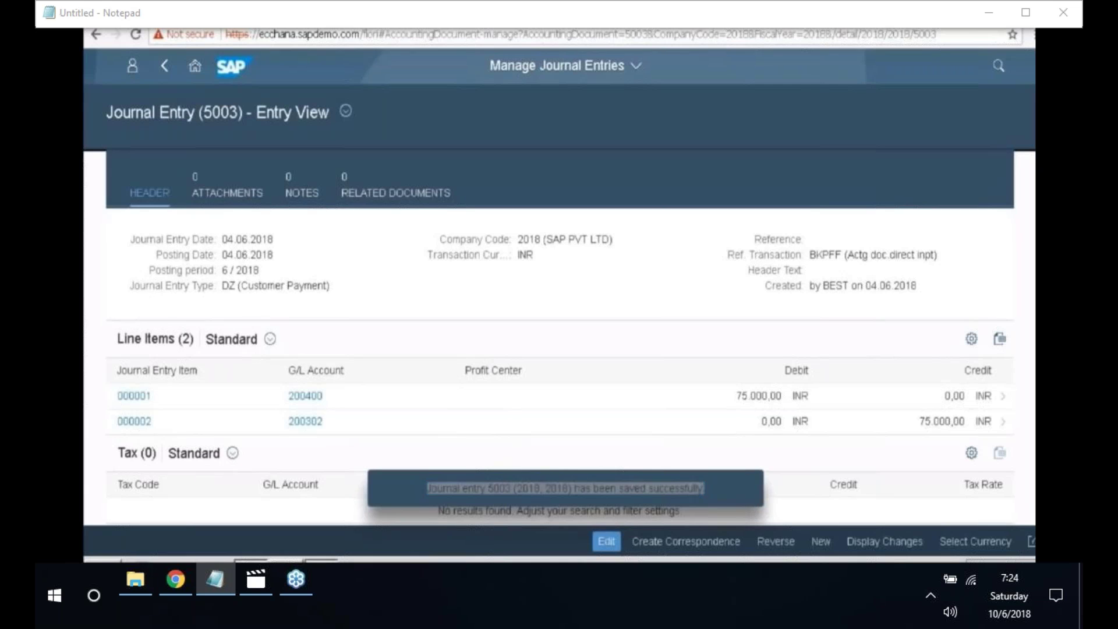
key(ctrl+v)
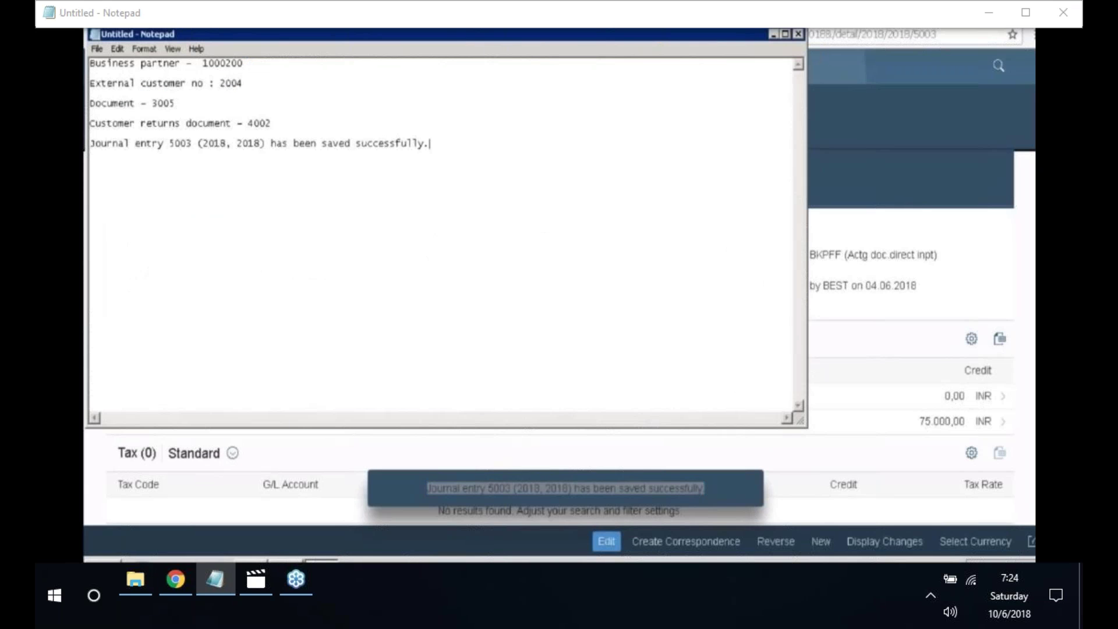
key(BackSpace)
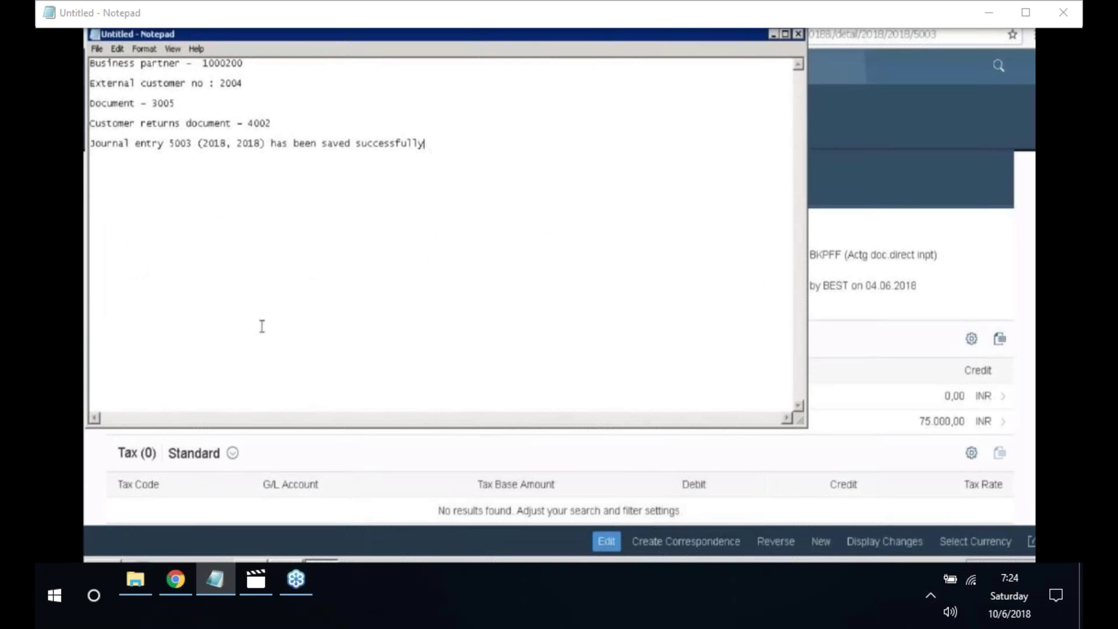
key(alt+Tab)
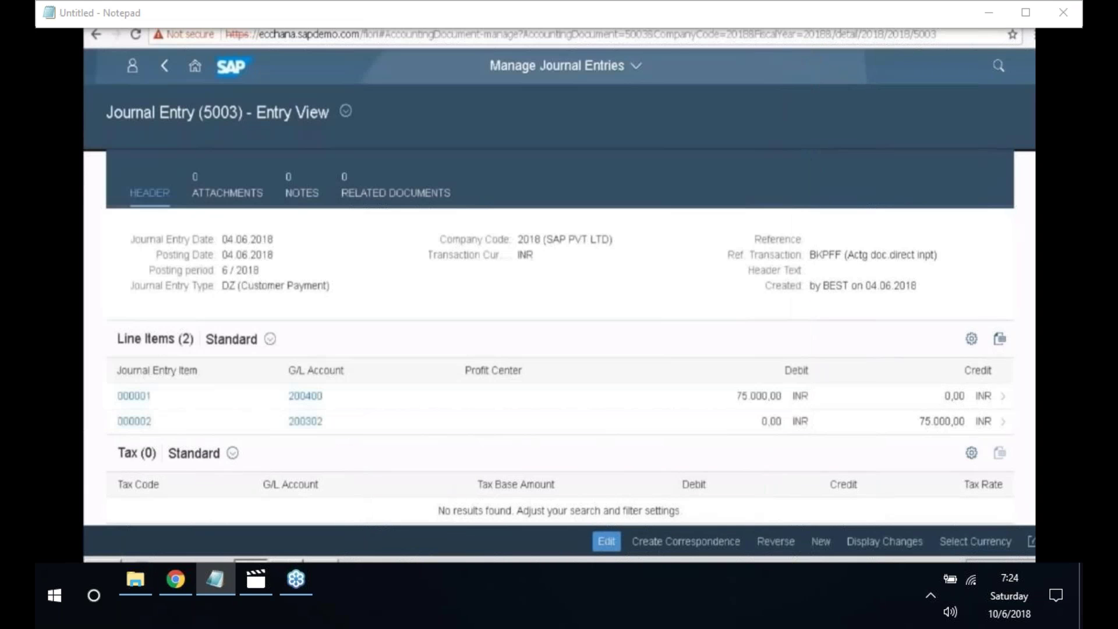
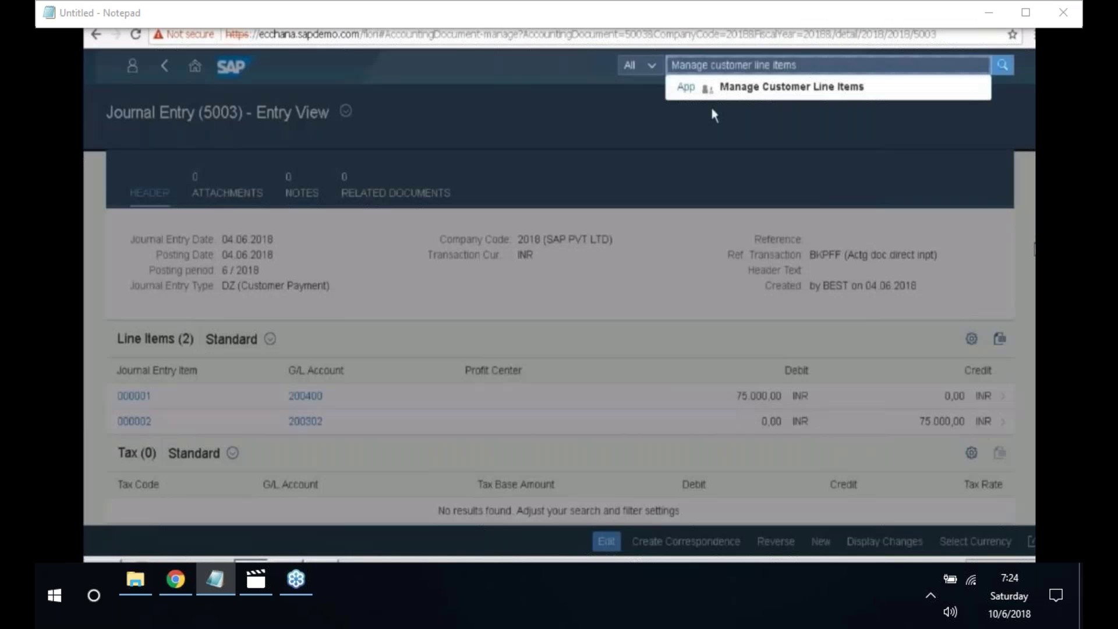
- Open Manage Customer Line Items filtered to customer 2004 in company code 2018
click(765, 93)
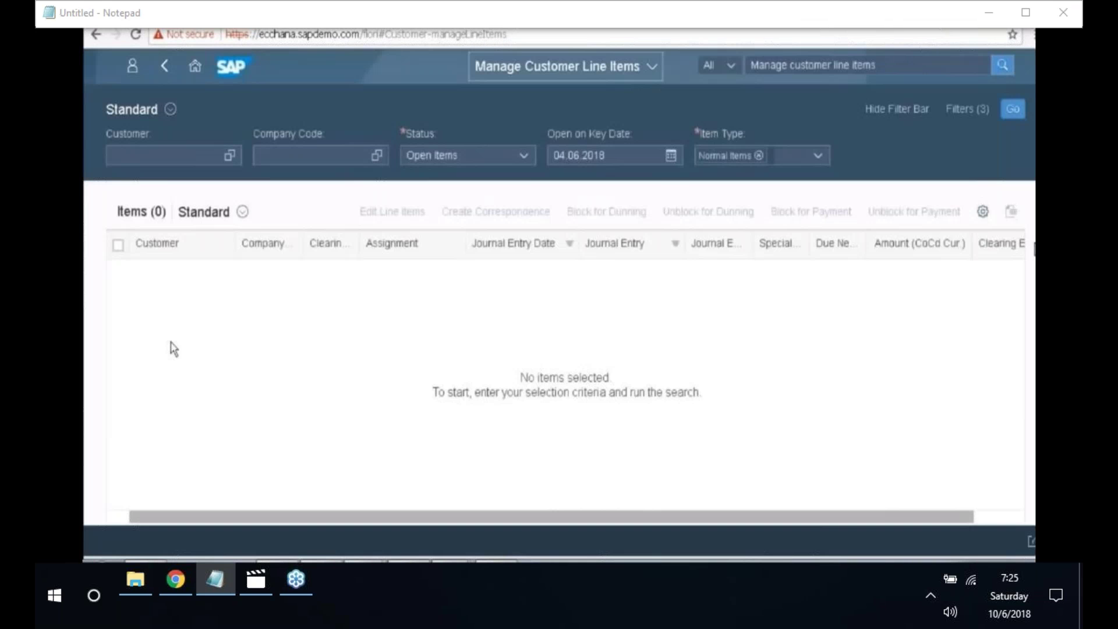
click(175, 151)
text(2004)
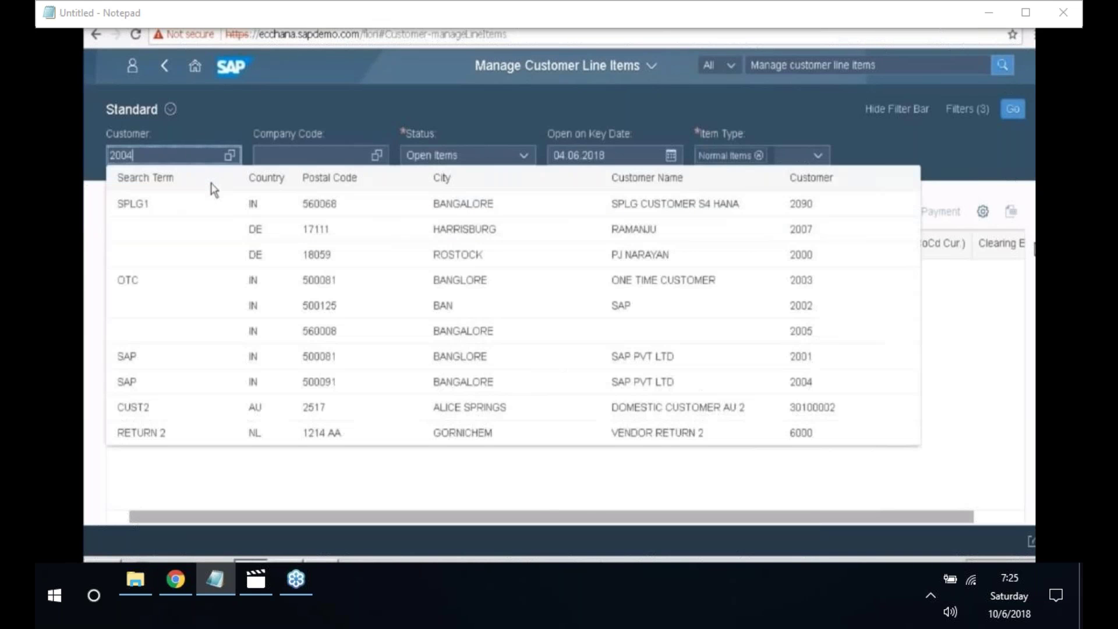
click(298, 157)
text(2018)
key(Return)
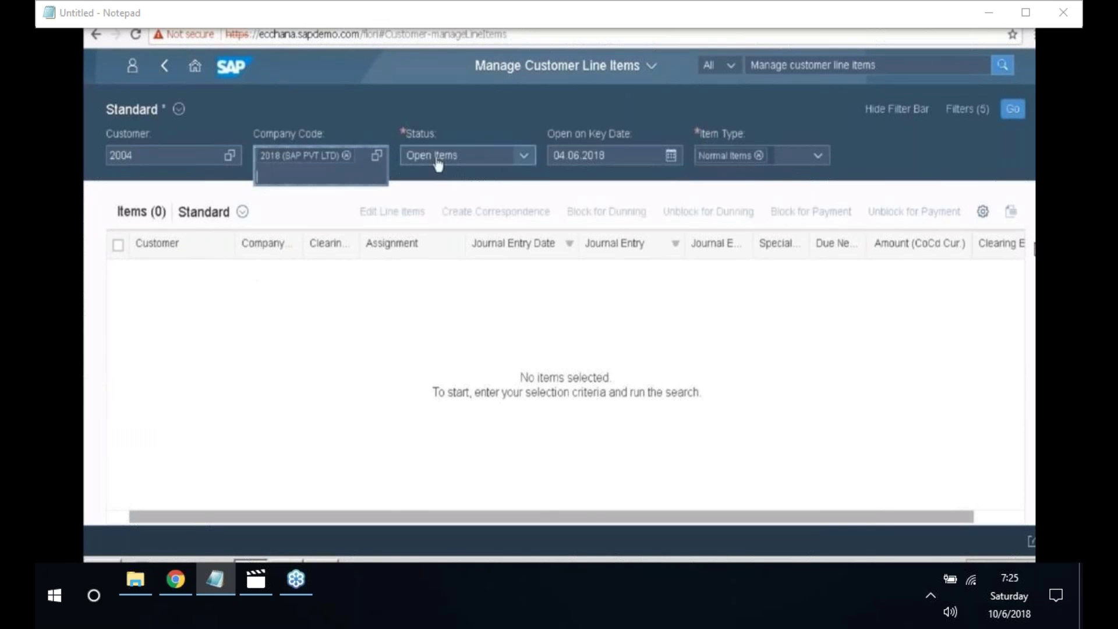
- List only cleared items, showing three entries netting to 0,00 INR, and widen the Clearing Status column
click(523, 165)
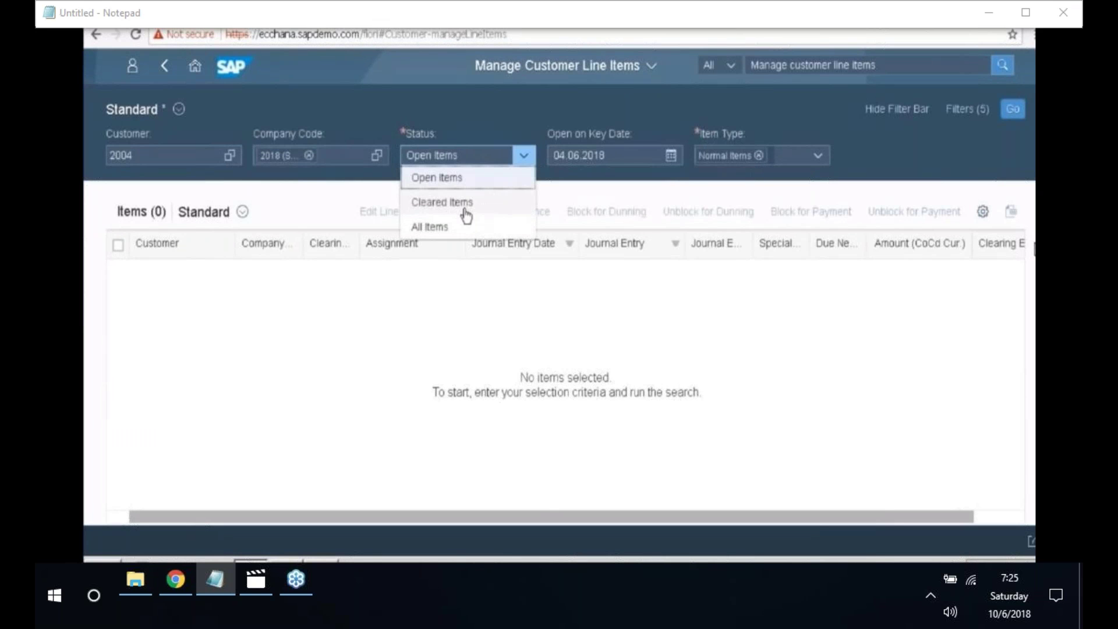
click(468, 213)
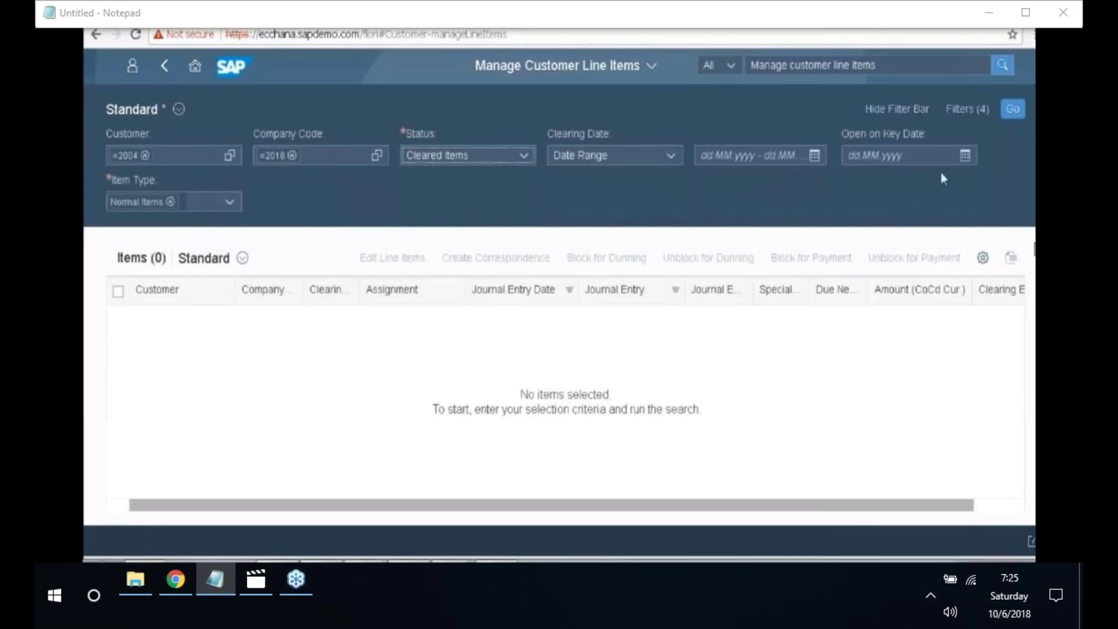
click(1004, 112)
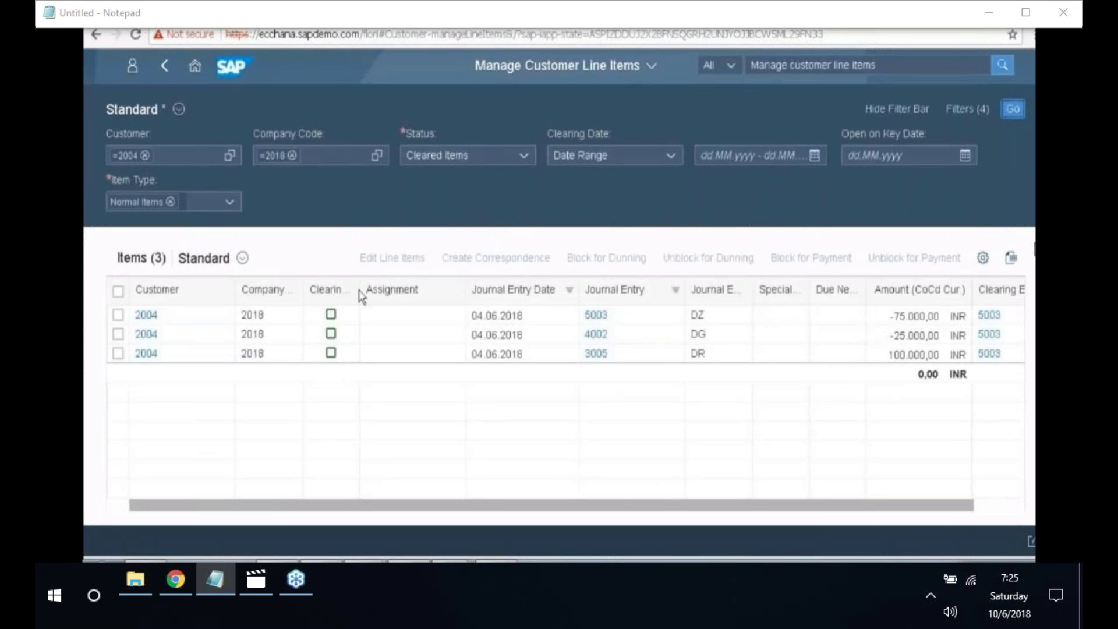
mouse_move(360, 295)
mouse_down()
mouse_move(303, 382)
mouse_move(347, 294)
mouse_up()
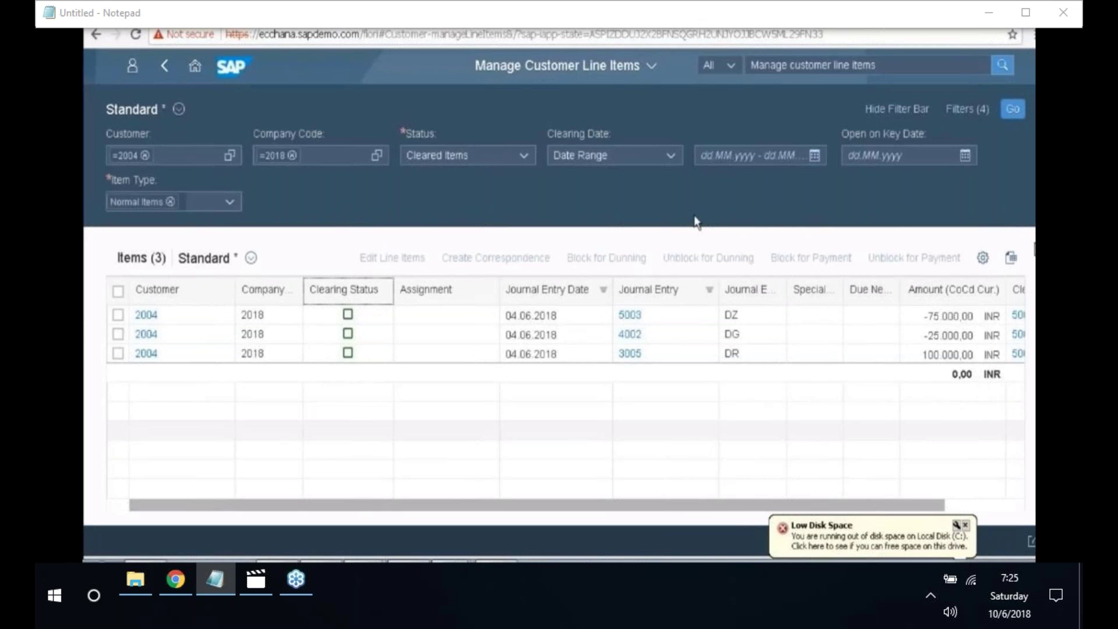
click(884, 65)
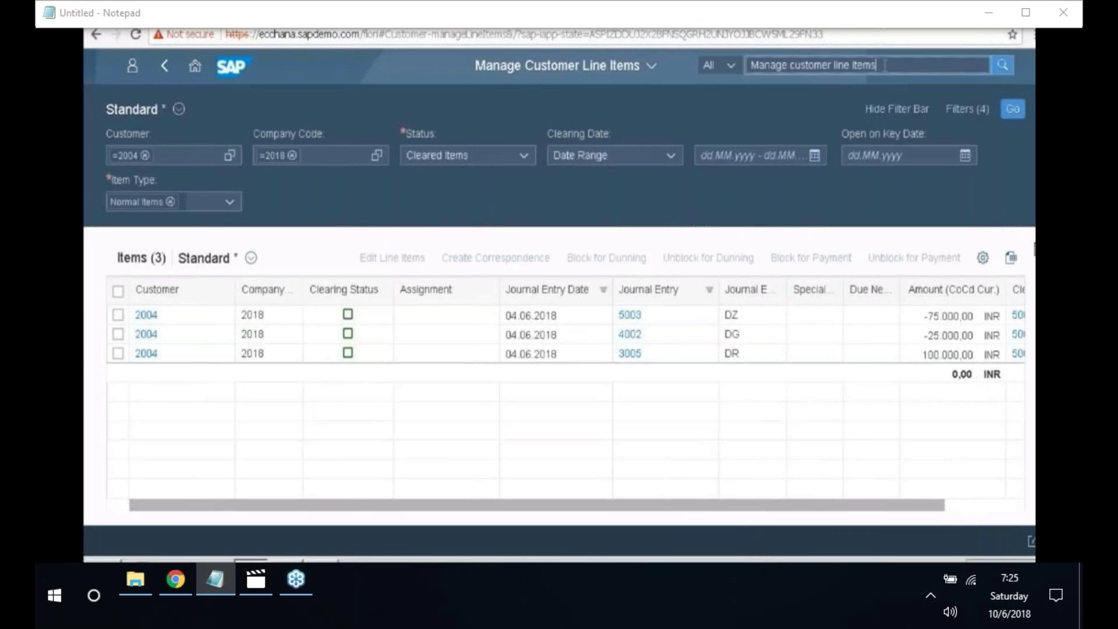
- Find and open the Display Customer Balances app
key(BackSpace)
key(BackSpace)
key(BackSpace)
key(BackSpace)
key(BackSpace)
key(BackSpace)
key(BackSpace)
key(BackSpace)
key(BackSpace)
key(BackSpace)
key(BackSpace)
key(BackSpace)
key(BackSpace)
key(BackSpace)
key(BackSpace)
key(BackSpace)
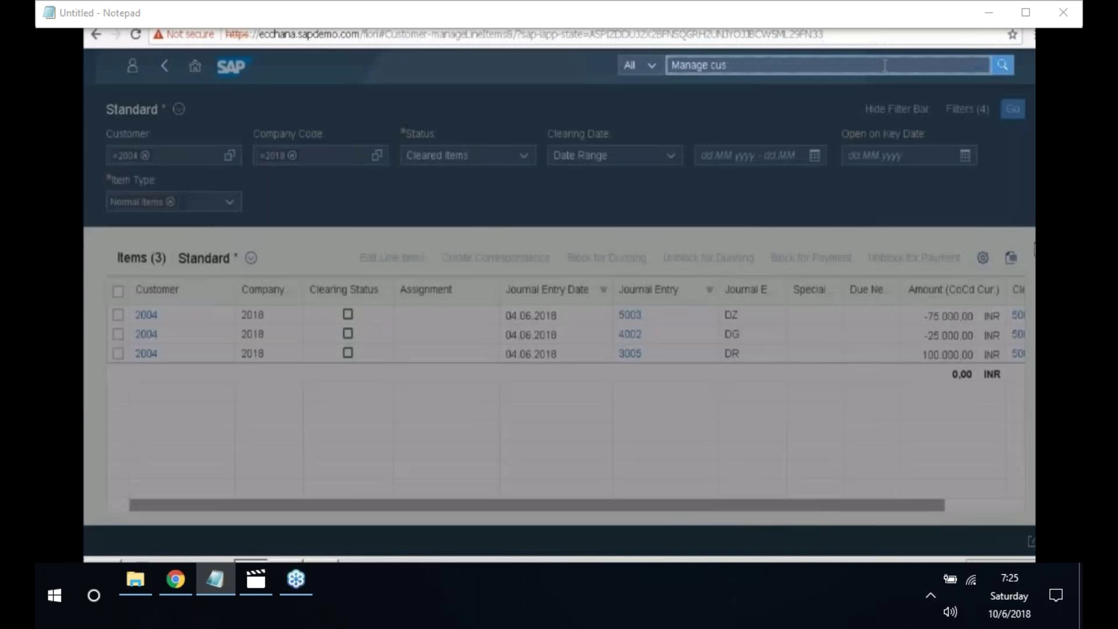
key(BackSpace)
key(BackSpace)
key(BackSpace)
key(BackSpace)
key(BackSpace)
key(BackSpace)
key(BackSpace)
key(BackSpace)
key(BackSpace)
key(BackSpace)
text(Display c)
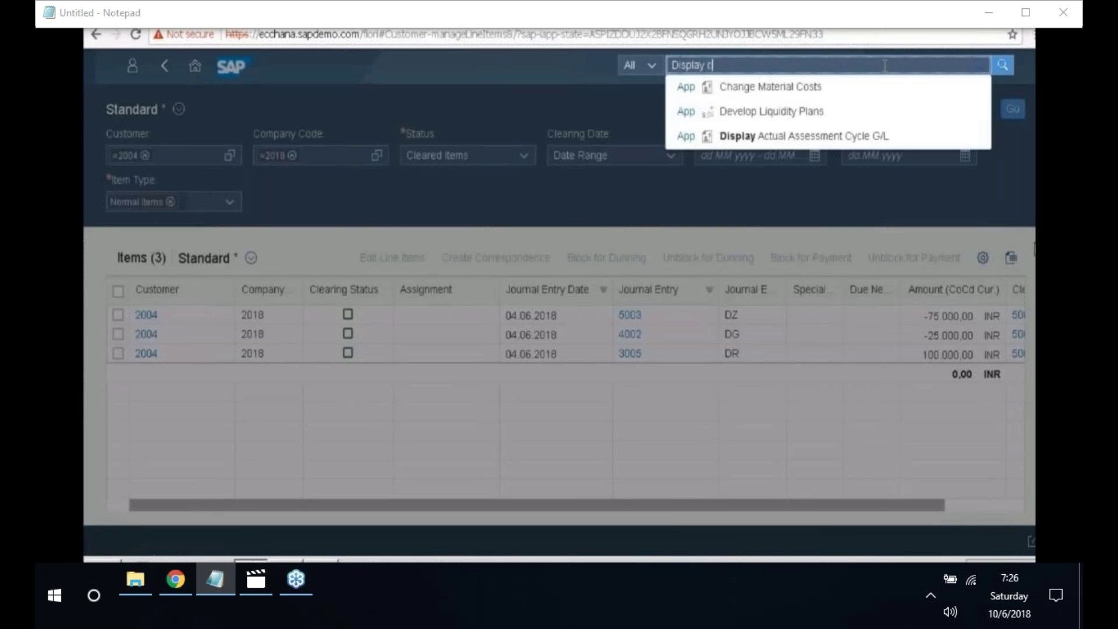
text(ustomer balances)
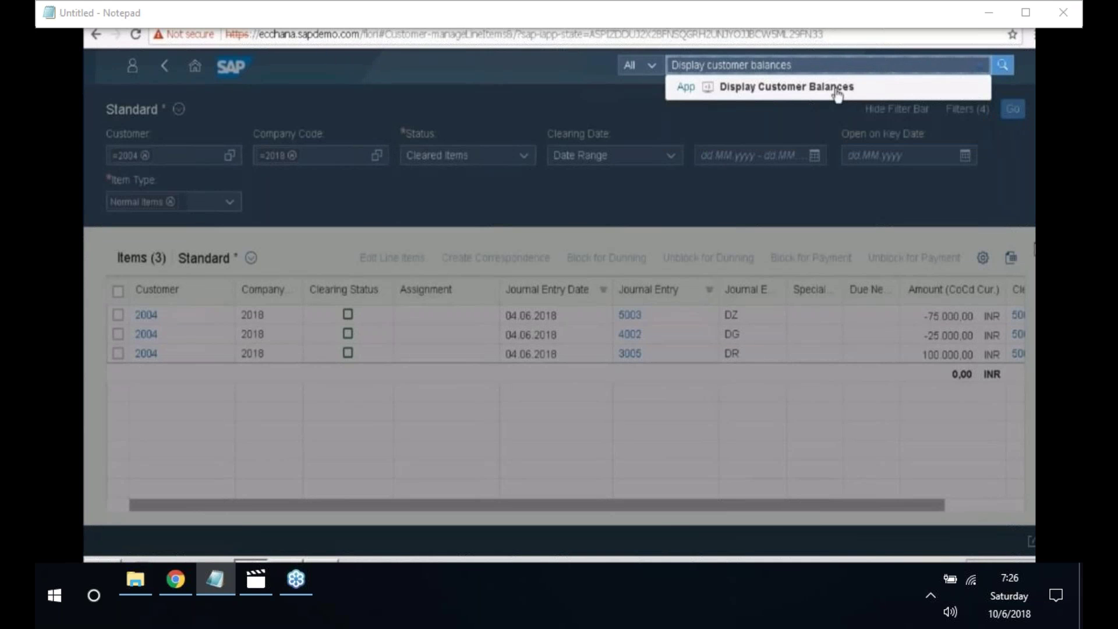
click(838, 94)
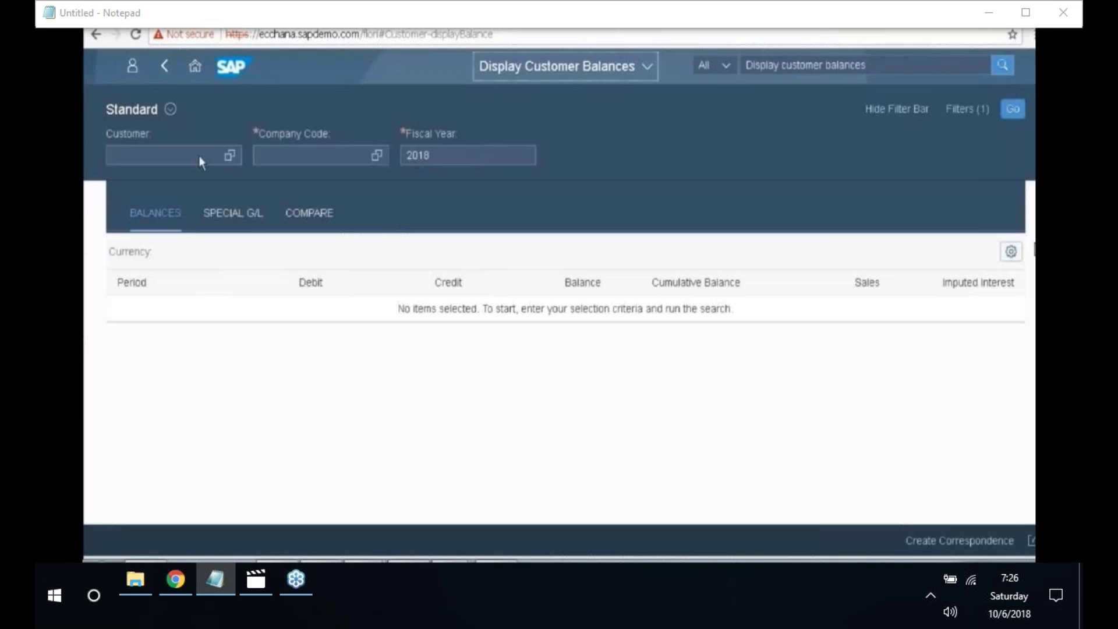
- Load customer 2004's balances for company code 2018 (SAP PVT LTD) and review the period table
click(176, 156)
text(20)
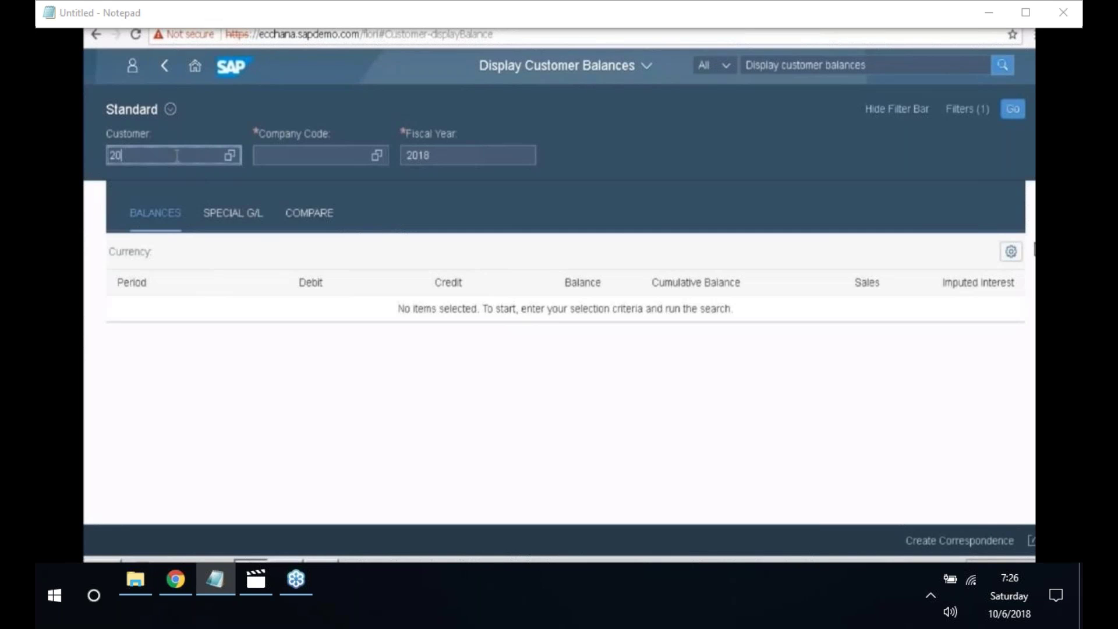
text(04)
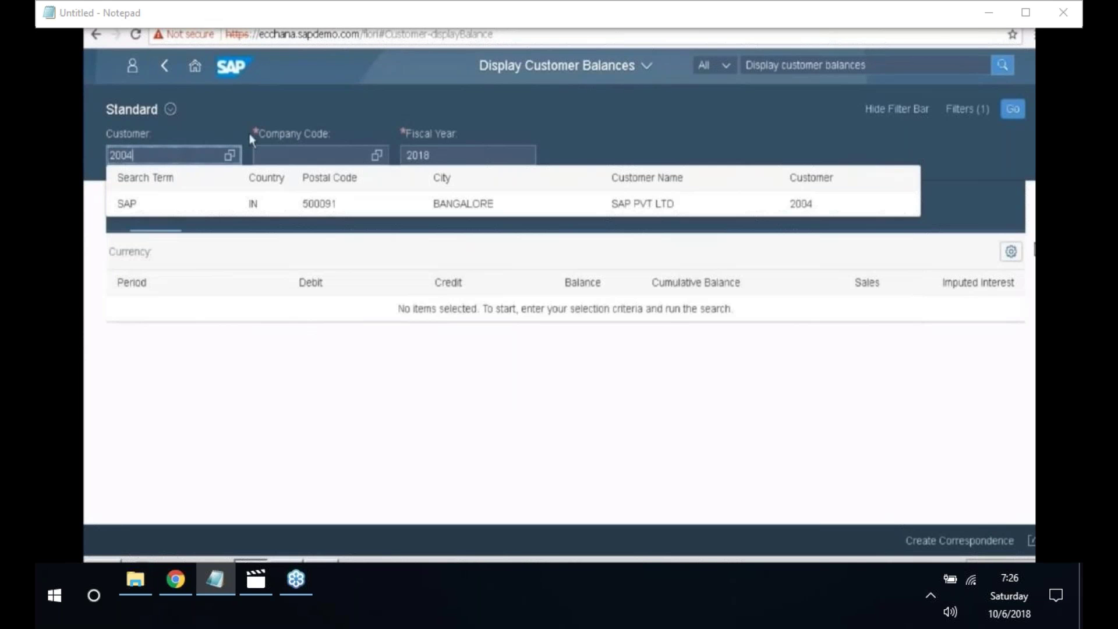
click(361, 156)
text(2018)
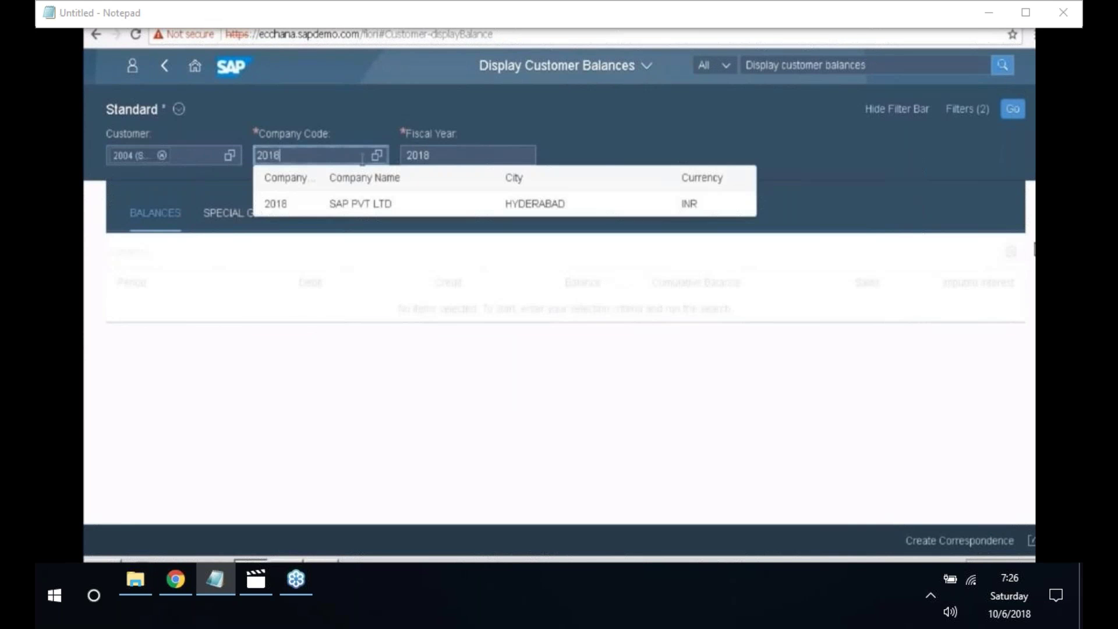
click(390, 211)
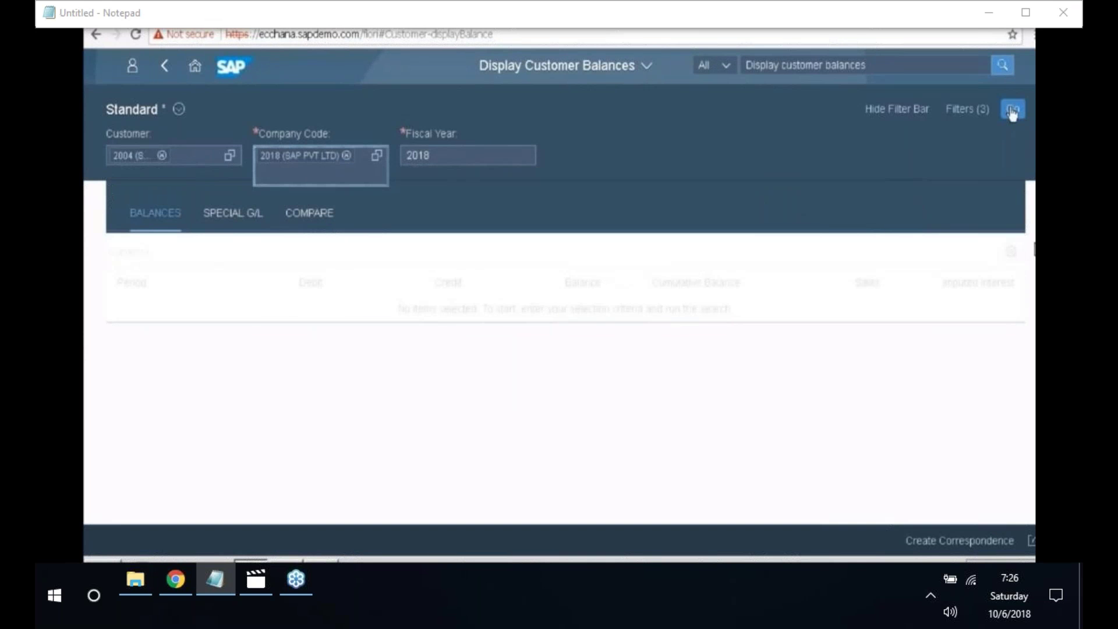
click(1014, 111)
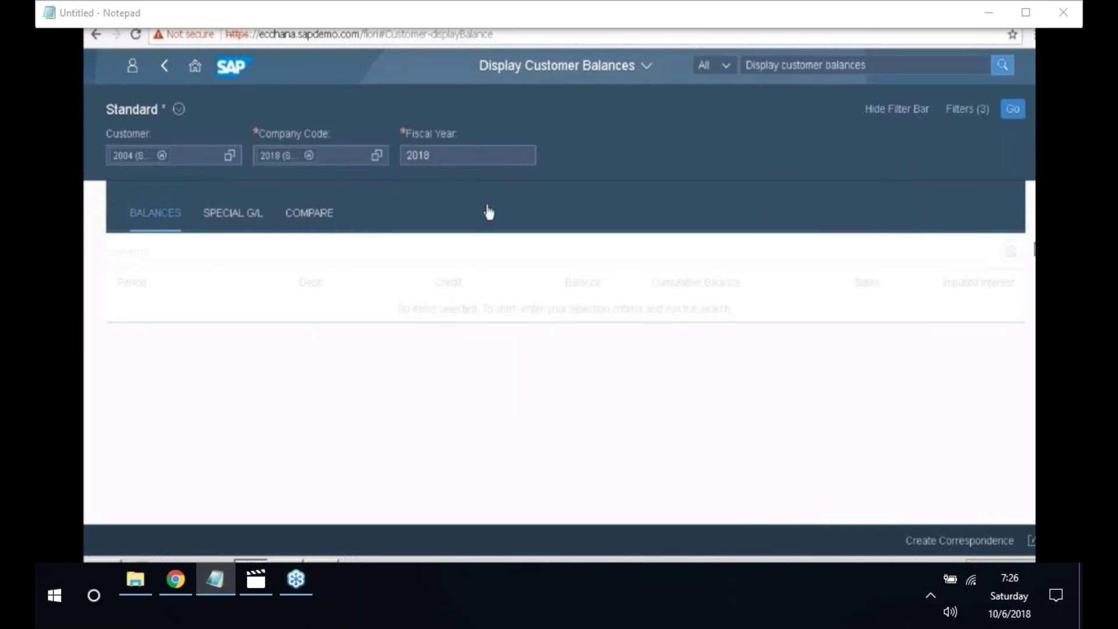
scroll(344, 469, down, 2)
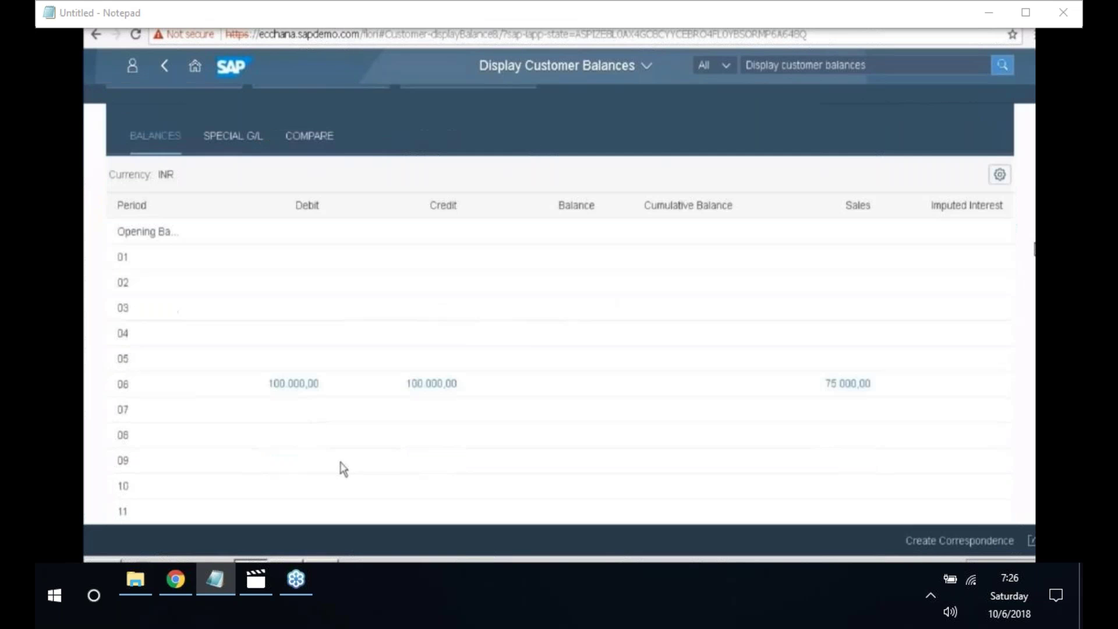
scroll(344, 469, down, 2)
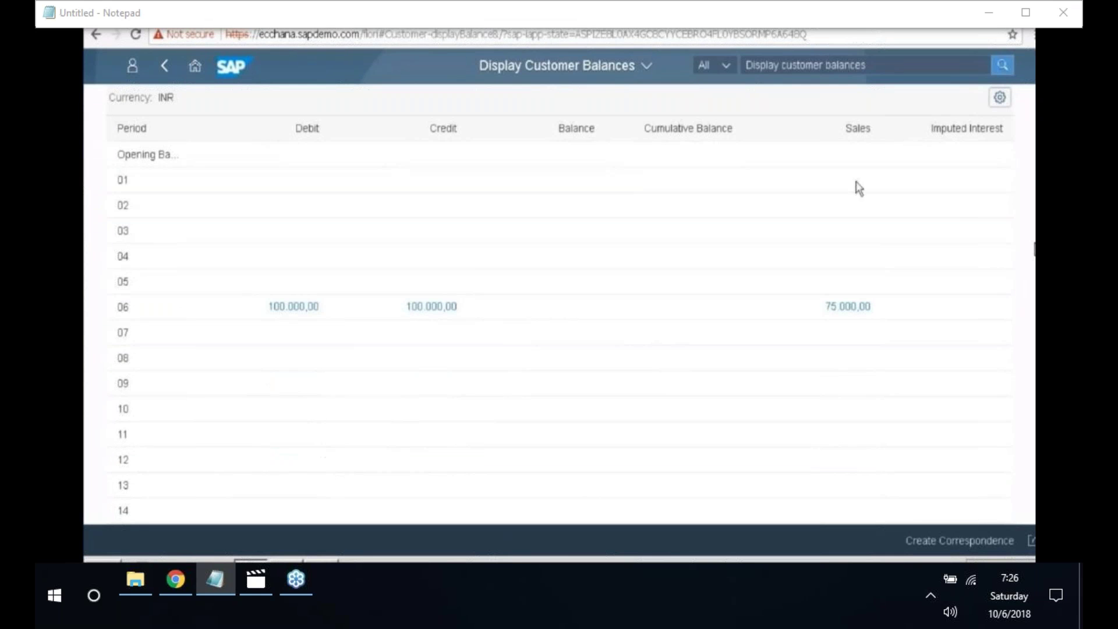
scroll(471, 408, down, 3)
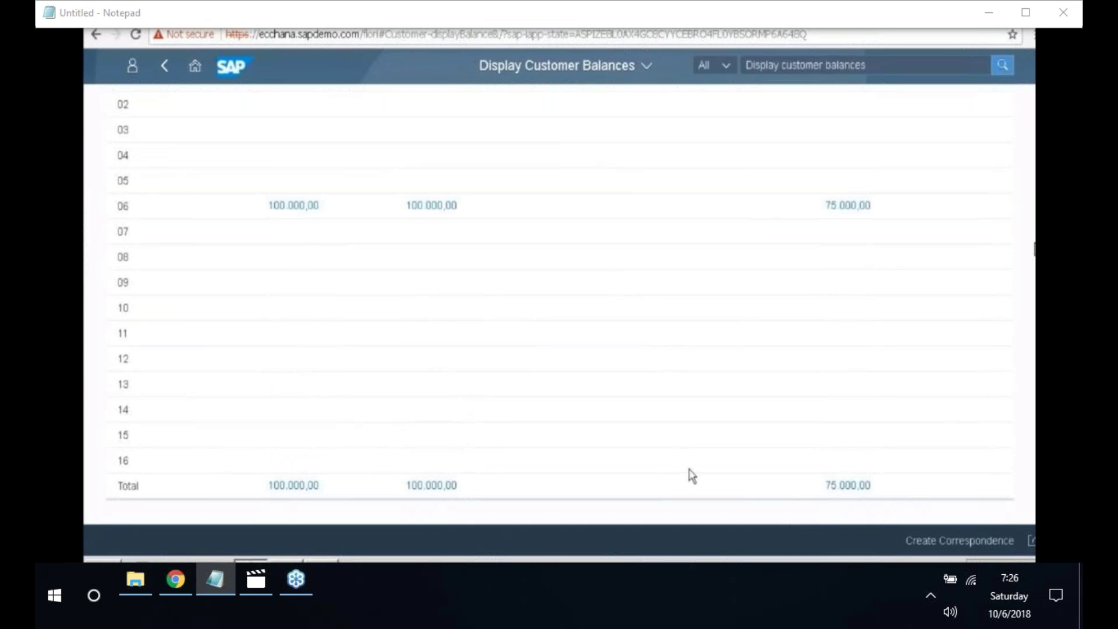
scroll(692, 476, up, 5)
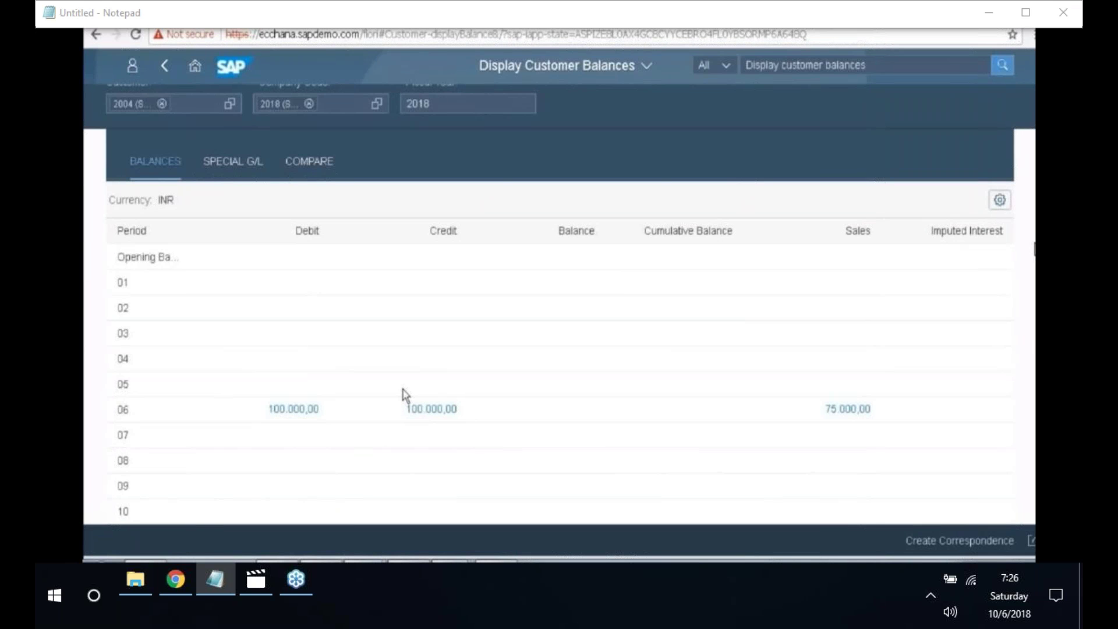
- Drill into period 06's 75.000,00 sales to see items 4002 (-25.000,00) and 3005 (100.000,00)
click(840, 412)
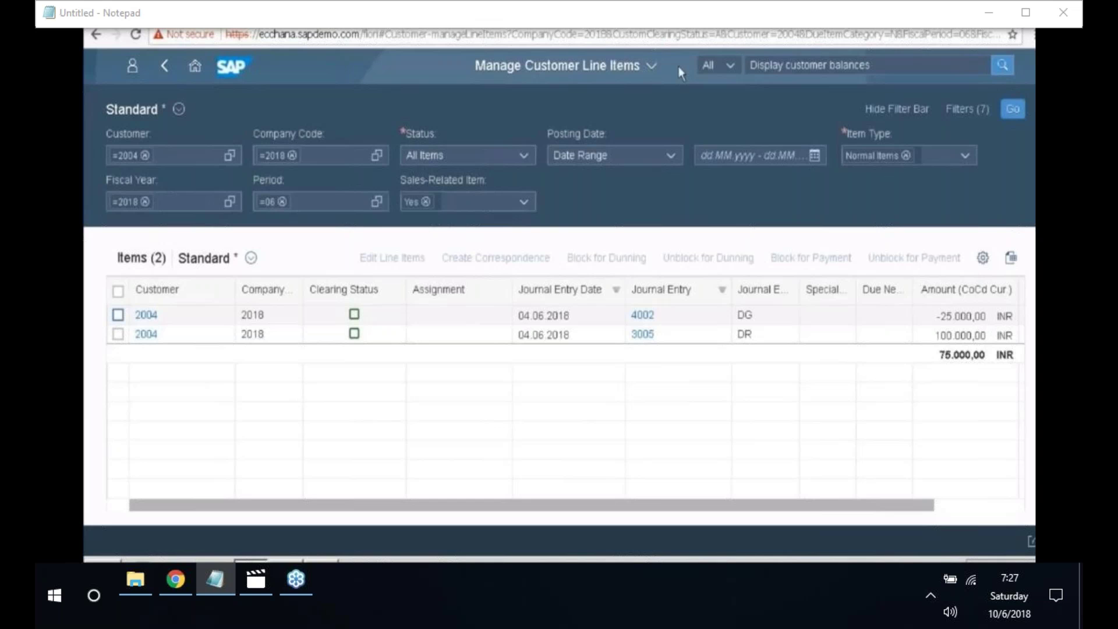
- Open Account Groups: Customer and choose to view the locked data anyway
click(783, 66)
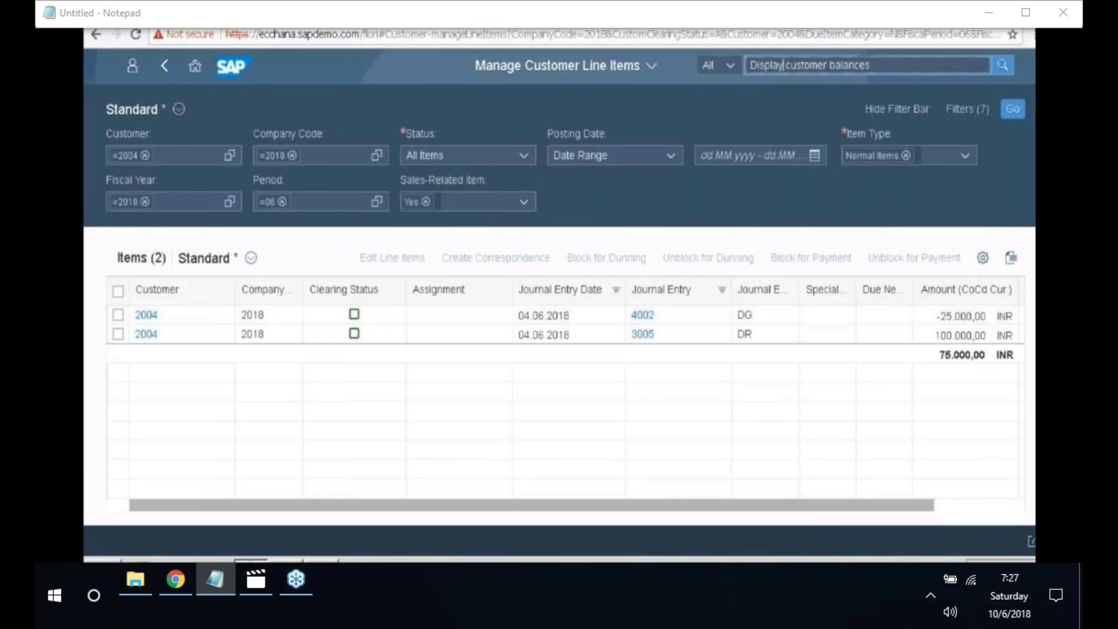
key(BackSpace)
key(BackSpace)
key(BackSpace)
key(BackSpace)
key(BackSpace)
key(BackSpace)
key(BackSpace)
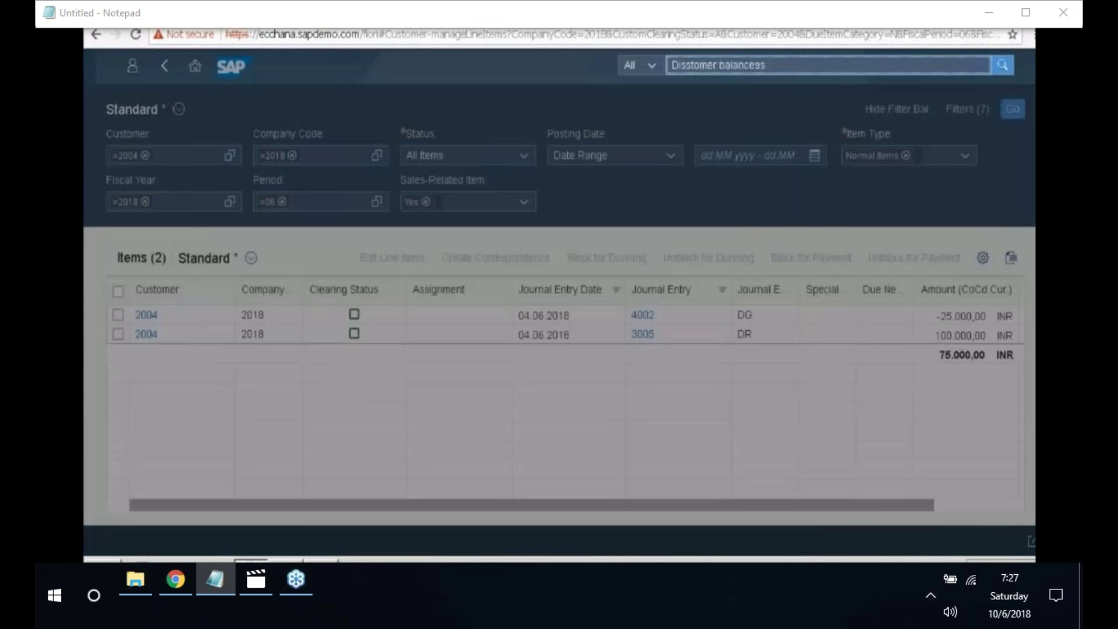
key(BackSpace)
key(BackSpace)
key(BackSpace)
key(BackSpace)
text(Account)
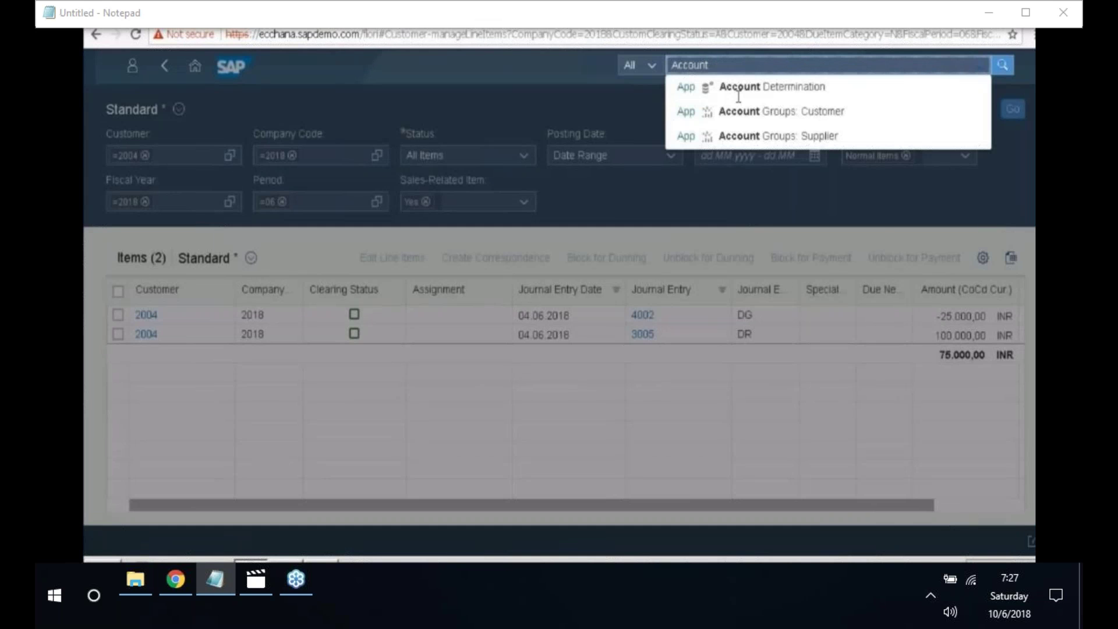
click(739, 111)
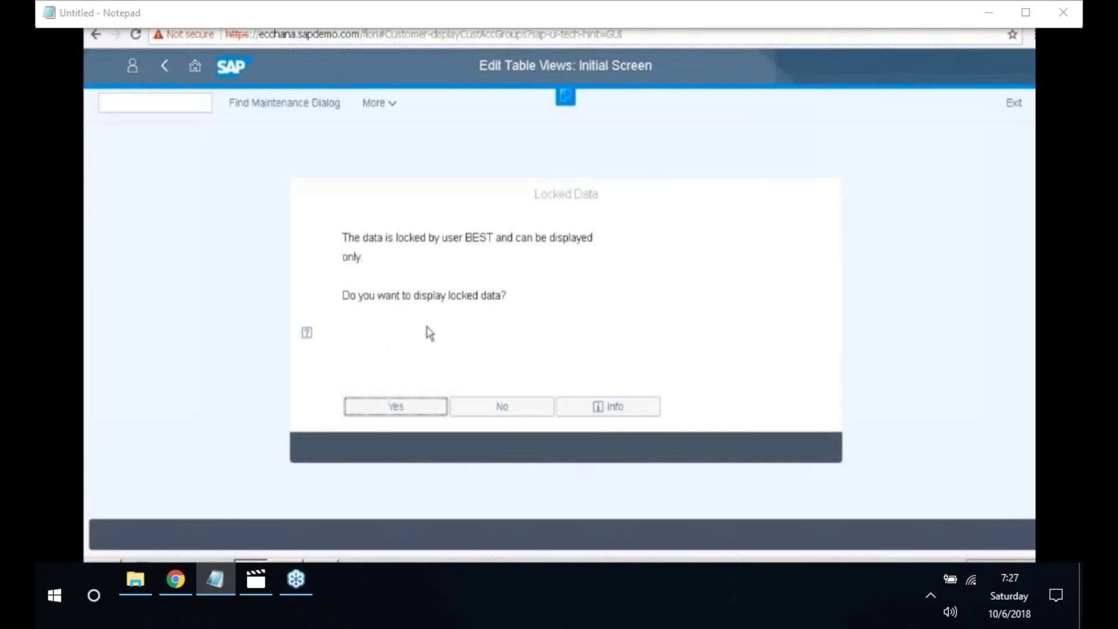
click(425, 413)
key(Return)
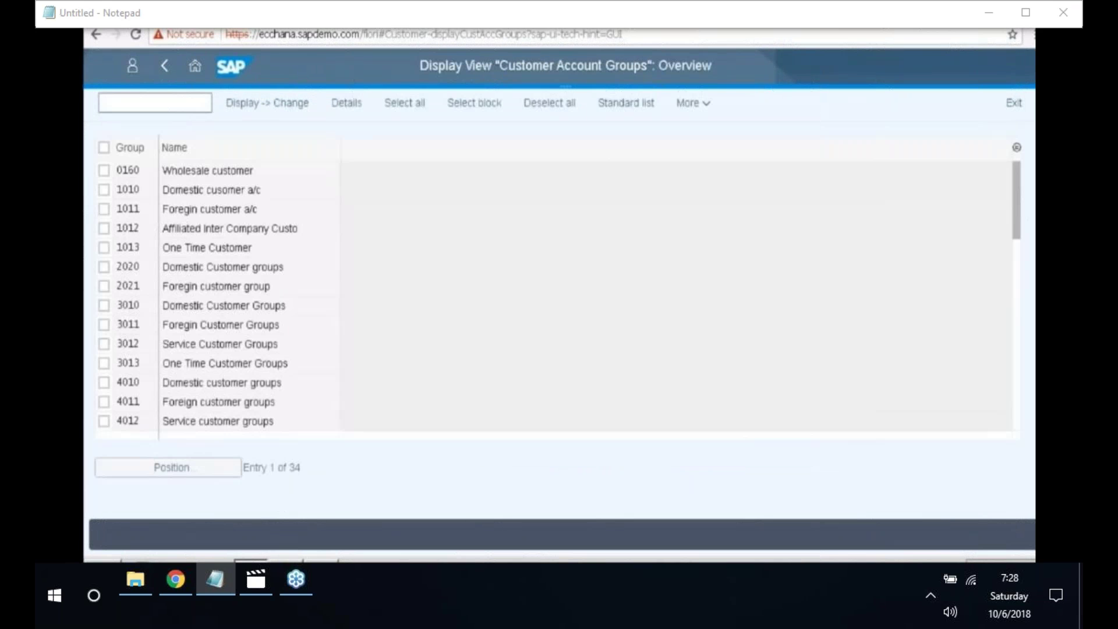
- Delete the blocking lock entry in /NSM12 and return to the Select Lock Entries screen
text(/)
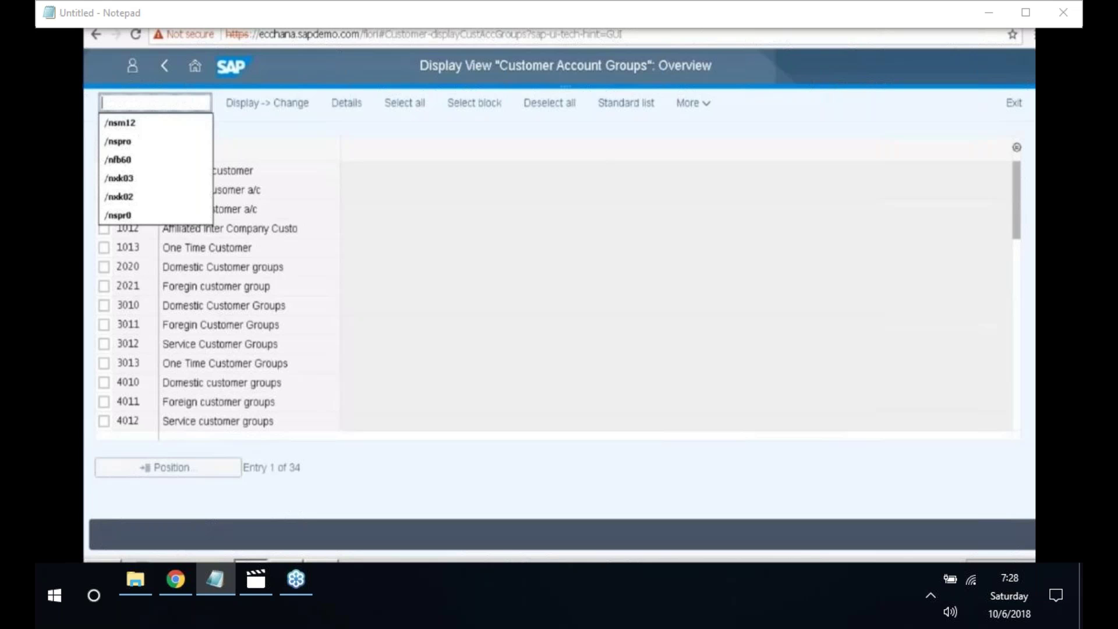
text(NSM12)
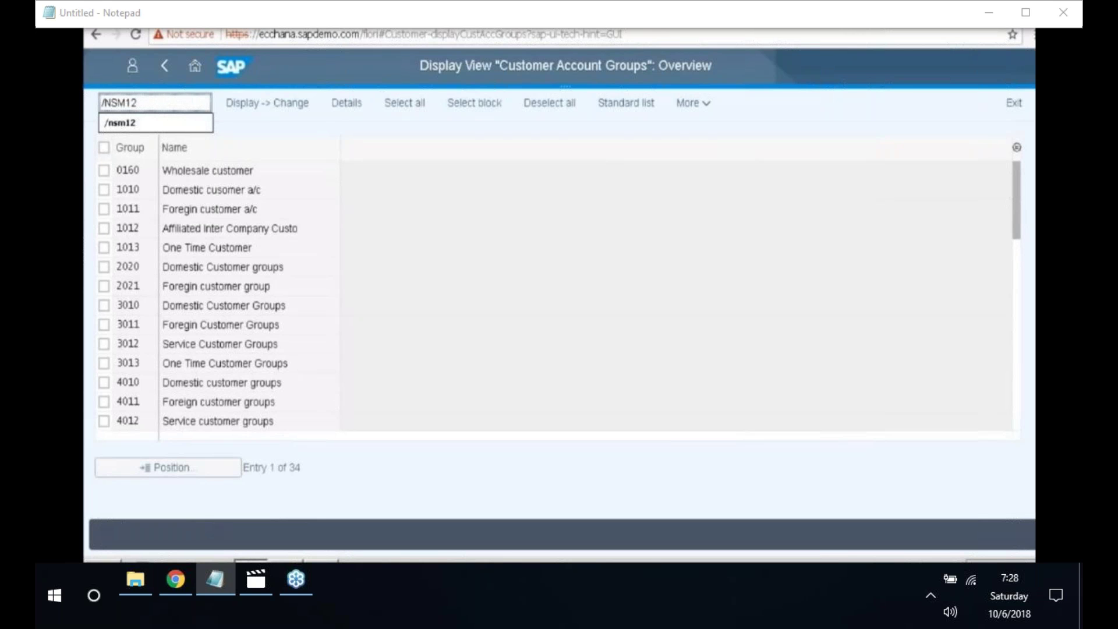
key(Return)
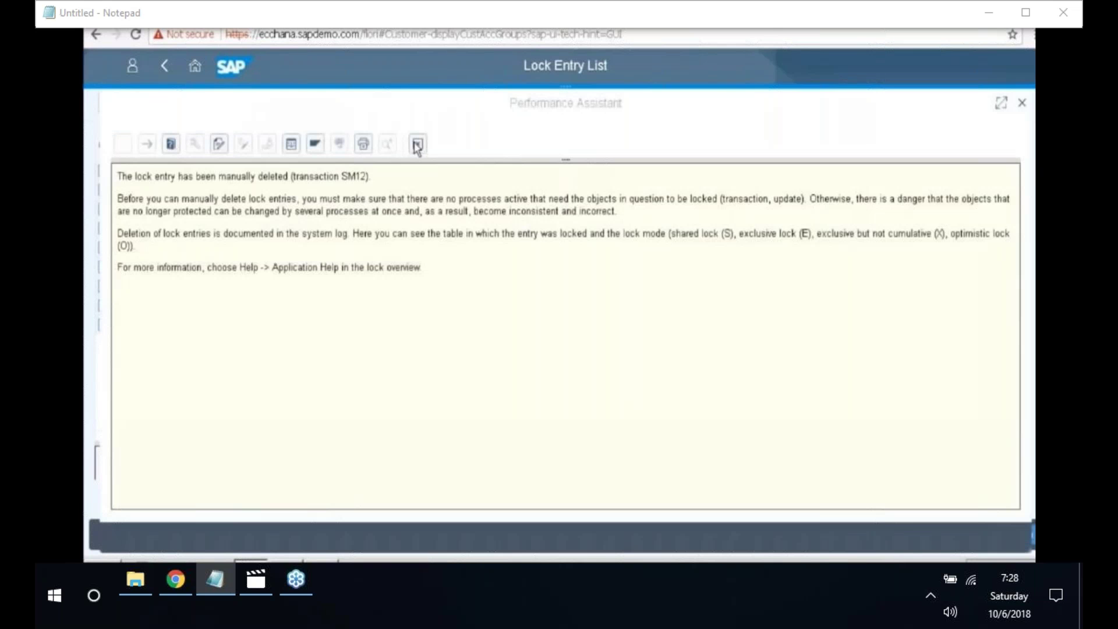
click(417, 144)
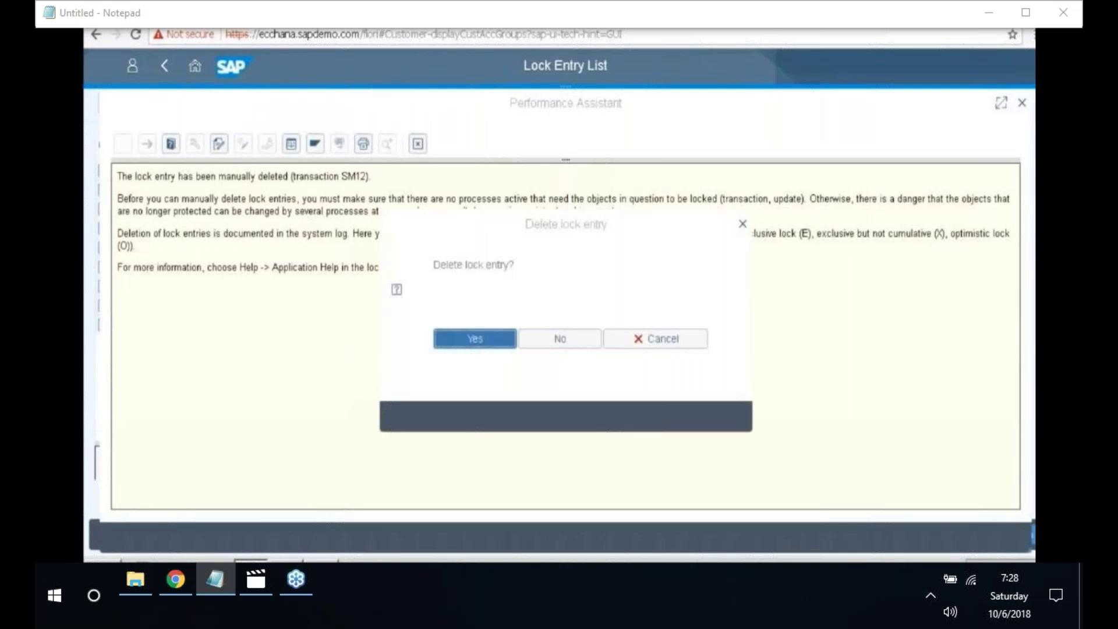
click(417, 147)
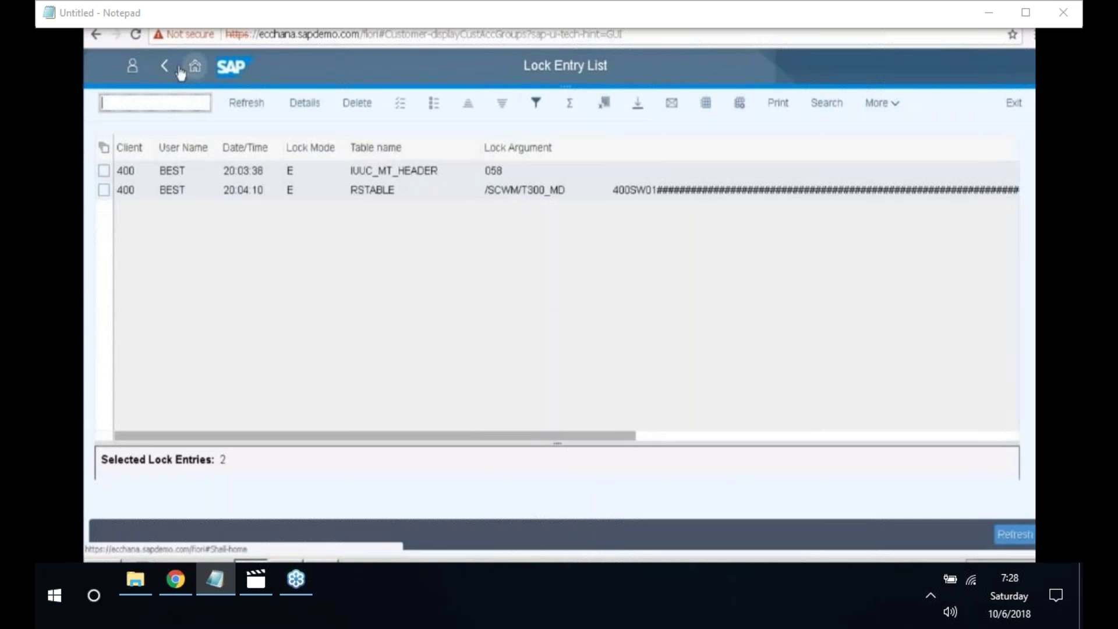
click(173, 69)
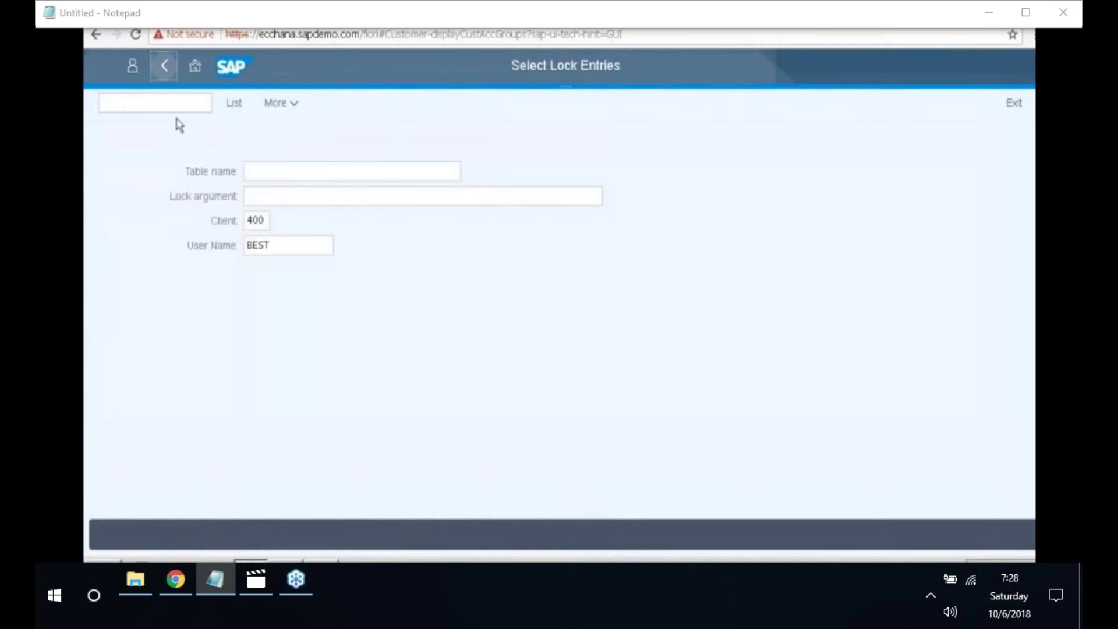
- Reopen Account Groups: Customer and start a new entry with group code 4013
click(165, 68)
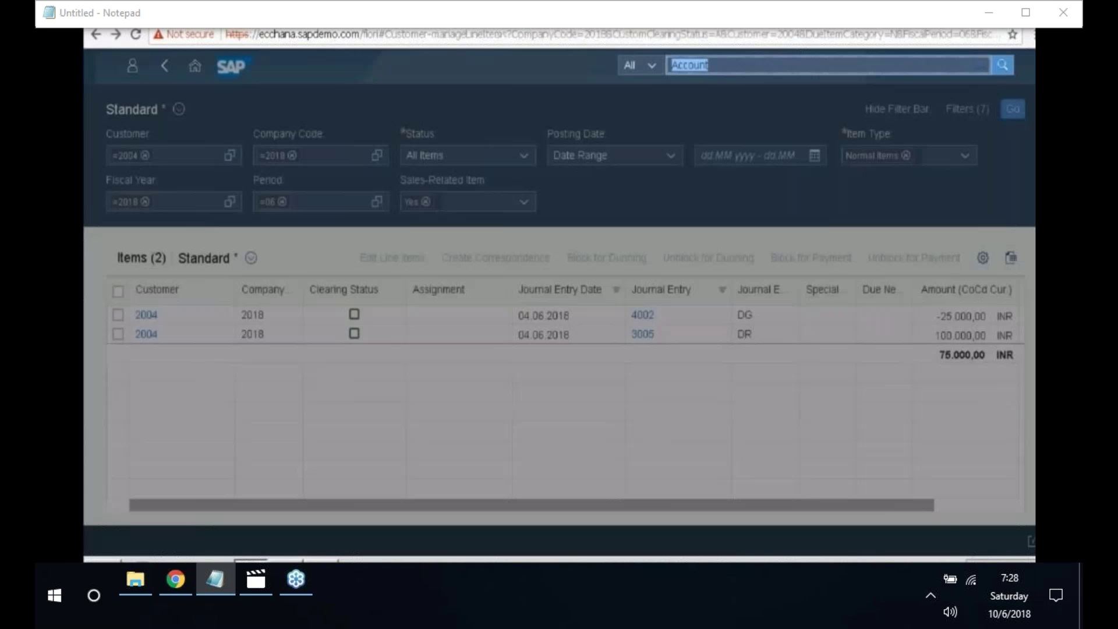
key(BackSpace)
text(Acco)
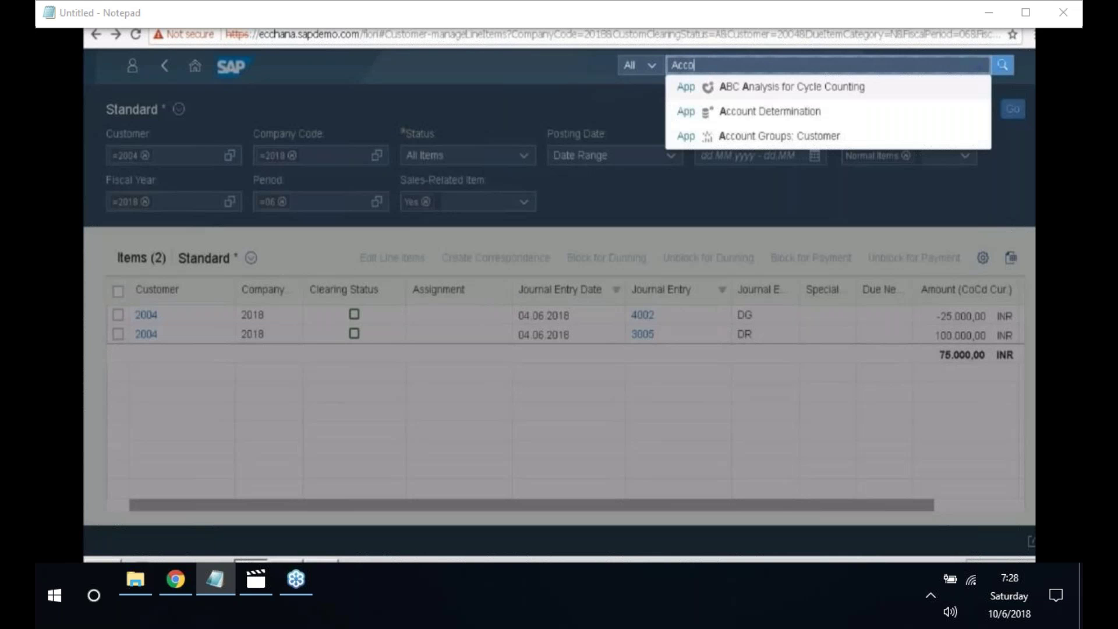
text(unt)
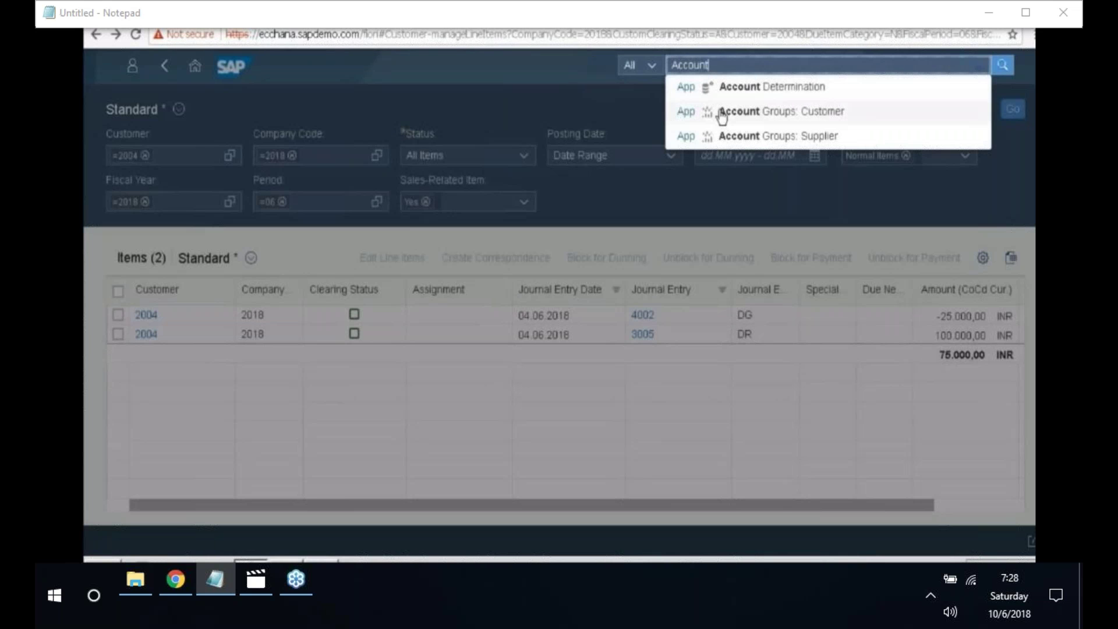
click(723, 117)
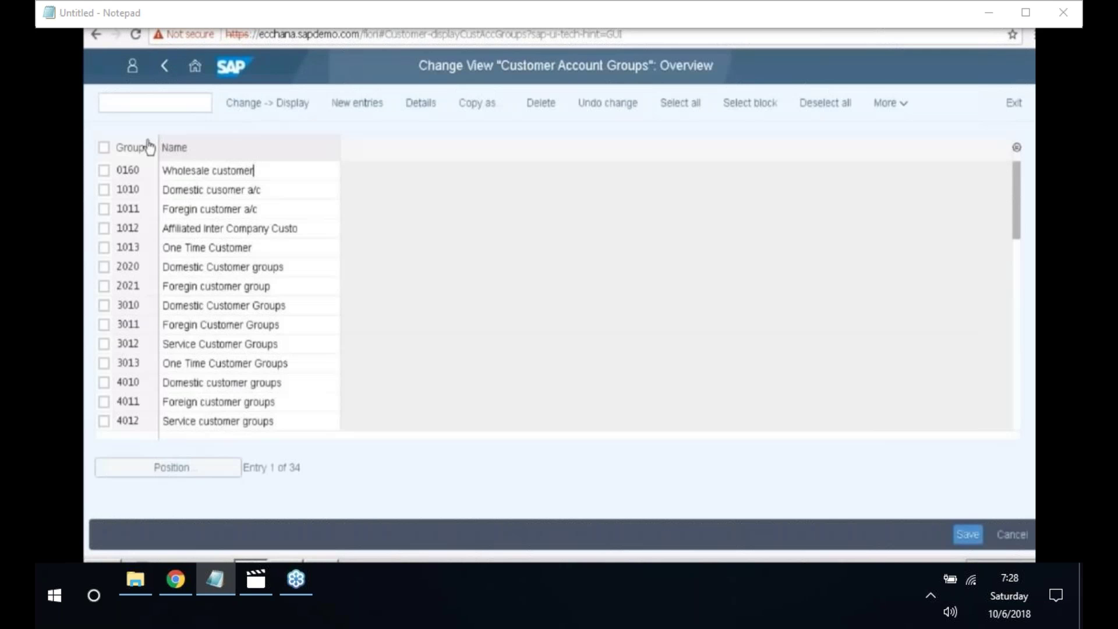
click(346, 109)
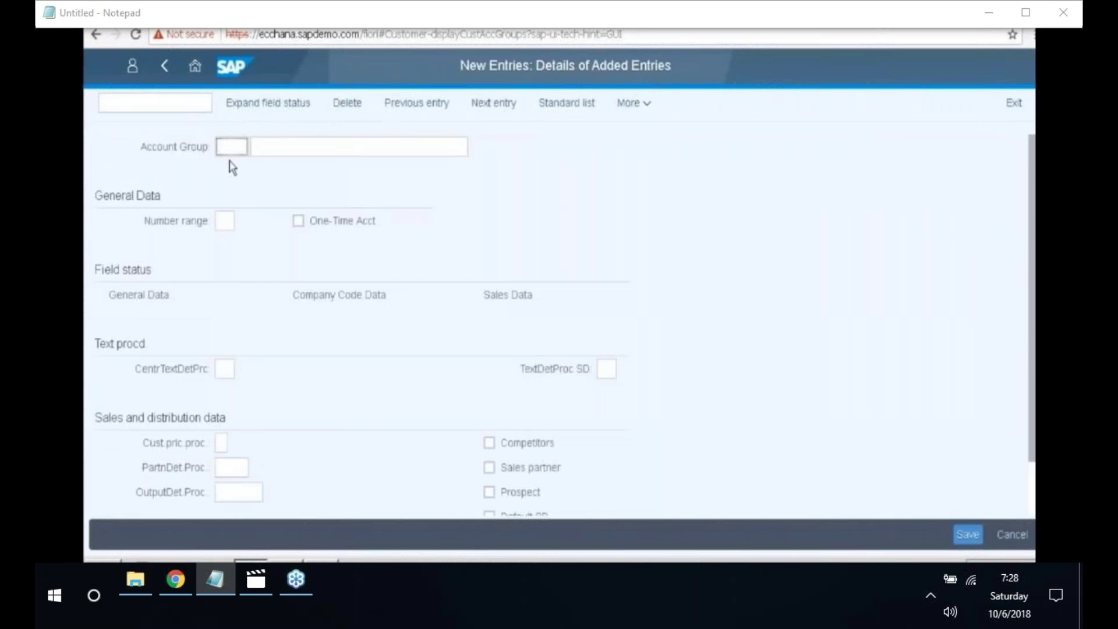
text(4013)
- Describe group 4013 as 'One time customer' and tick the One-Time Acct checkbox
click(281, 144)
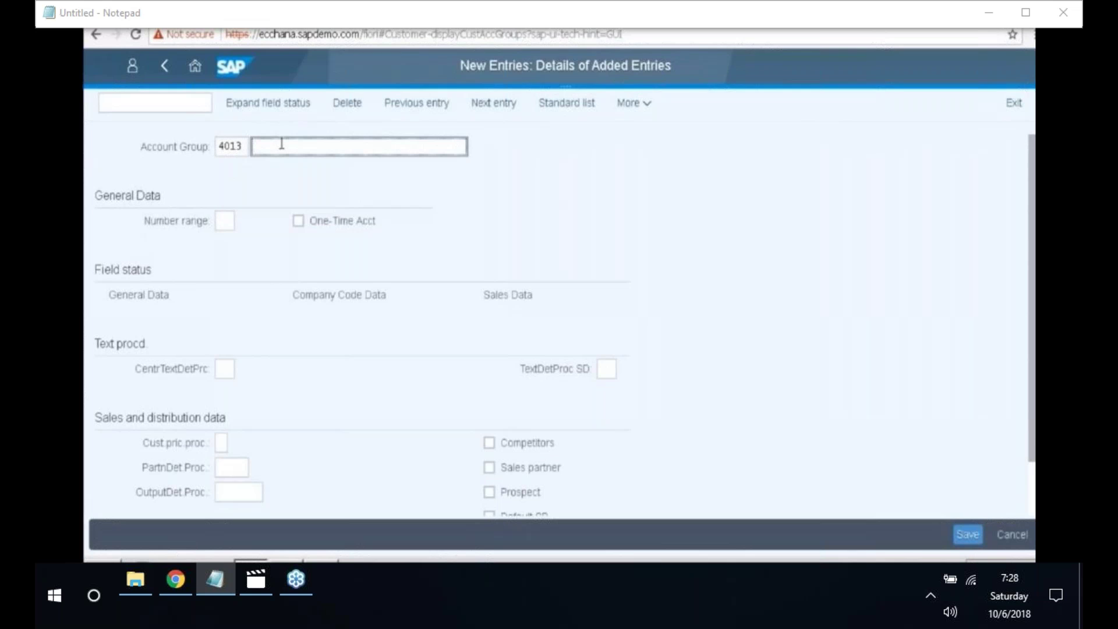
text(One time customer)
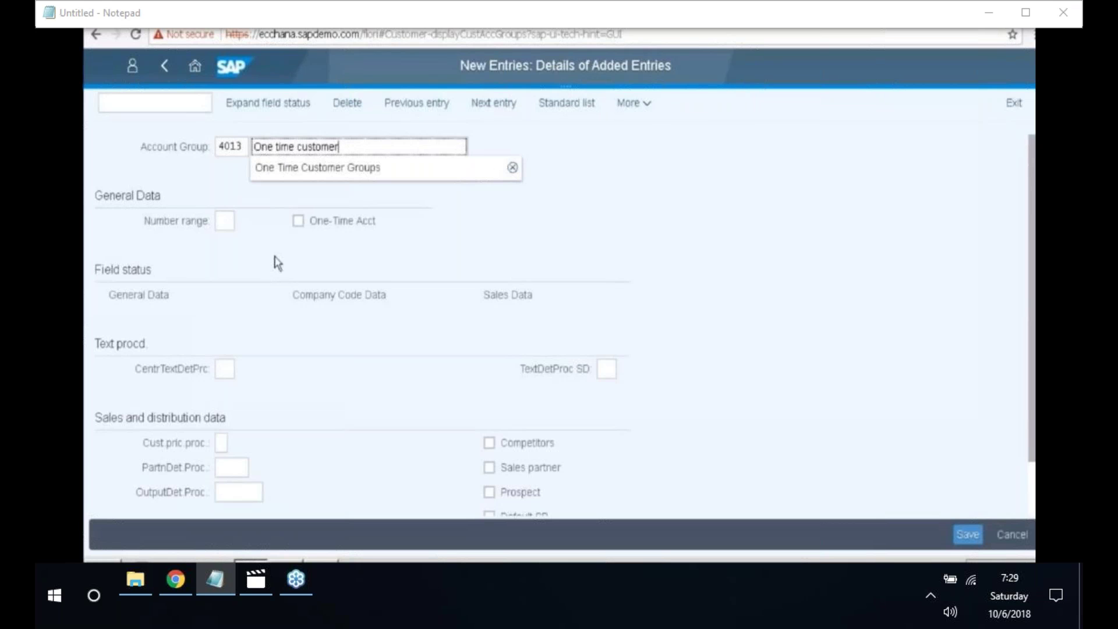
click(382, 247)
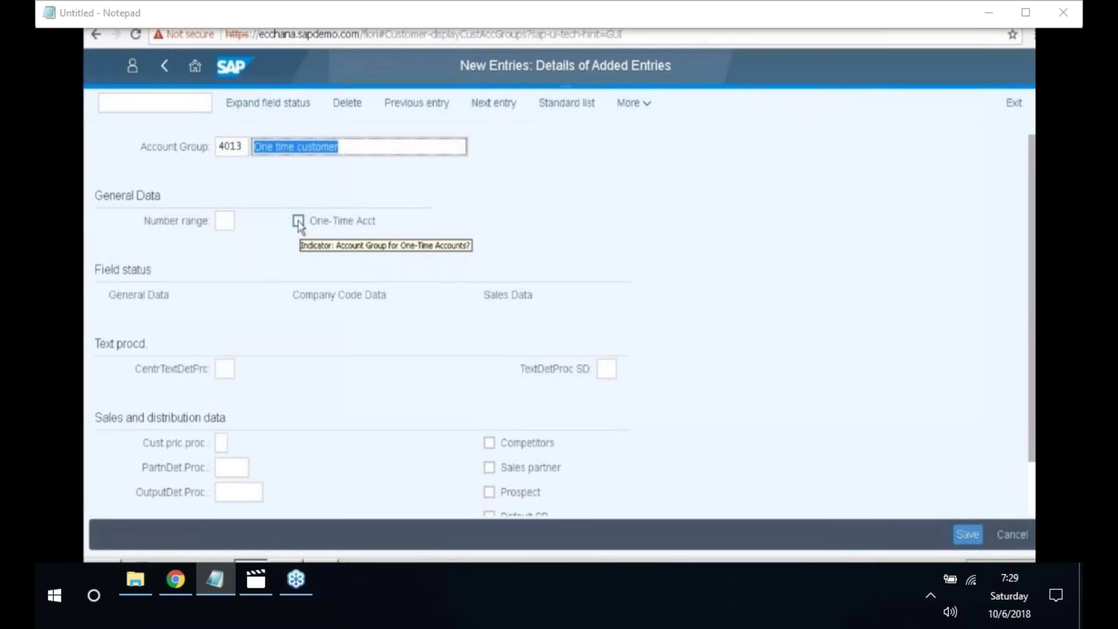
click(298, 222)
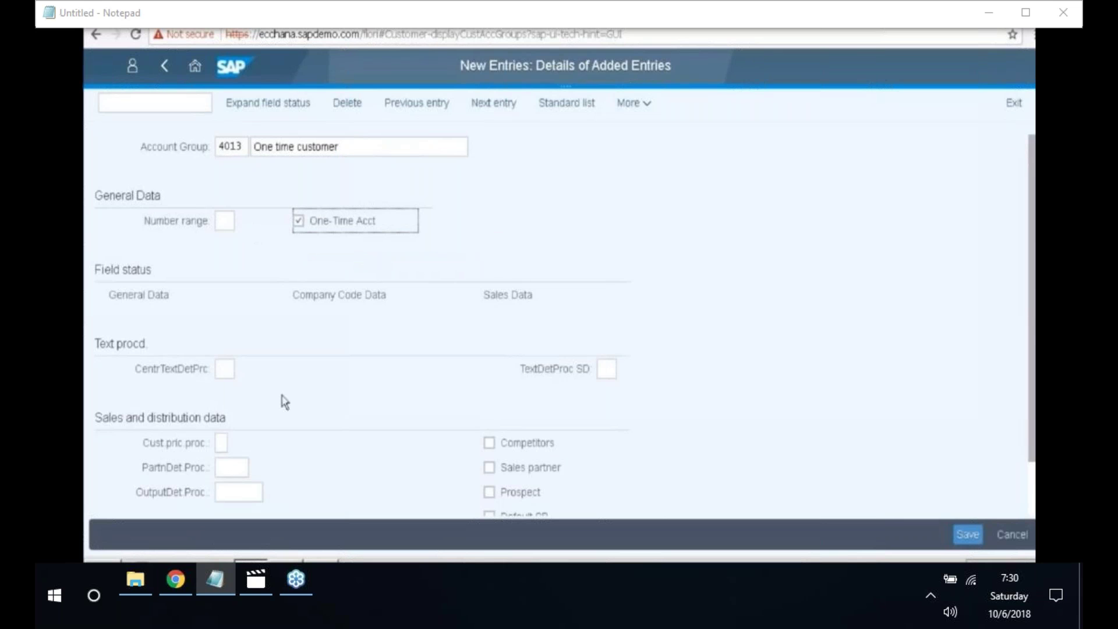
- Set Reconciliation account to Req. Entry under Company Code Data > Account management, then save
double_click(350, 295)
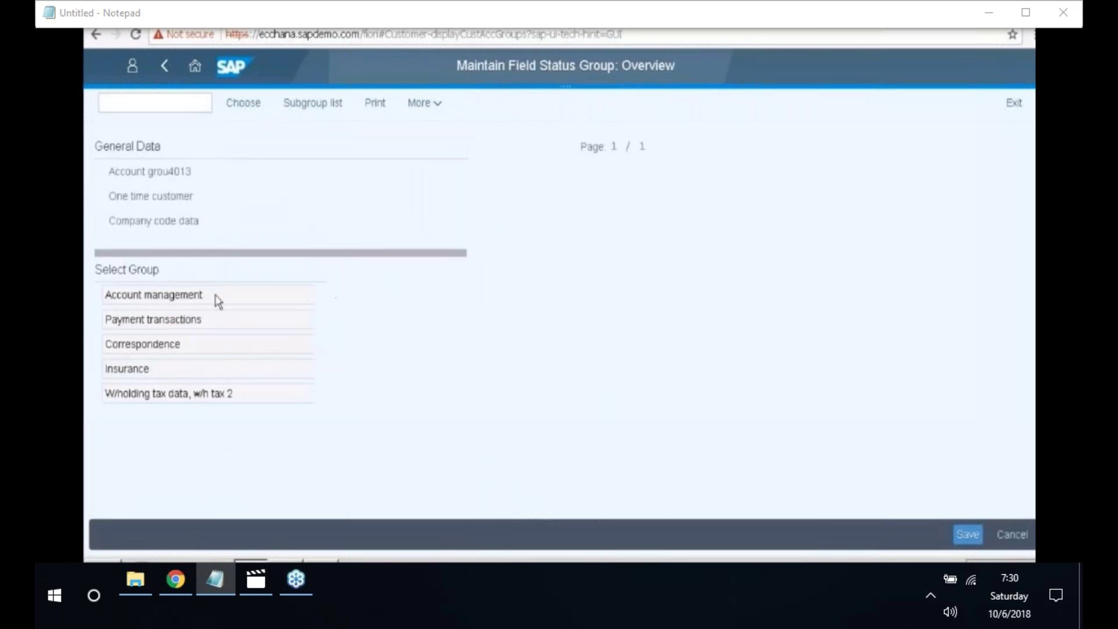
double_click(216, 298)
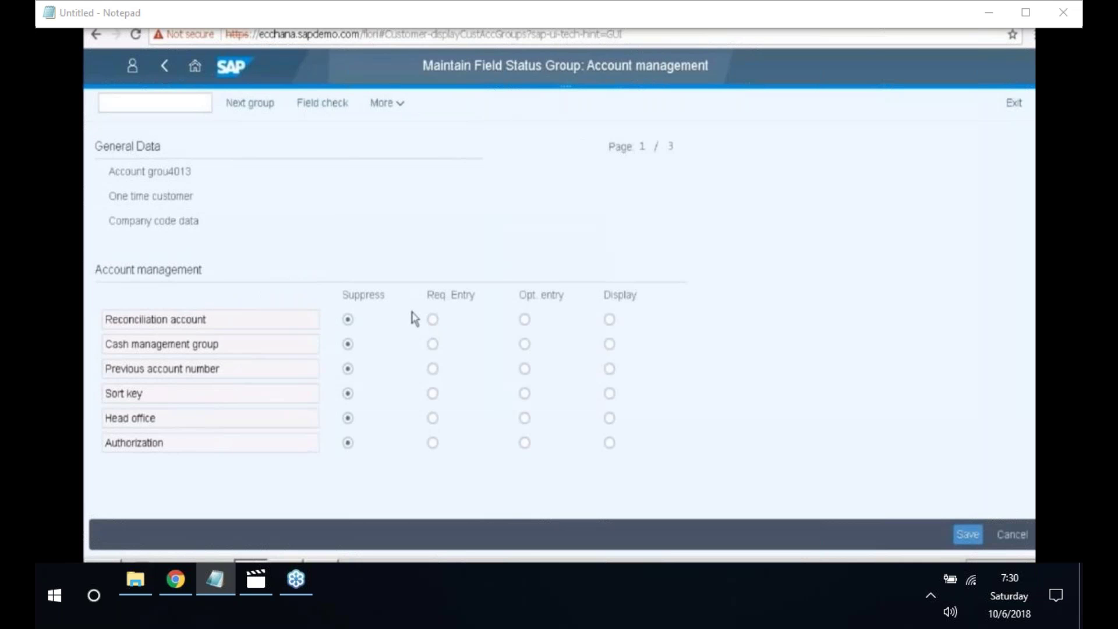
click(433, 320)
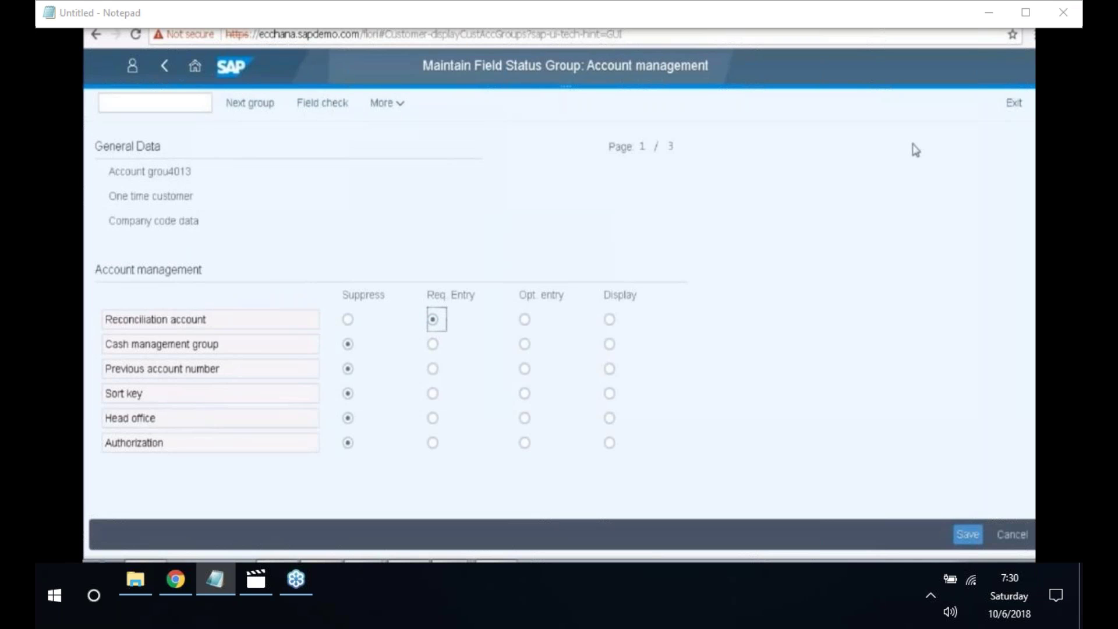
click(968, 535)
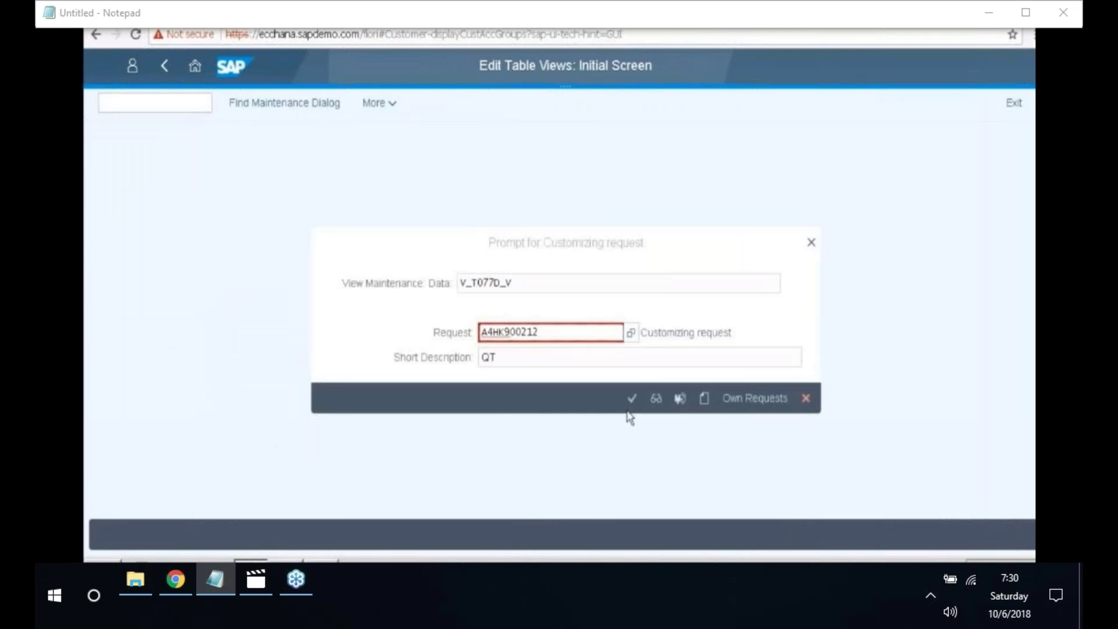
- Confirm the customizing request to save group 4013, then select the group code
click(629, 404)
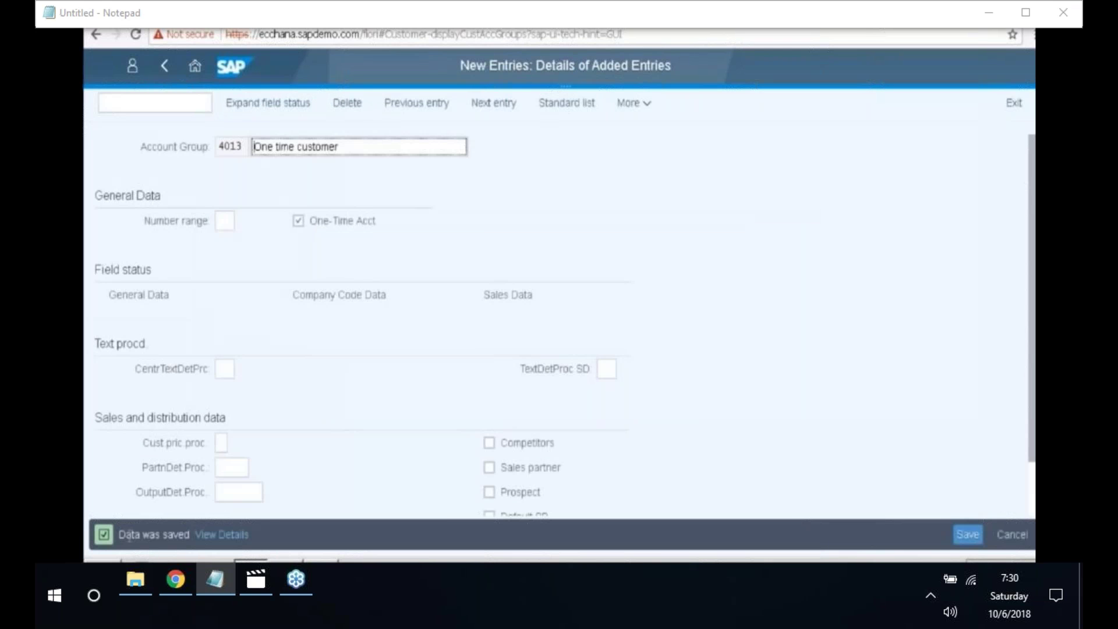
drag(236, 147, 201, 152)
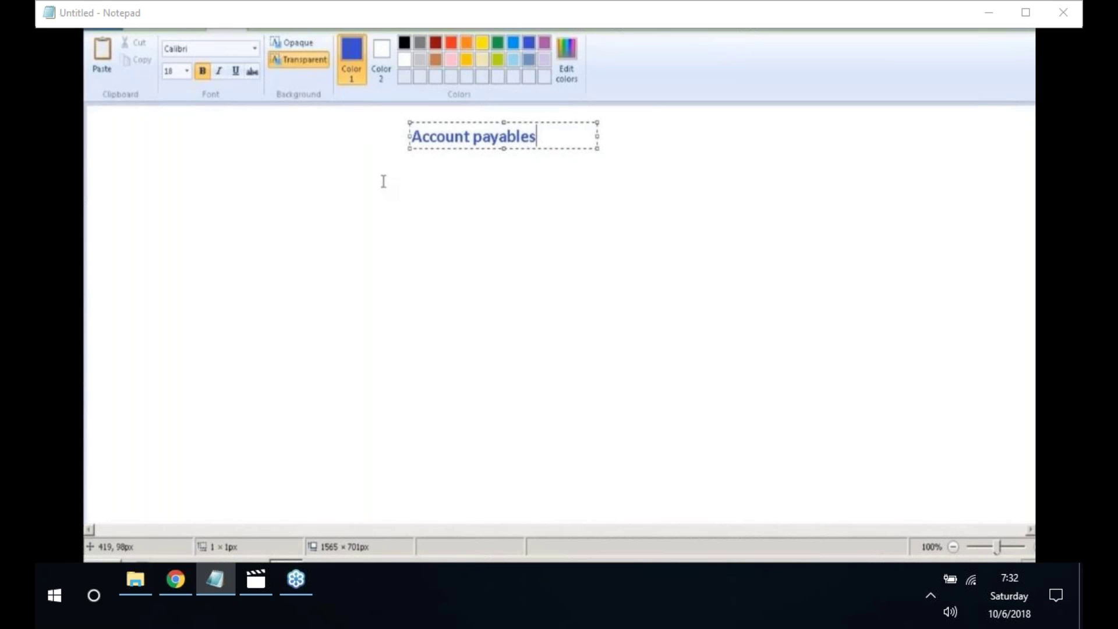
- Commit the heading and type 'Creditors' on a new line below it
click(383, 181)
click(382, 183)
text(Cr)
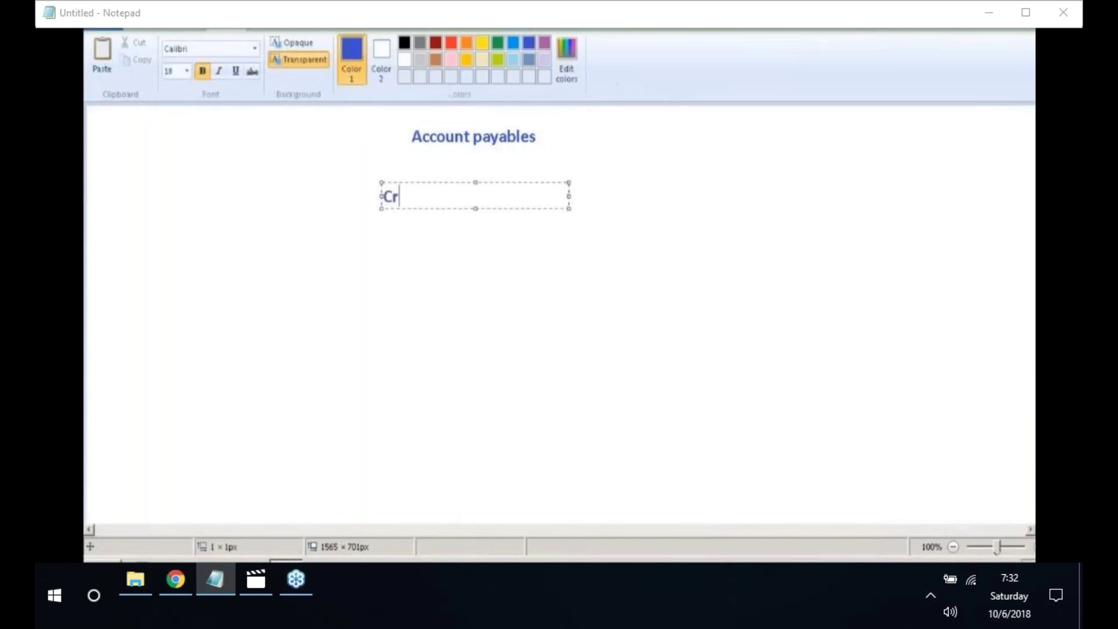
text(editors)
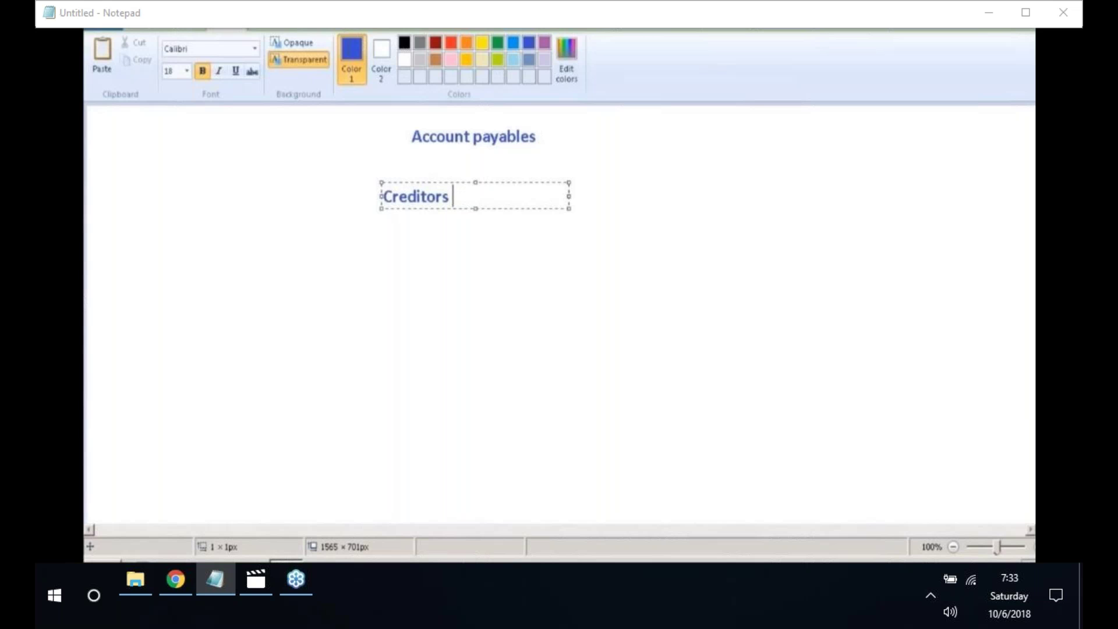
- Complete 'Creditors or suppliers' and add the 'Supplier/vendor' and 'Invoice' labels below it
text(or suppliers)
click(304, 284)
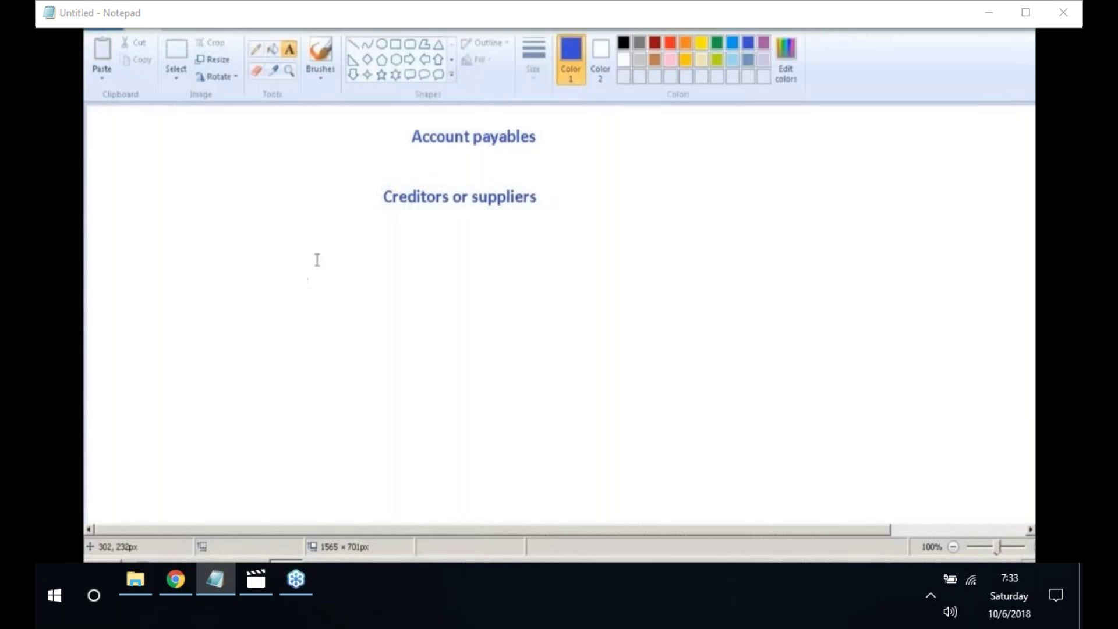
click(317, 259)
text(Supll)
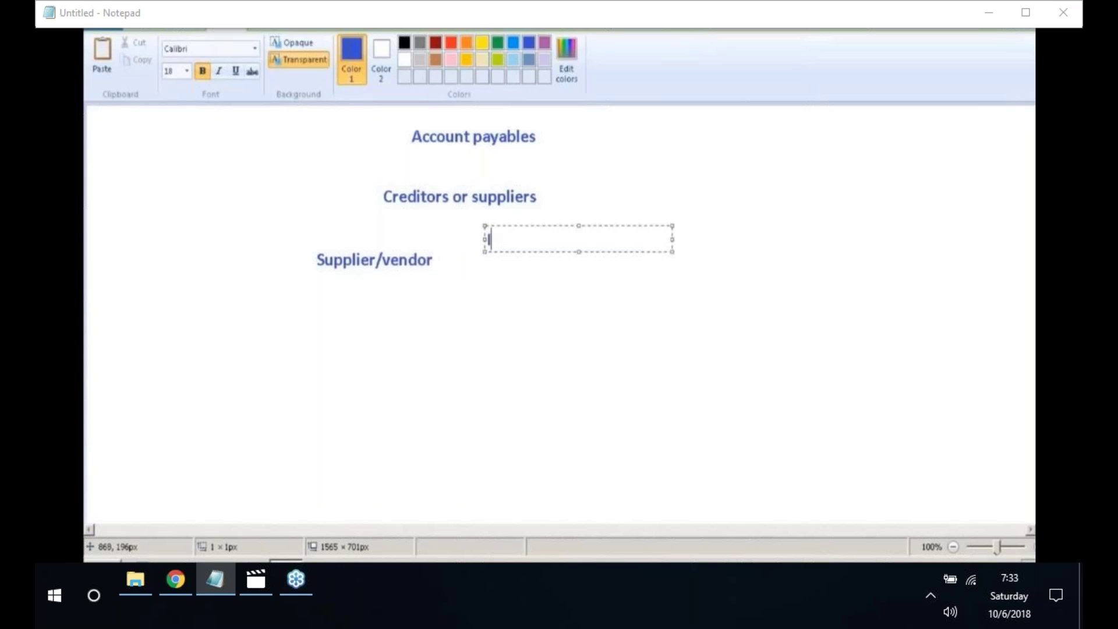
text(Invoice)
click(588, 262)
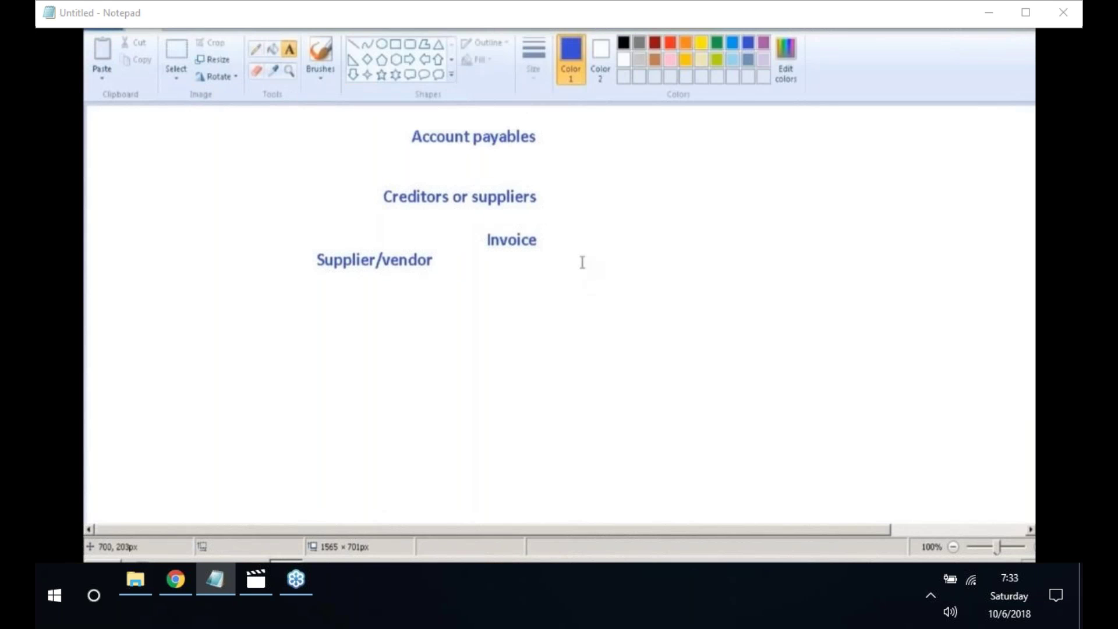
- Add a 'Company' label right of Invoice and pick the Rectangle shape
click(580, 265)
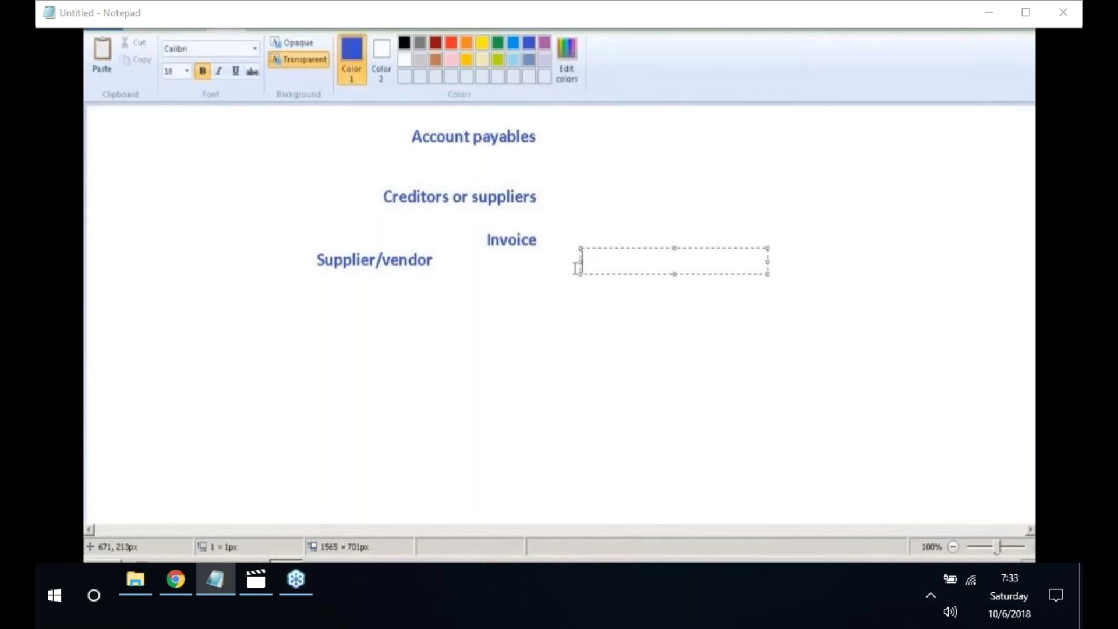
text(Company)
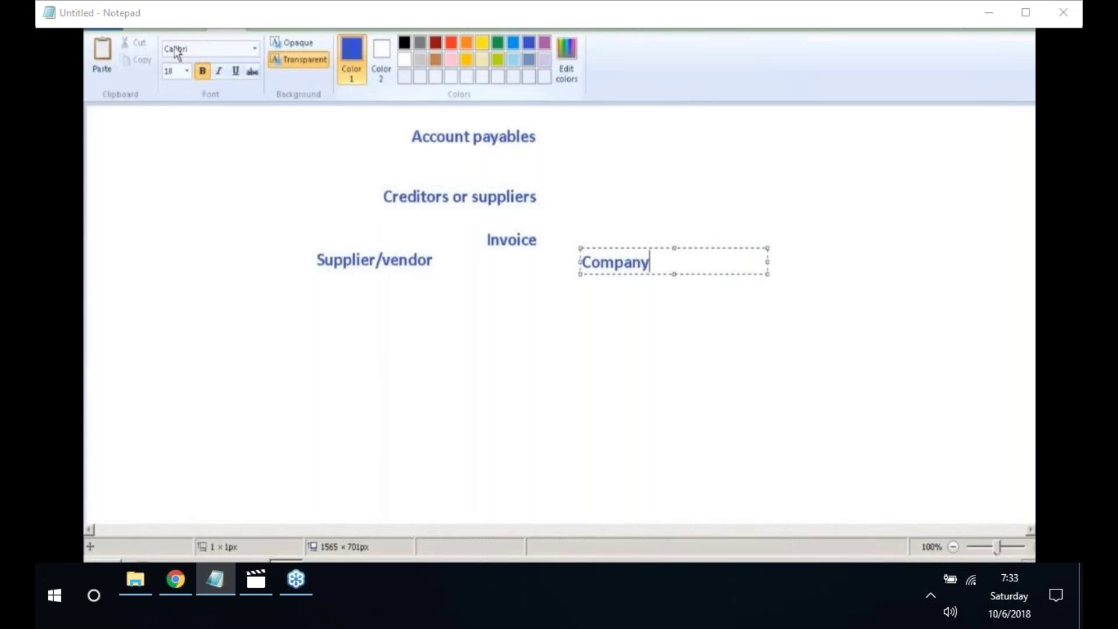
click(146, 24)
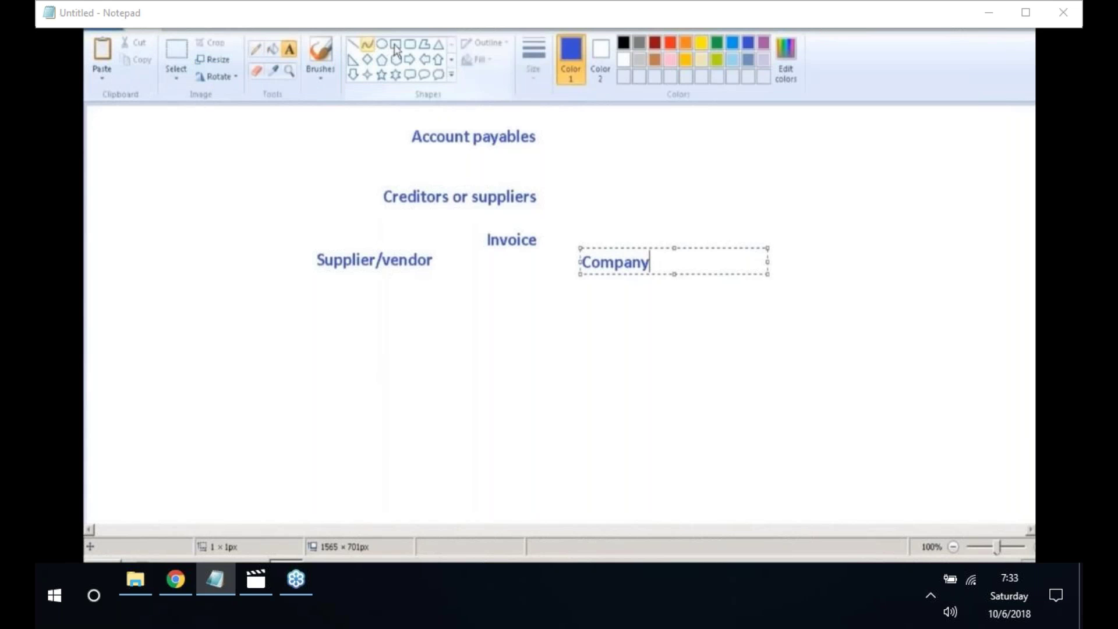
click(395, 45)
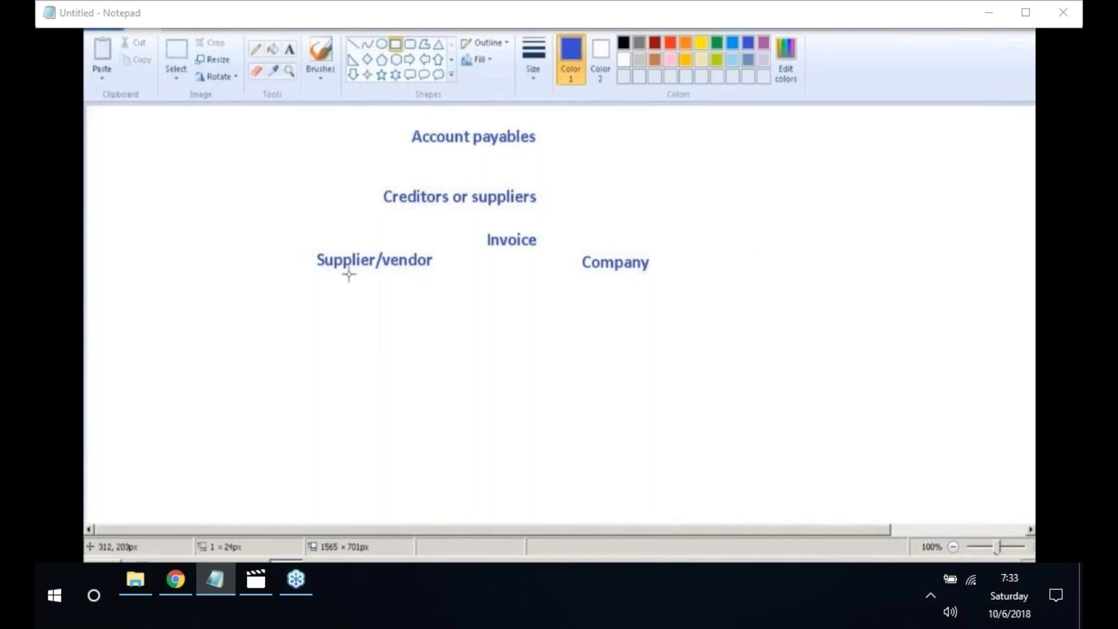
- Draw blue rectangles around 'Supplier/vendor' and 'Company' and join them with a line under 'Invoice'
drag(306, 244, 445, 283)
mouse_move(567, 244)
mouse_down()
mouse_move(631, 284)
mouse_move(677, 280)
mouse_up()
click(353, 43)
drag(443, 262, 566, 265)
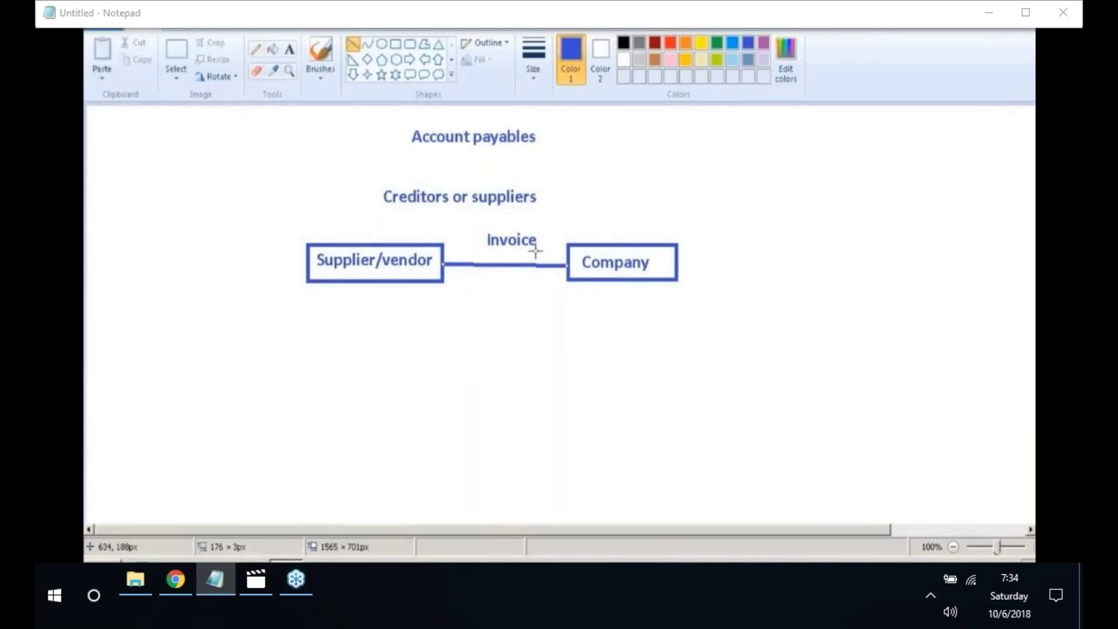
click(290, 49)
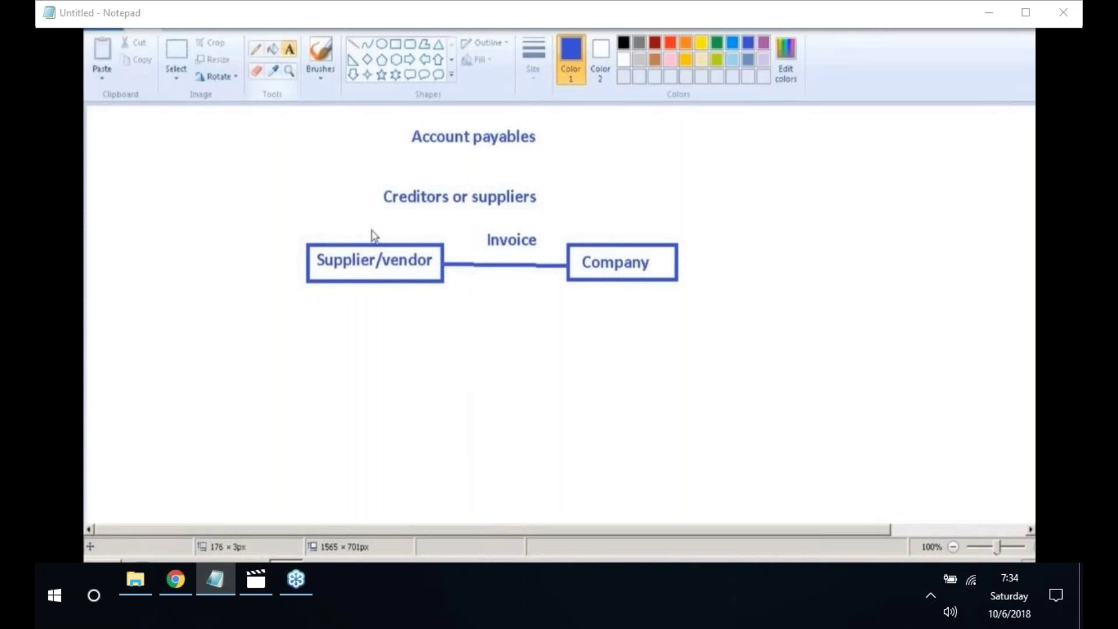
- Add the label 'Processing' beneath the connecting line
click(465, 296)
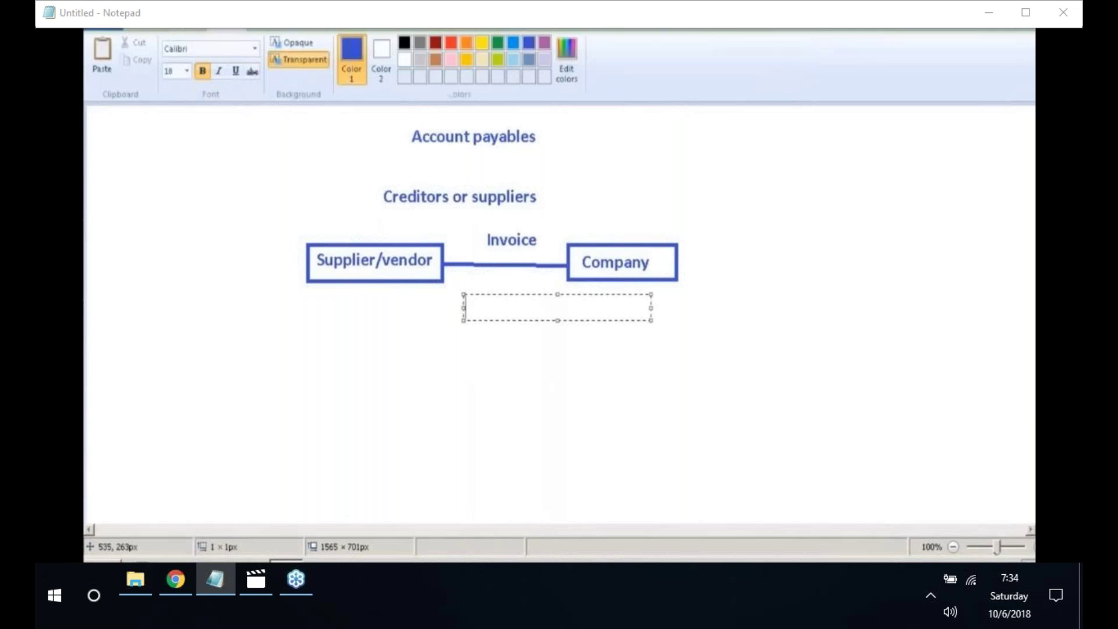
text(Process)
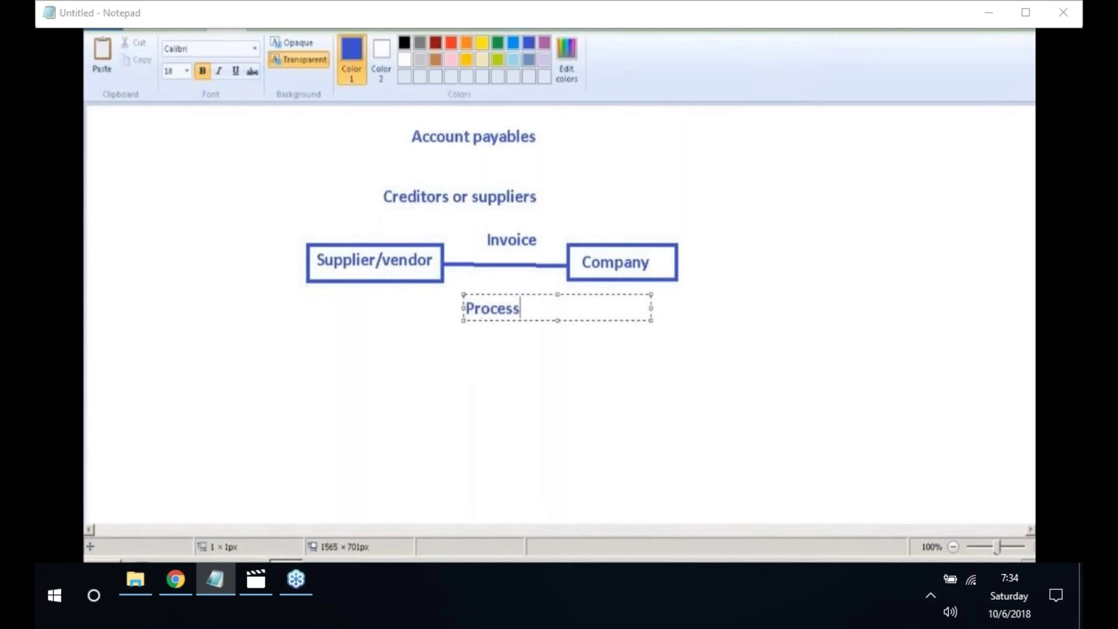
text(ing)
click(298, 368)
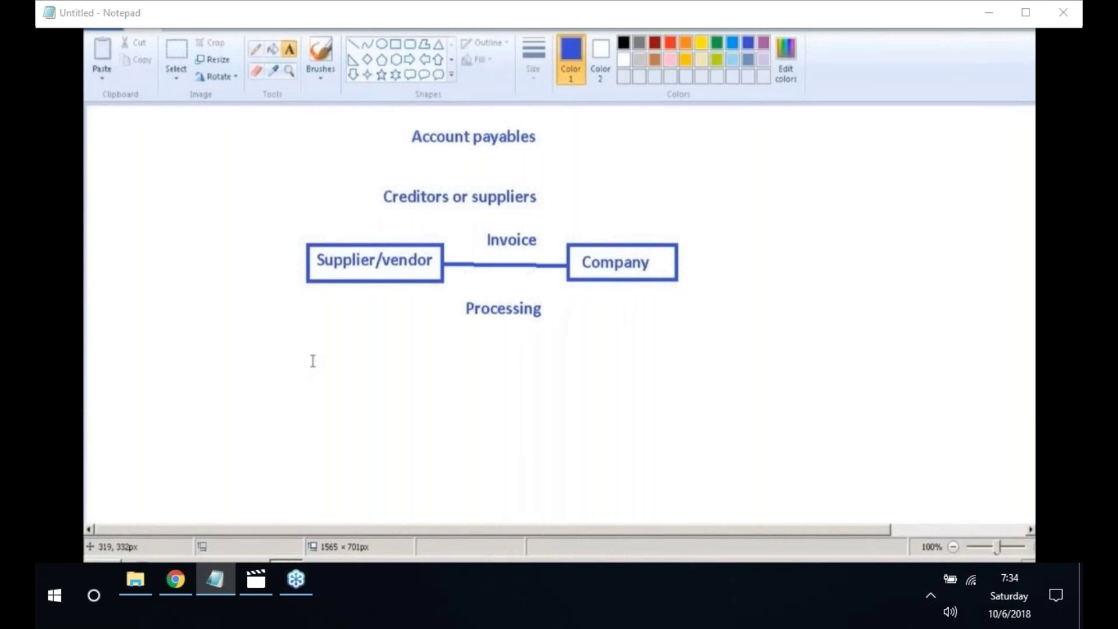
- Write the note 'Processing invoices and issuing payments' below the Processing label
click(310, 349)
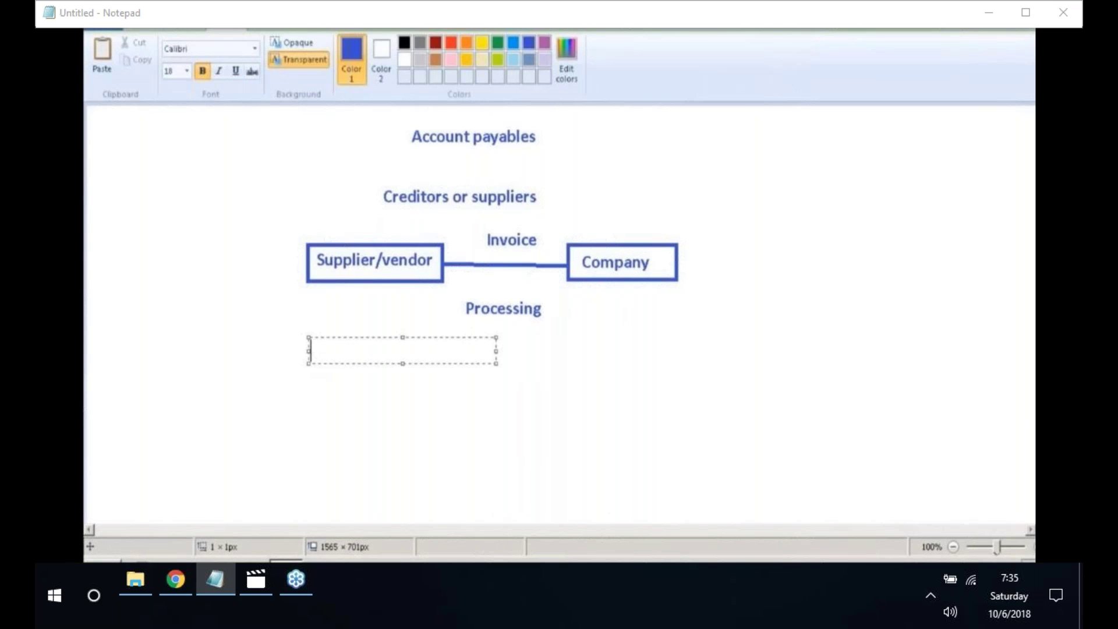
text(Process)
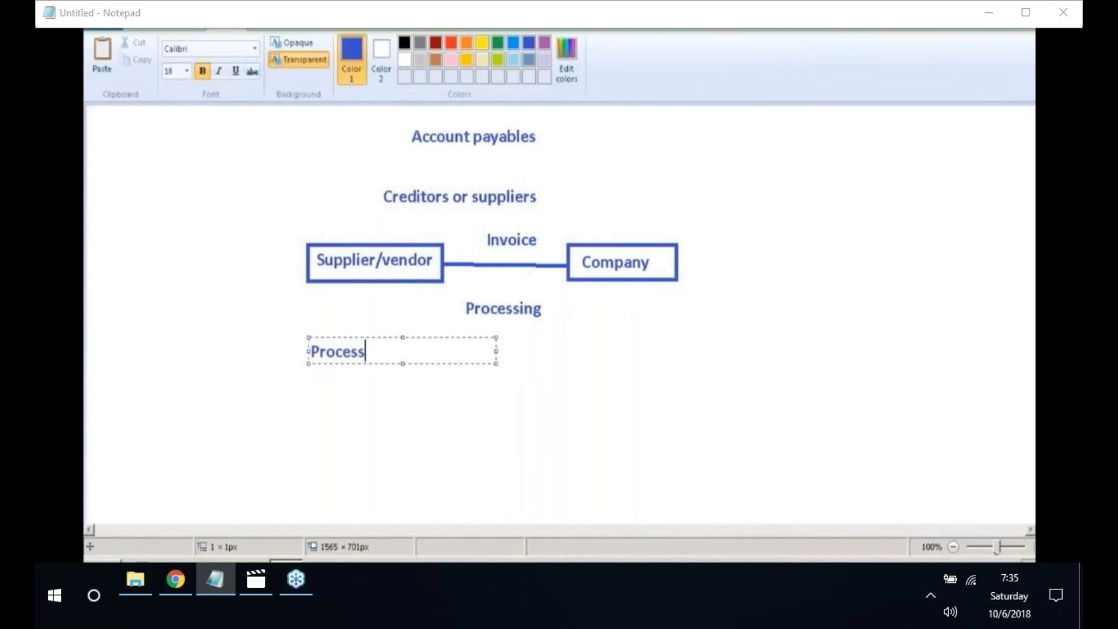
text(ing invoices an)
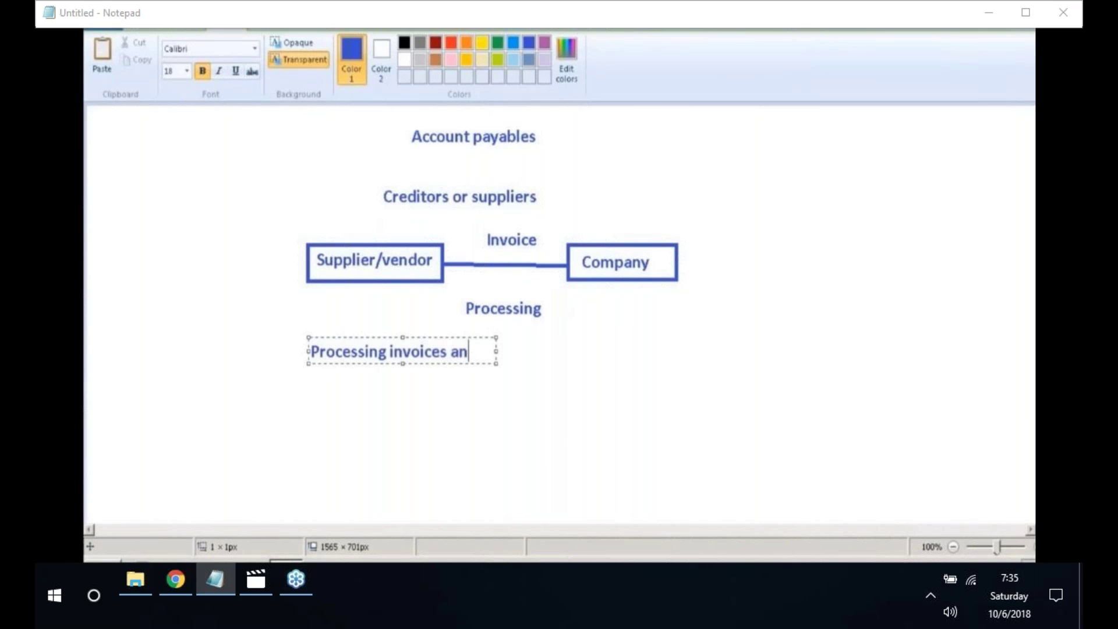
text(d isss)
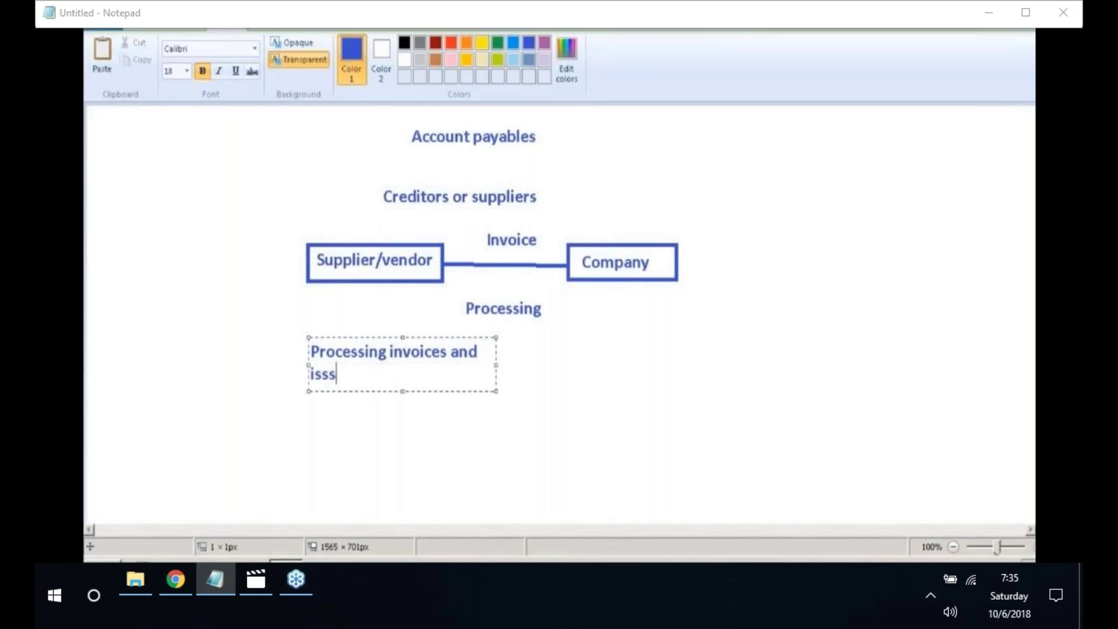
key(BackSpace)
text(uing pa)
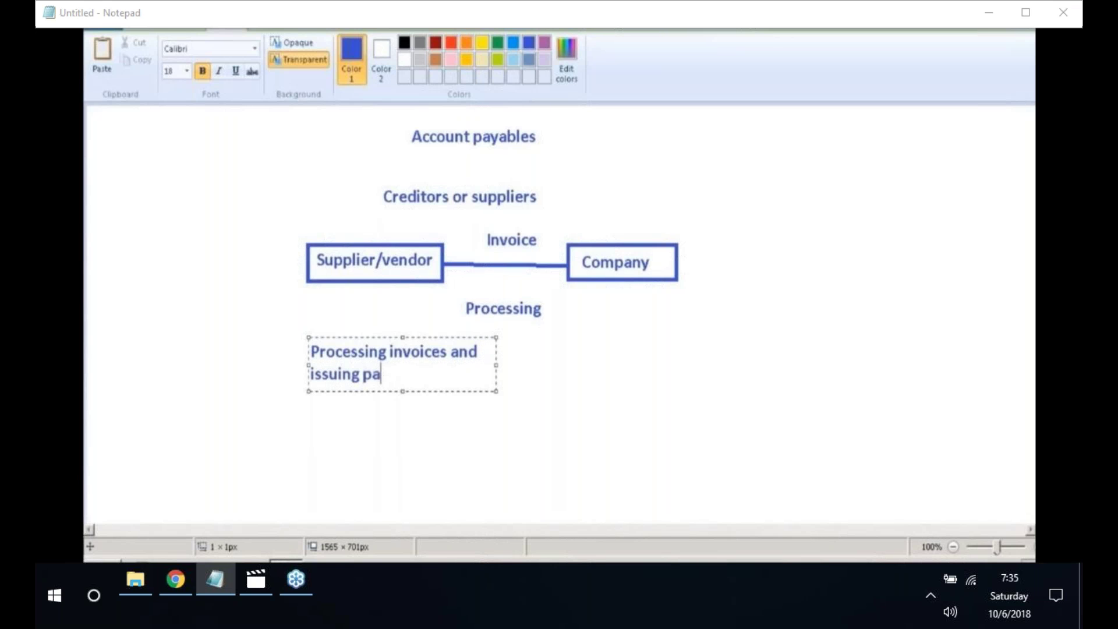
text(yments)
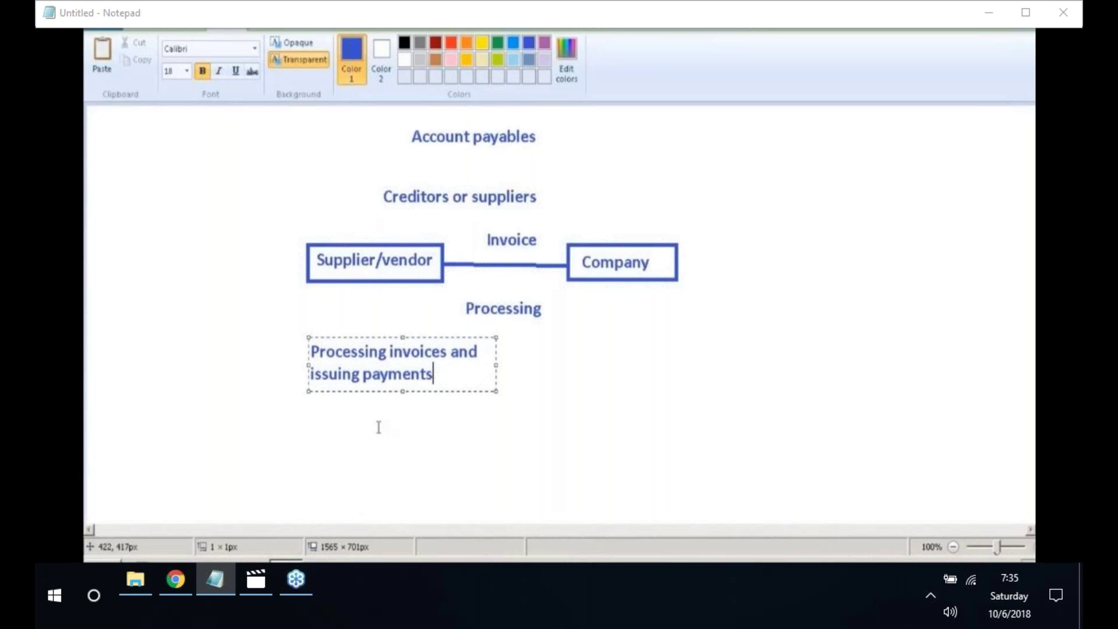
- Add a line reading 'Appears on the balance sheet under liabilities' under the processing note
click(311, 419)
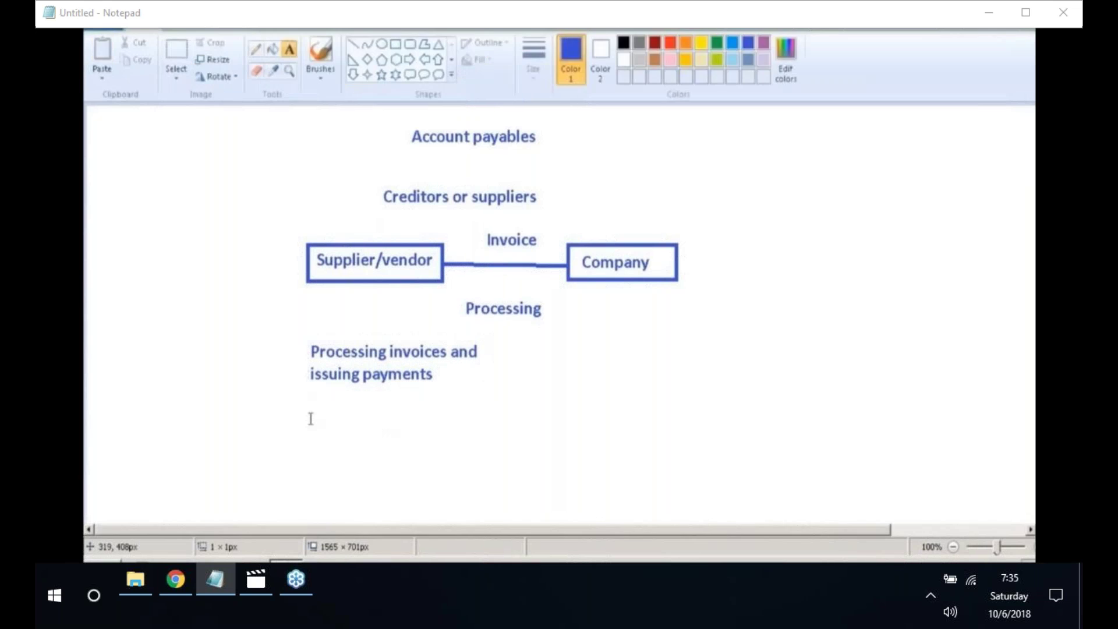
click(310, 419)
text(Appe)
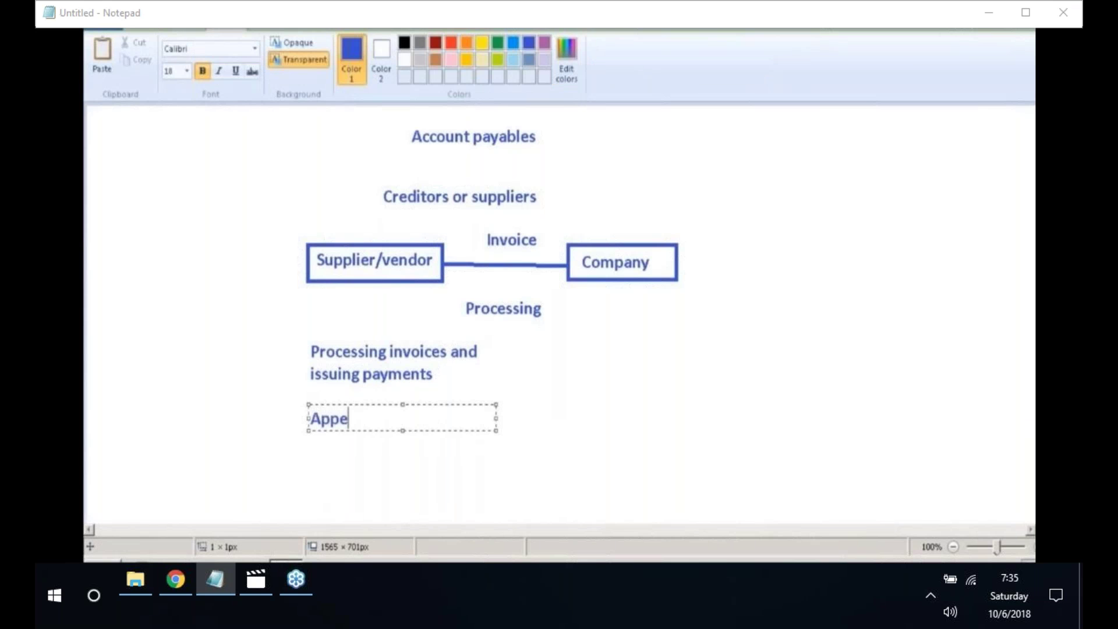
text(ars on the ba)
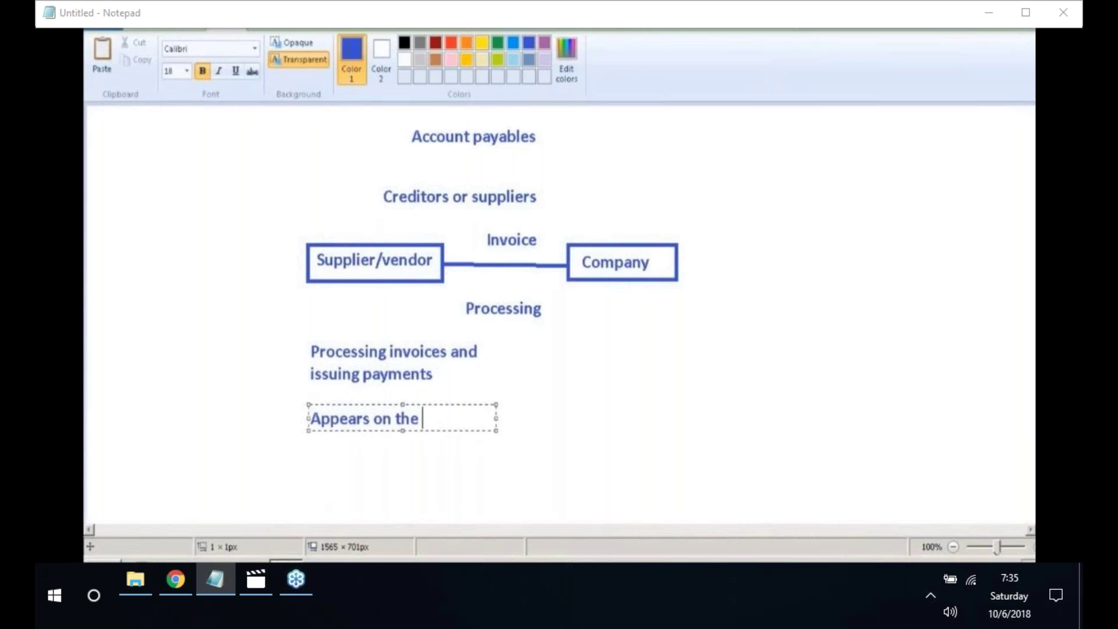
text(lanc)
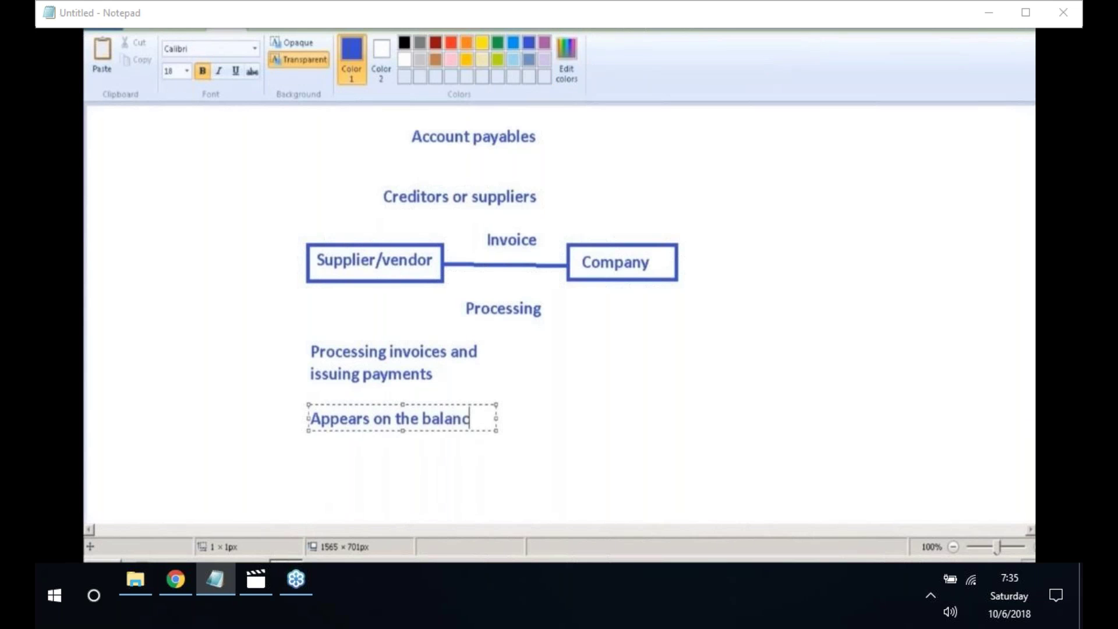
text(e sheet u)
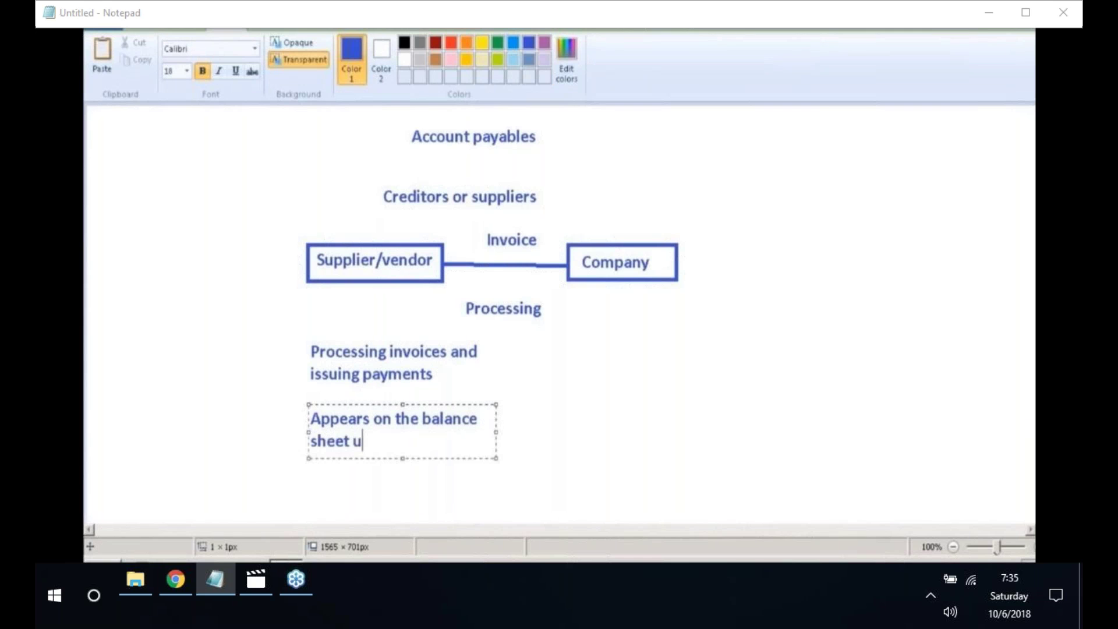
text(nder liab)
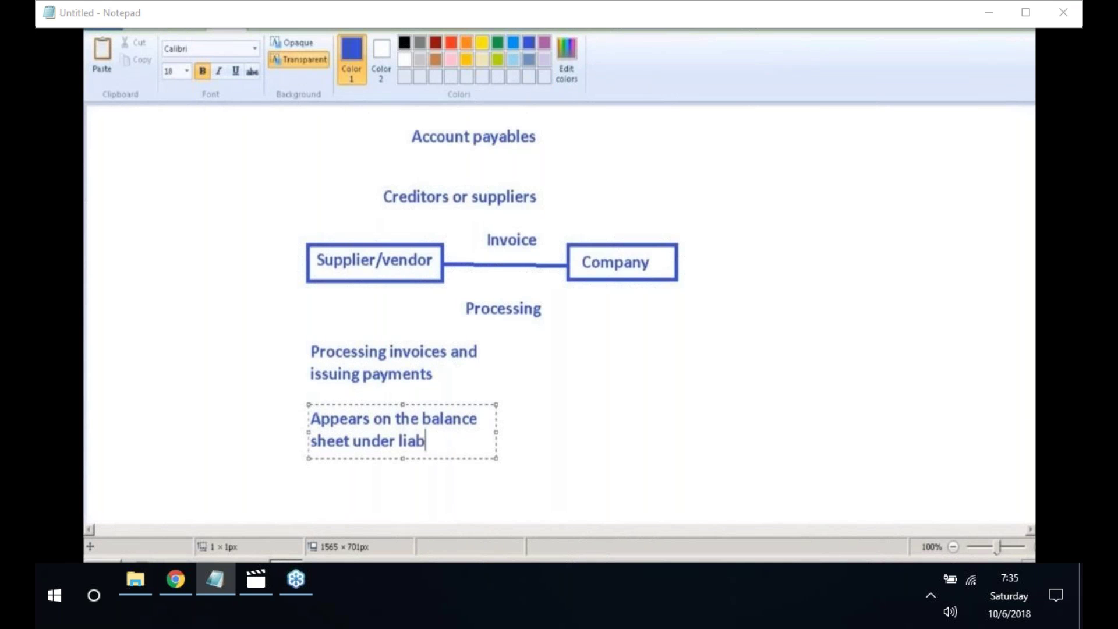
text(ilities)
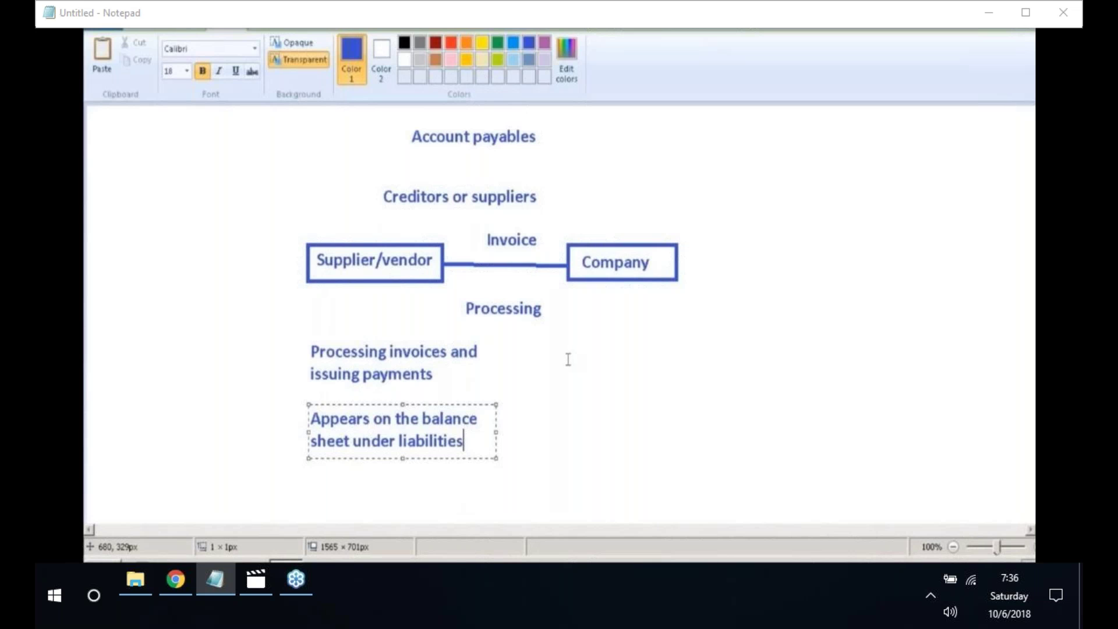
- Add the note 'Financial,administrative and clerical support' under the Company box, then start a new line
click(593, 341)
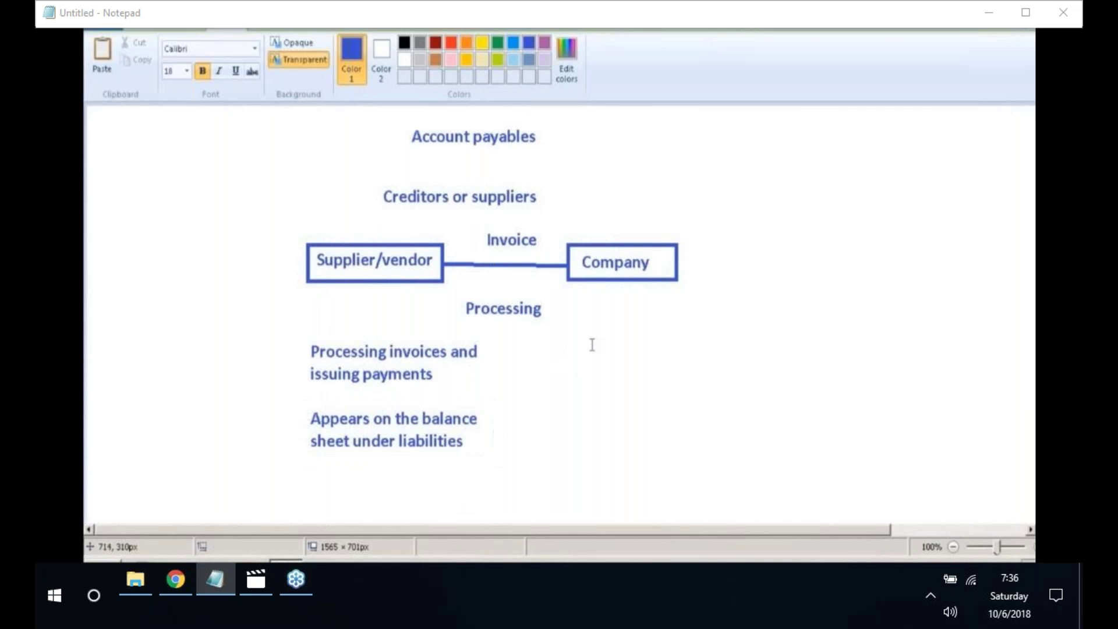
click(582, 332)
text(Financial,)
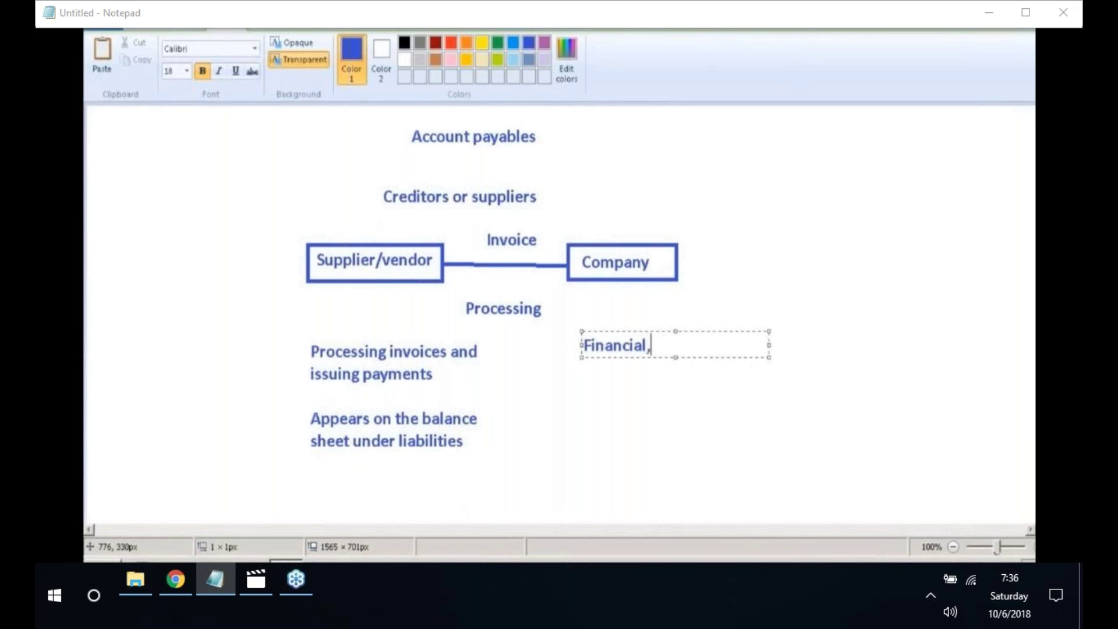
text(administrative)
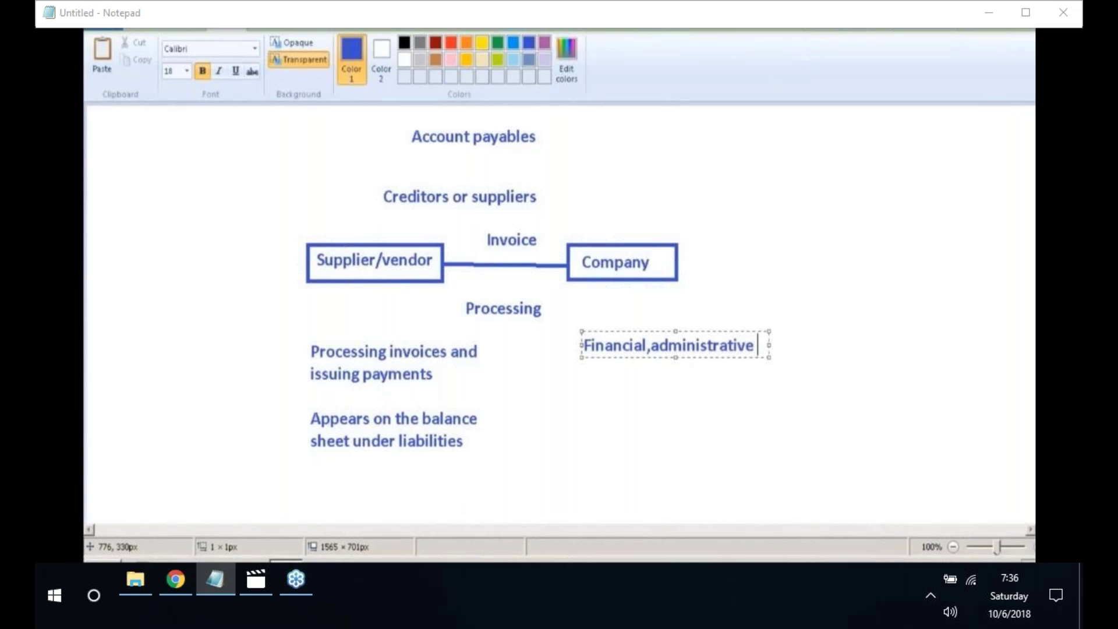
text( and cle)
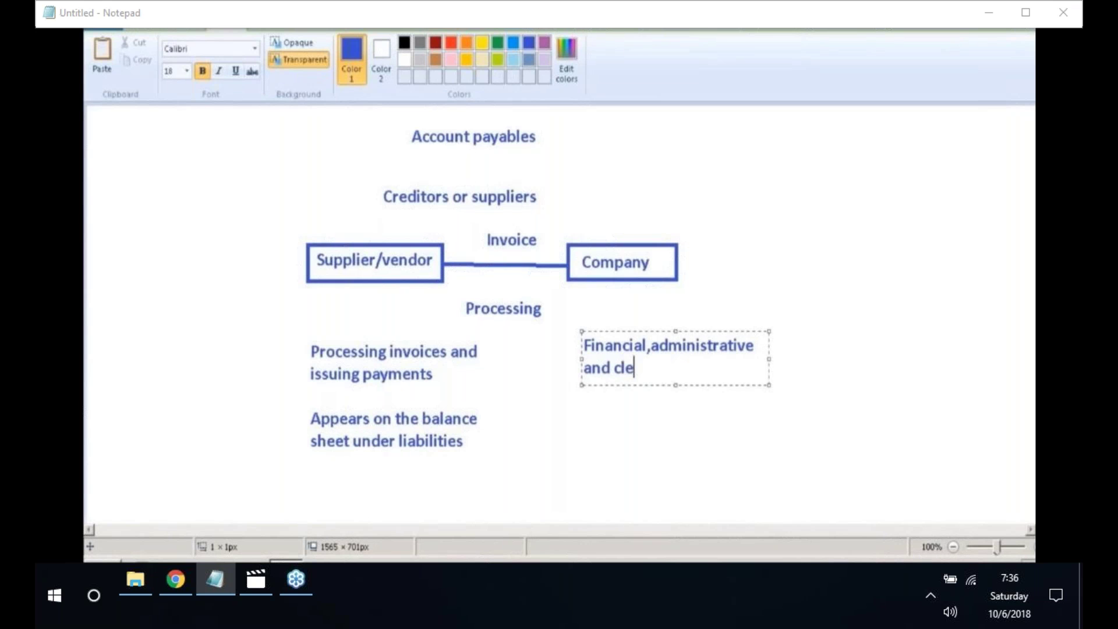
text(rical support)
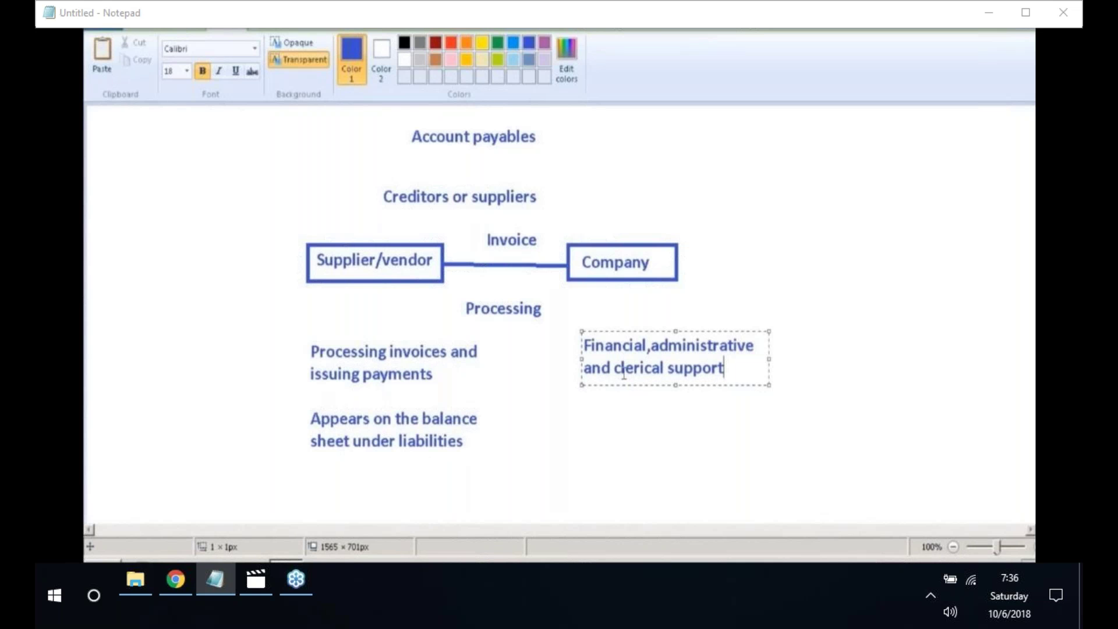
key(Return)
key(Return)
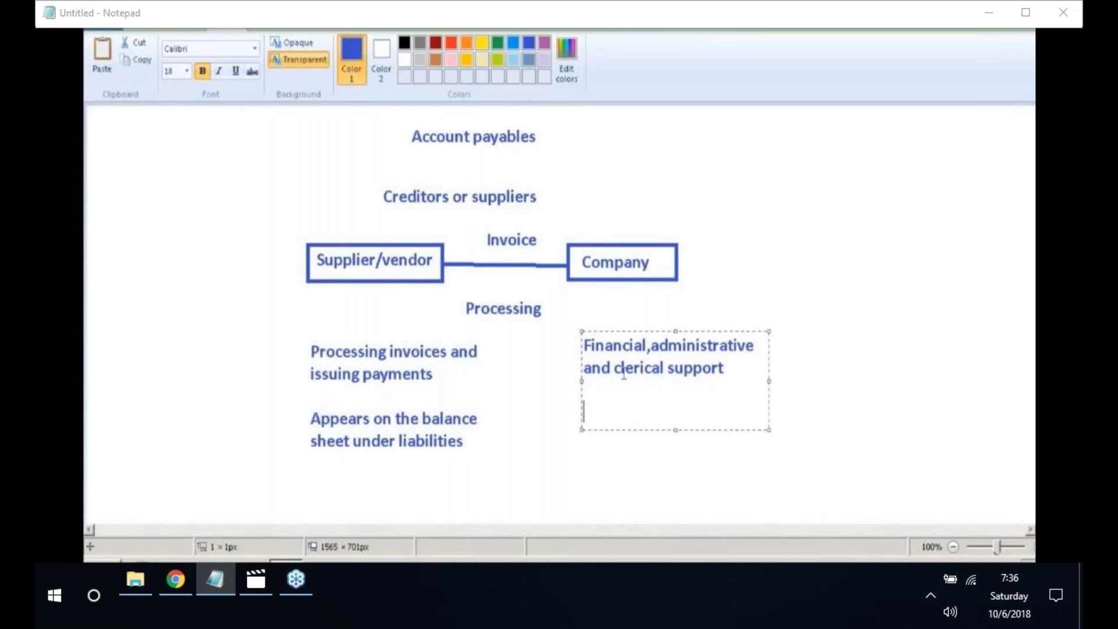
- Type 'Receiving payments,processing,verifying and reconciling invoices' below the support note, fixing typos, and commit it
text(Receiv)
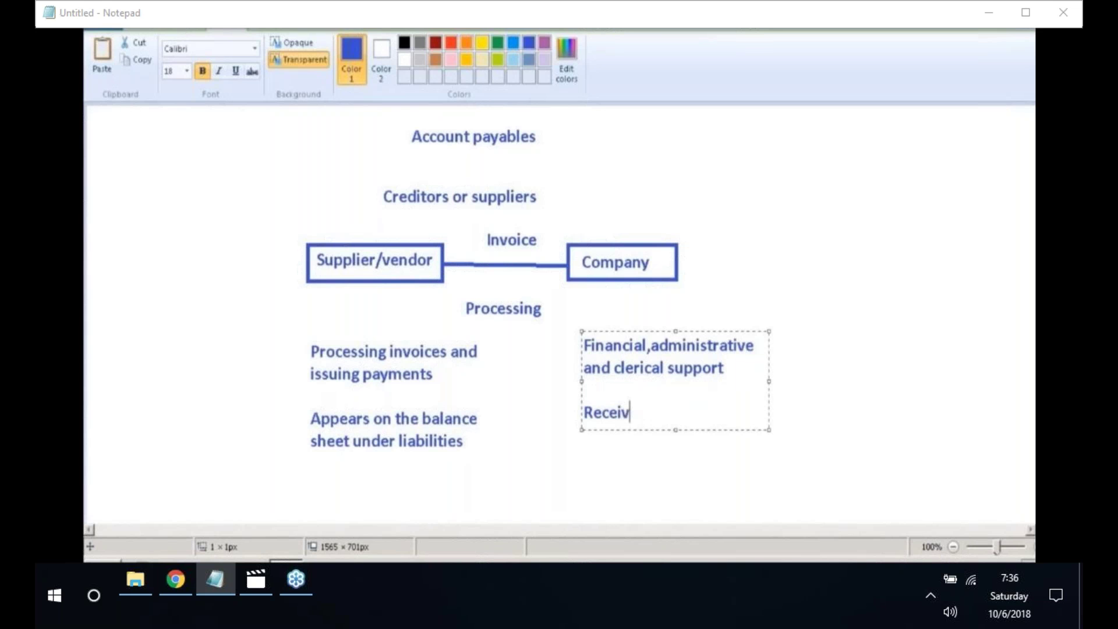
text(ing payments)
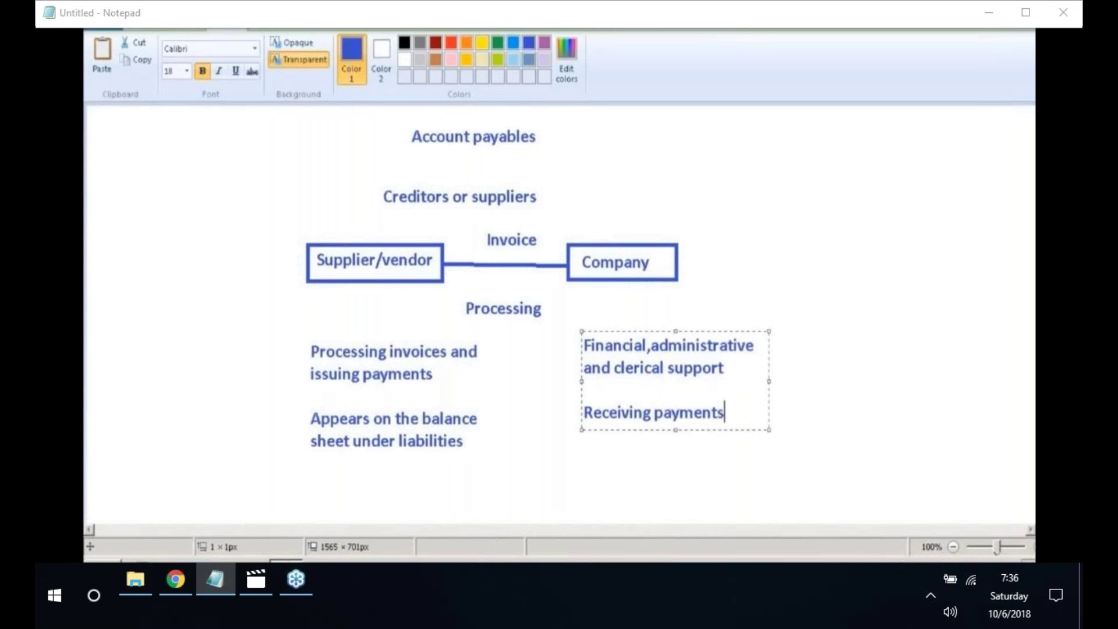
text(,proces)
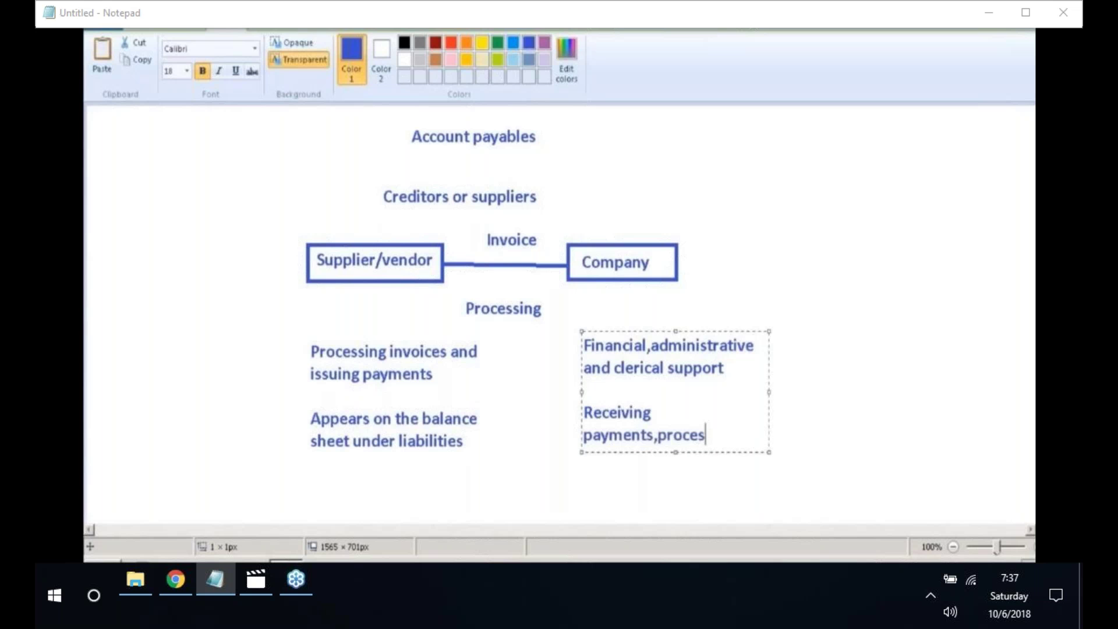
text(sing,veri)
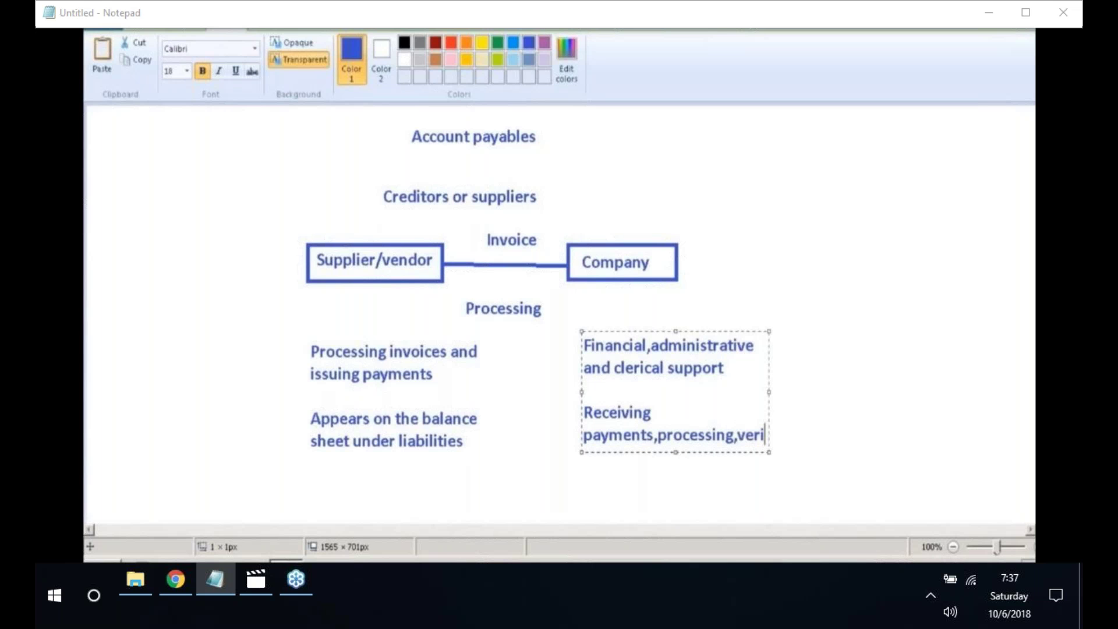
text(fying )
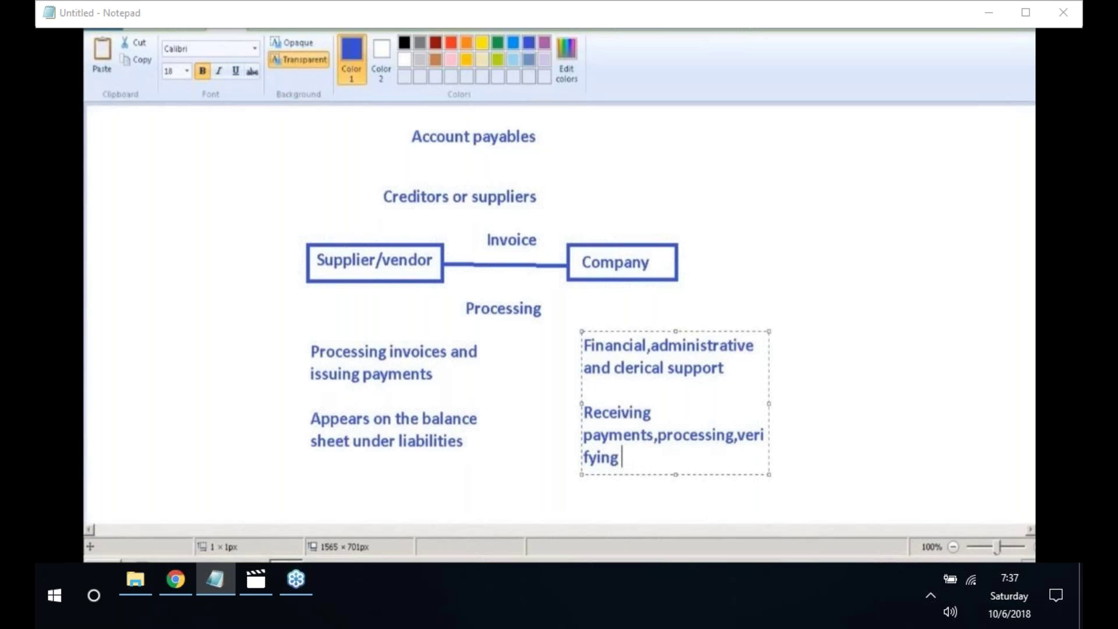
text(and recon)
key(BackSpace)
key(BackSpace)
key(BackSpace)
key(BackSpace)
key(BackSpace)
key(BackSpace)
key(BackSpace)
key(BackSpace)
key(BackSpace)
key(BackSpace)
key(BackSpace)
key(BackSpace)
key(BackSpace)
key(BackSpace)
key(BackSpace)
text(fying and reconcil)
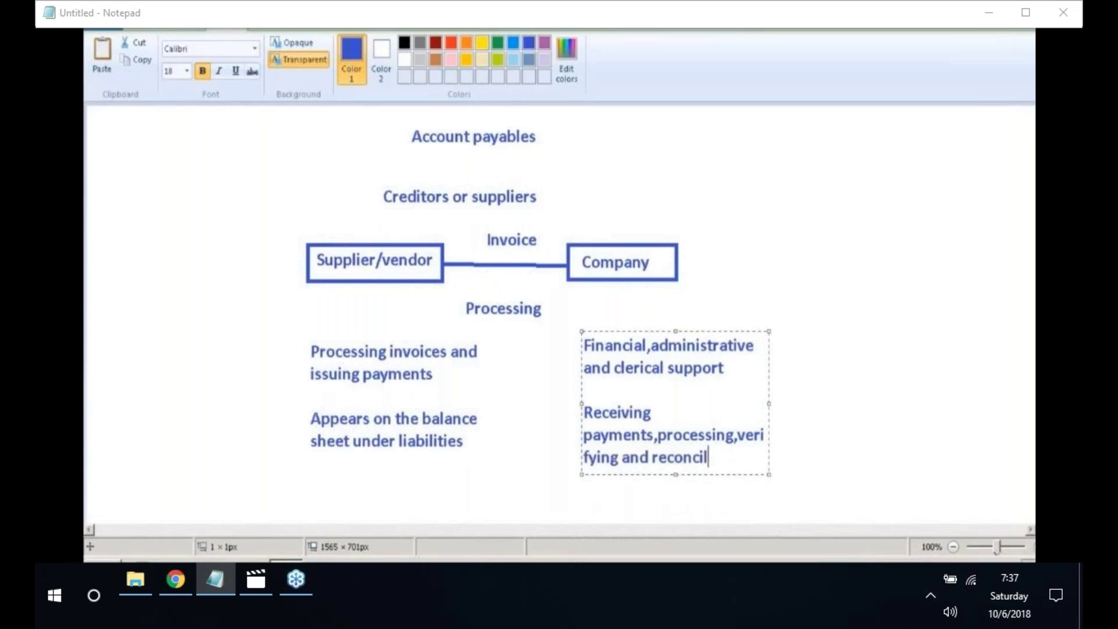
text(ing invoiv)
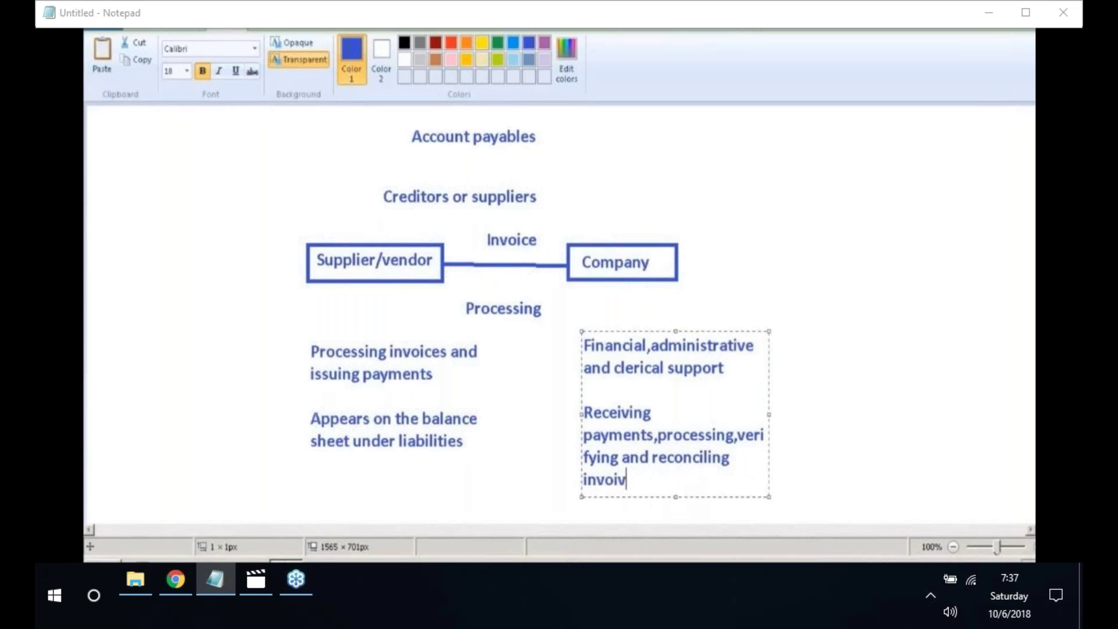
key(BackSpace)
text(ces)
click(415, 262)
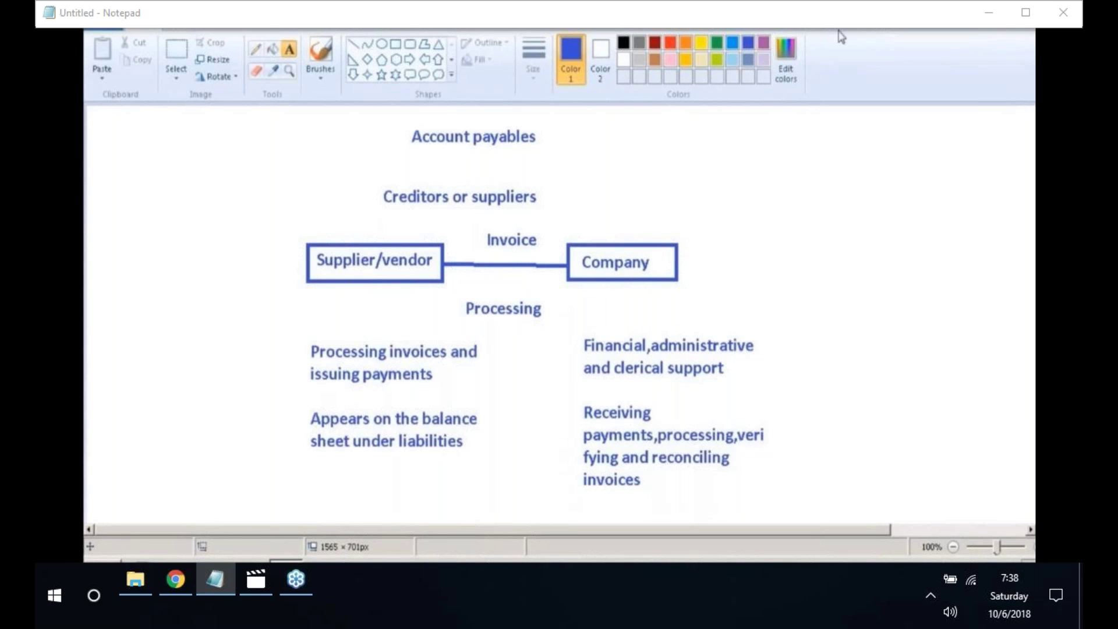
- Add 'Record AP' at the upper right with 'Accountant or bookkeeper' on the line below
click(759, 162)
text(R)
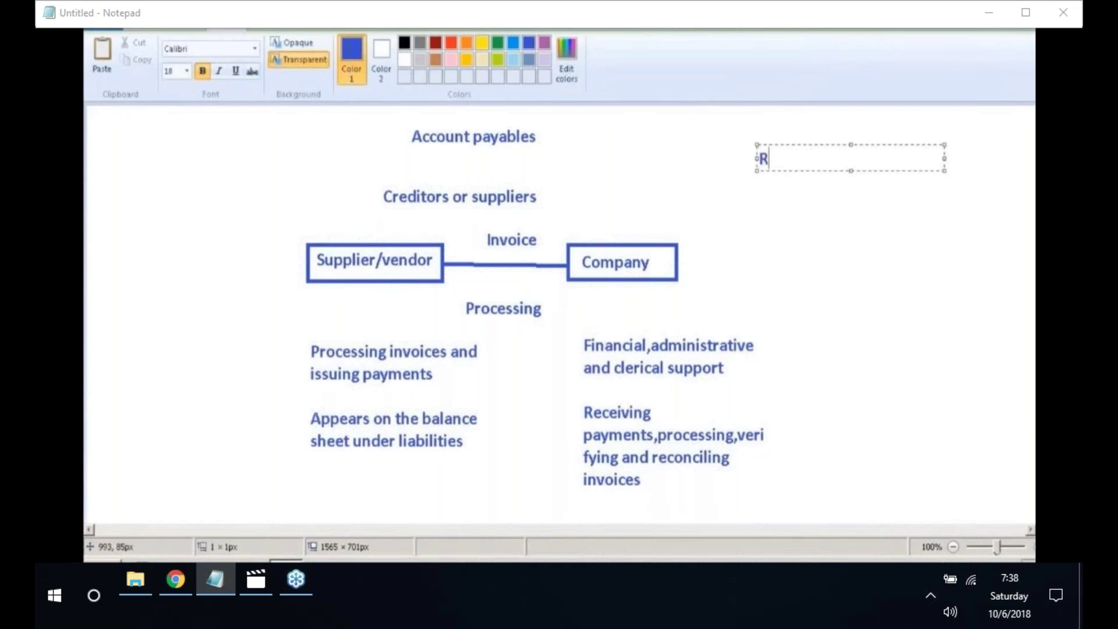
text(ecord AP)
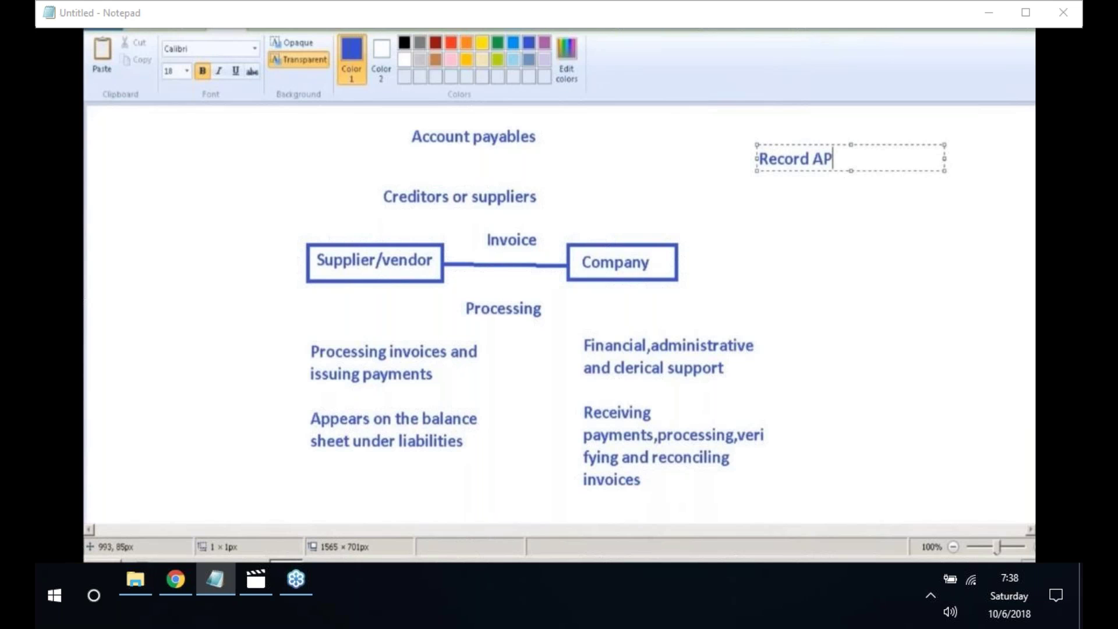
key(Return)
key(Return)
text(A)
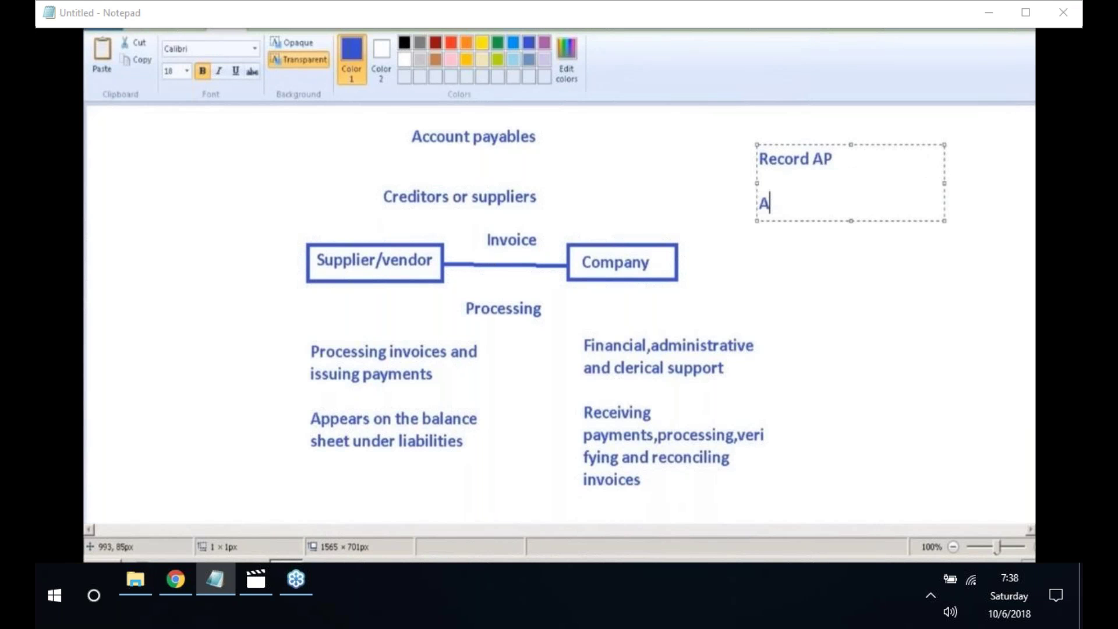
text(ccounta)
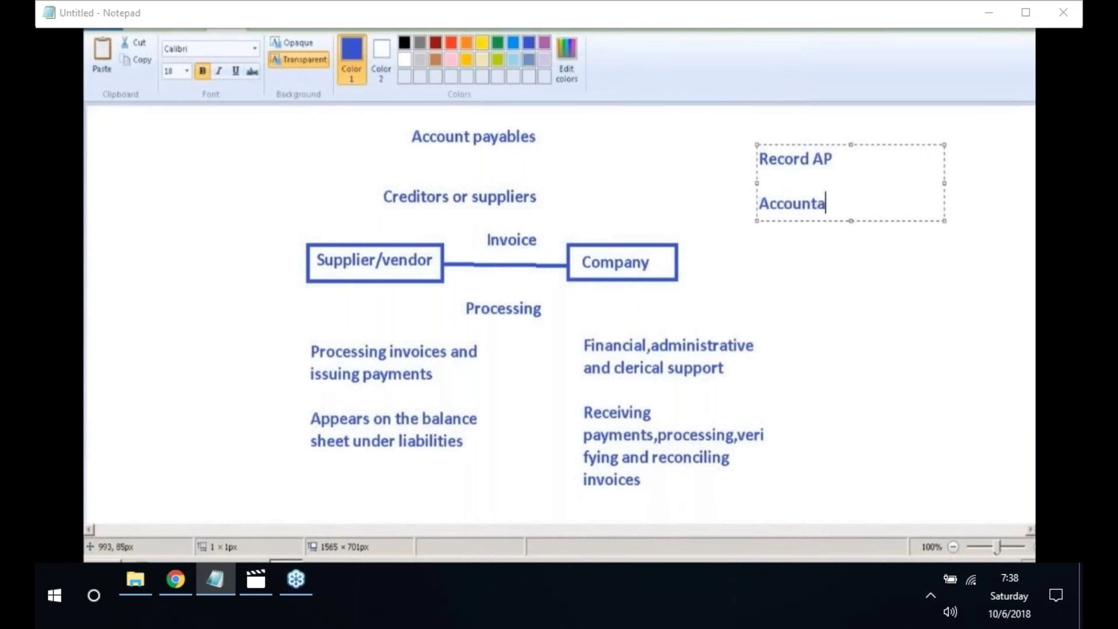
text(nt or bookkeep)
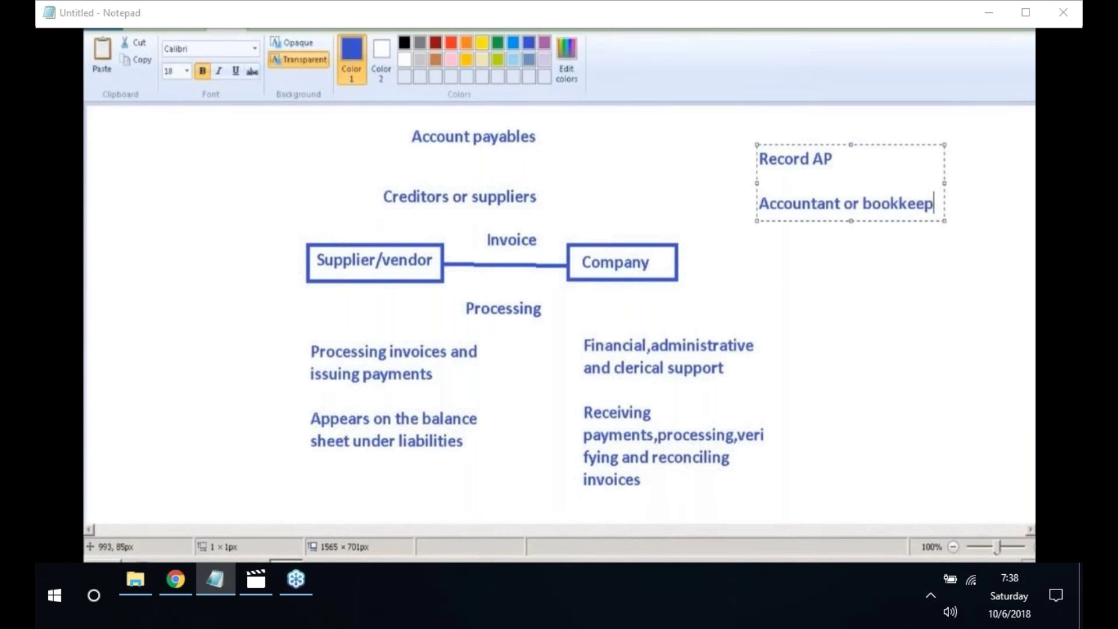
text(er)
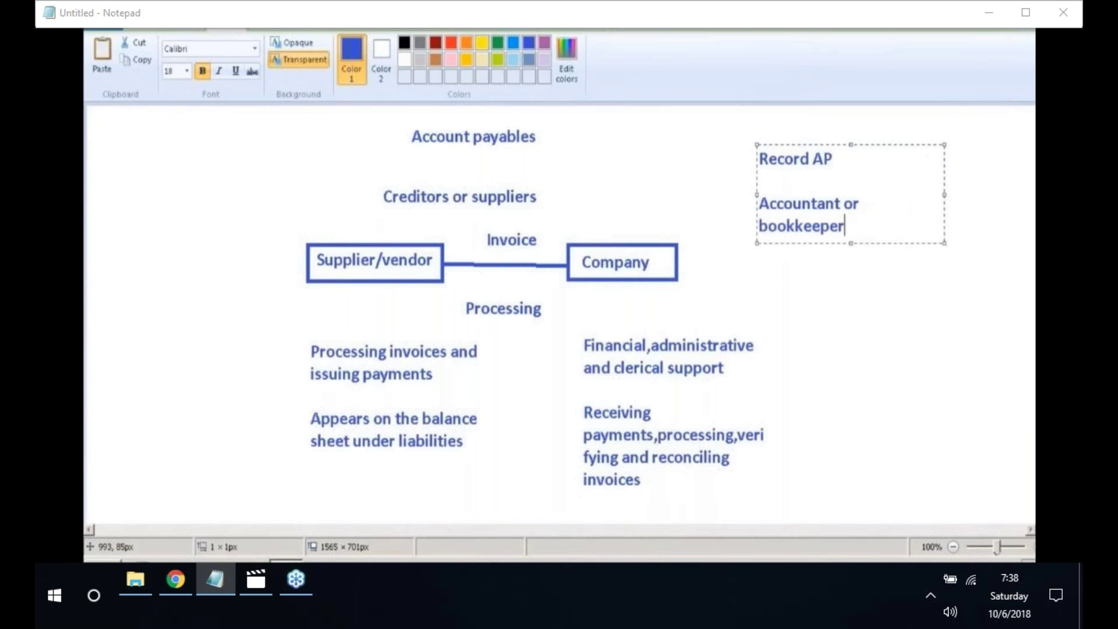
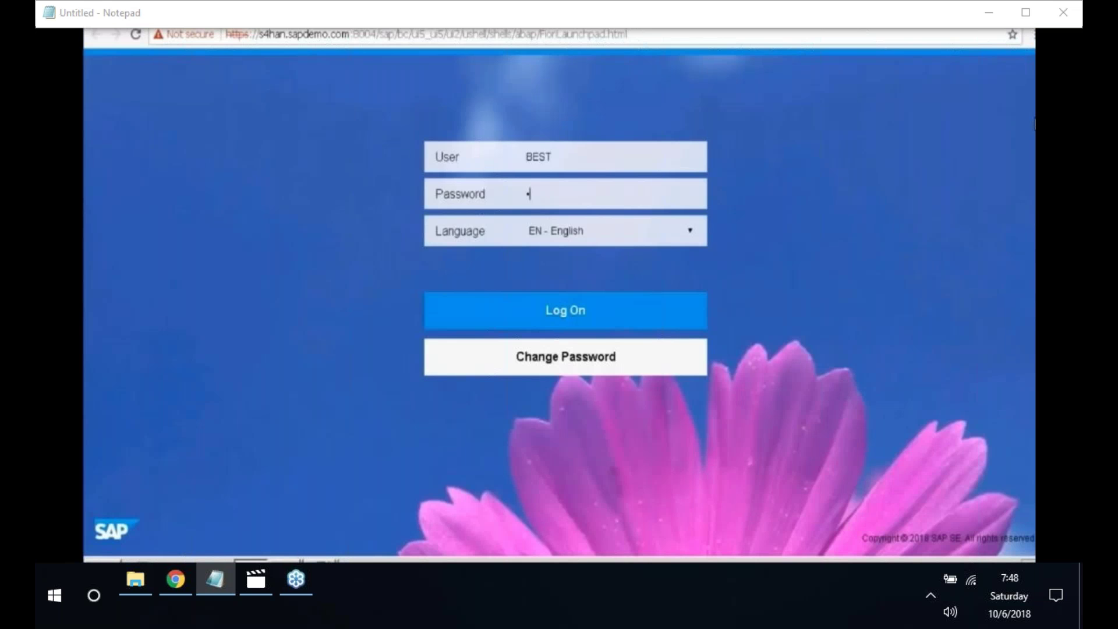
- Enter the account password on the SAP logon screen to sign in
text(*********)
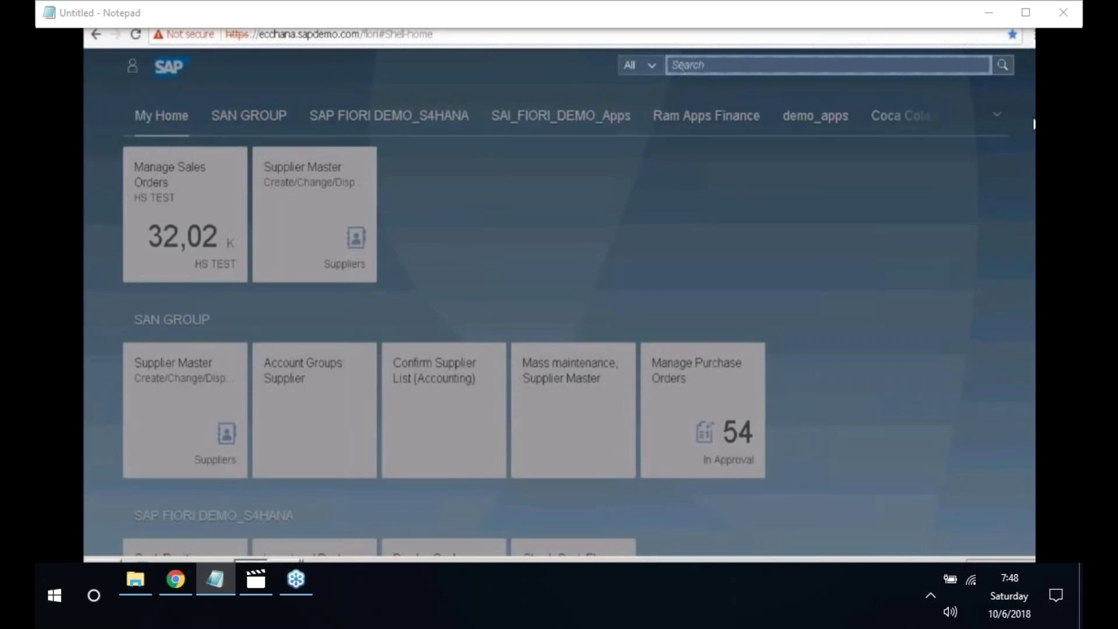
- Search the launchpad for 'Account groups: supplier' and start a new supplier account group entry
text(Account groups: suppli)
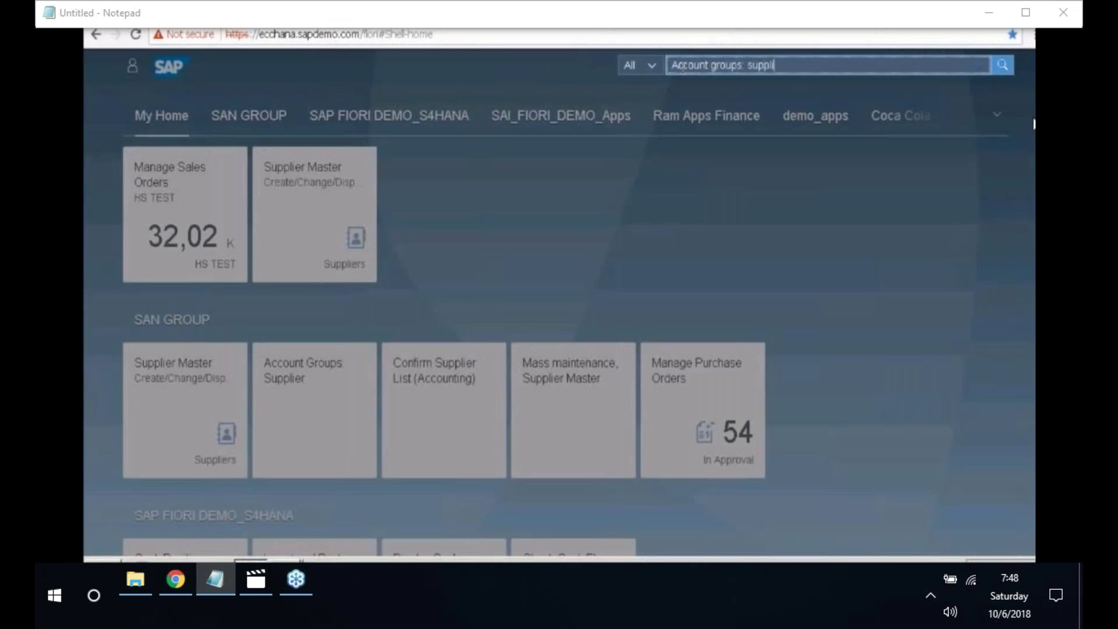
text(er)
key(Return)
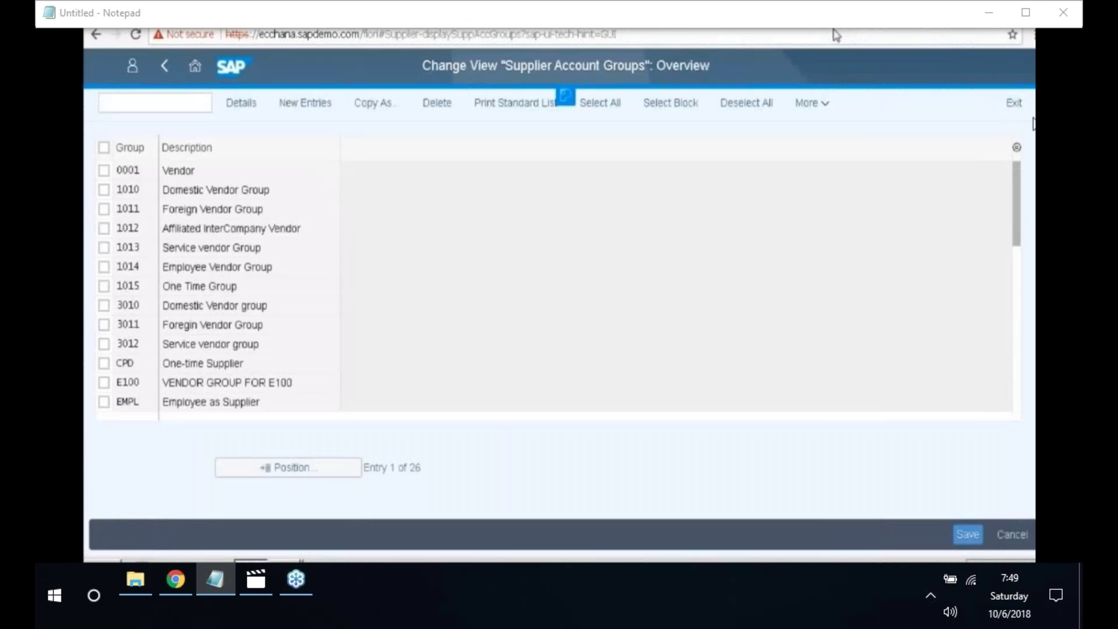
click(311, 105)
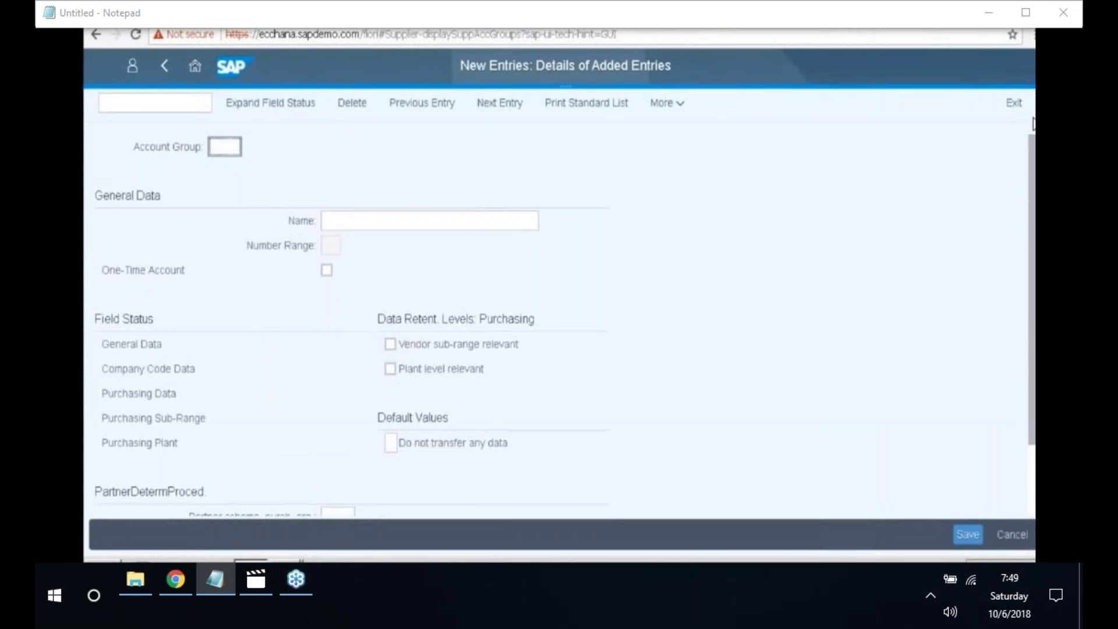
- Enter account group 2010 named 'Domestic vendor group', correcting typos in the name
text(2010)
click(344, 222)
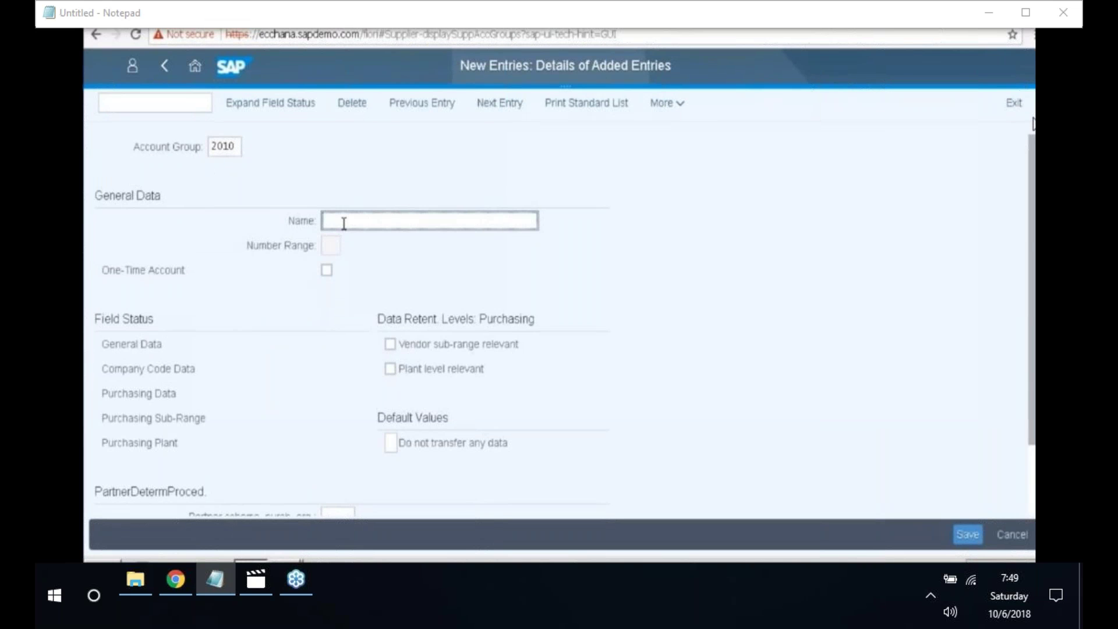
text(Dorre)
text(stic)
text( V)
click(344, 222)
text(vendor group)
key(BackSpace)
key(BackSpace)
key(BackSpace)
key(BackSpace)
key(BackSpace)
key(BackSpace)
key(BackSpace)
key(BackSpace)
key(BackSpace)
key(BackSpace)
key(BackSpace)
key(BackSpace)
text(m)
click(381, 221)
text(endor group)
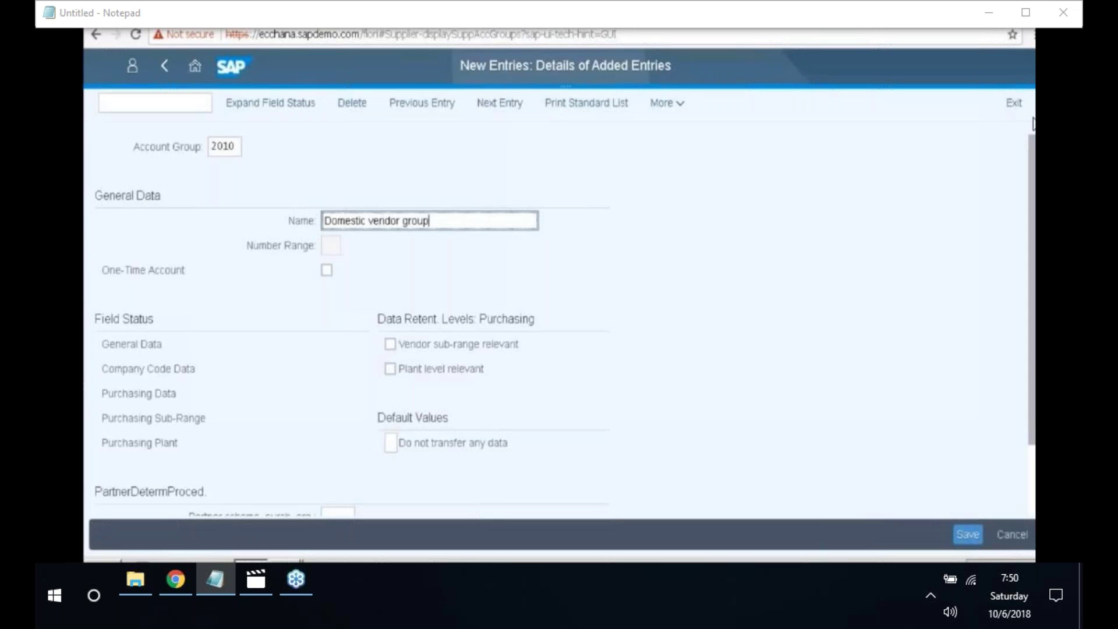
- Make reconciliation account a required entry under Account management, save, and confirm the customizing request
double_click(154, 370)
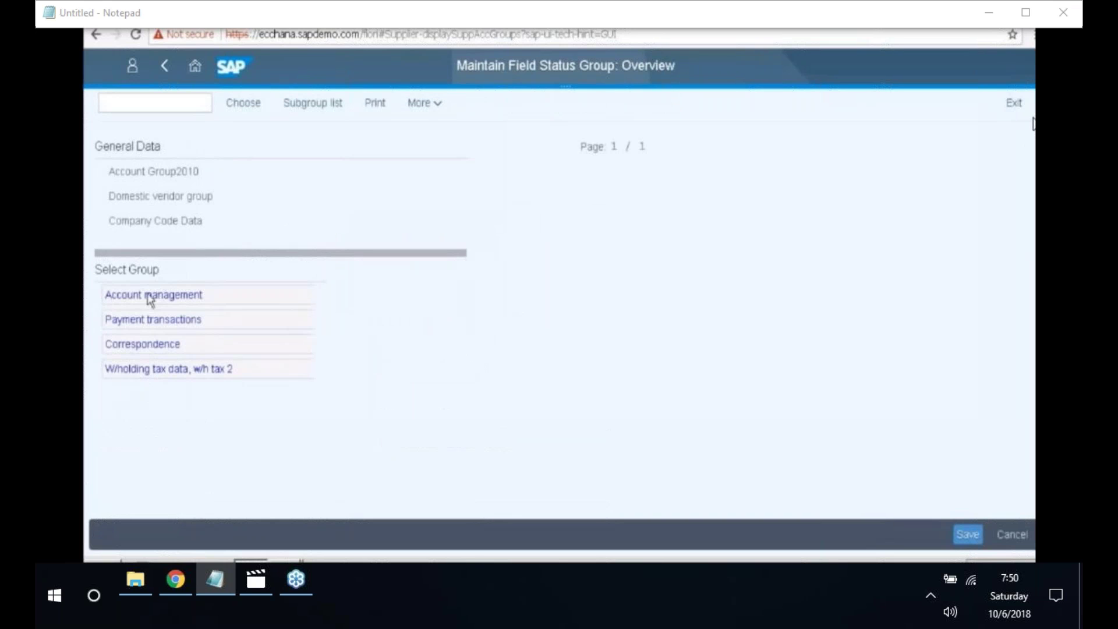
double_click(172, 296)
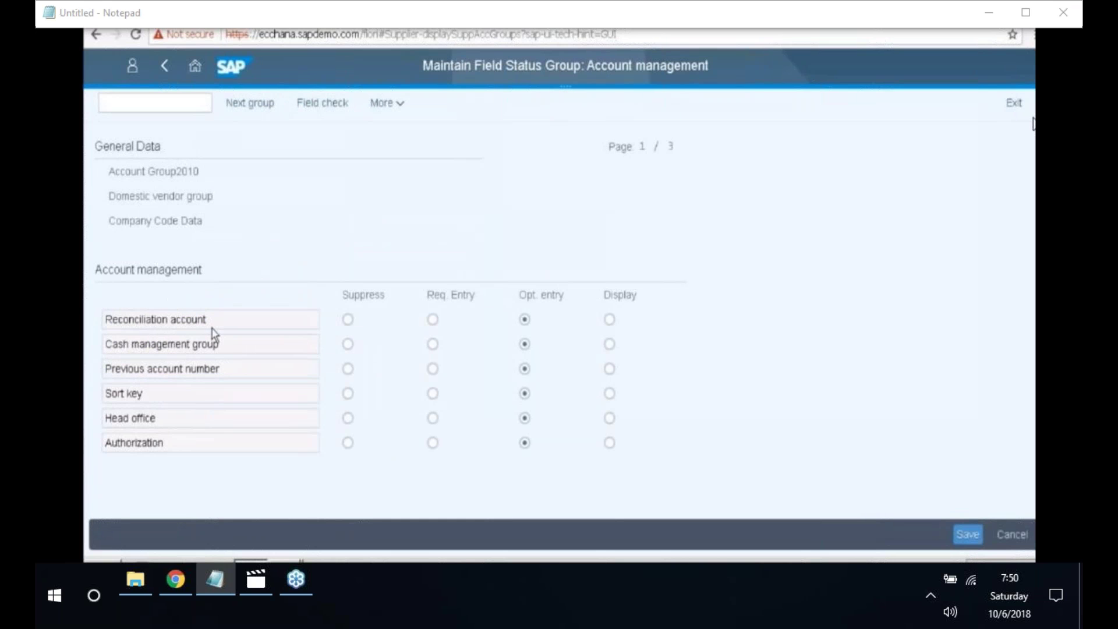
click(432, 319)
click(958, 543)
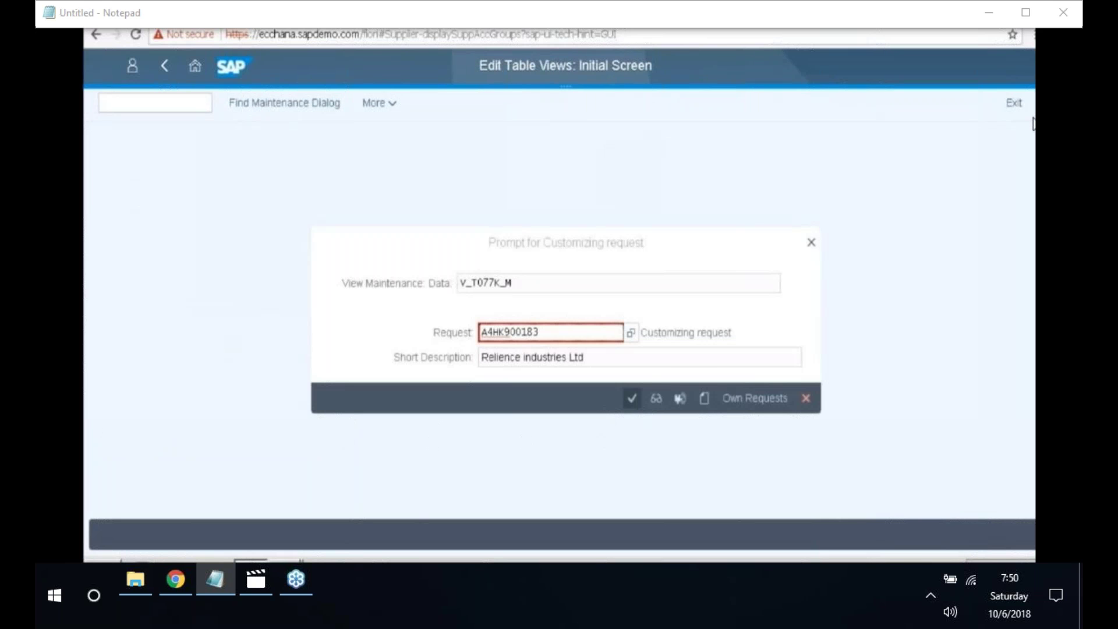
click(632, 399)
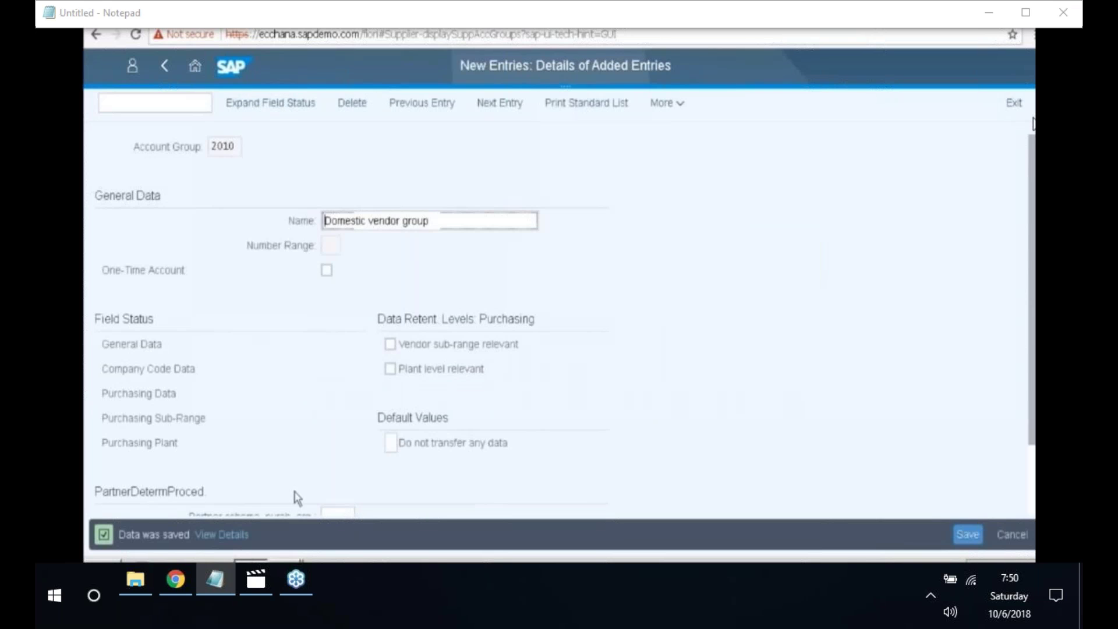
drag(120, 534, 194, 537)
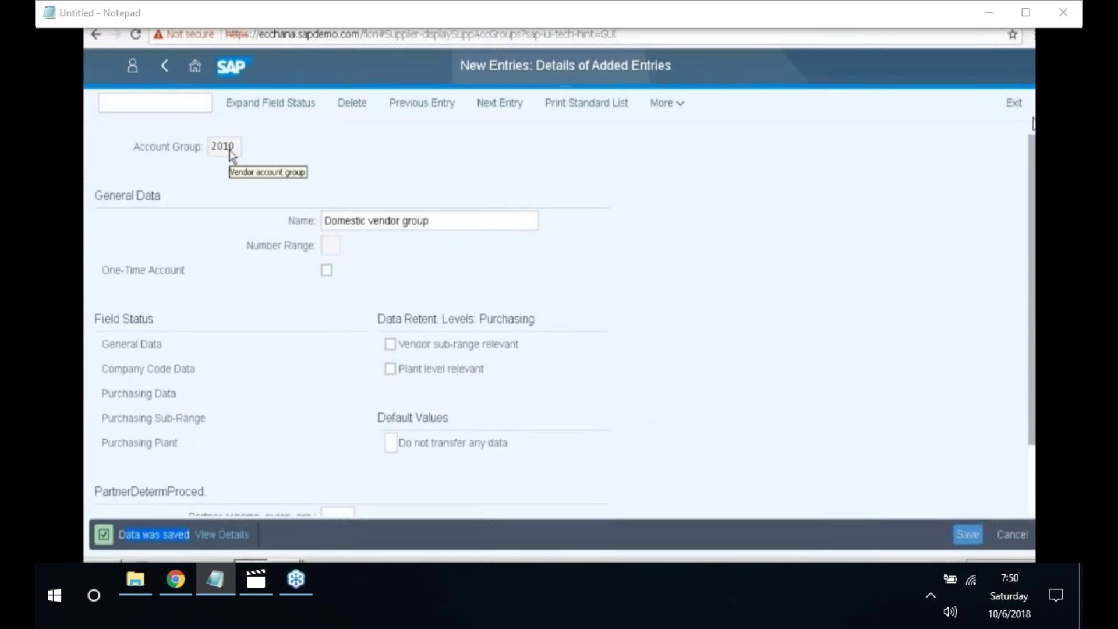
- Start the next entry with account group 2011 named 'Foreign vendor group'
click(501, 115)
click(231, 147)
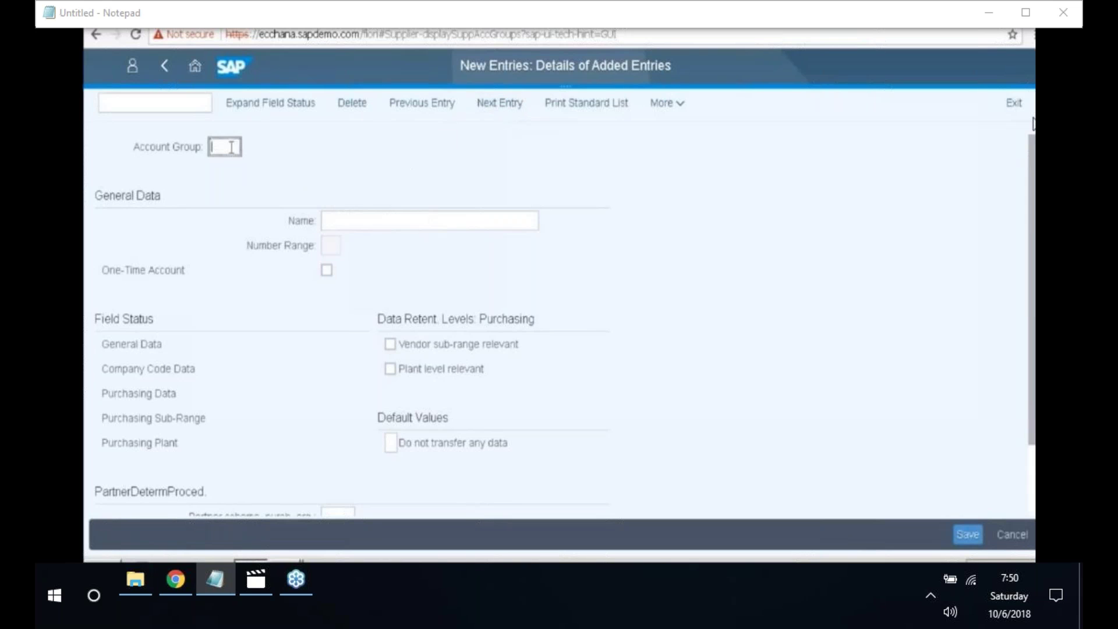
text(2011)
click(336, 222)
click(337, 222)
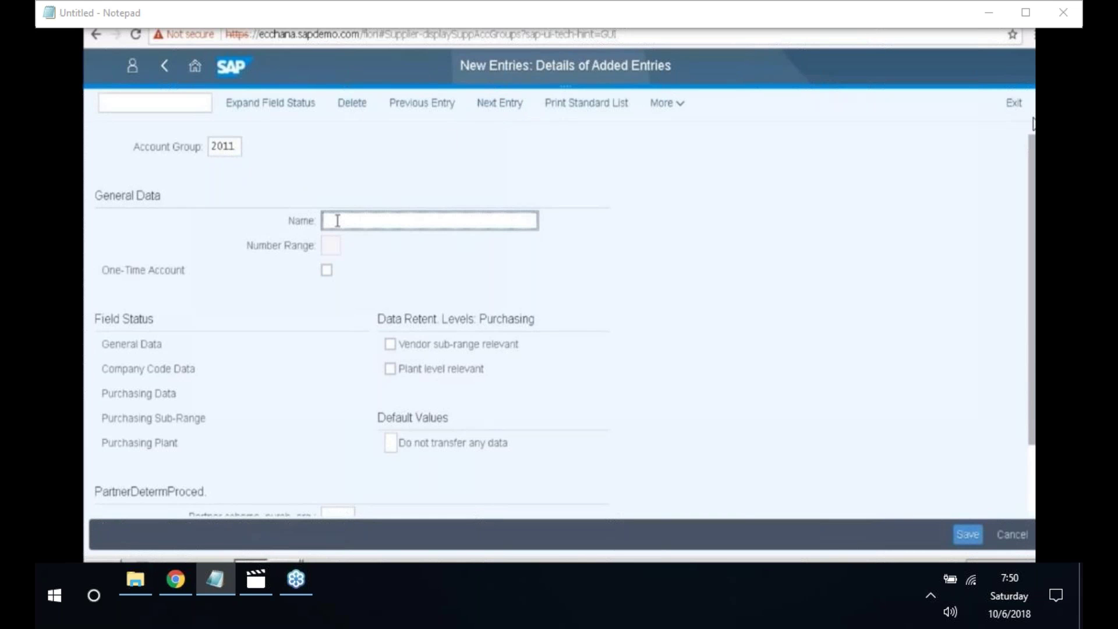
text(Foreign vendor group)
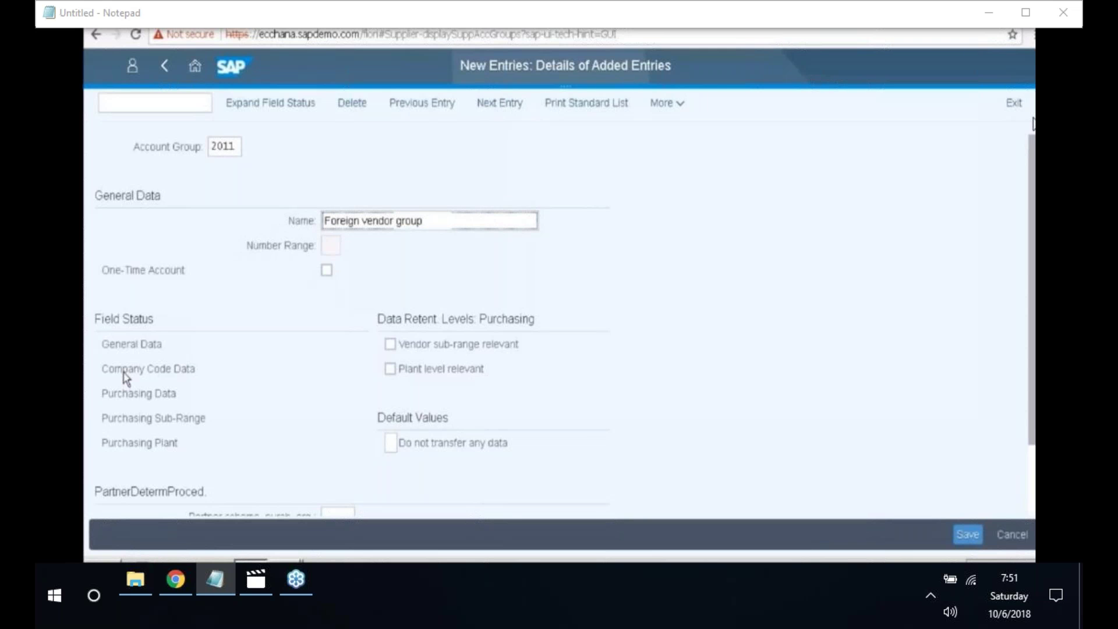
- Require the reconciliation account under Company Code Data > Account management and save group 2011
double_click(126, 377)
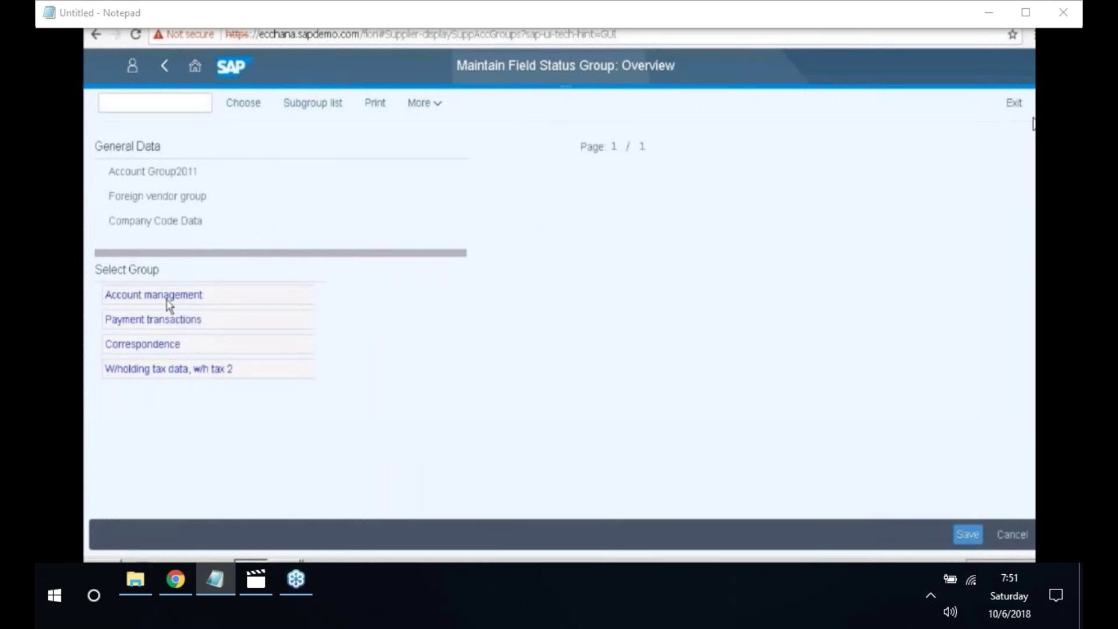
double_click(167, 300)
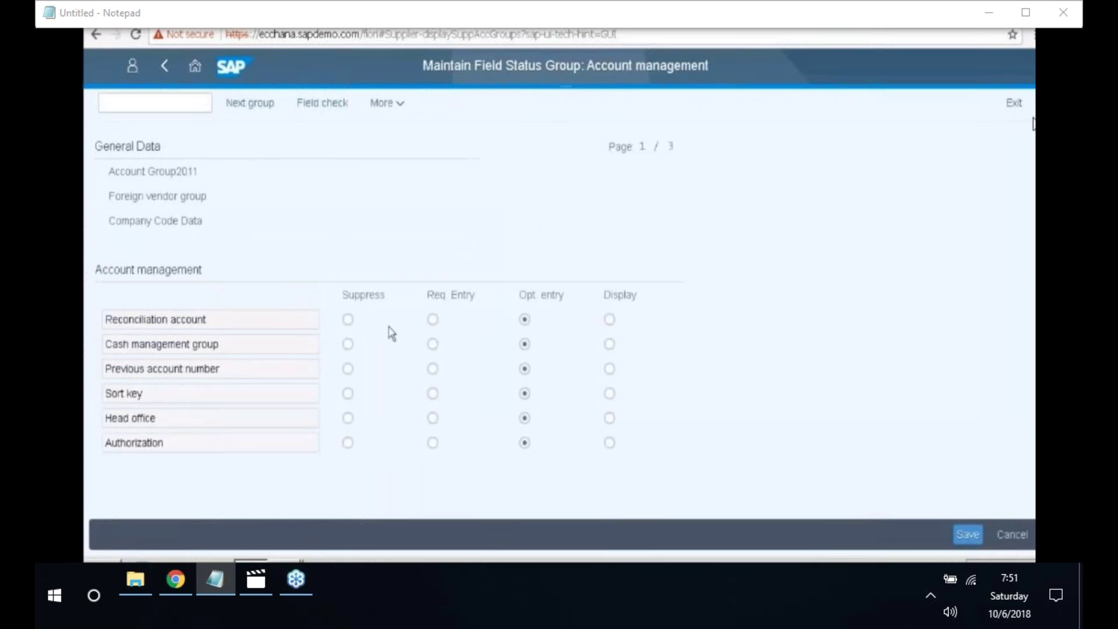
click(433, 319)
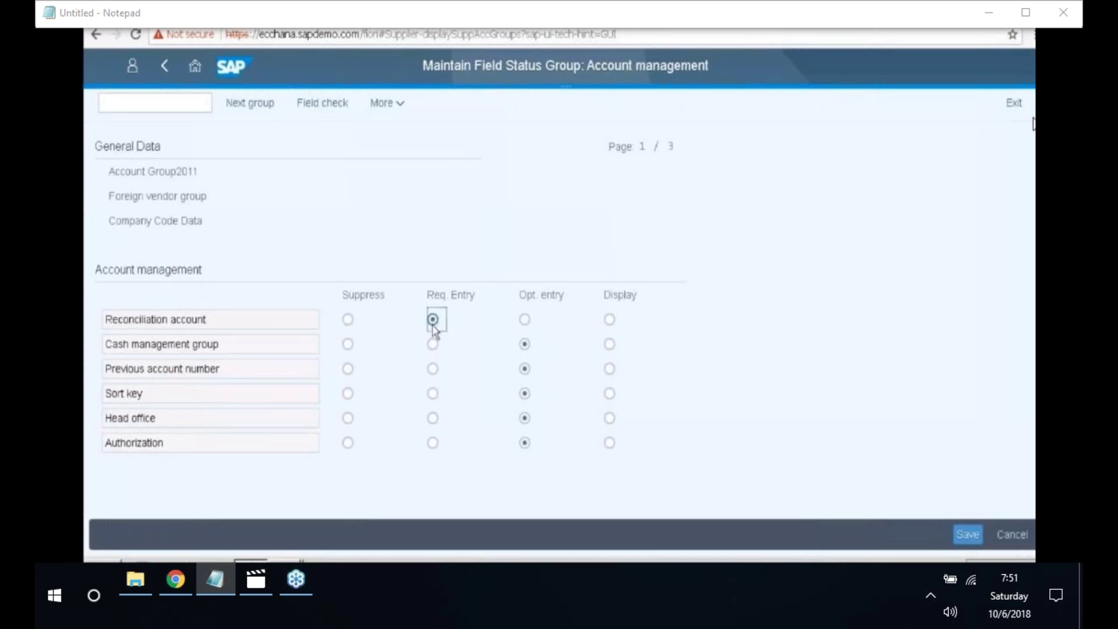
click(966, 544)
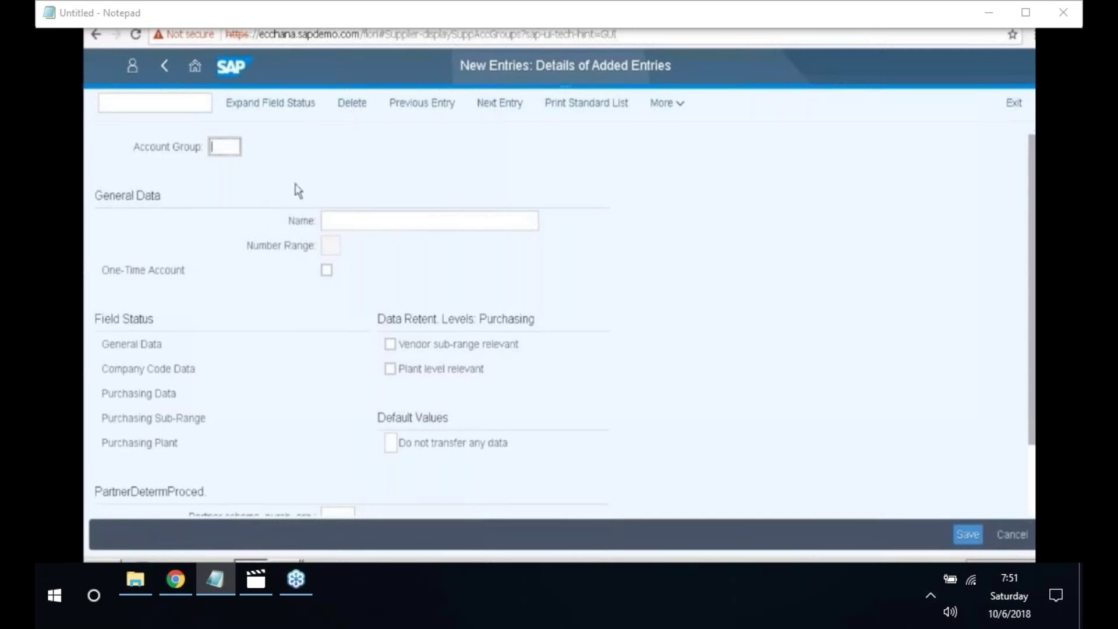
- Enter account group 2012 named 'Service vendor group'
text(2012)
key(Tab)
text(Service)
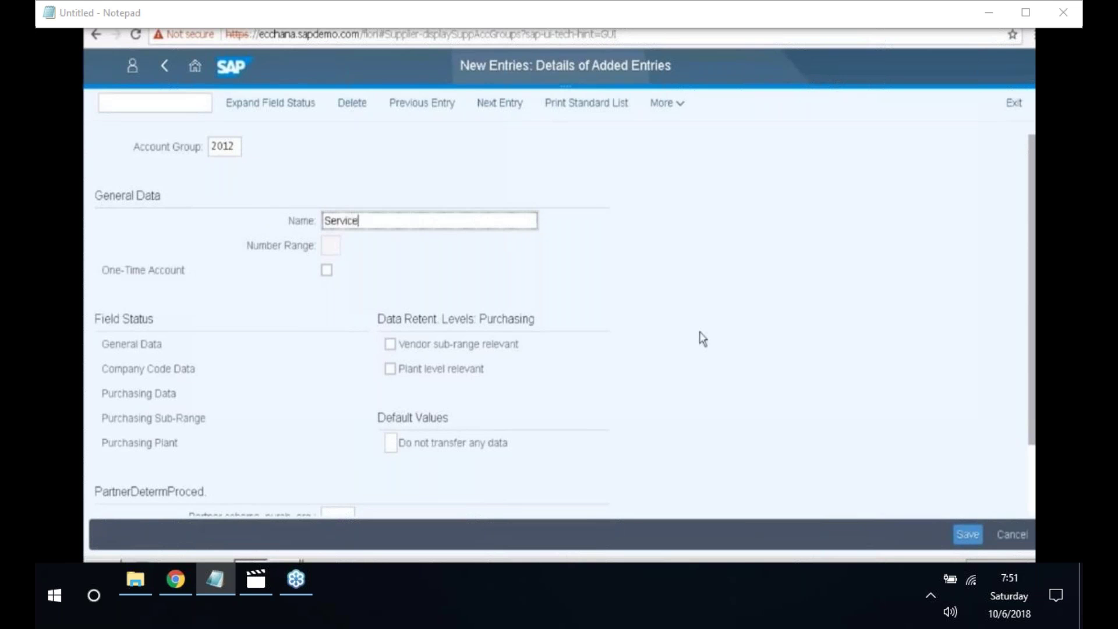
text( vendor group)
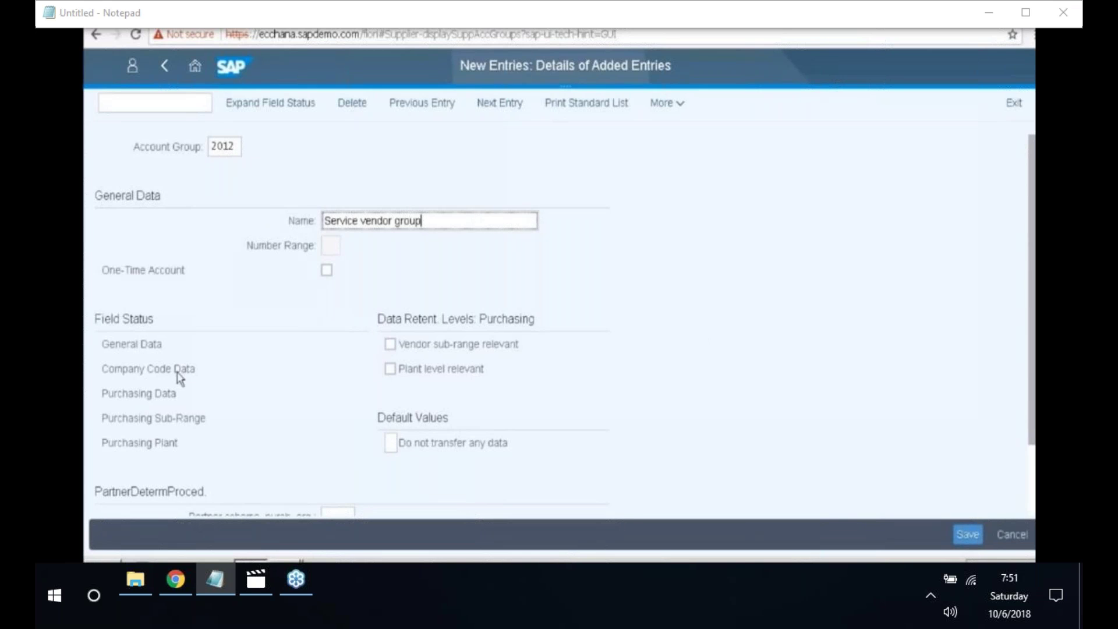
- Require the reconciliation account under Account management and save group 2012
double_click(161, 369)
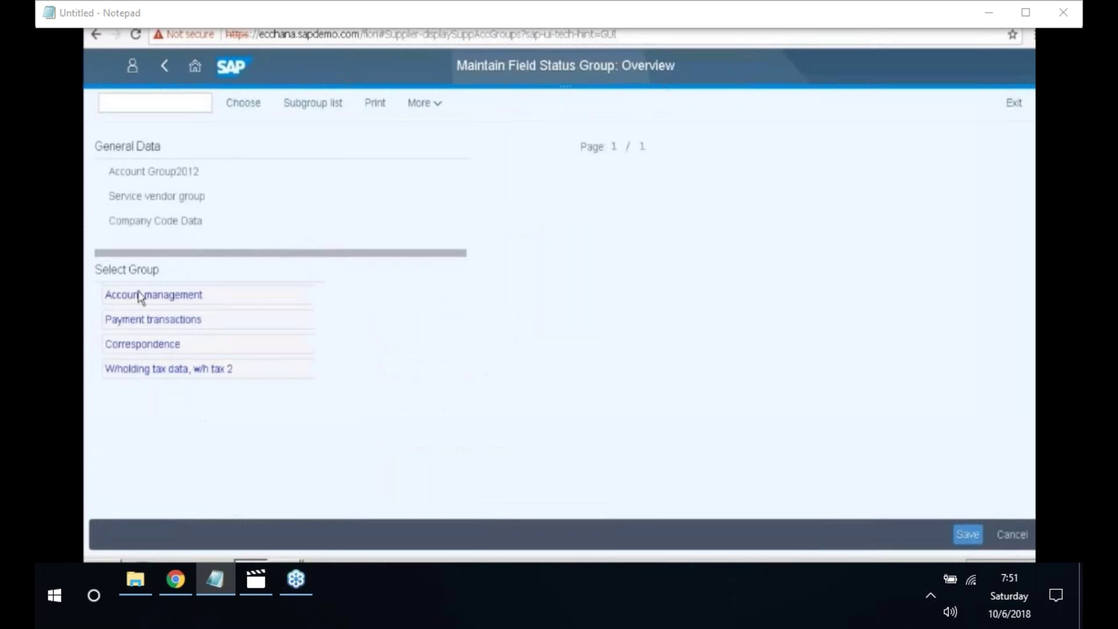
double_click(138, 295)
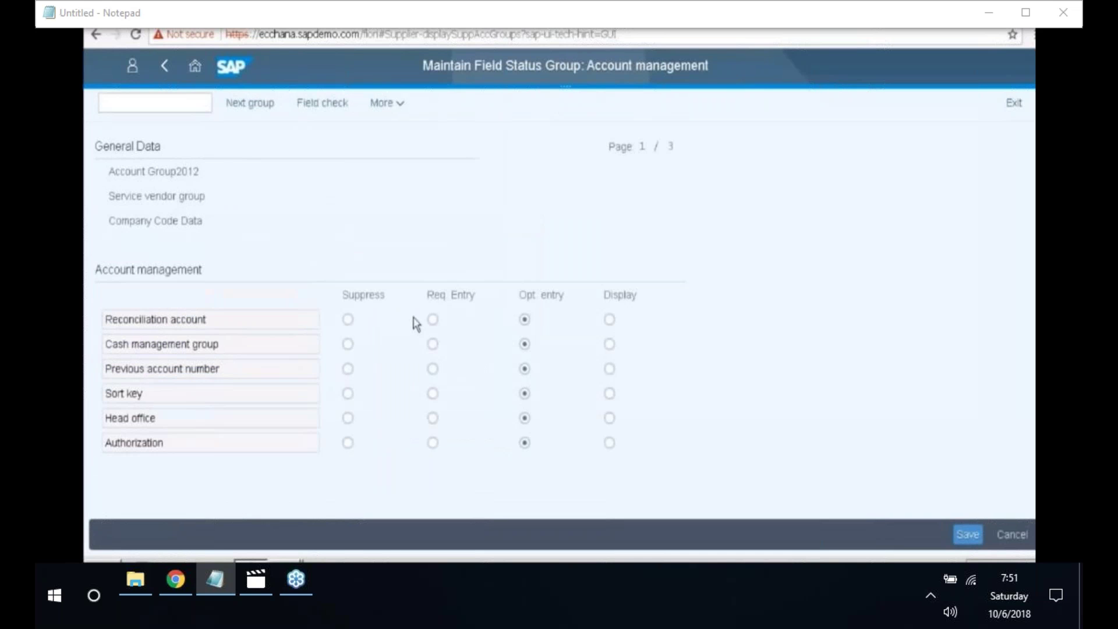
click(433, 320)
click(968, 536)
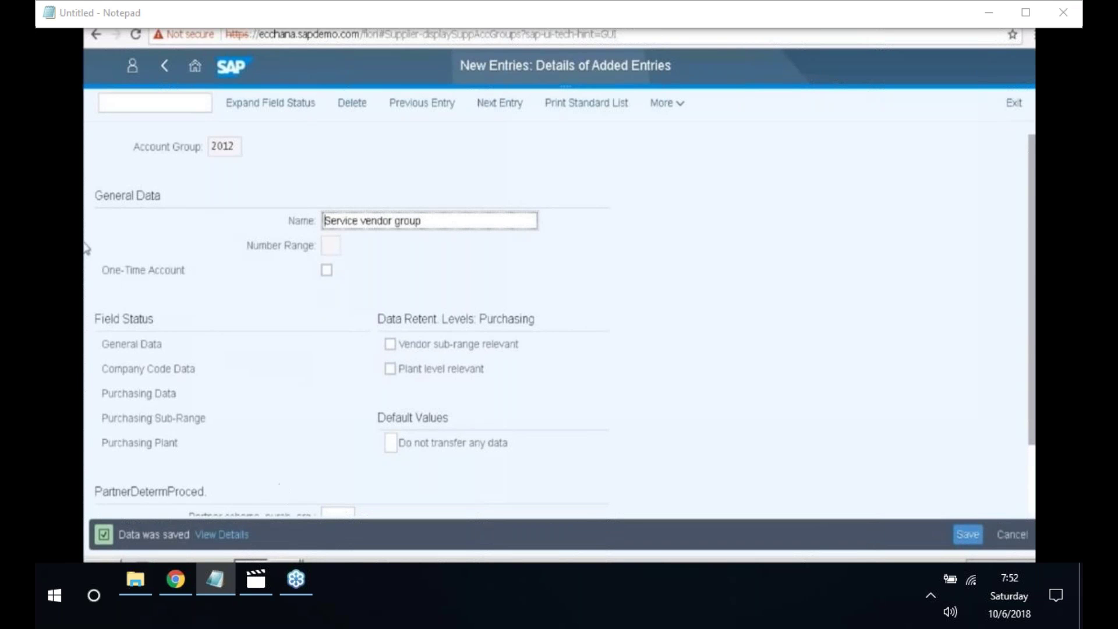
click(117, 100)
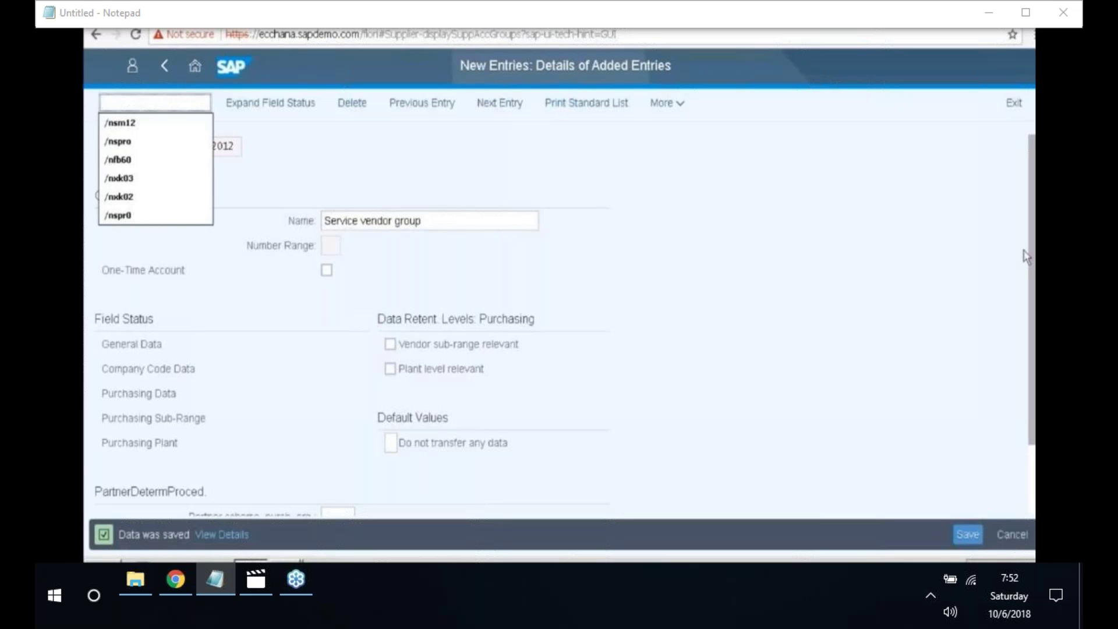
- Run transaction /Nspro and open the SAP Reference IMG
text(/Nspro)
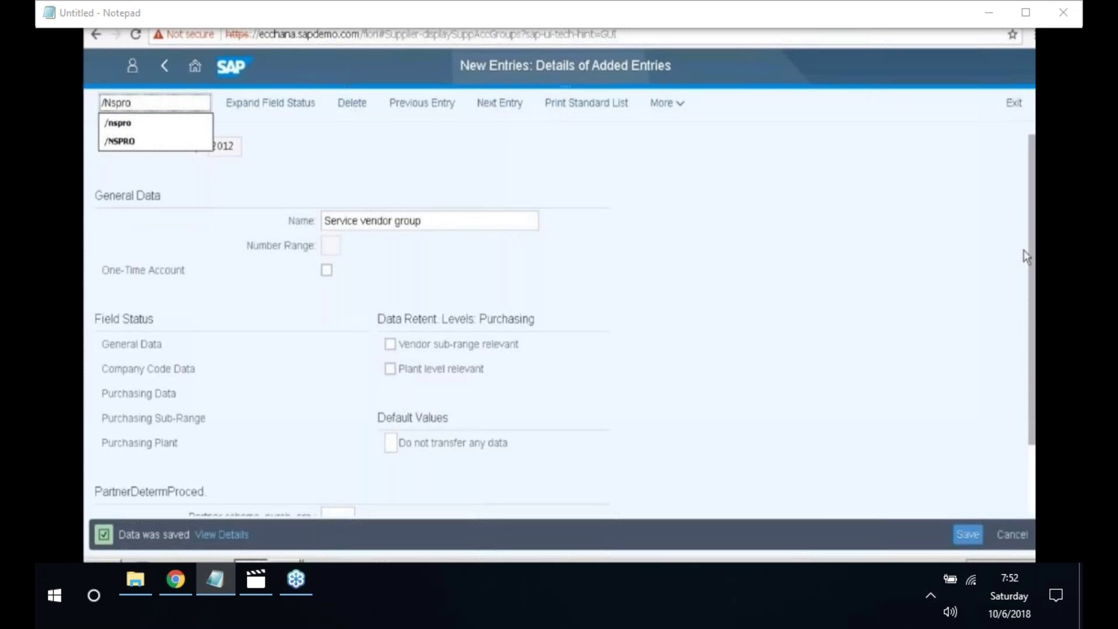
key(Return)
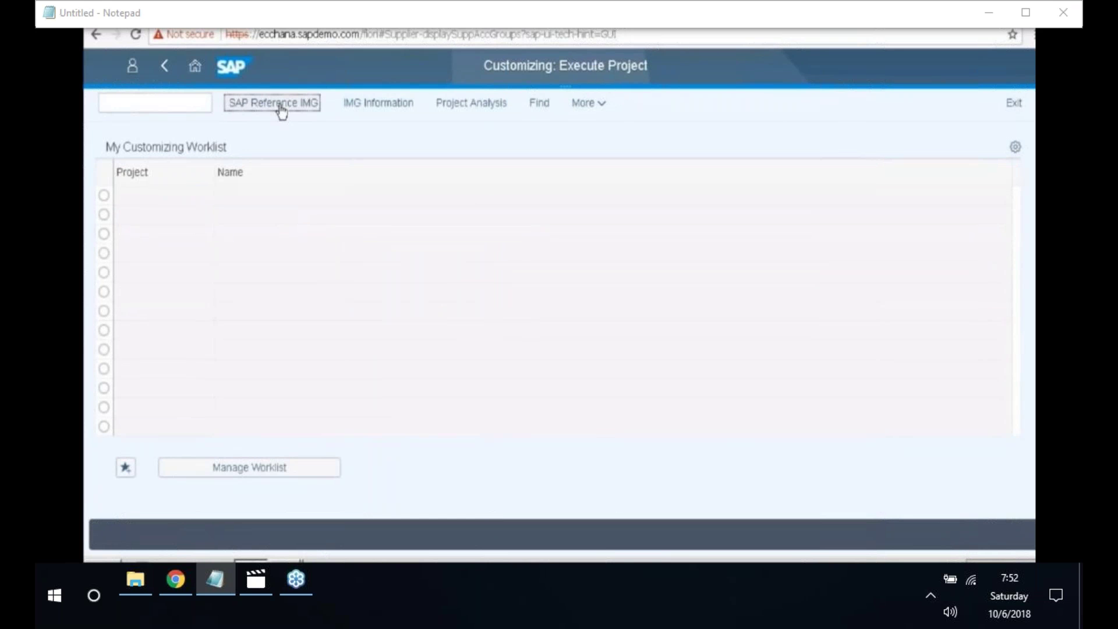
click(282, 109)
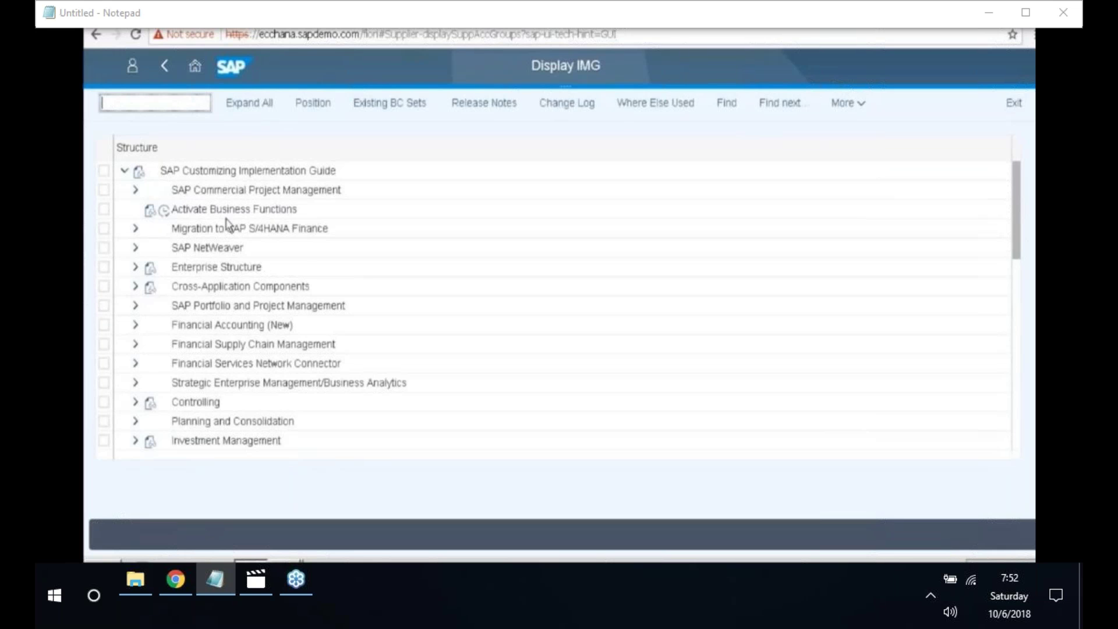
- Expand Financial Accounting (New) > AR/AP > Vendor Accounts > Master Data > Preparations for Creating Vendor Master Data
click(136, 326)
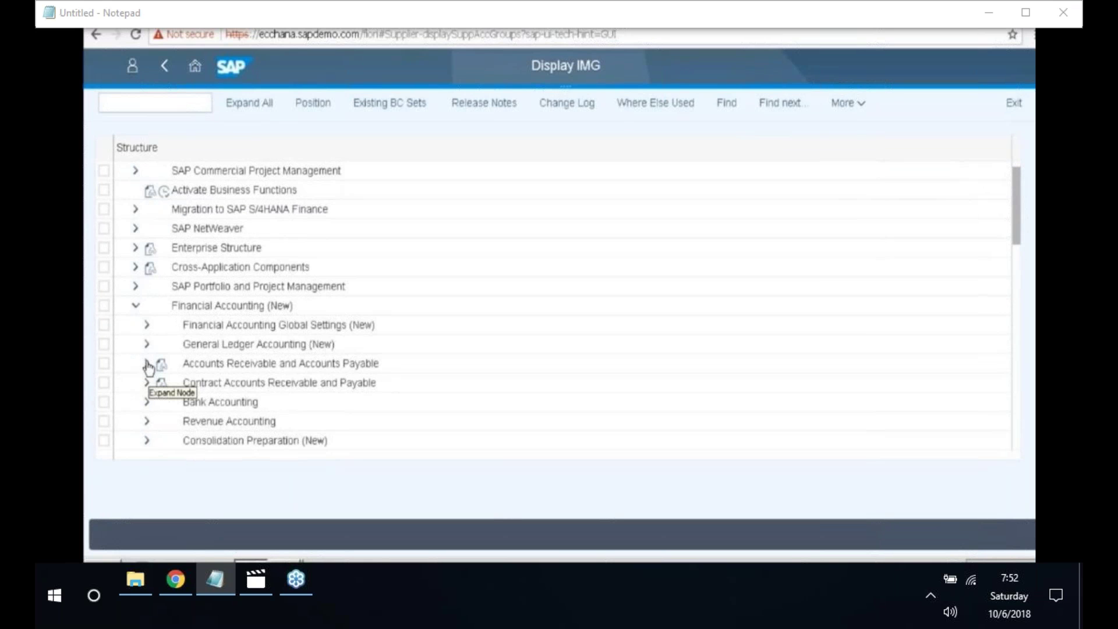
click(147, 365)
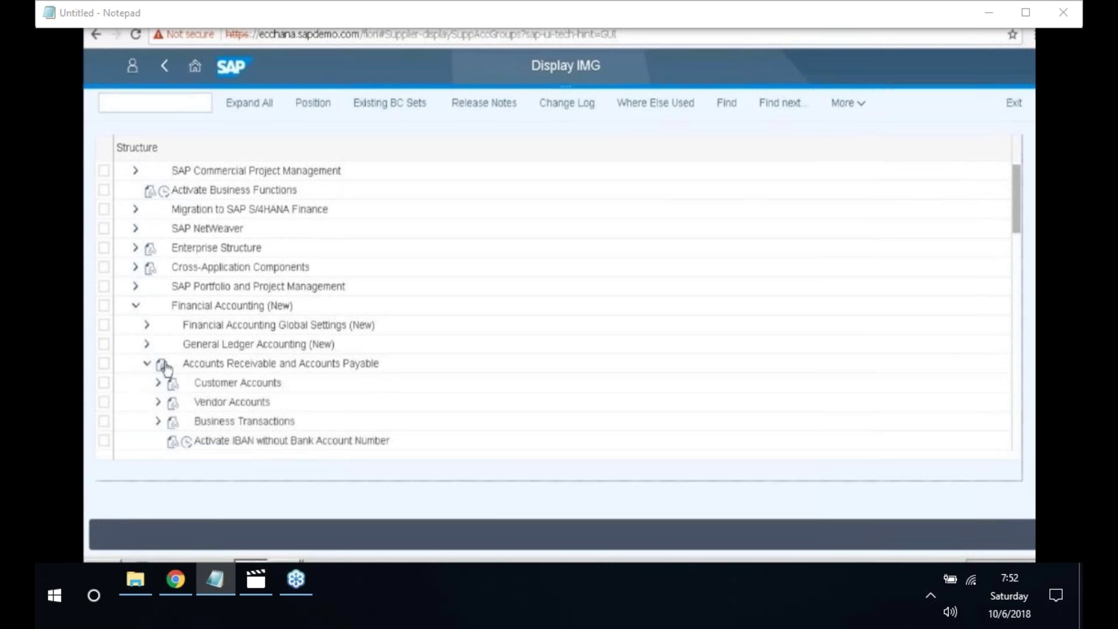
click(158, 406)
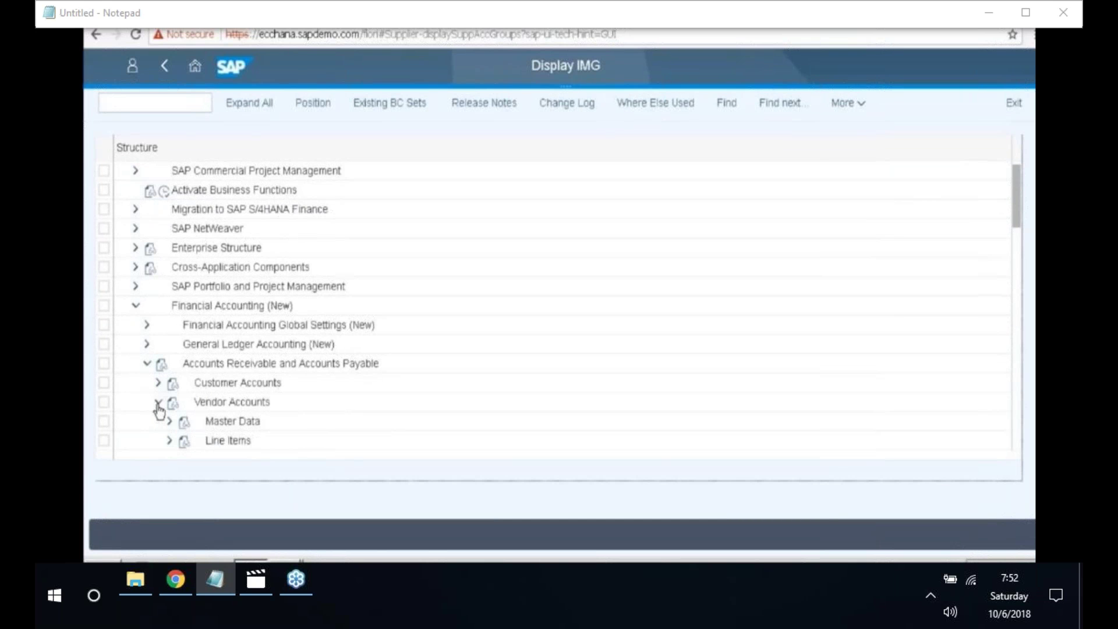
scroll(160, 407, down, 1)
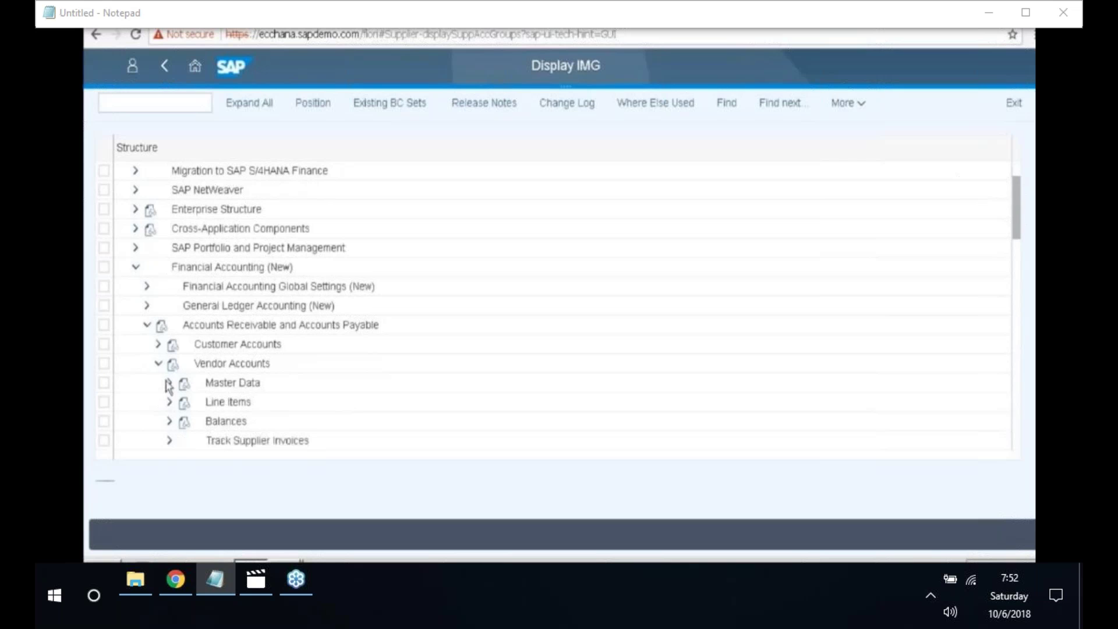
click(168, 383)
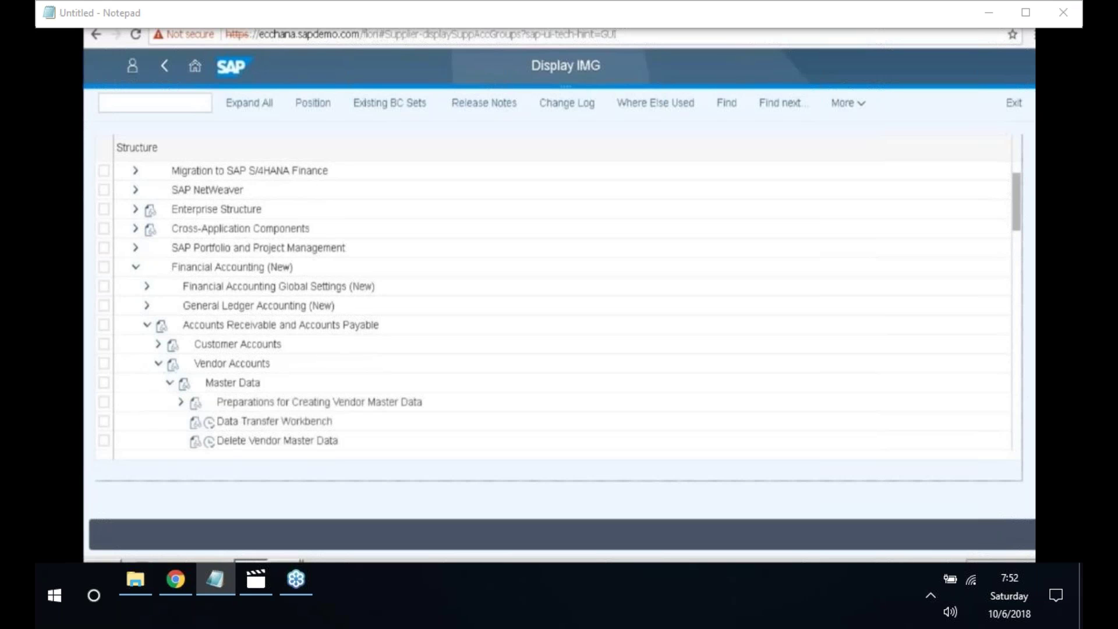
scroll(559, 309, down, 1)
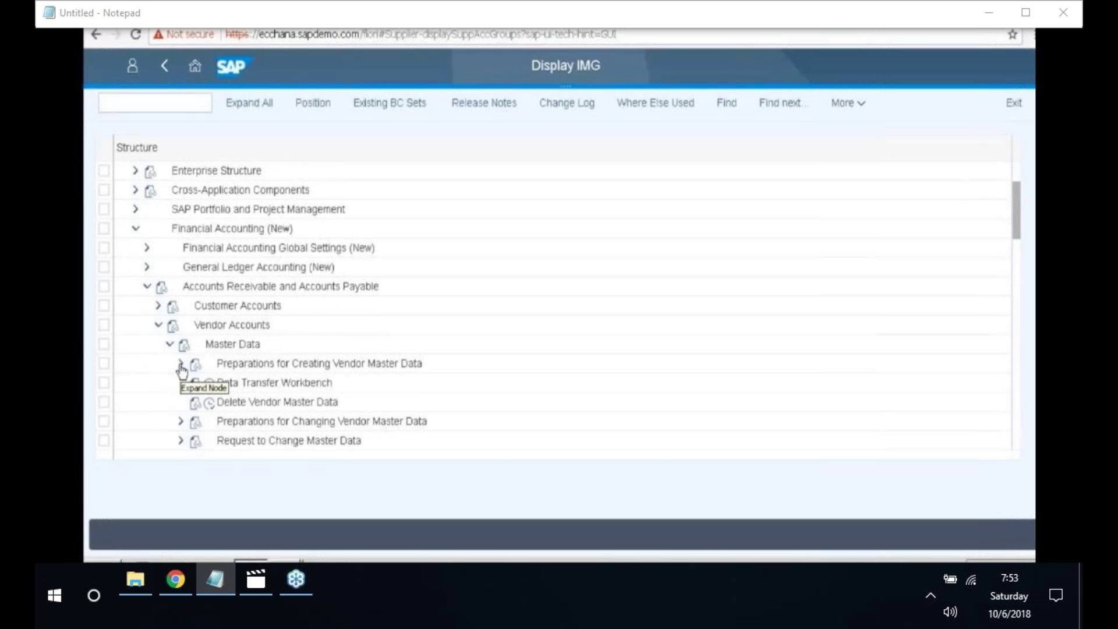
click(181, 365)
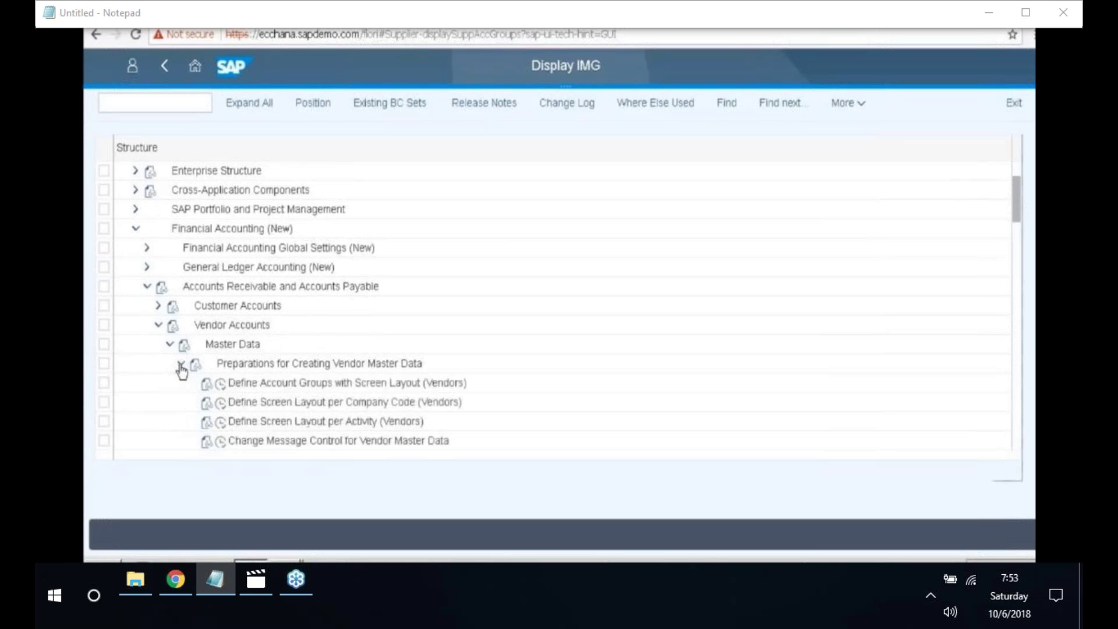
scroll(220, 373, down, 1)
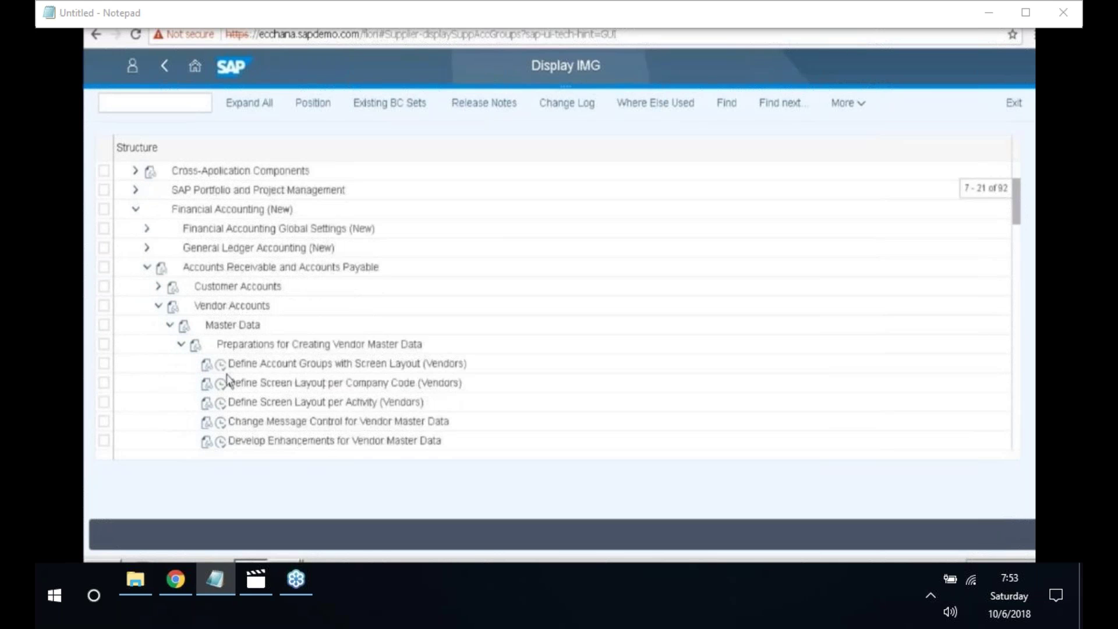
scroll(229, 384, down, 2)
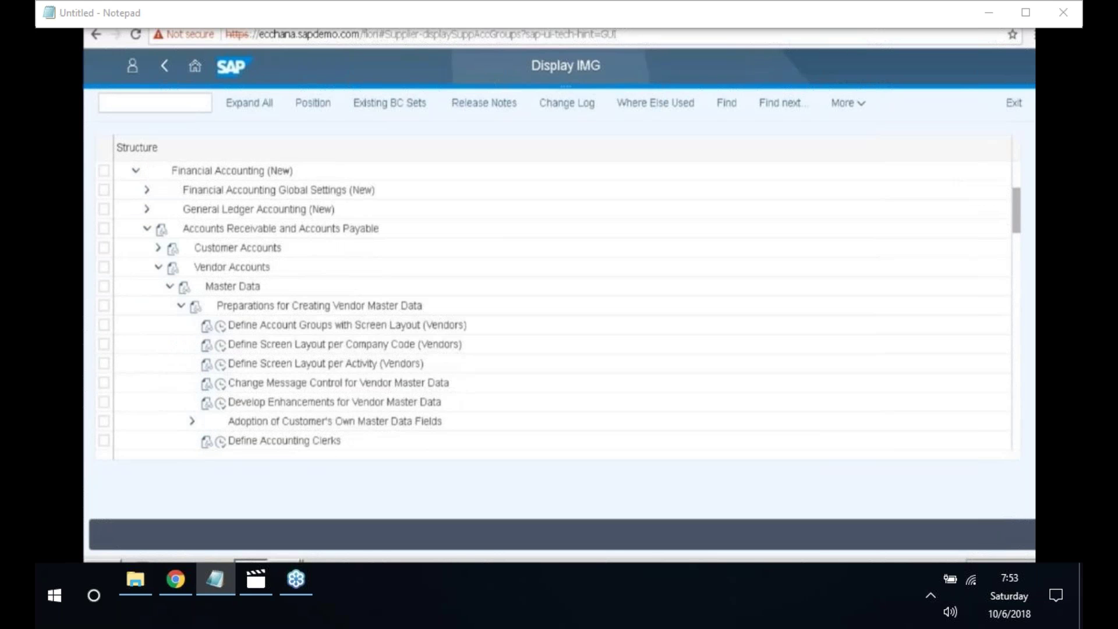
scroll(559, 306, down, 2)
scroll(559, 306, down, 2)
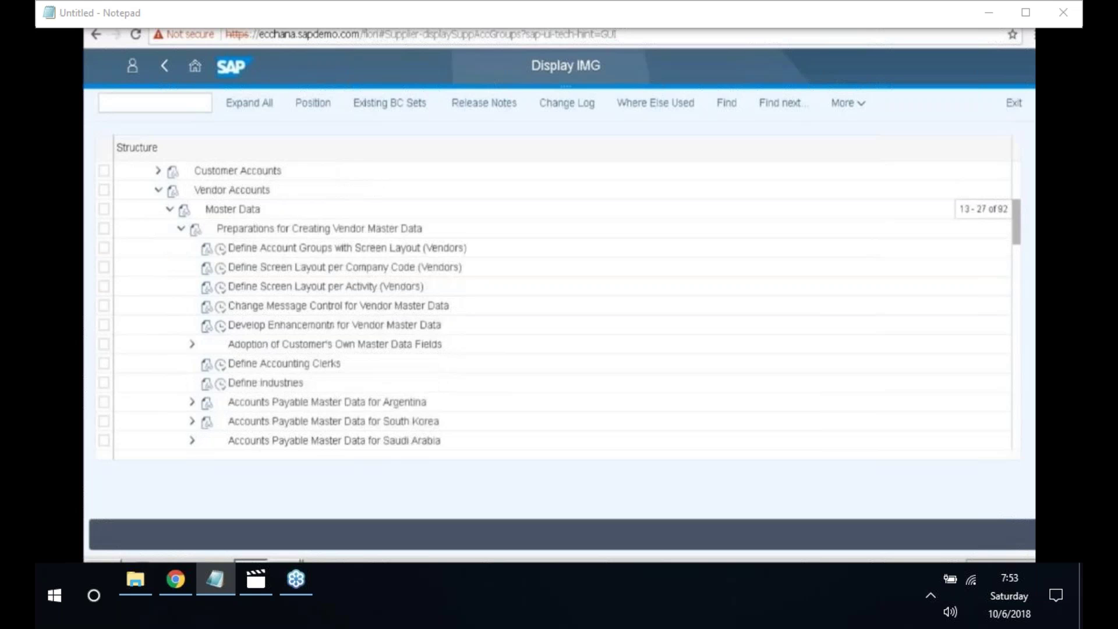
scroll(228, 427, down, 3)
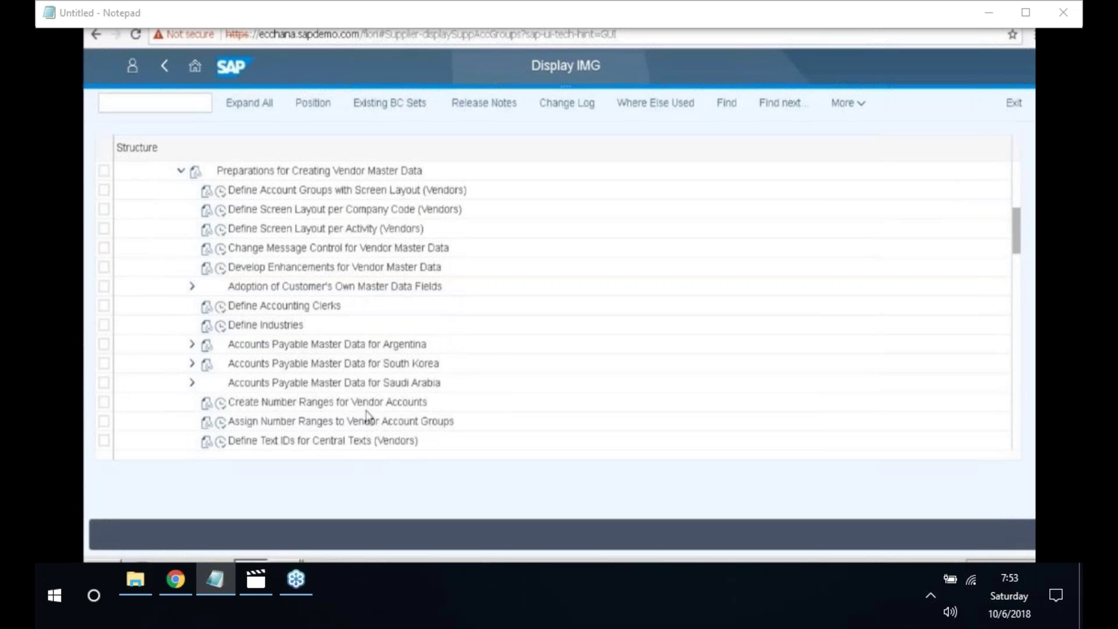
- Open vendor number range intervals for editing and add interval 20 from 13000 to 13999
click(222, 404)
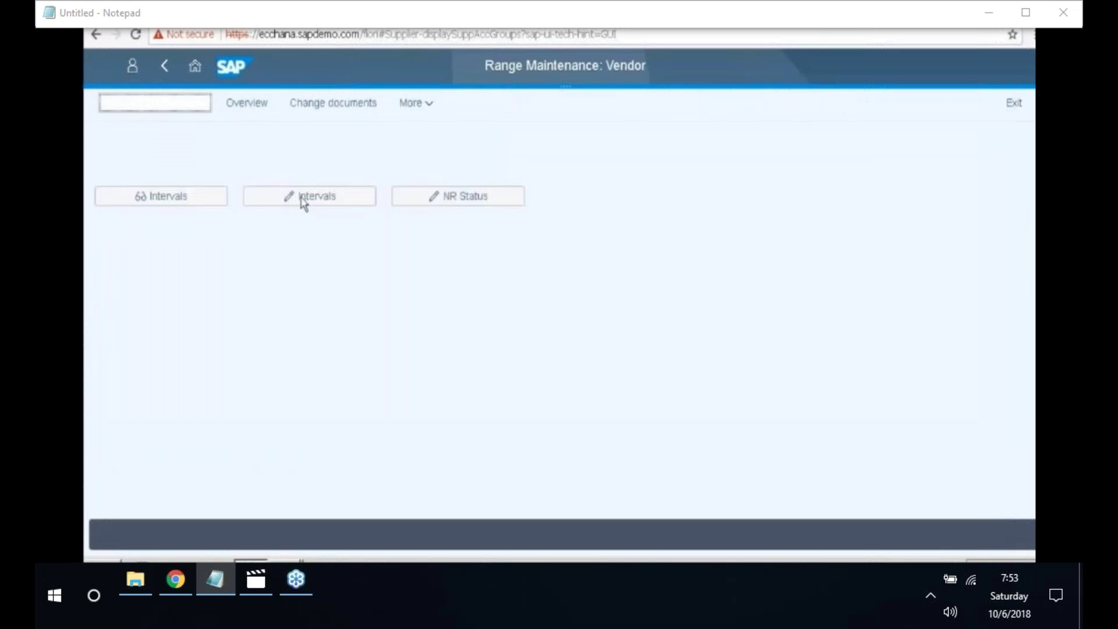
click(302, 201)
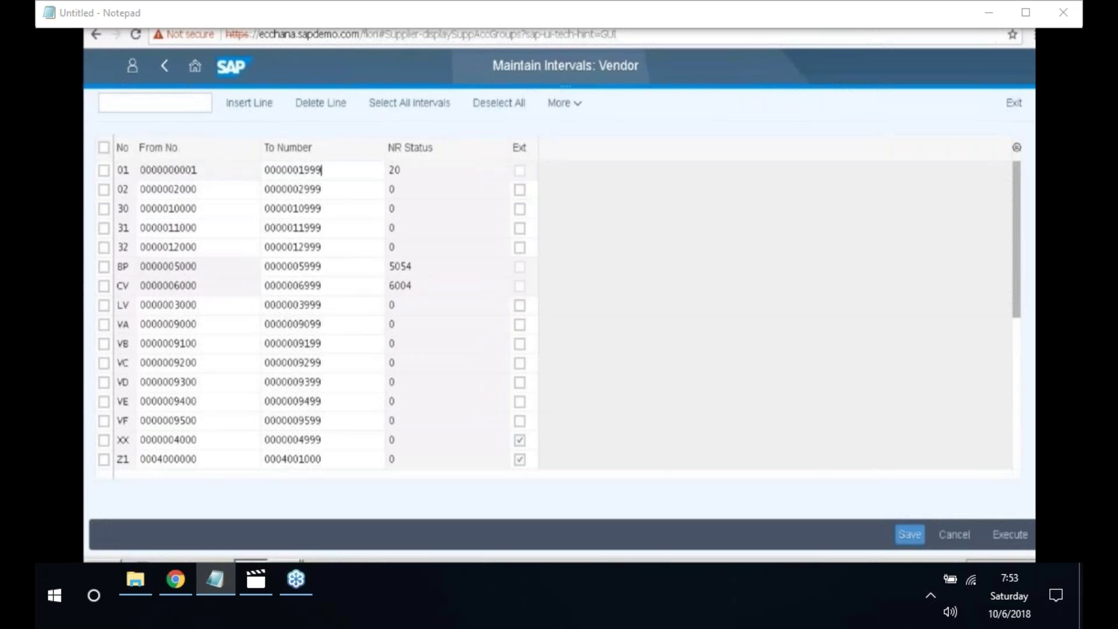
click(251, 108)
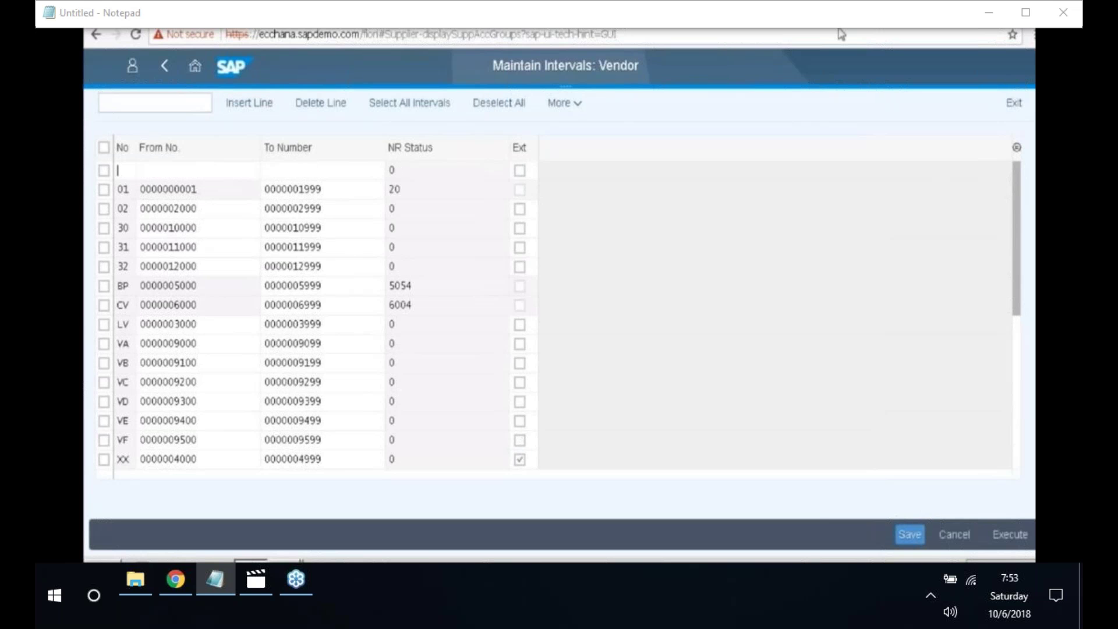
text(20)
click(171, 170)
text(13000)
click(302, 168)
text(13999)
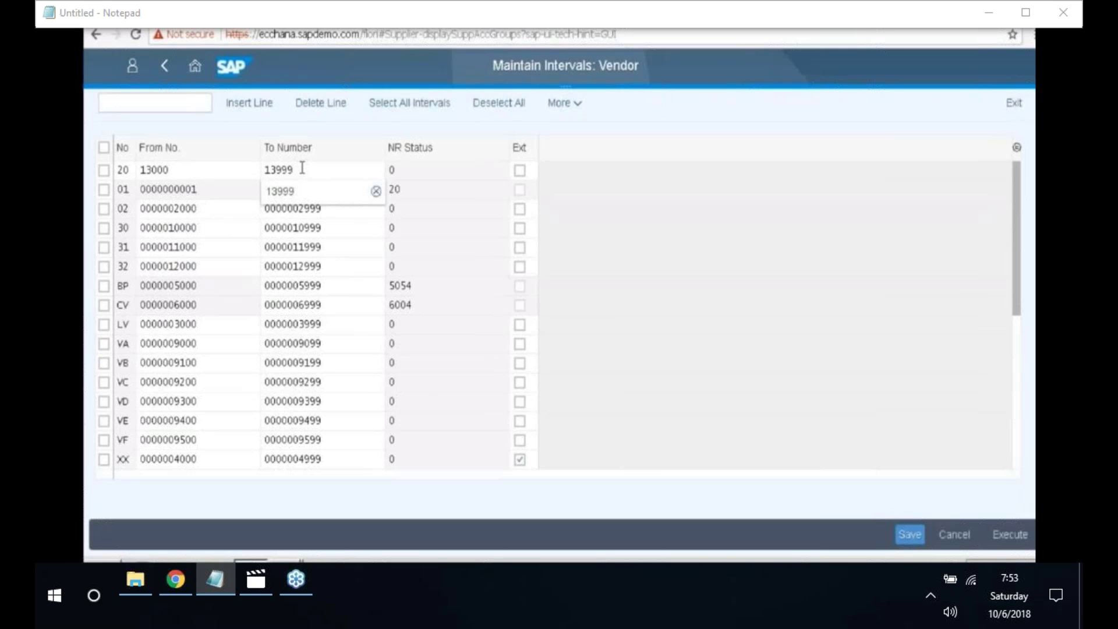
click(293, 167)
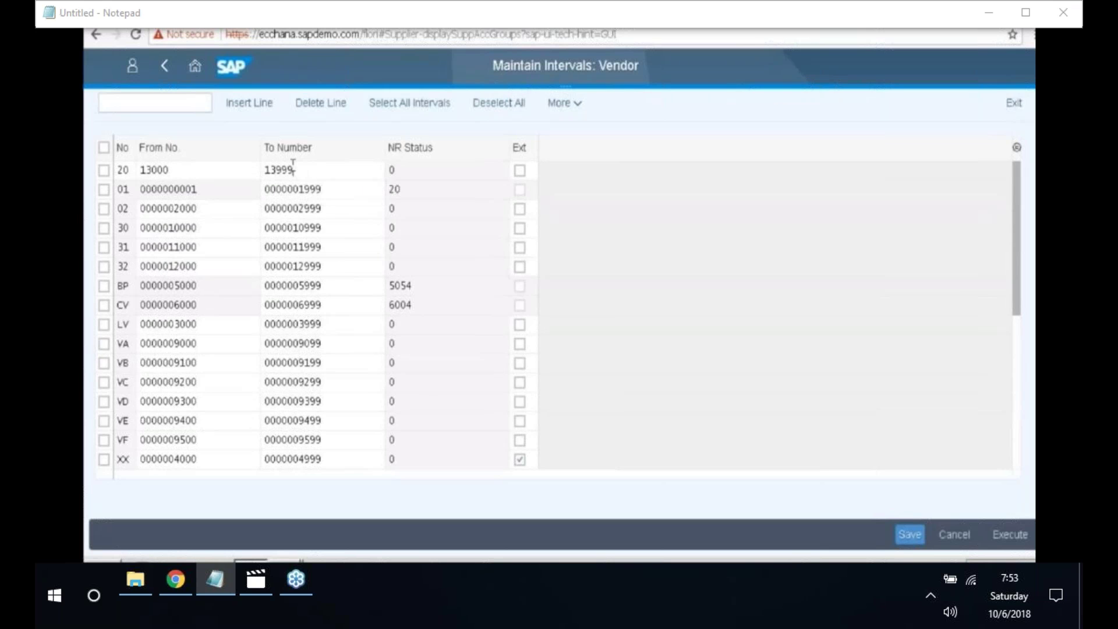
key(Return)
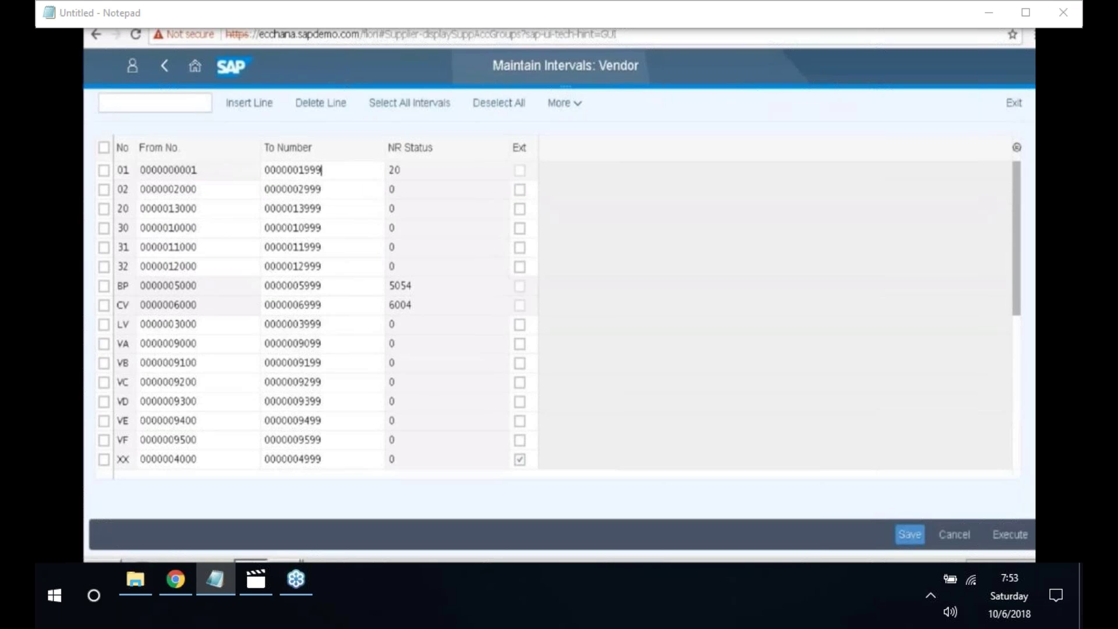
- Add vendor number range interval 21 from 14000 to 14999
click(257, 110)
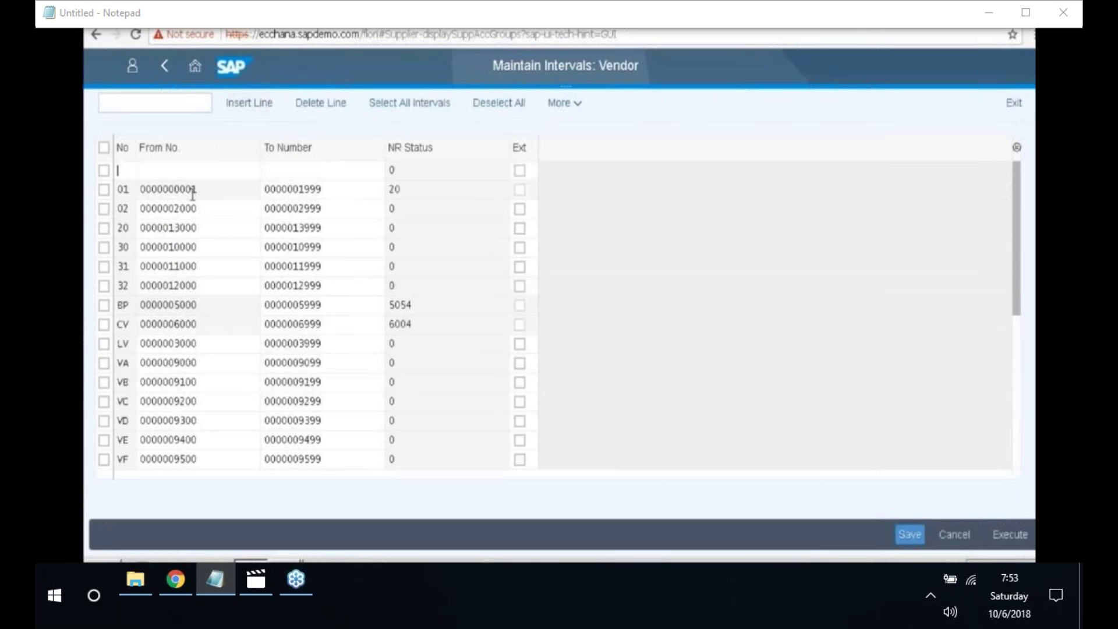
text(21)
click(196, 170)
text(14000)
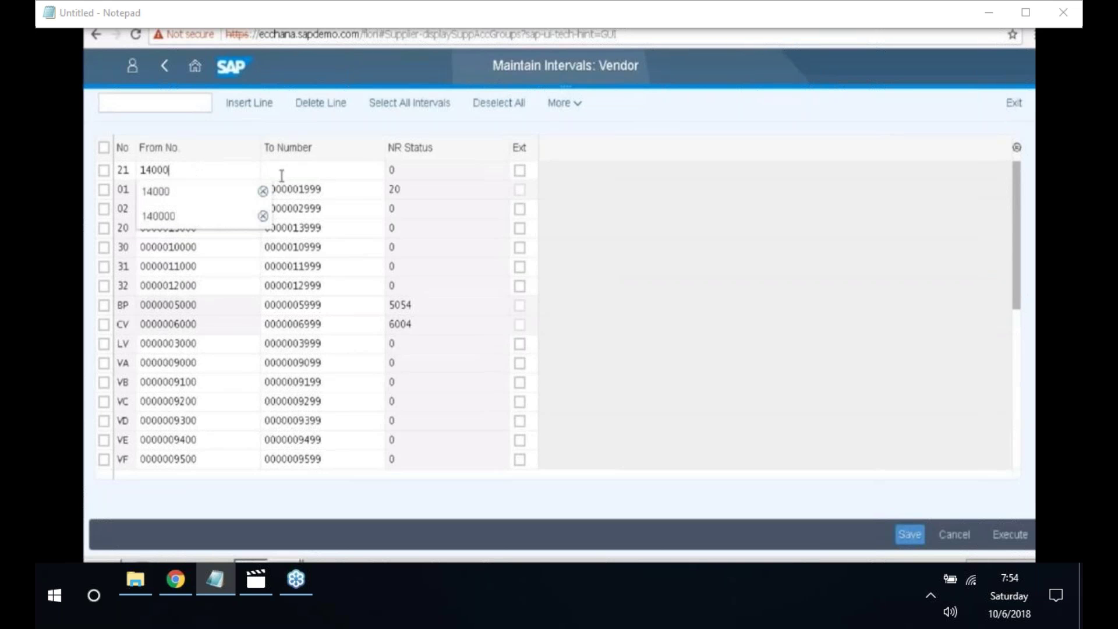
click(281, 175)
text(14999)
key(Return)
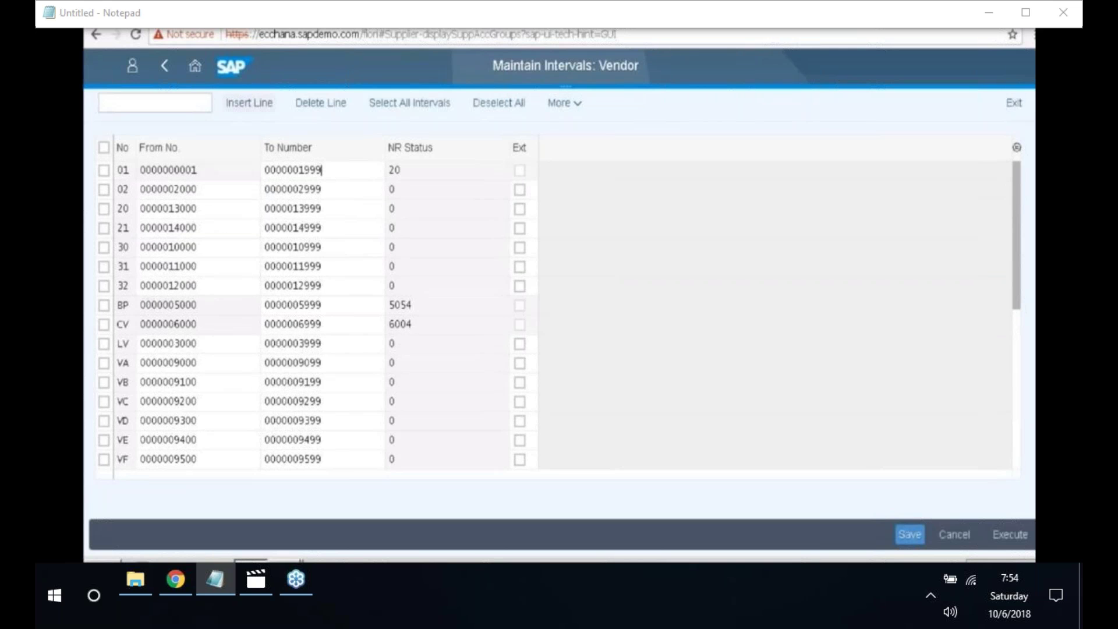
- Add vendor number range interval 22 from 15000 to 15999
click(253, 111)
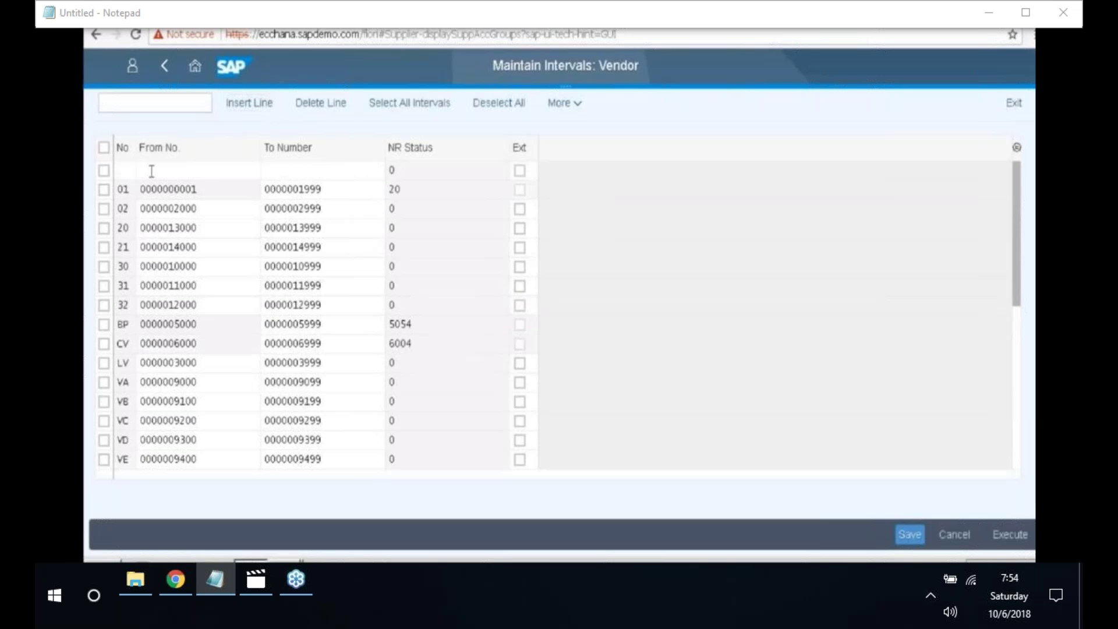
text(22)
click(180, 170)
text(15000)
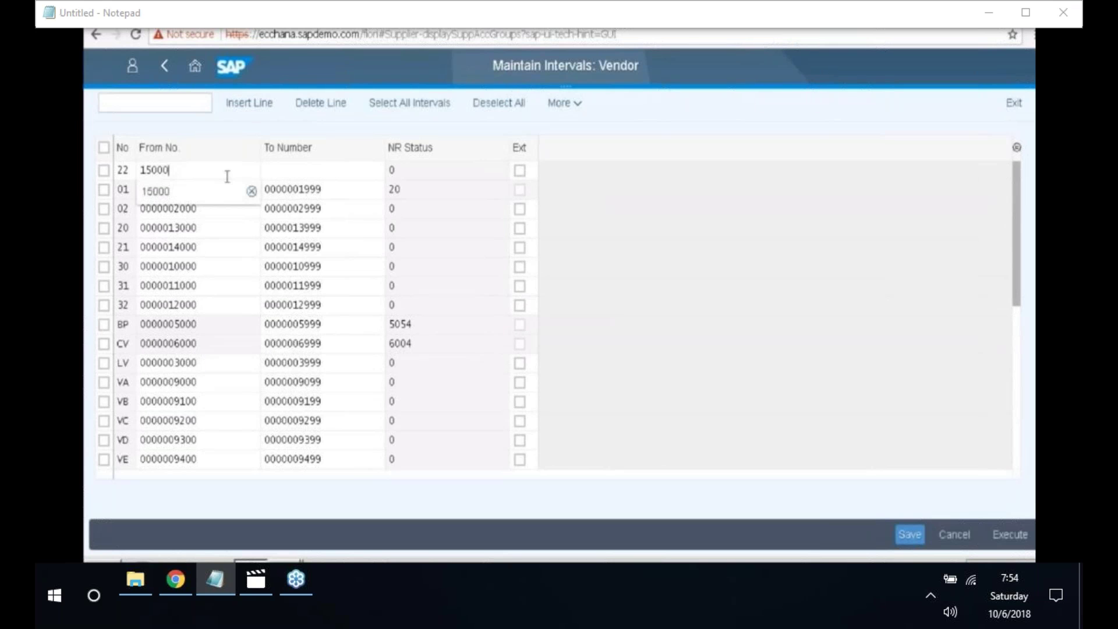
click(303, 168)
text(15)
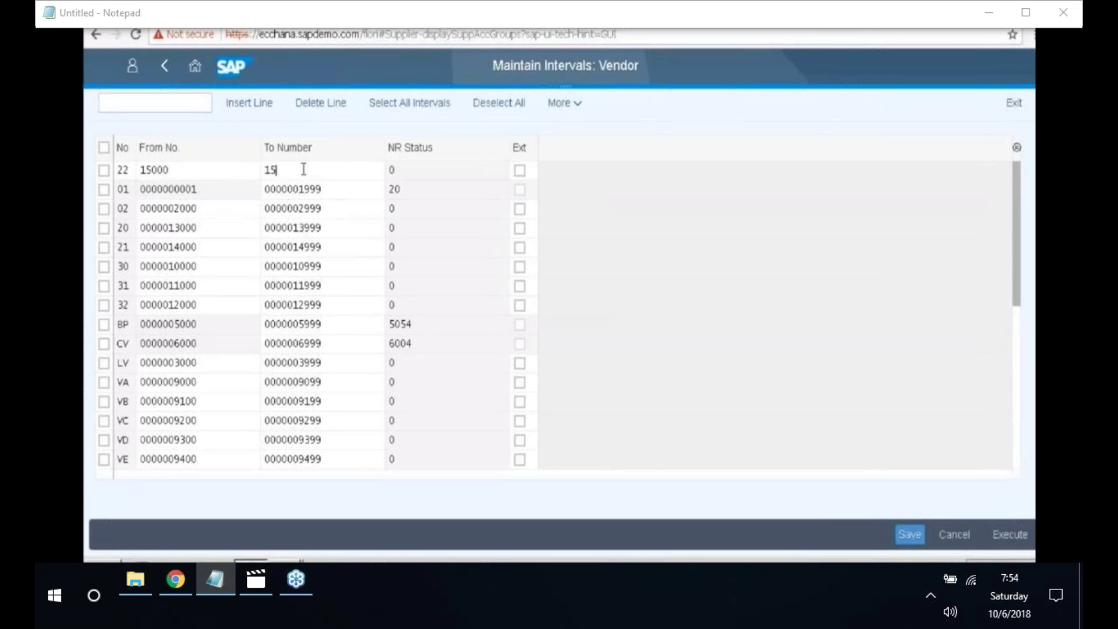
text(999)
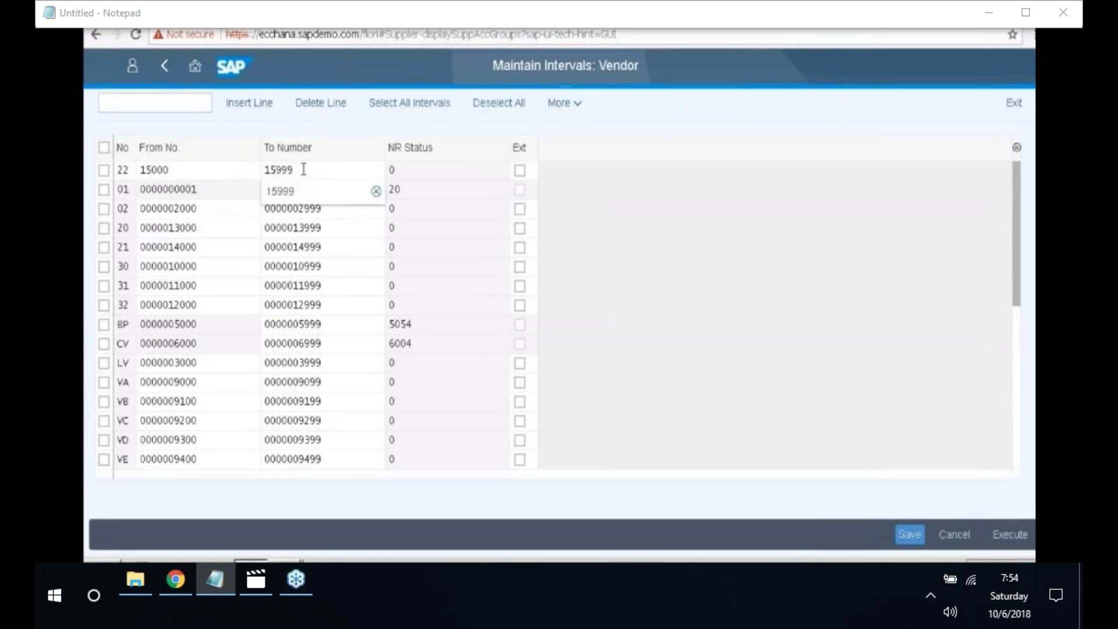
click(303, 170)
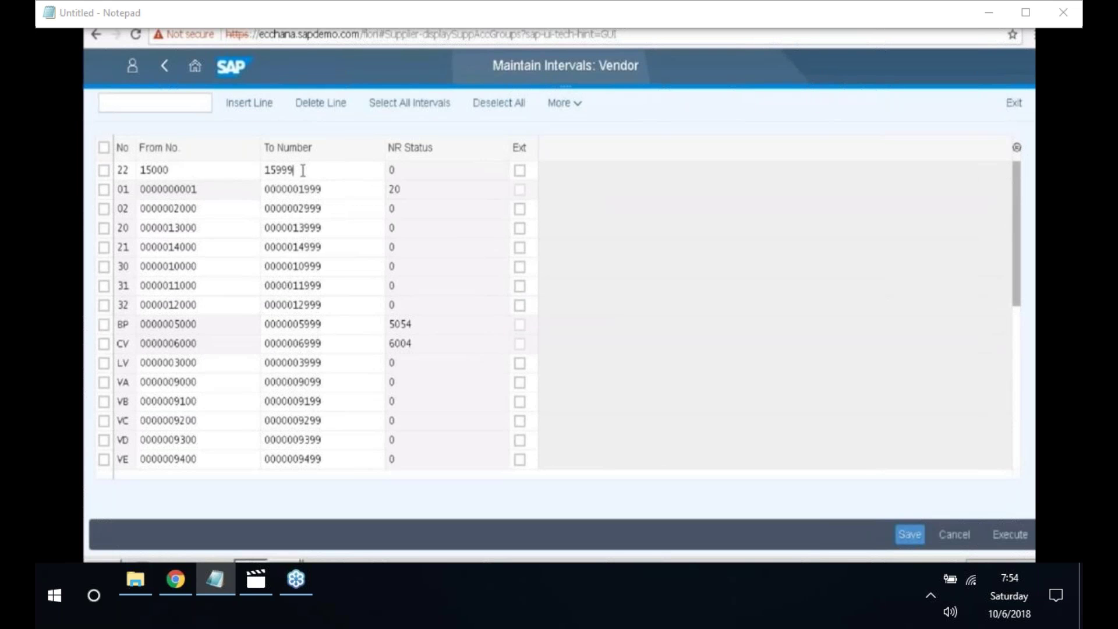
key(Return)
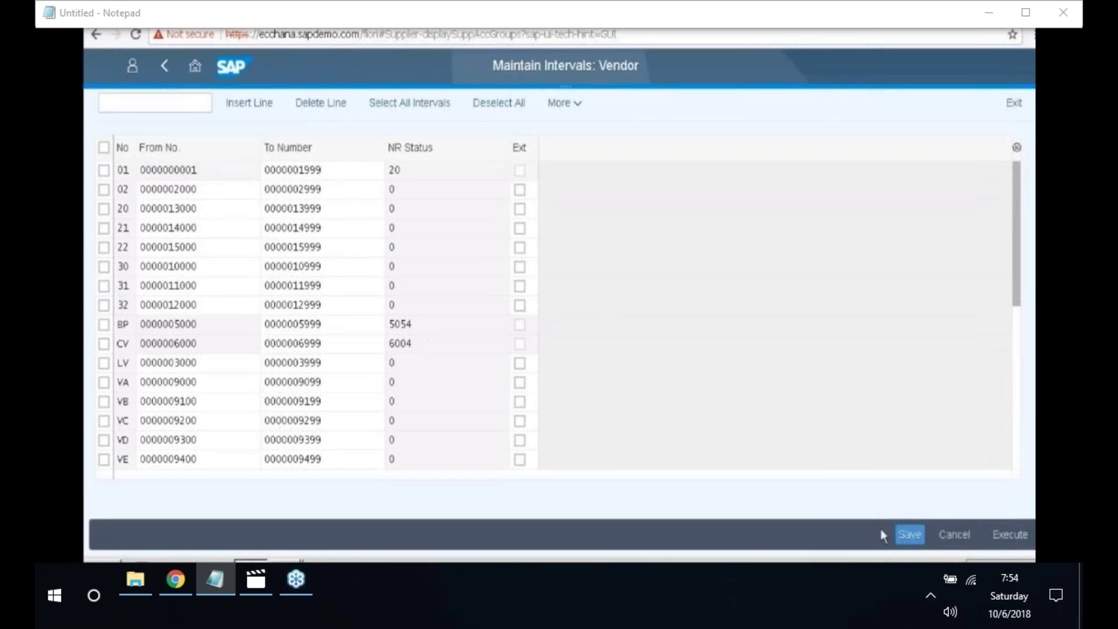
- Save the new intervals and acknowledge the transport notice
click(905, 536)
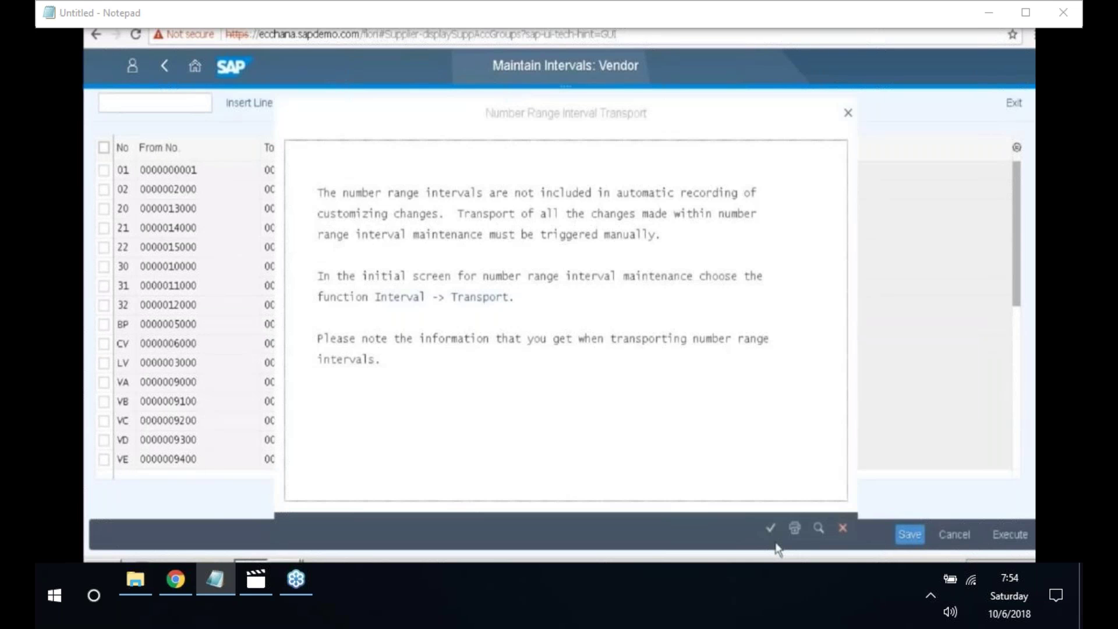
click(771, 530)
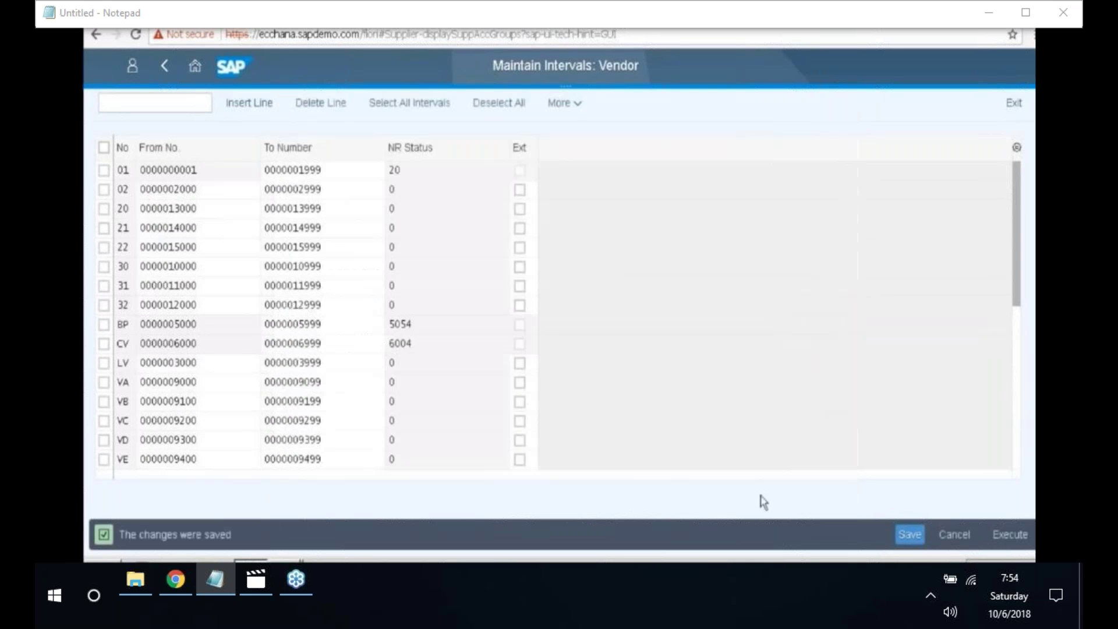
drag(176, 551, 235, 548)
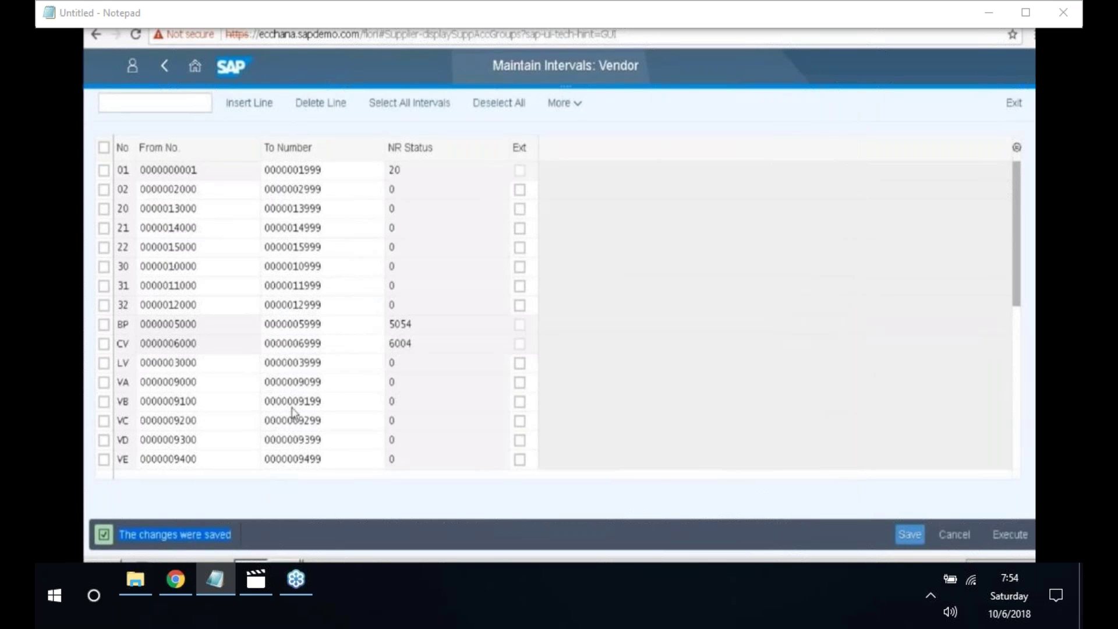
- Go back to the IMG tree and run Assign Number Ranges to Vendor Account Groups
click(166, 67)
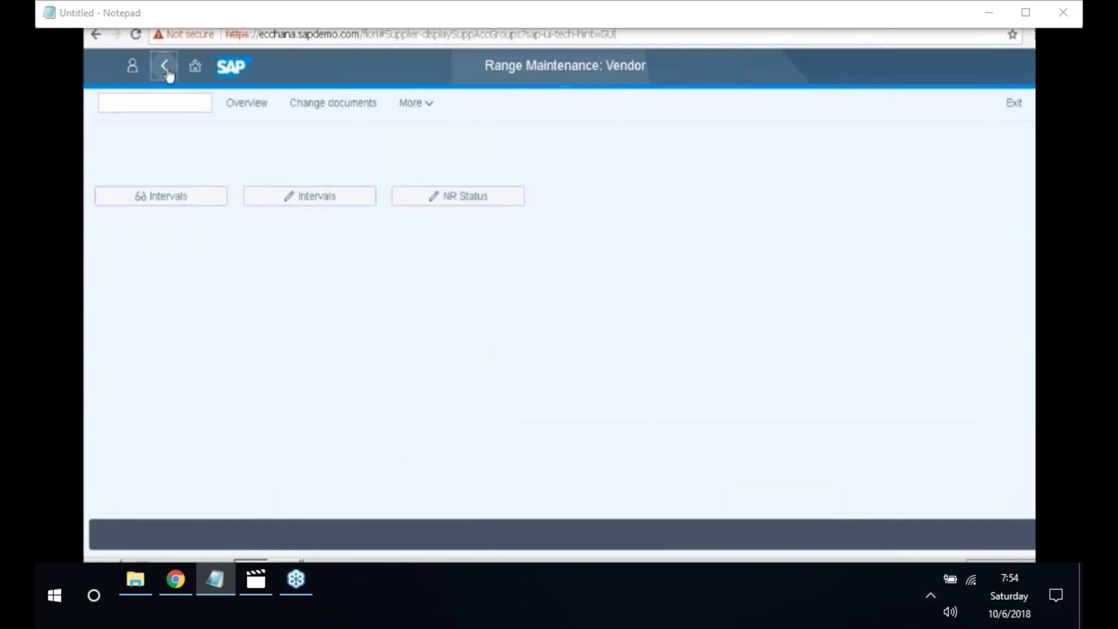
click(167, 69)
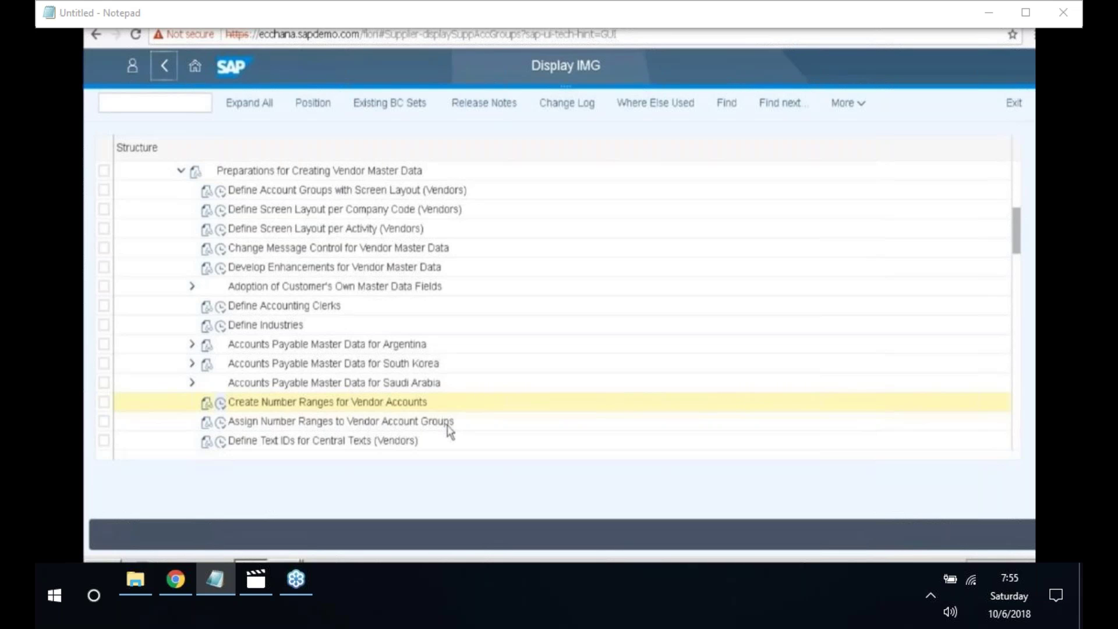
click(221, 426)
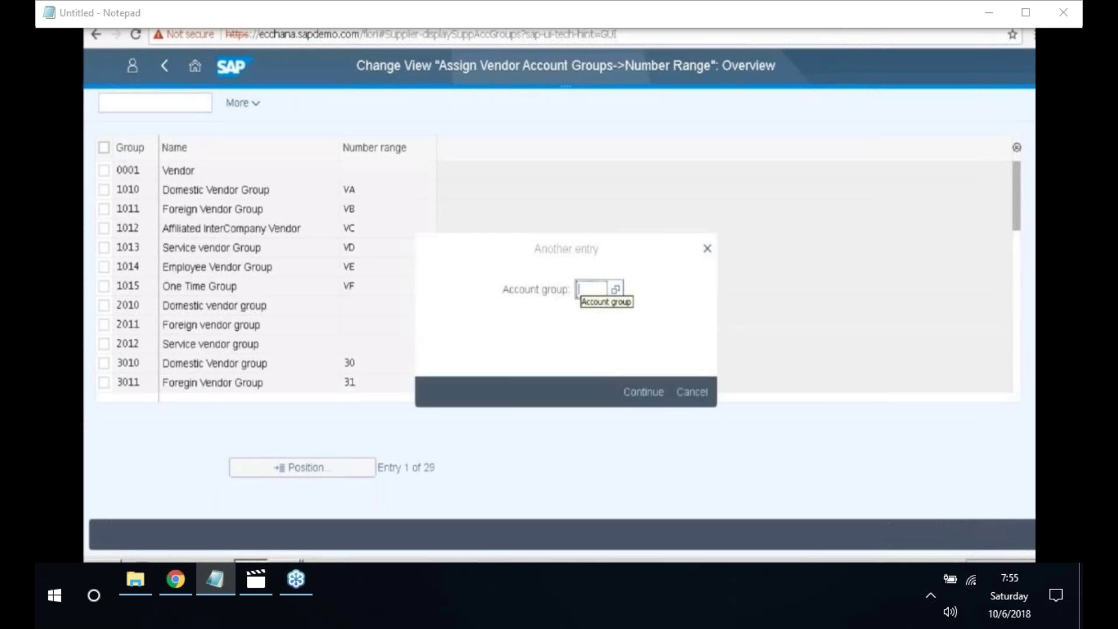
- Jump to account group 2010 and assign it number range 20 from the value list
click(580, 290)
text(2010)
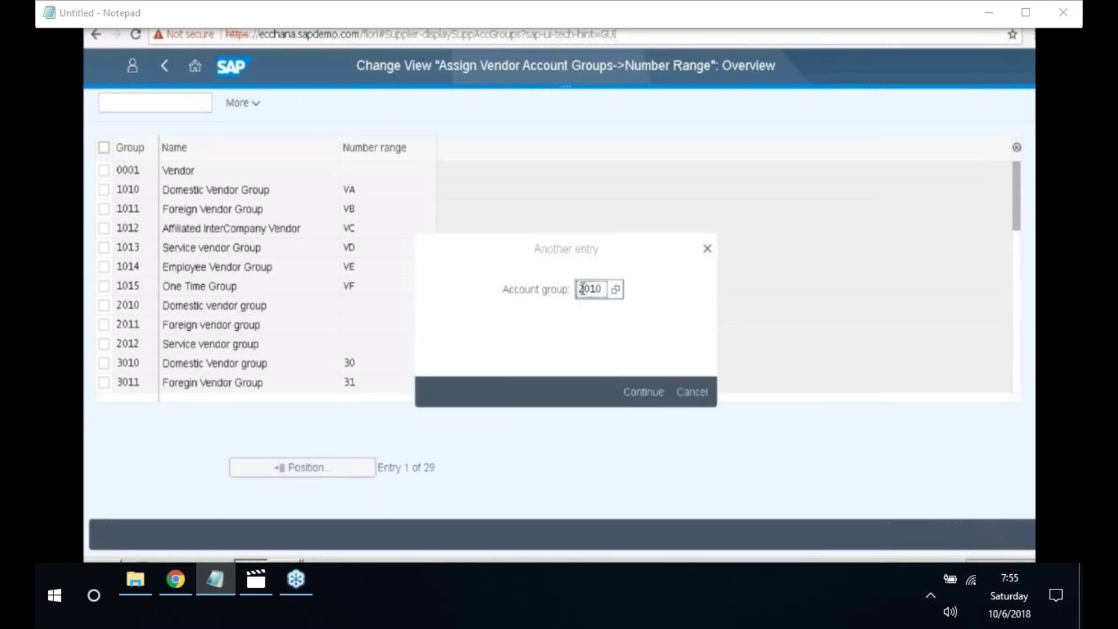
click(640, 400)
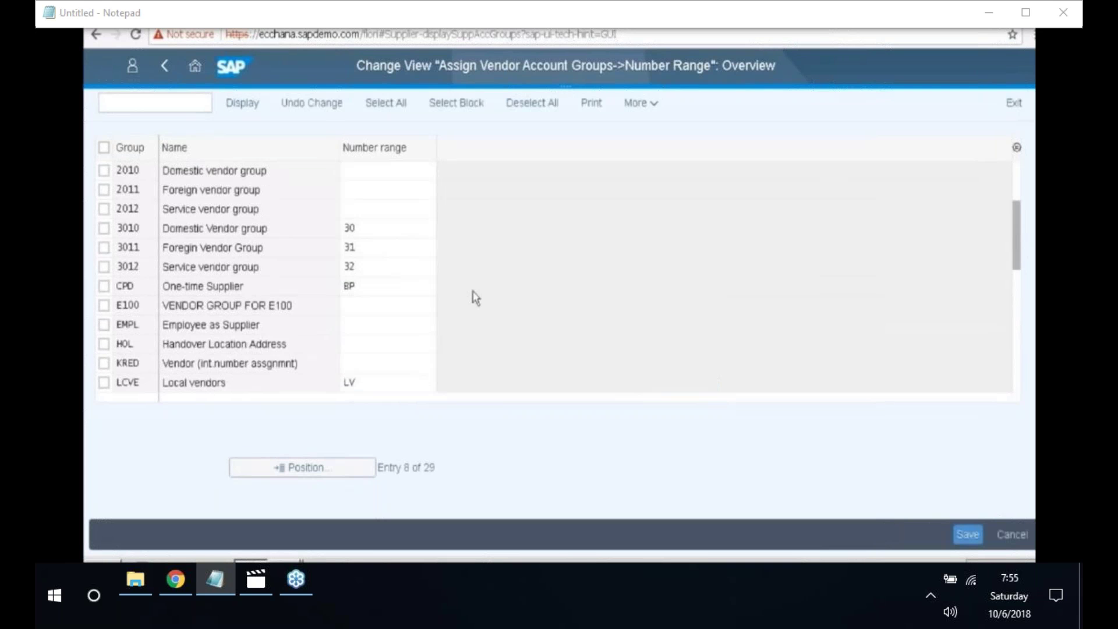
click(366, 170)
key(F4)
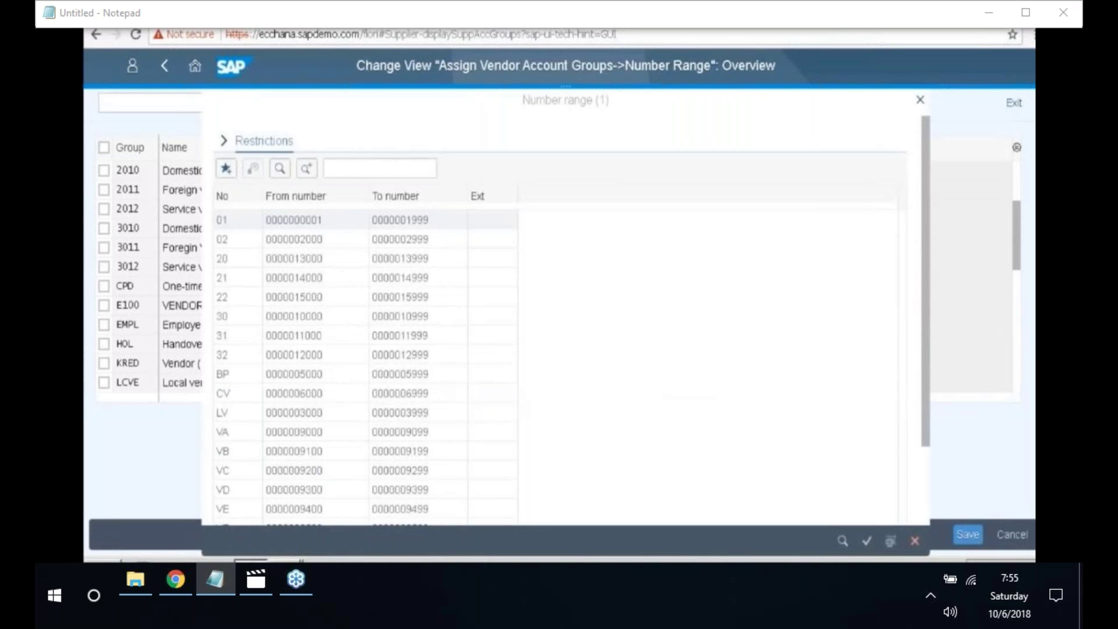
scroll(252, 169, down, 2)
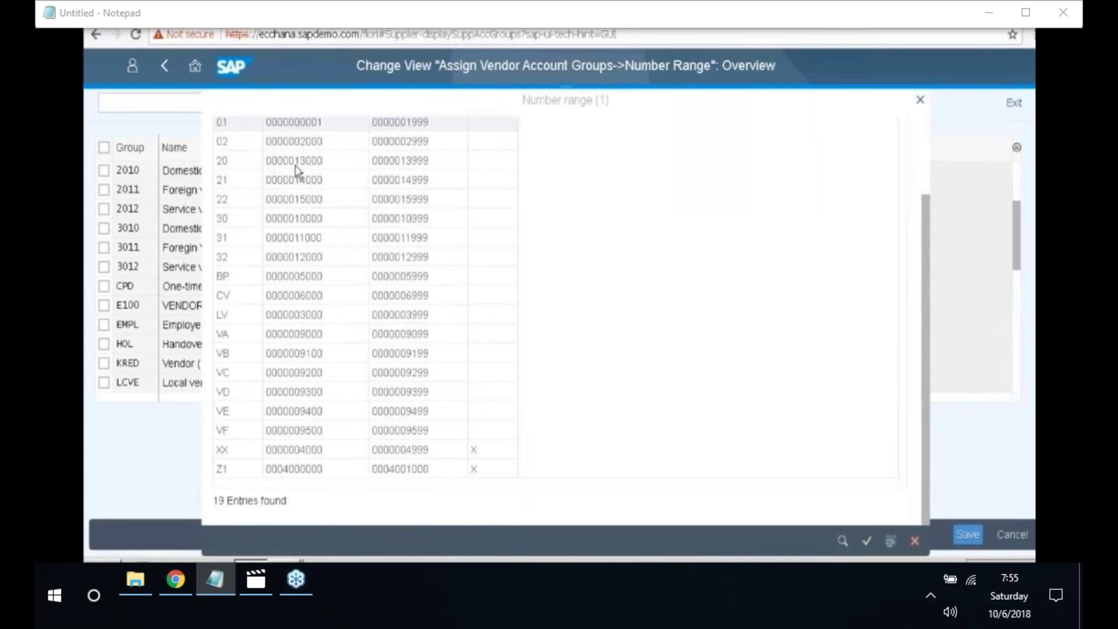
click(249, 167)
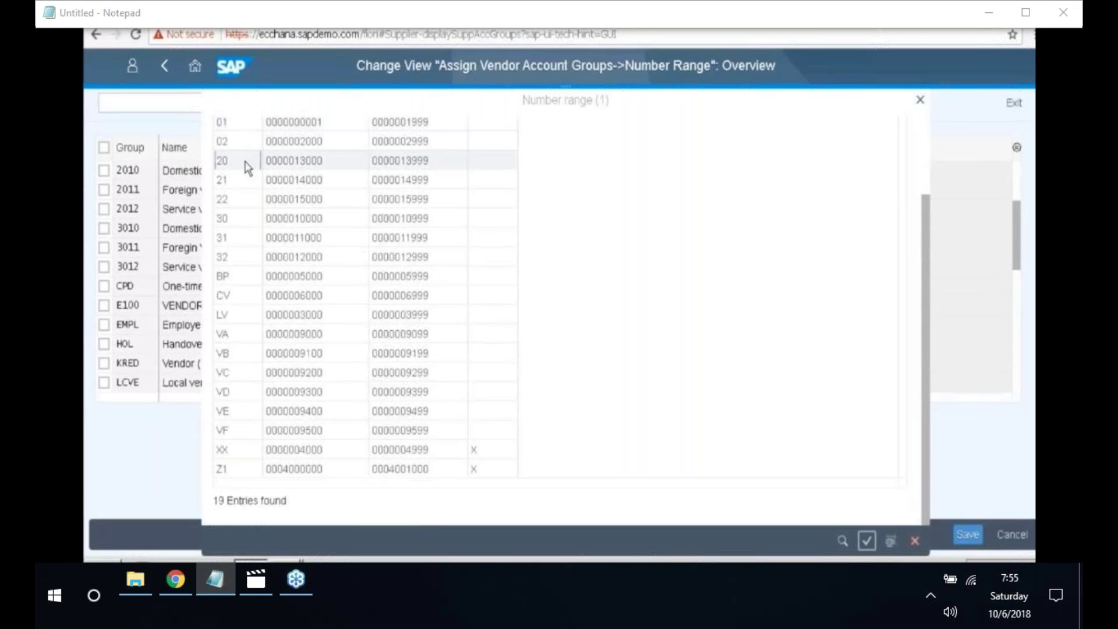
double_click(249, 168)
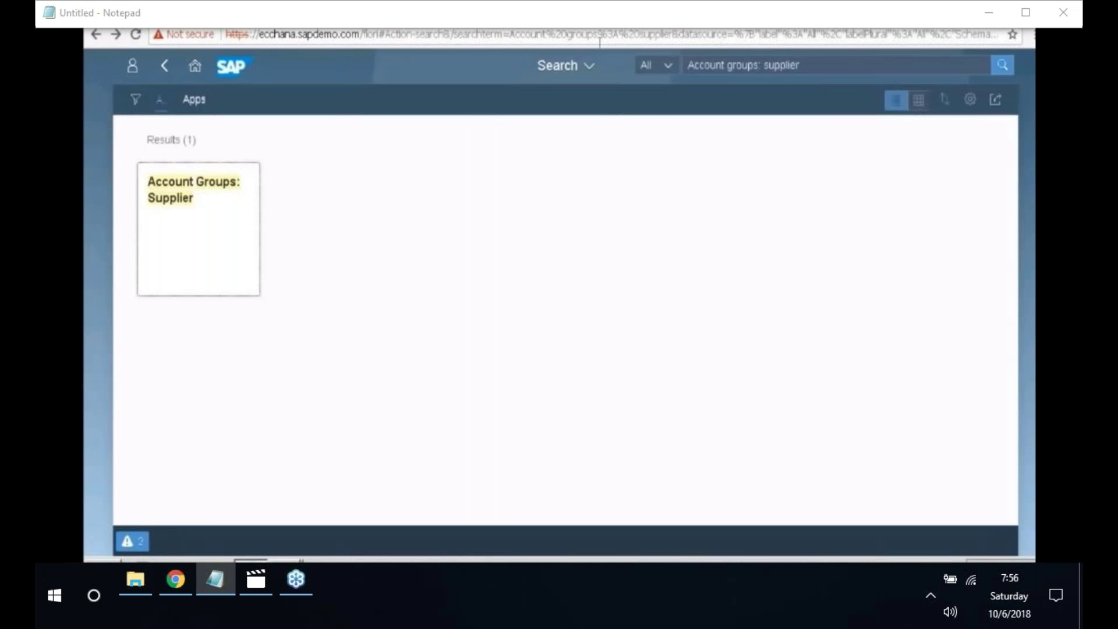
- Replace the app search with 'Manage G/L account' and launch Manage G/L Account Master Data
click(802, 65)
key(BackSpace)
key(BackSpace)
key(BackSpace)
key(BackSpace)
key(BackSpace)
key(BackSpace)
key(BackSpace)
key(BackSpace)
key(BackSpace)
key(BackSpace)
key(BackSpace)
key(BackSpace)
key(BackSpace)
key(BackSpace)
key(BackSpace)
key(BackSpace)
key(BackSpace)
key(BackSpace)
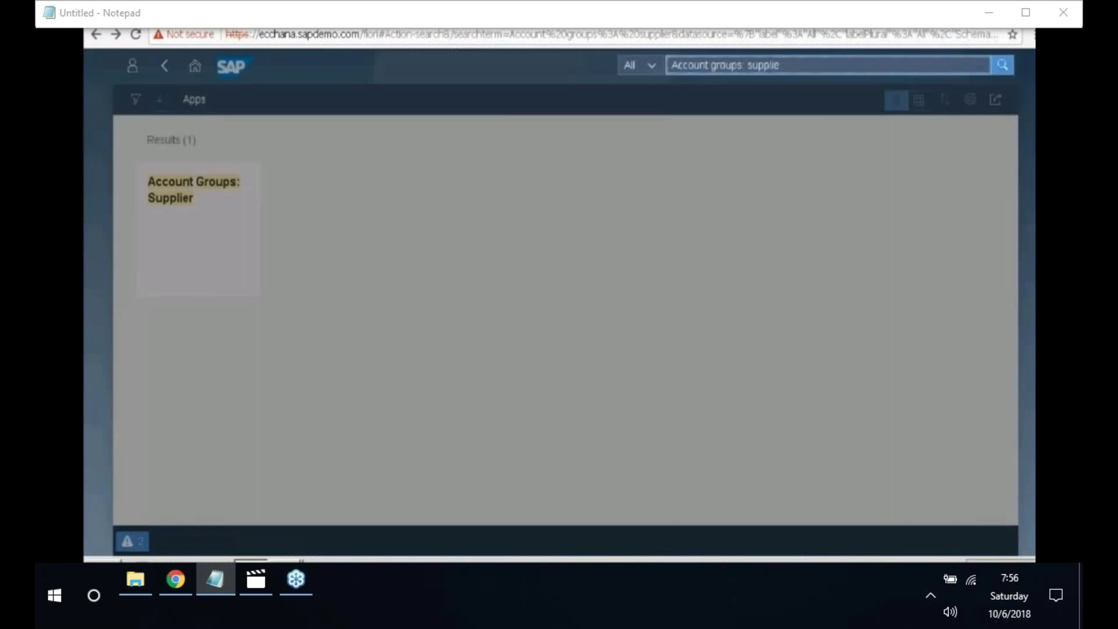
key(BackSpace)
key(BackSpace)
key(BackSpace)
key(BackSpace)
key(BackSpace)
key(BackSpace)
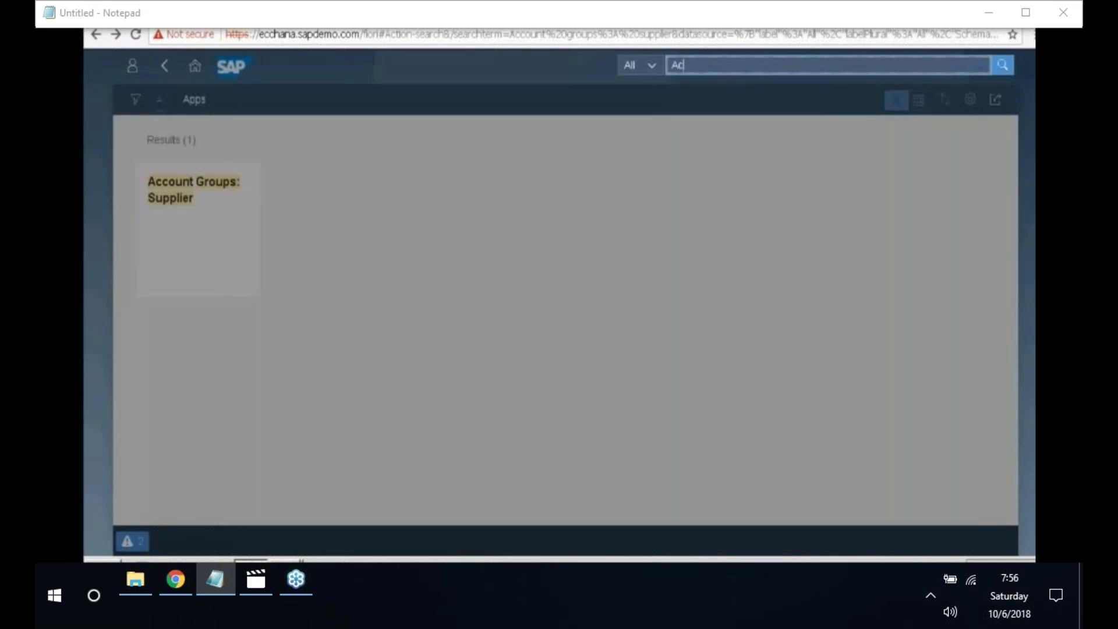
text(Manage G/L account)
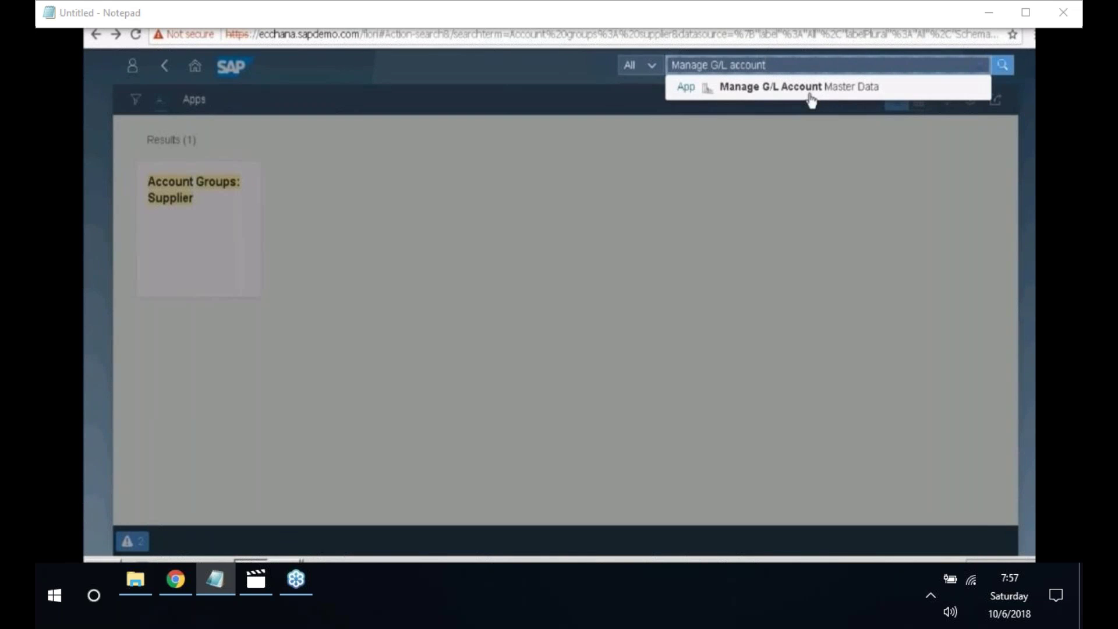
click(811, 93)
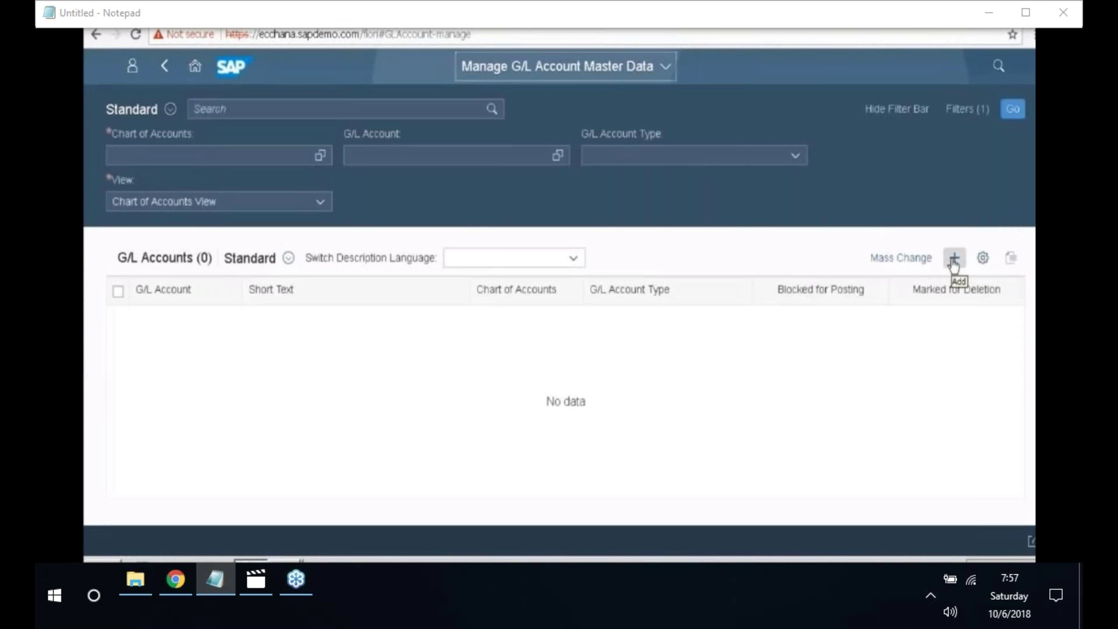
- Discard the leftover G/L account draft and open a blank new G/L account form
click(953, 262)
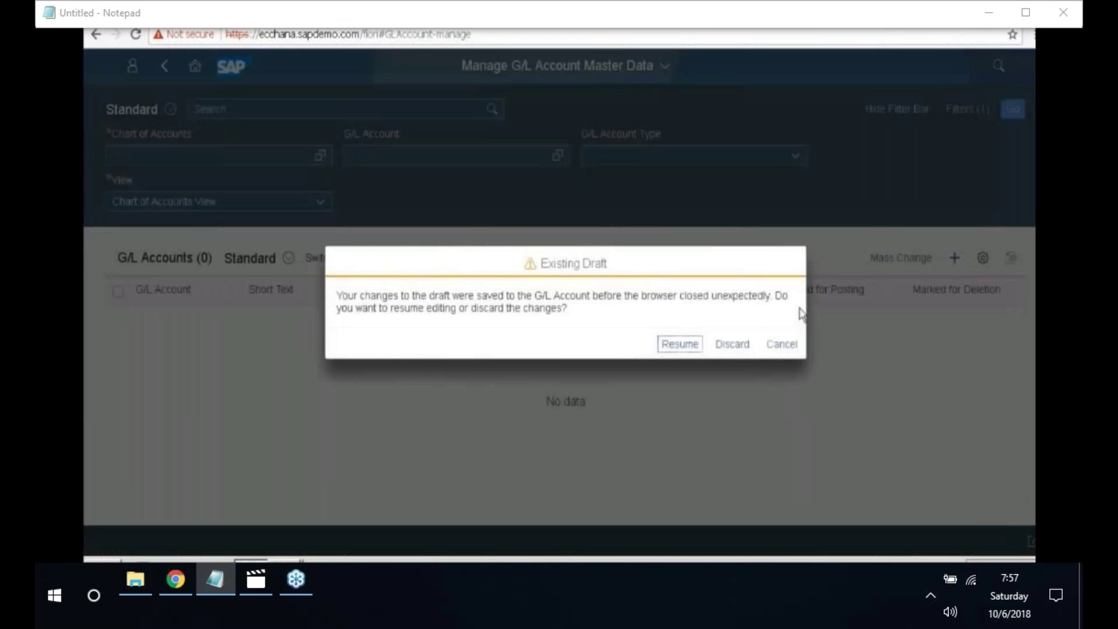
click(728, 348)
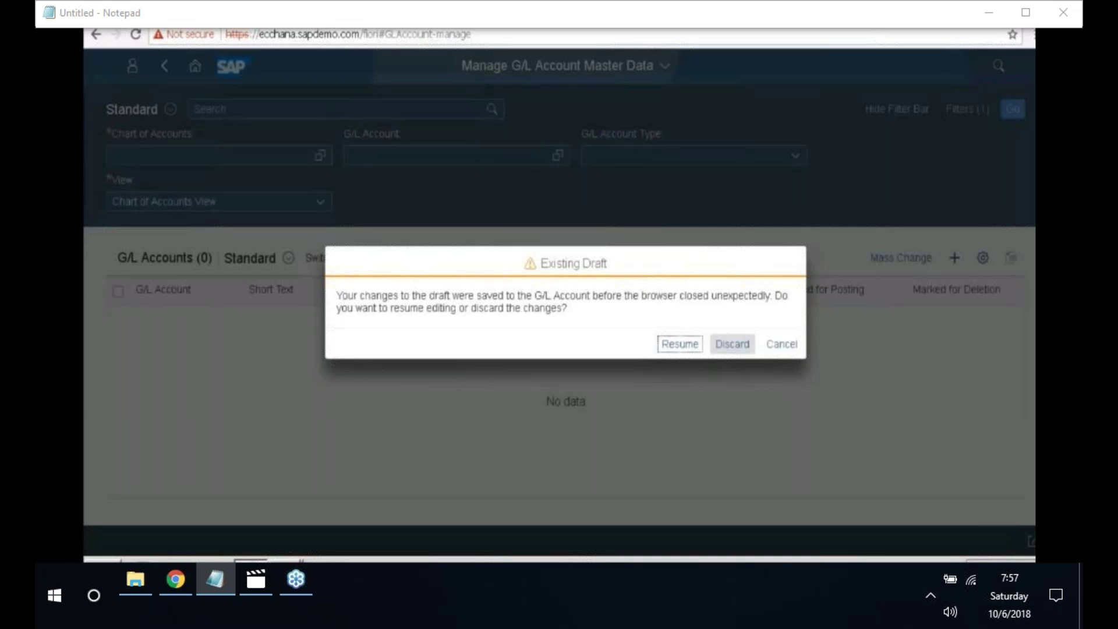
click(732, 345)
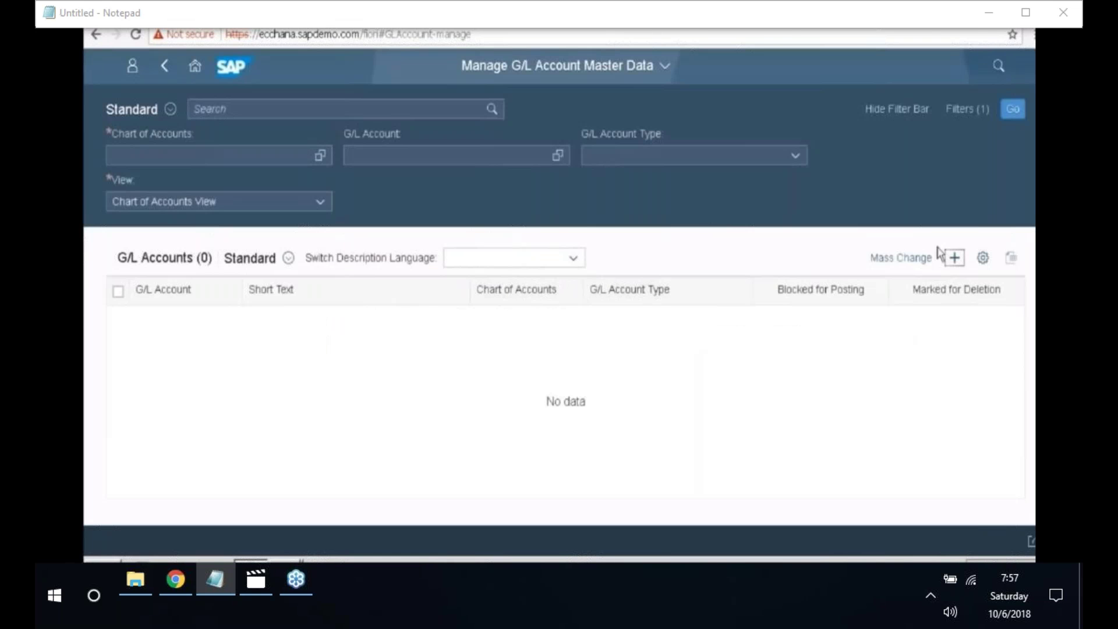
click(957, 262)
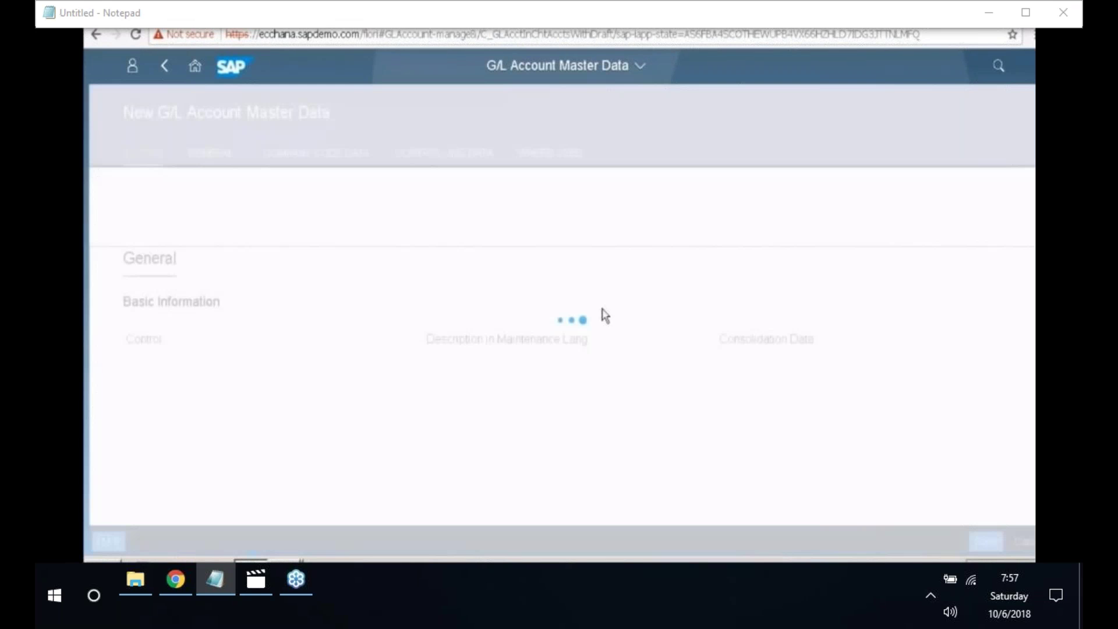
click(165, 209)
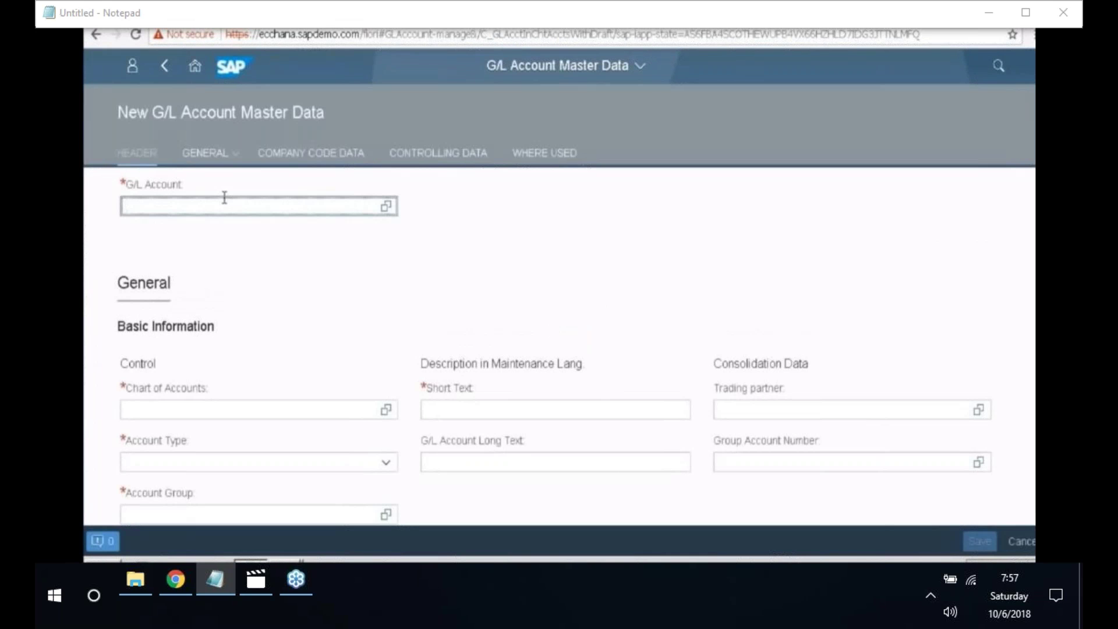
- Enter G/L account 100701 in chart of accounts 2018 as a Balance Sheet Account
text(100701)
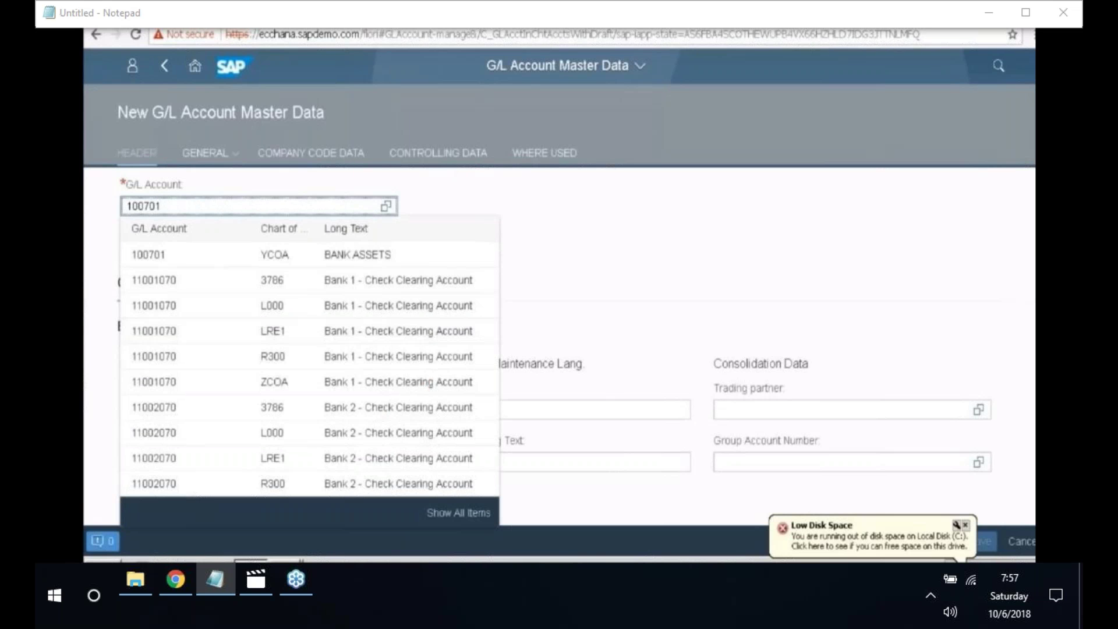
key(Return)
click(210, 153)
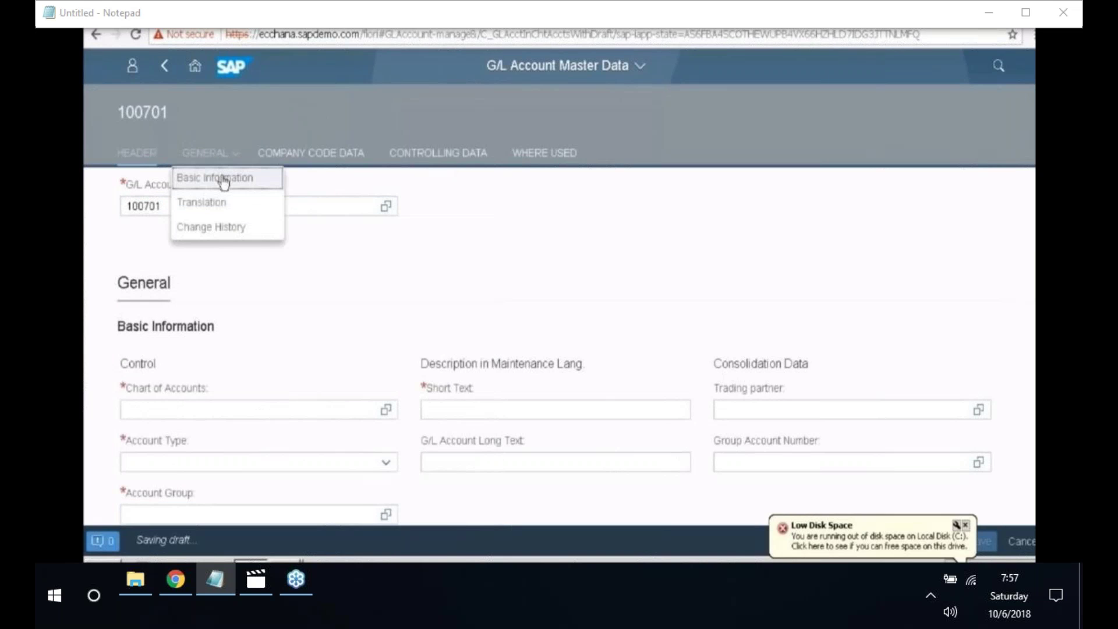
click(224, 179)
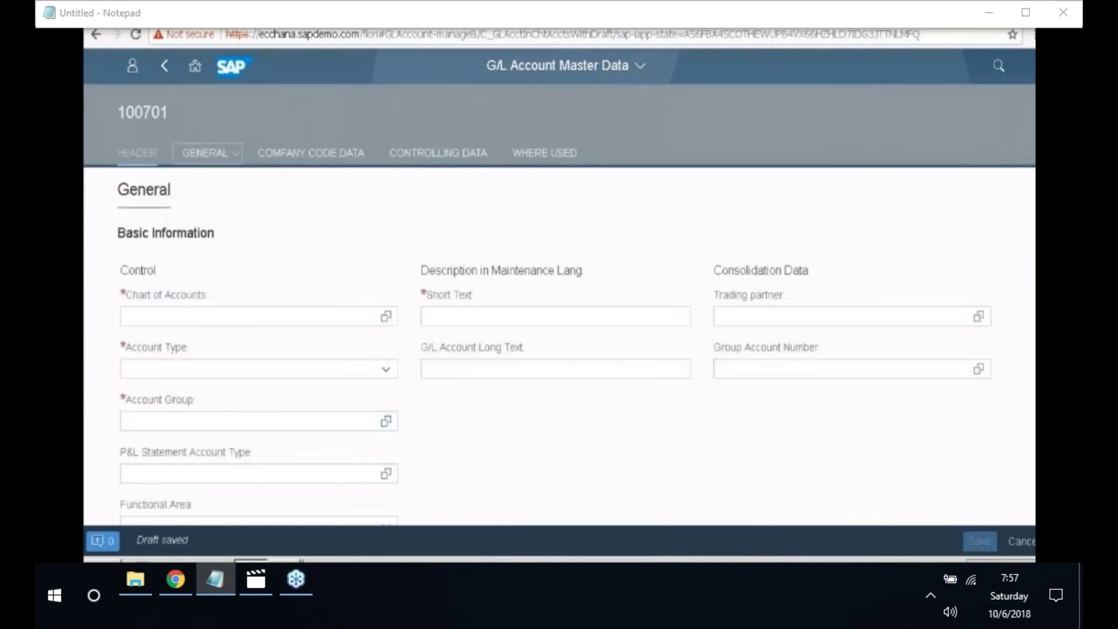
click(230, 275)
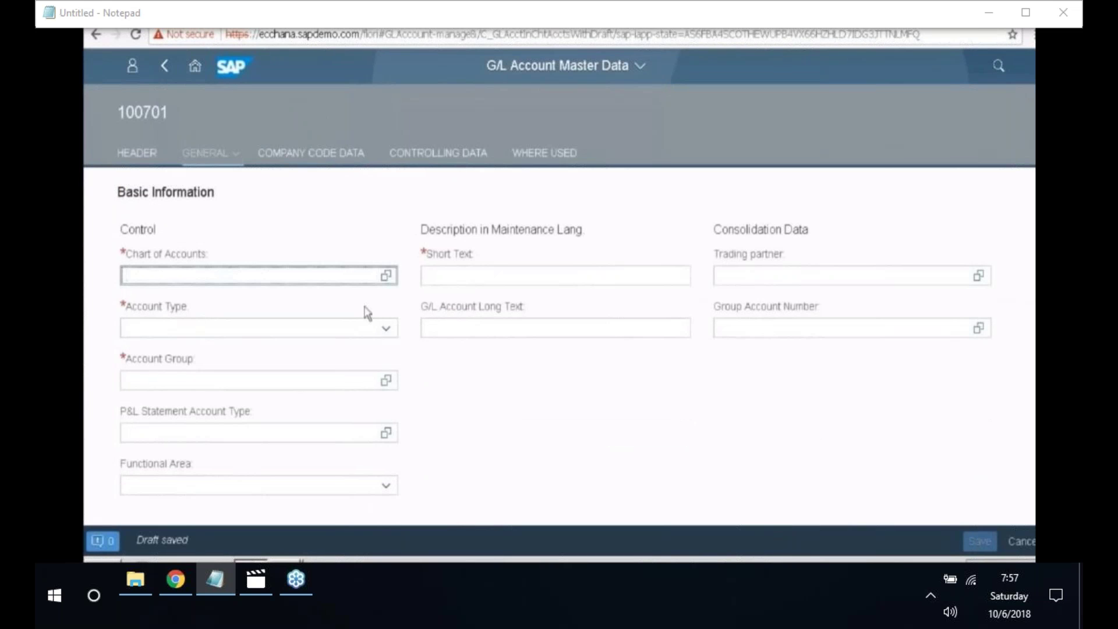
text(2018)
click(385, 328)
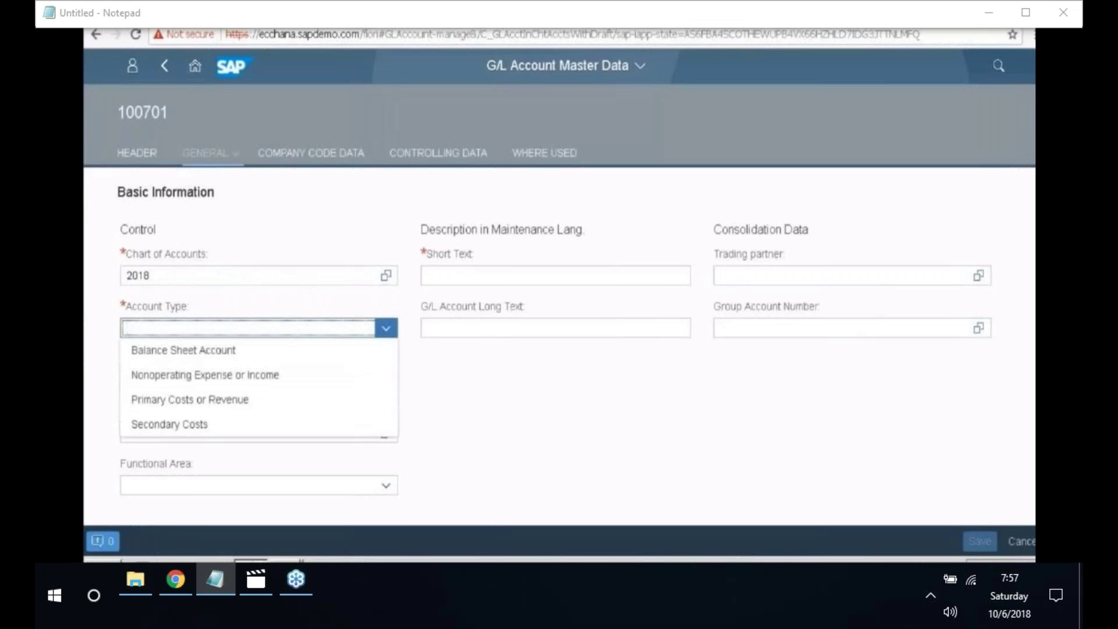
click(378, 351)
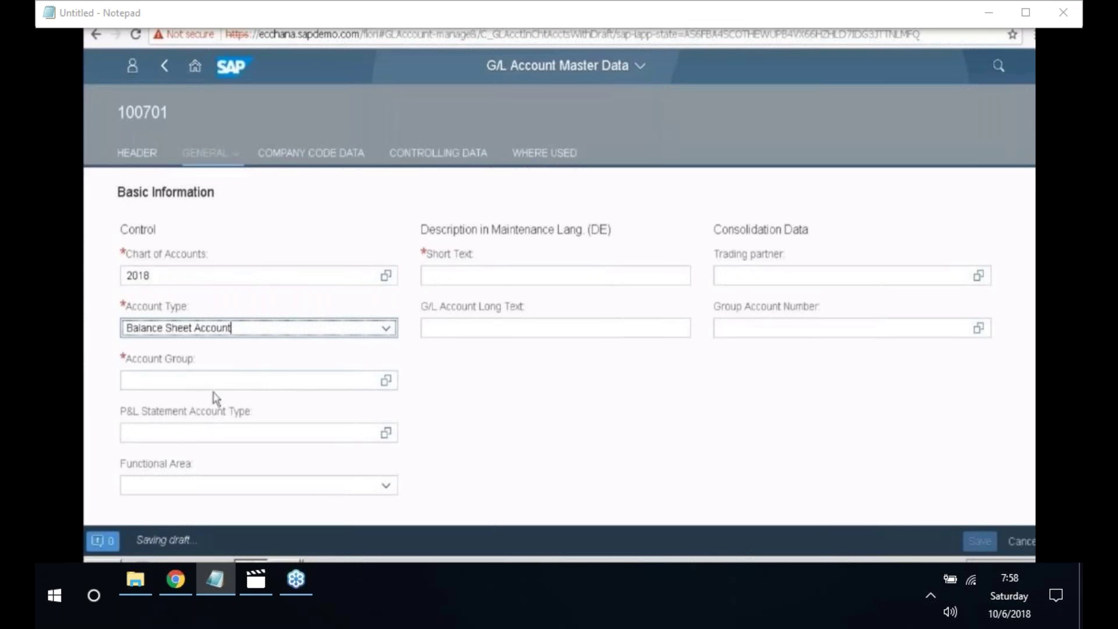
- Assign account group BSL7, short text 'Vendor payble' and long text 'vendor payble account'
click(212, 382)
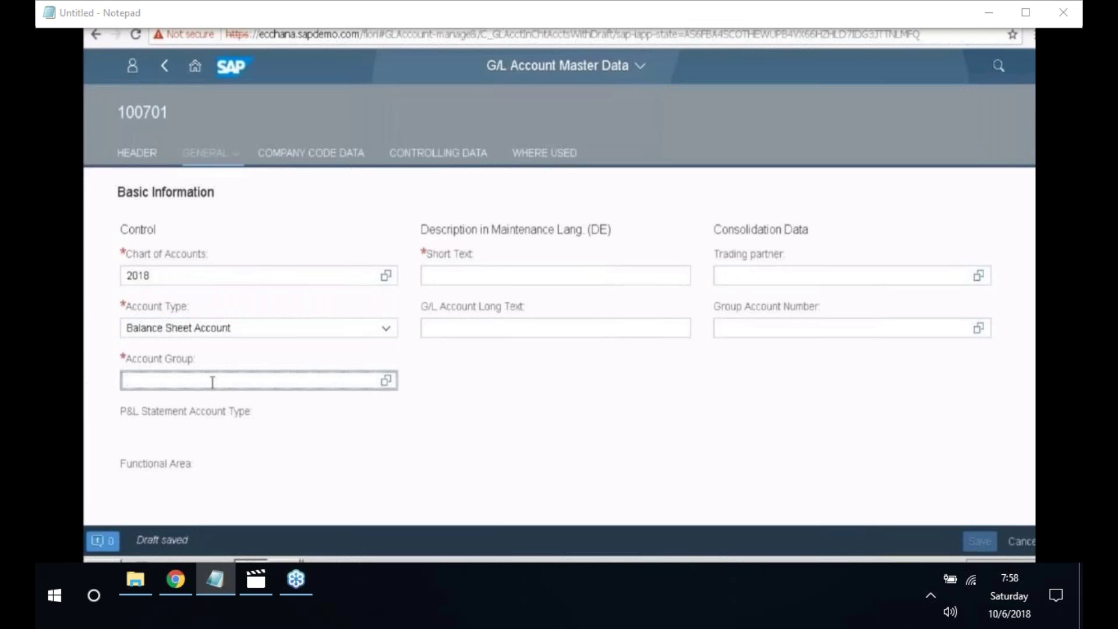
click(386, 382)
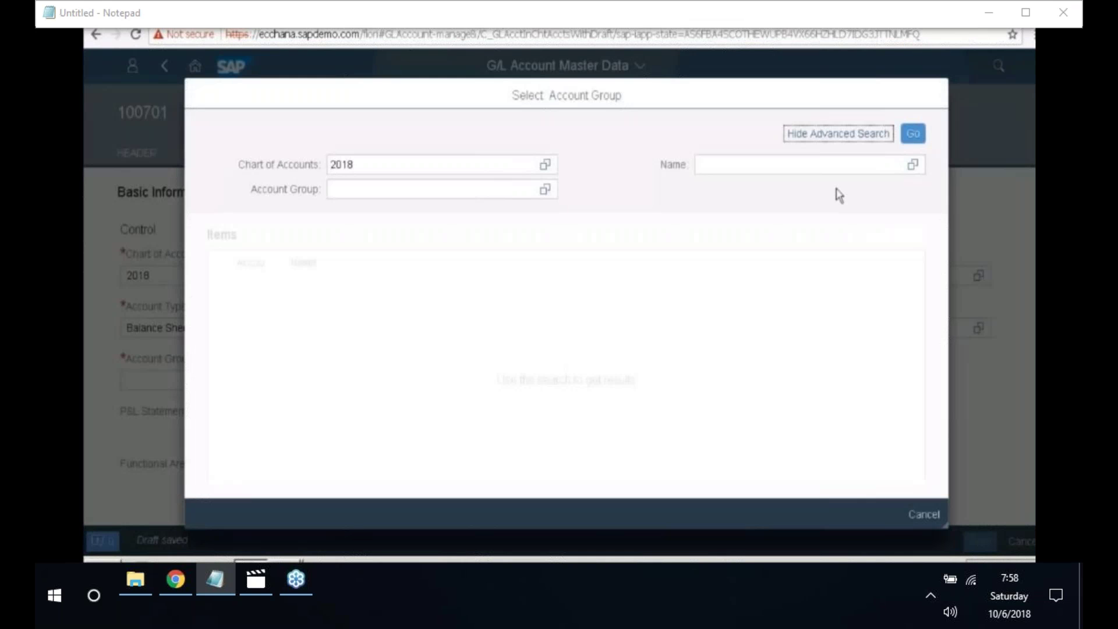
click(913, 133)
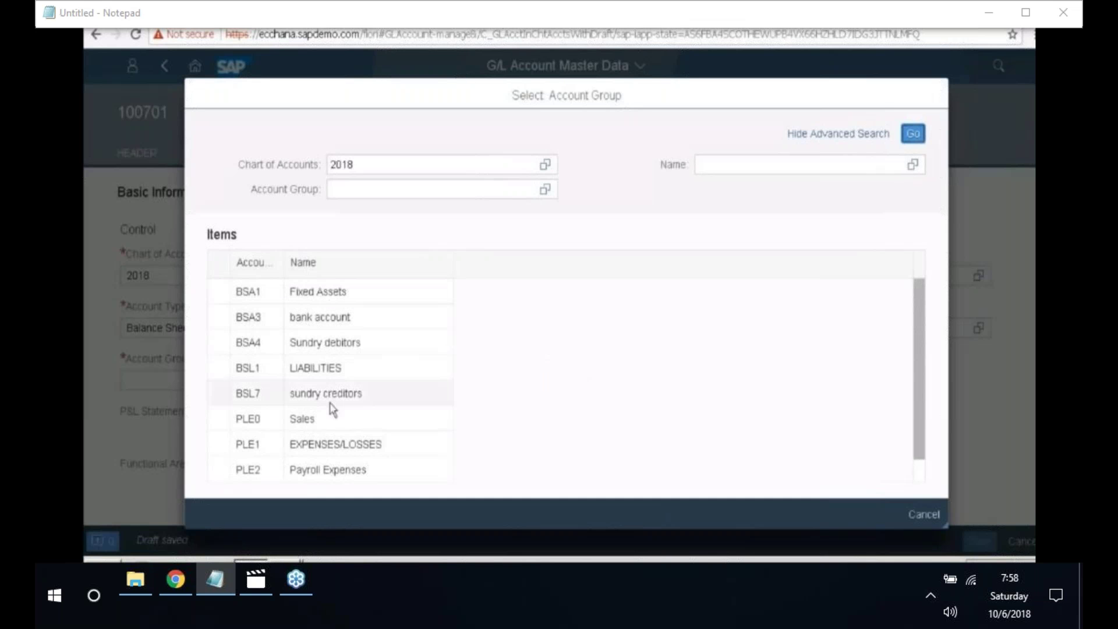
click(263, 404)
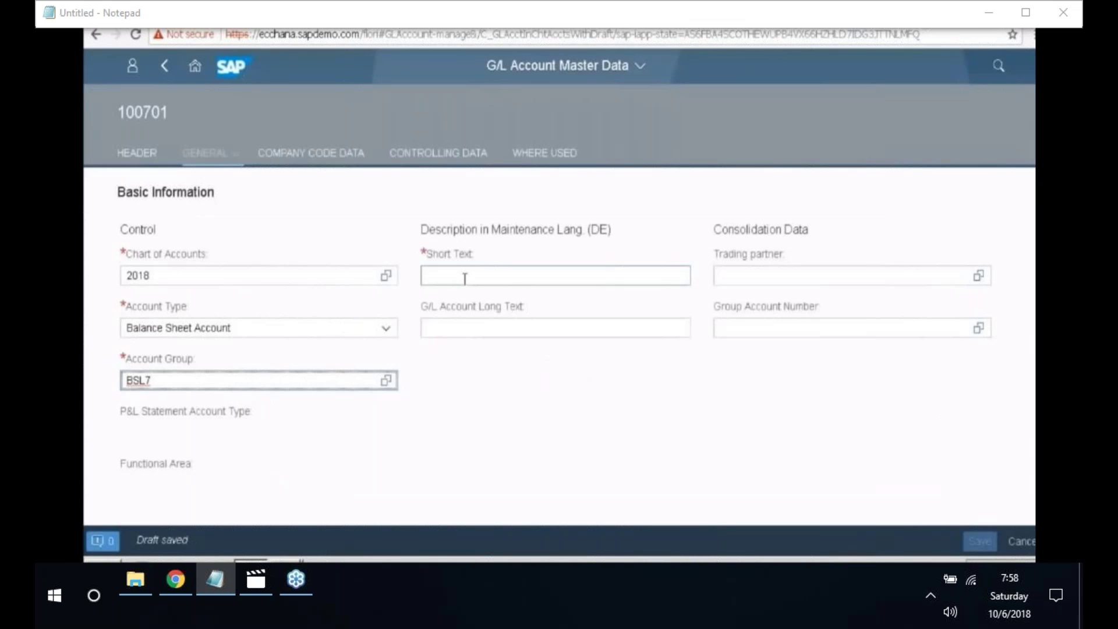
click(465, 277)
text(Vendor pay)
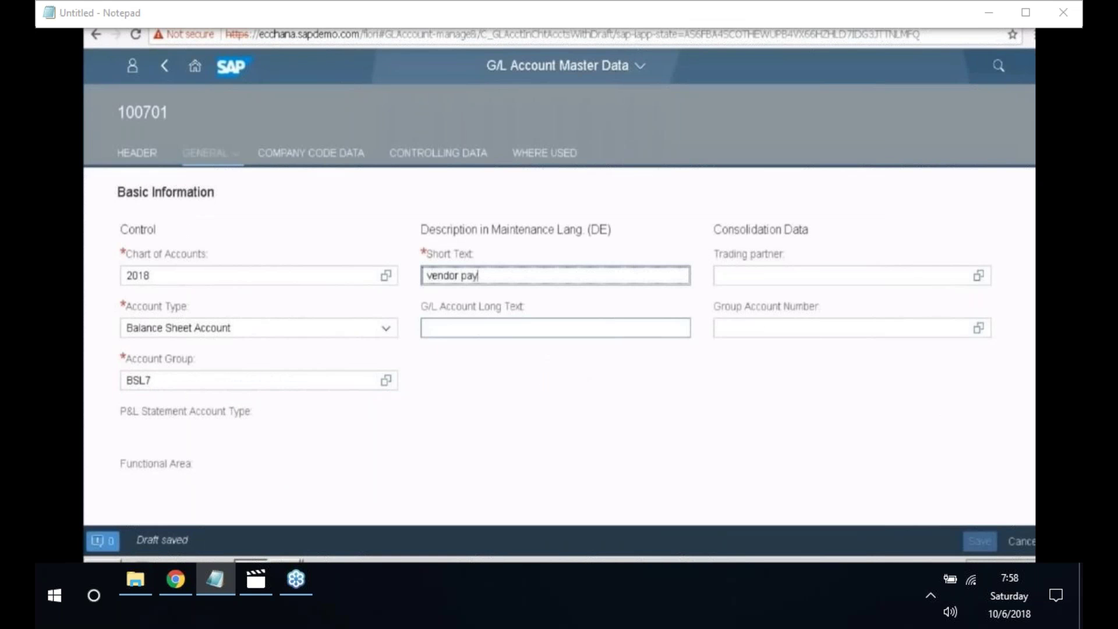
text(ble)
click(472, 329)
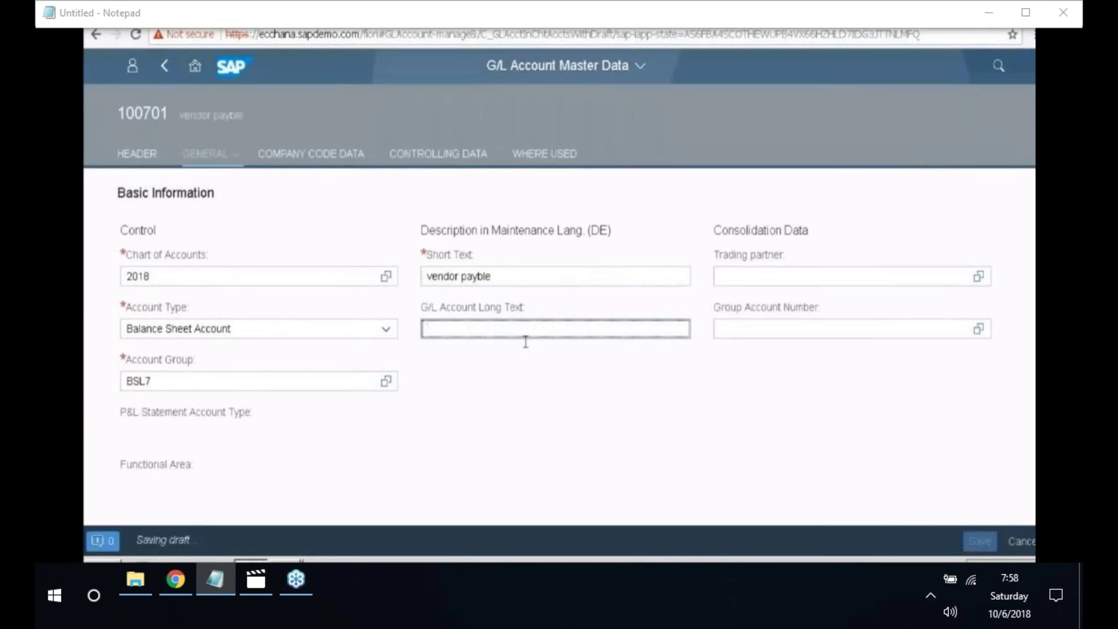
text(vendor )
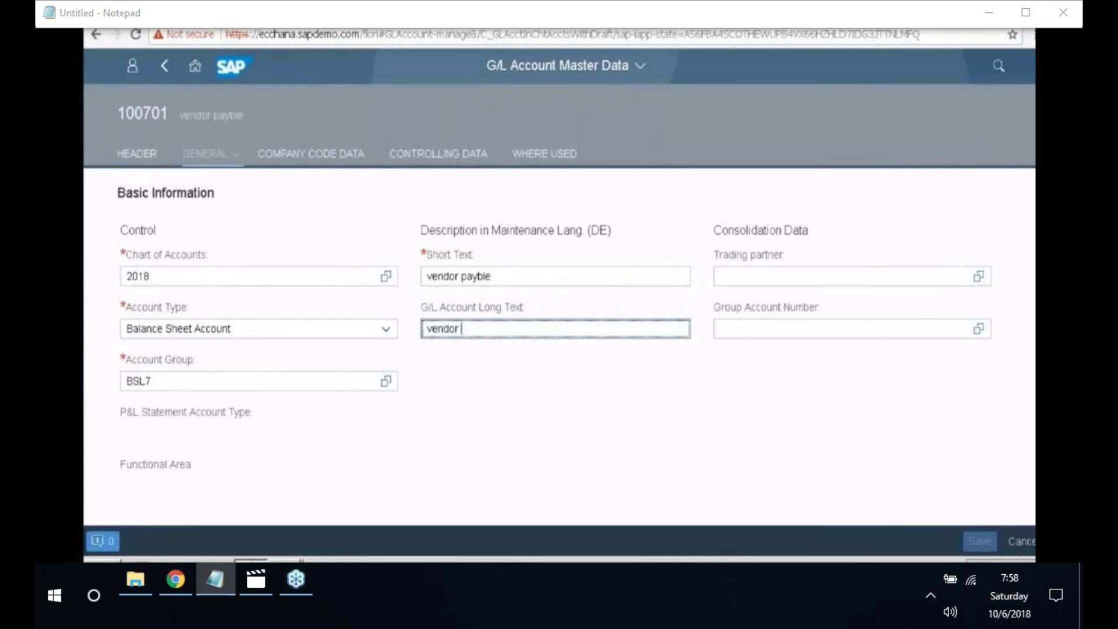
text(payble account)
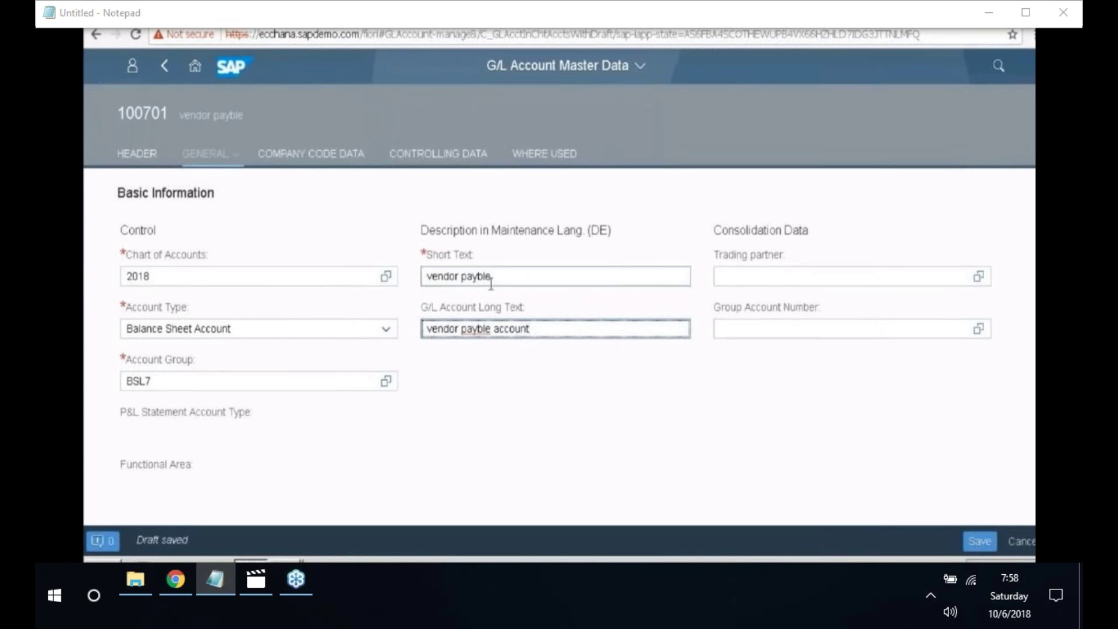
click(322, 157)
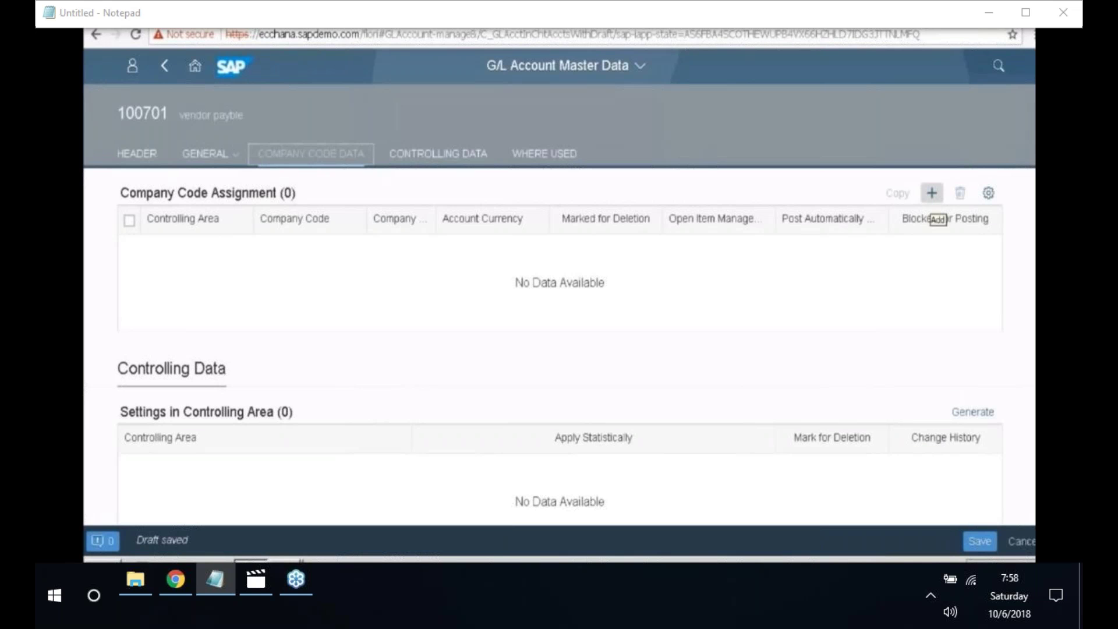
- Add a company code 2018 assignment with INR currency and Vendors reconciliation account type
click(932, 193)
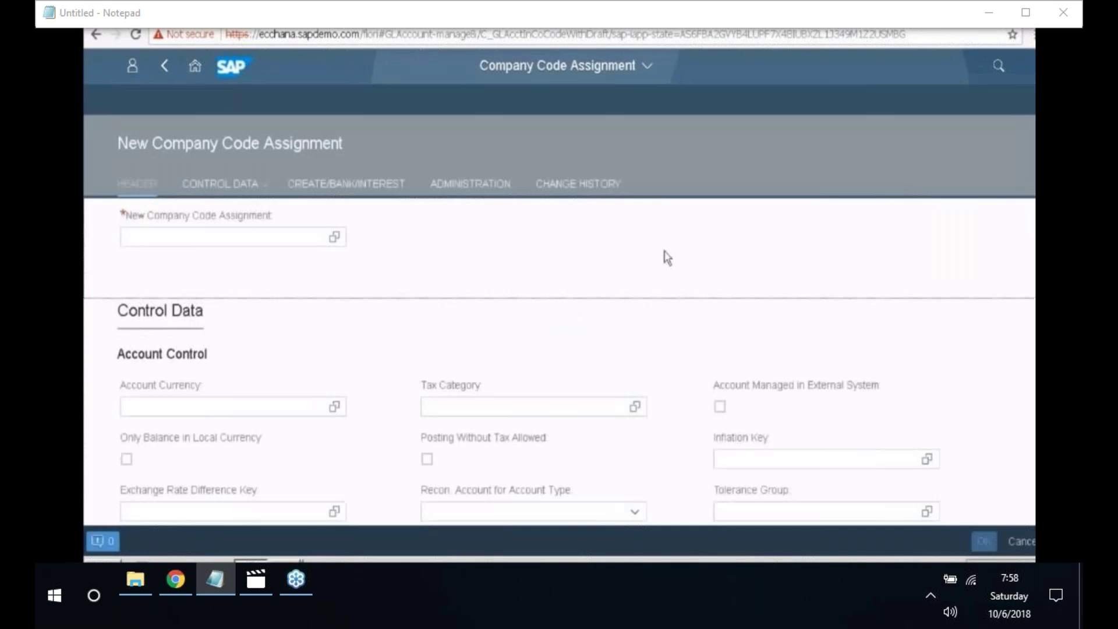
click(256, 237)
text(2018)
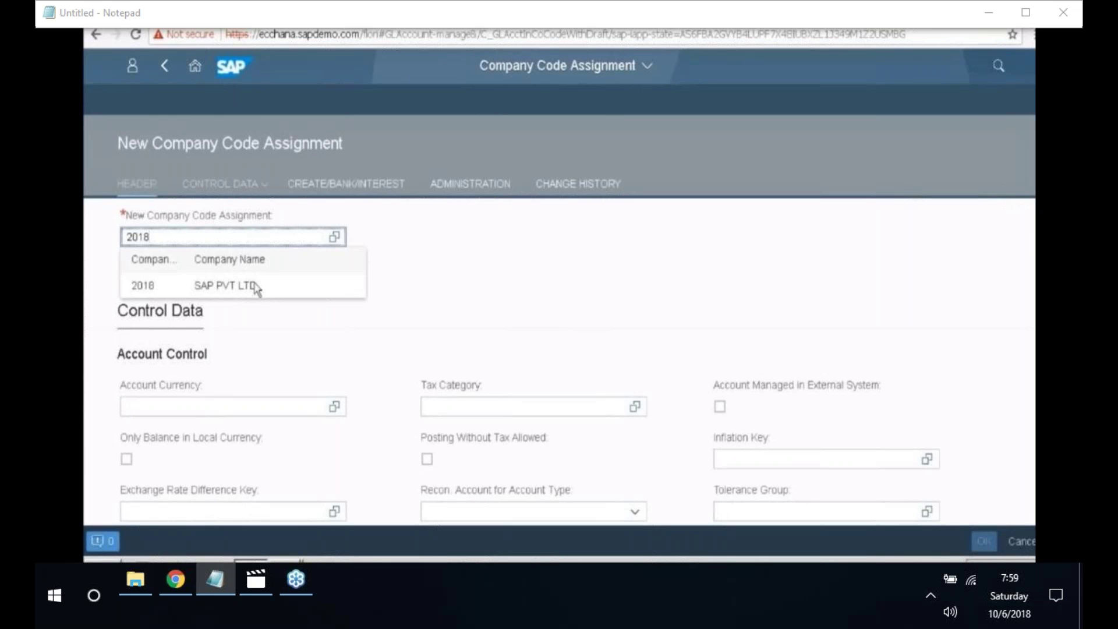
click(256, 286)
click(254, 188)
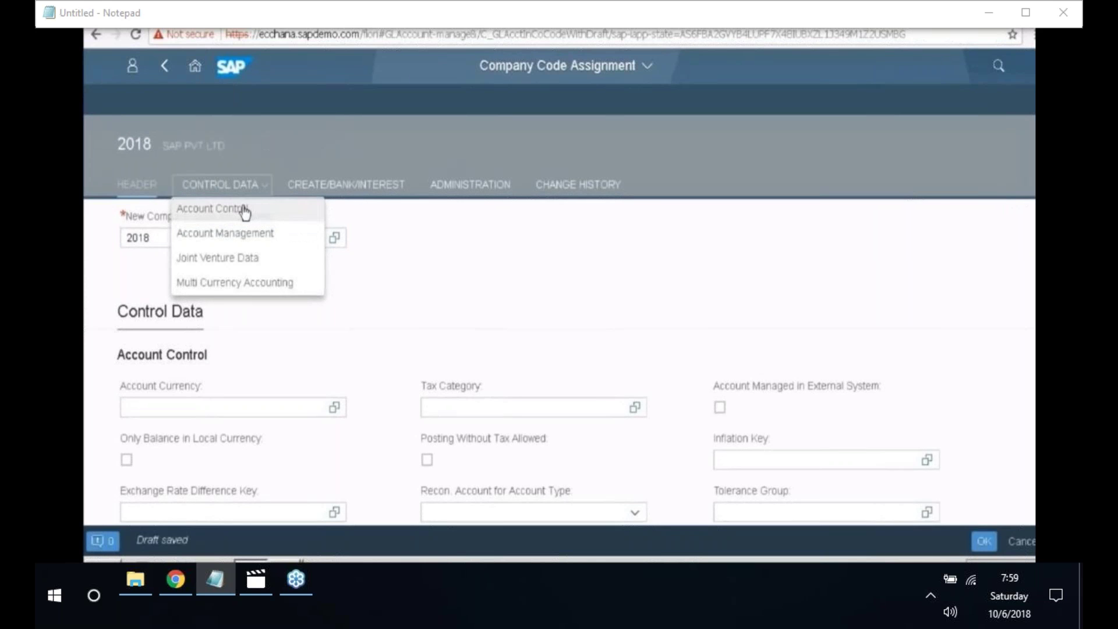
click(244, 211)
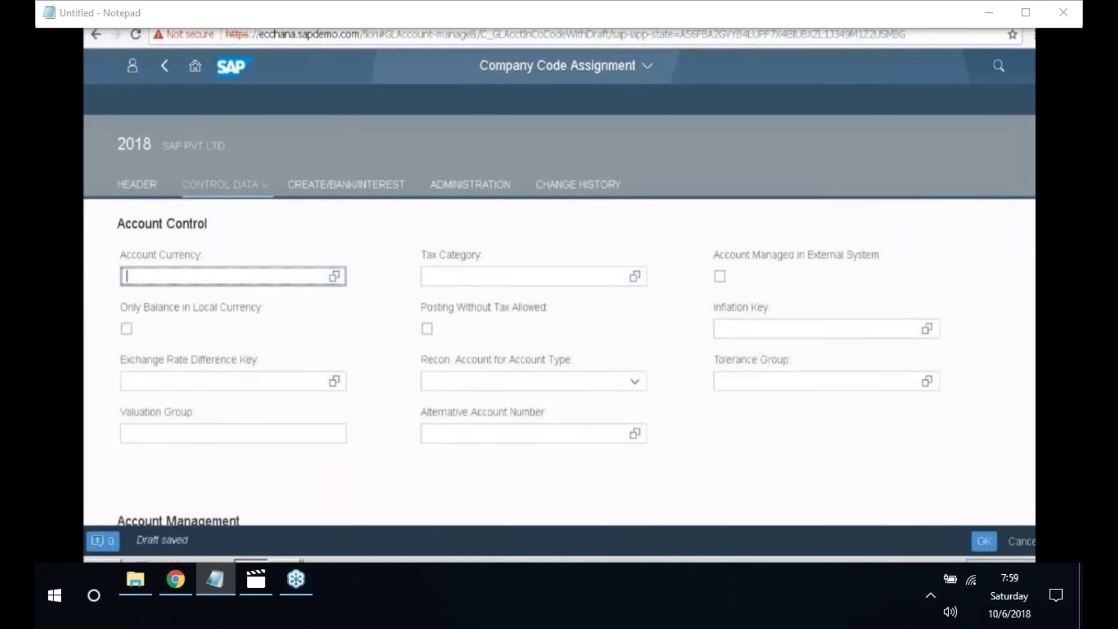
text(INR)
click(638, 389)
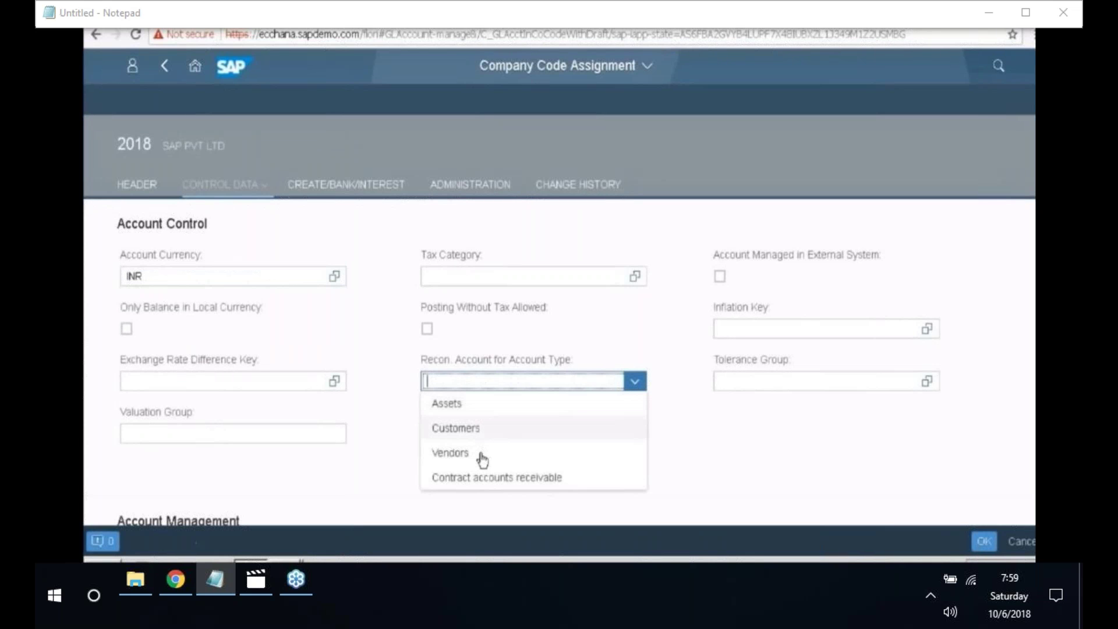
click(460, 453)
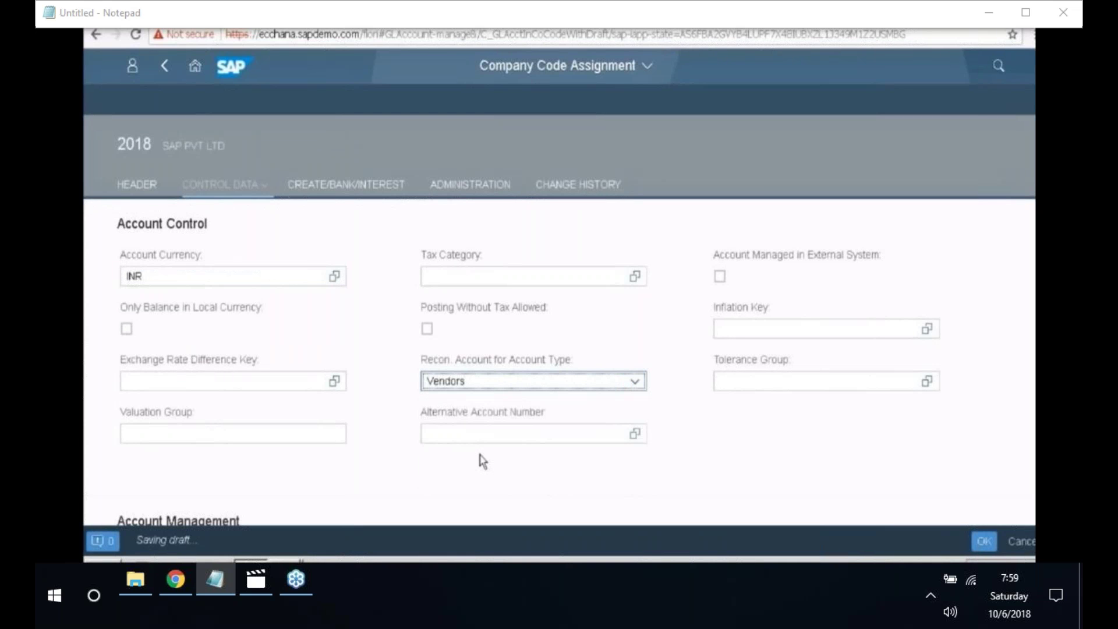
- Set the account management sort key to 012 (Vendor number)
click(257, 187)
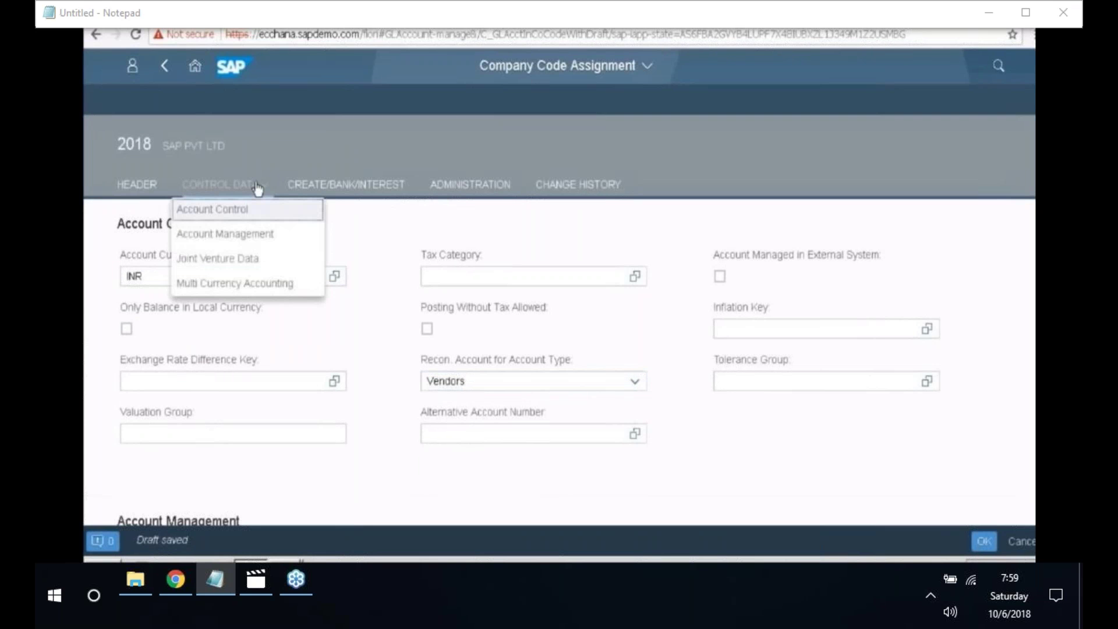
click(256, 235)
click(225, 329)
text(012)
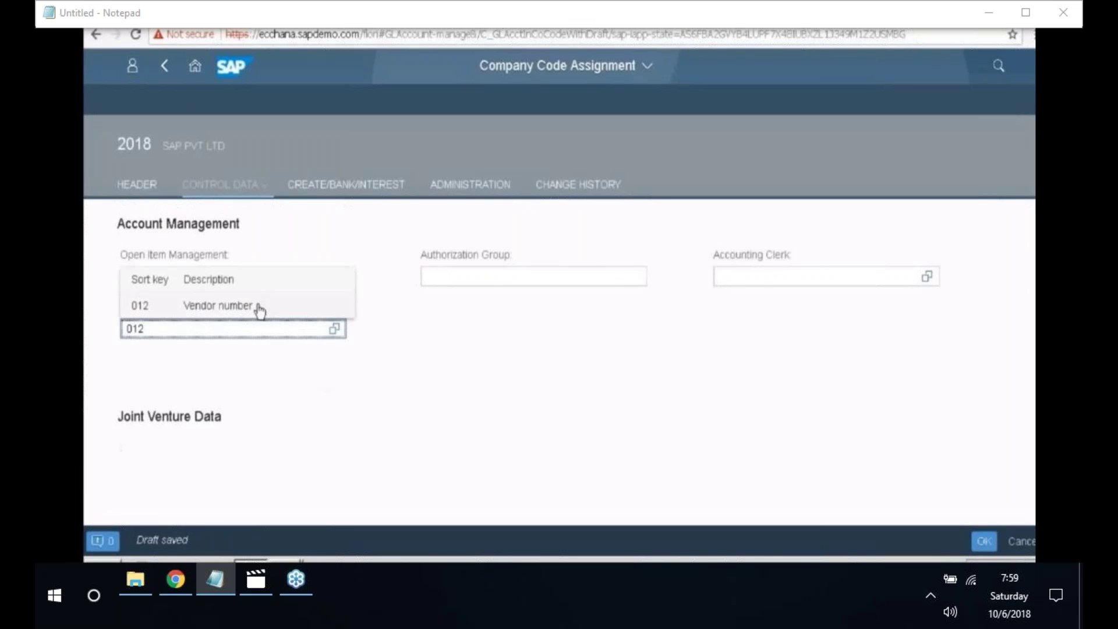
click(258, 307)
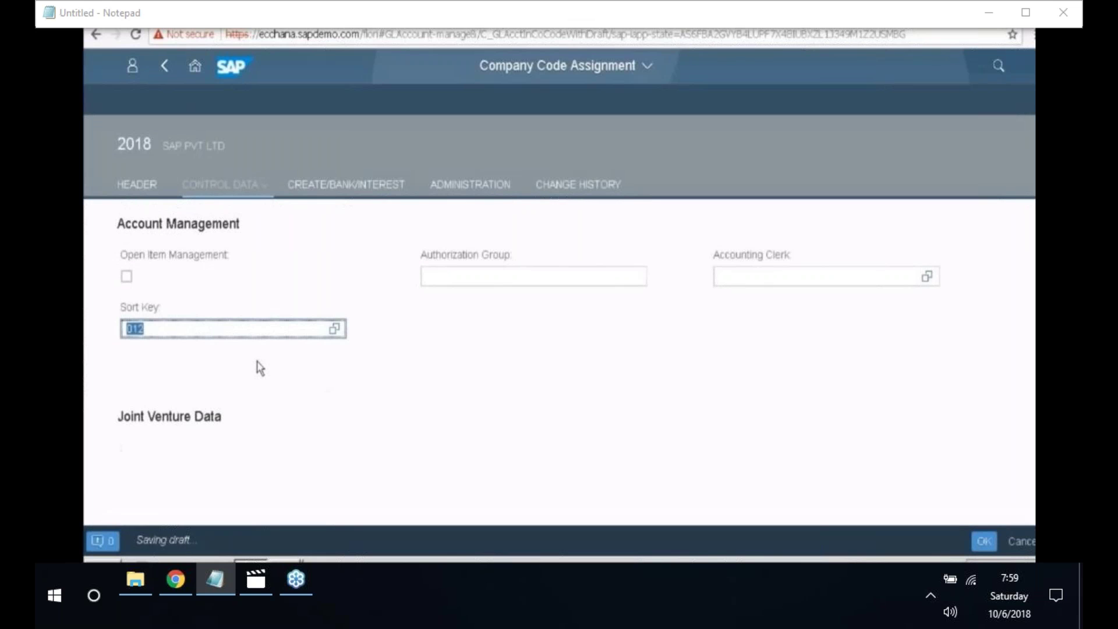
click(352, 197)
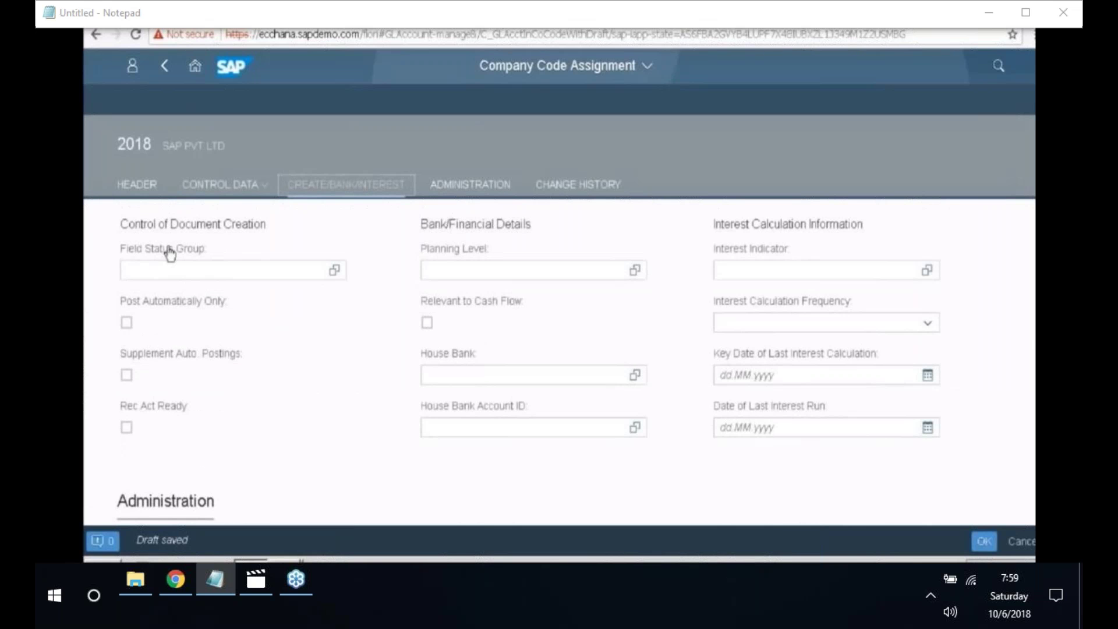
- Choose field status group G067 (Reconciliation accounts) and confirm the company code 2018 assignment
click(170, 255)
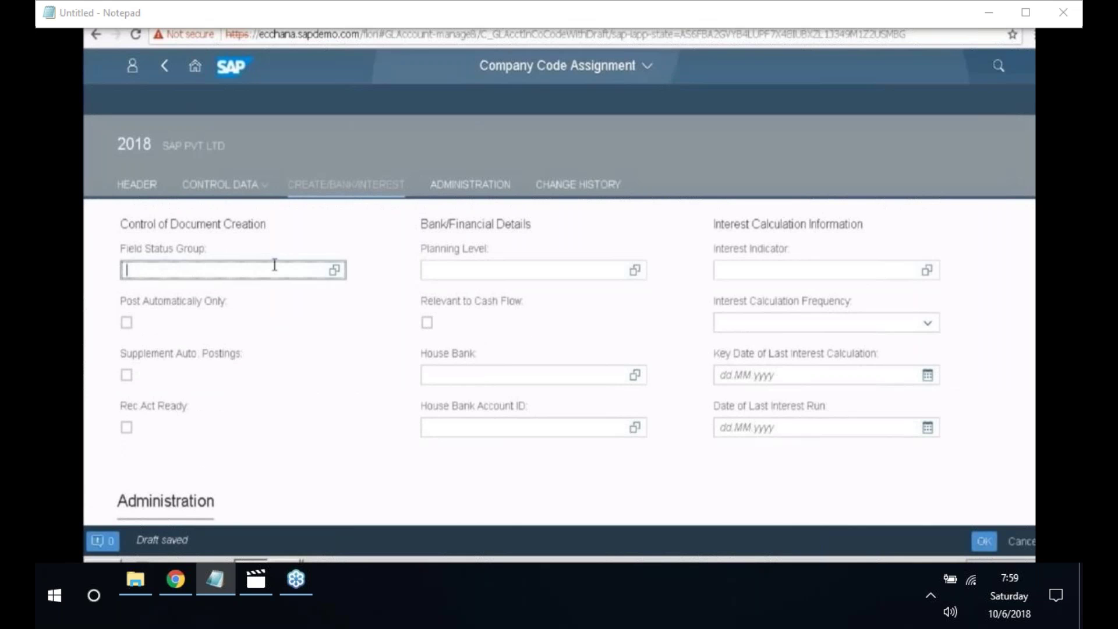
click(334, 270)
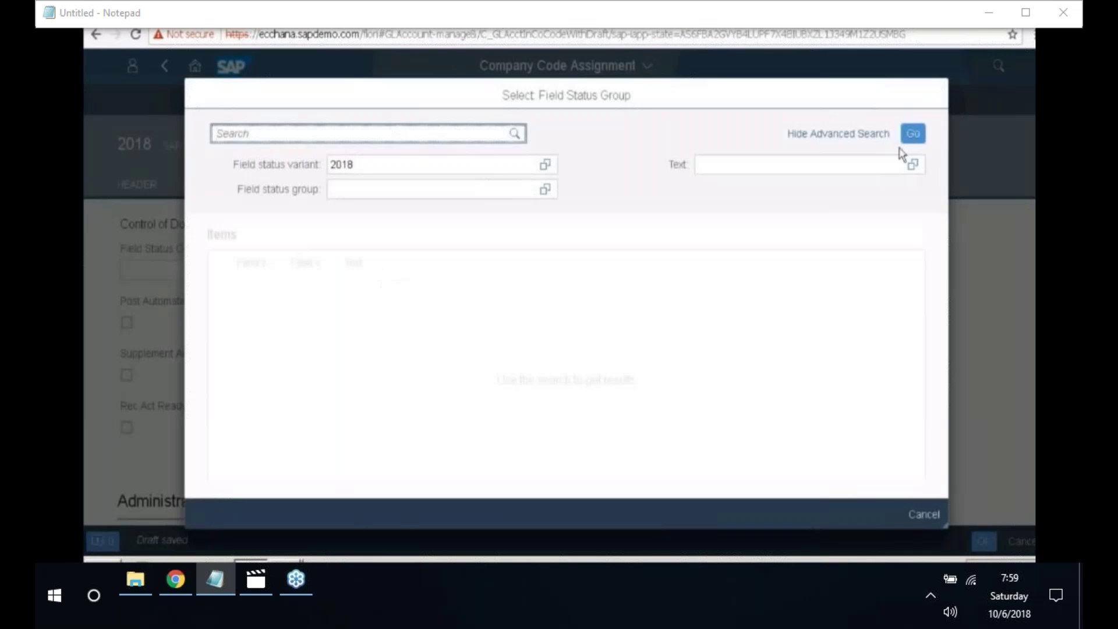
click(913, 134)
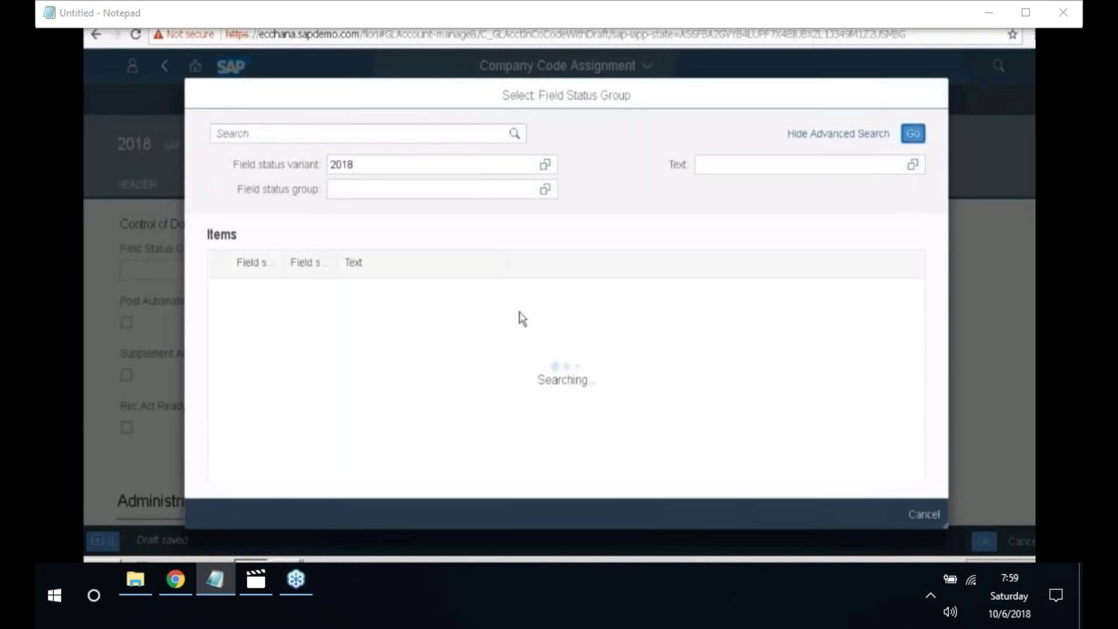
scroll(426, 318, down, 5)
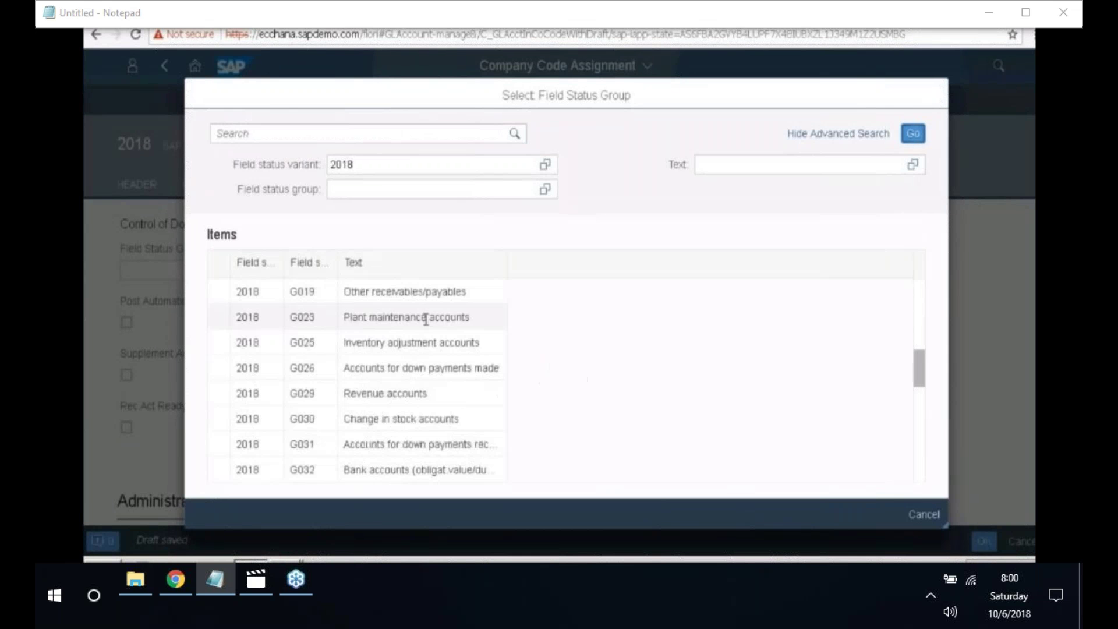
scroll(425, 319, down, 10)
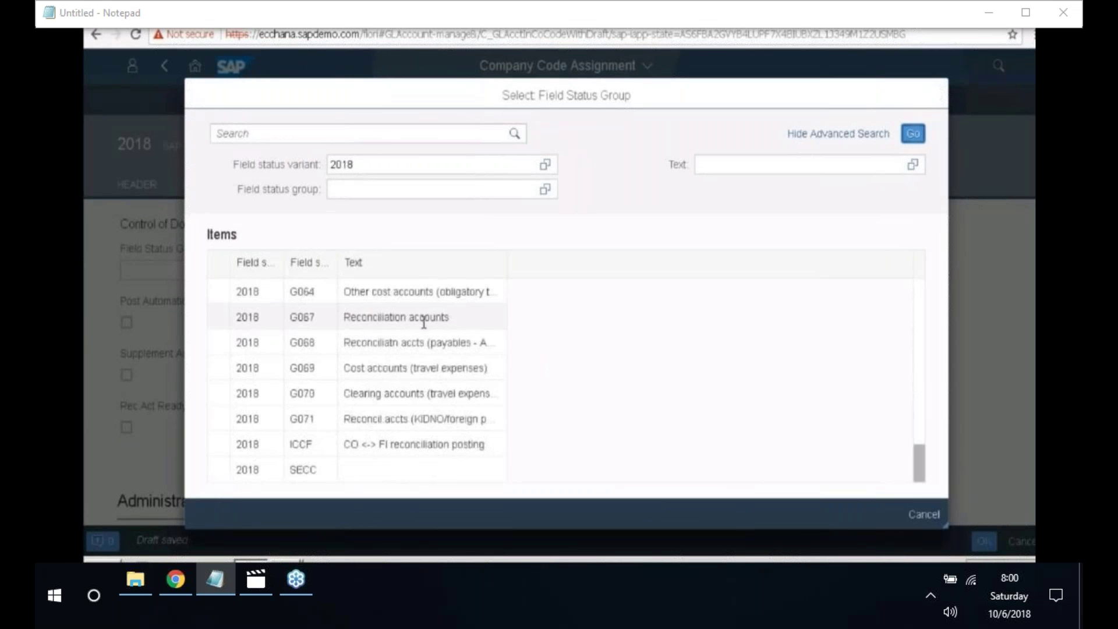
click(313, 319)
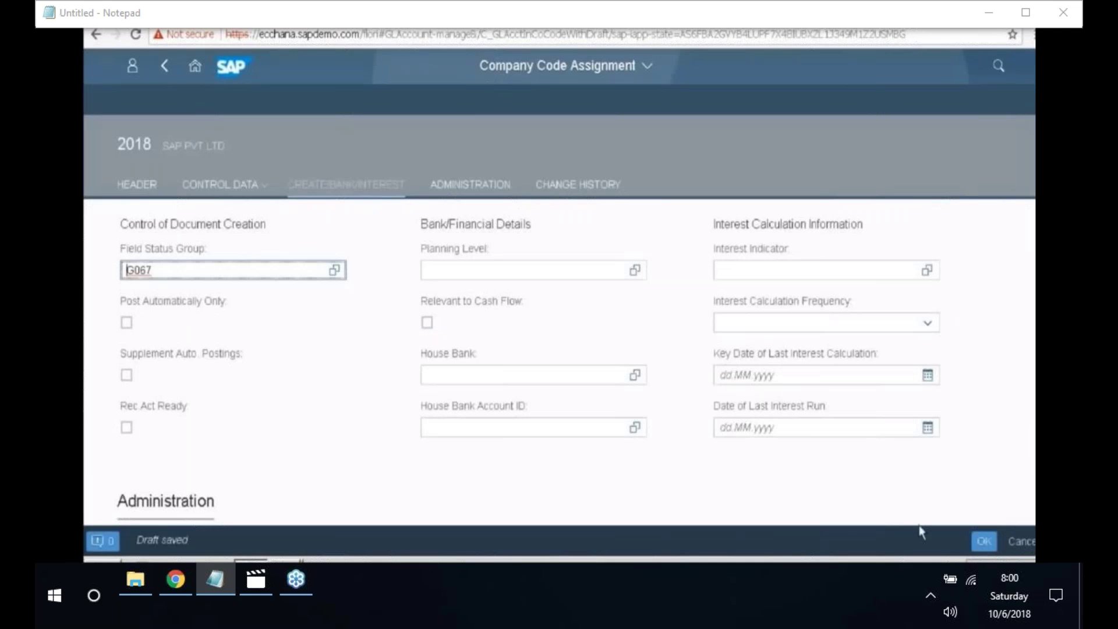
click(985, 543)
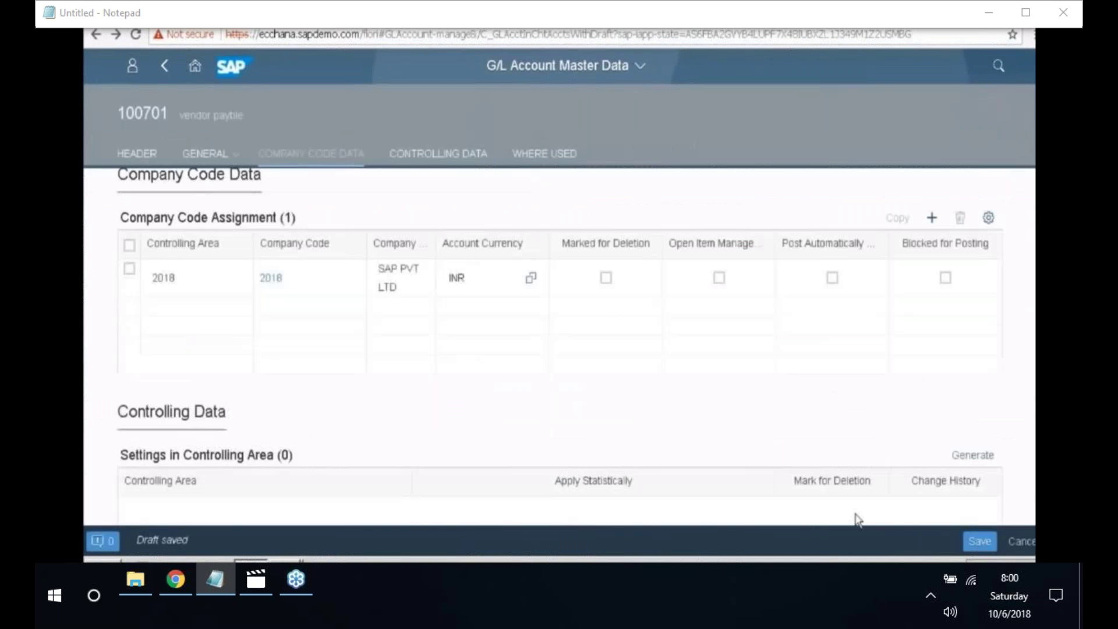
- Save G/L account 100701 and leave its edit page for the account list
click(979, 542)
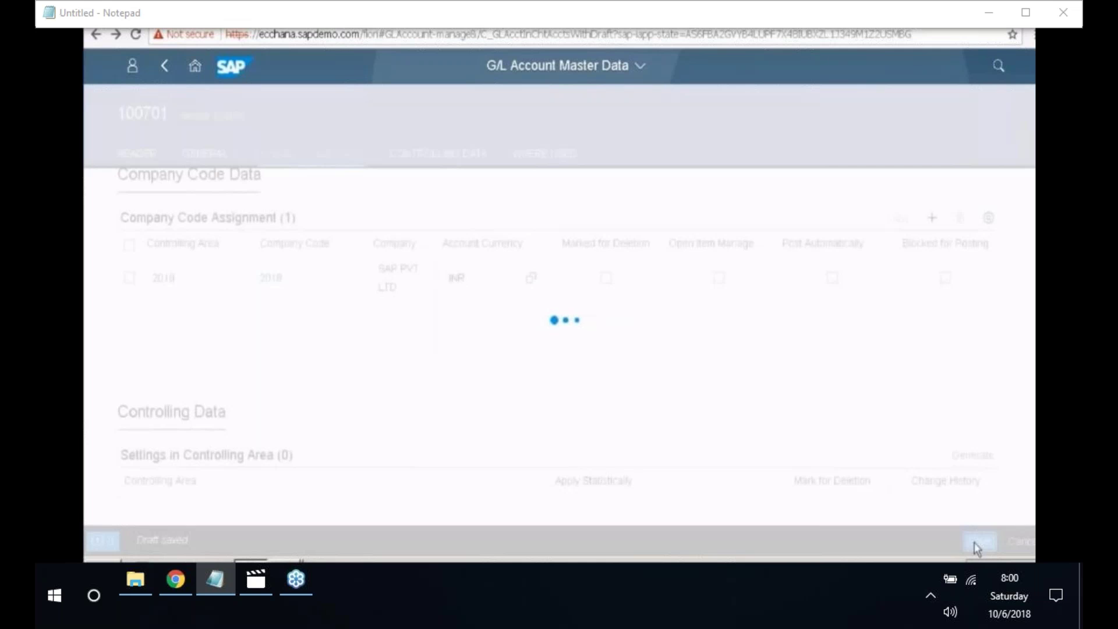
drag(137, 540, 219, 561)
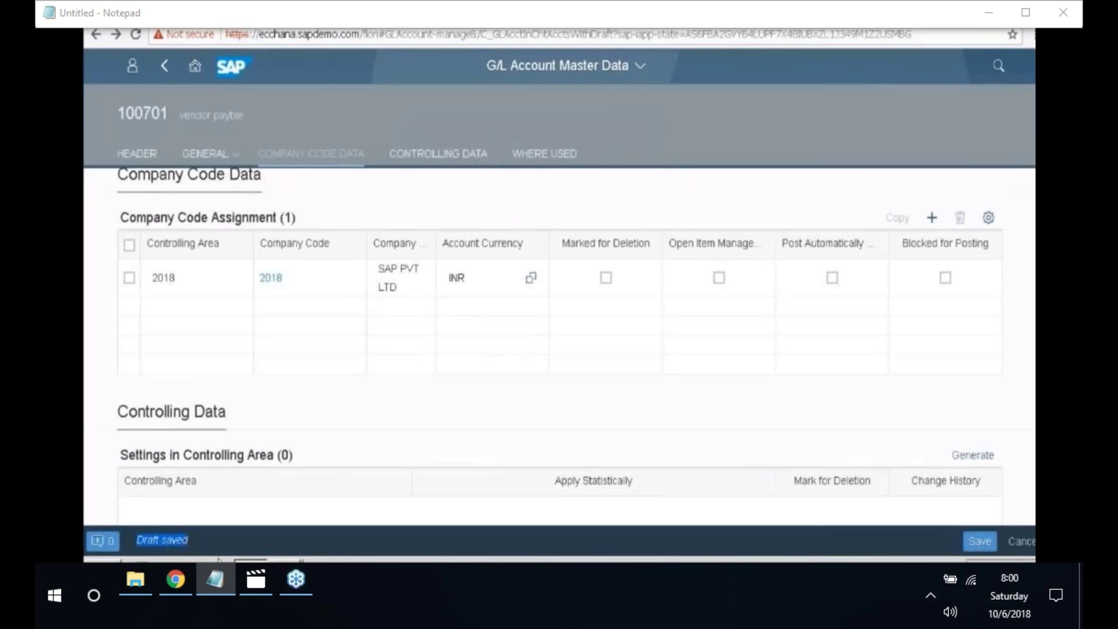
key(ctrl+a)
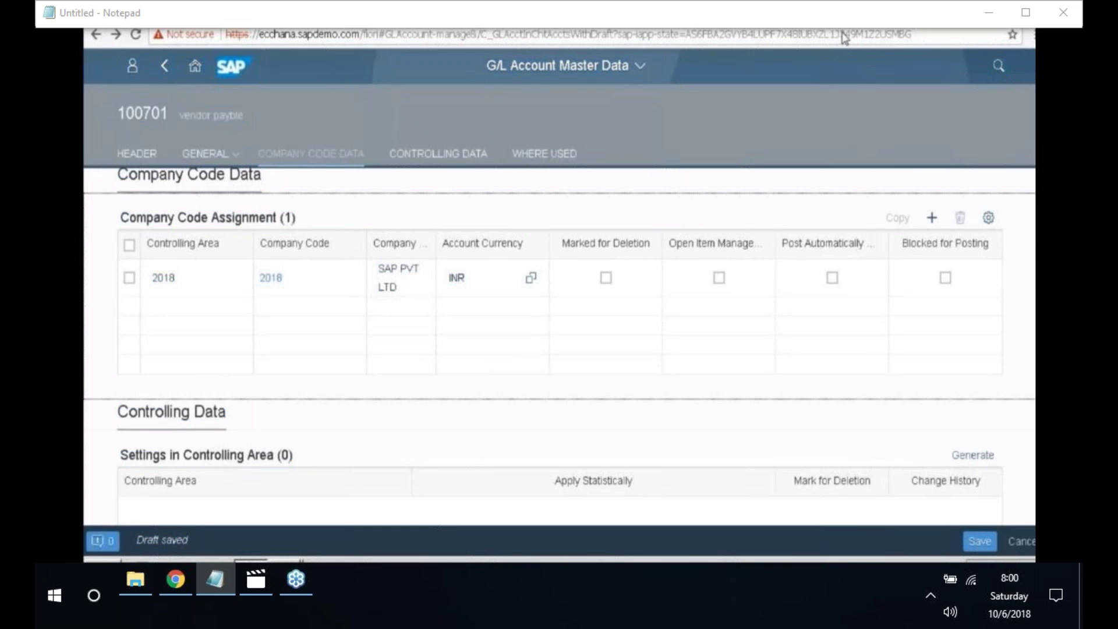
scroll(475, 474, up, 1)
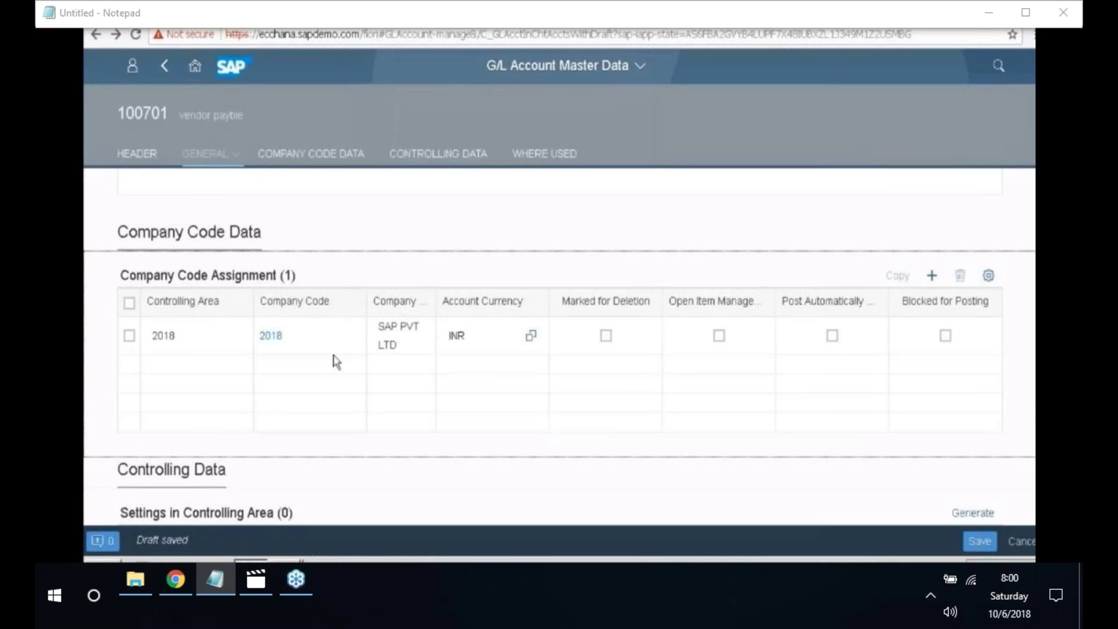
click(165, 67)
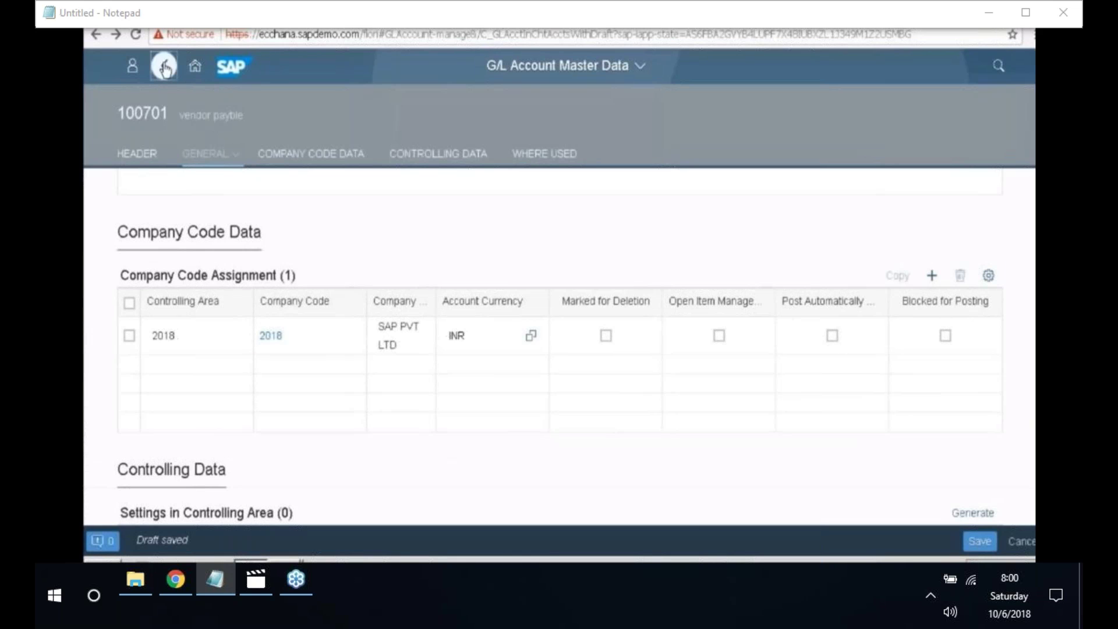
click(636, 338)
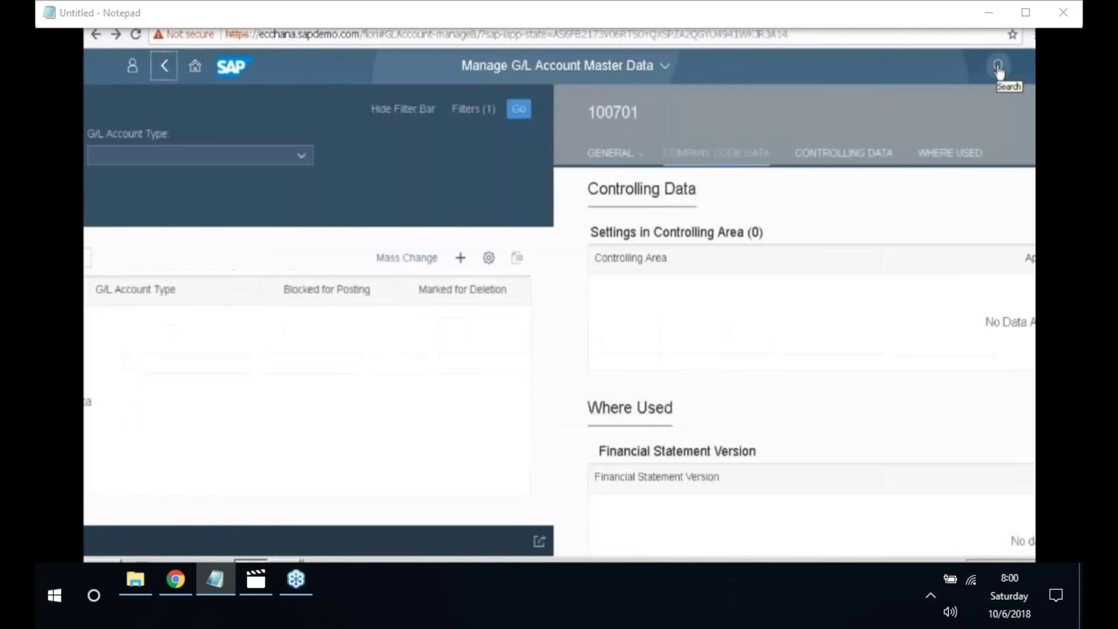
- Search for and launch Maintain Business Partner, starting a new organization
click(998, 67)
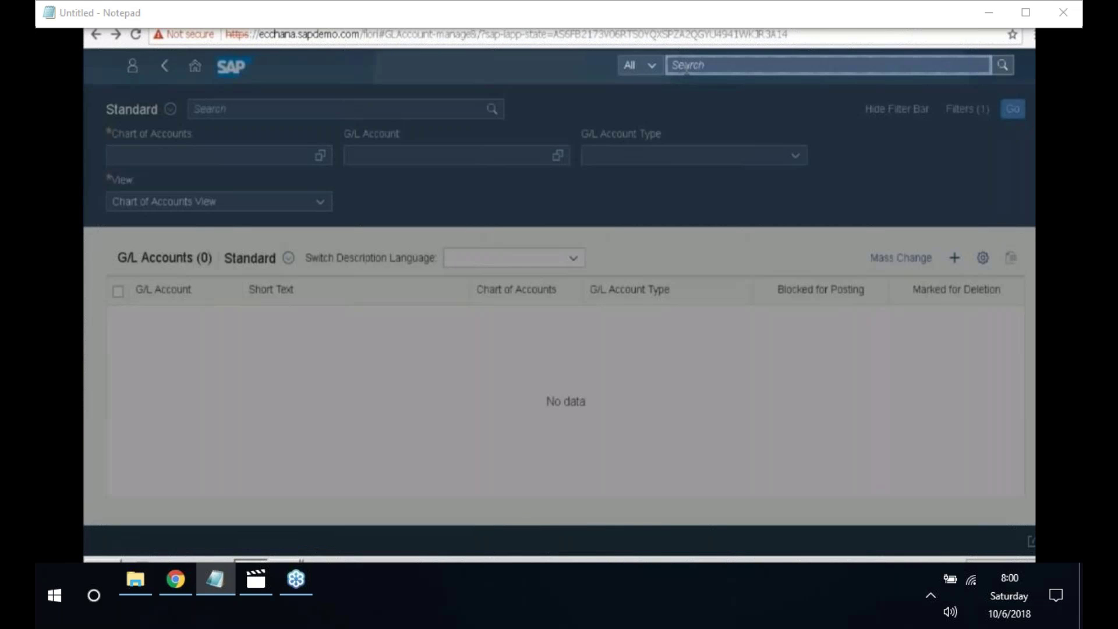
text(M)
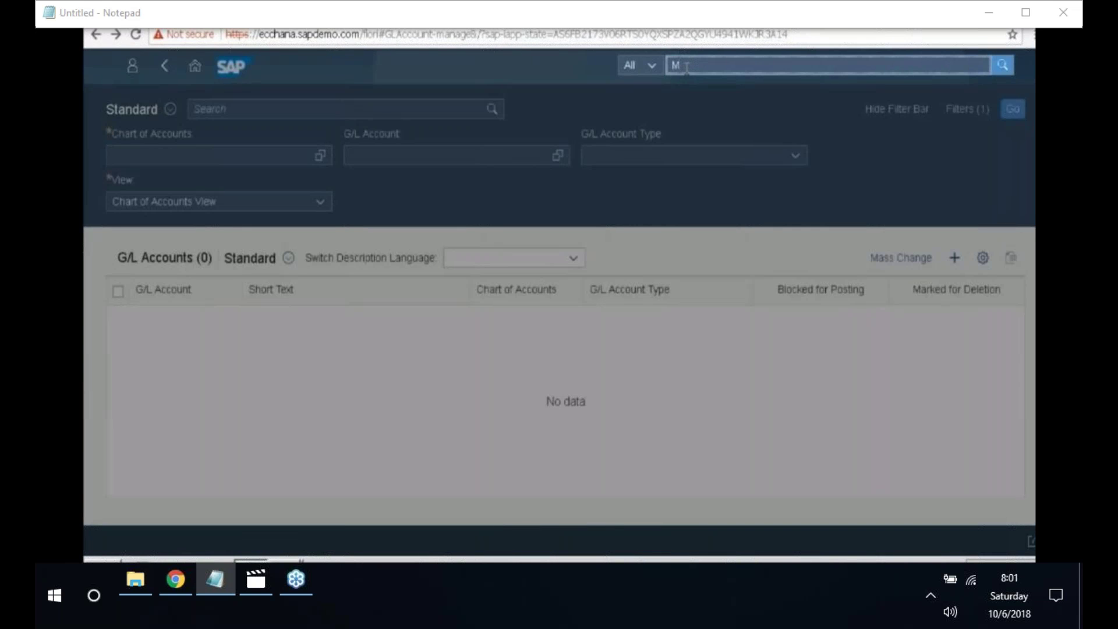
text(aintain)
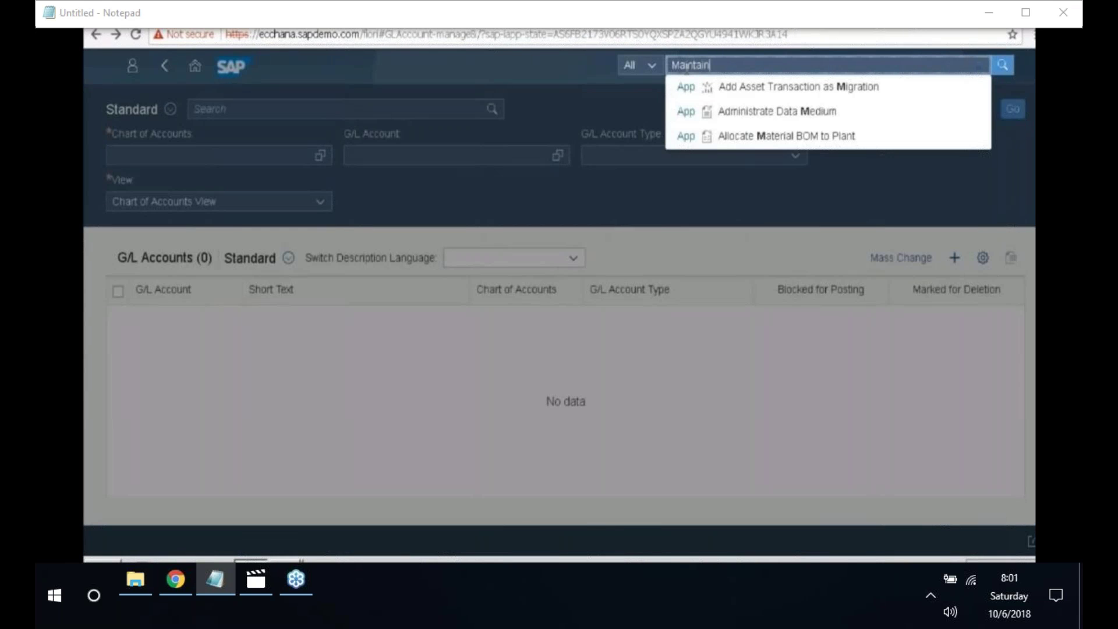
text( business partner)
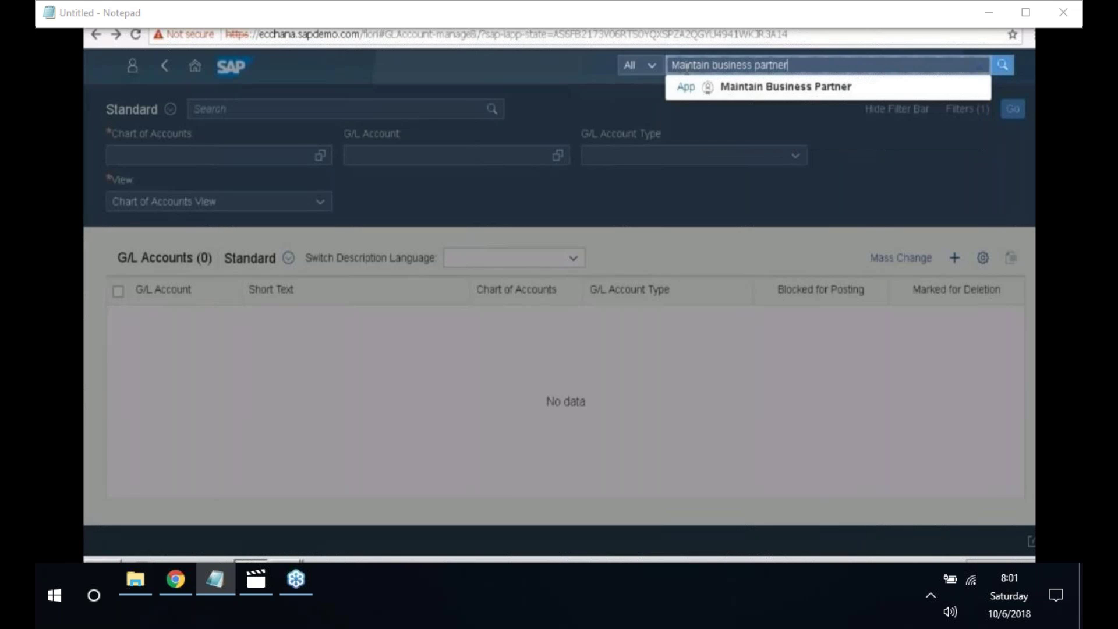
click(728, 86)
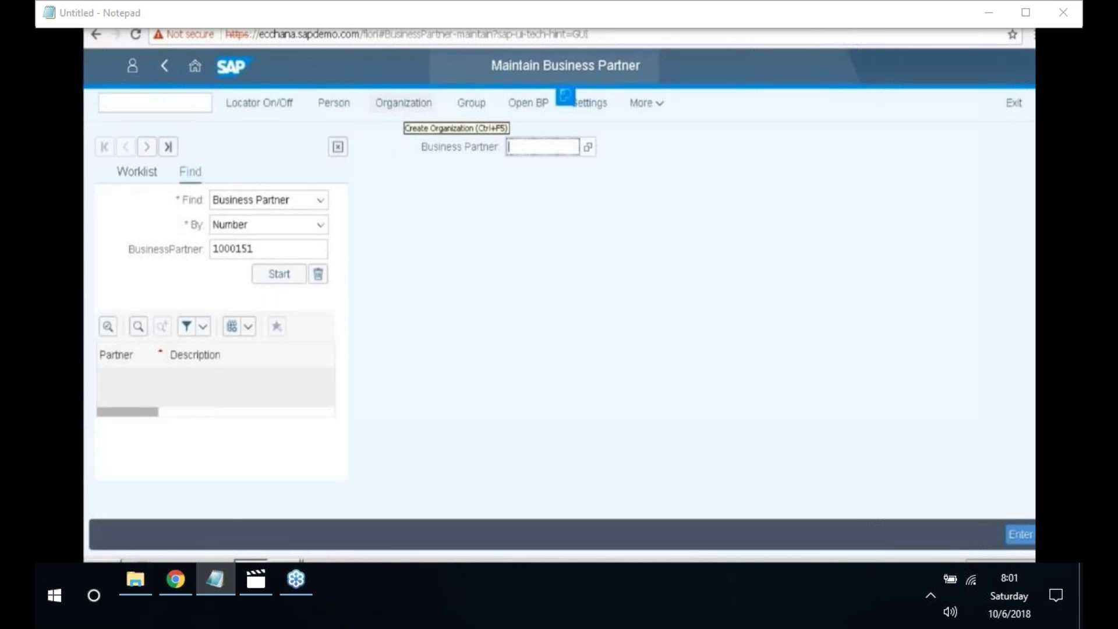
click(403, 103)
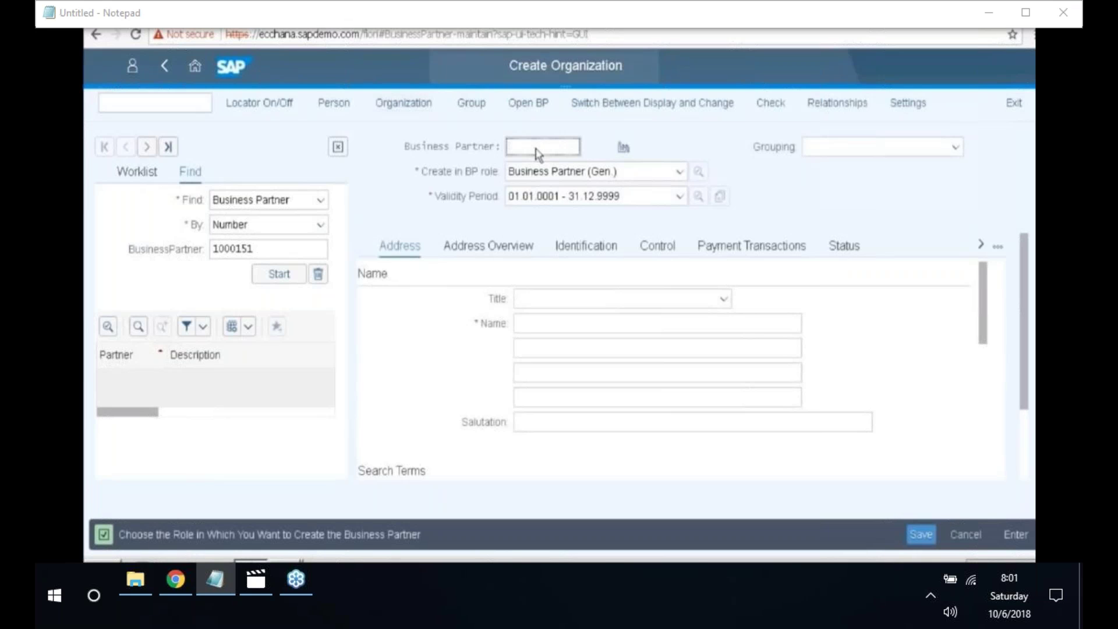
- Set BP role Supplier (Fin.Accounting) and grouping Internal Numbering for standard use
click(680, 173)
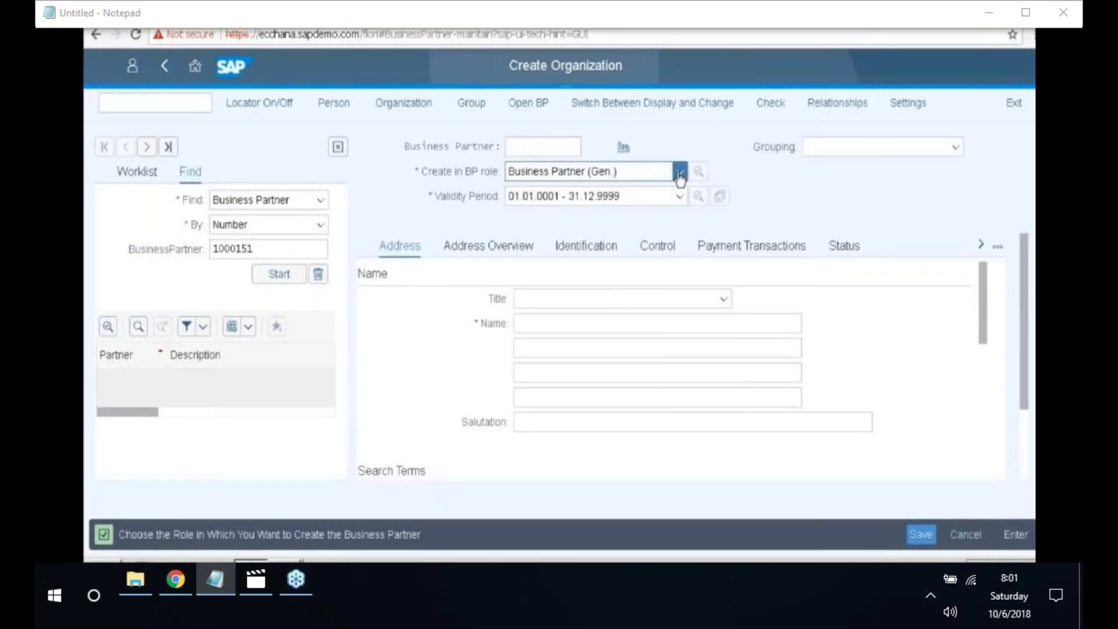
scroll(597, 334, down, 4)
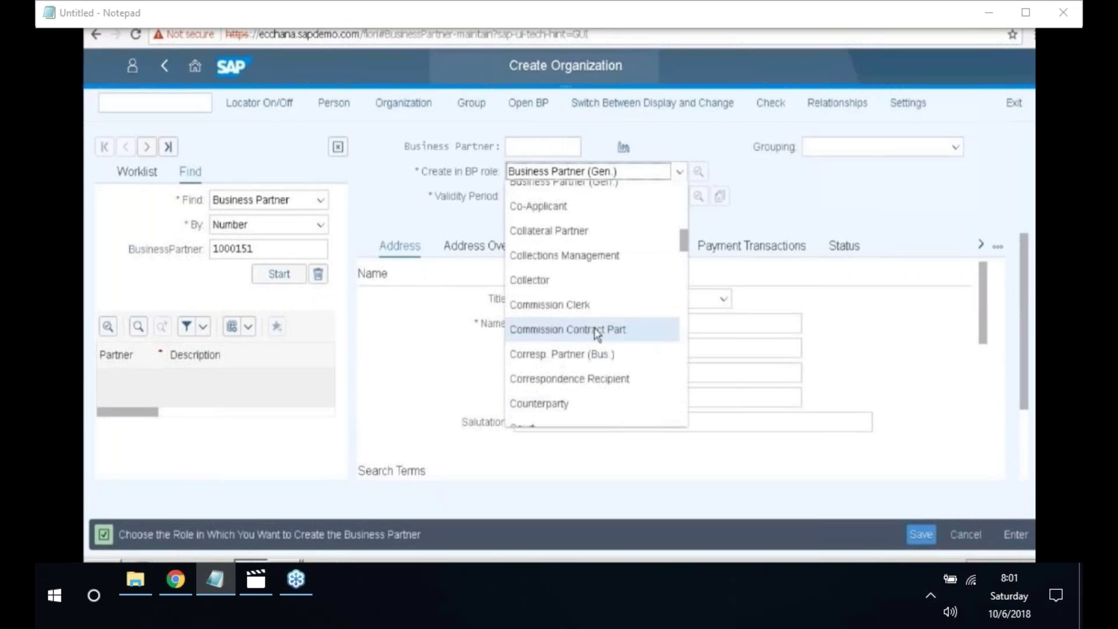
scroll(597, 334, down, 5)
scroll(597, 333, down, 10)
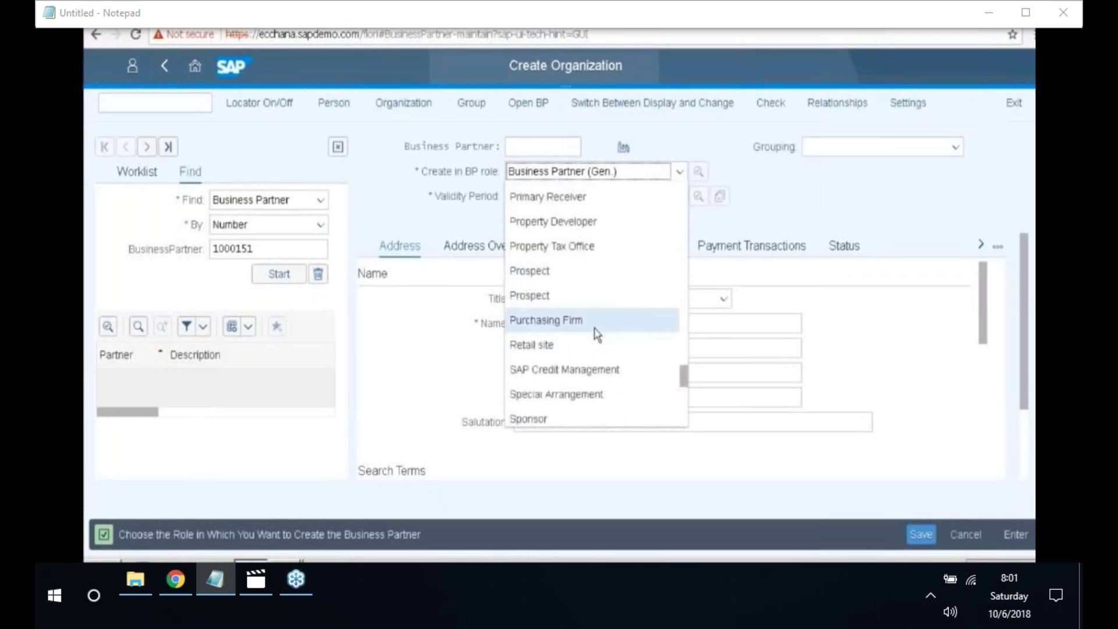
scroll(597, 333, down, 5)
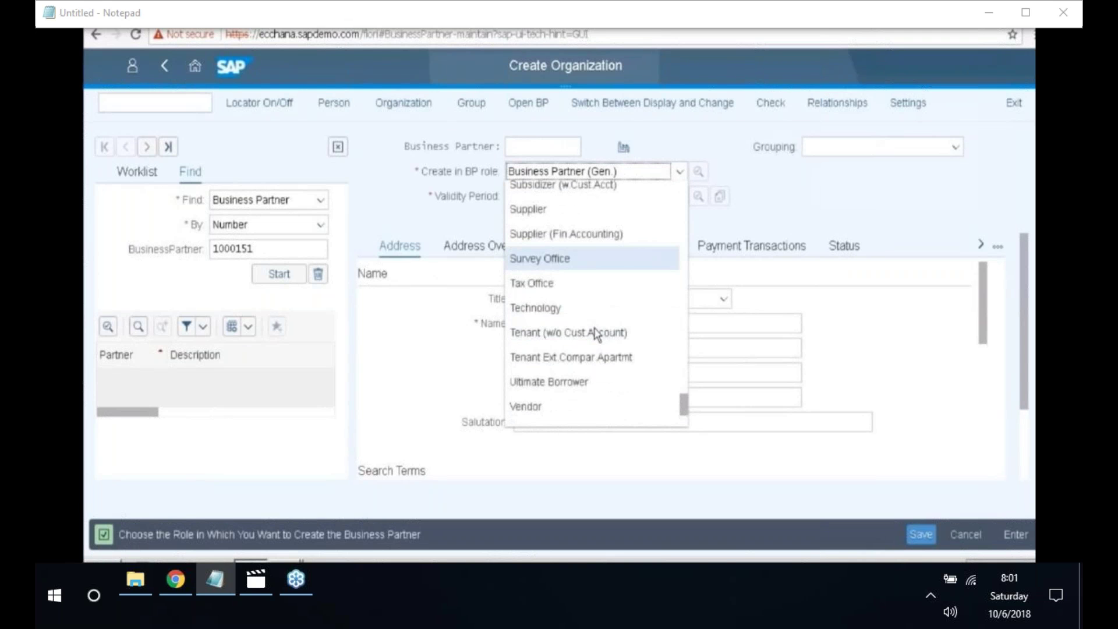
click(569, 234)
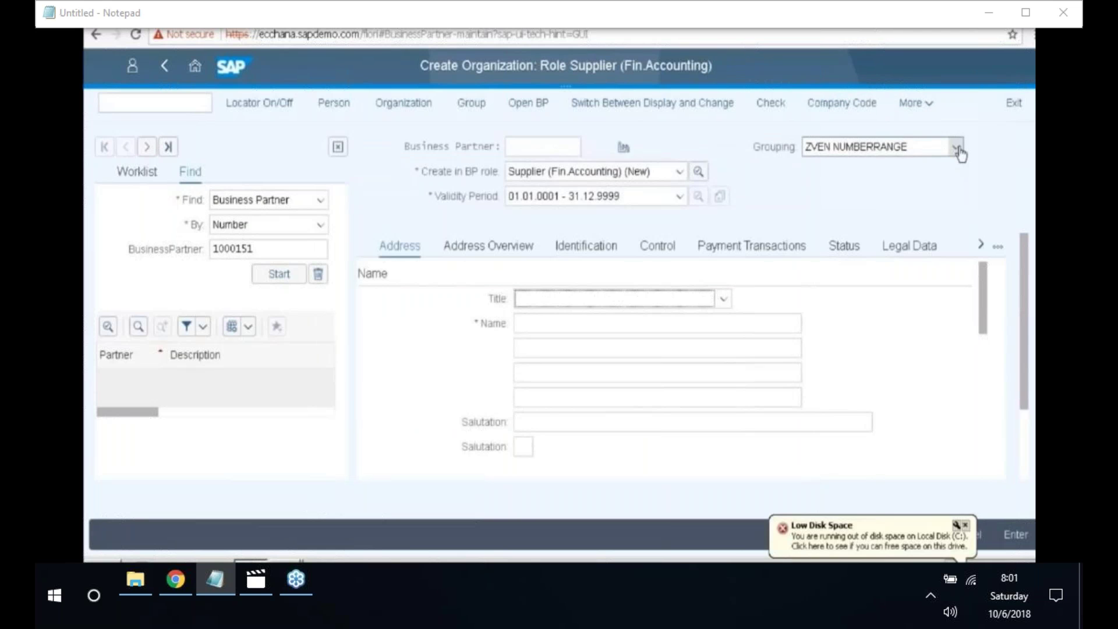
click(956, 149)
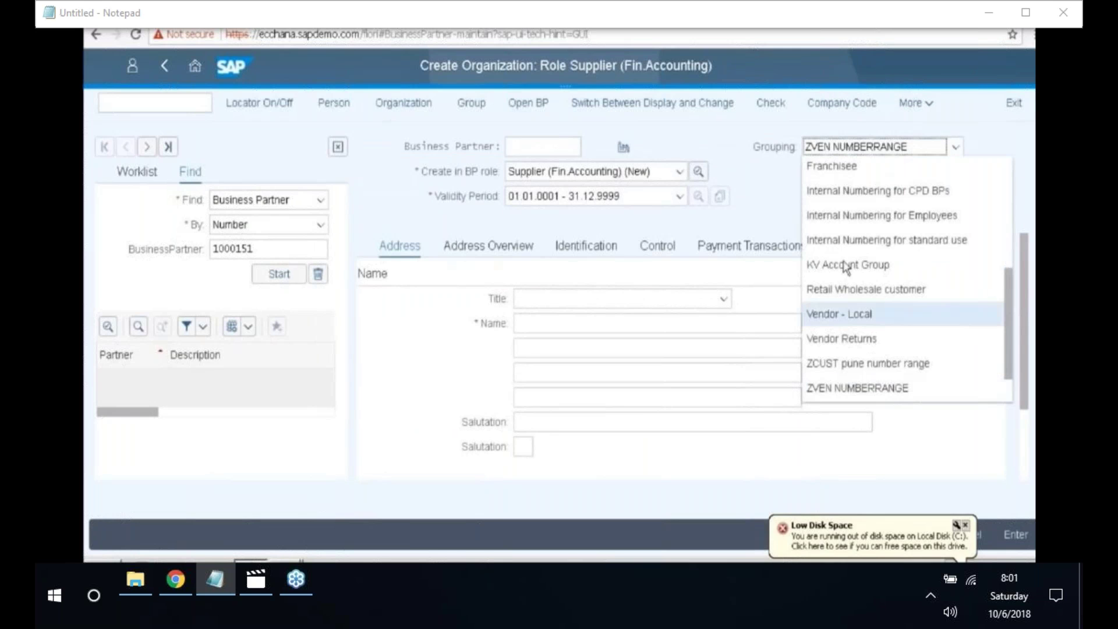
click(858, 245)
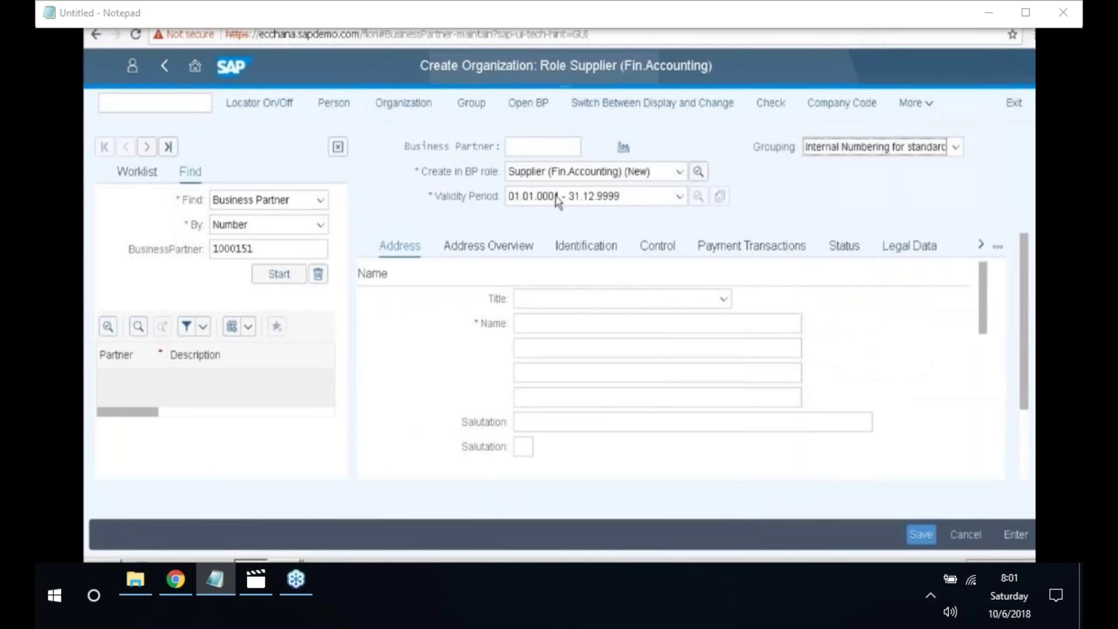
scroll(556, 292, down, 2)
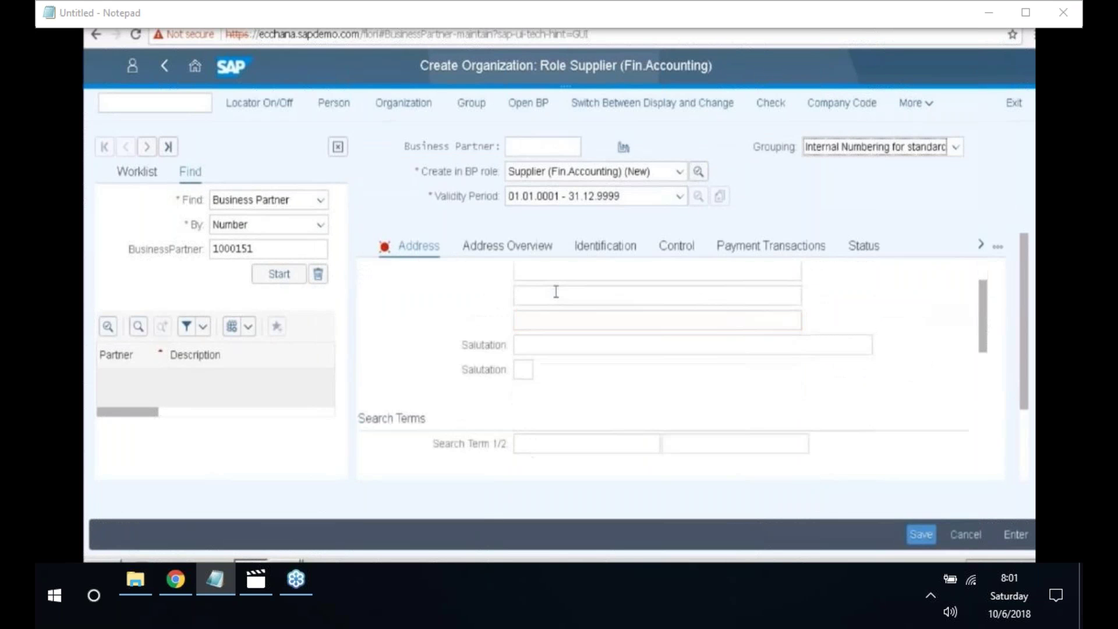
scroll(556, 292, up, 2)
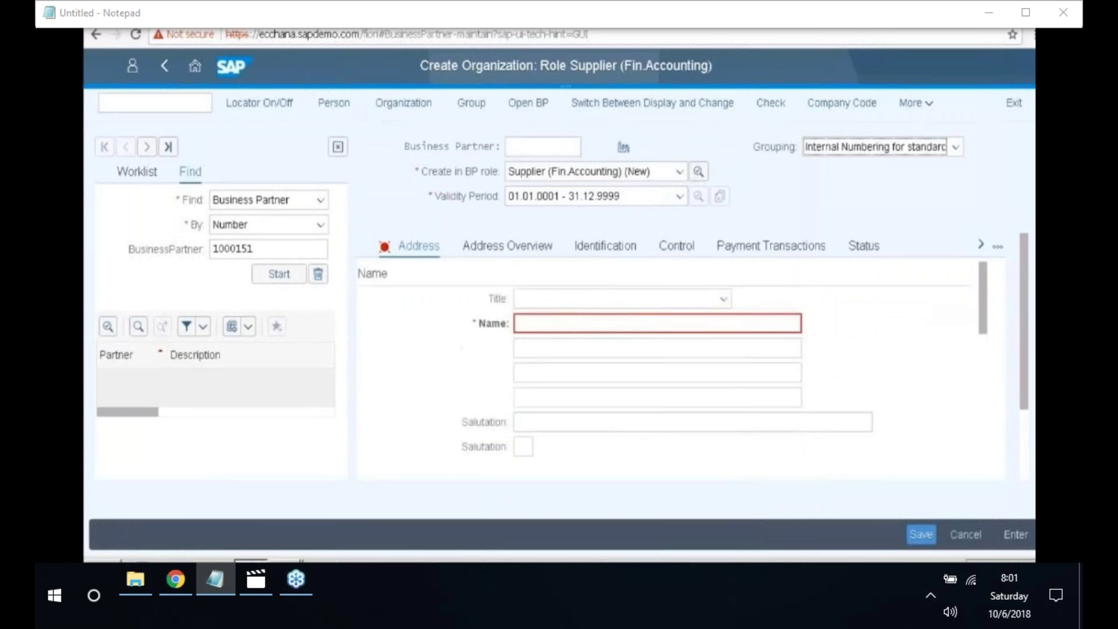
- Set the title to Company and the organization name to 'HANA RVT LTD'
click(722, 299)
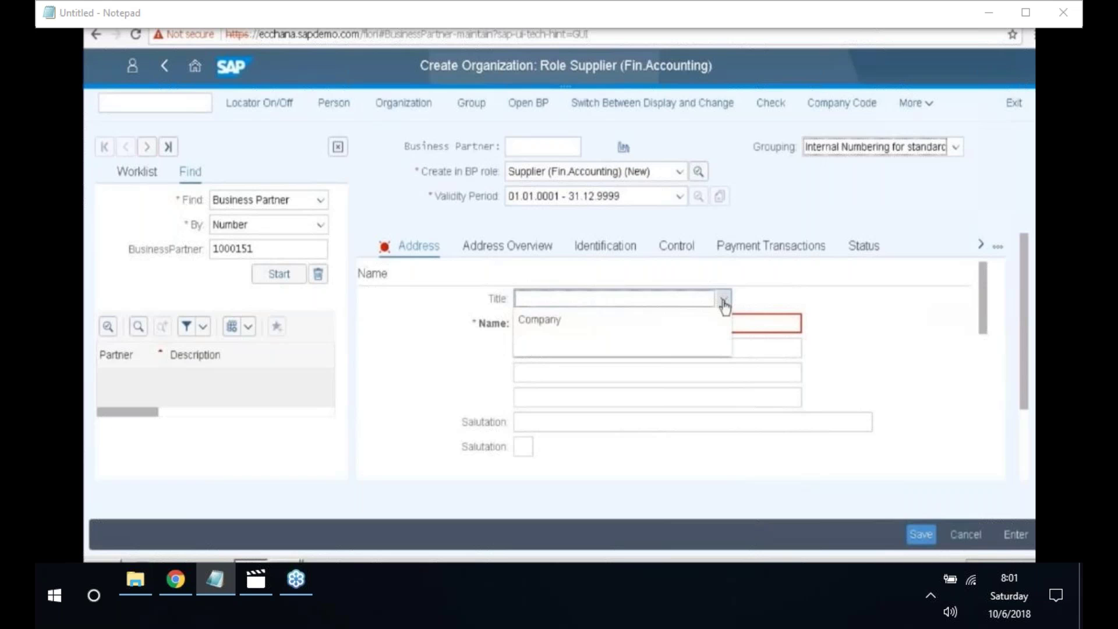
click(563, 319)
click(548, 328)
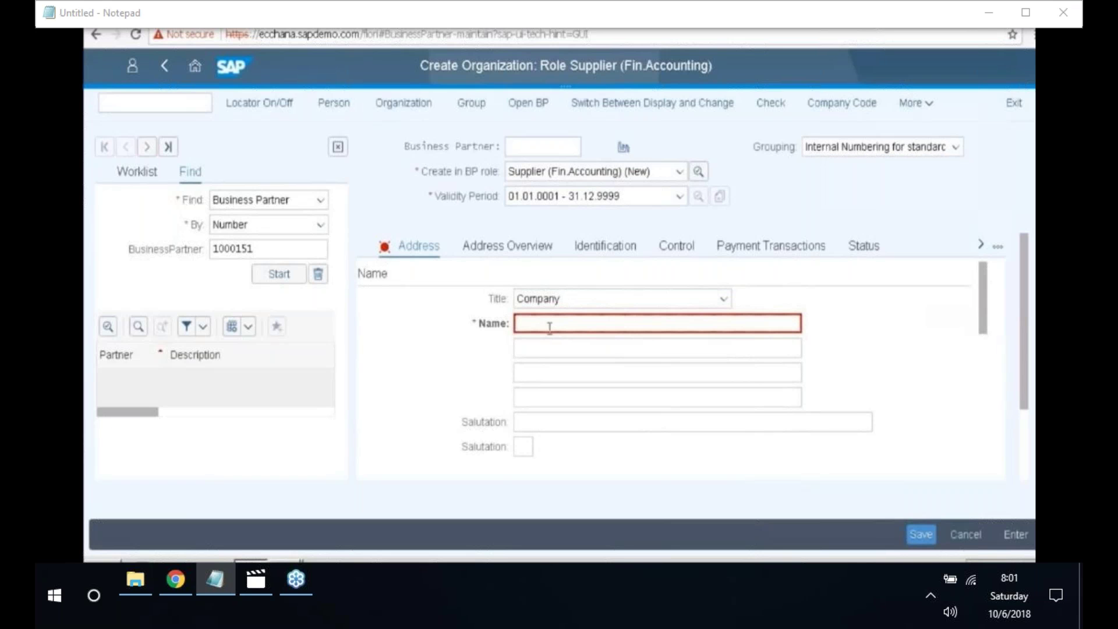
text(S)
key(BackSpace)
text(HANA)
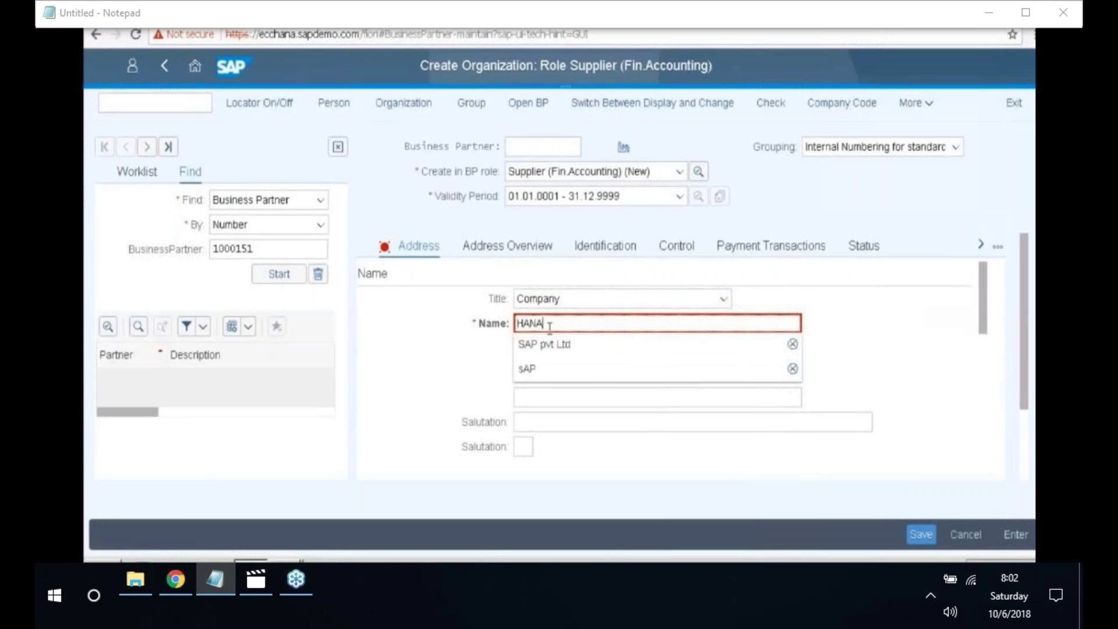
text( R)
text(VT )
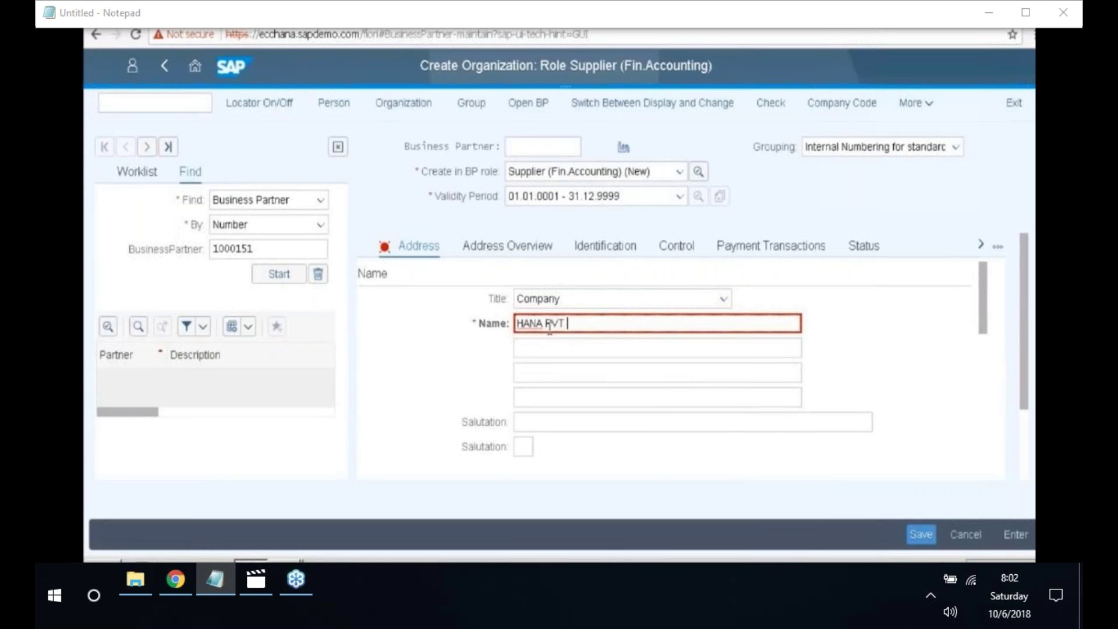
text(LTD)
key(Return)
scroll(469, 367, down, 5)
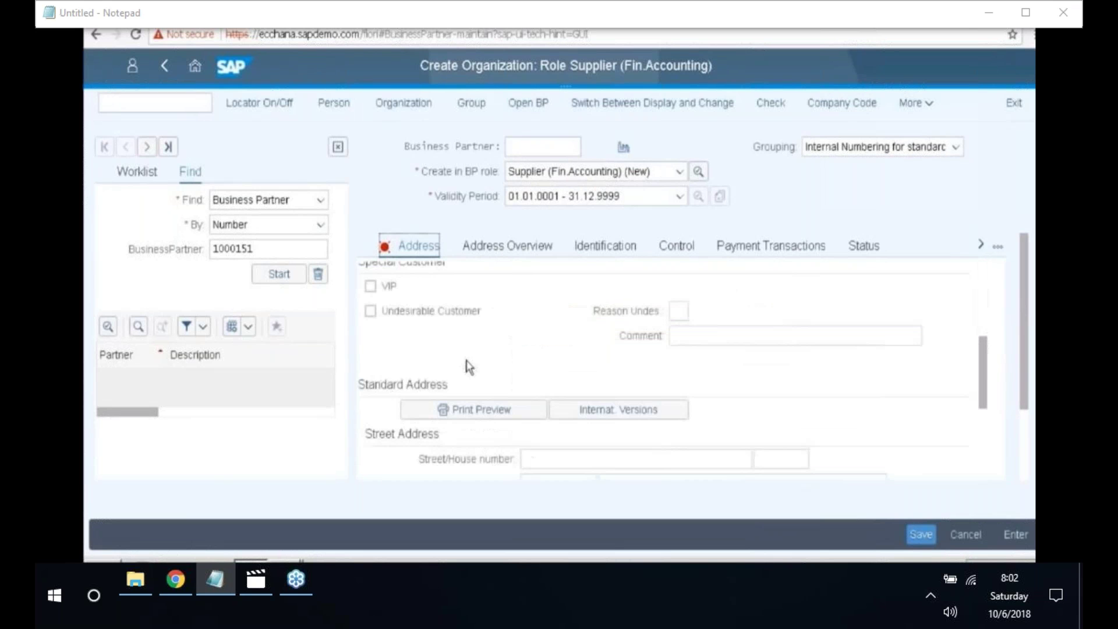
scroll(534, 348, up, 1)
- Enter HANA as the first search term
click(563, 291)
text(HANA)
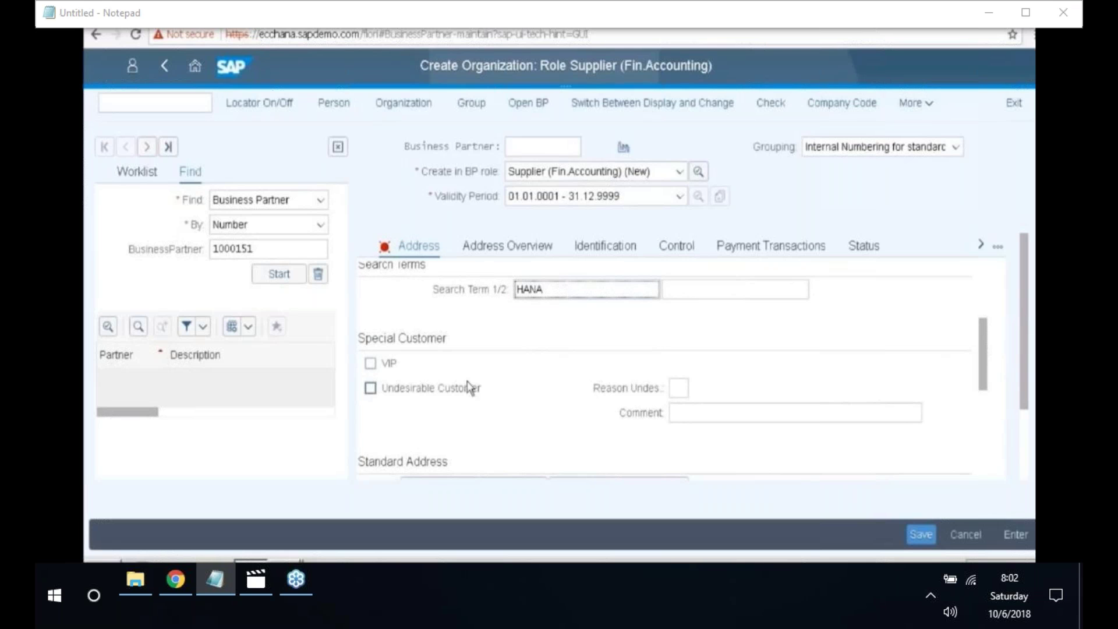
scroll(421, 360, down, 3)
click(530, 382)
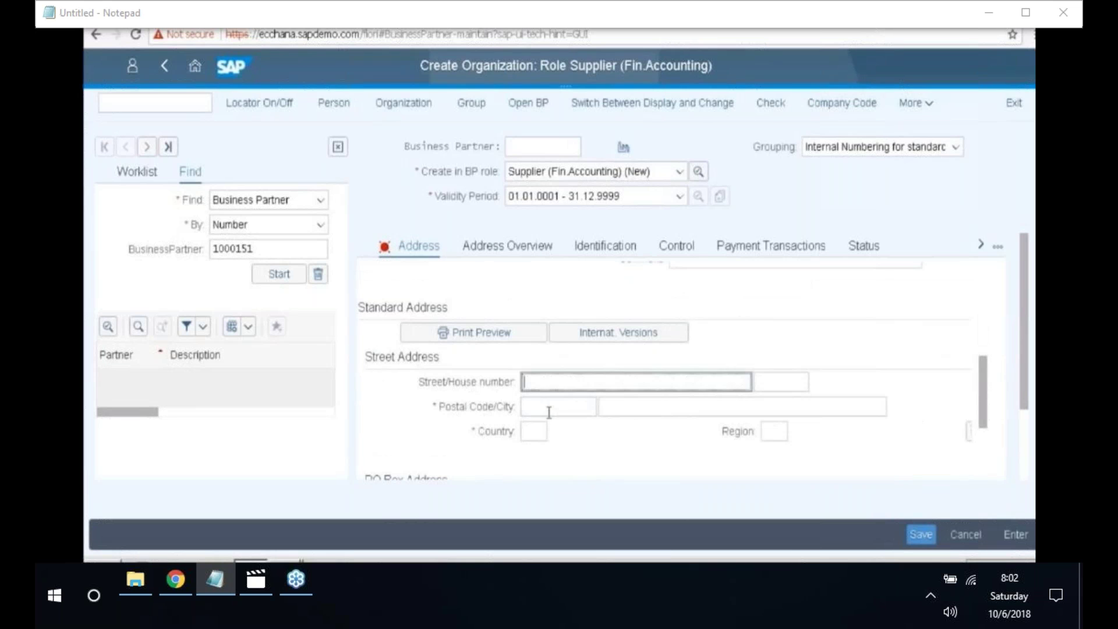
- Enter the address: main street, postal code 500081, city bangalore, country India
click(547, 402)
text(main street)
key(Tab)
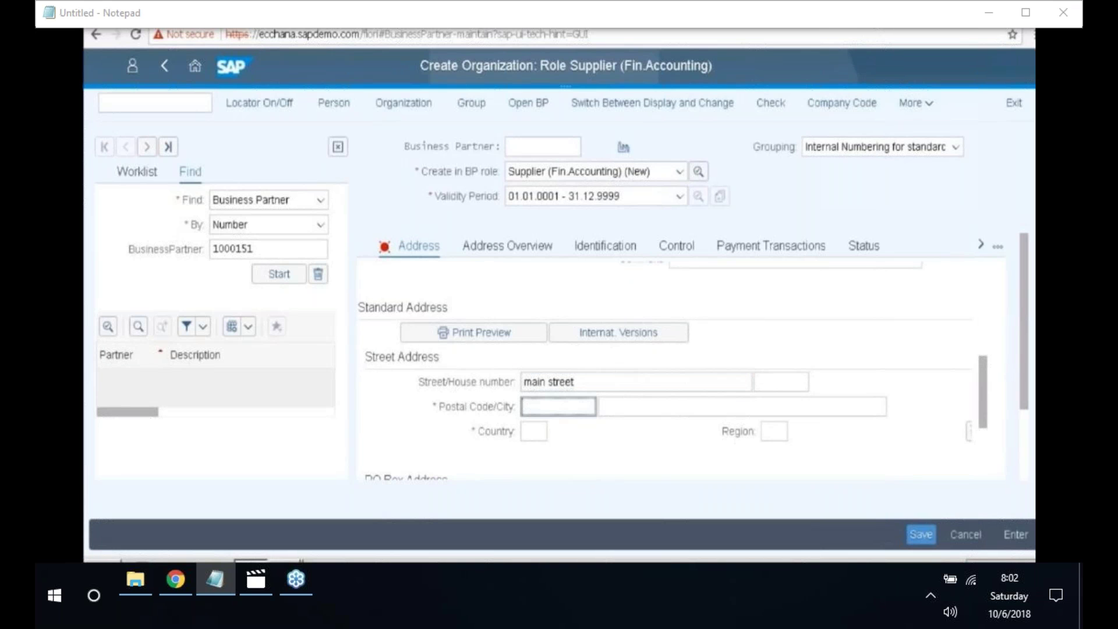
text(500081)
click(619, 410)
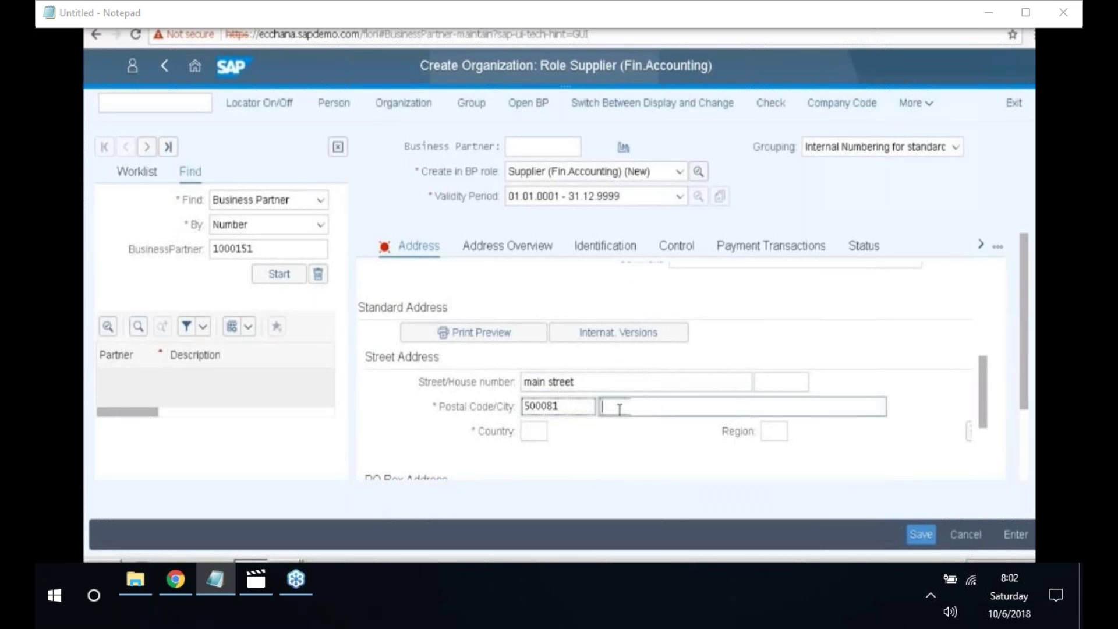
text(bangalo)
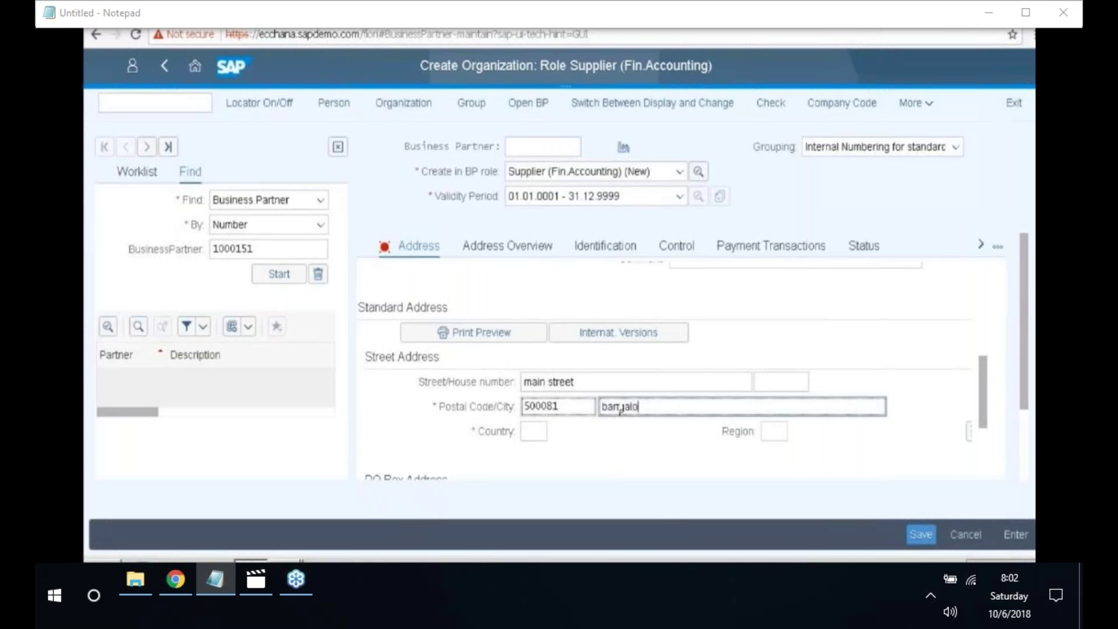
text(re)
key(Return)
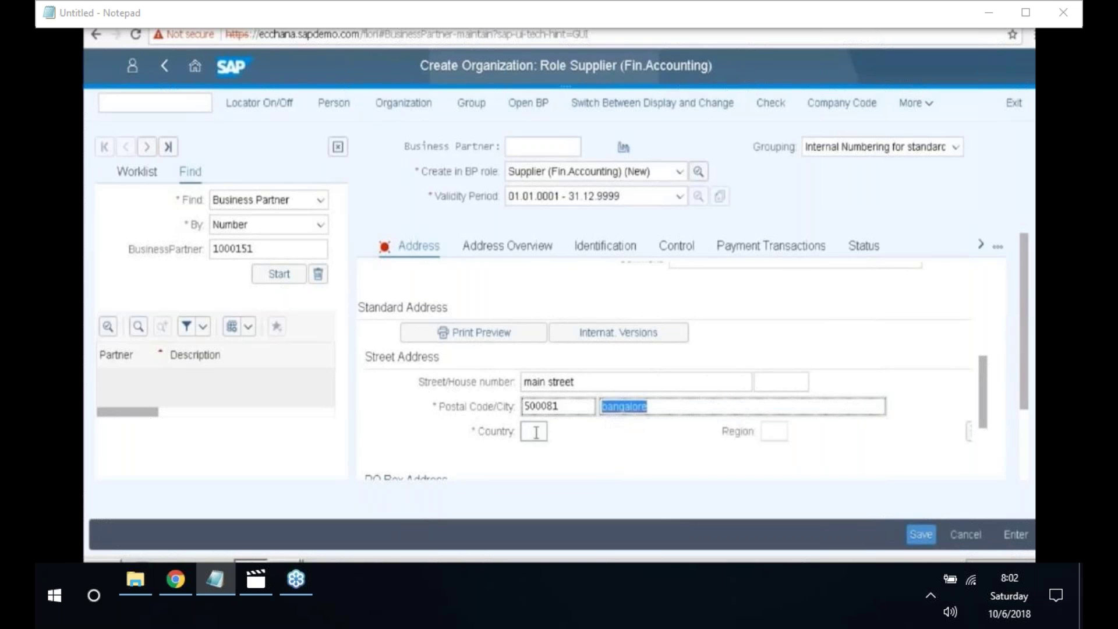
click(536, 432)
text(IN)
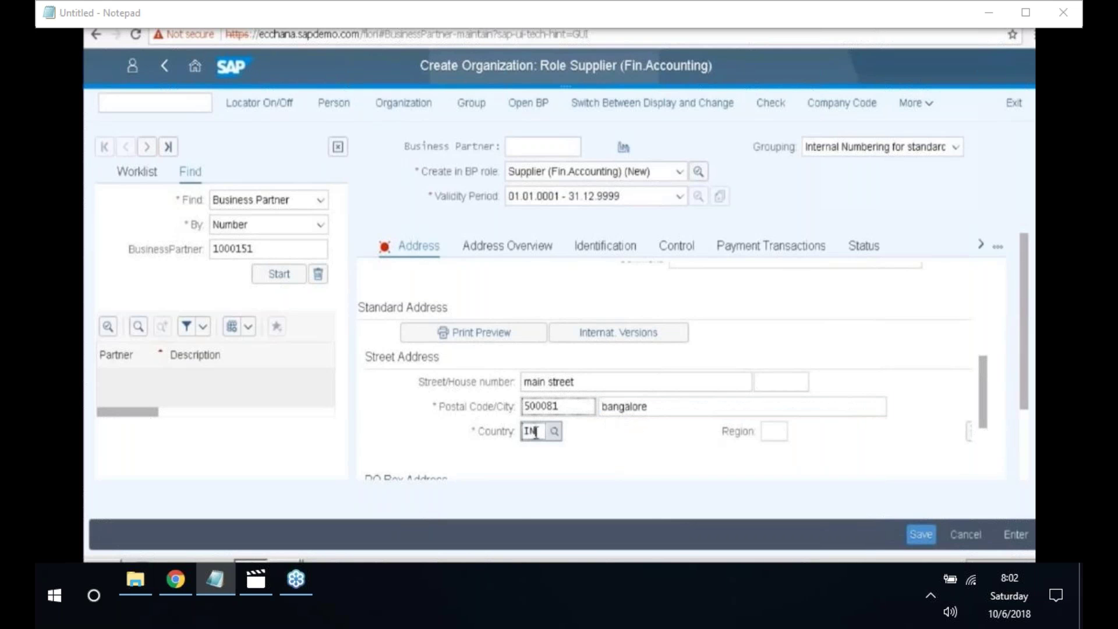
key(Down)
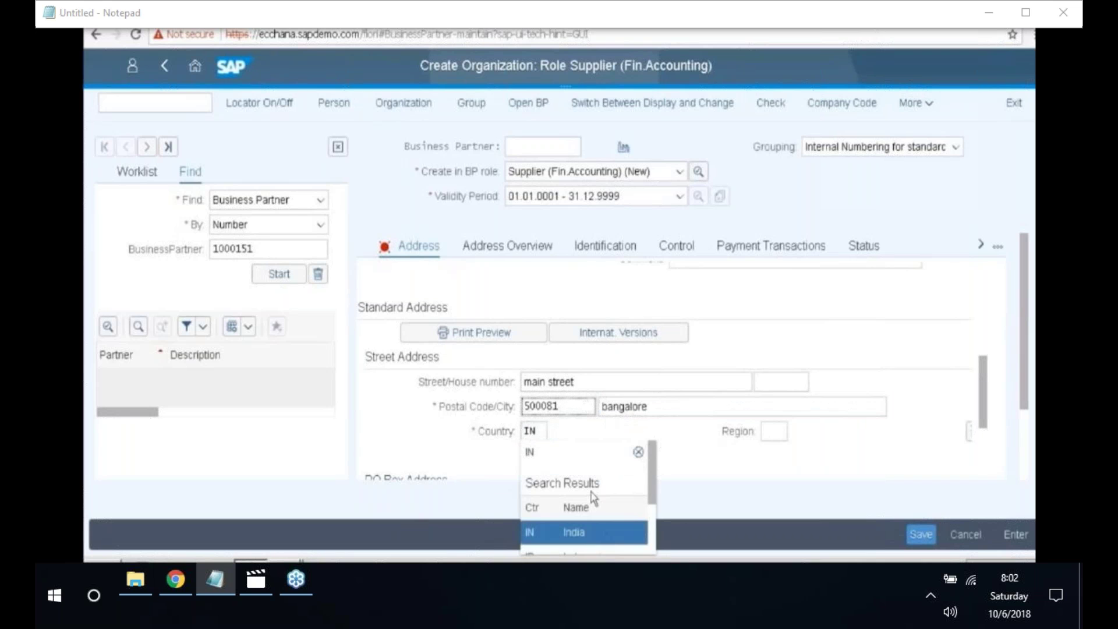
key(Return)
- Set the communication language to English
scroll(570, 424, down, 2)
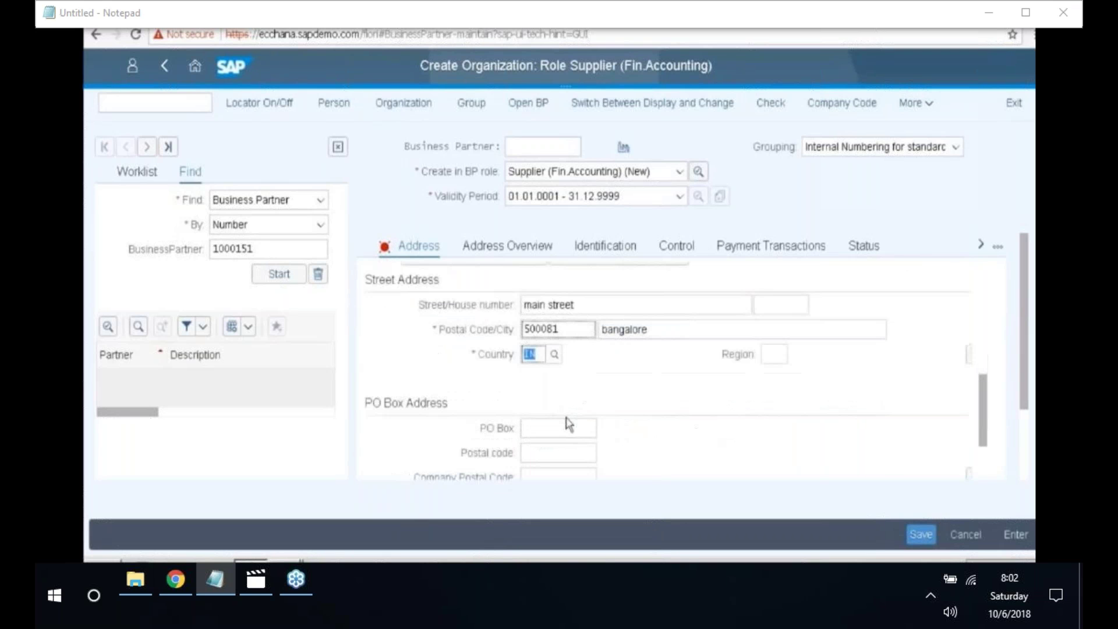
scroll(569, 424, down, 5)
scroll(630, 371, down, 2)
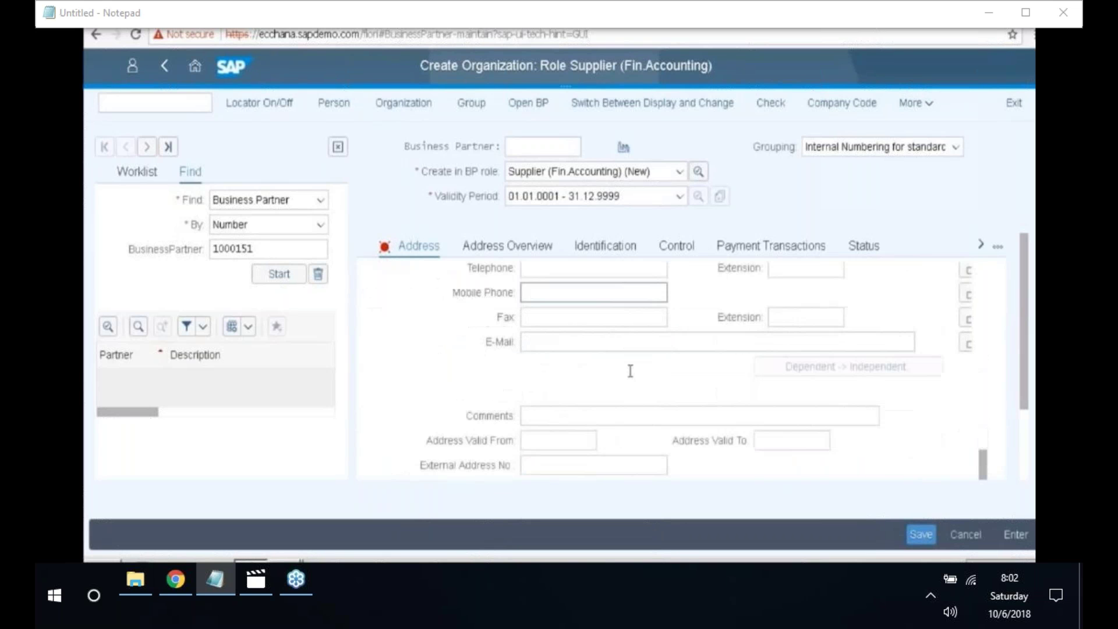
scroll(630, 371, up, 2)
click(660, 320)
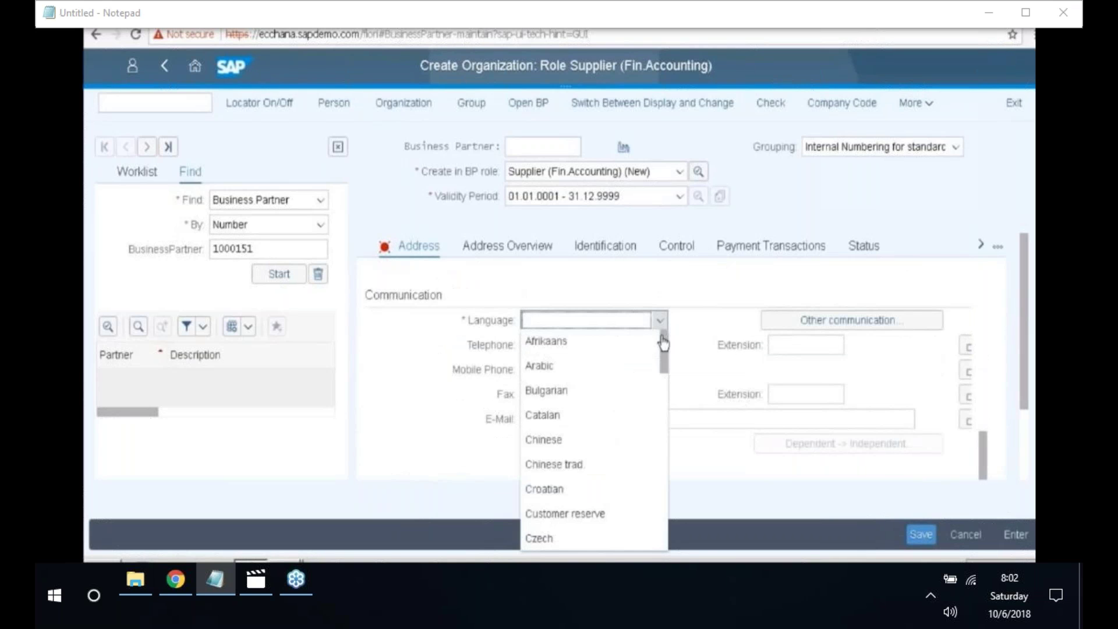
scroll(641, 460, down, 5)
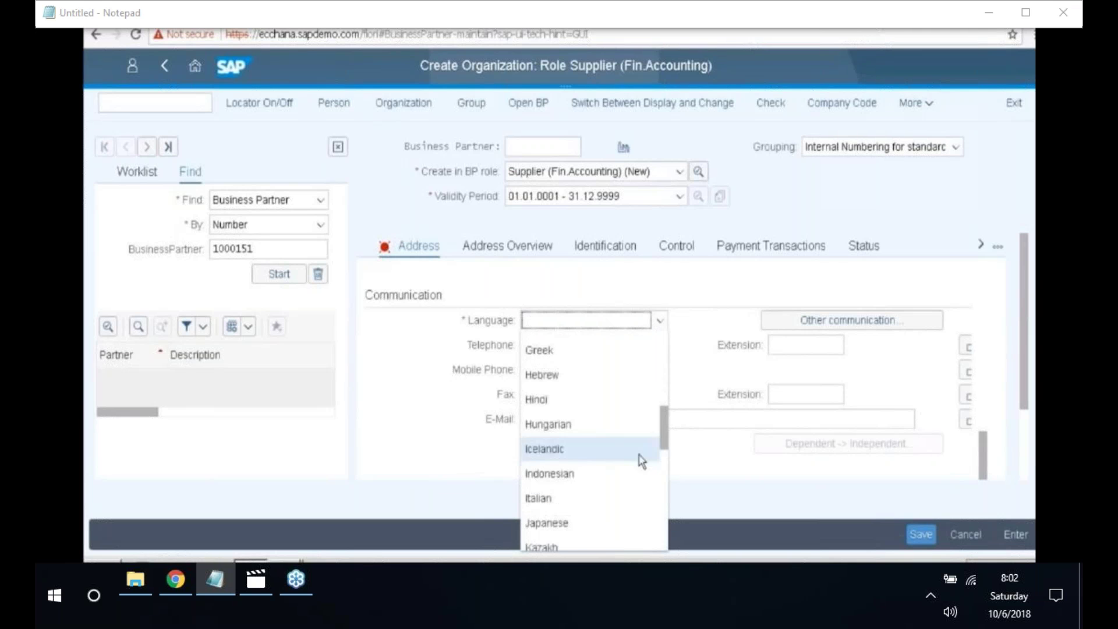
scroll(603, 404, up, 2)
click(562, 384)
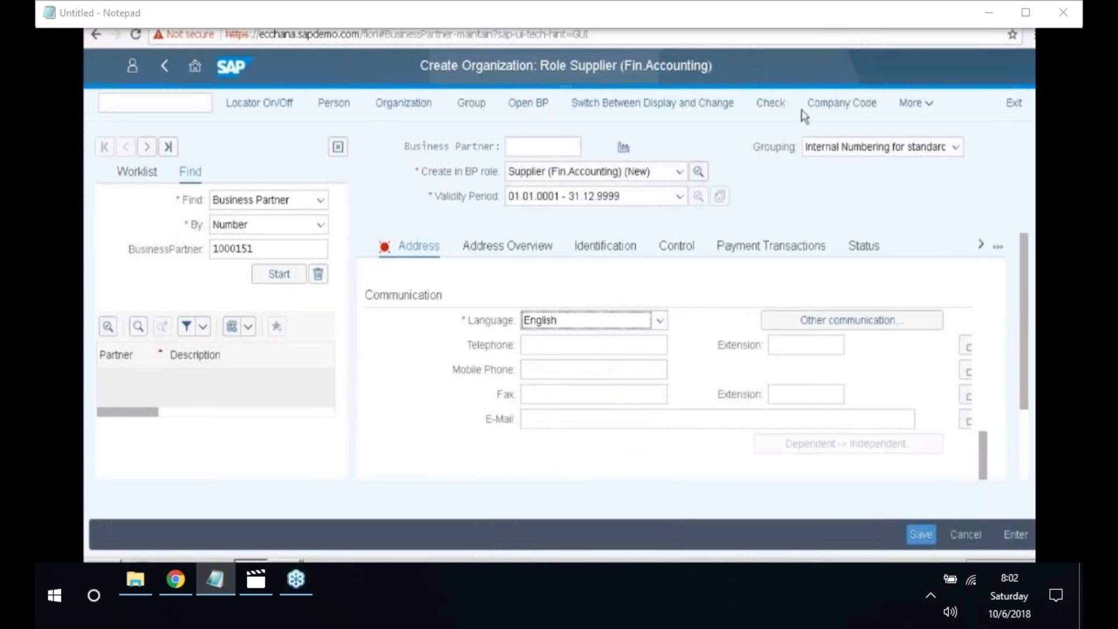
click(837, 108)
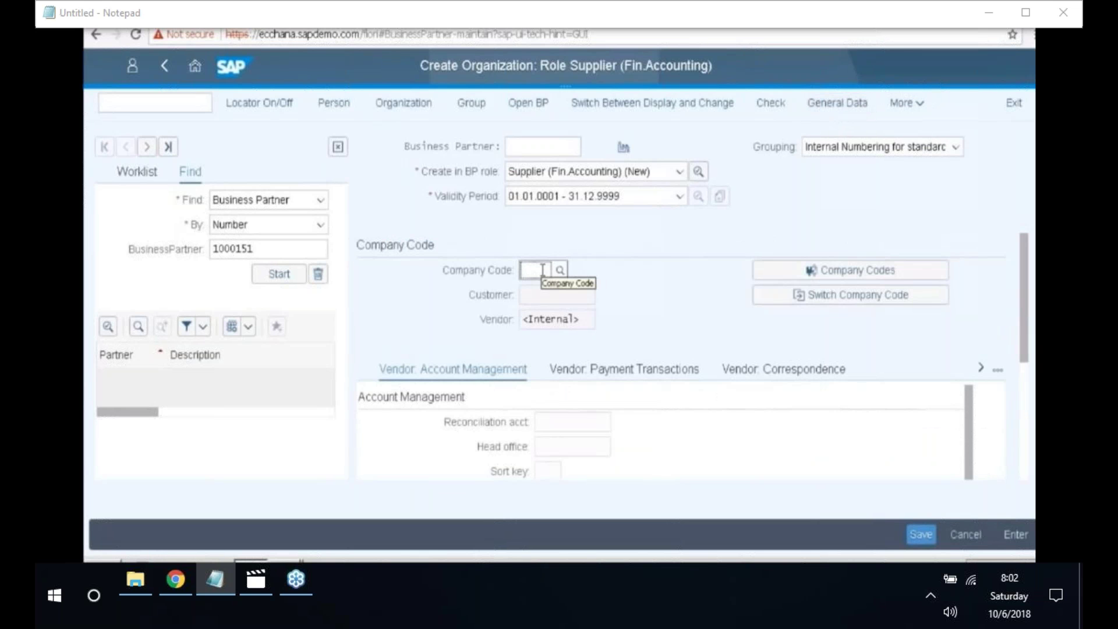
- Enter company code 2018 and select 100701 as the supplier's reconciliation account
click(542, 269)
text(20)
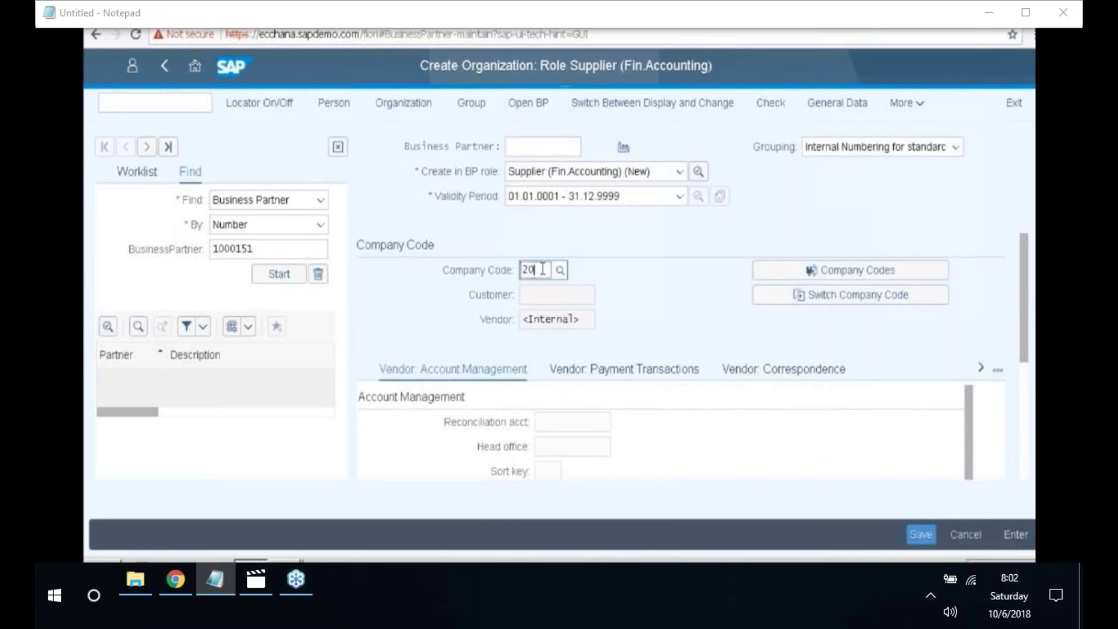
text(18)
key(Return)
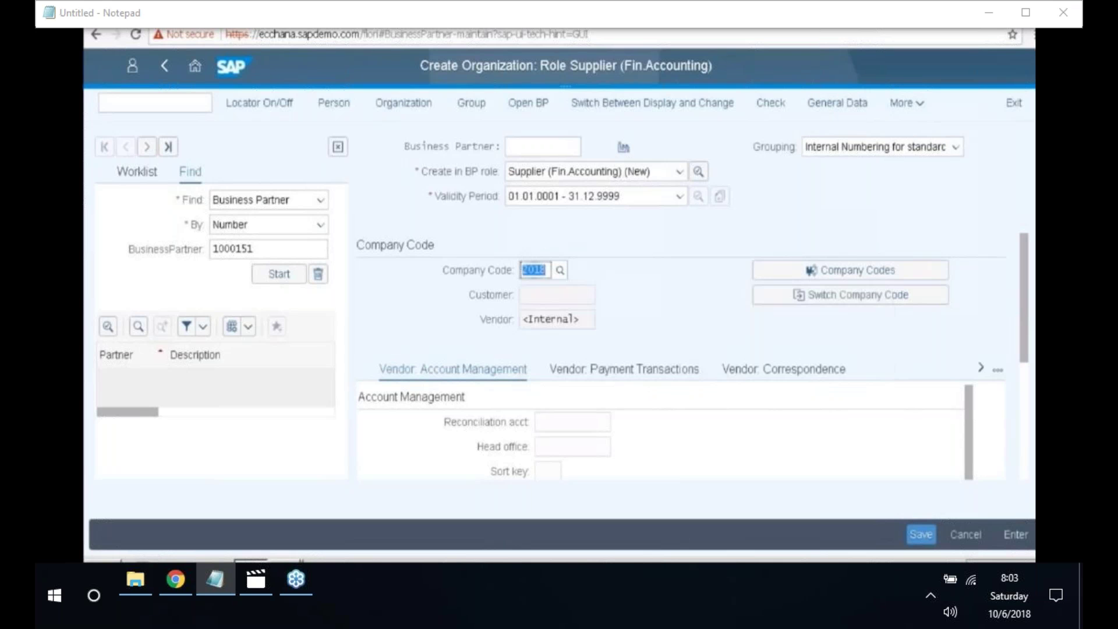
key(Return)
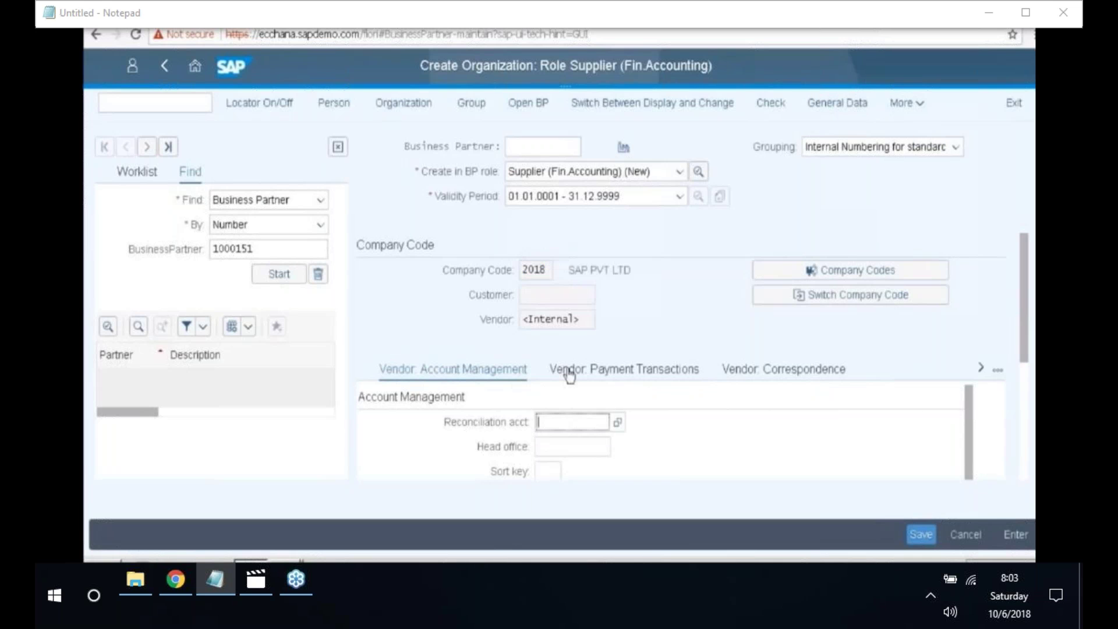
click(618, 423)
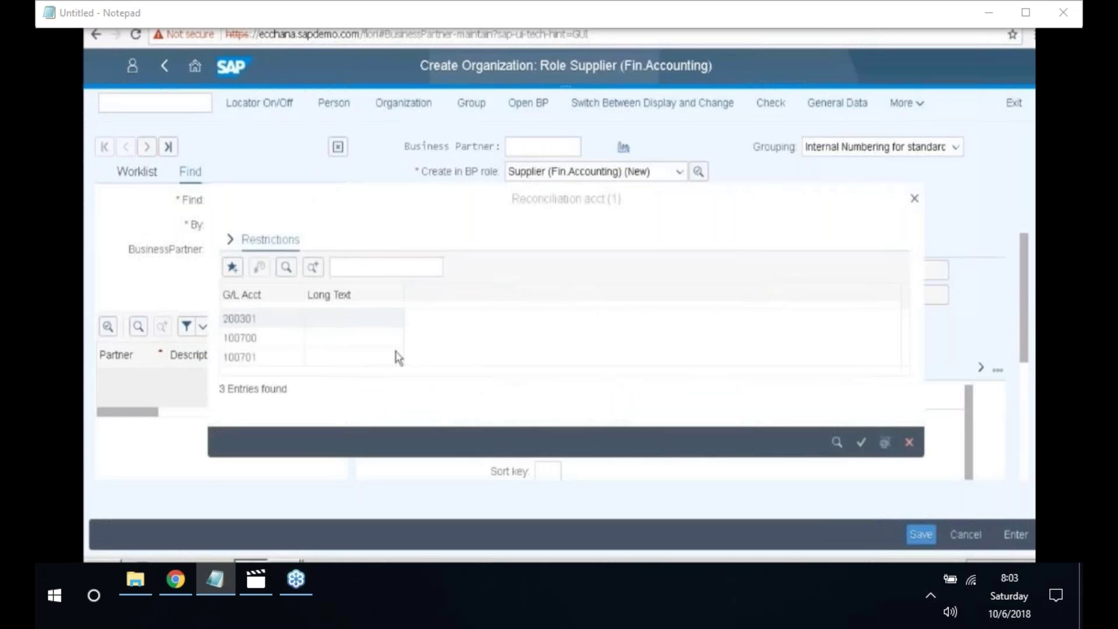
click(263, 362)
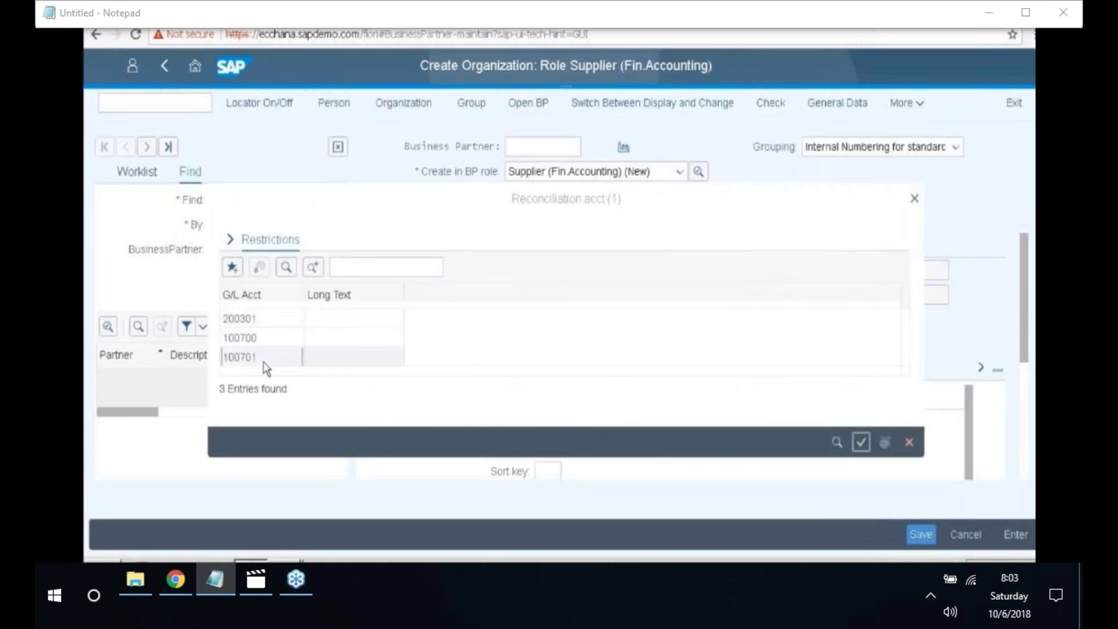
double_click(263, 358)
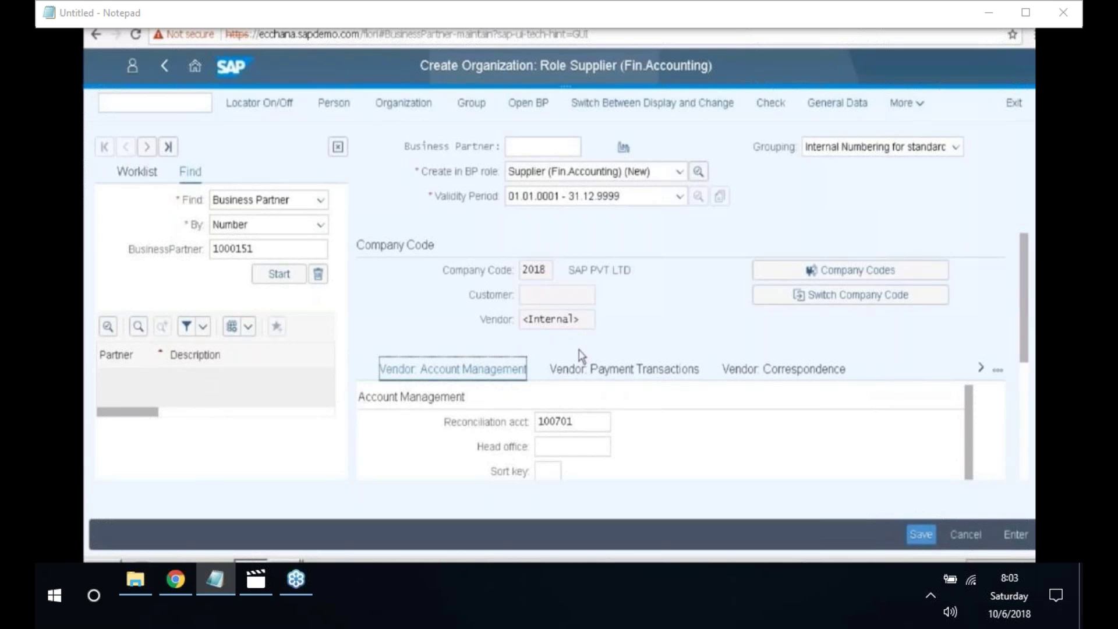
- Go to the Vendor: Tax Data section of the partner's General Data
click(838, 114)
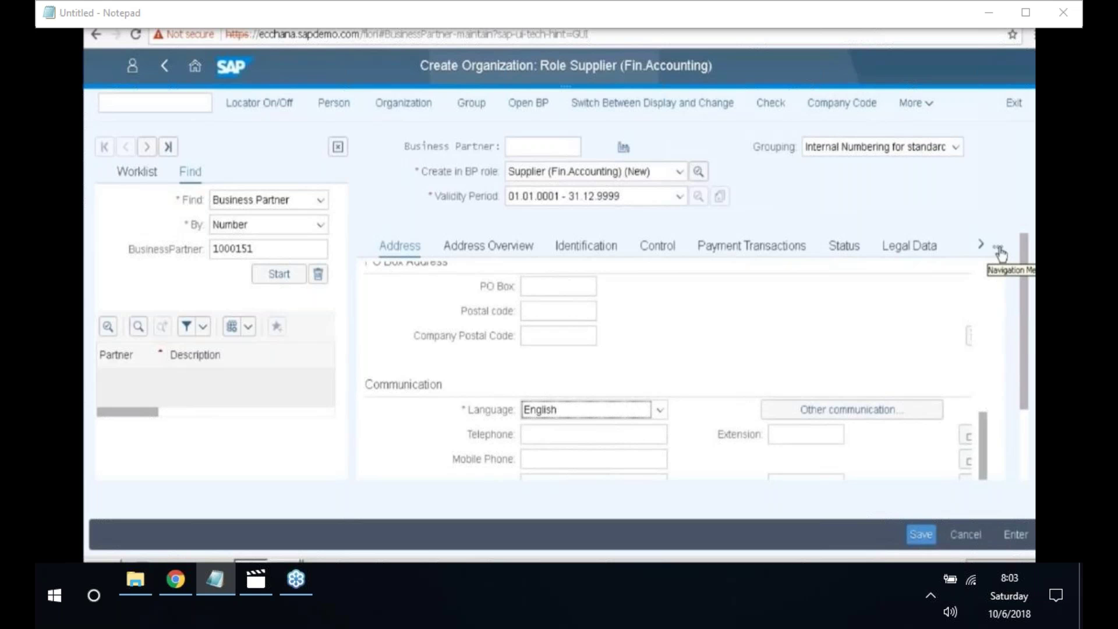
click(999, 250)
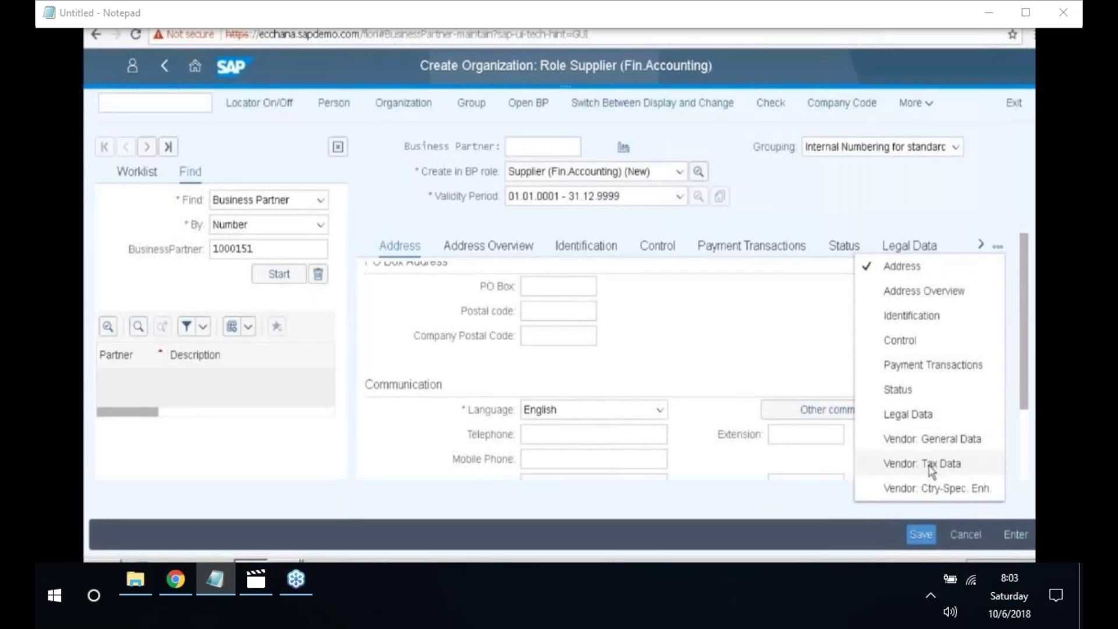
click(931, 466)
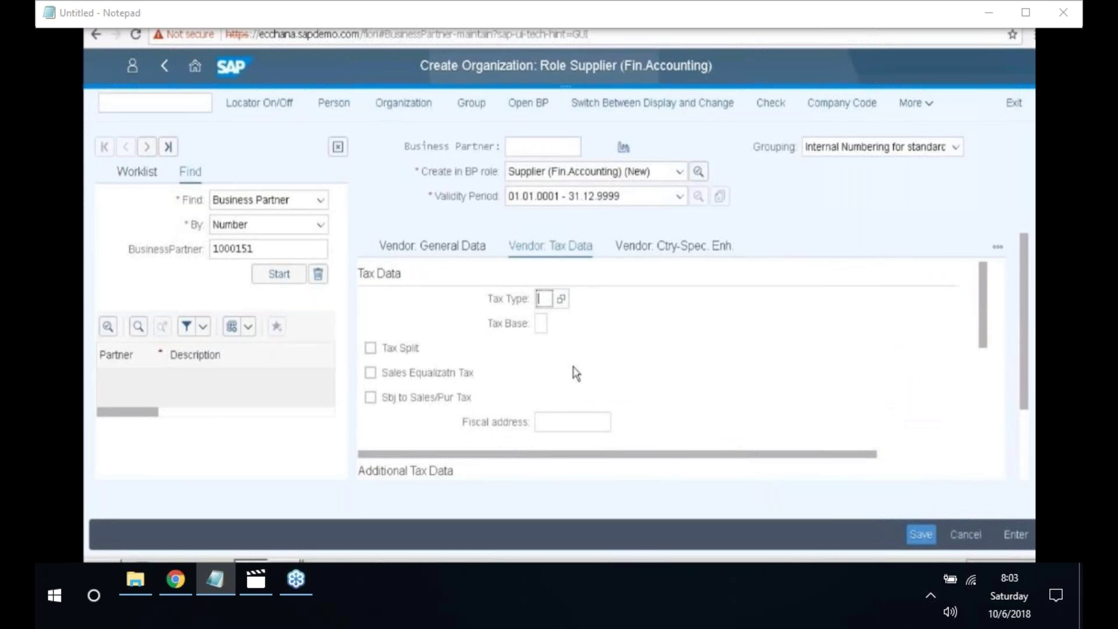
scroll(474, 425, down, 5)
- Set reference account group 2010 and save the new HANA PVT LTD business partner
click(548, 413)
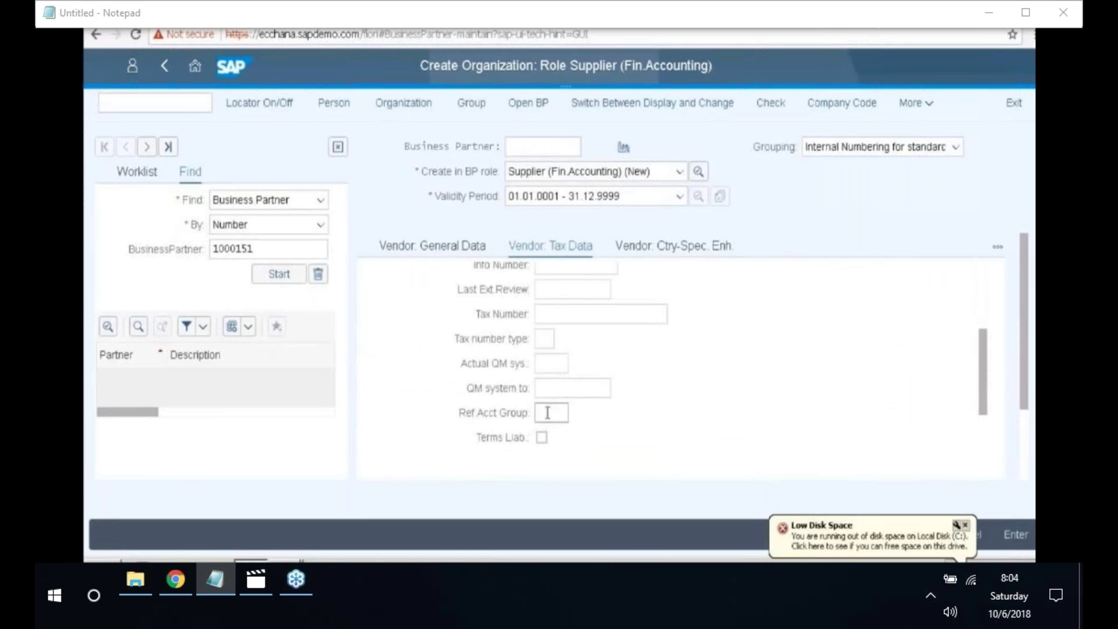
click(576, 414)
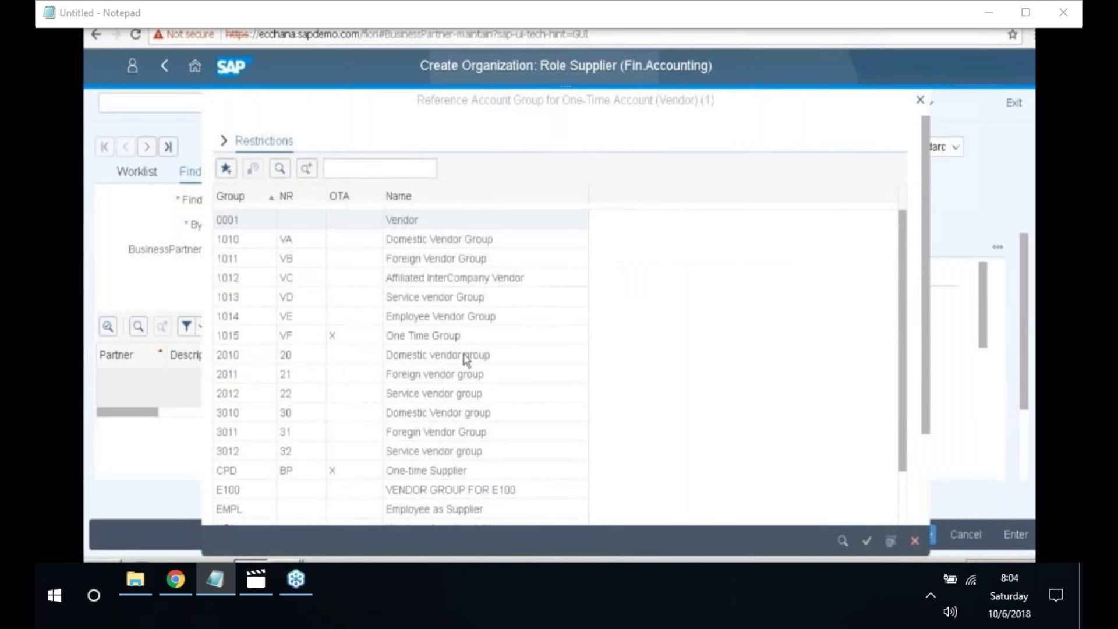
double_click(257, 357)
click(255, 357)
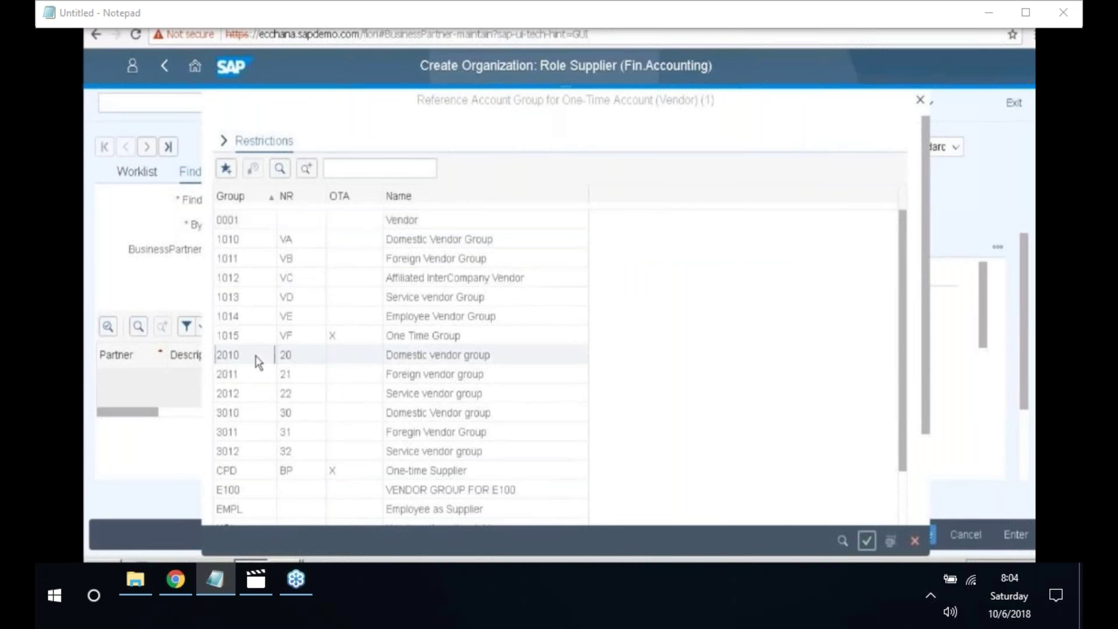
double_click(258, 361)
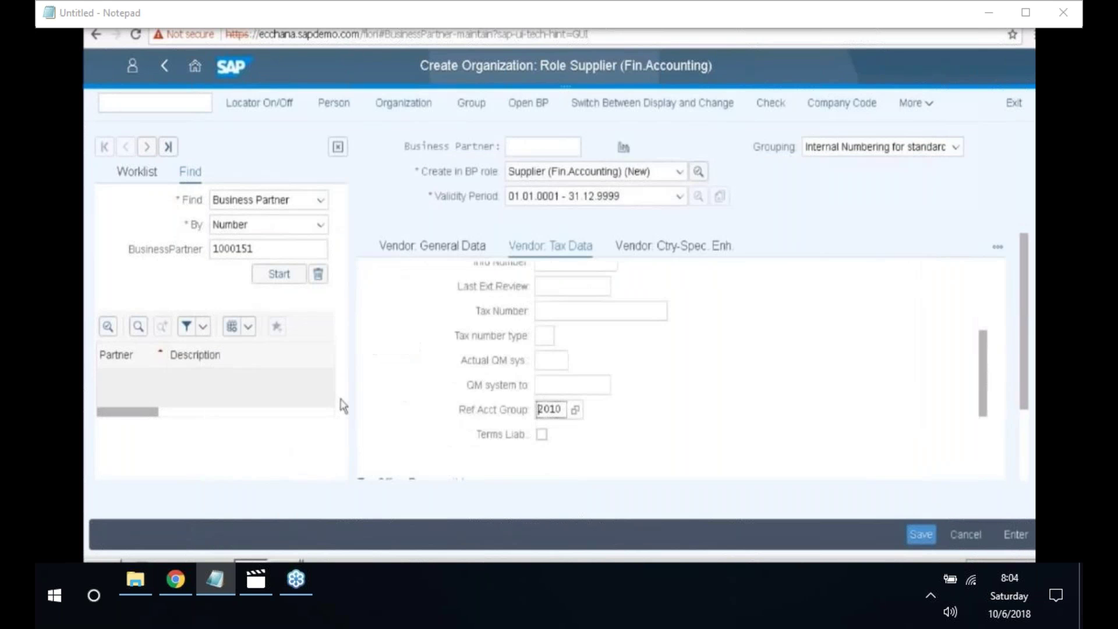
click(919, 536)
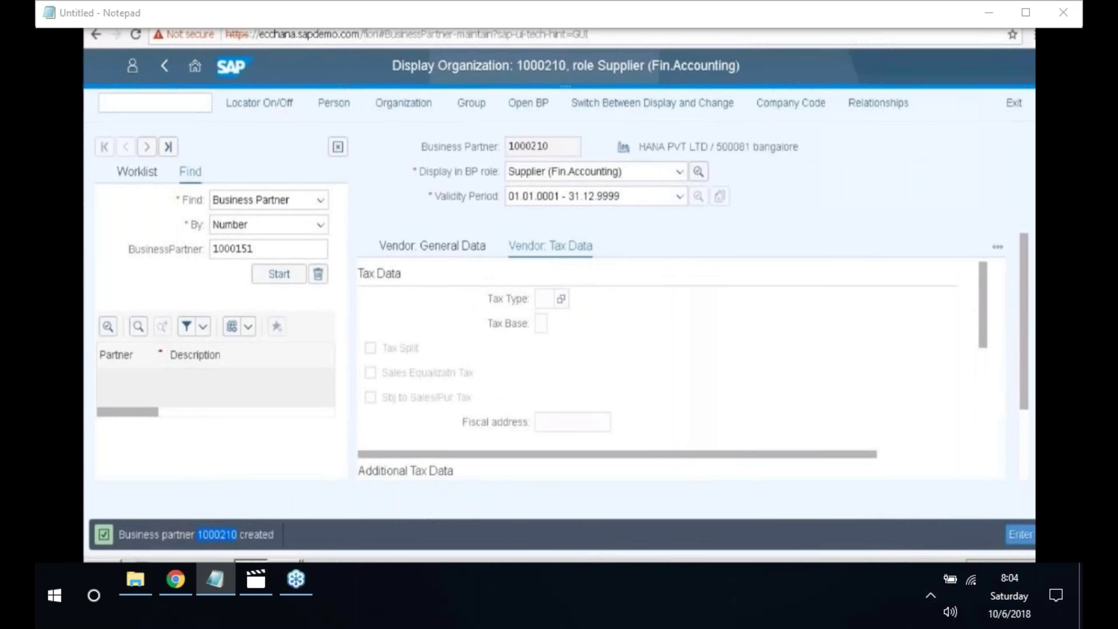
- Paste the new partner number into Notepad, label it '-BUSINESS PARTNER', and minimize Notepad
click(102, 566)
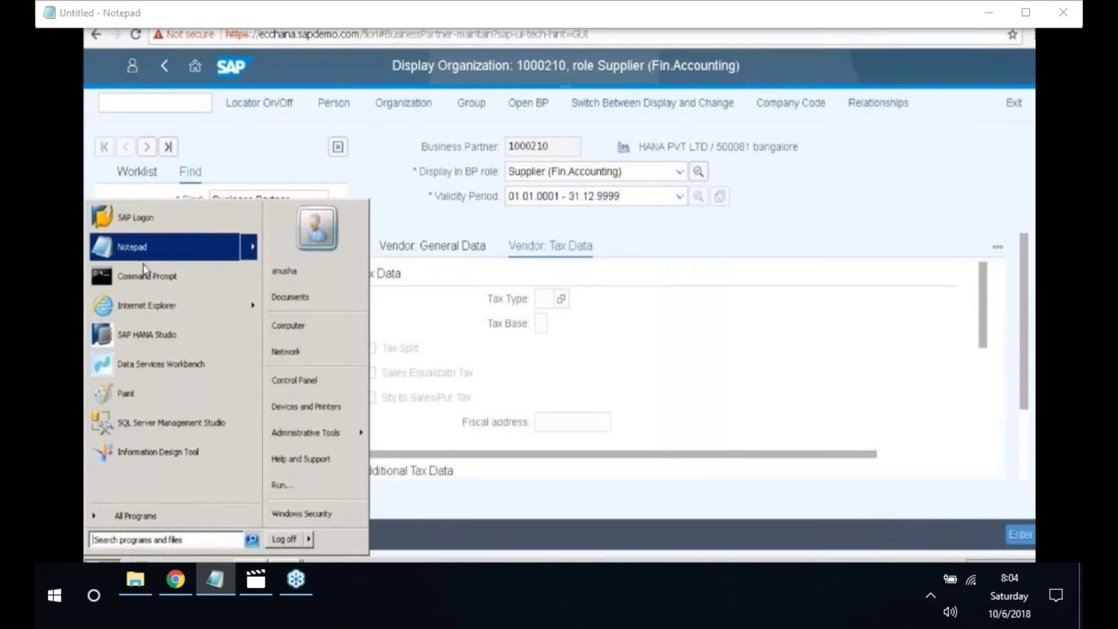
click(146, 247)
text(1000210)
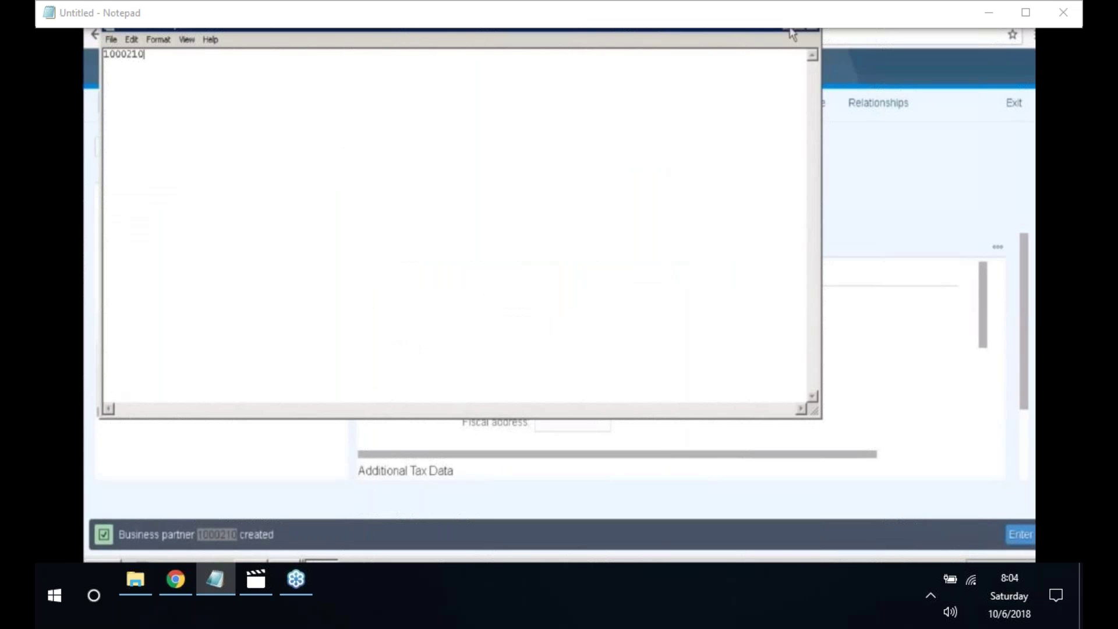
text(-BUSINESS PARTNER)
click(788, 31)
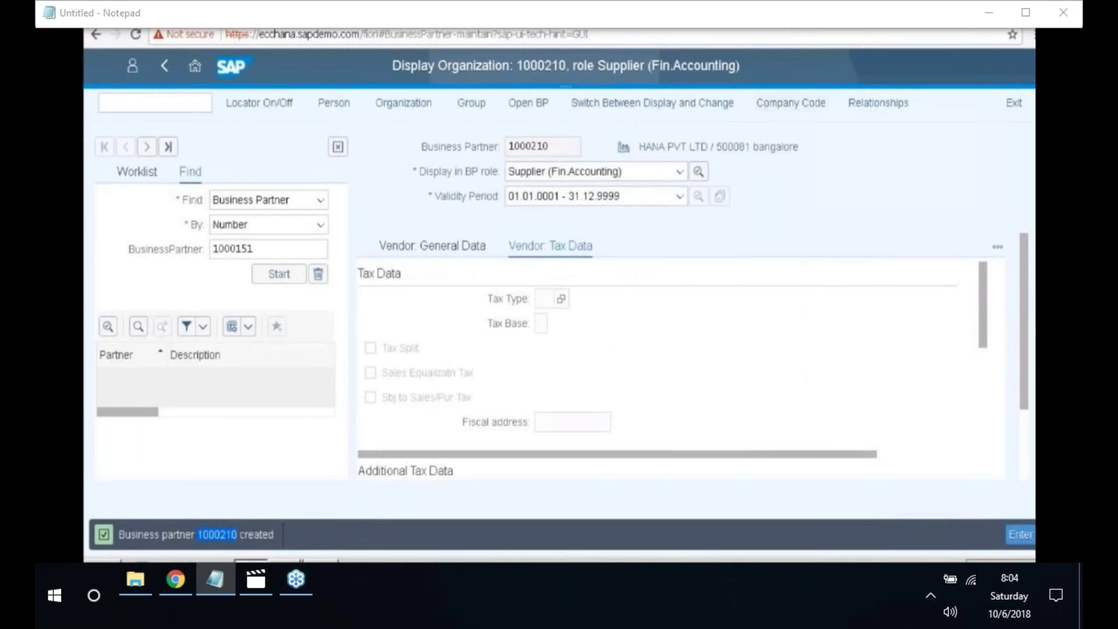
- Copy vendor number 5055 from the Company Code data into Notepad, labelled '- VENDOR'
click(785, 104)
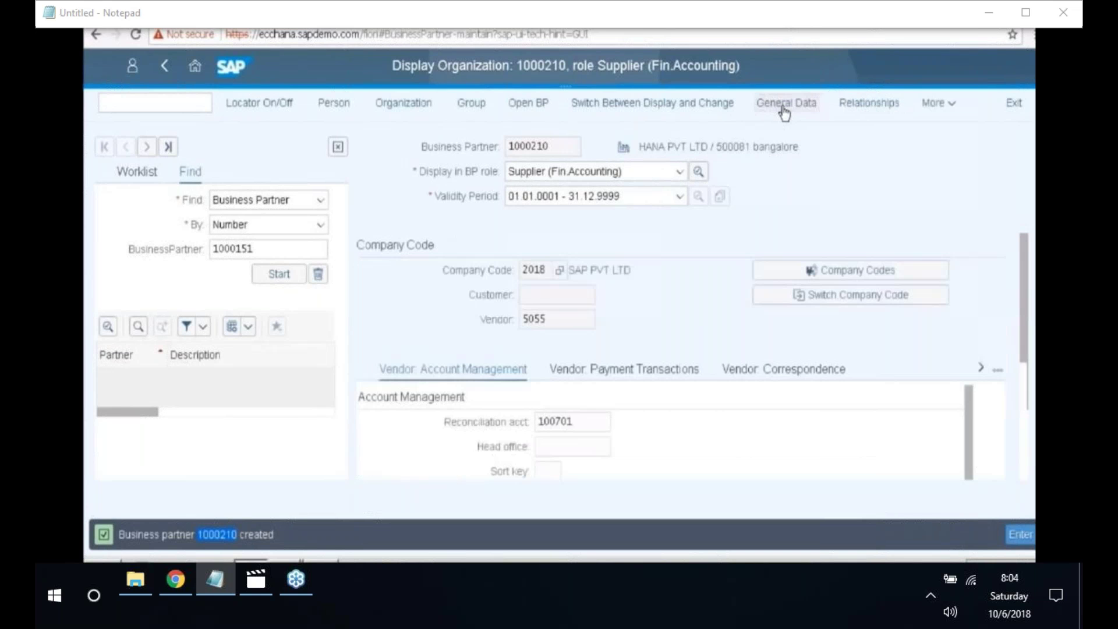
click(571, 323)
drag(512, 329, 514, 328)
key(ctrl+c)
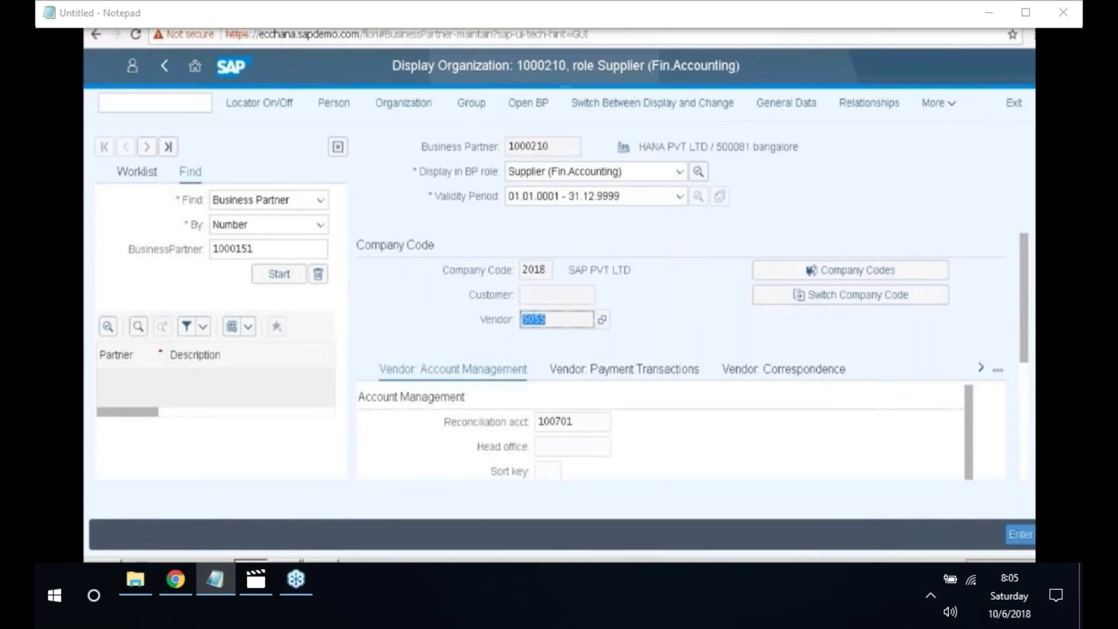
key(alt+Tab)
key(ctrl+v)
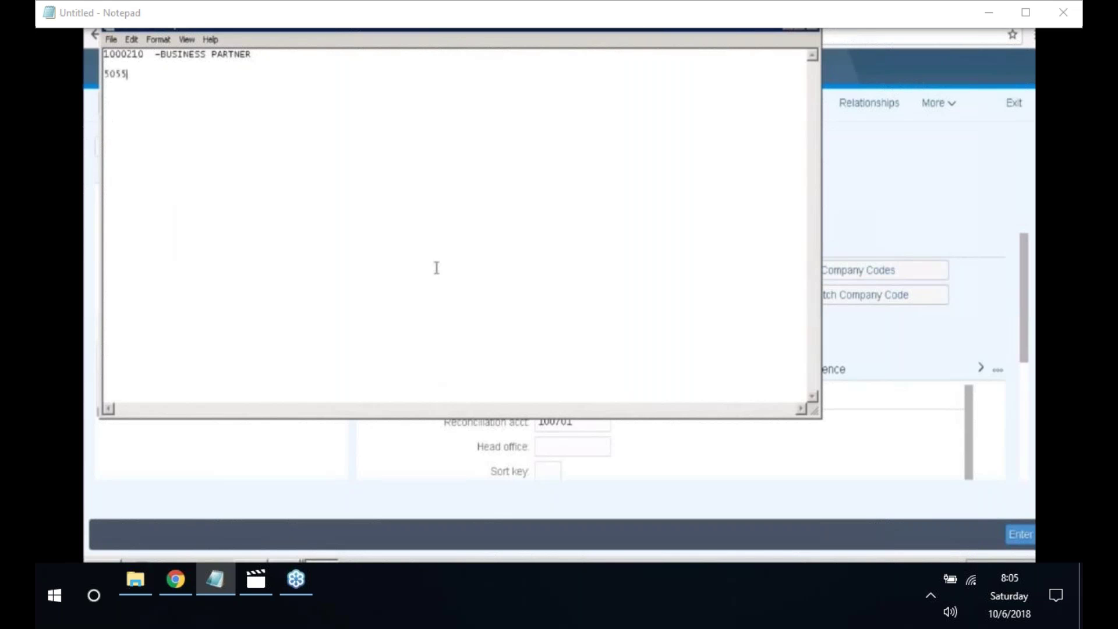
text(- VENDOR)
key(alt+Tab)
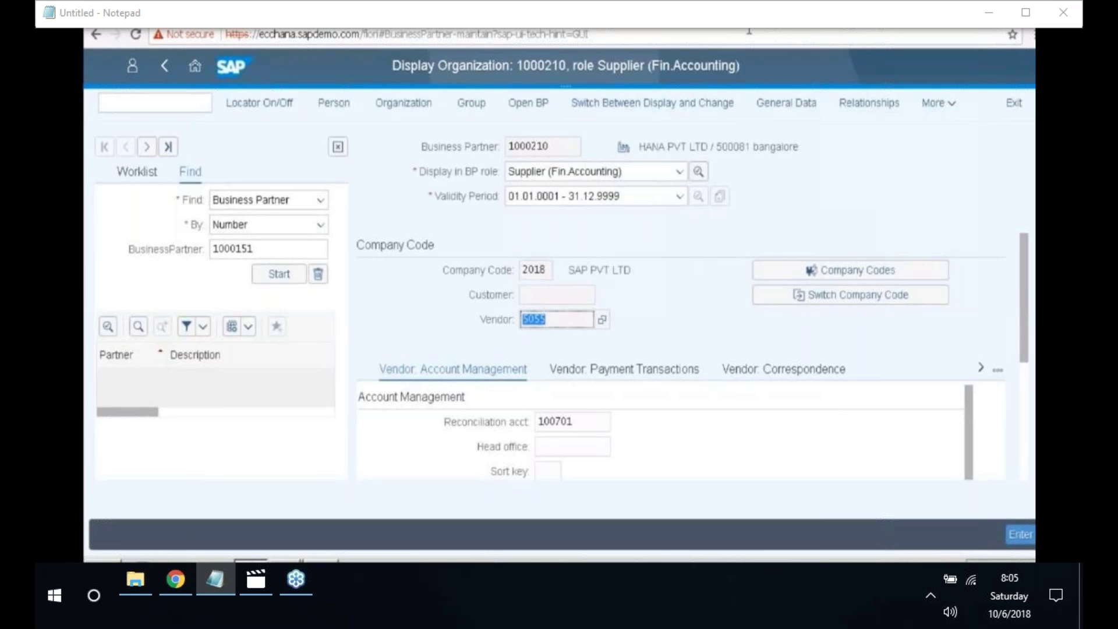
click(152, 101)
text(/NS)
- Open transaction F-43 and set the document date to 05.06.2018
key(BackSpace)
key(BackSpace)
key(BackSpace)
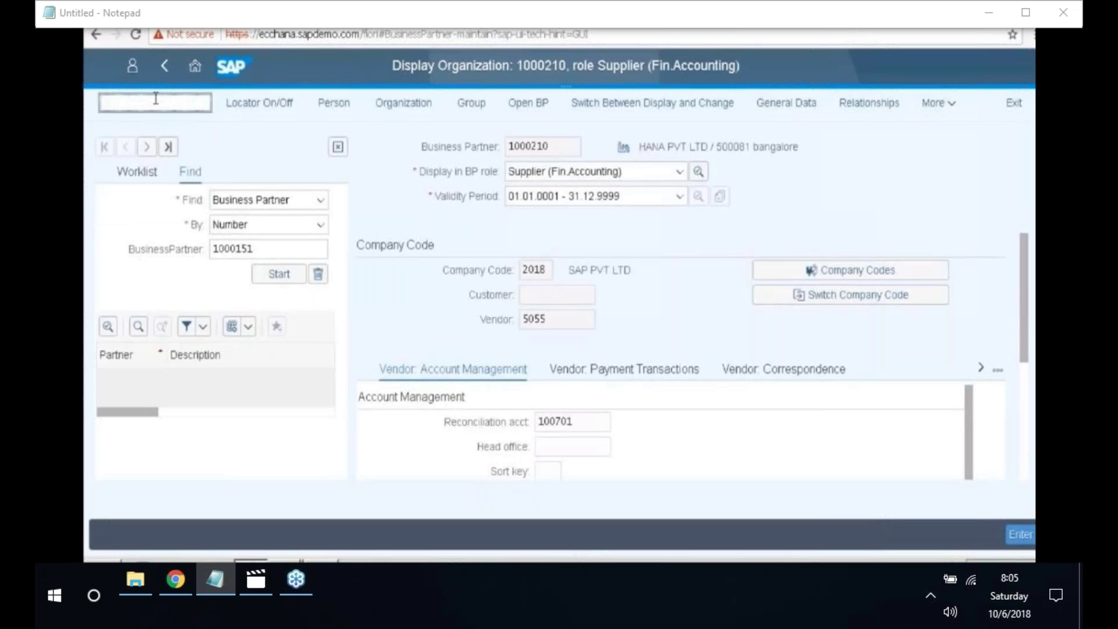
text(/N)
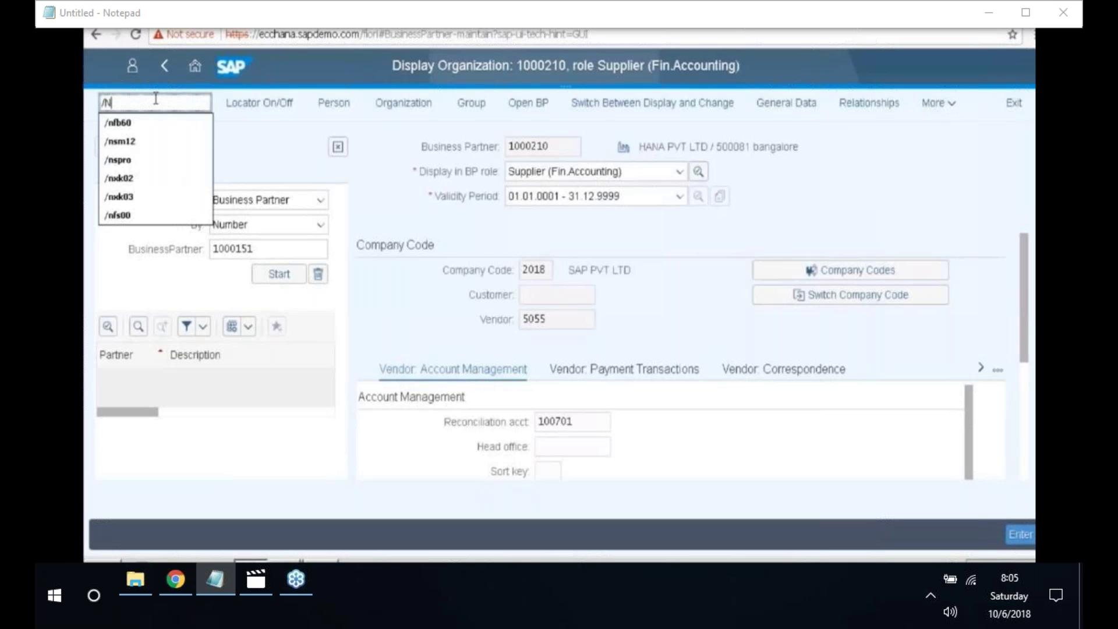
text(F)
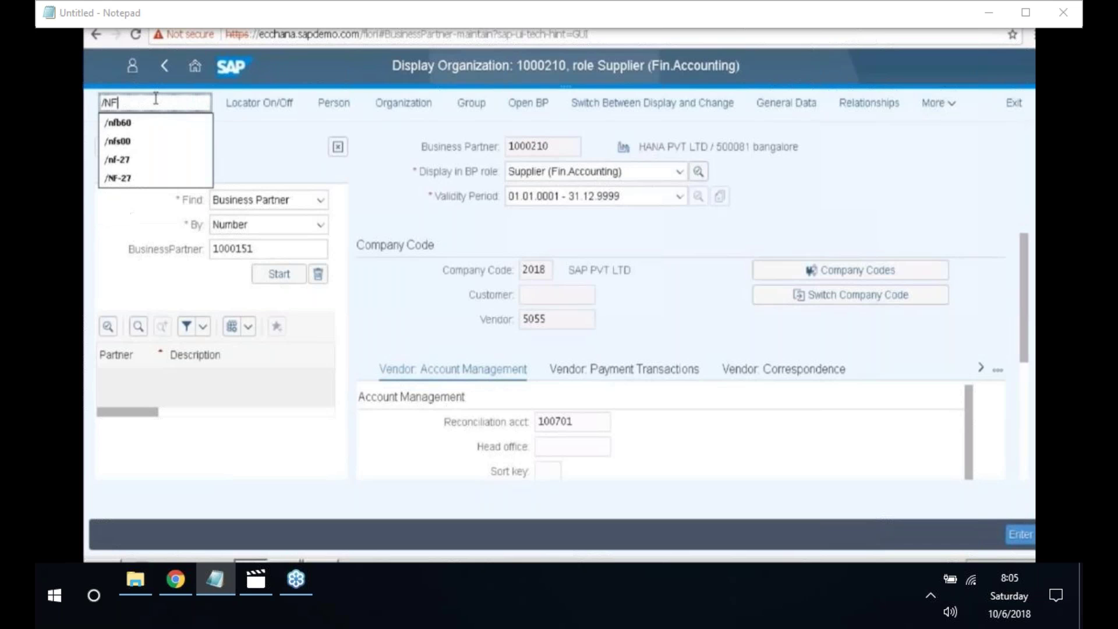
text(-=43)
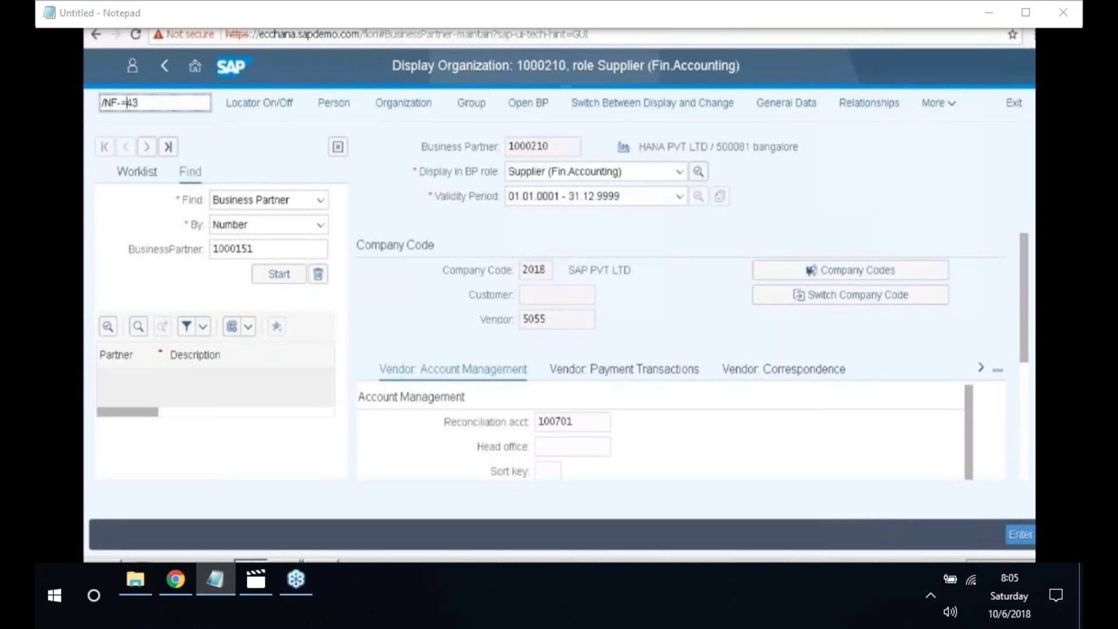
click(127, 102)
key(BackSpace)
key(Return)
key(F4)
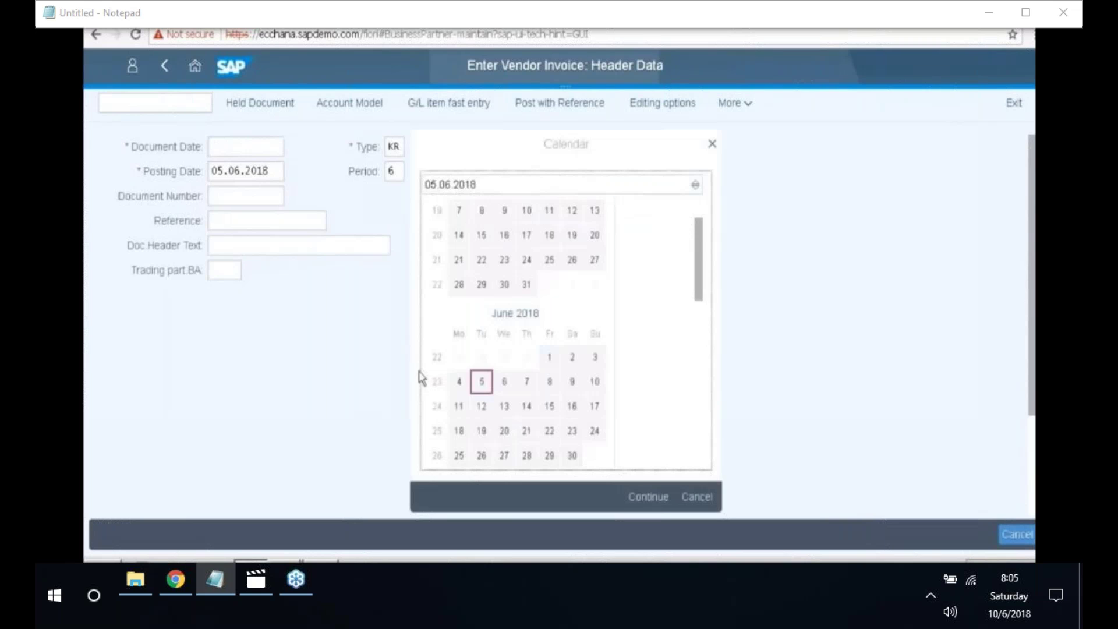
double_click(482, 381)
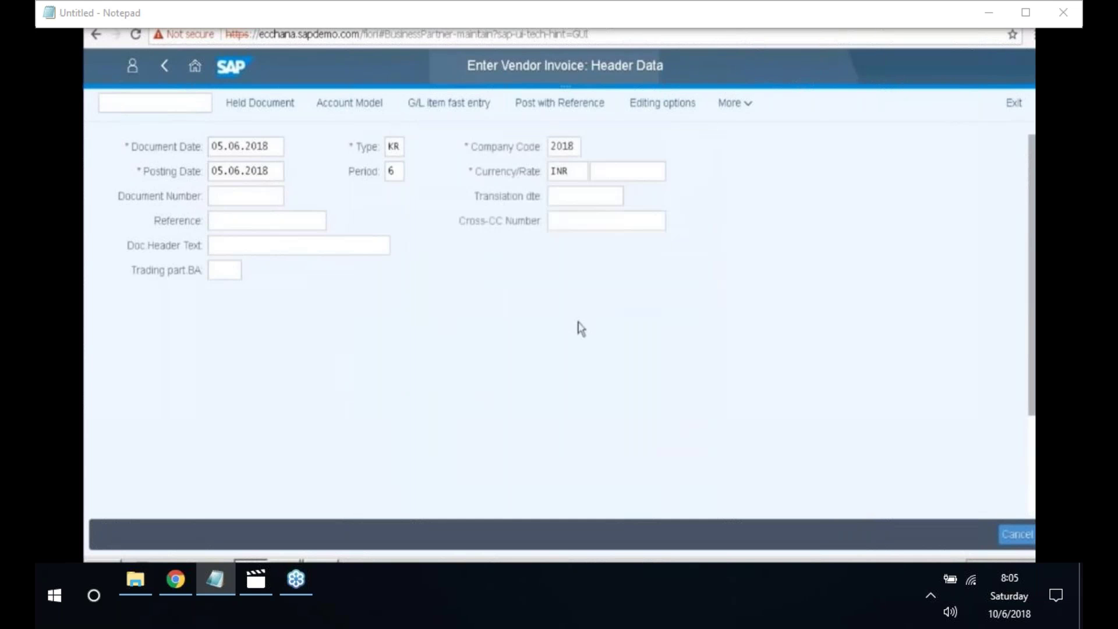
- Give the first line posting key 31 and vendor account 5055 (HANA PVT LTD)
scroll(551, 364, down, 3)
click(169, 479)
text(31)
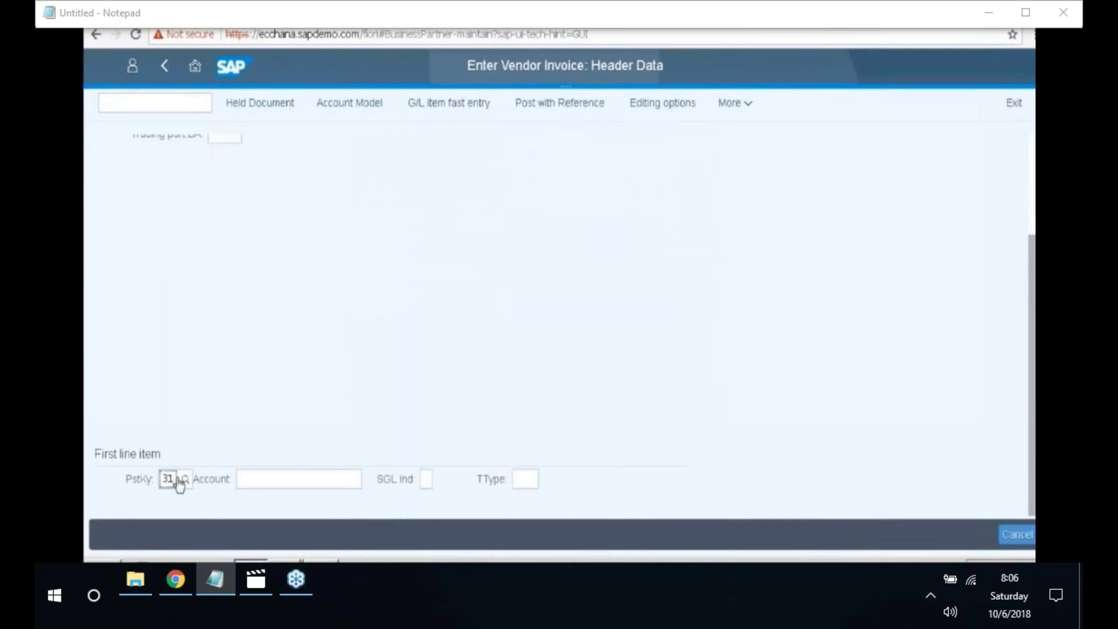
click(175, 479)
key(BackSpace)
key(BackSpace)
text(31)
click(271, 464)
click(278, 478)
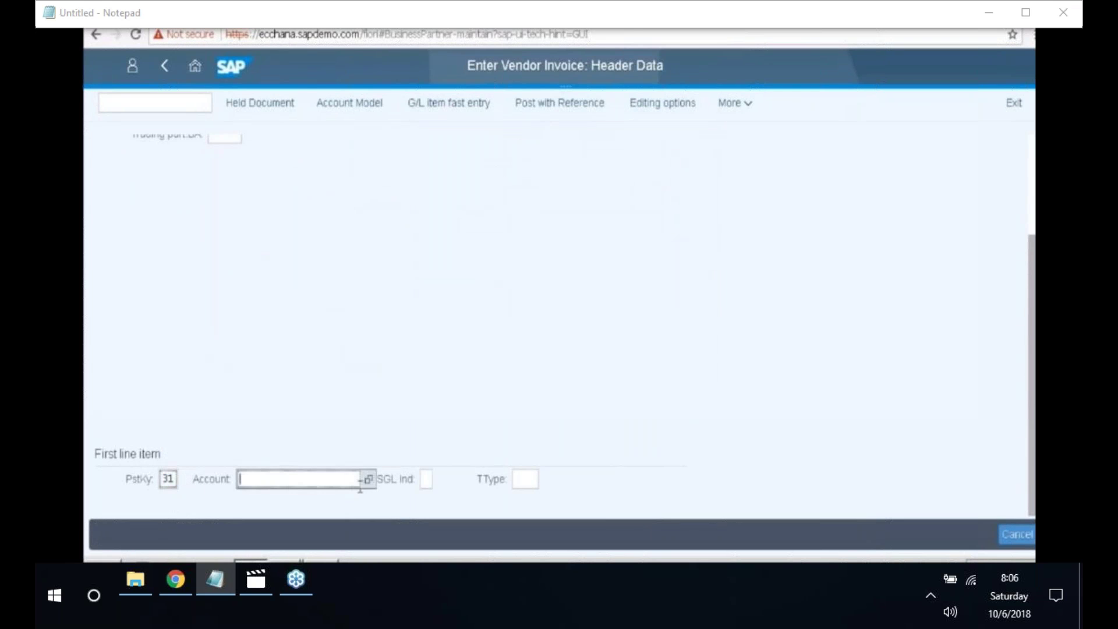
click(369, 482)
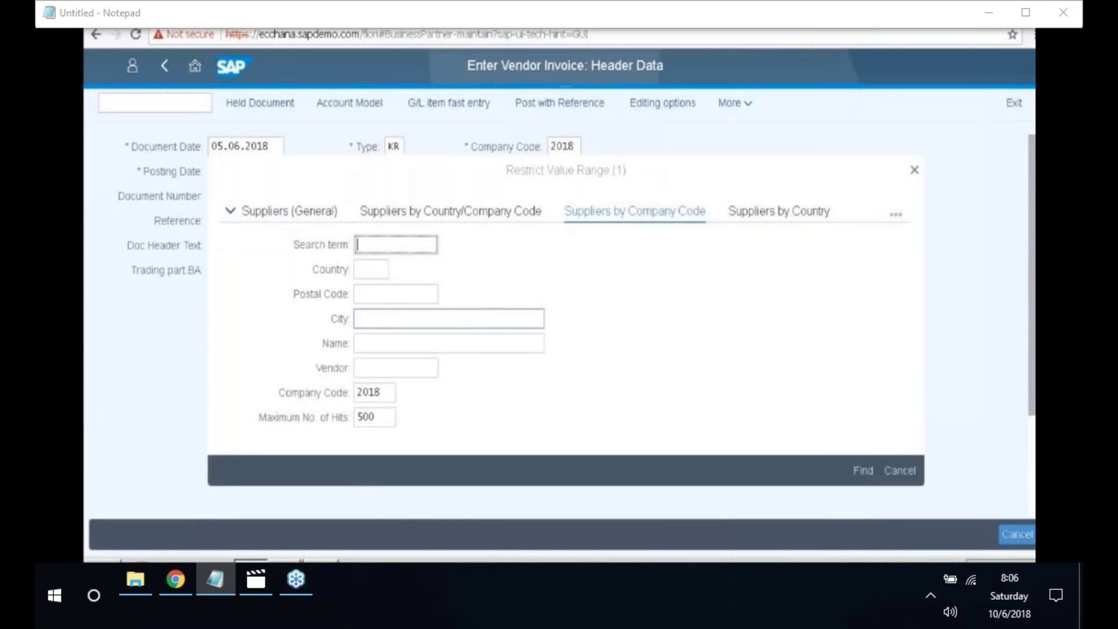
key(Return)
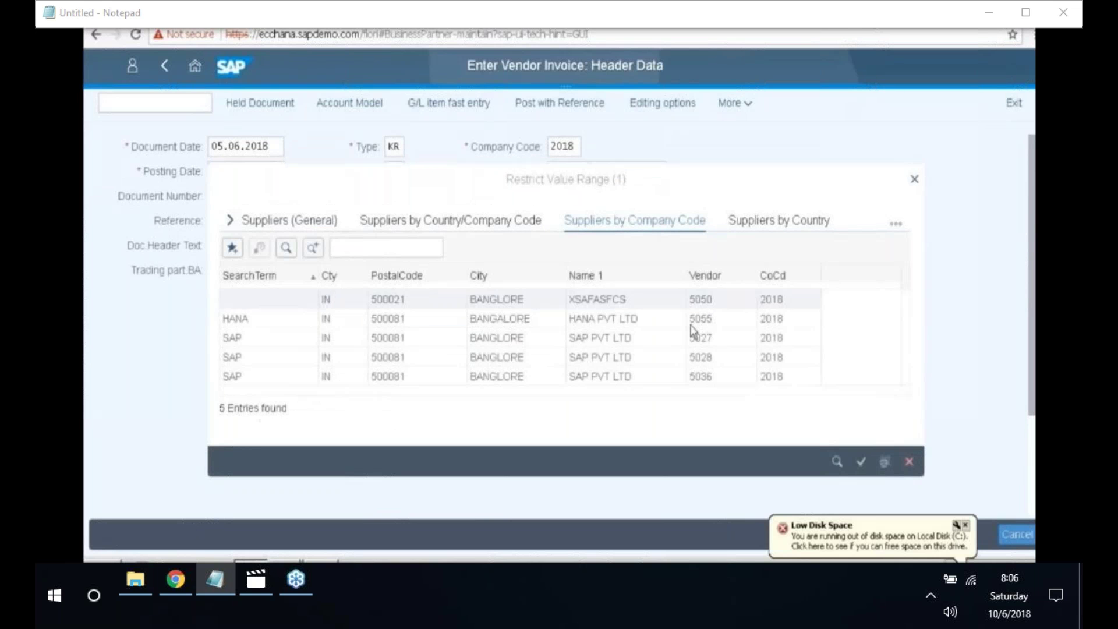
click(370, 319)
double_click(371, 319)
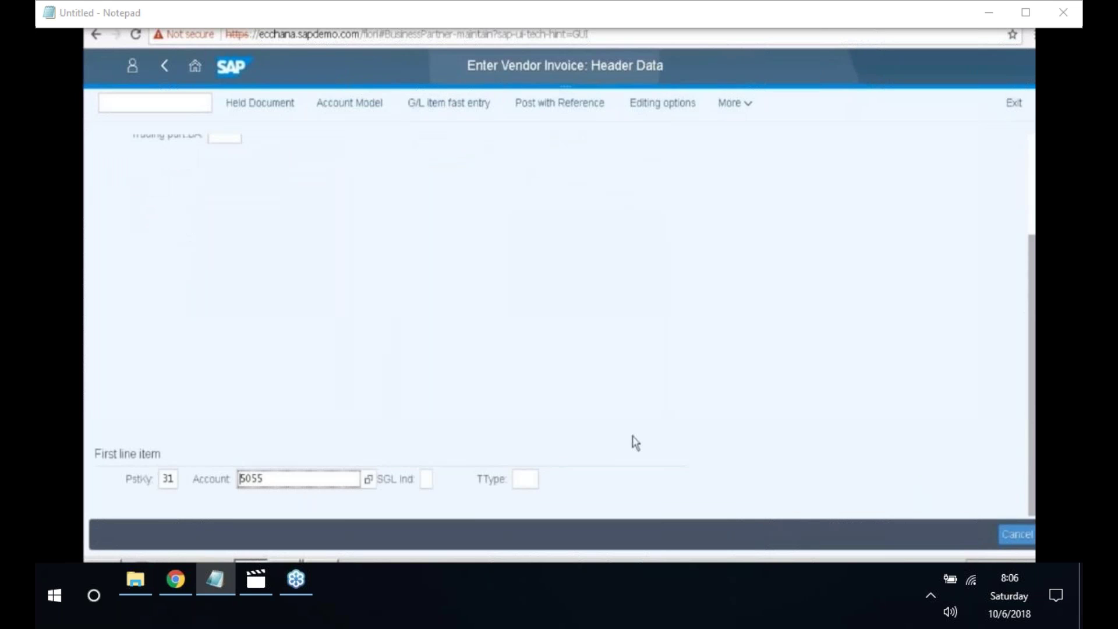
- Enter amount 50000 and business area 11B1 on the vendor item
key(Return)
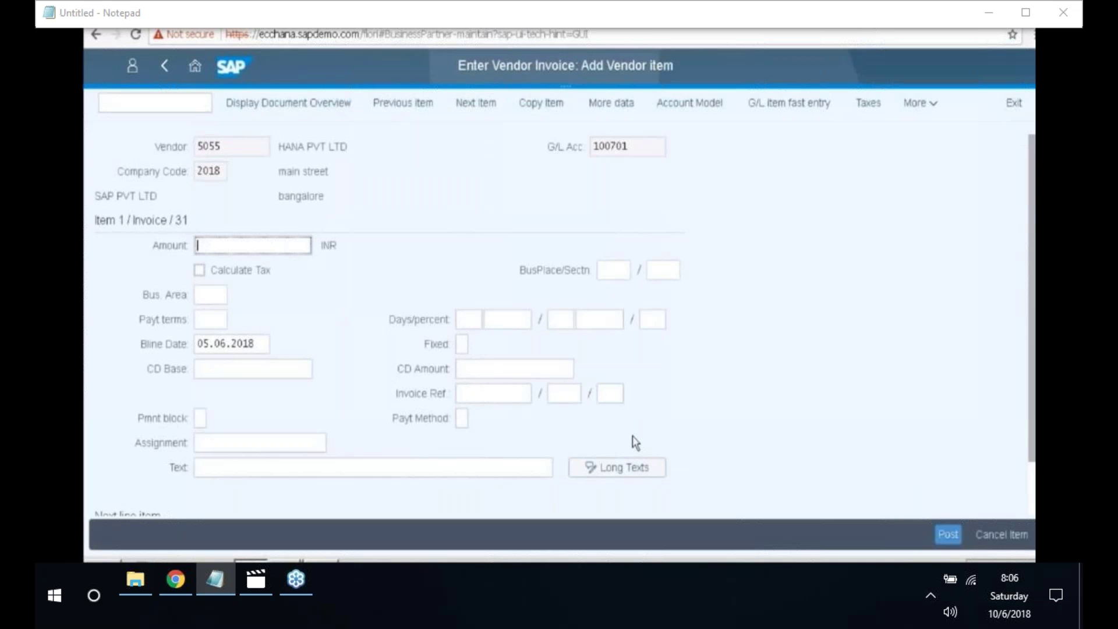
text(50000)
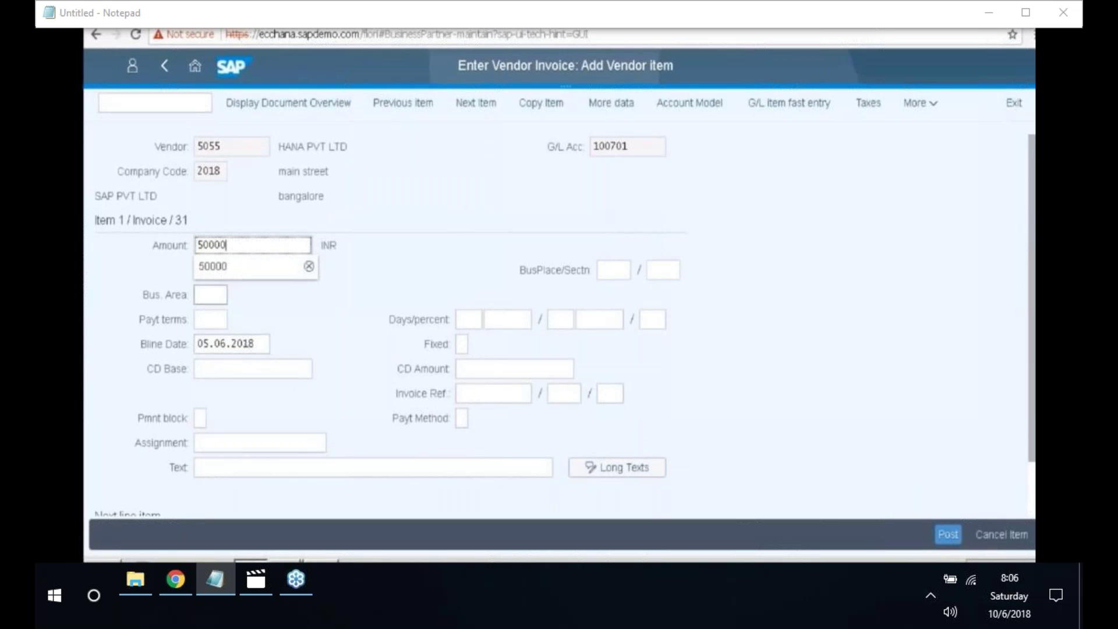
click(210, 295)
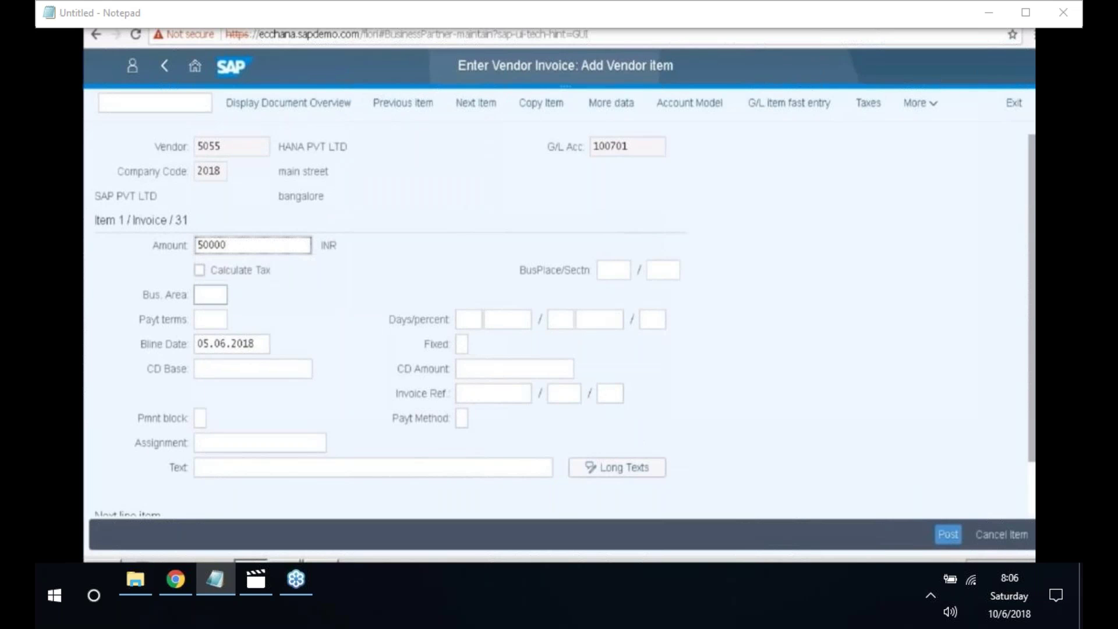
click(235, 296)
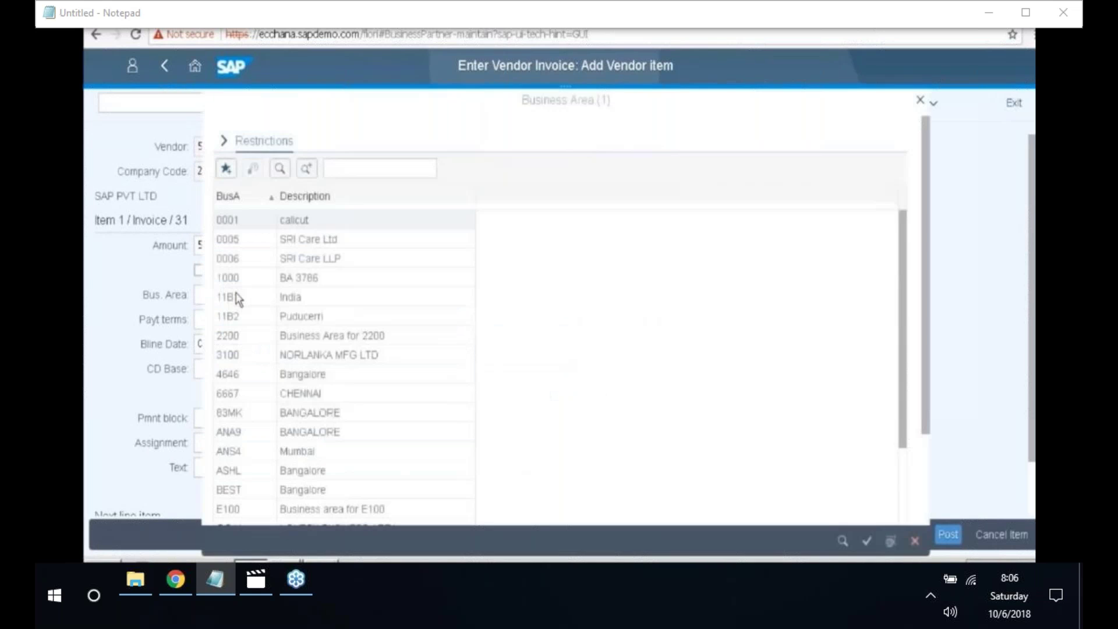
click(233, 301)
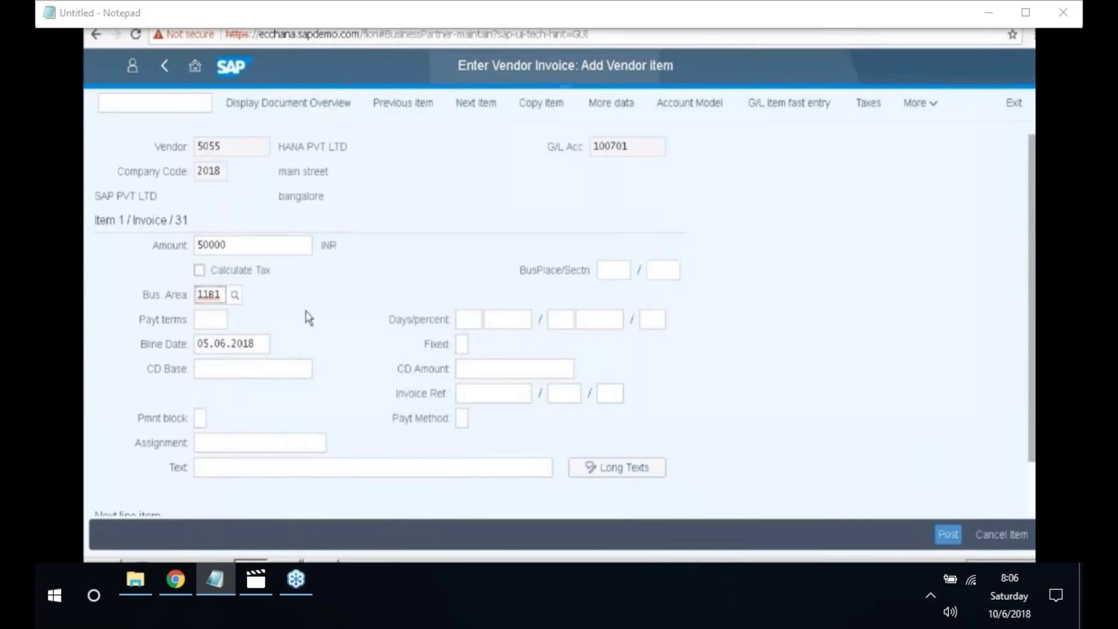
- Set the vendor item text to 'Vendor invoices'
scroll(309, 318, down, 2)
click(308, 405)
text(V)
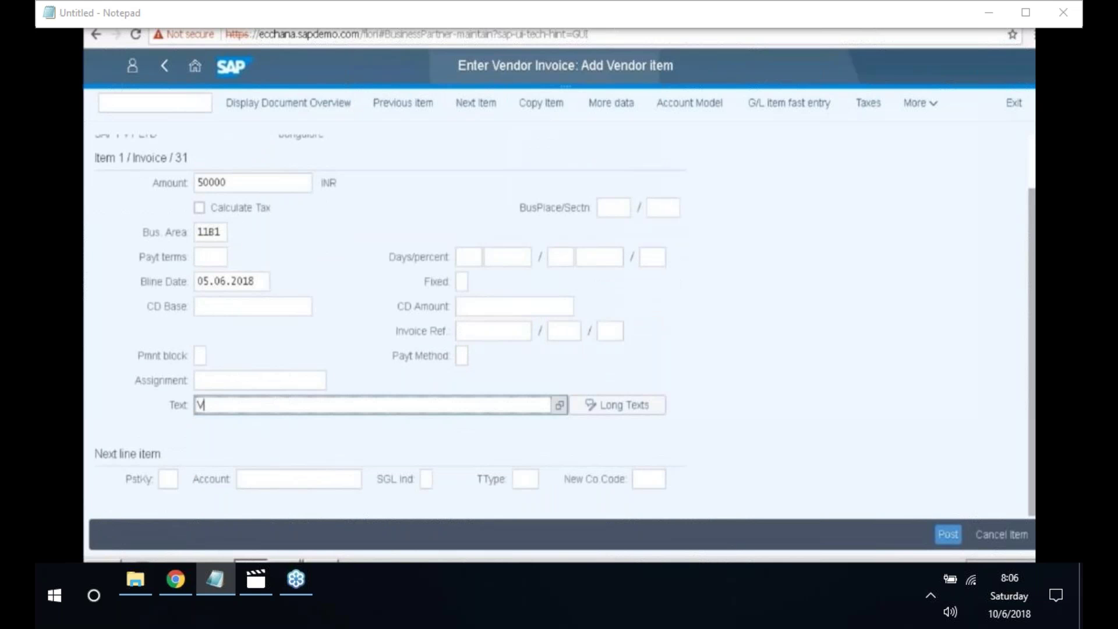
text(endor inv)
text(o)
text(ic)
text(e)
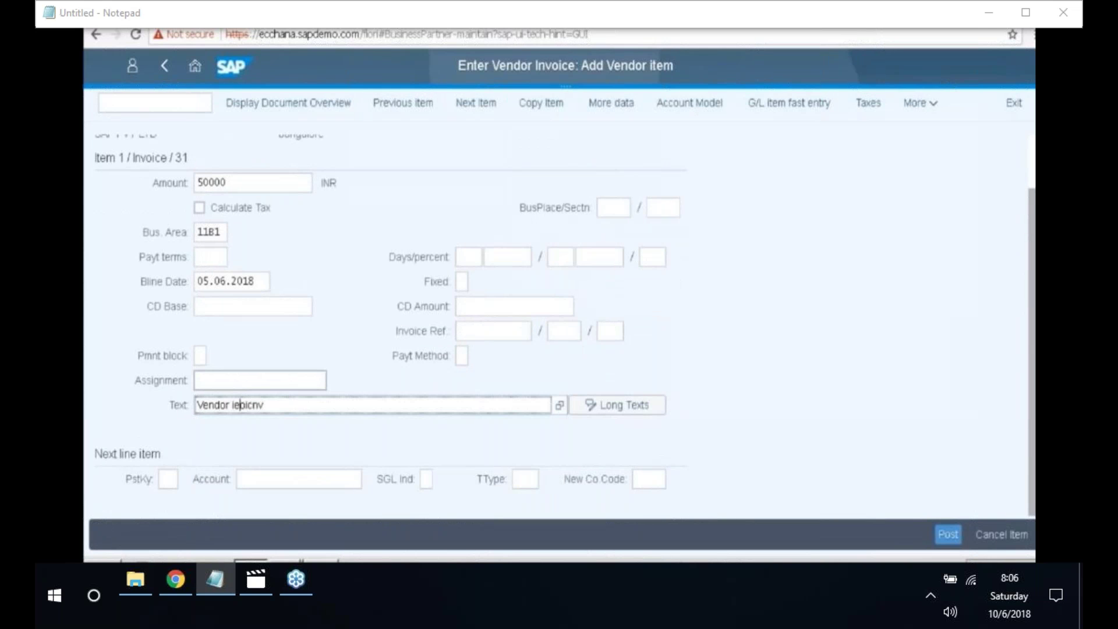
key(BackSpace)
key(Delete)
key(Delete)
key(Delete)
key(Delete)
text(nvoi)
key(Delete)
text(ces)
- Start the next line with posting key 40 and search G/L accounts of chart 2018
click(168, 480)
text(40)
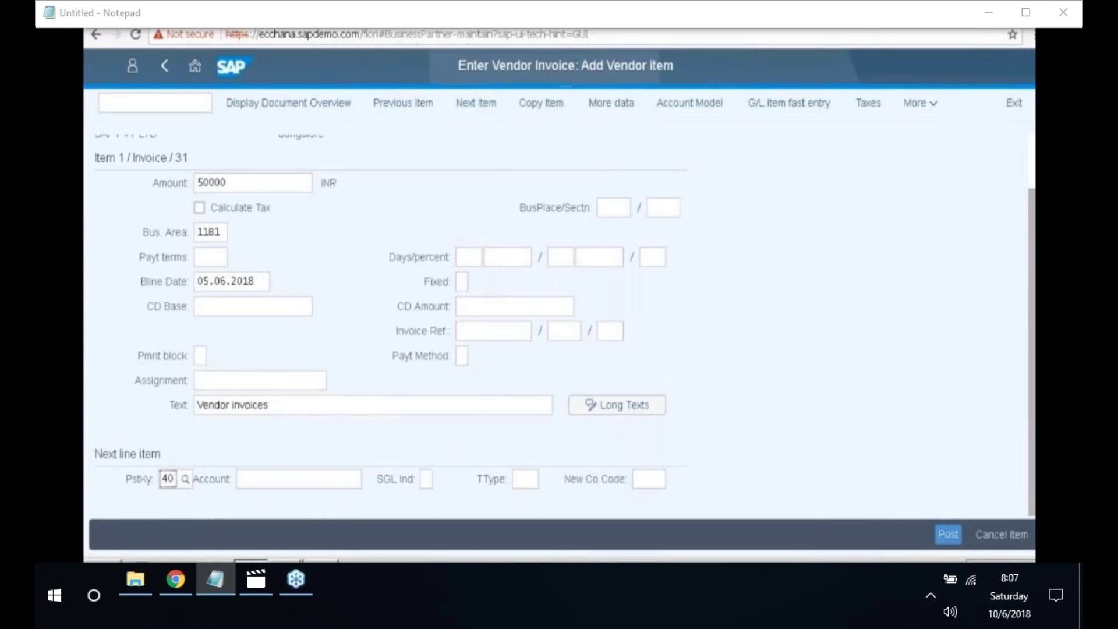
click(271, 480)
scroll(361, 485, up, 1)
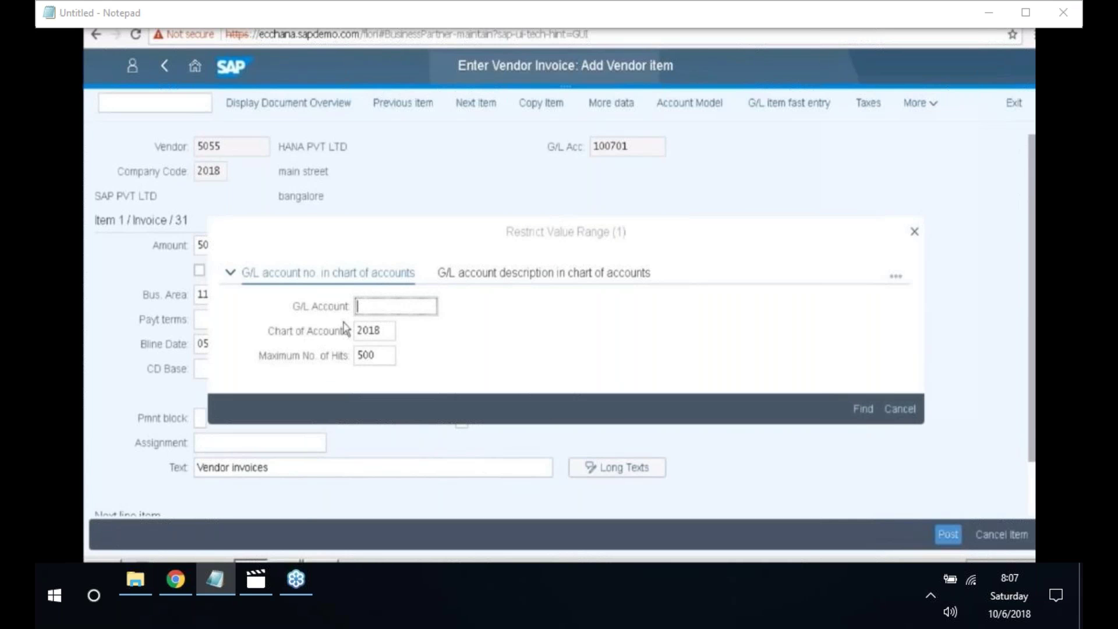
key(Return)
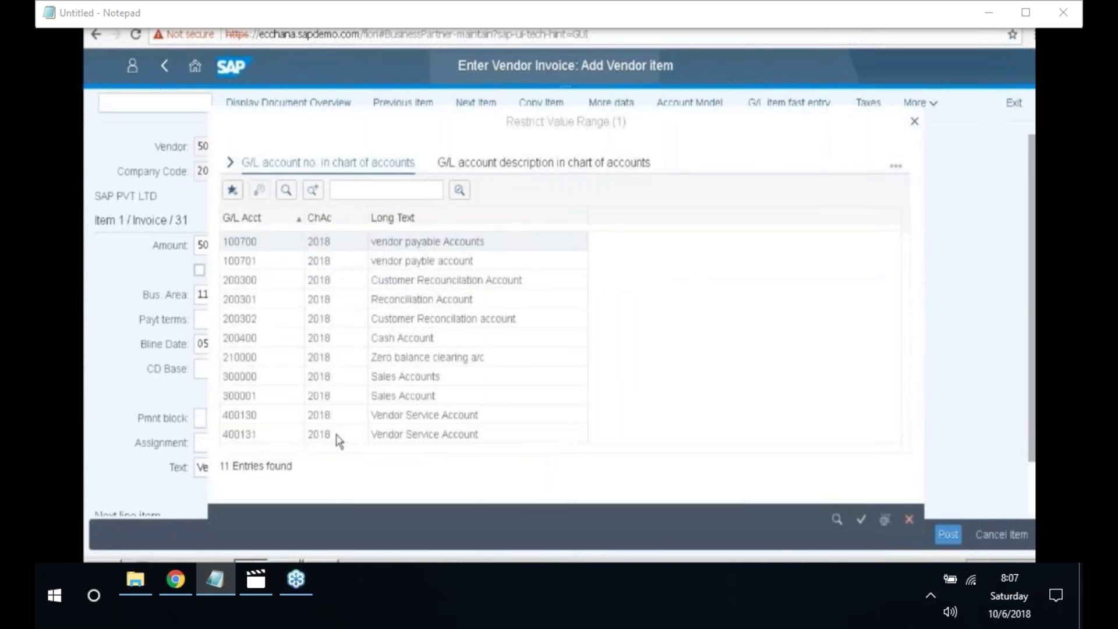
- Choose G/L account 400131 and enter amount 50000 on the debit line
click(293, 438)
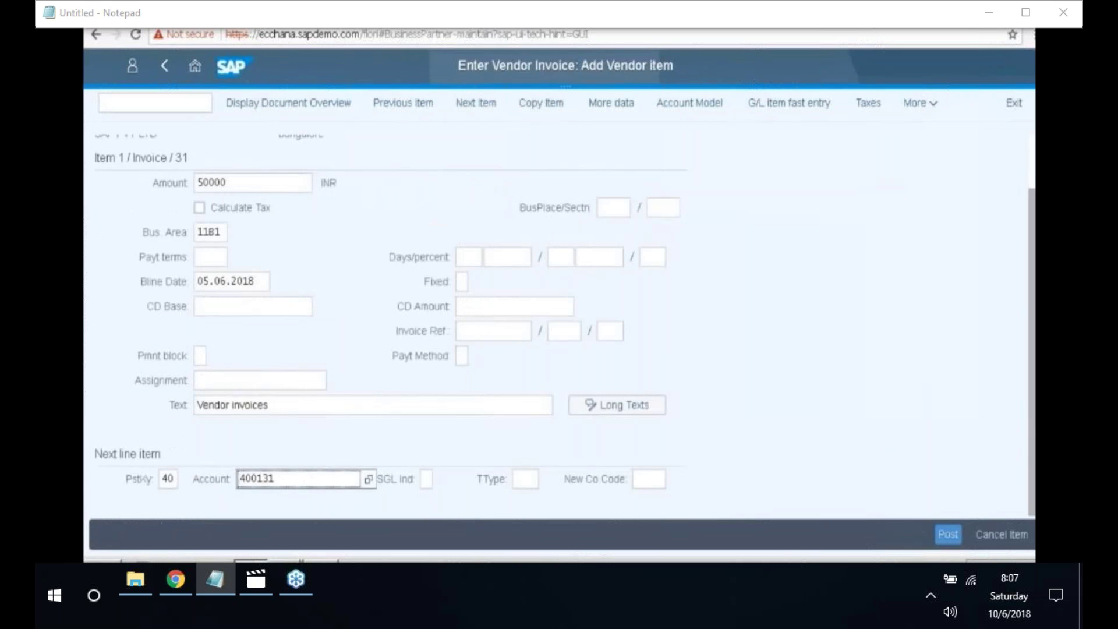
key(Return)
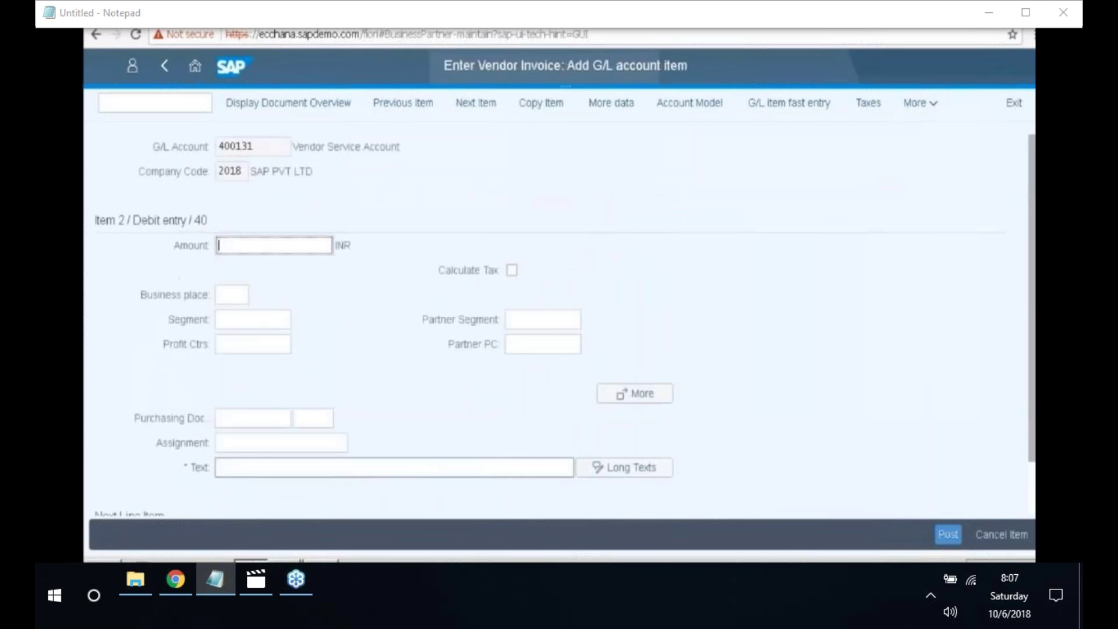
text(500)
key(BackSpace)
key(BackSpace)
text(00)
text(00)
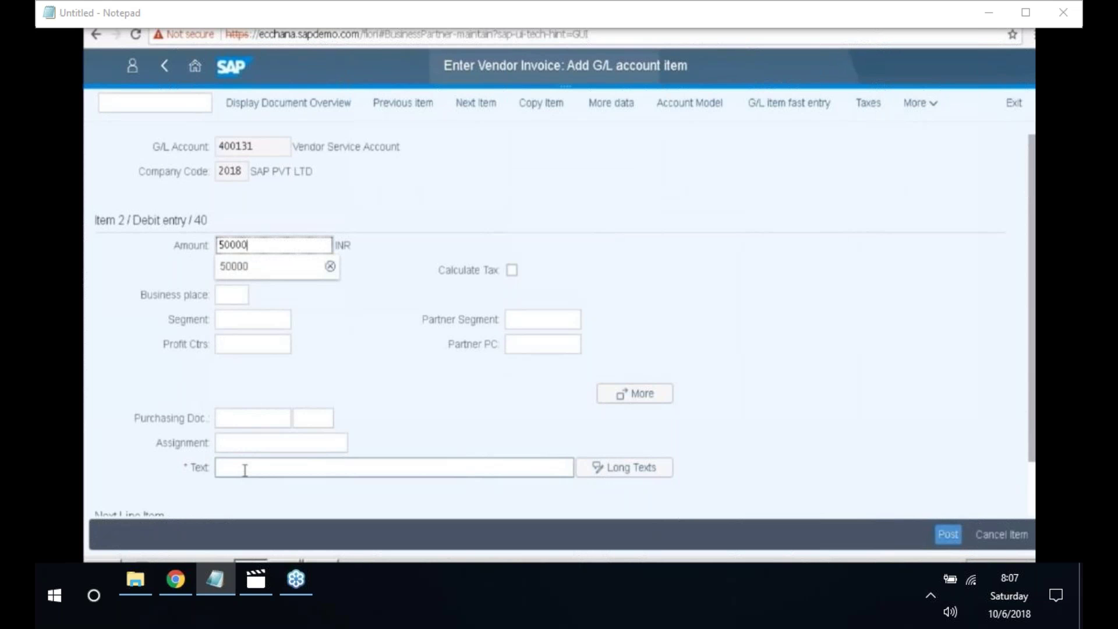
- Give the debit line the text 'Vendor debit' and confirm the line
click(249, 468)
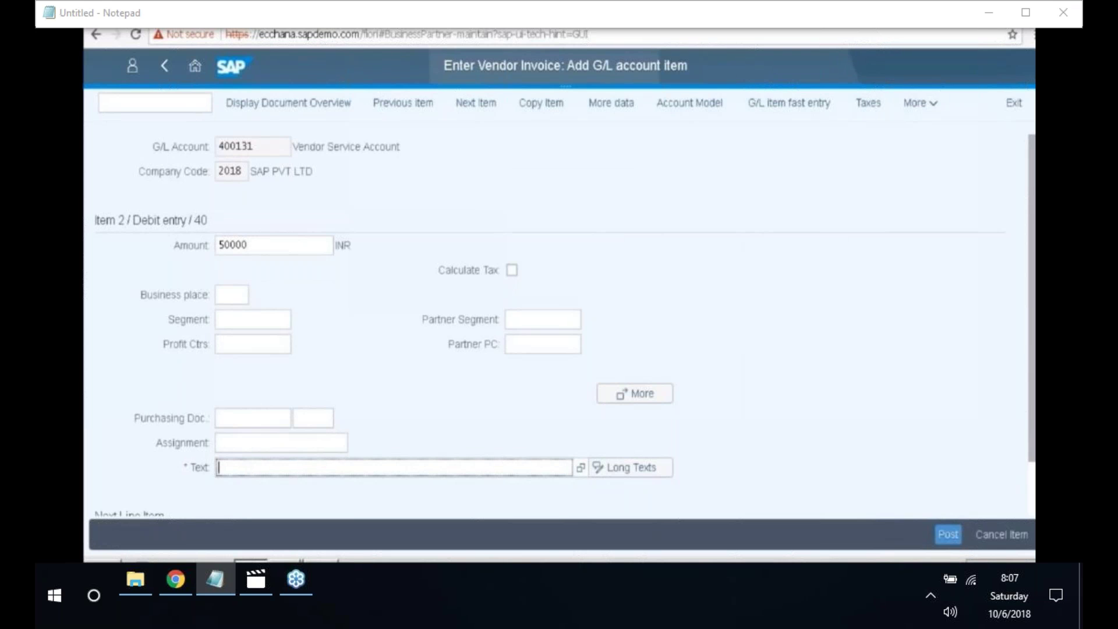
text(Ac)
key(BackSpace)
key(BackSpace)
text(Vendor debit)
scroll(539, 464, down, 1)
click(170, 480)
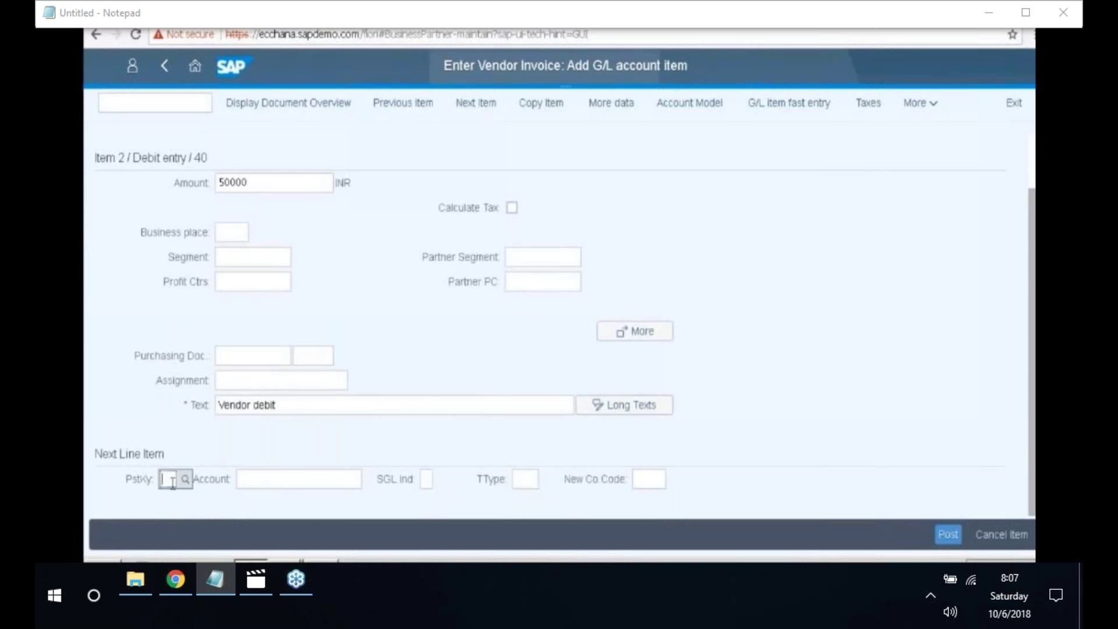
key(Return)
click(922, 105)
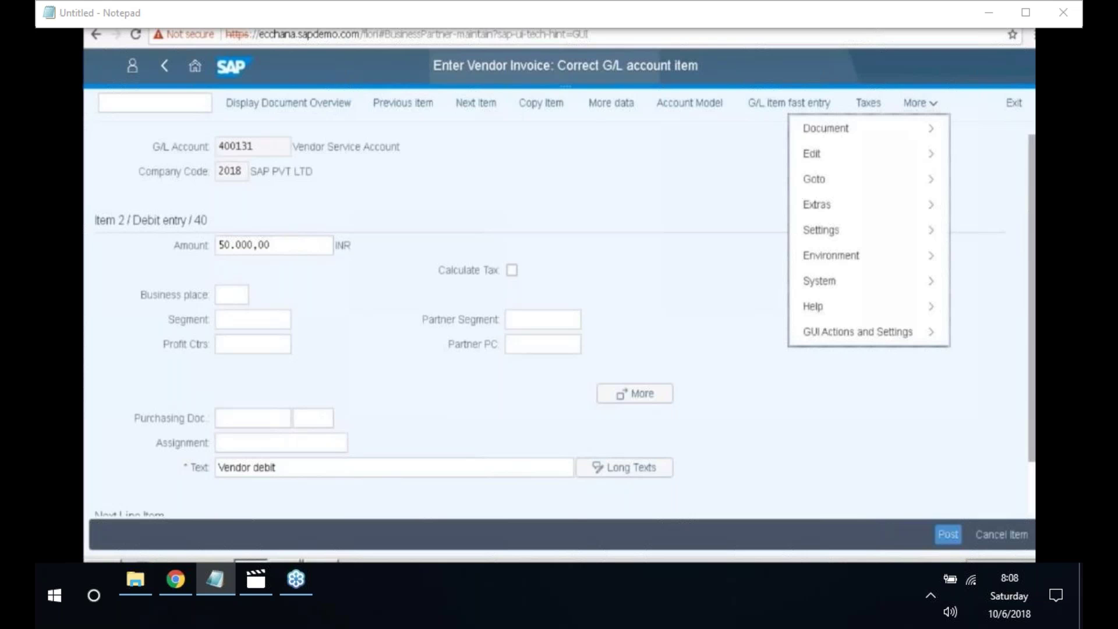
- Simulate the document and verify debit and credit balance at 50,000 INR
mouse_move(811, 138)
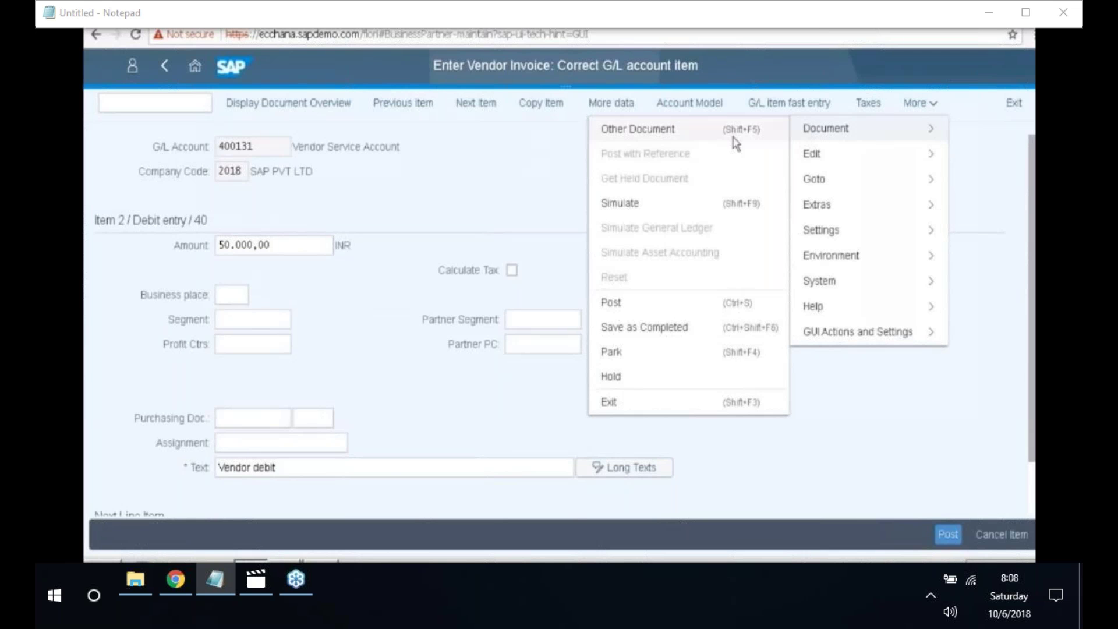
click(658, 205)
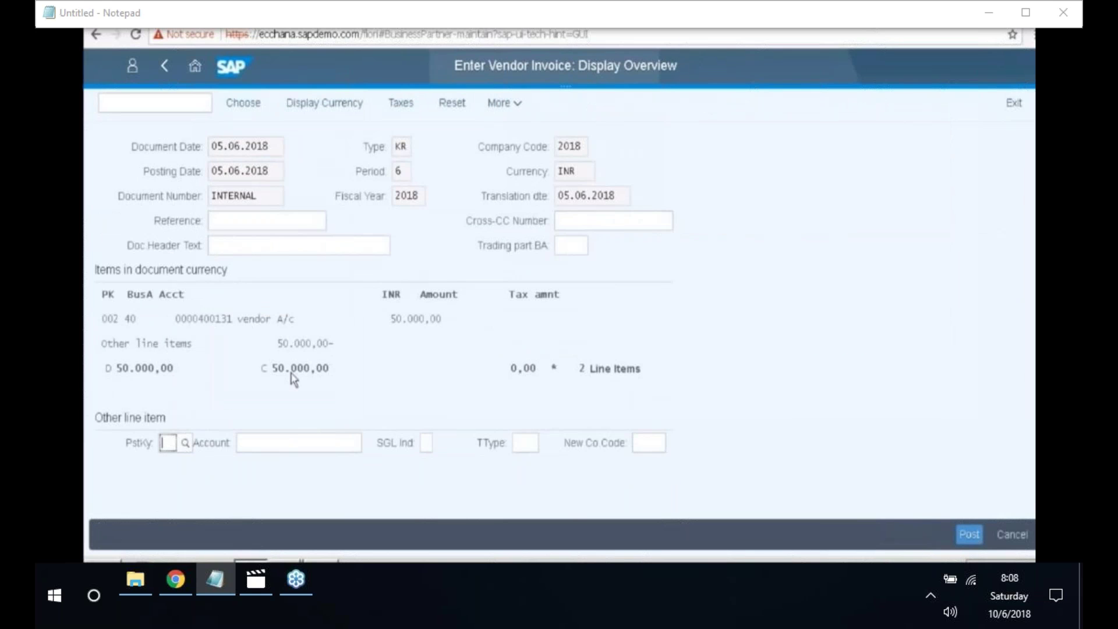
double_click(177, 369)
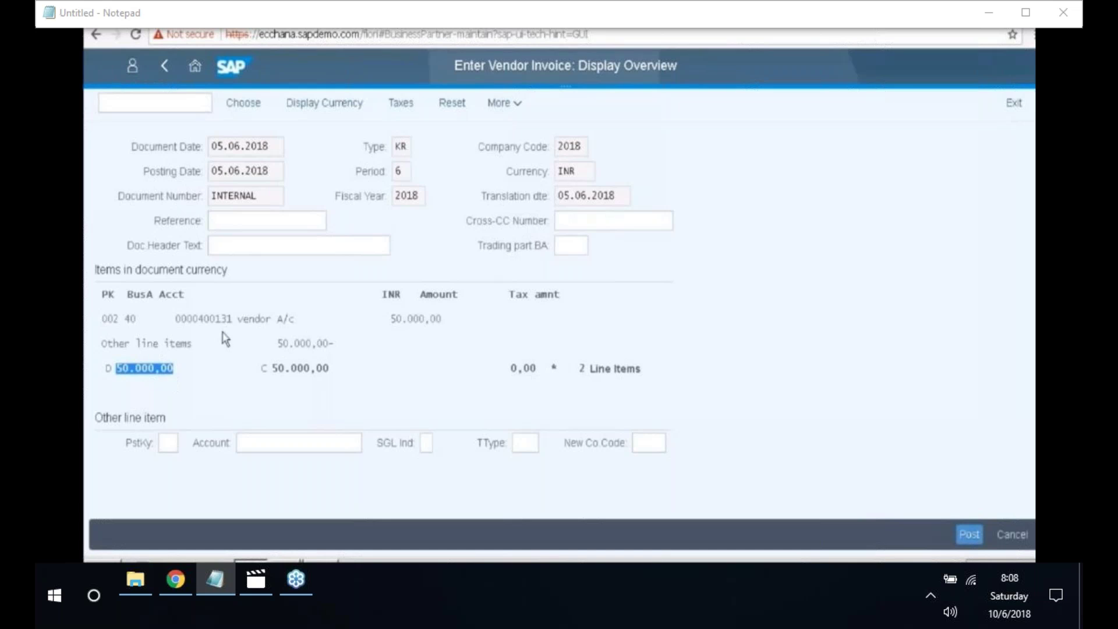
scroll(226, 340, up, 1)
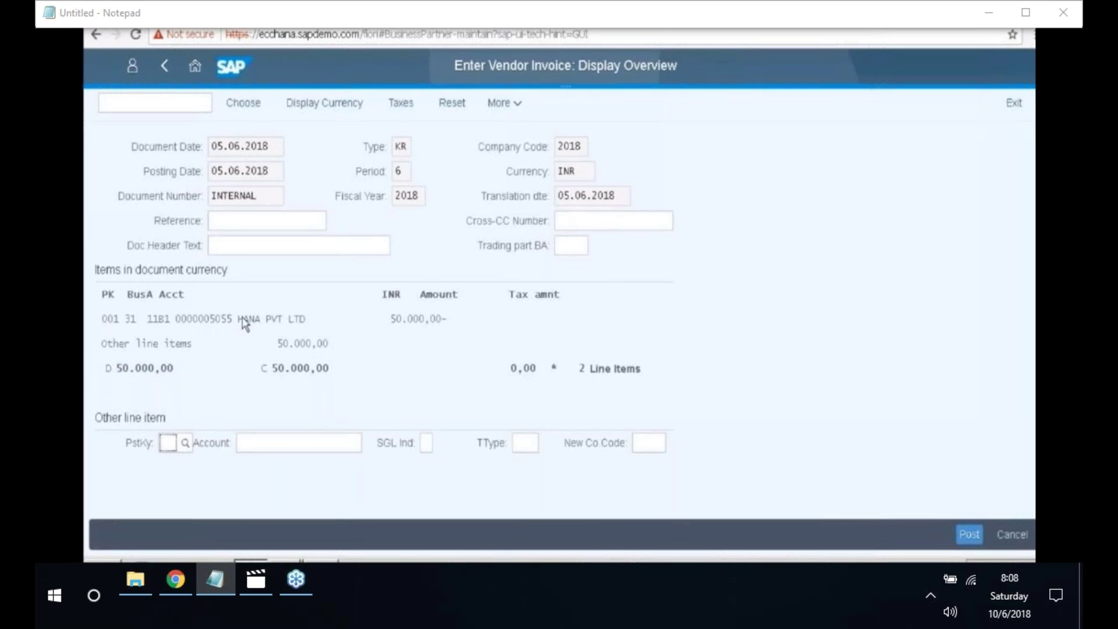
scroll(246, 325, down, 1)
scroll(392, 336, down, 1)
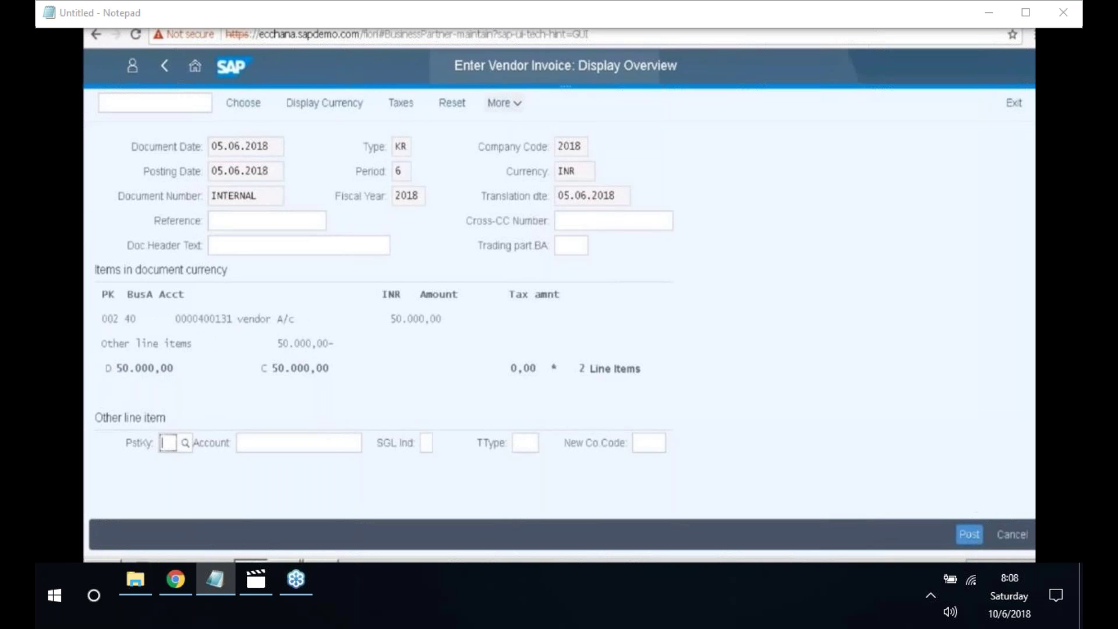
click(504, 103)
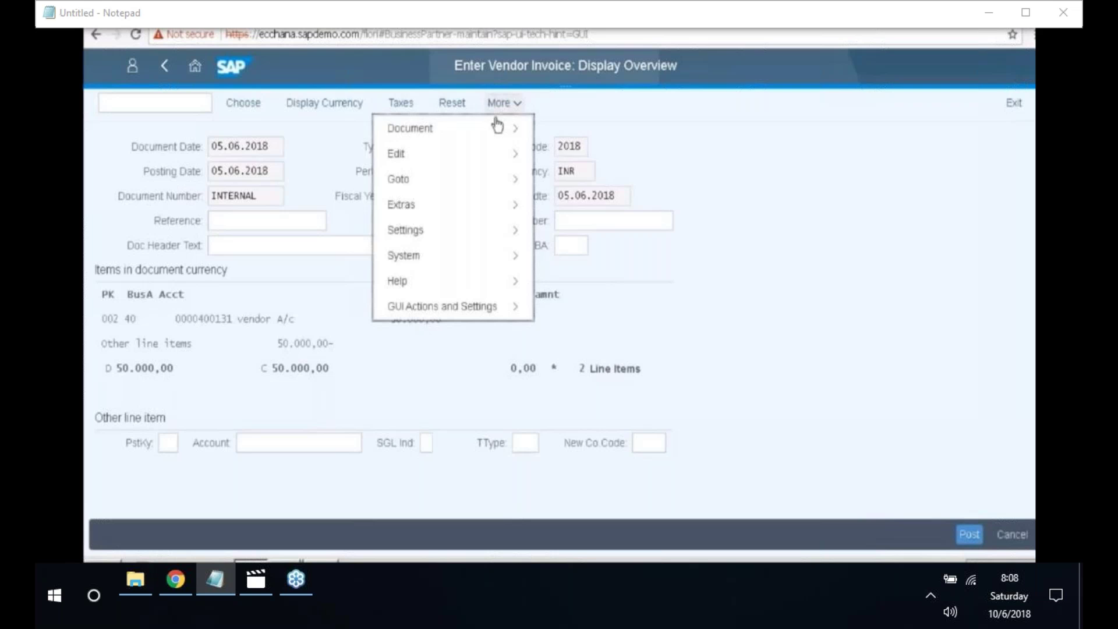
mouse_move(490, 137)
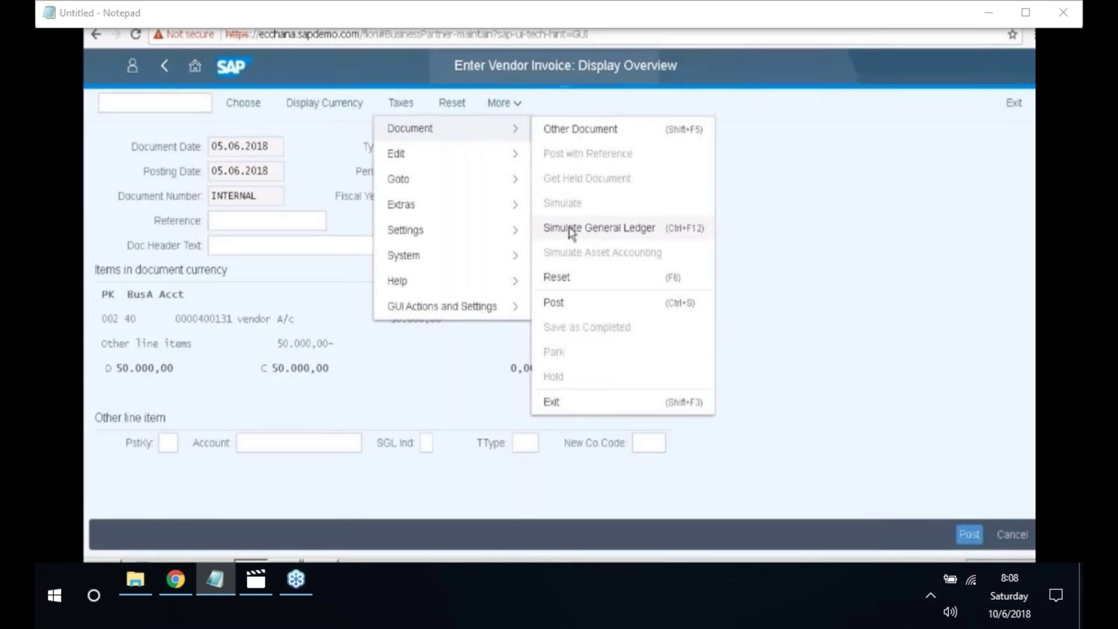
click(571, 228)
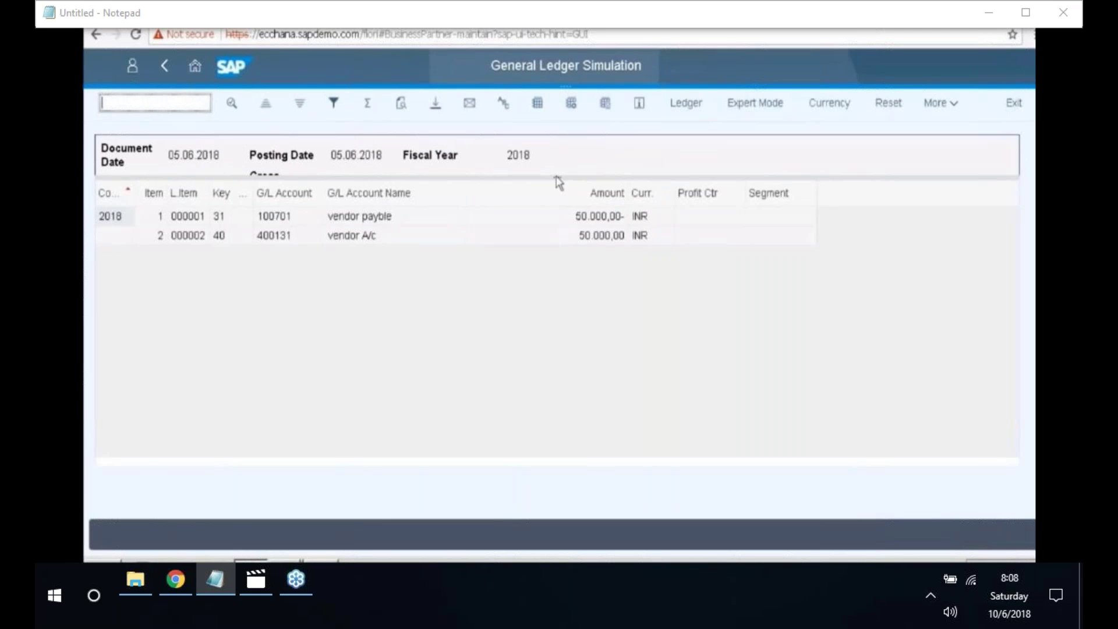
drag(551, 176, 544, 244)
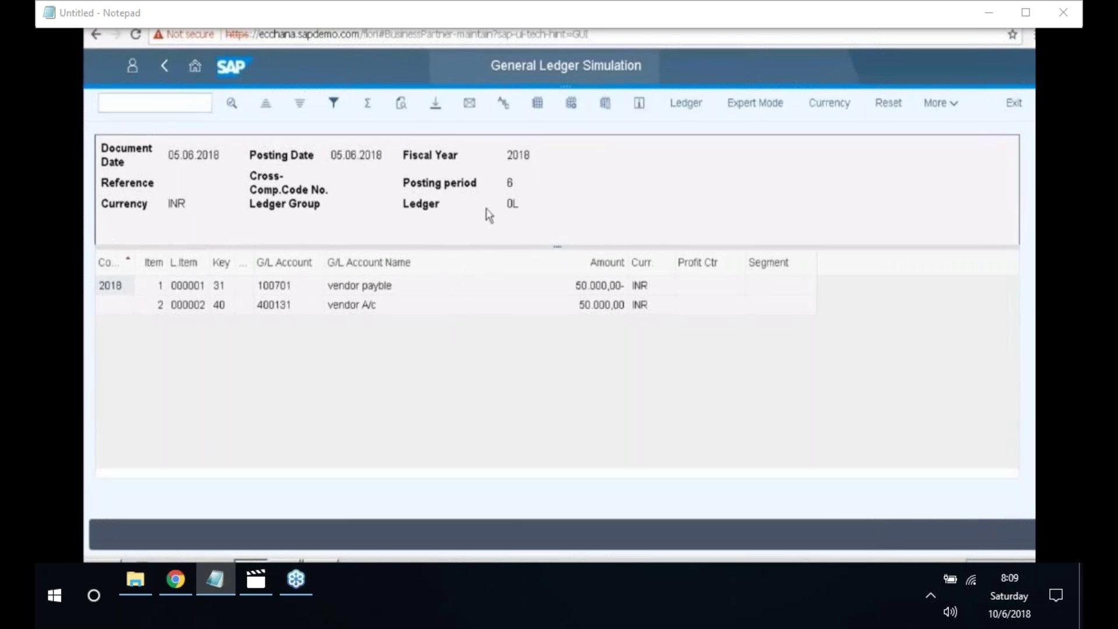
click(168, 68)
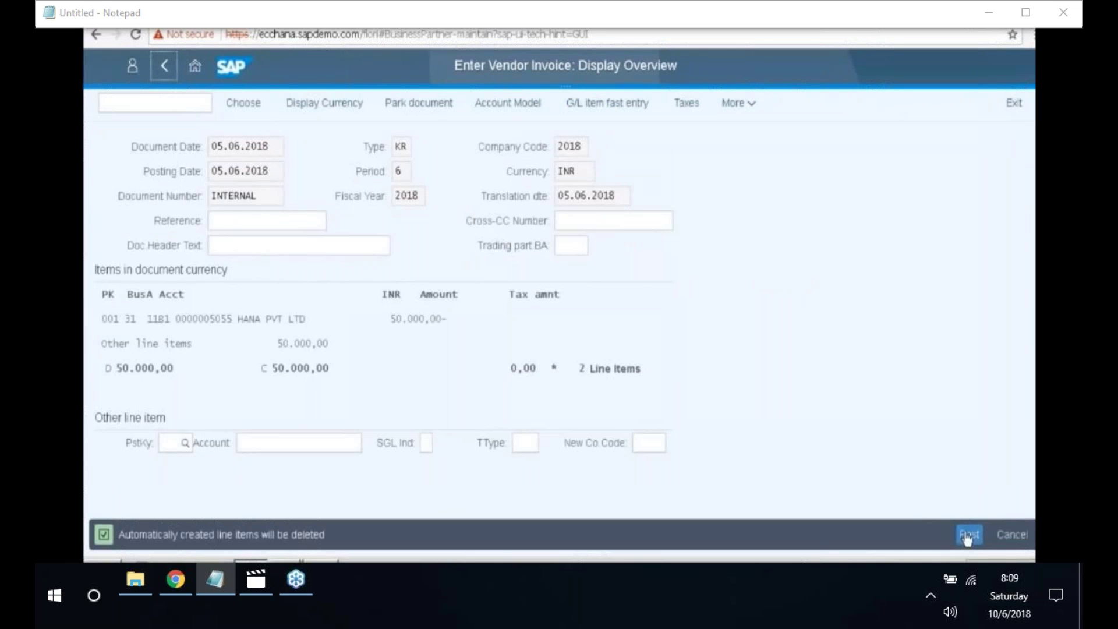
- Post the invoice as document 7002 and paste the confirmation message into Notepad
click(967, 536)
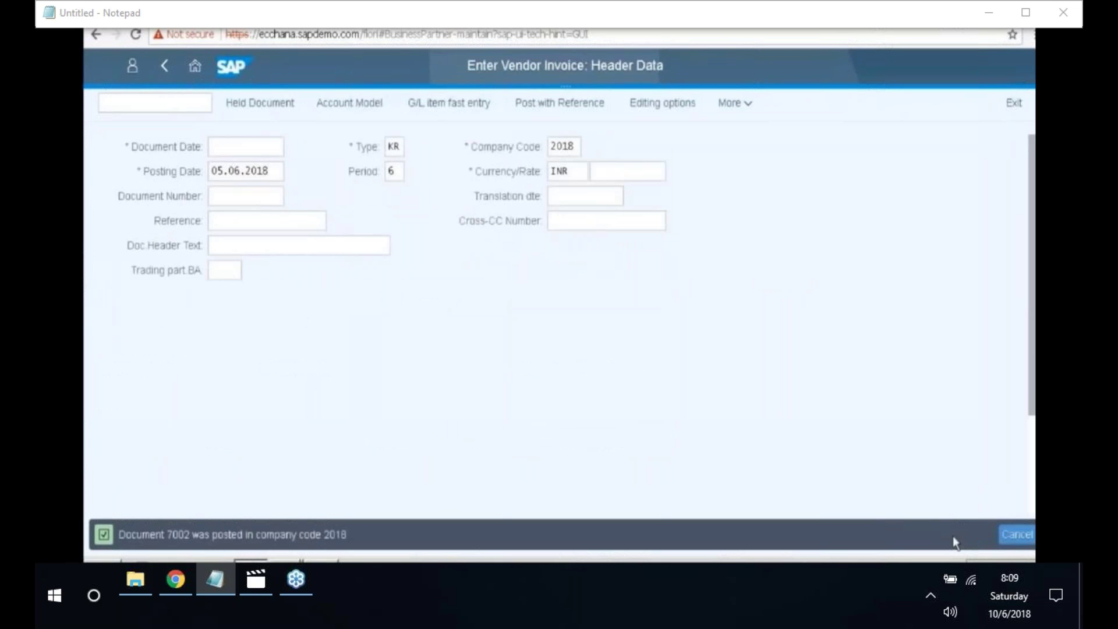
drag(249, 539, 354, 534)
key(ctrl+c)
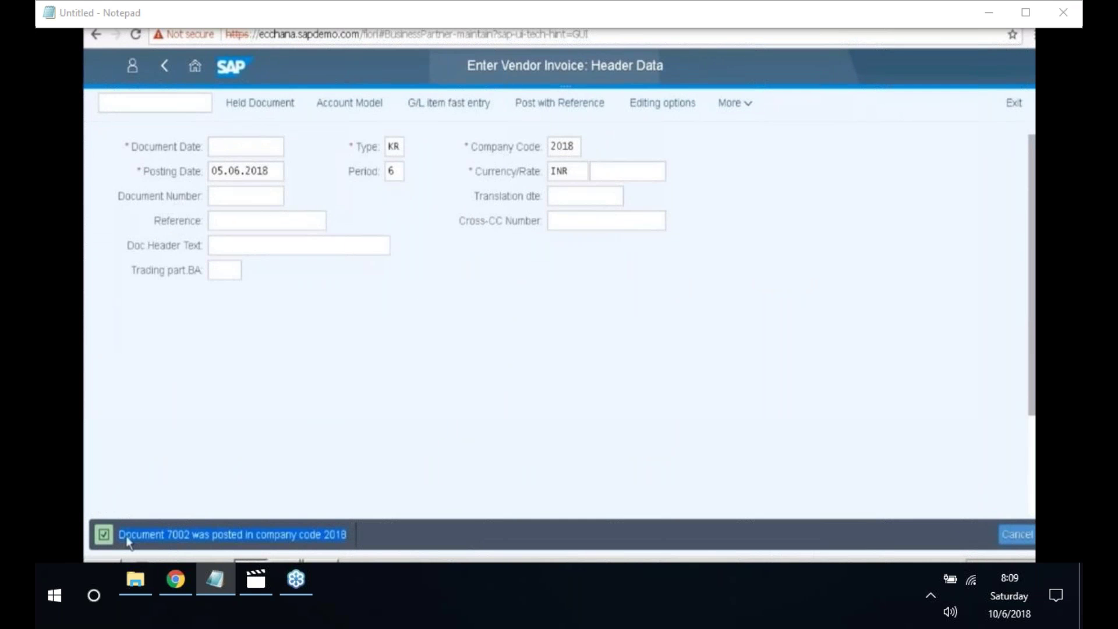
click(321, 561)
key(Return)
key(Return)
key(ctrl+v)
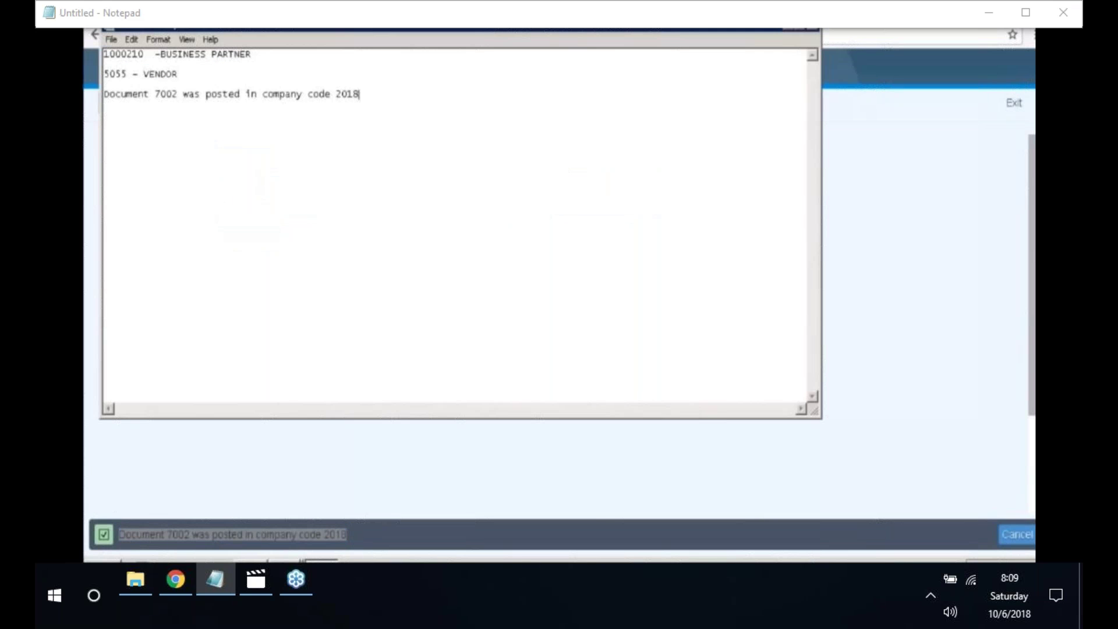
click(789, 25)
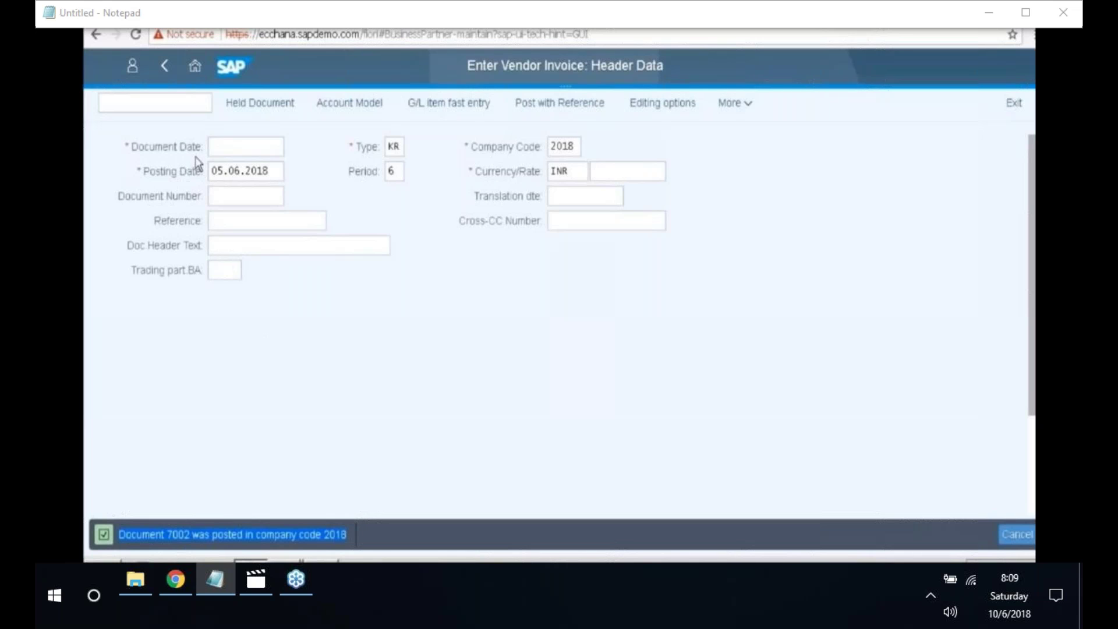
click(216, 200)
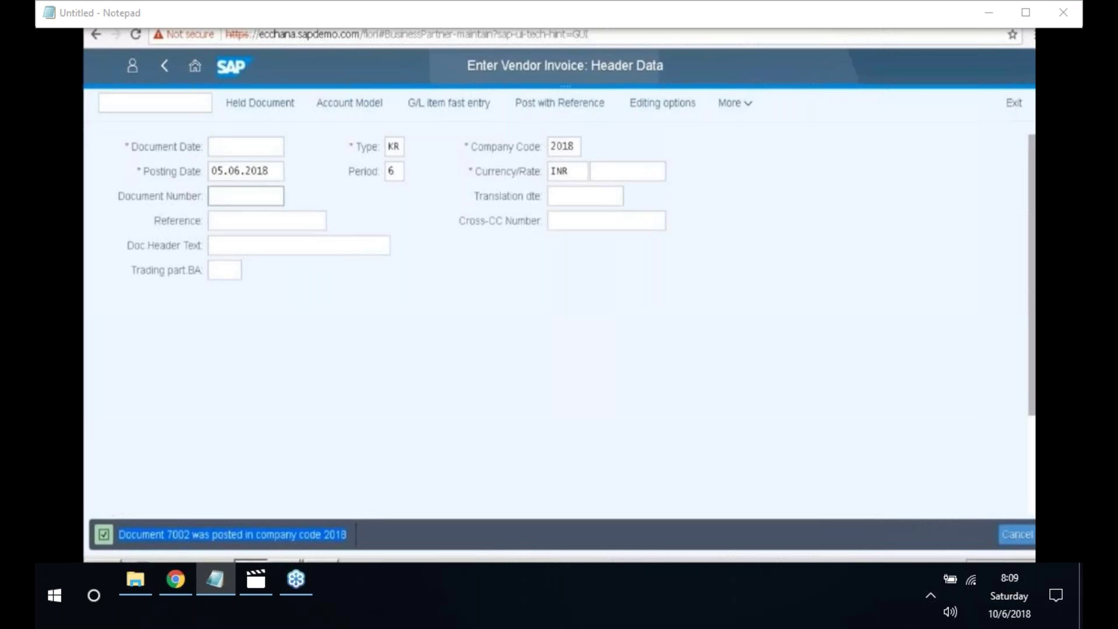
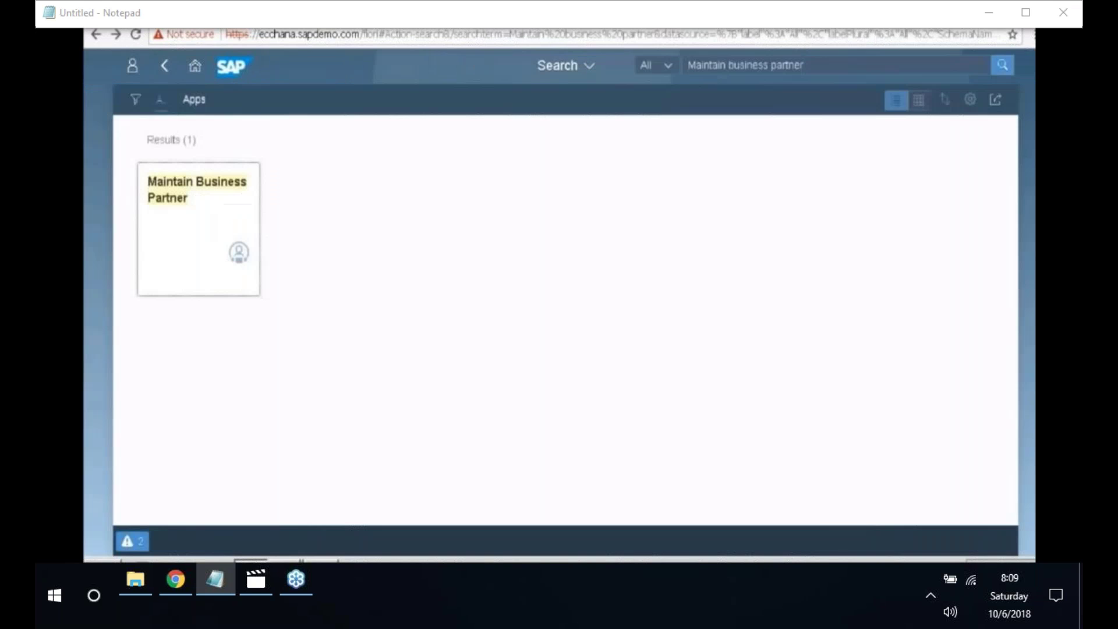
- Search the shell for 'Manage supplier line items' and launch that app
click(809, 66)
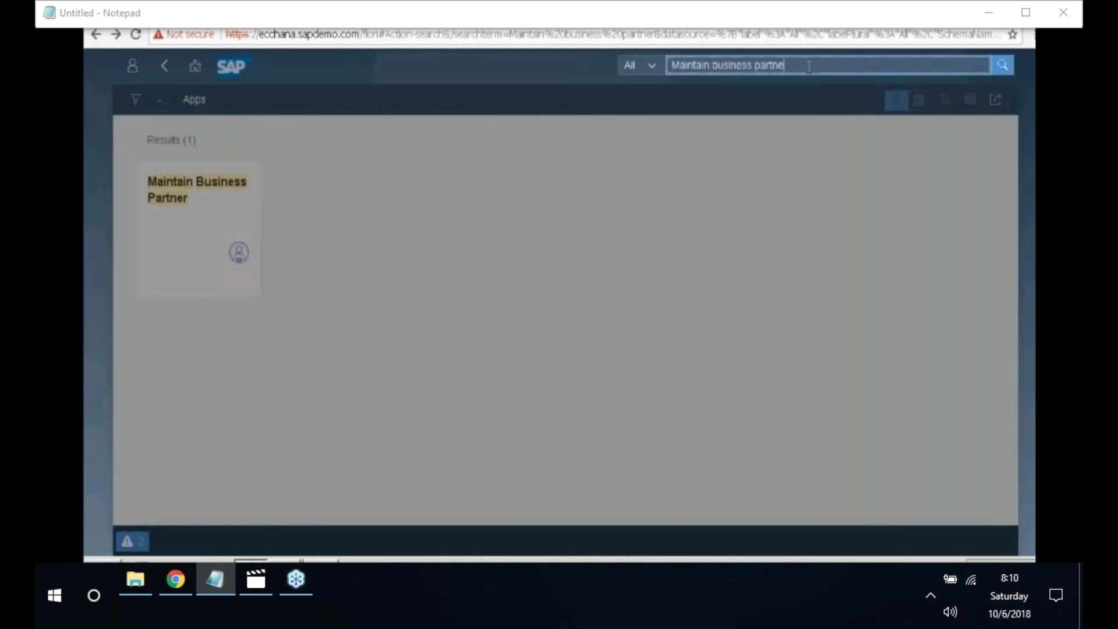
key(BackSpace)
key(BackSpace)
key(BackSpace)
key(BackSpace)
key(BackSpace)
key(BackSpace)
key(BackSpace)
key(BackSpace)
key(BackSpace)
key(BackSpace)
key(BackSpace)
key(BackSpace)
key(BackSpace)
key(BackSpace)
key(BackSpace)
key(BackSpace)
key(BackSpace)
key(BackSpace)
key(BackSpace)
key(BackSpace)
text(nage supplier line items)
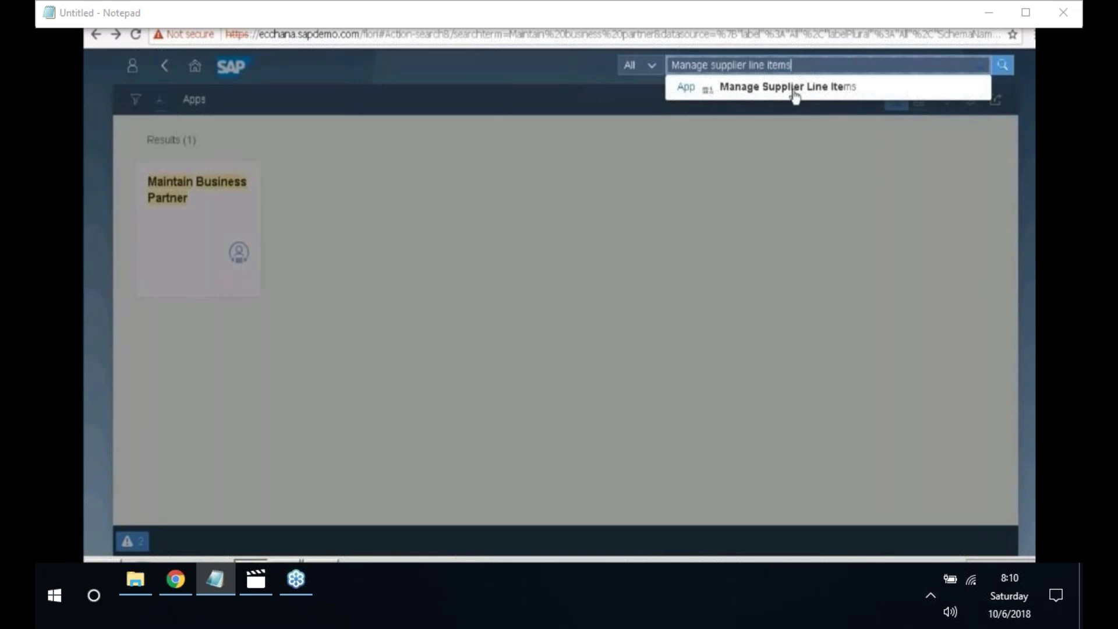
click(795, 93)
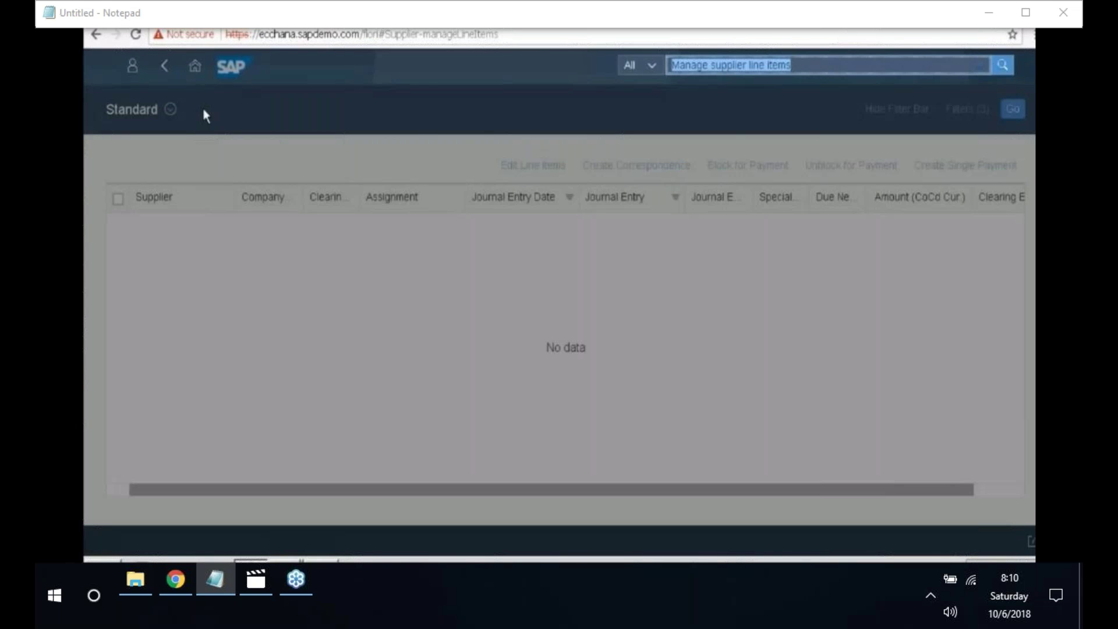
- List open items for supplier 5055 in company code 2018 (SAP PVT LTD)
text(5055)
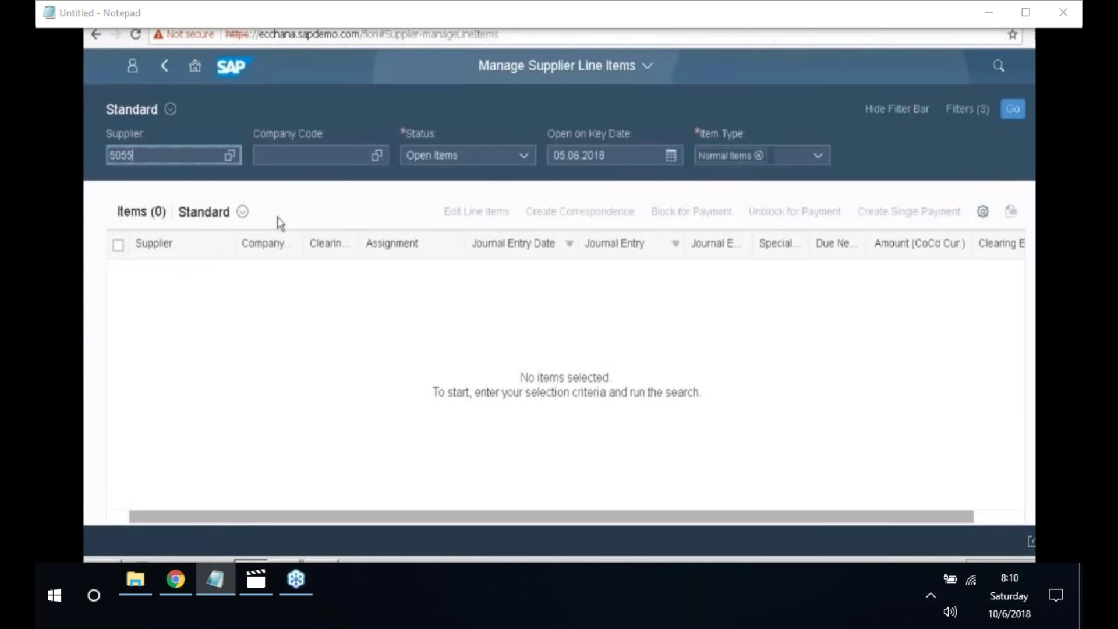
click(283, 157)
text(2018)
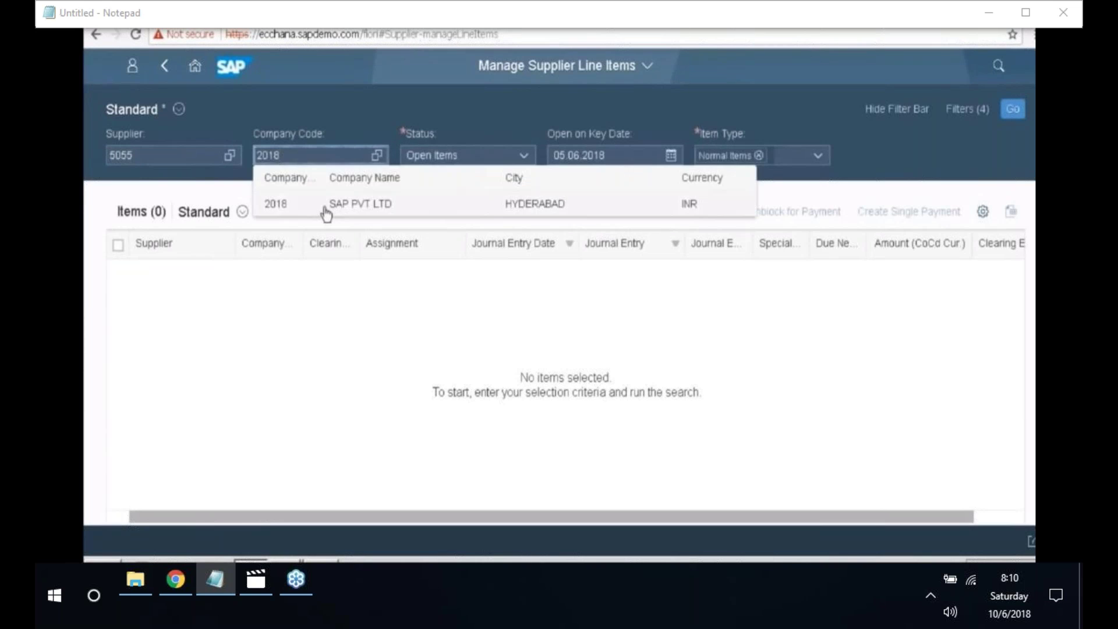
click(326, 214)
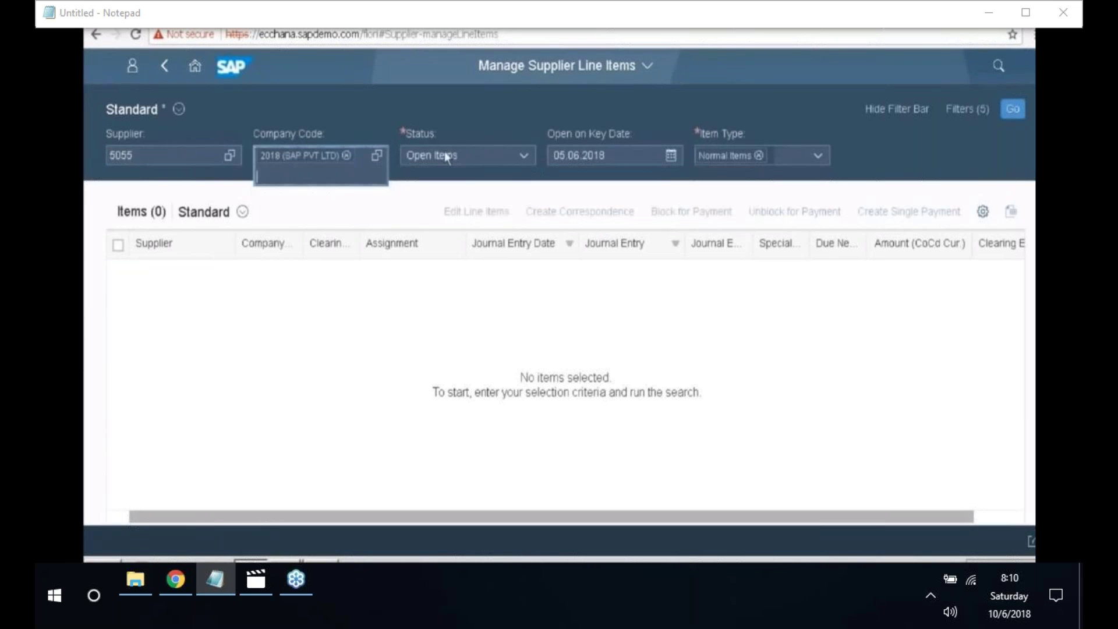
click(512, 166)
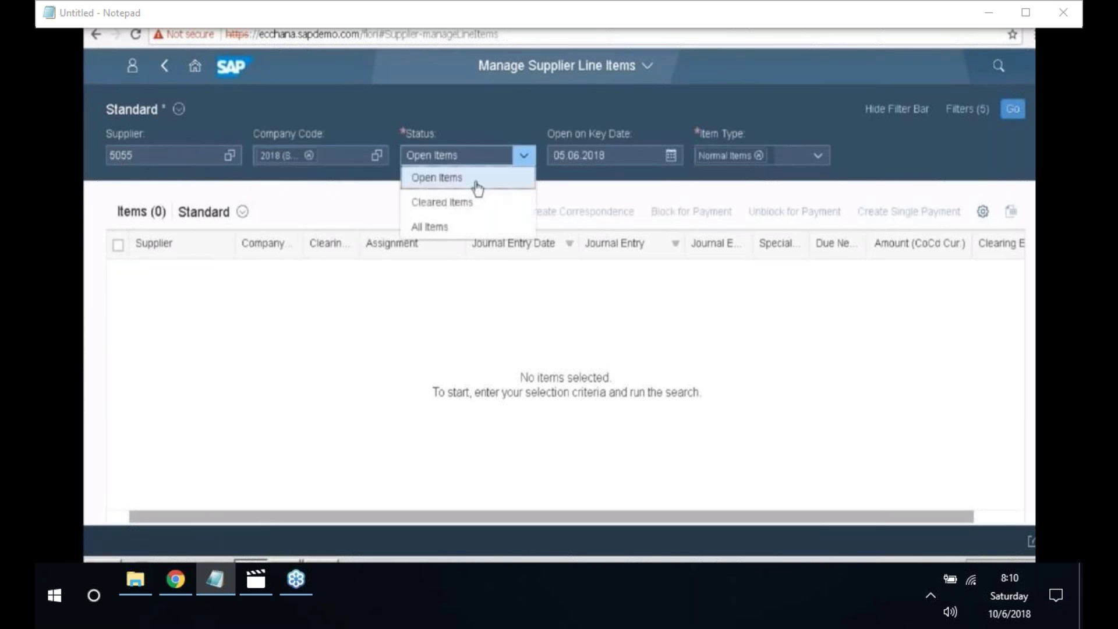
click(478, 187)
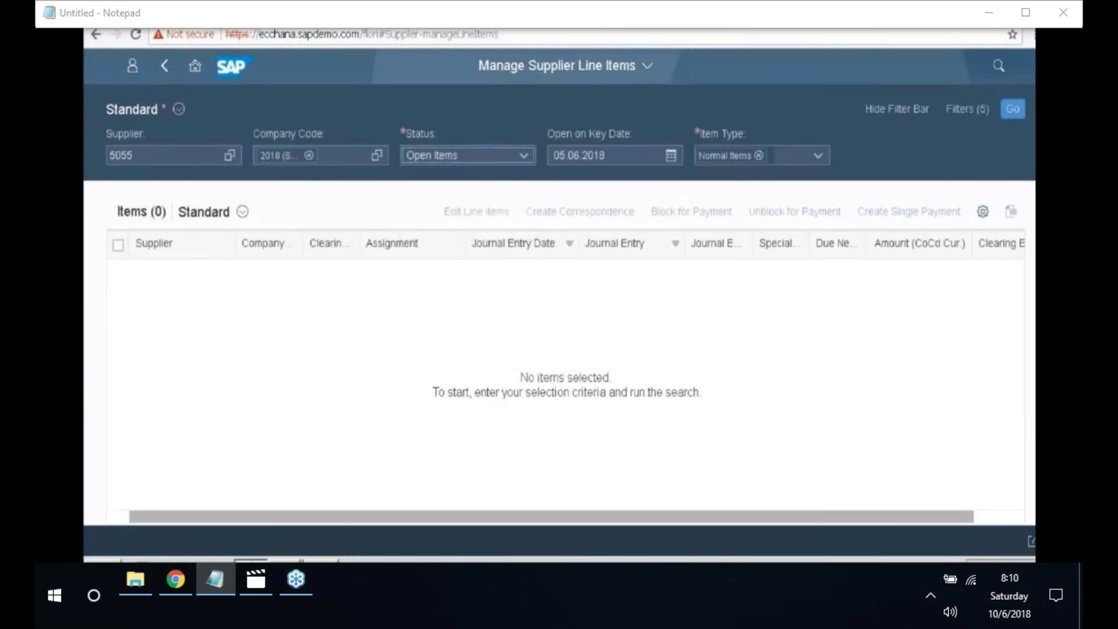
click(1011, 112)
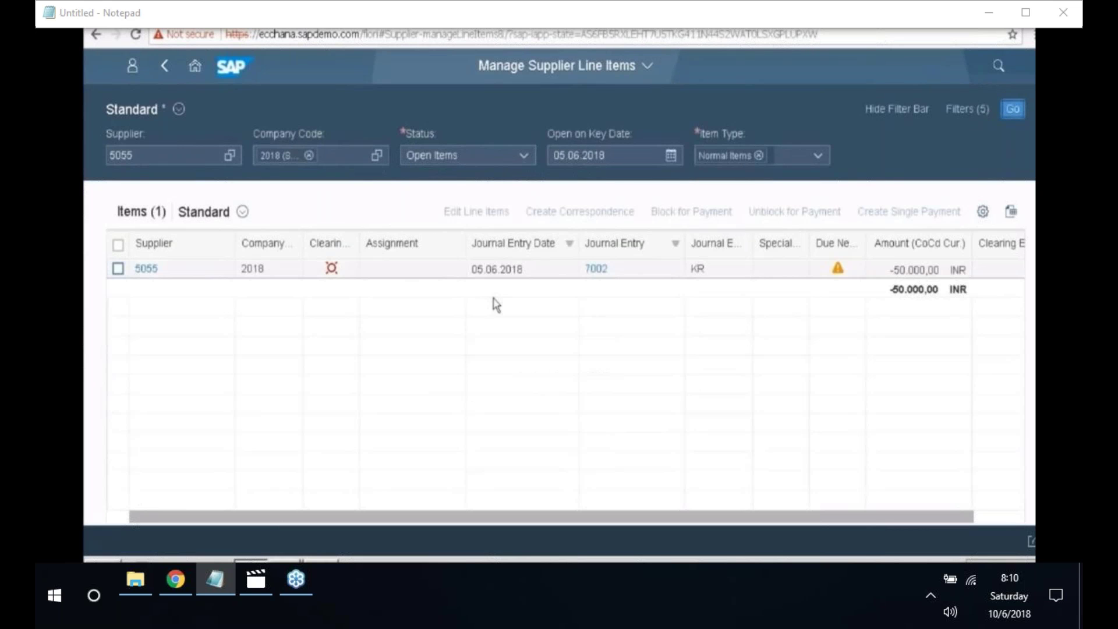
- Select the -50.000,00 INR total of the single open item
drag(326, 243, 333, 293)
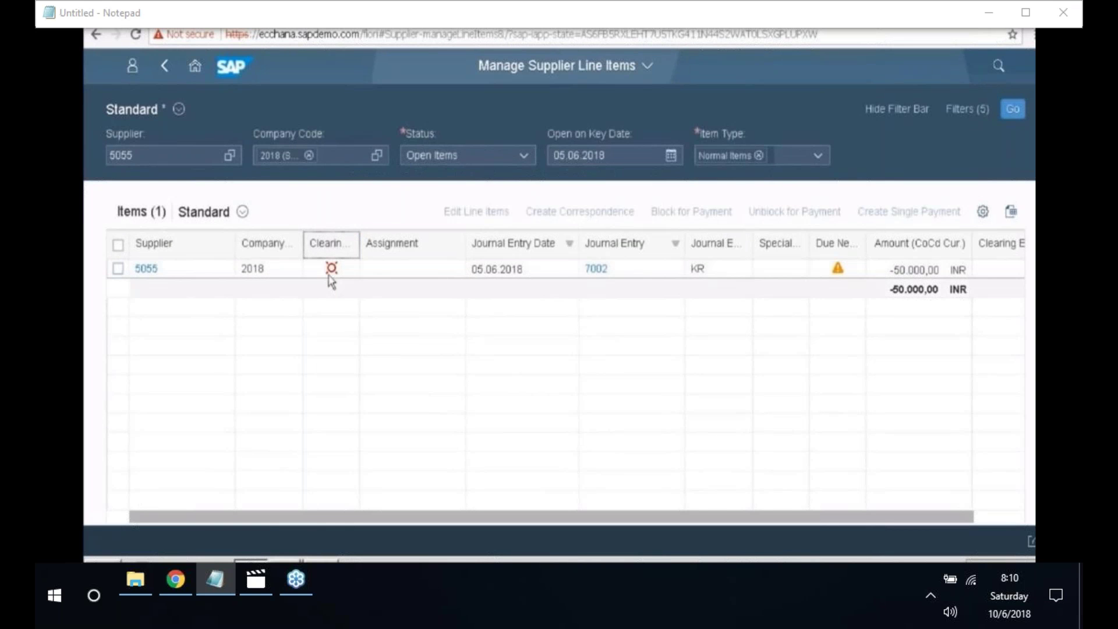
double_click(890, 290)
drag(889, 290, 960, 291)
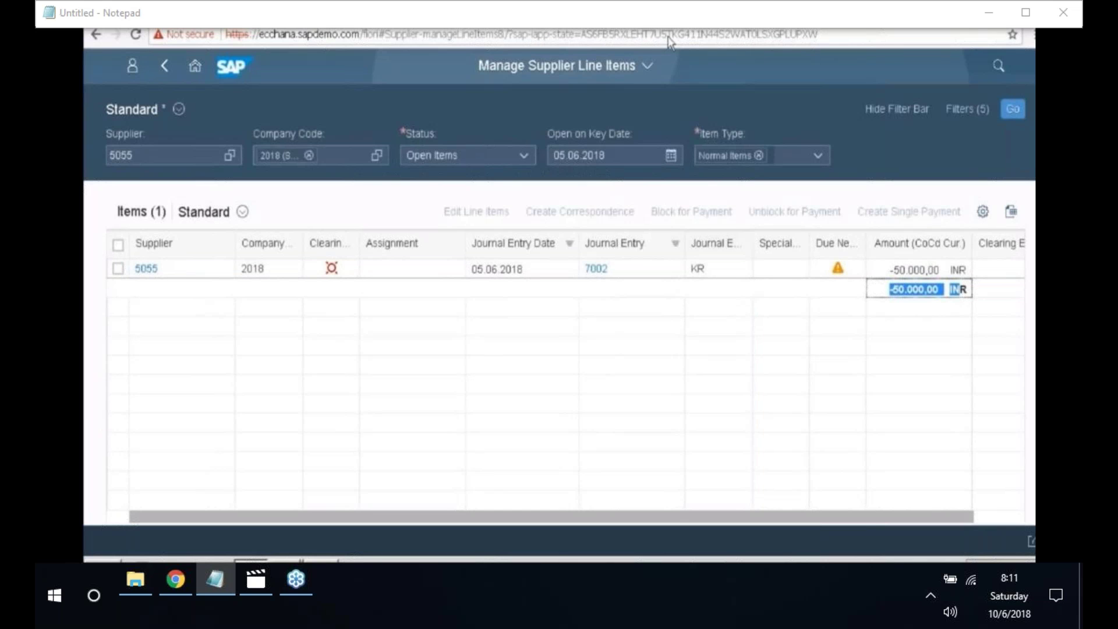
- Search for and launch the Display Supplier Balances app
click(981, 77)
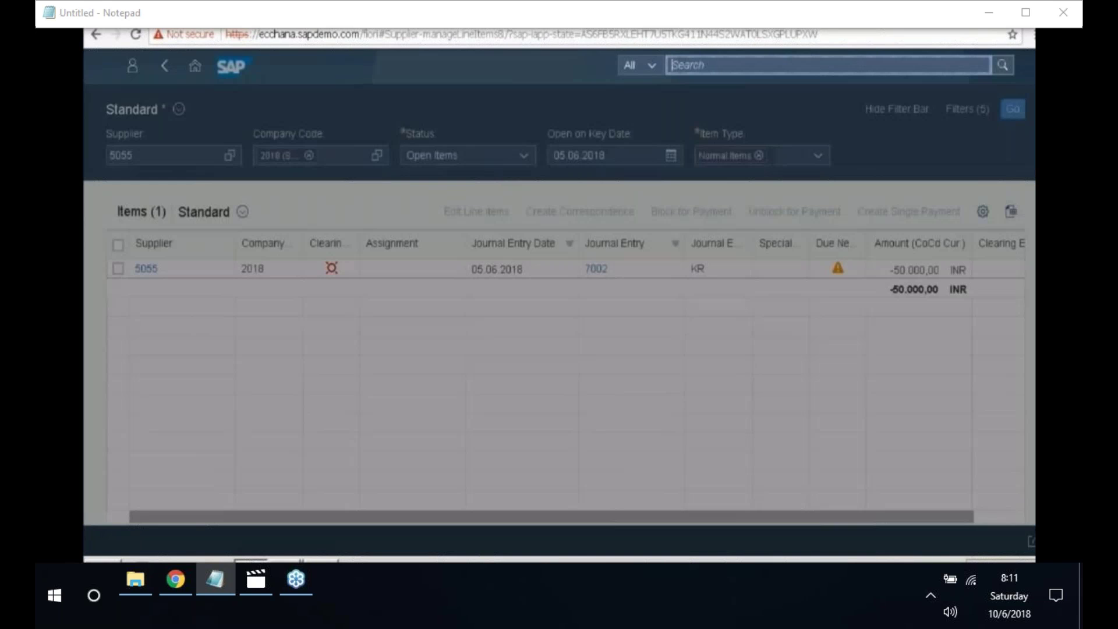
text(Dis)
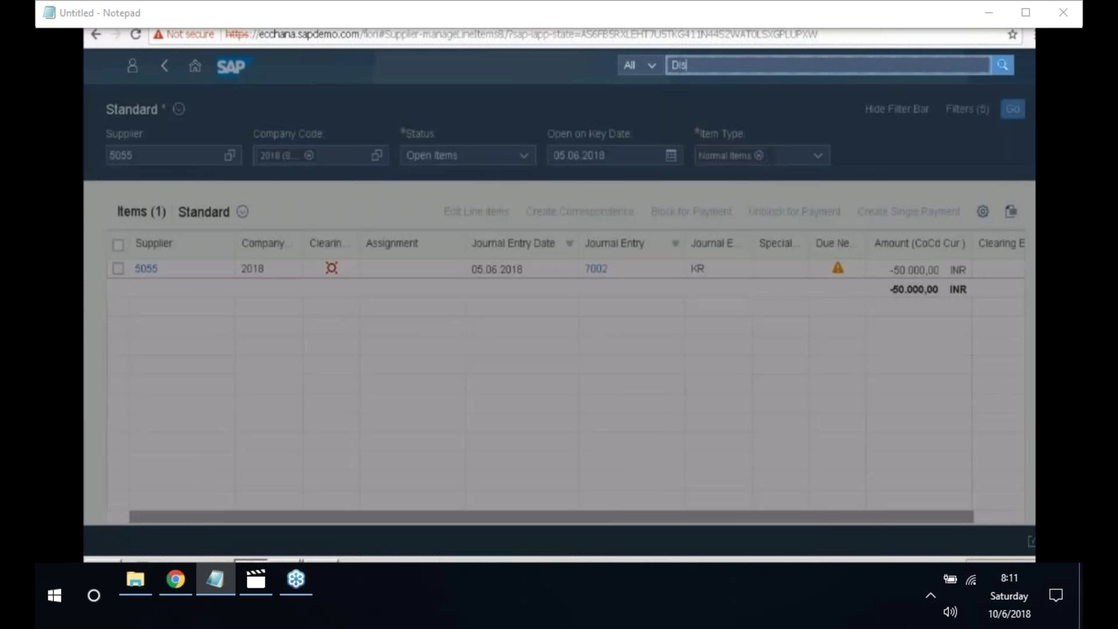
text(play supplier ba)
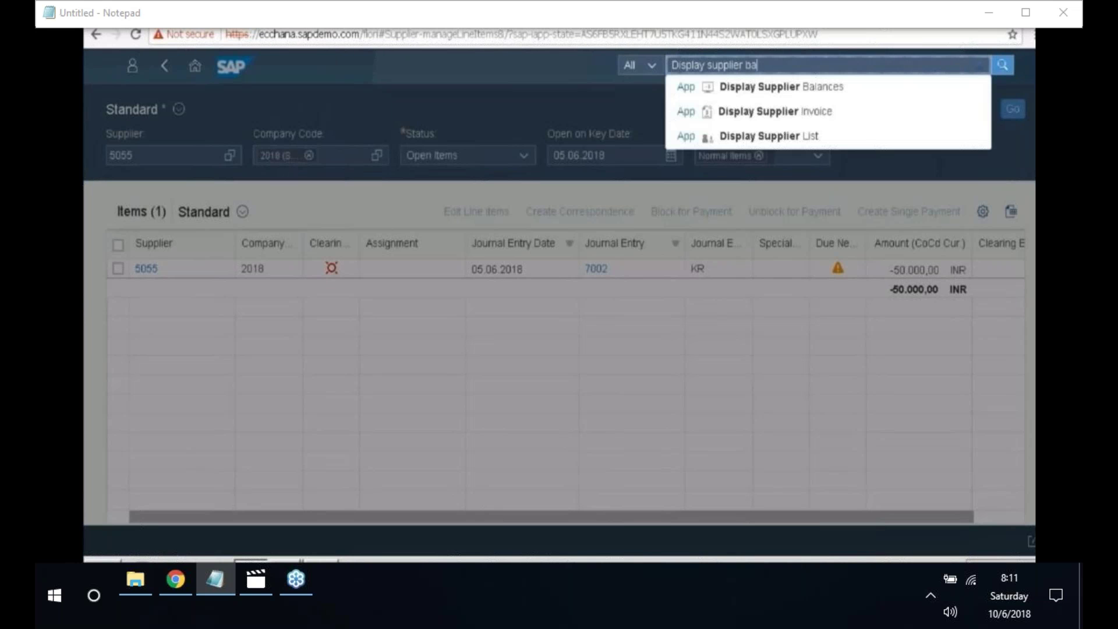
text(l)
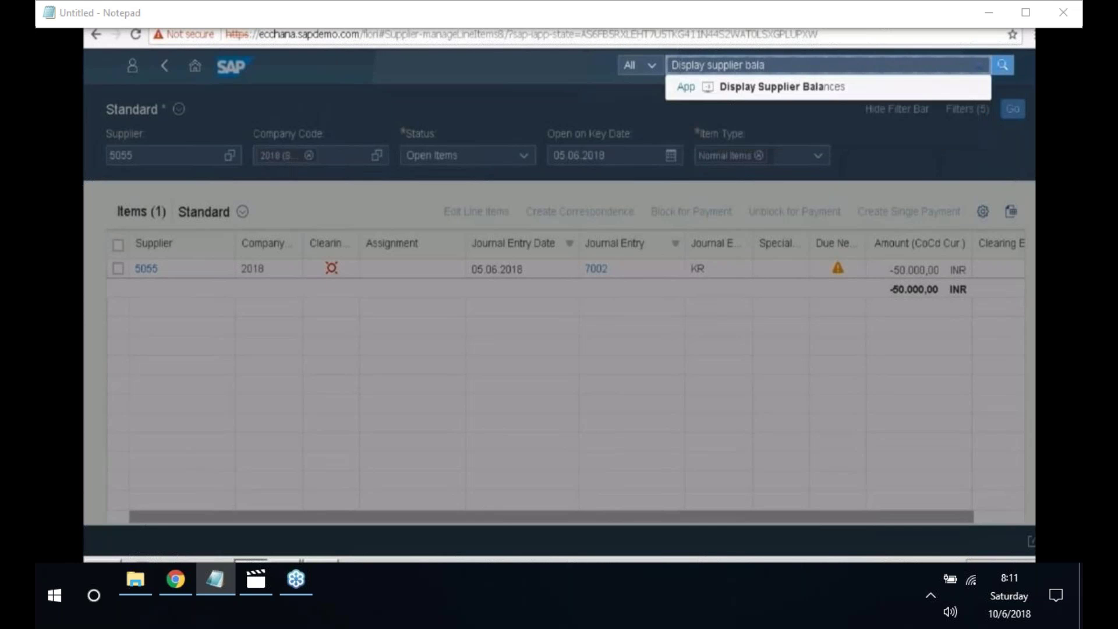
text(a)
click(737, 89)
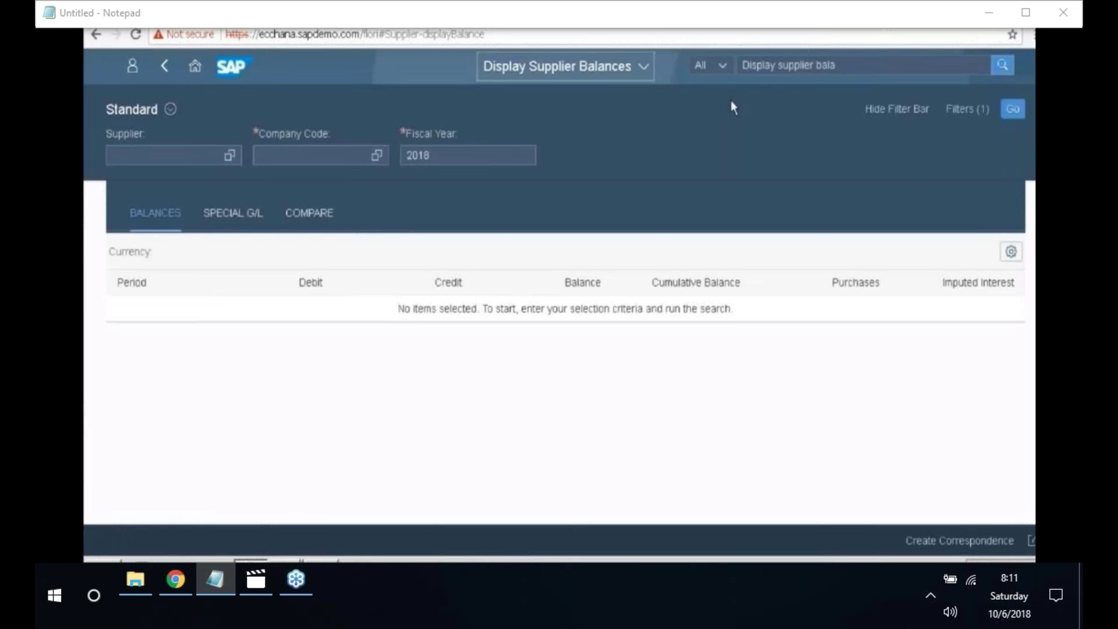
- Show balances for supplier 5055 (HANA PVT LTD) in company code 2018
click(148, 158)
text(5055)
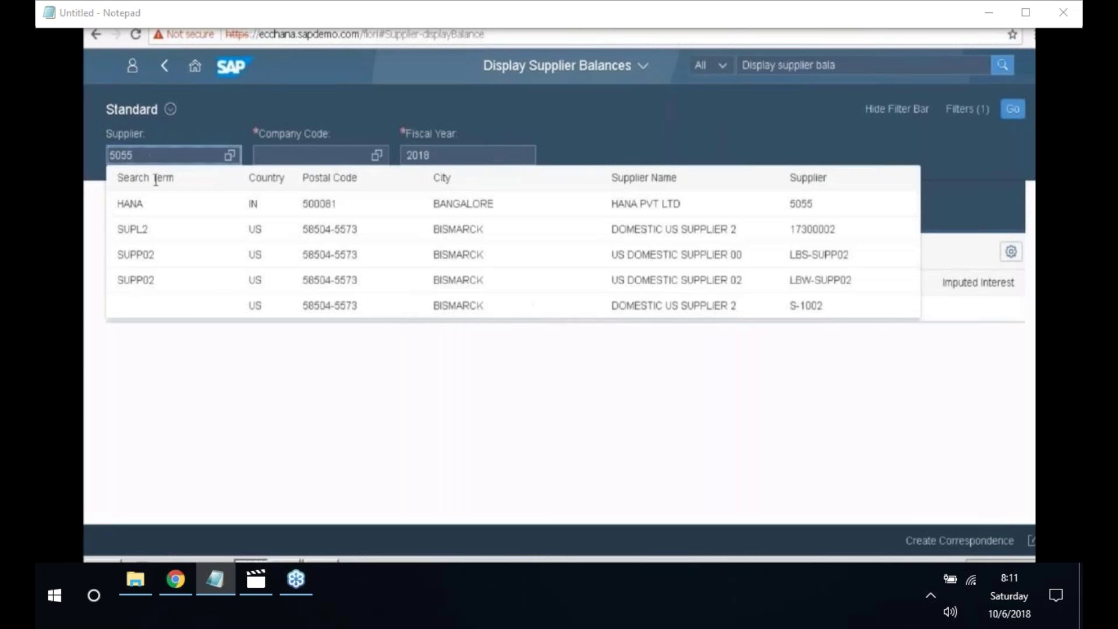
click(175, 203)
click(273, 155)
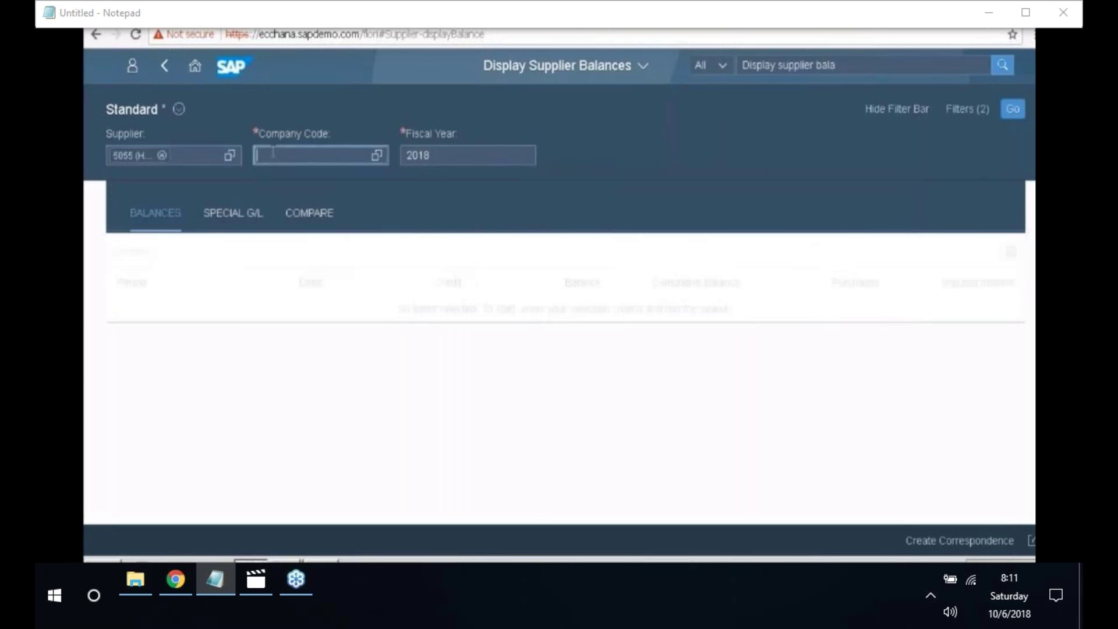
text(2016)
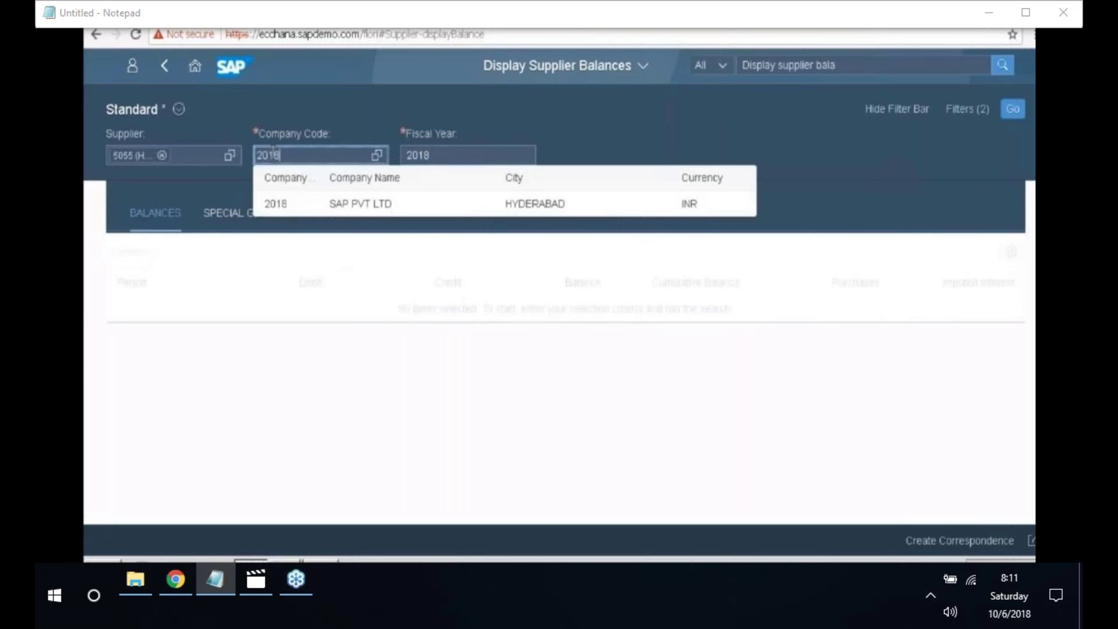
click(494, 203)
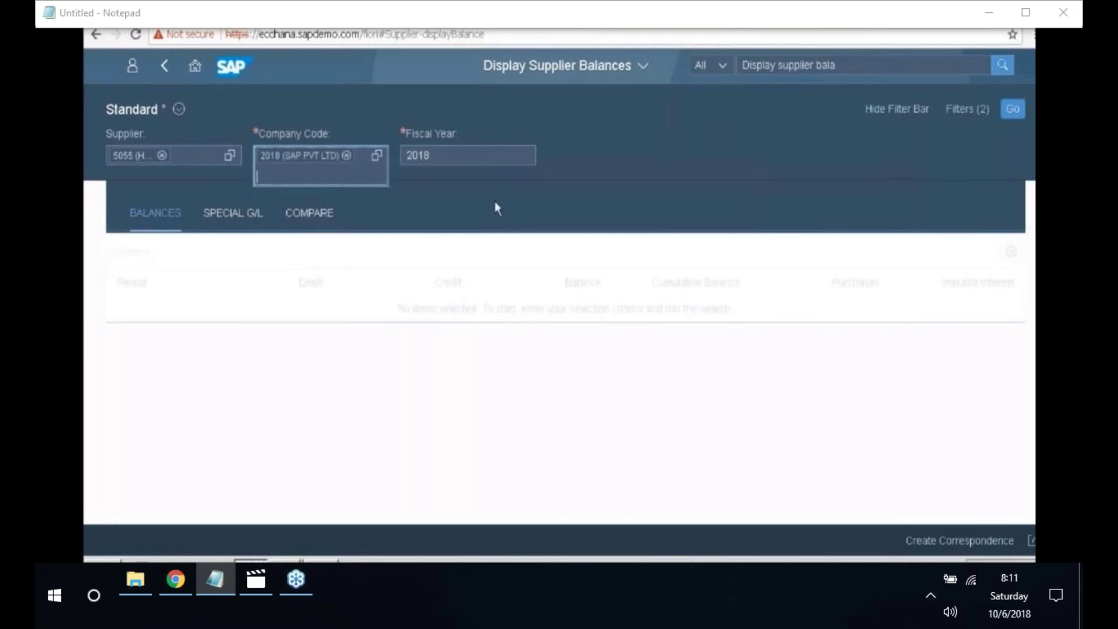
click(1012, 112)
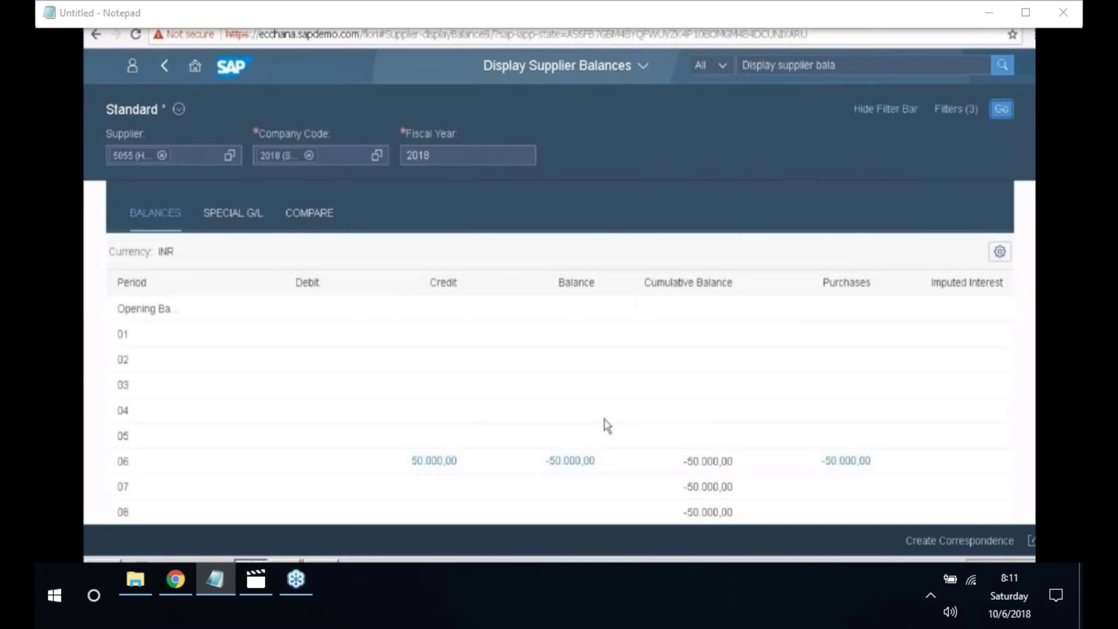
- Drill into period 06's 50.000,00 credit to list journal entry 7002
scroll(605, 420, down, 2)
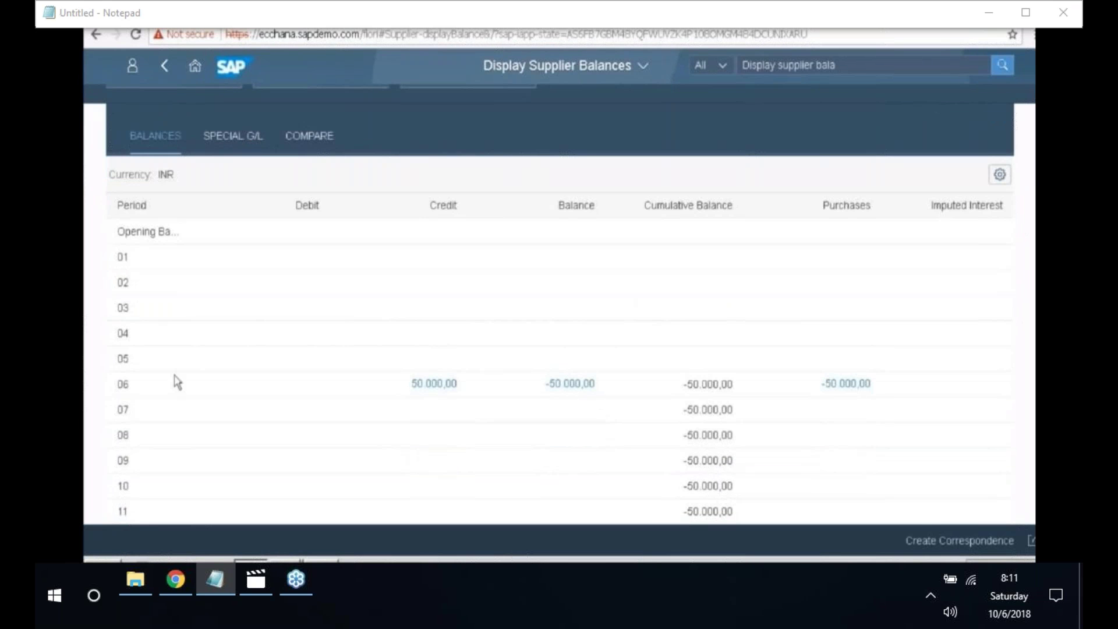
double_click(132, 382)
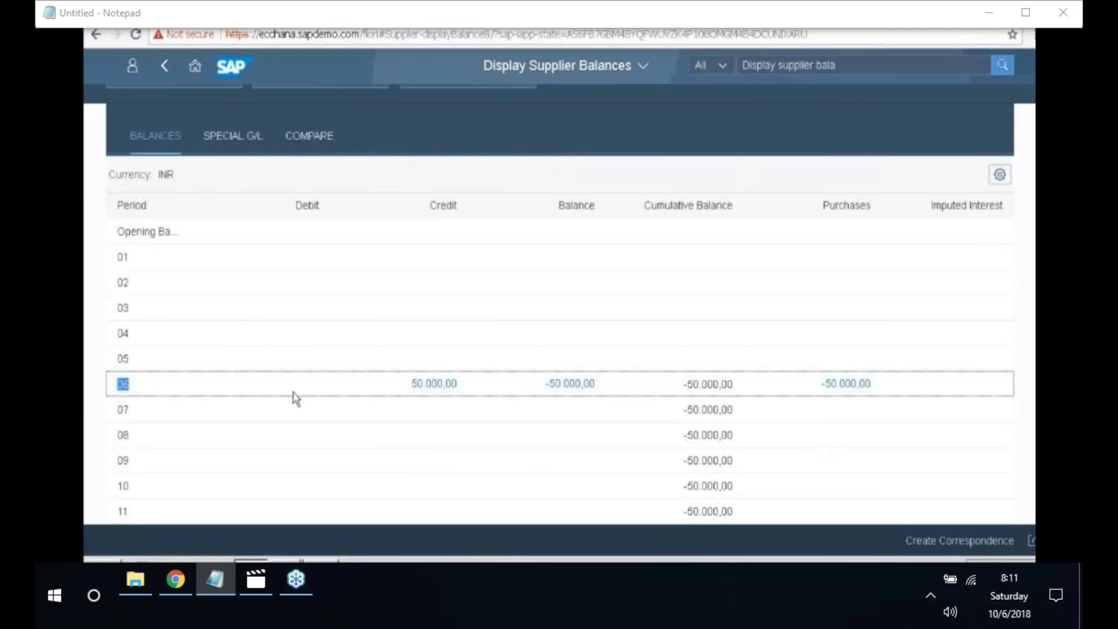
click(452, 388)
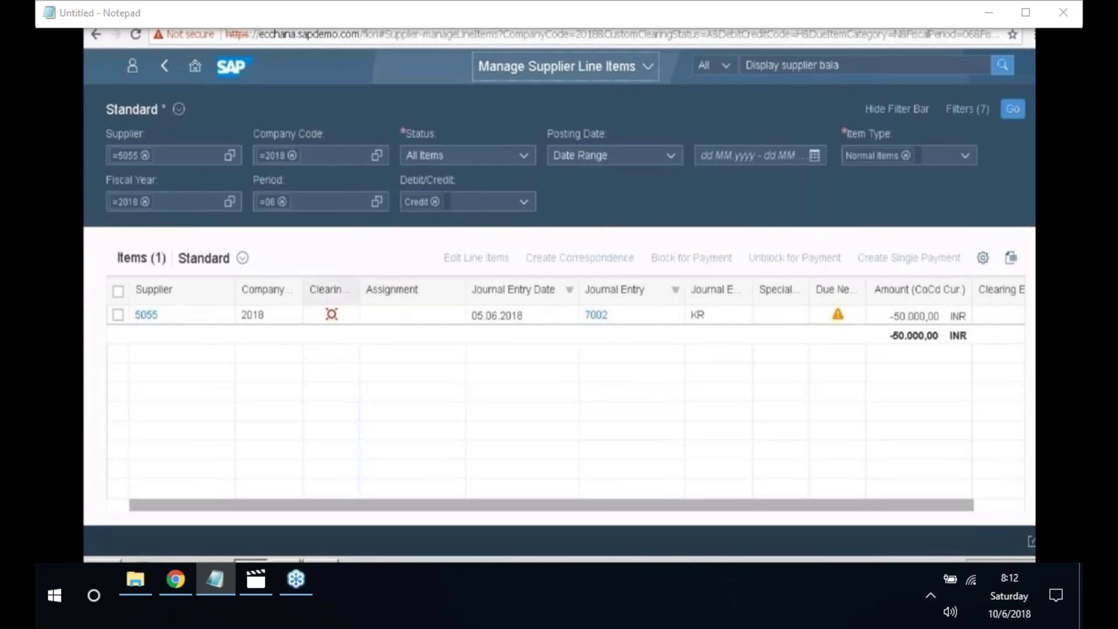
- Return from the business partner screen to supplier 5055's period balances
click(349, 291)
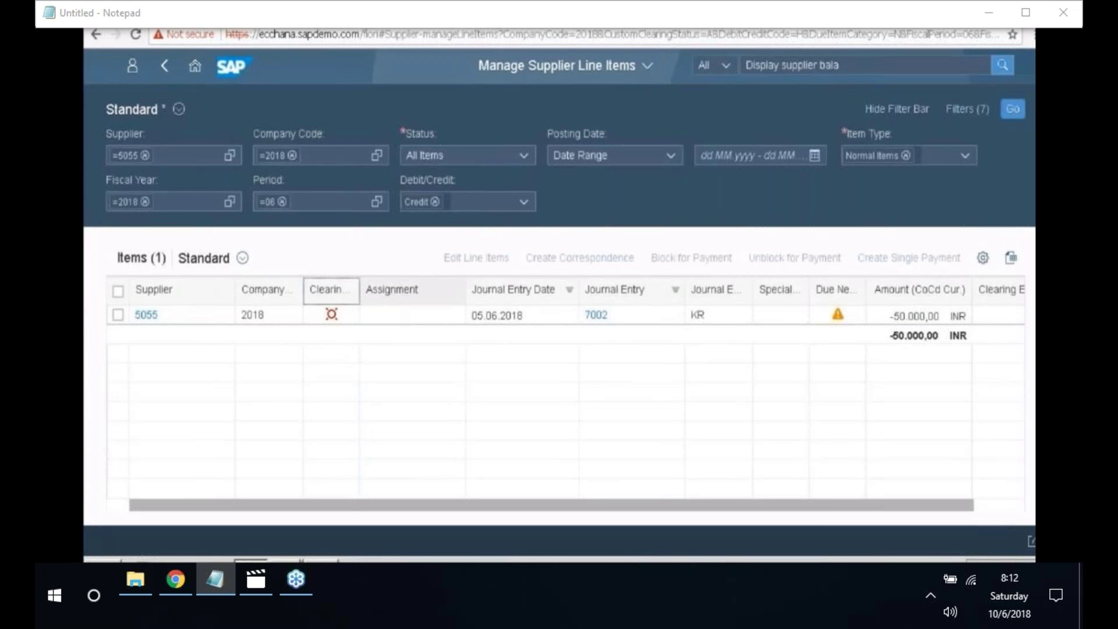
click(165, 67)
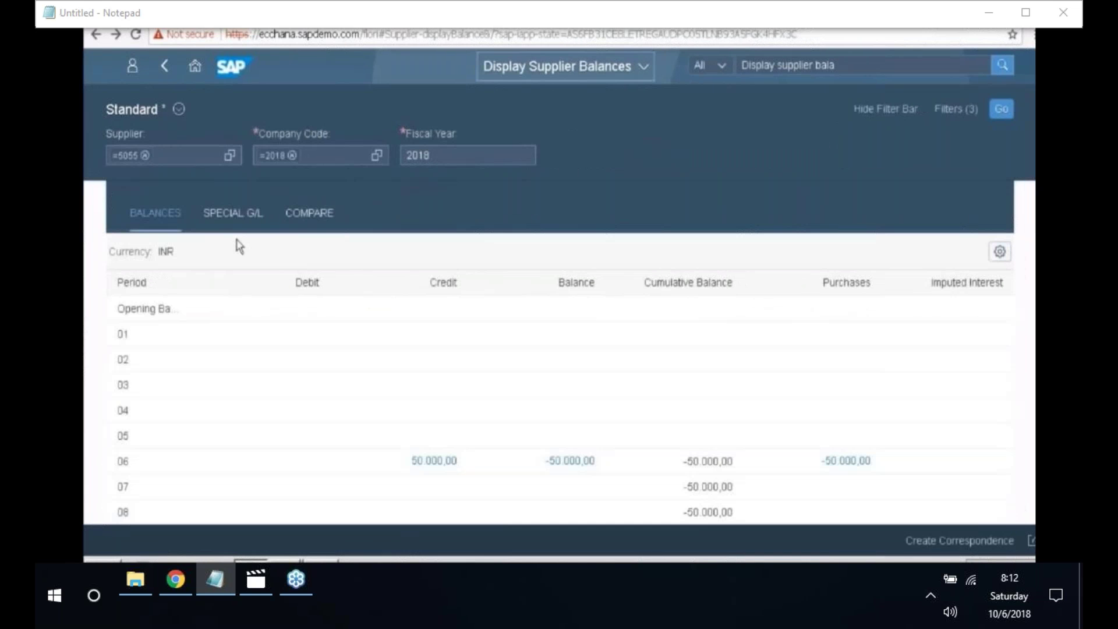
scroll(751, 459, down, 3)
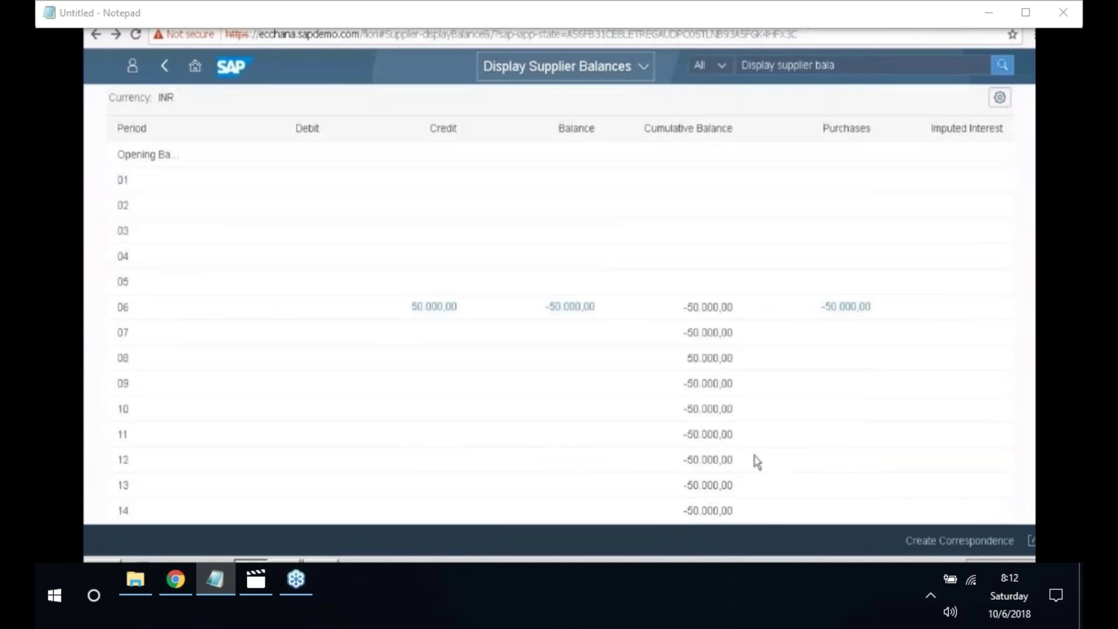
scroll(756, 462, down, 2)
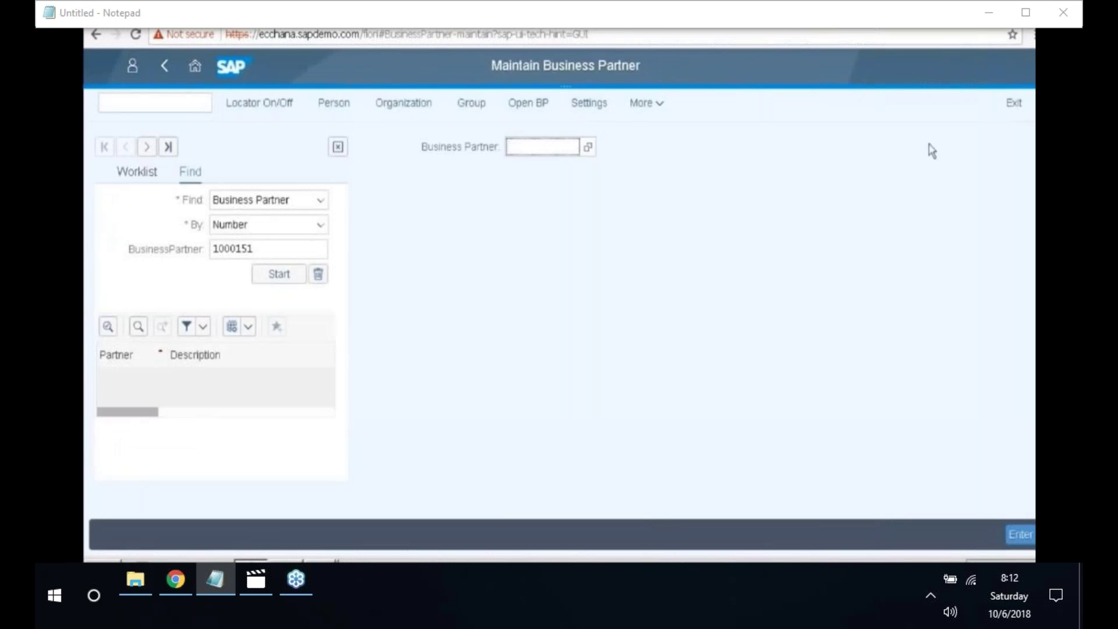
click(163, 68)
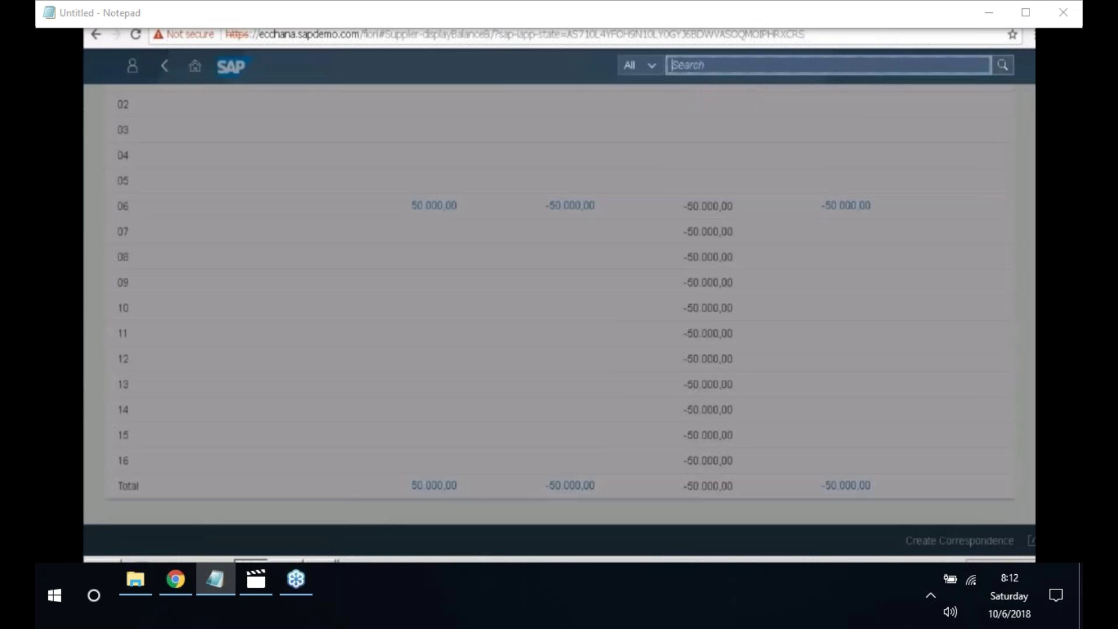
- Start a Post Outgoing Payments entry with journal entry and value dates 05.06.2018
text(Post outgoin)
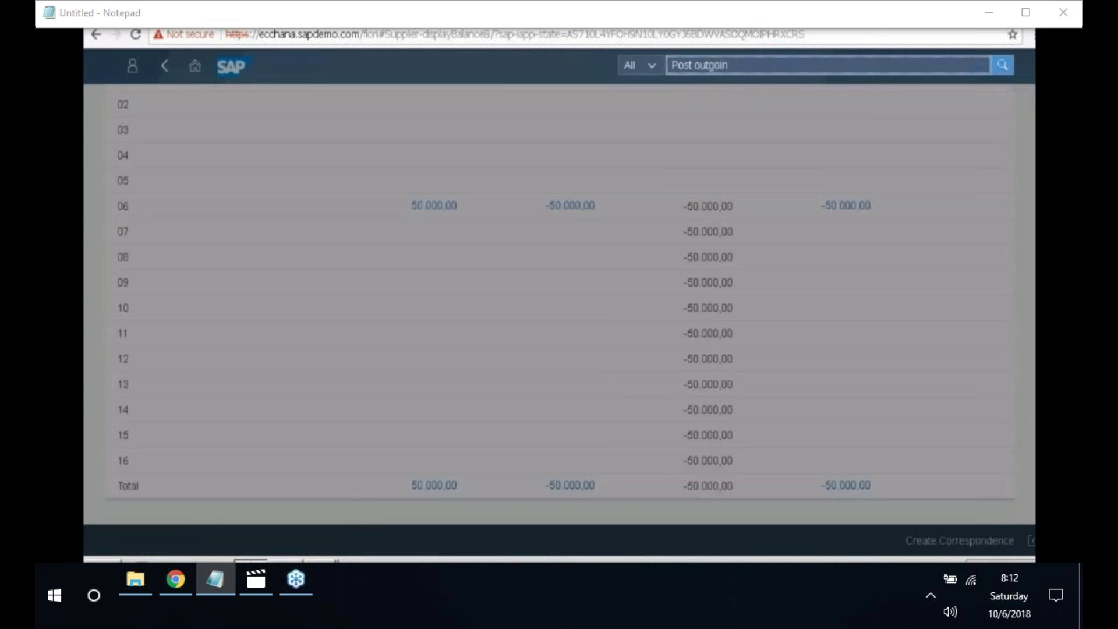
text(g payments)
key(Return)
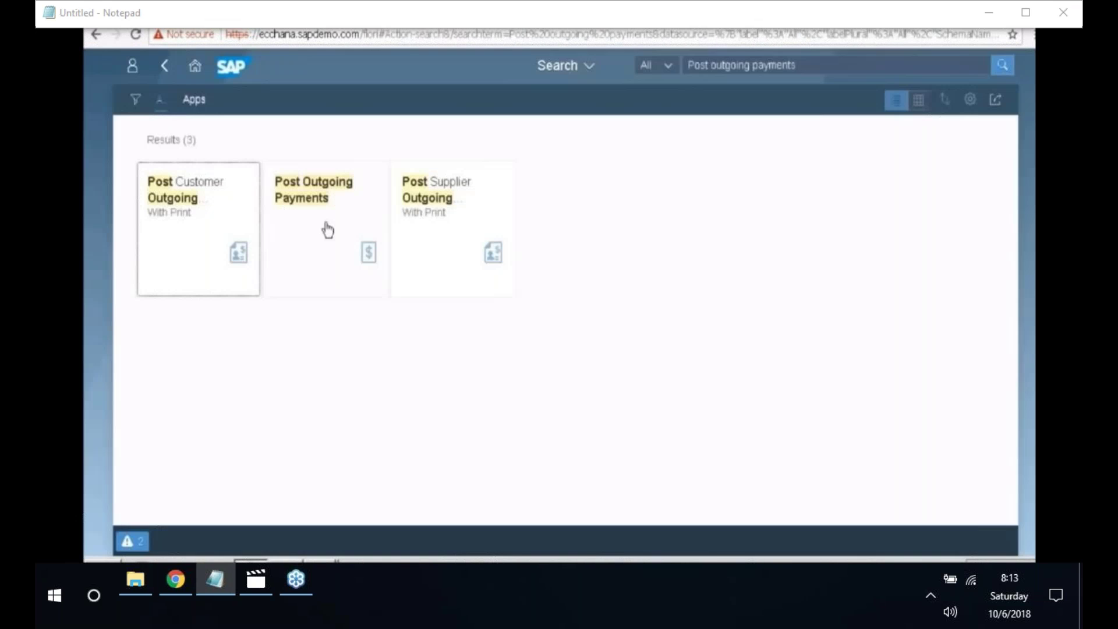
click(327, 230)
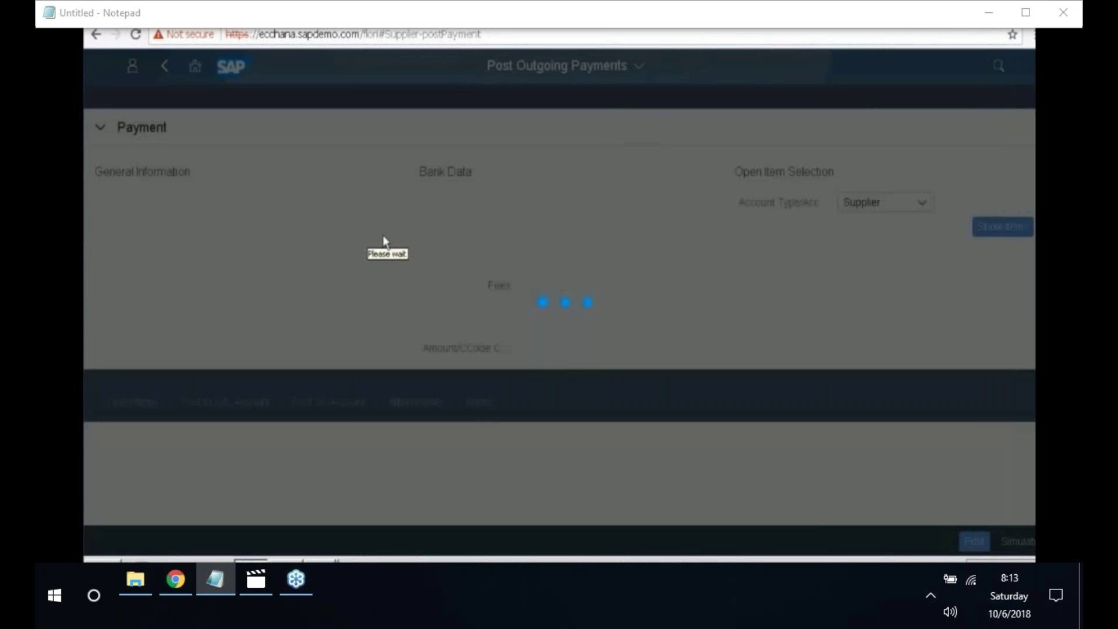
click(295, 253)
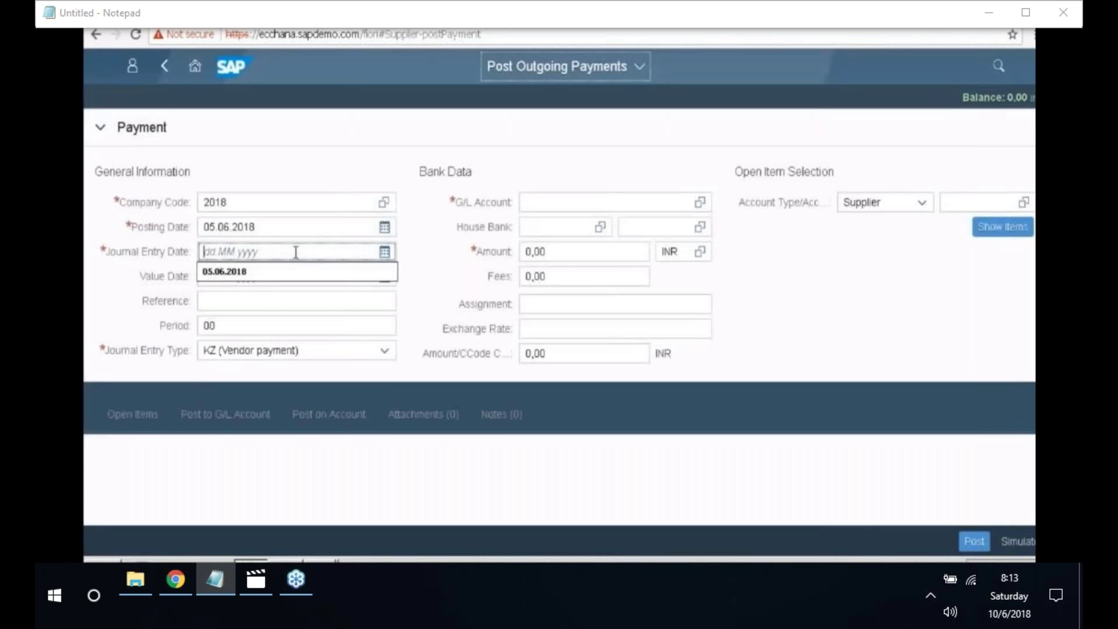
click(385, 252)
click(283, 353)
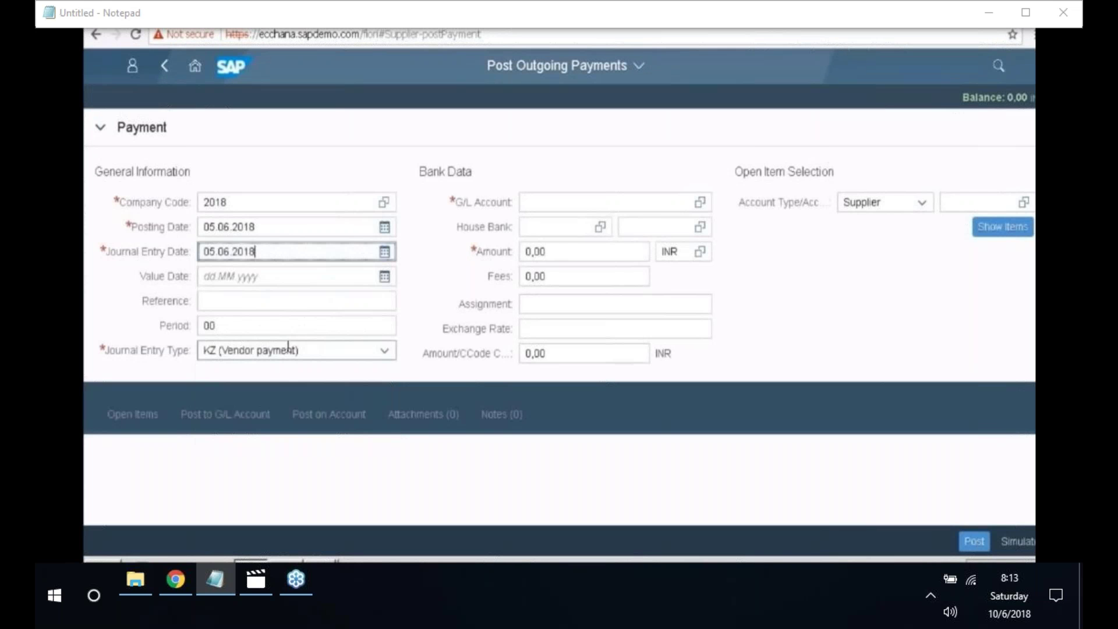
click(385, 276)
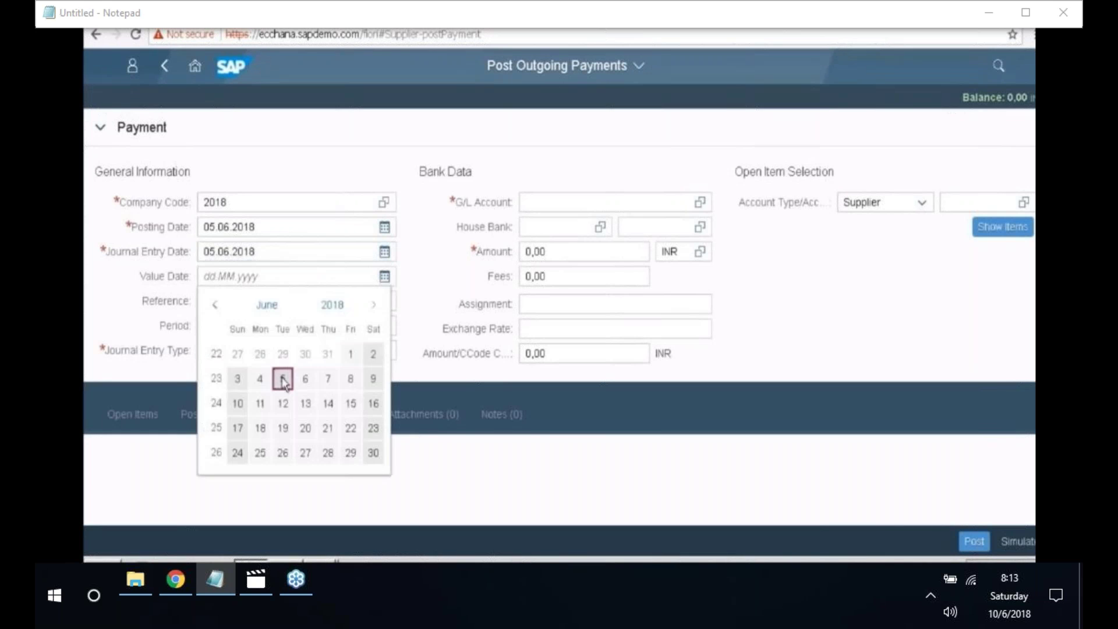
click(285, 379)
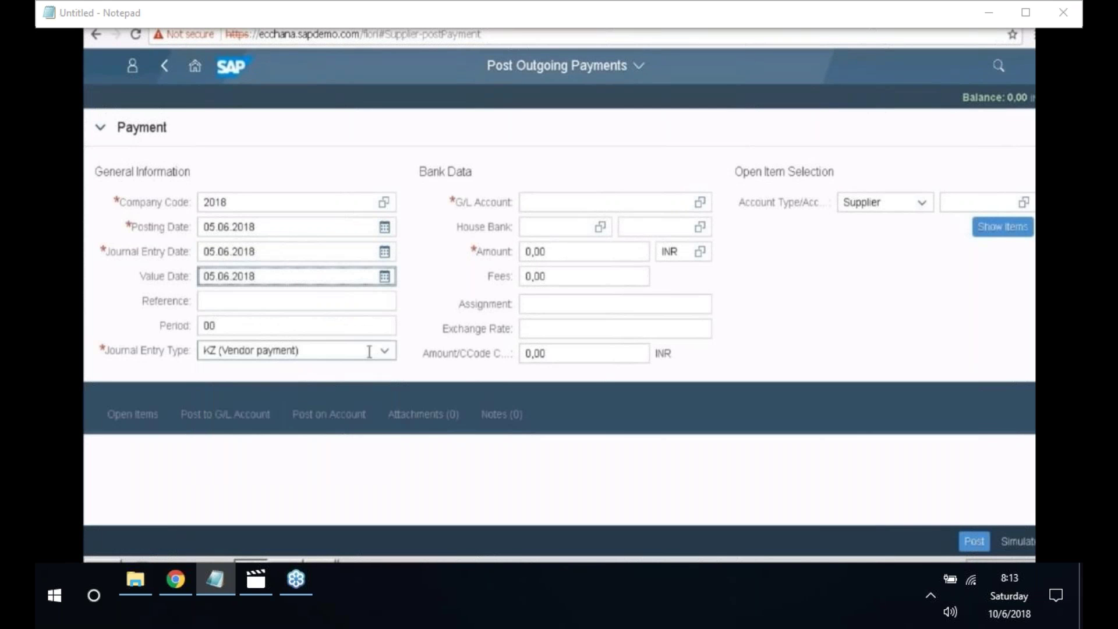
- Enter G/L account 200400, amount 50.000,00 INR and supplier 5055, listing its open items
click(573, 209)
text(200)
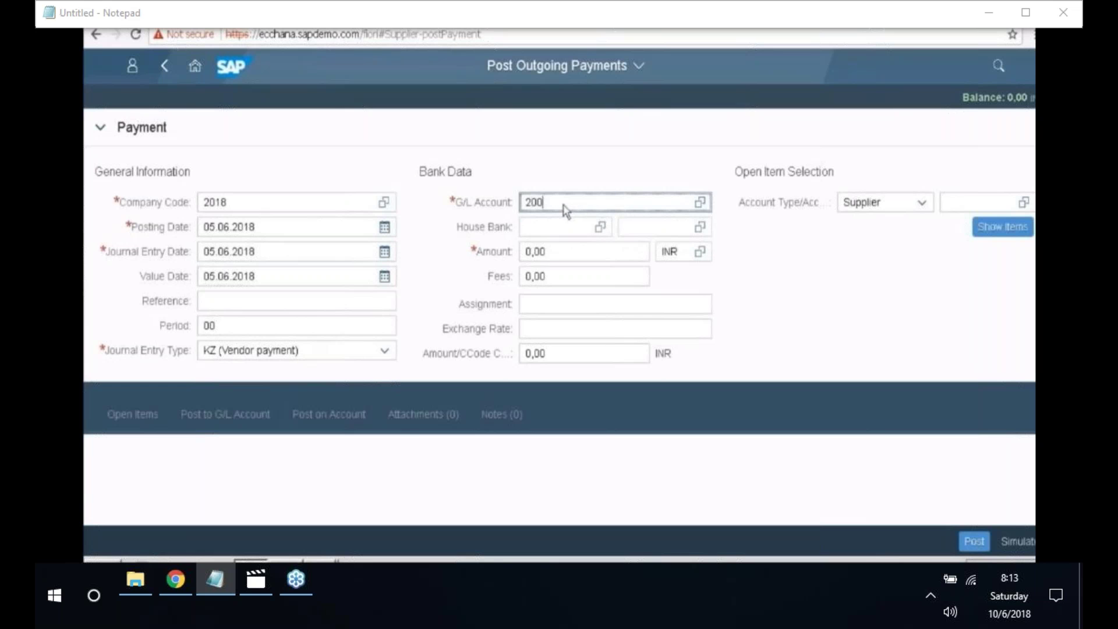
text(400)
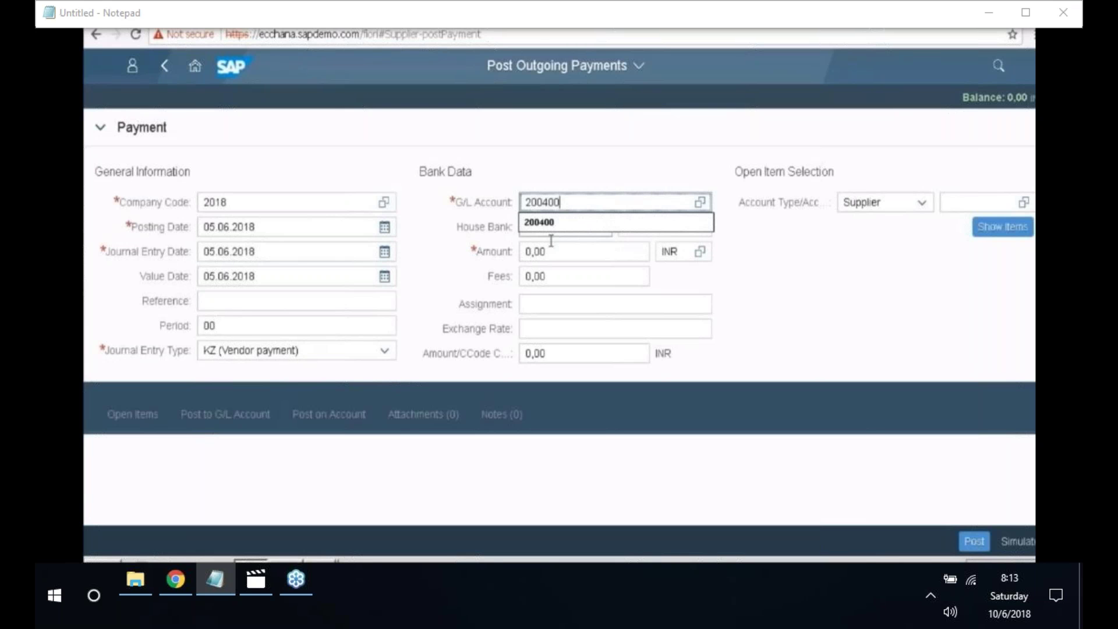
click(550, 253)
key(BackSpace)
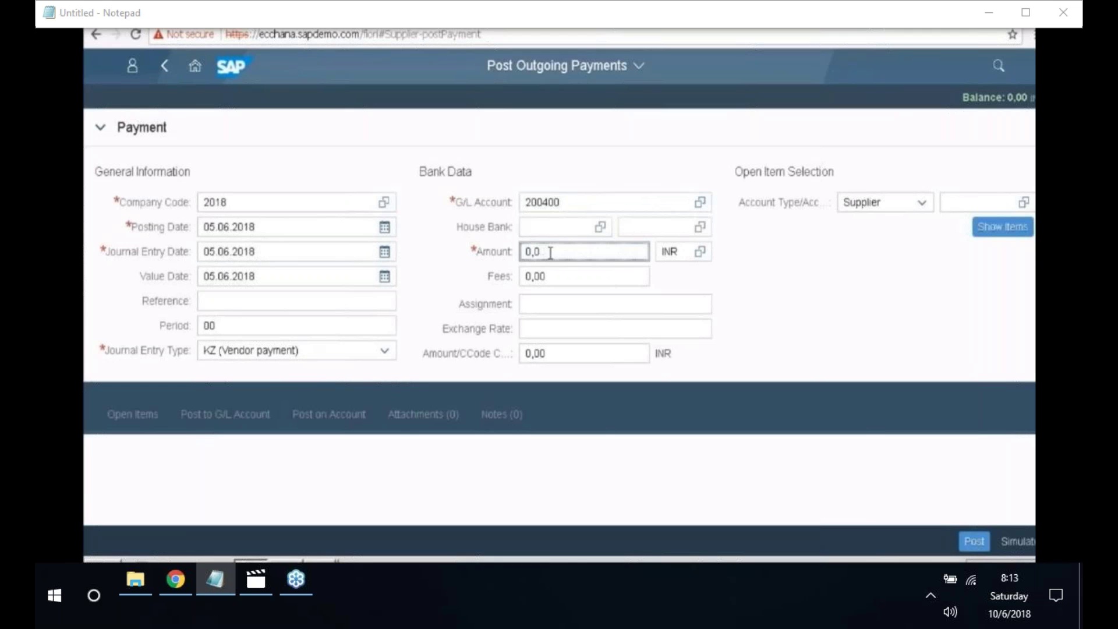
key(BackSpace)
key(BackSpace)
key(BackSpace)
text(50)
text(00)
click(973, 202)
text(5055)
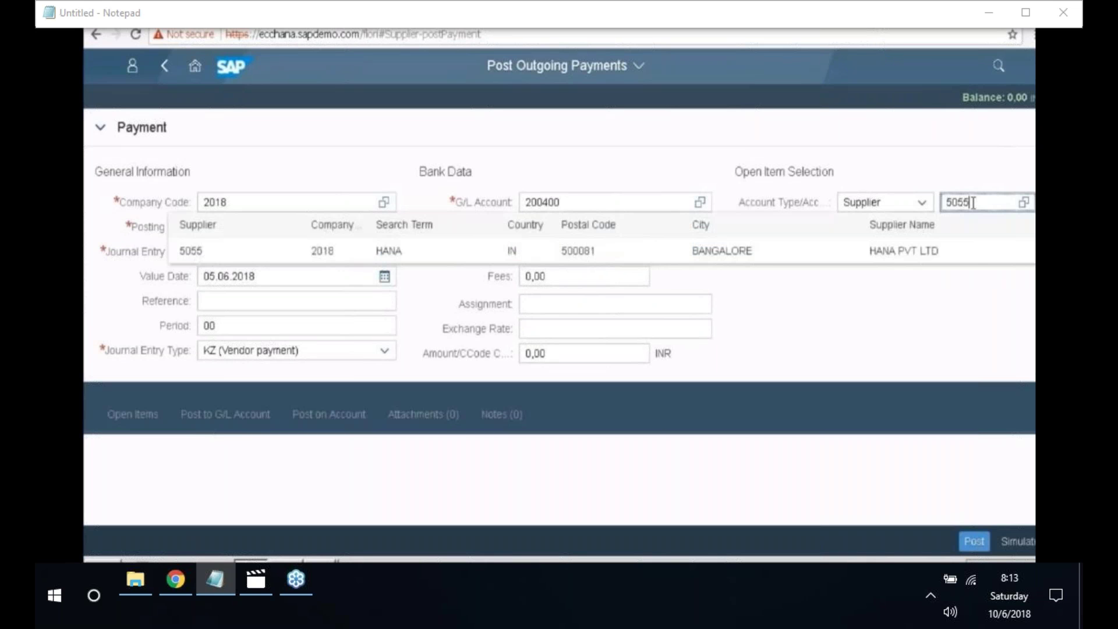
click(878, 250)
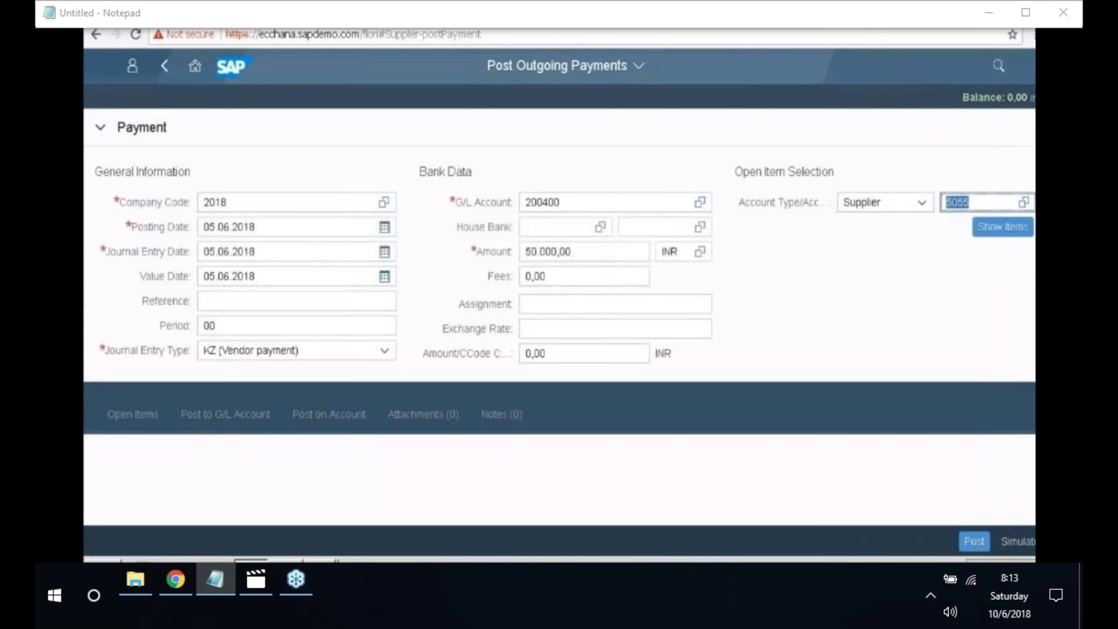
click(1000, 233)
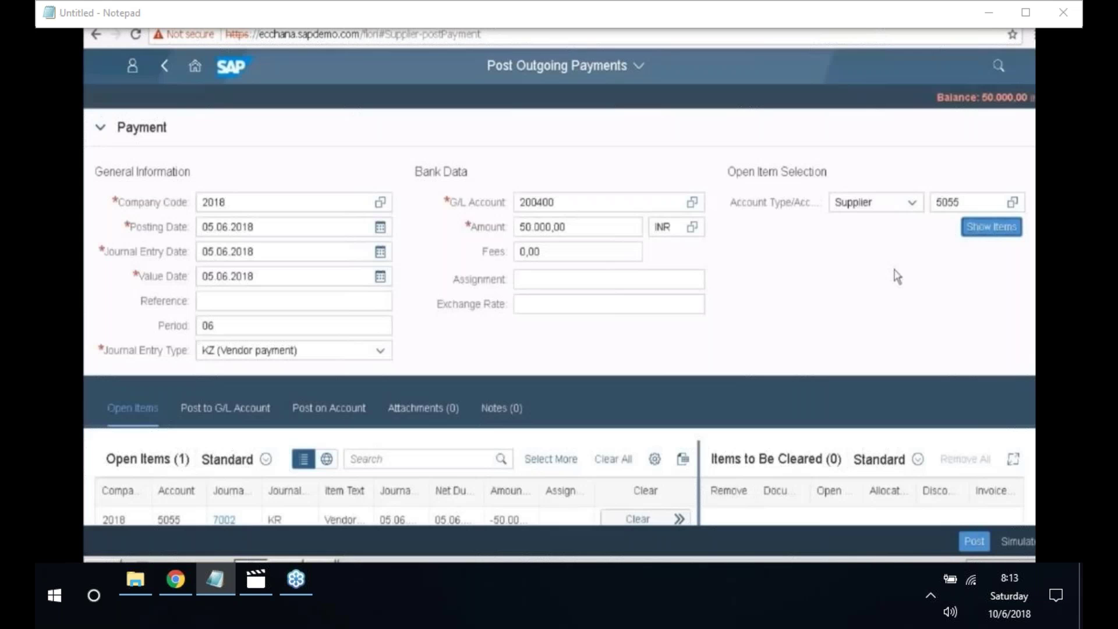
- Clear invoice 7002 so the balance drops to 0,00, and post the payment
drag(982, 100, 1008, 99)
scroll(697, 425, down, 4)
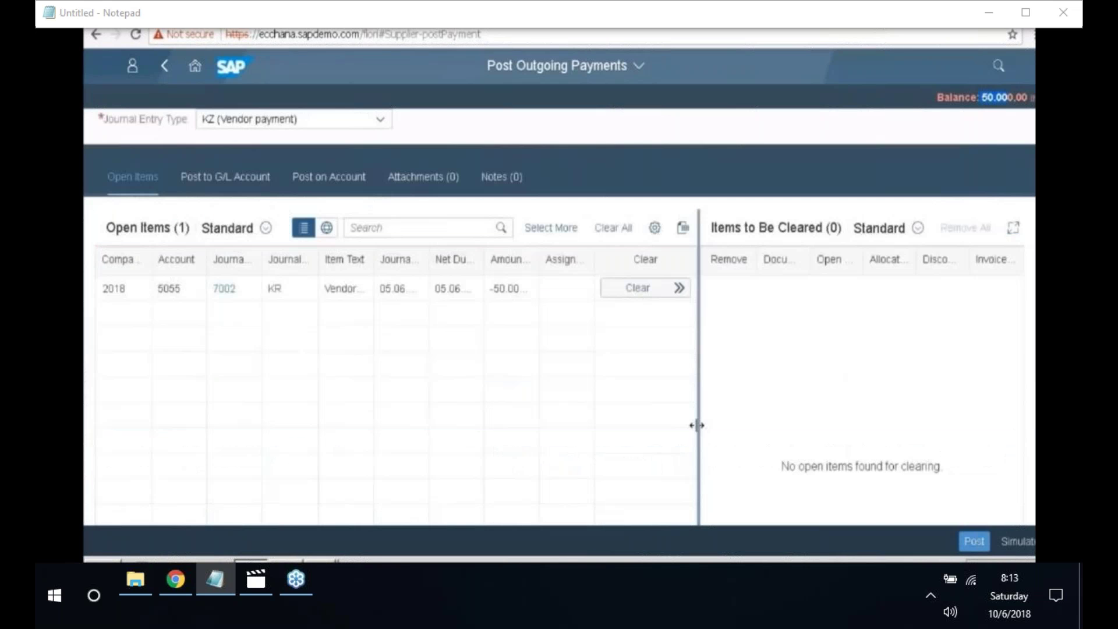
click(645, 297)
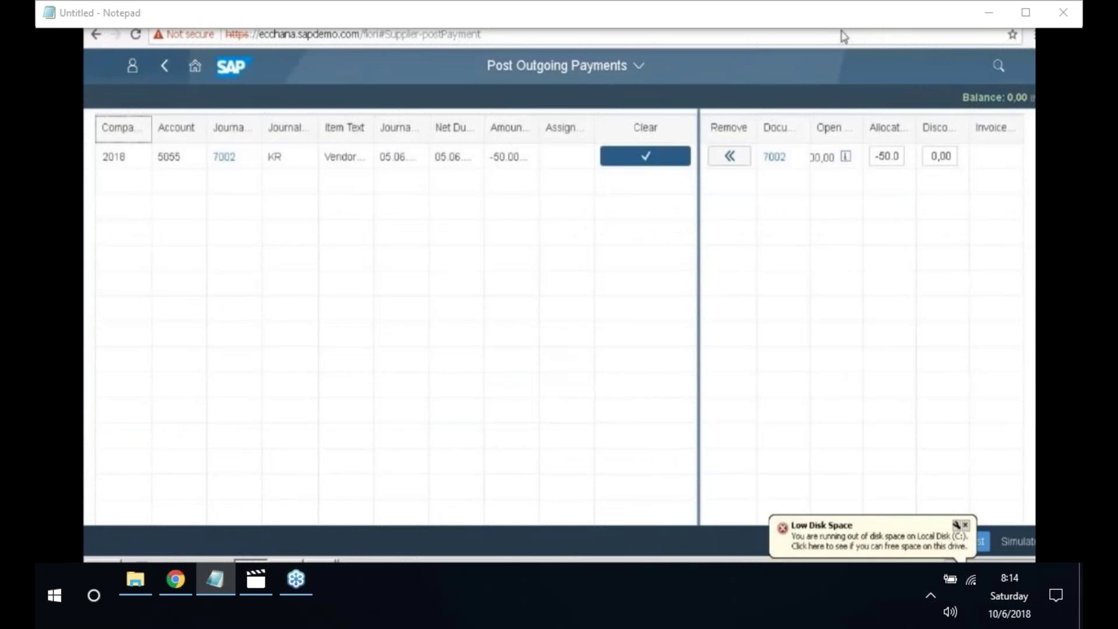
click(647, 166)
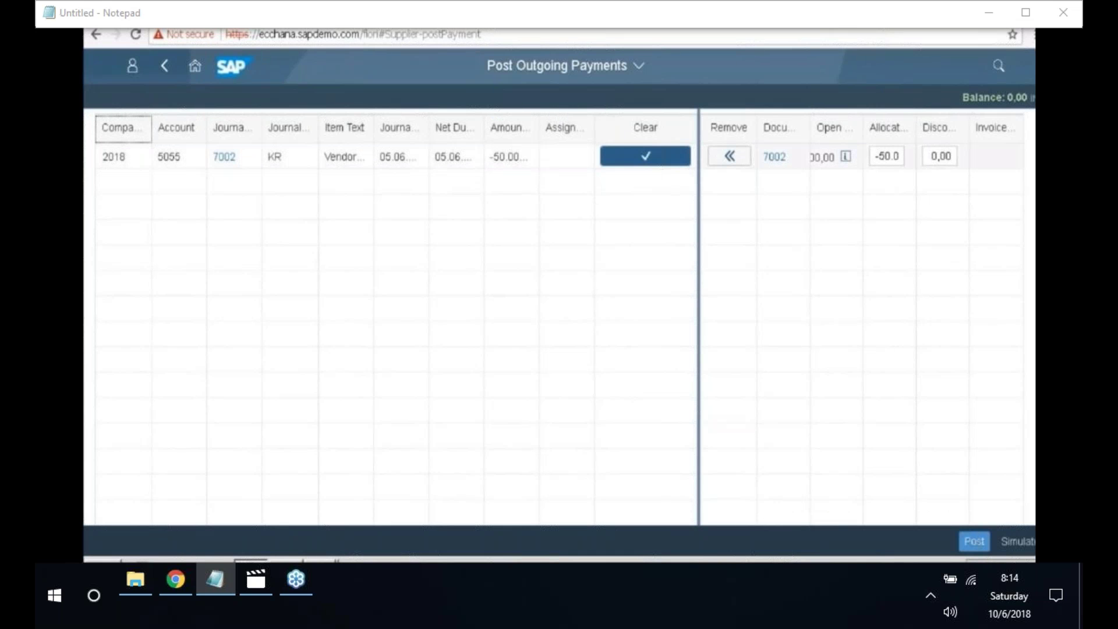
drag(1010, 95, 1017, 97)
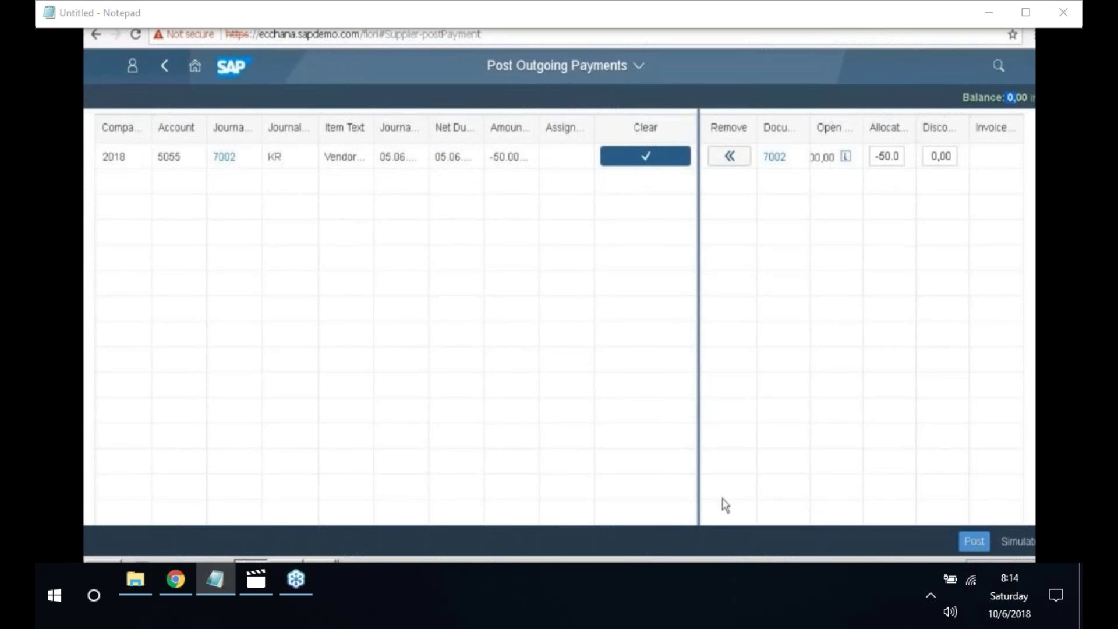
click(968, 542)
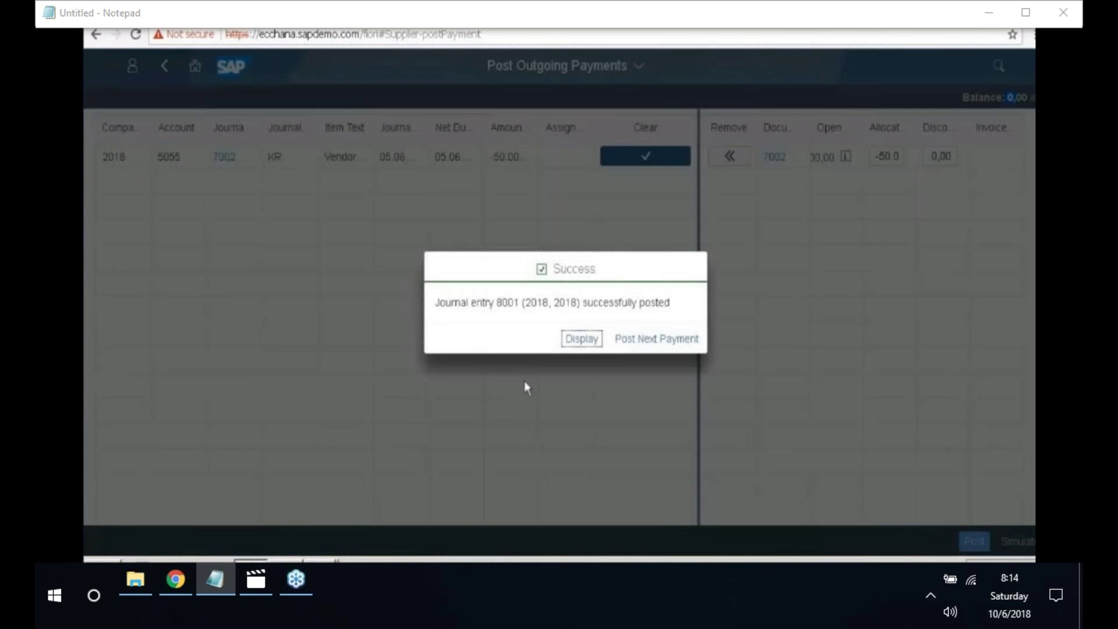
- Confirm journal entry 8001 was posted and begin the next outgoing payment
drag(437, 304, 691, 317)
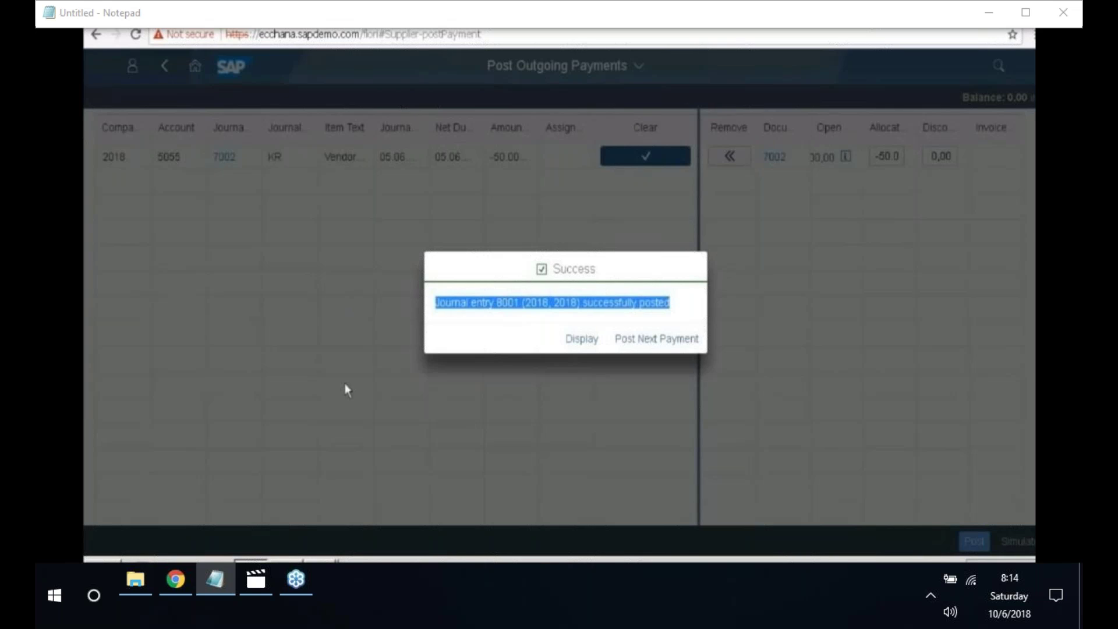
click(586, 346)
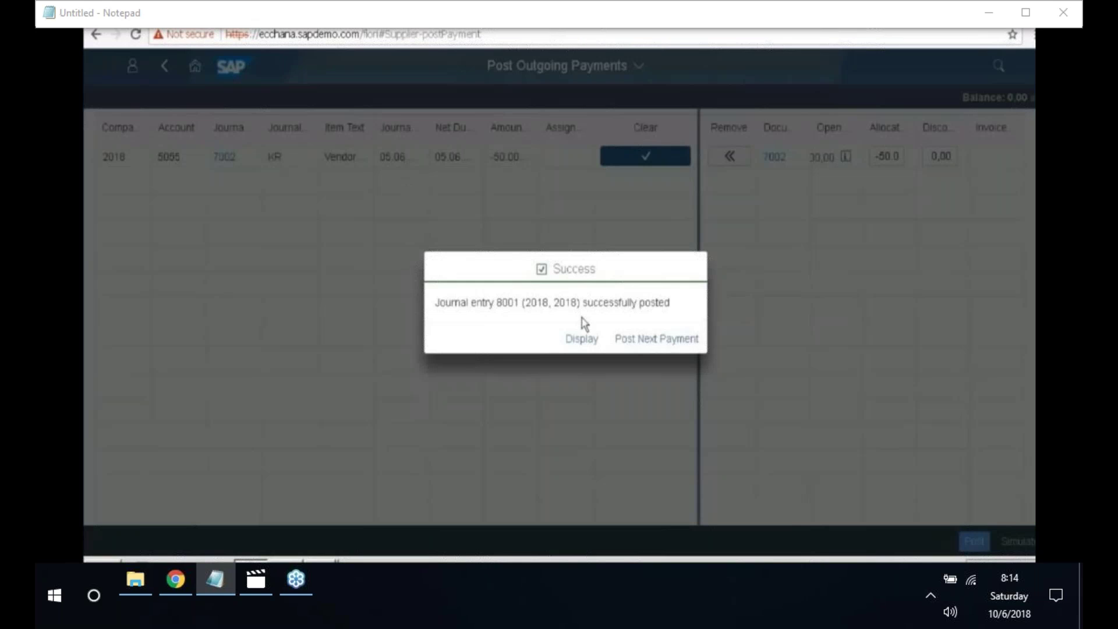
click(656, 339)
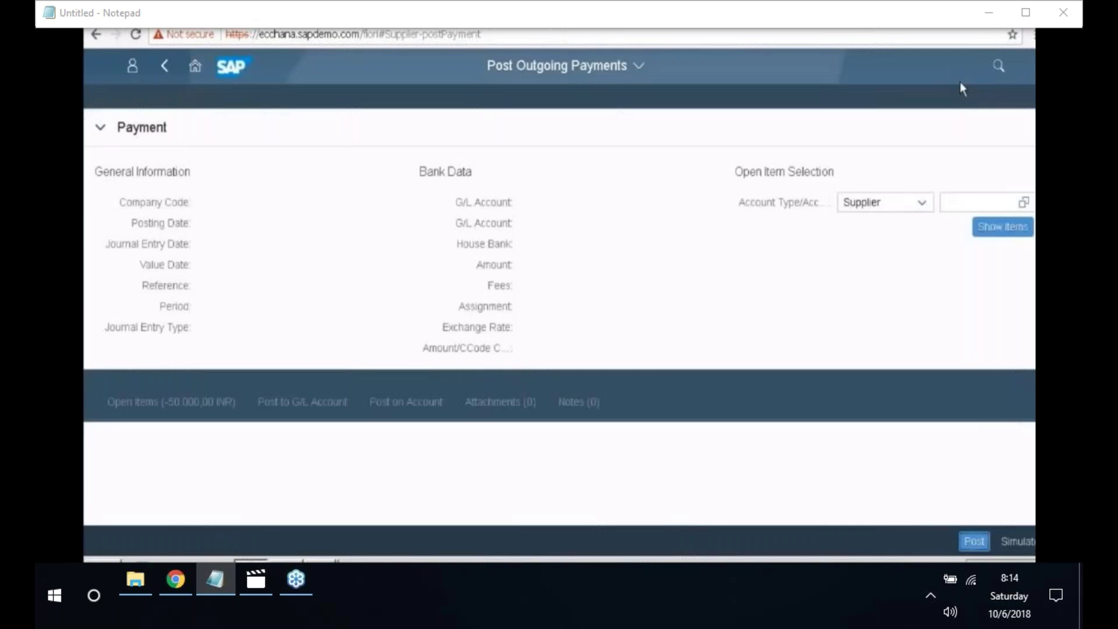
- Reopen Manage Supplier Line Items filtered to supplier 5055's cleared items in company code 2018
click(997, 66)
text(Ma)
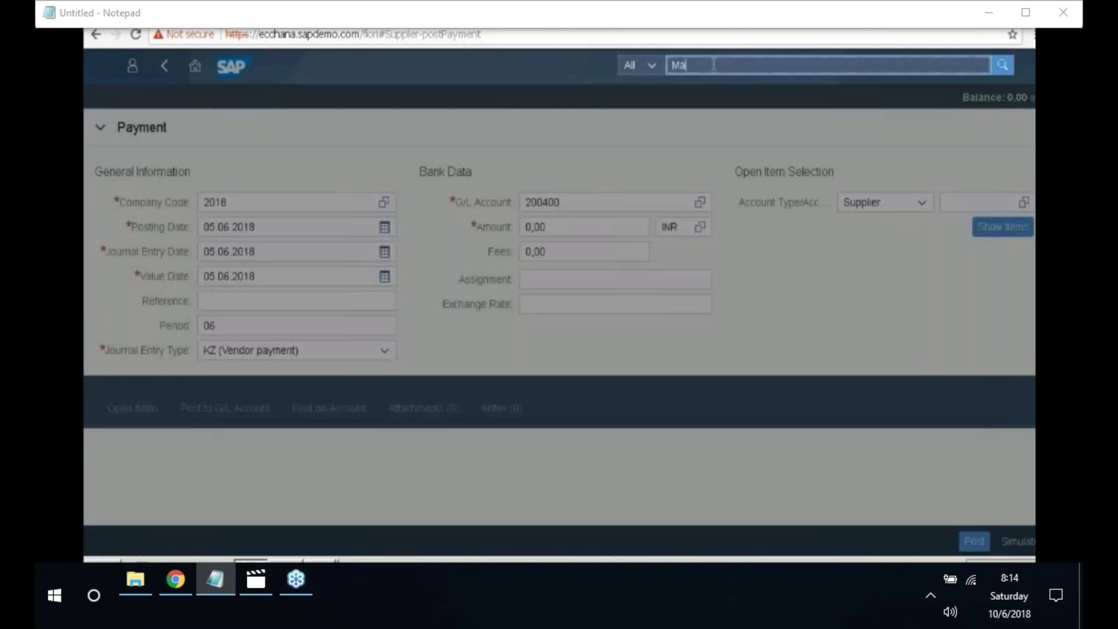
text(nage supplier line item)
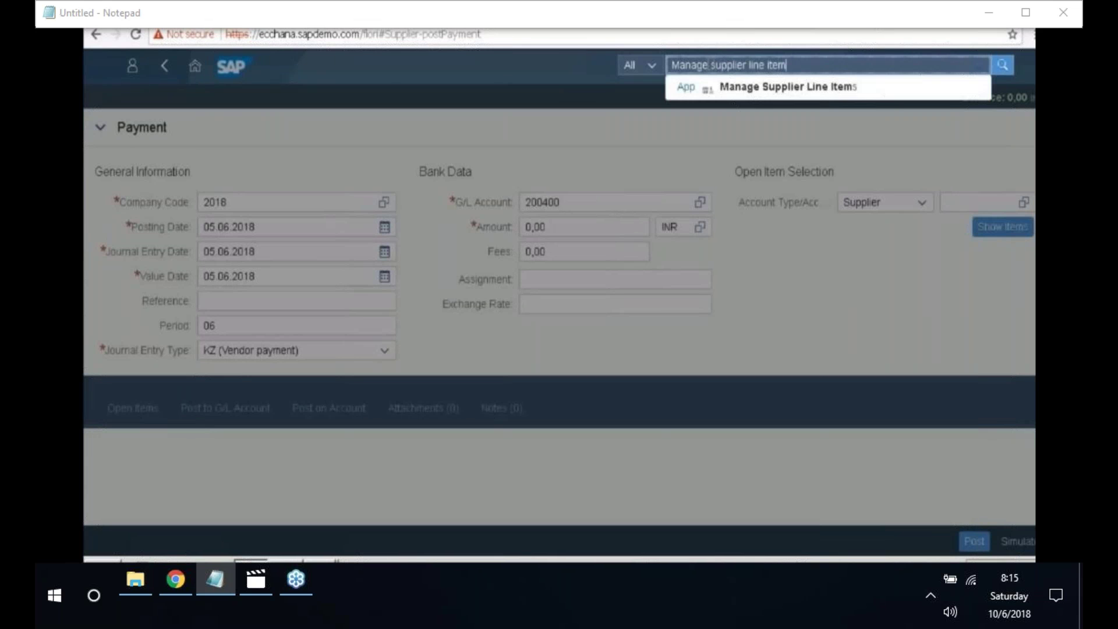
key(Return)
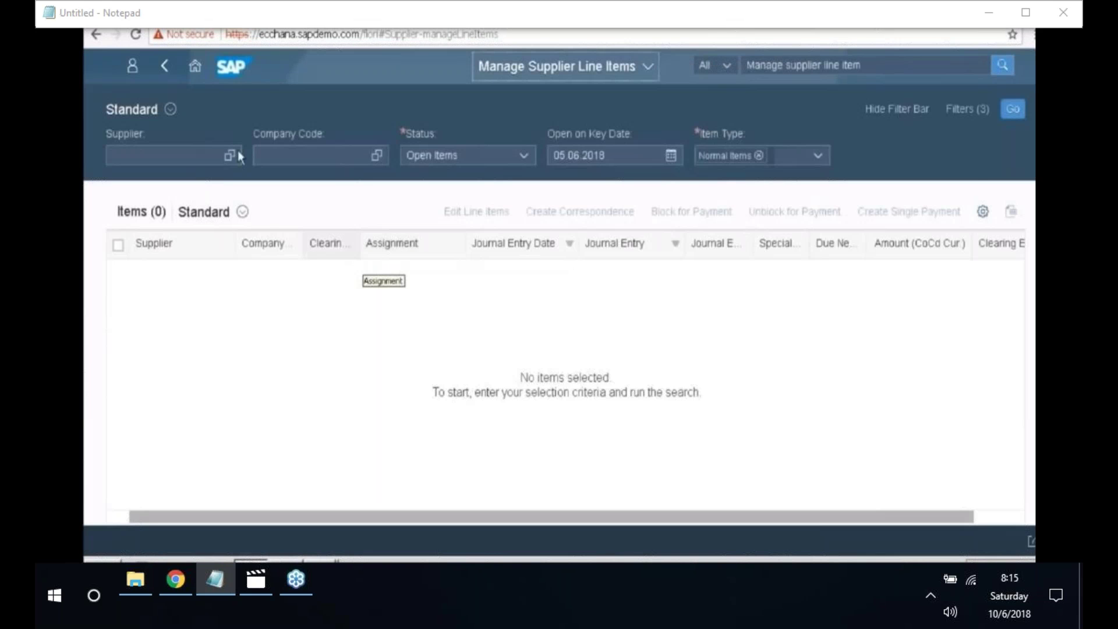
click(240, 156)
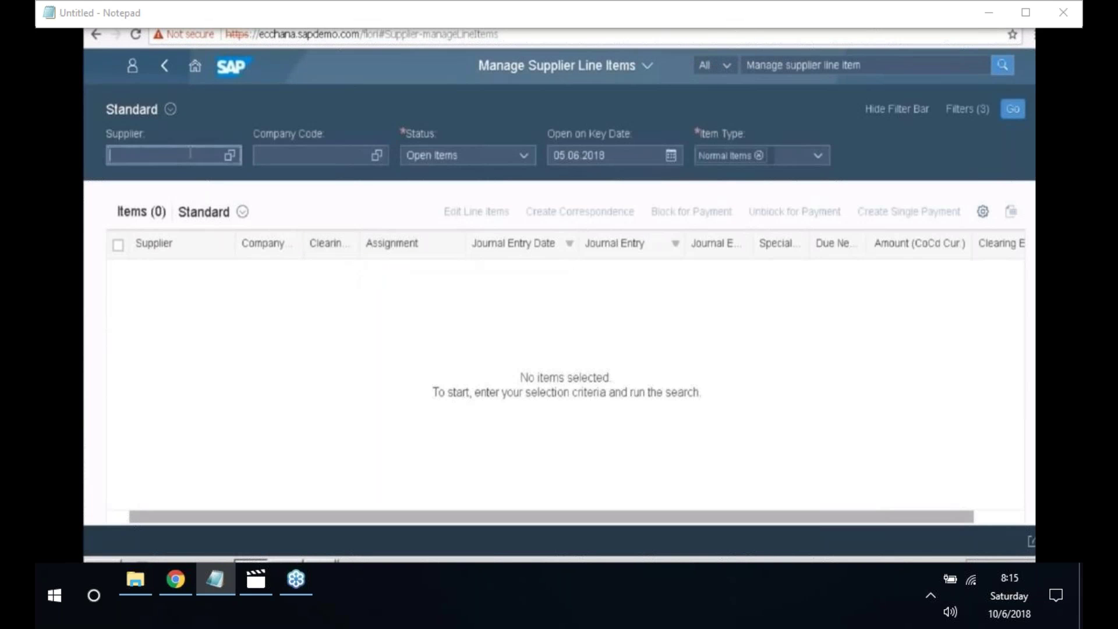
text(500)
text(5)
key(BackSpace)
key(BackSpace)
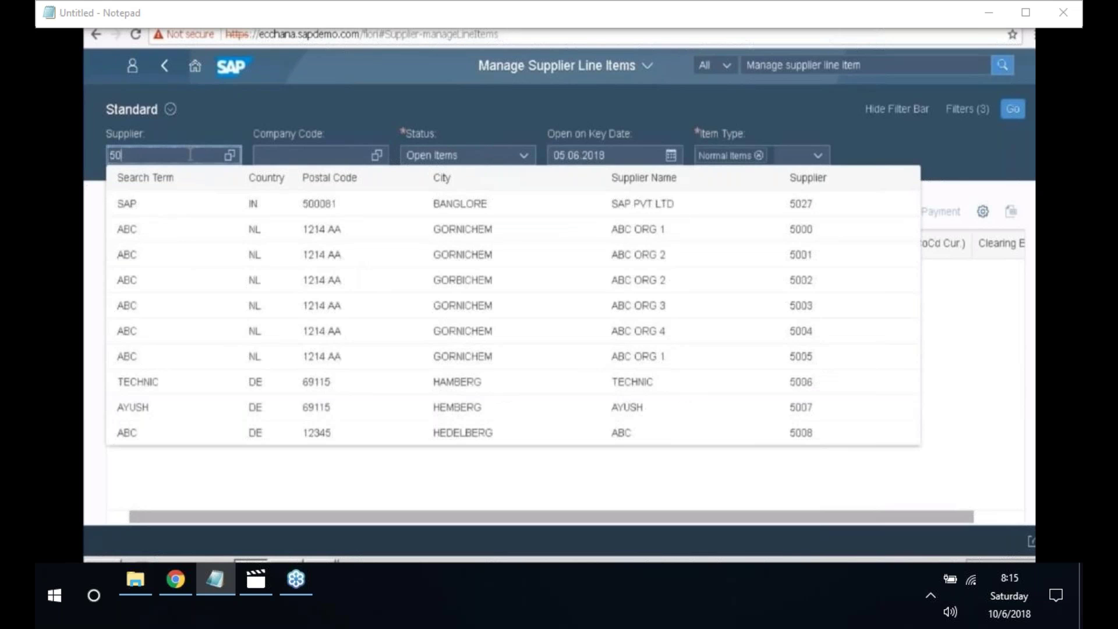
text(55)
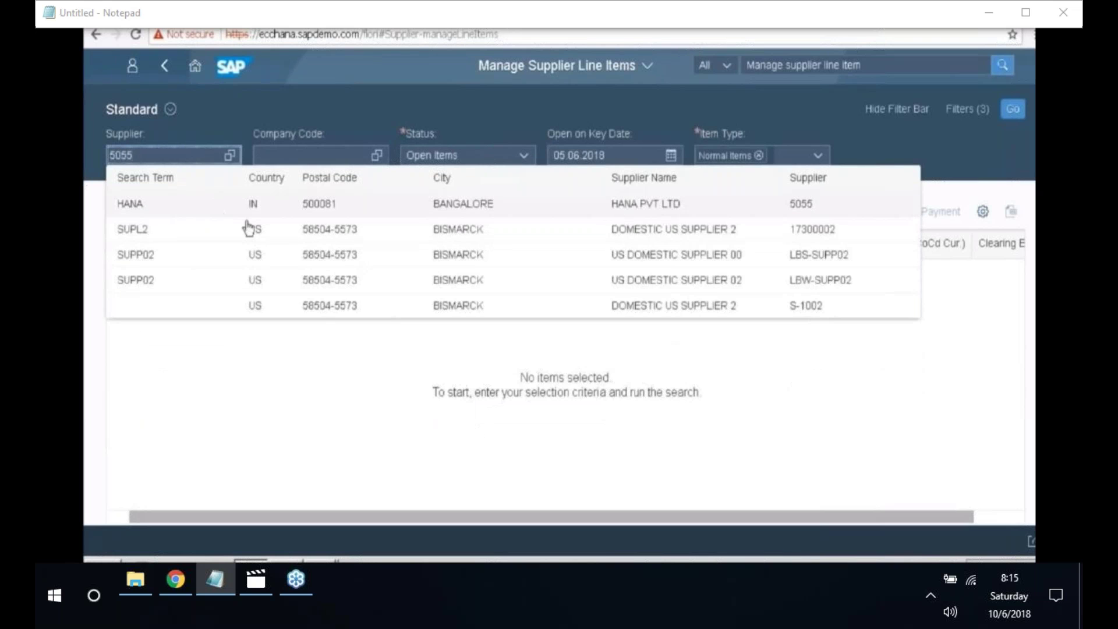
key(Return)
click(316, 153)
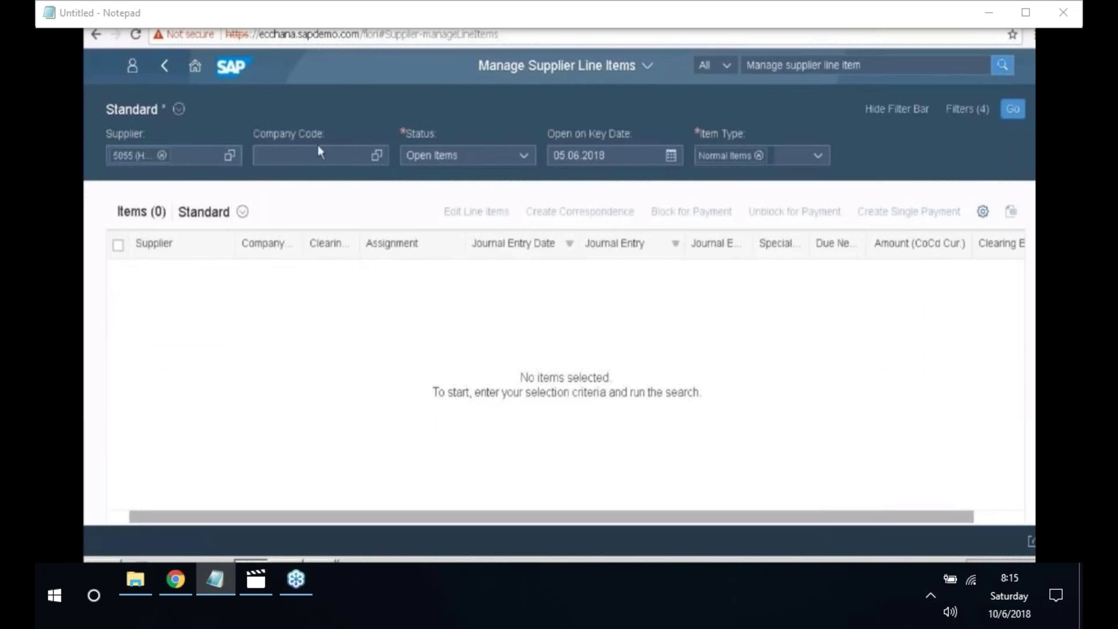
text(2018)
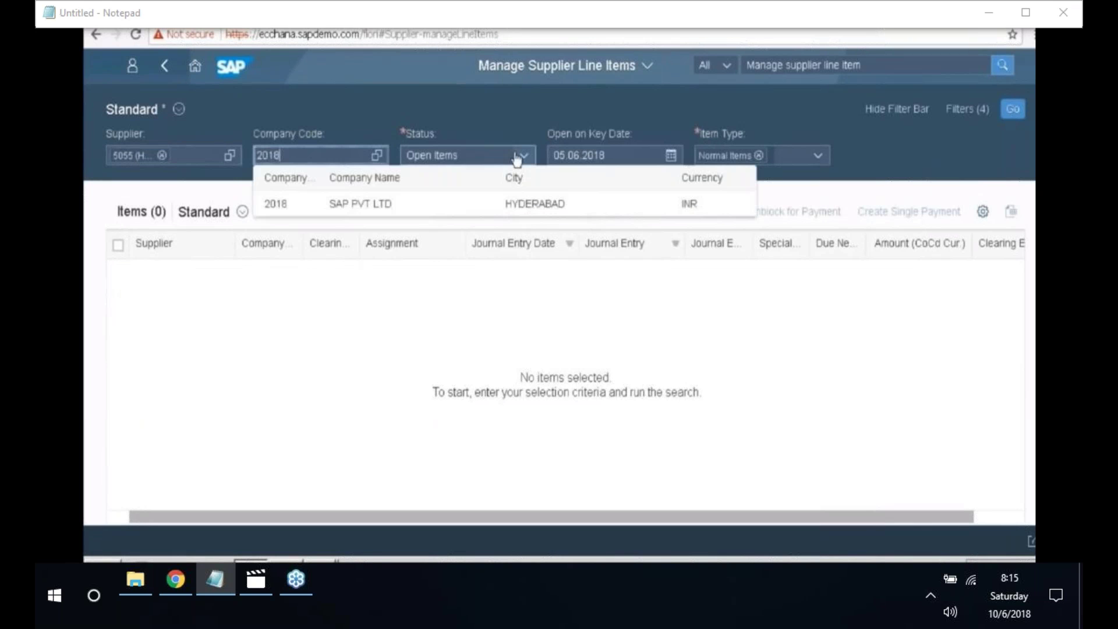
click(517, 156)
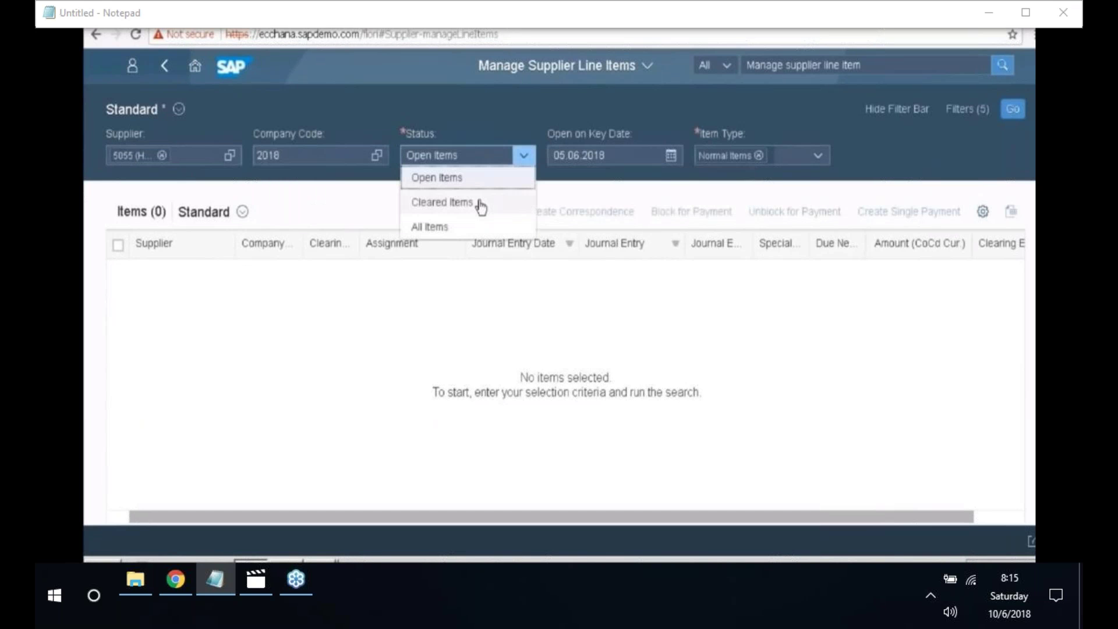
click(480, 205)
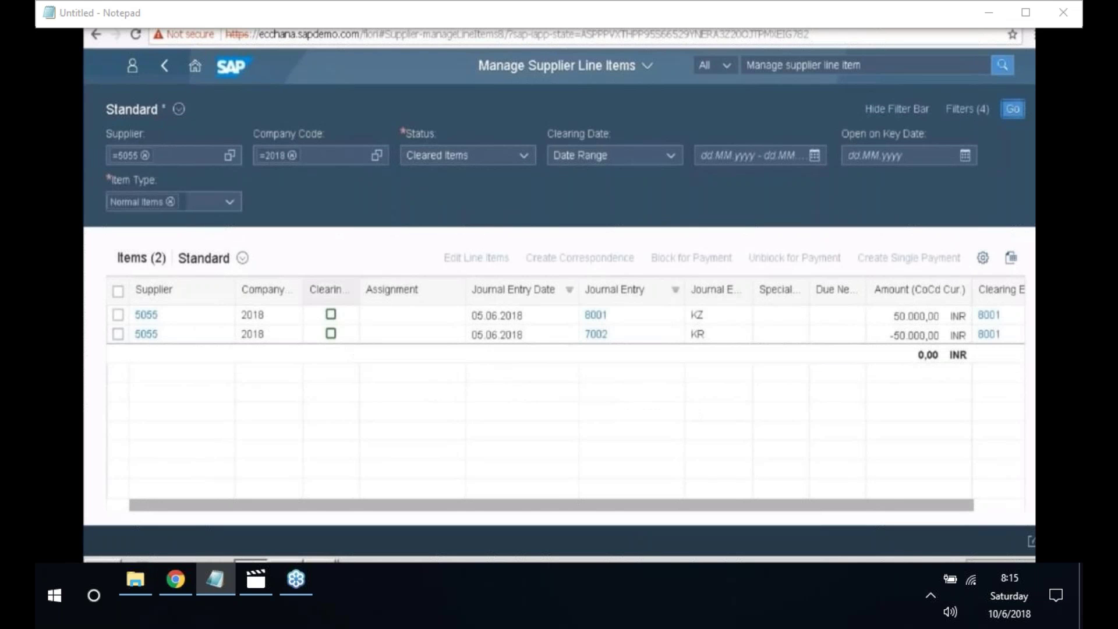
- Auto-fit the Clearing Status column and confirm 8001 and 7002 net to 0,00 INR
double_click(359, 290)
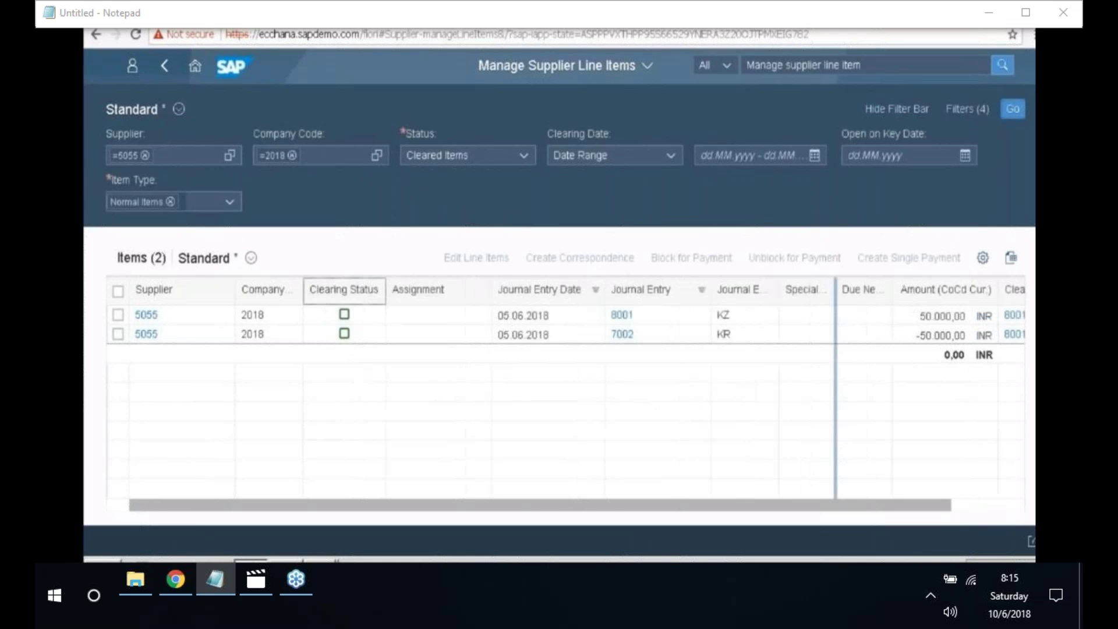
double_click(955, 354)
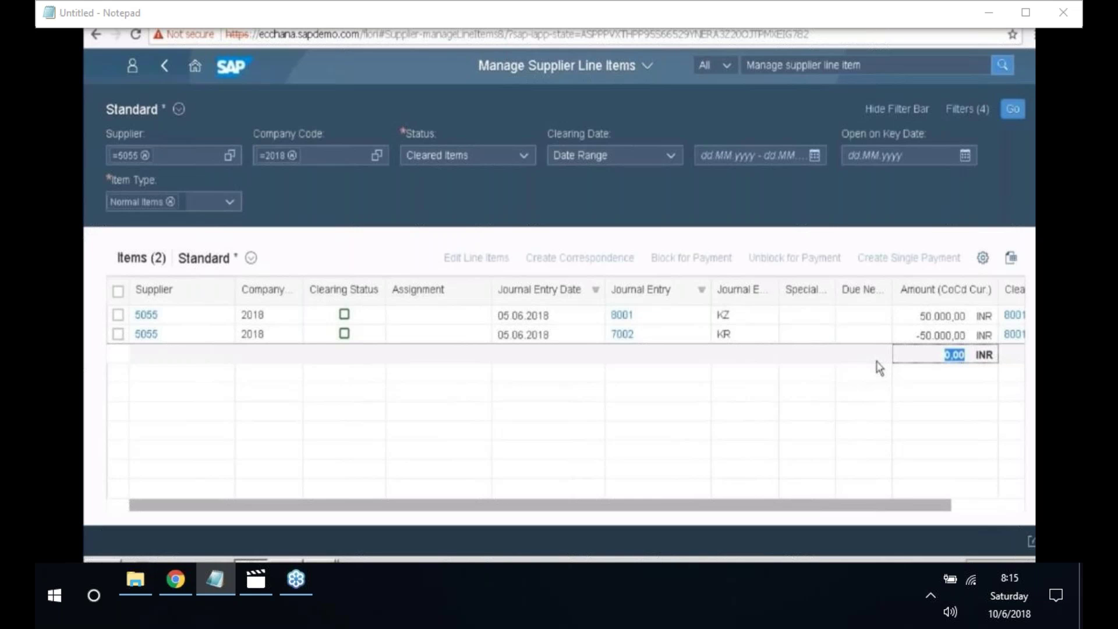
click(891, 64)
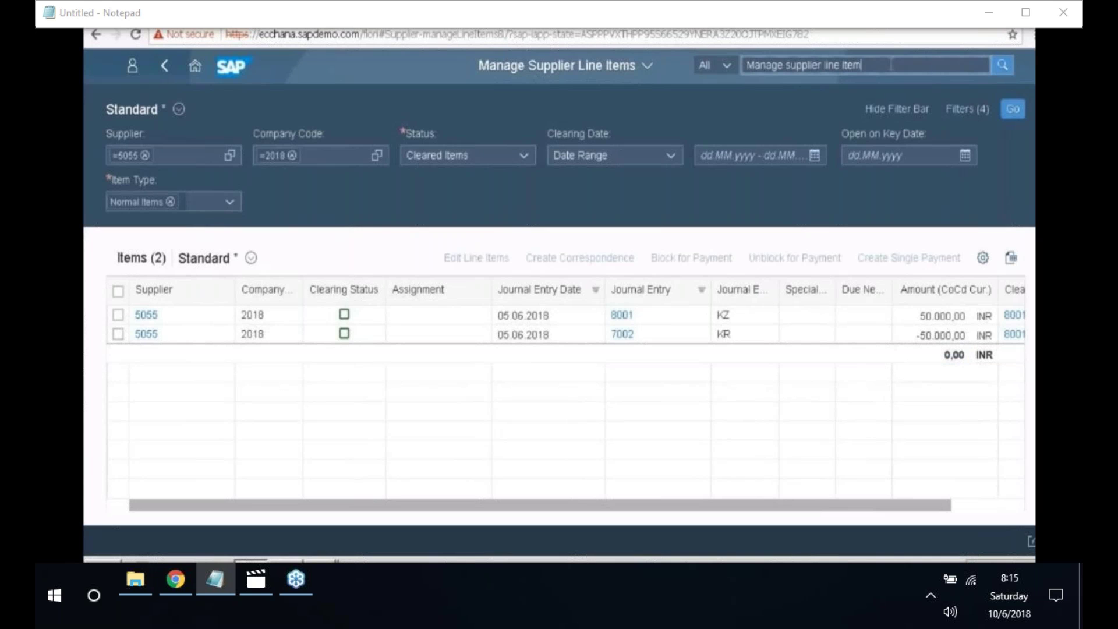
key(BackSpace)
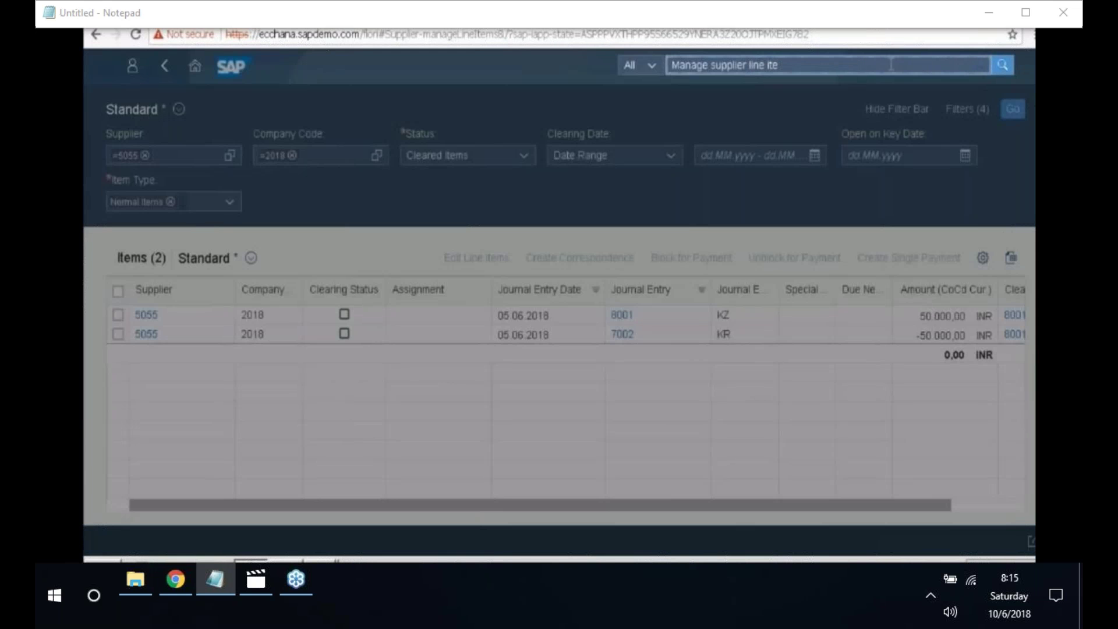
- Search for 'Display supplier balances' and launch the app
key(ctrl+a)
text(Display supplier balances)
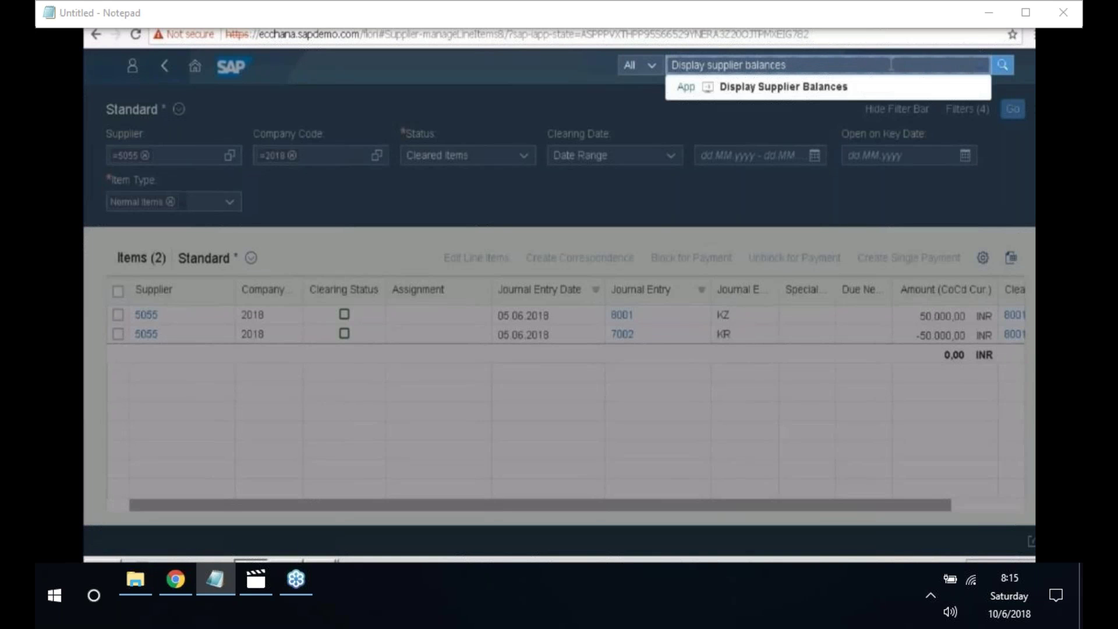
click(868, 87)
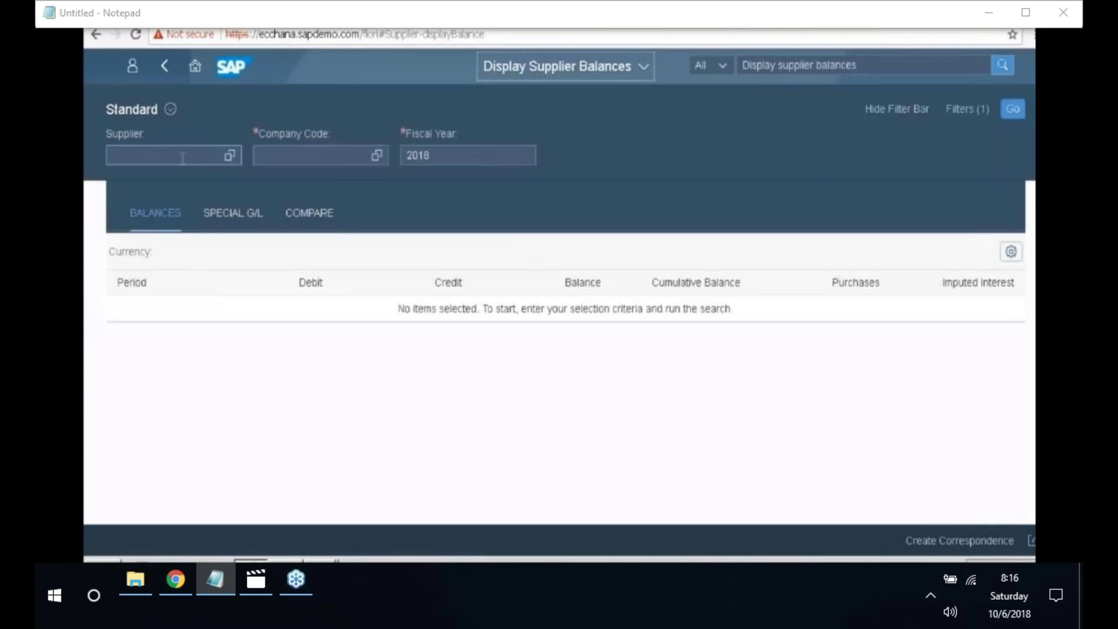
- Show supplier 5055's balances in company code 2018, with period 06 debit and credit 50.000,00
click(182, 158)
text(5055)
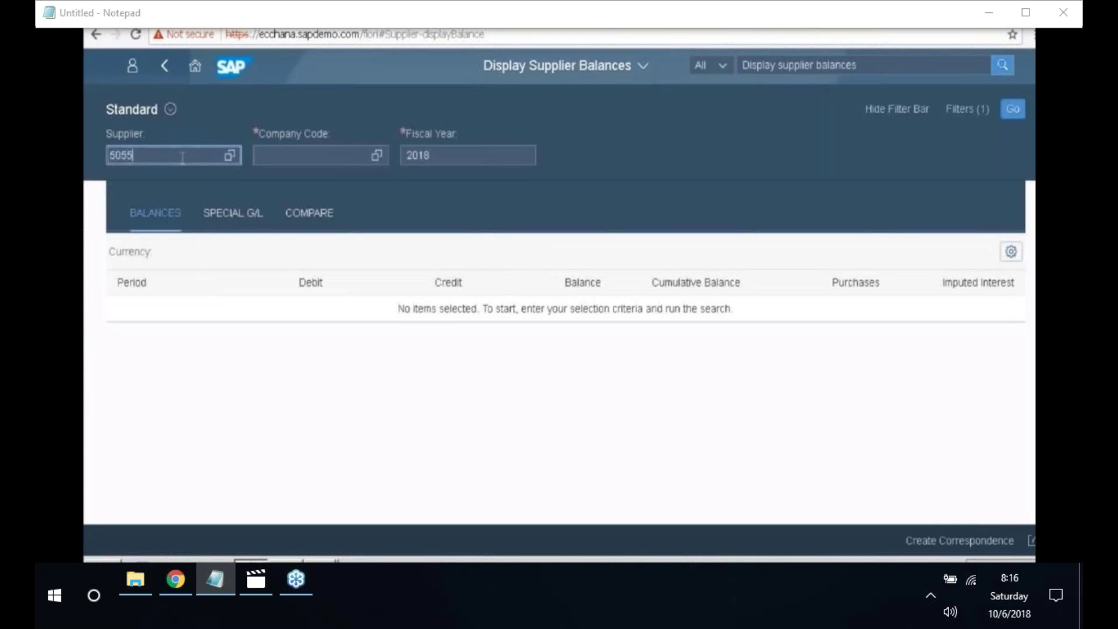
click(253, 205)
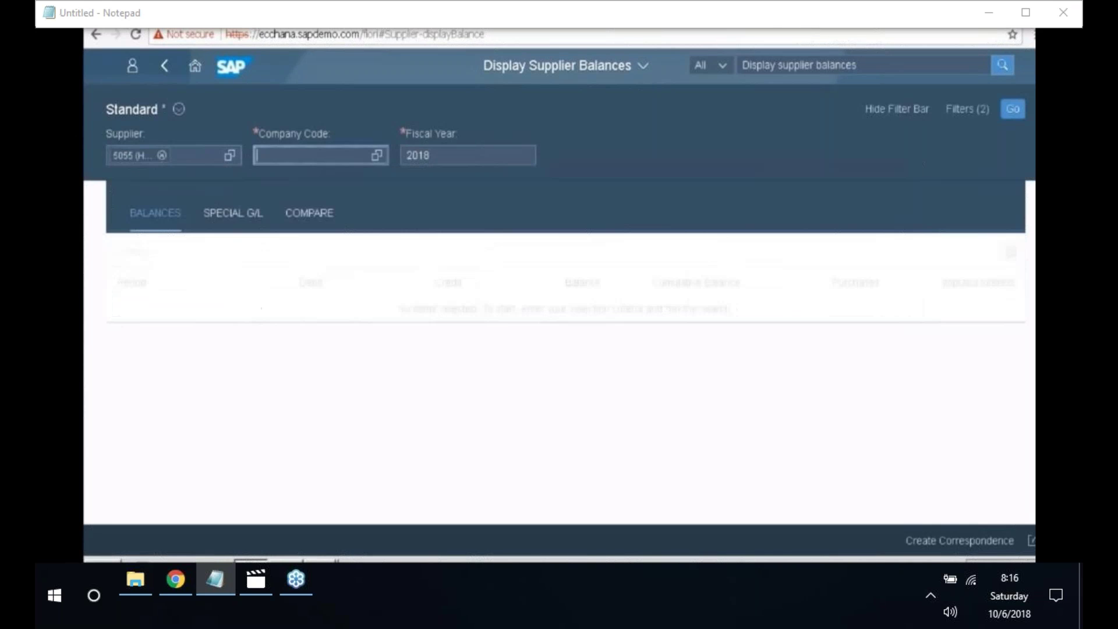
text(2018)
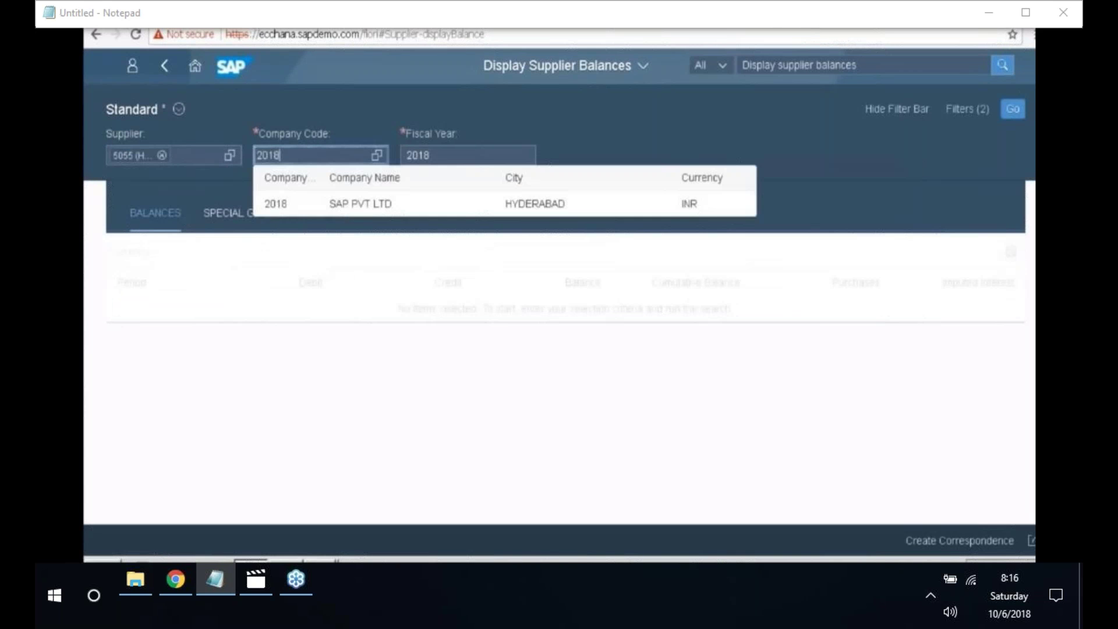
click(309, 205)
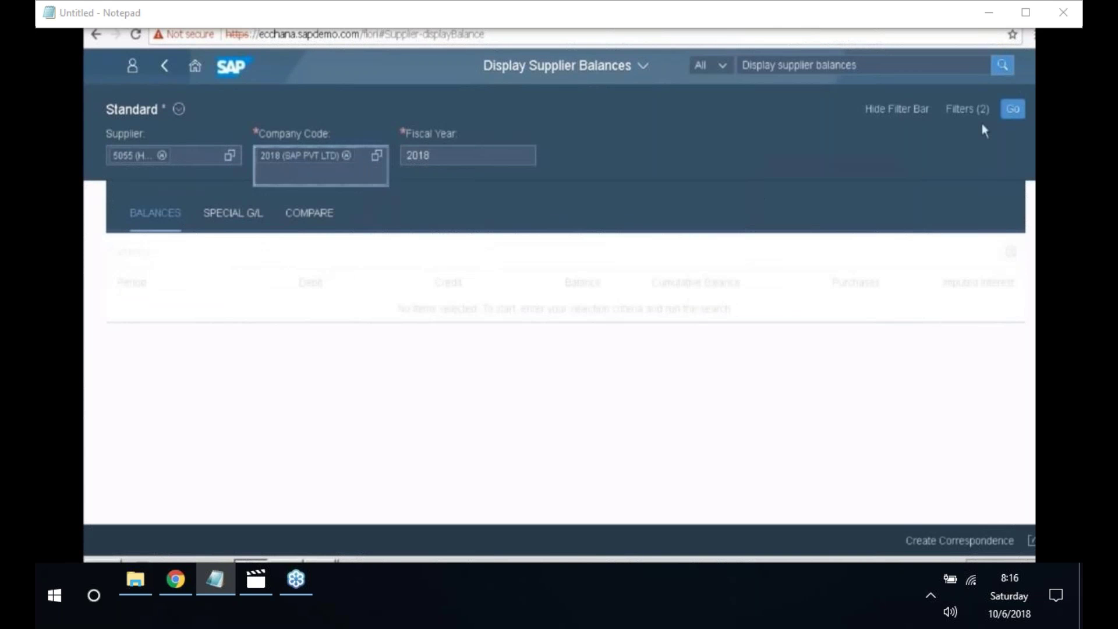
click(1012, 116)
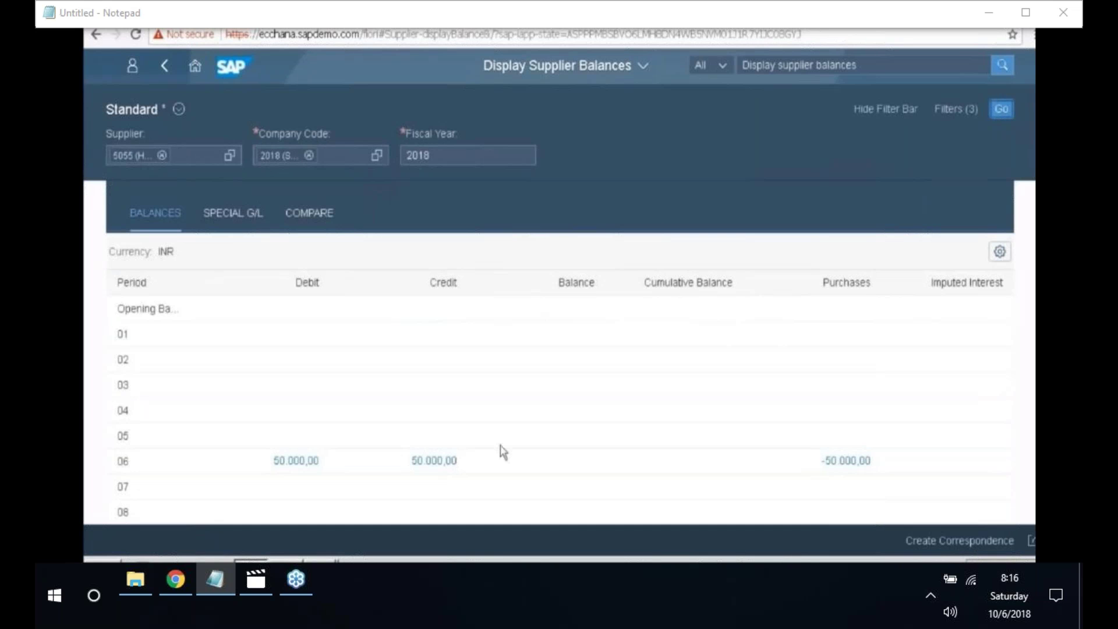
scroll(655, 444, down, 5)
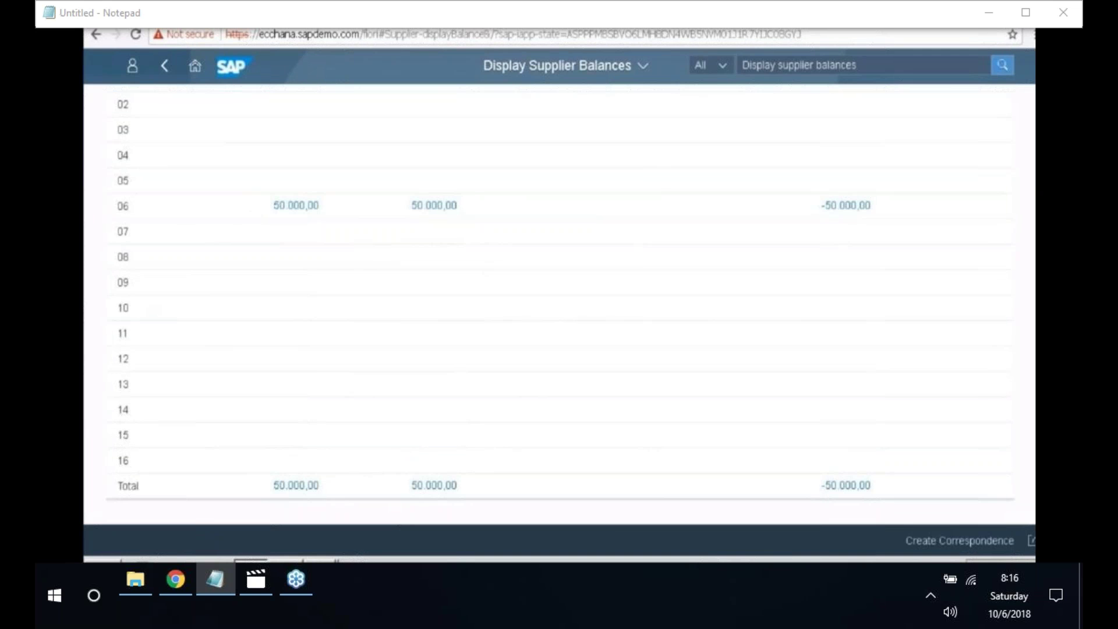
scroll(297, 279, up, 2)
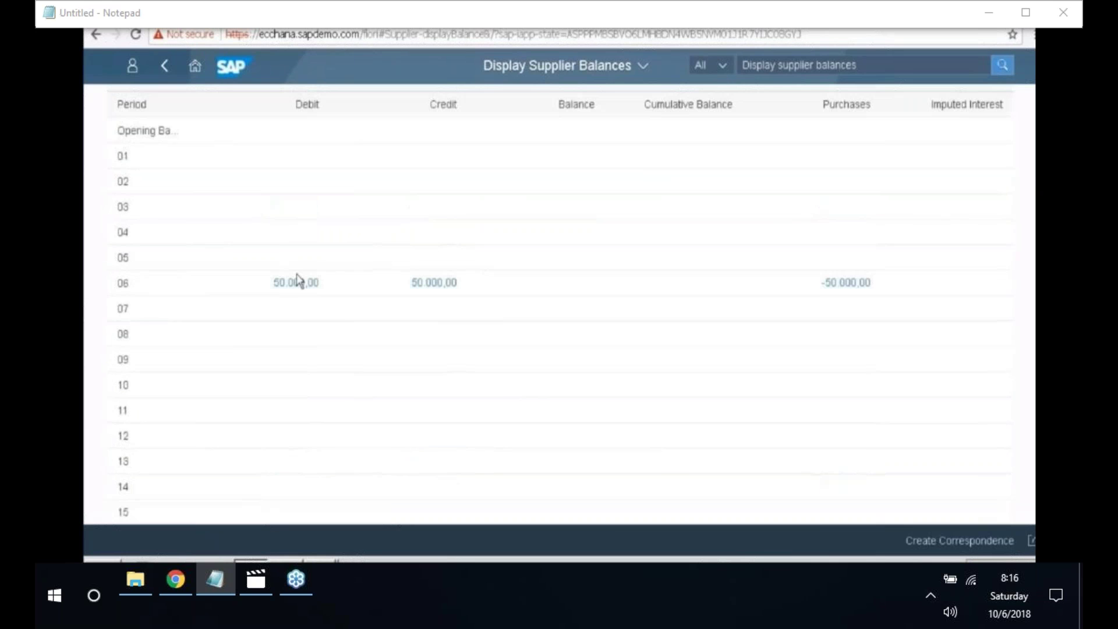
scroll(297, 280, up, 3)
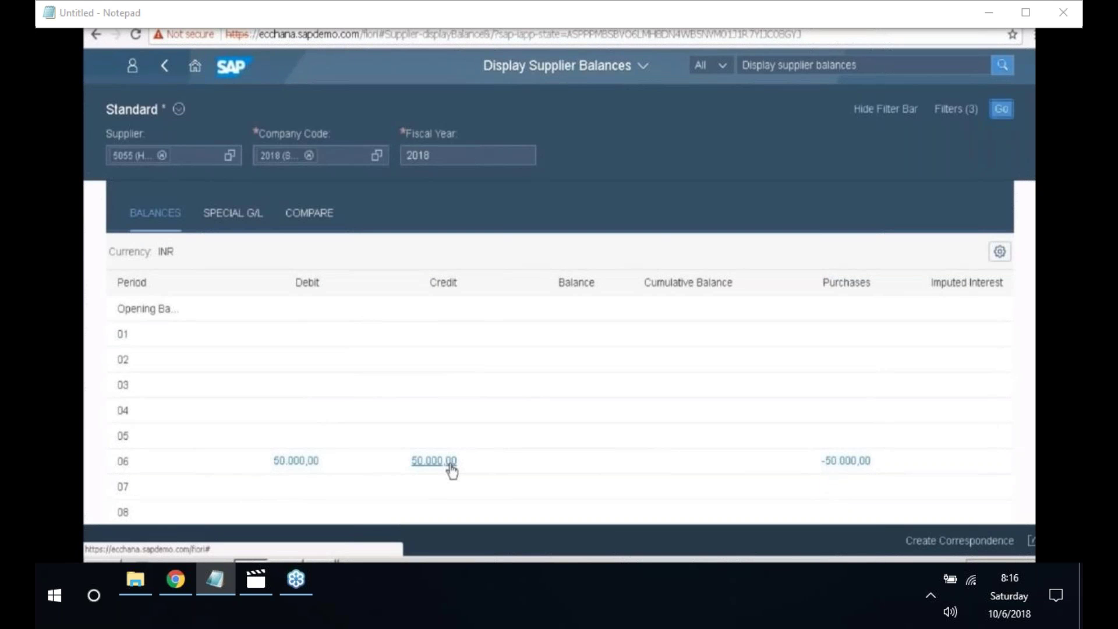
- Drill into period 06's 50.000,00 to list invoice 7002 at -50.000,00, cleared by 8001
click(838, 461)
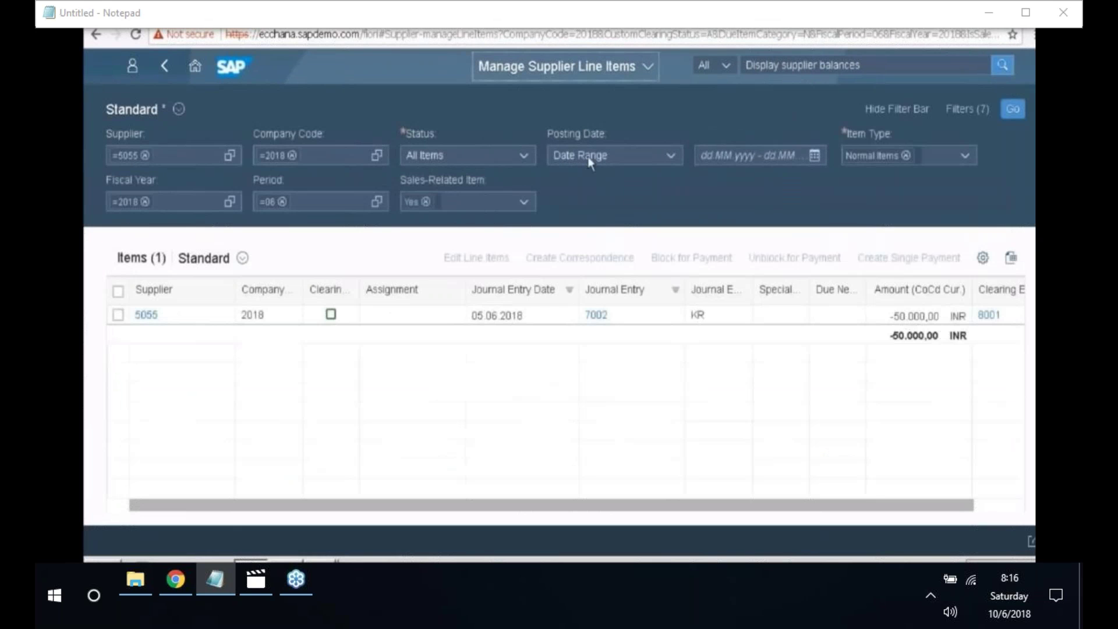
double_click(359, 324)
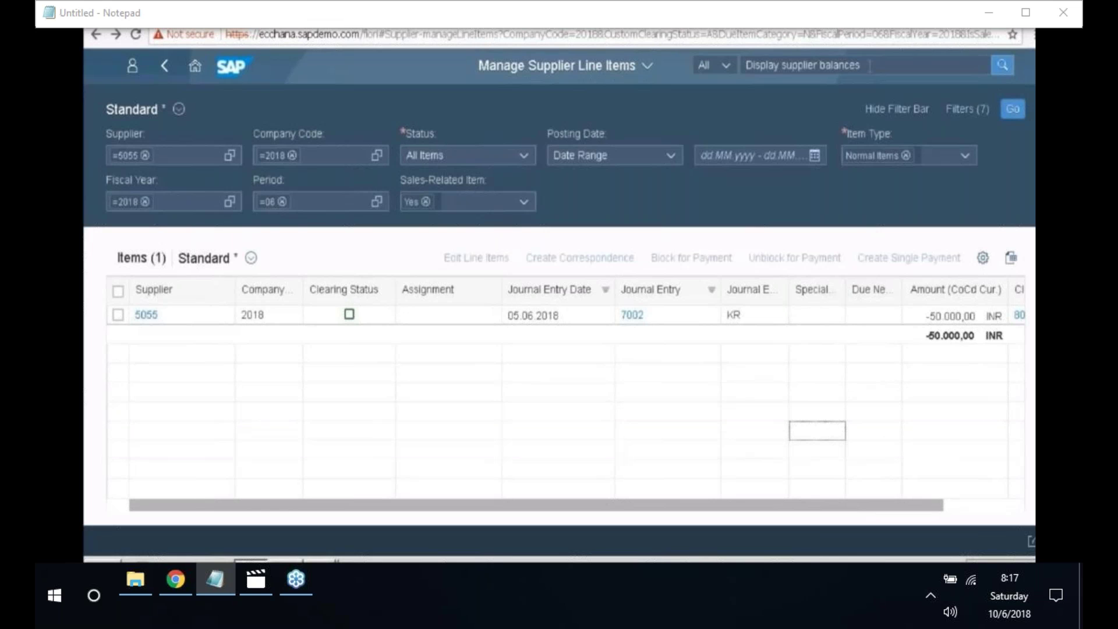
click(869, 65)
key(BackSpace)
key(BackSpace)
key(BackSpace)
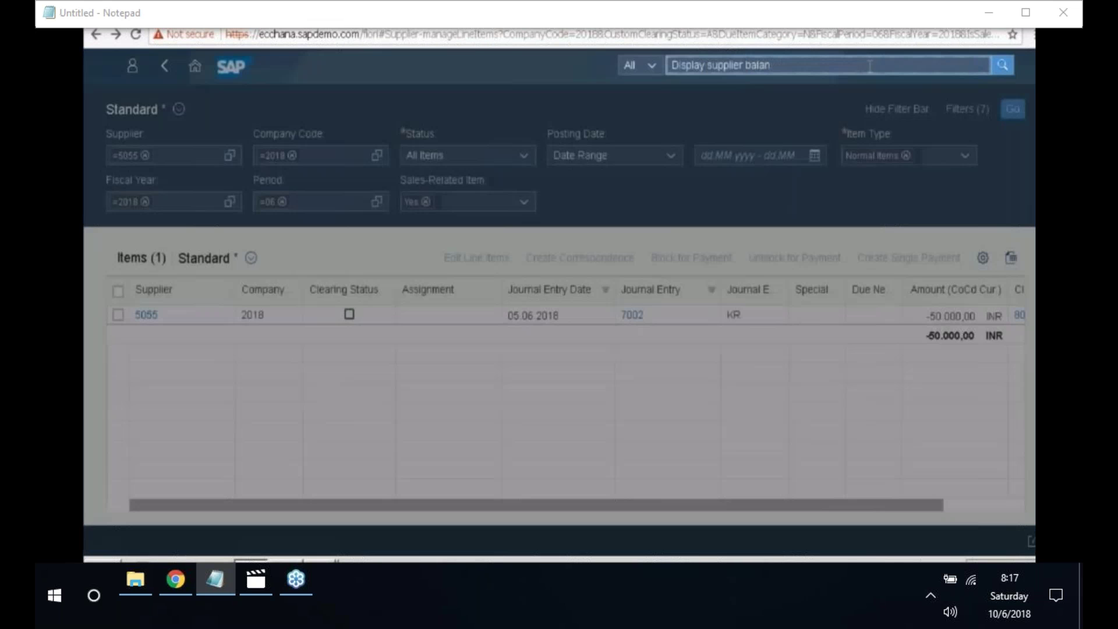
key(BackSpace)
key(BackSpace)
key(BackSpace)
key(BackSpace)
key(BackSpace)
key(BackSpace)
key(BackSpace)
key(BackSpace)
key(BackSpace)
key(BackSpace)
key(BackSpace)
key(BackSpace)
key(BackSpace)
key(BackSpace)
key(BackSpace)
key(BackSpace)
key(BackSpace)
key(BackSpace)
key(BackSpace)
key(BackSpace)
key(BackSpace)
key(BackSpace)
text(Acco)
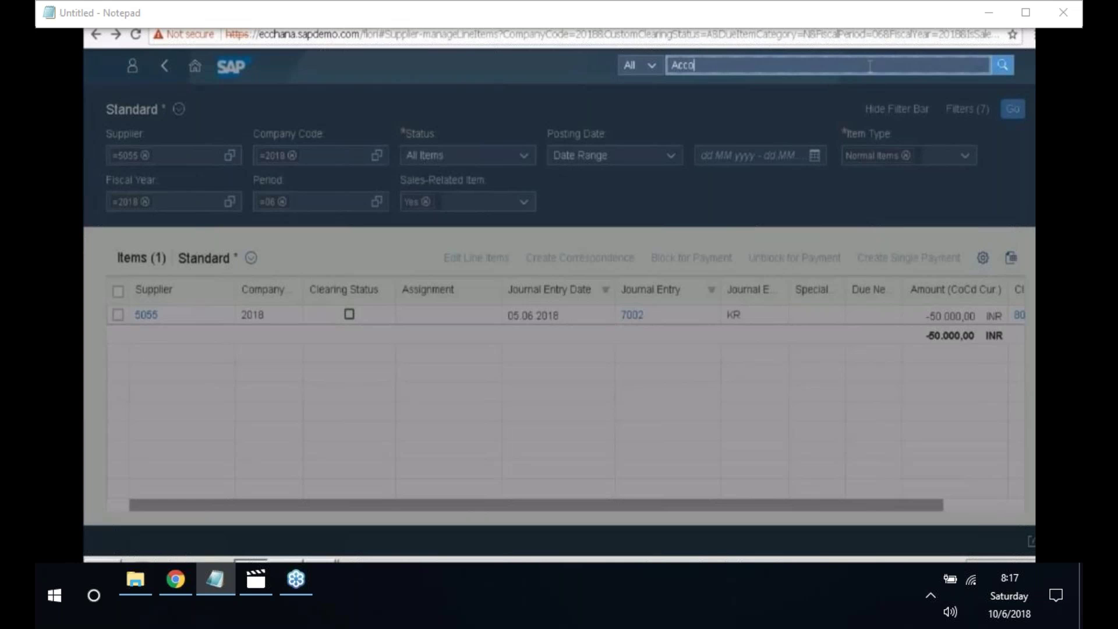
- Search the shell for 'Account groups supplier' and launch the Account Groups: Supplier app
text(unt groups: suppli)
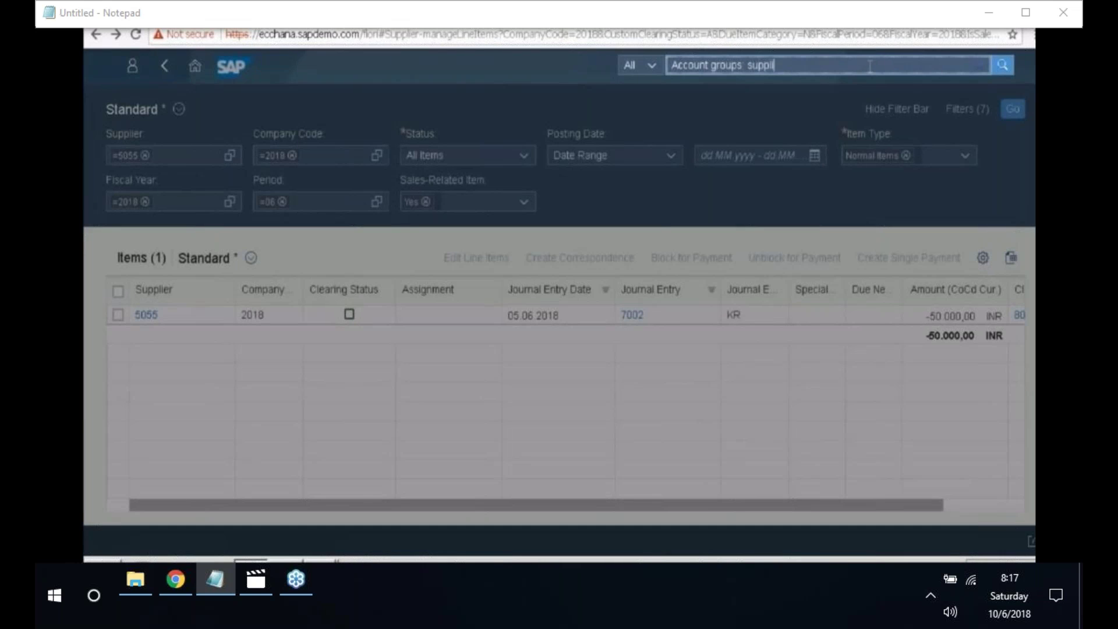
text(er)
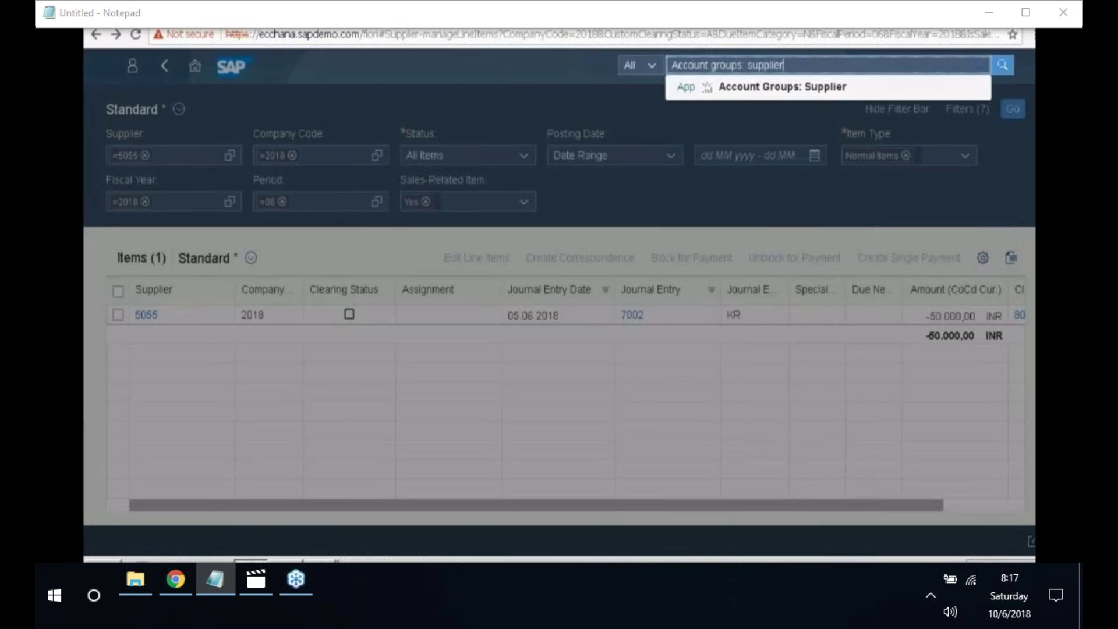
click(821, 87)
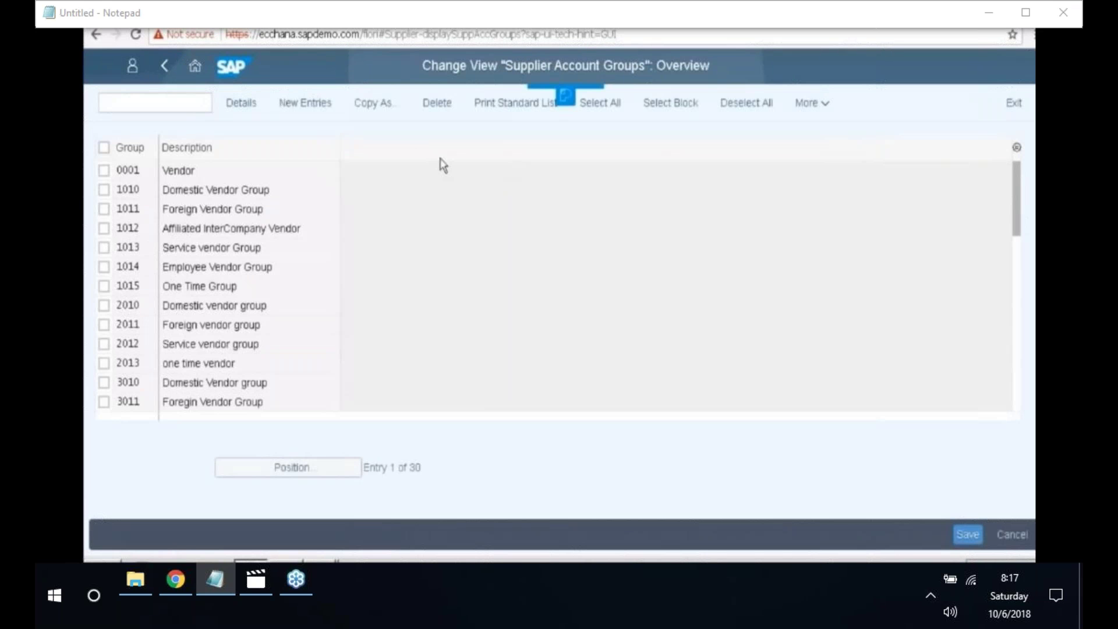
- Add account group 2014 named 'One-time vendor' with the One-Time Account checkbox ticked
click(310, 108)
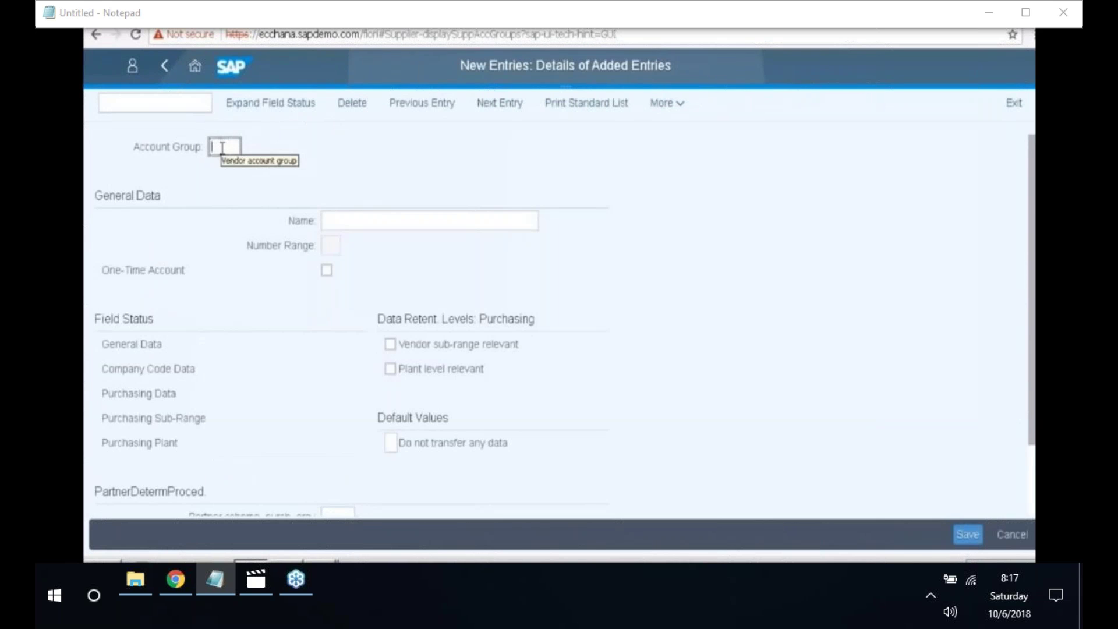
text(2014)
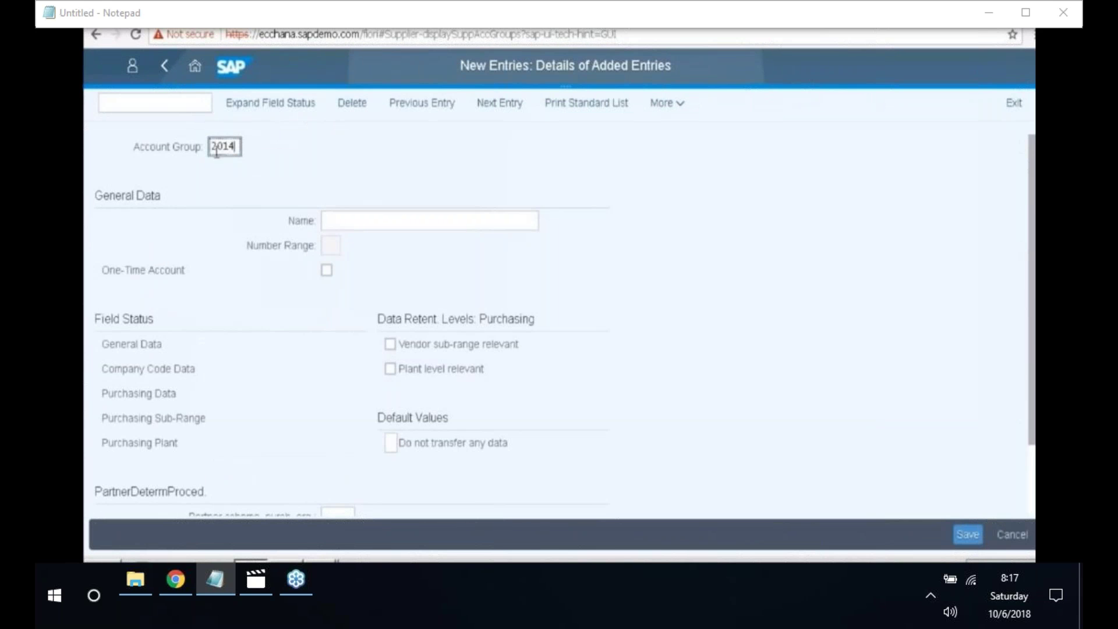
click(326, 221)
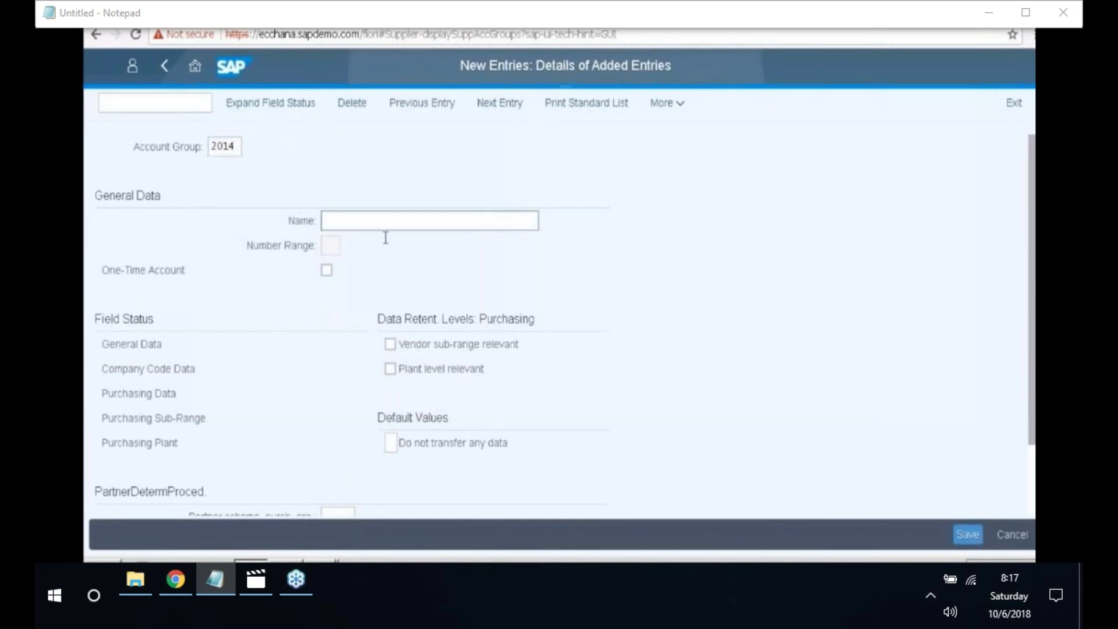
text(ON)
key(BackSpace)
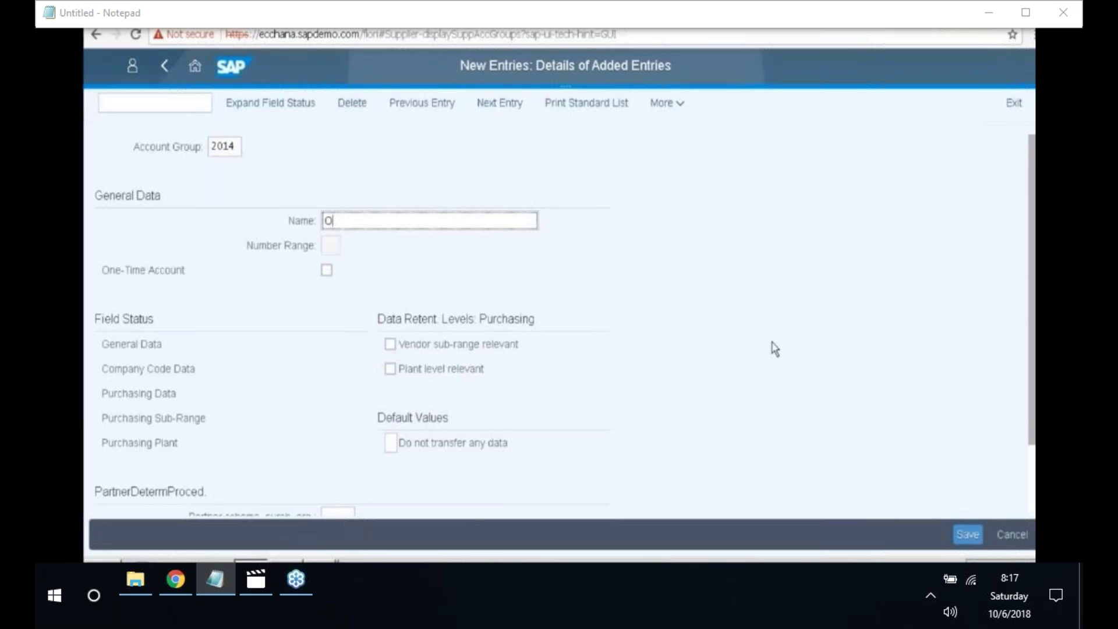
text(ne-toi)
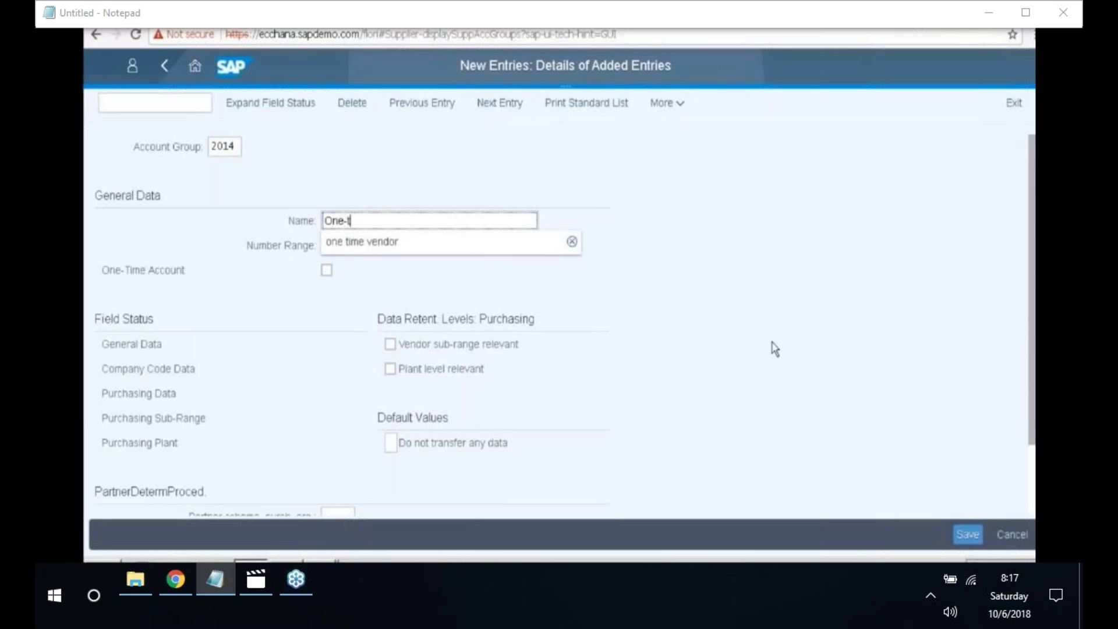
key(BackSpace)
key(BackSpace)
text(i)
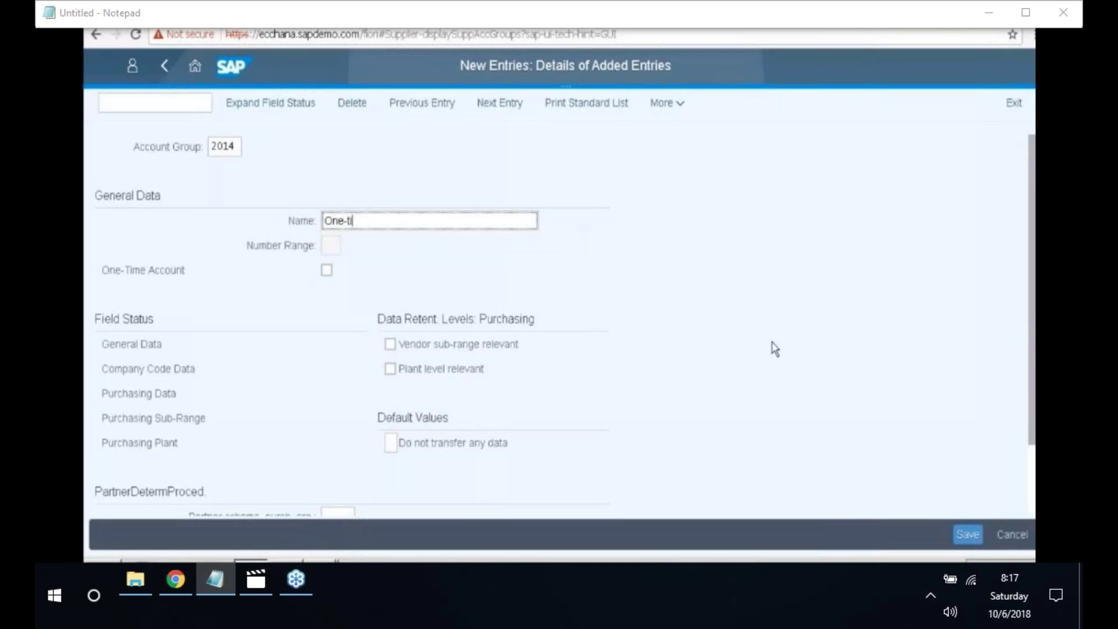
text(me vendor)
click(328, 275)
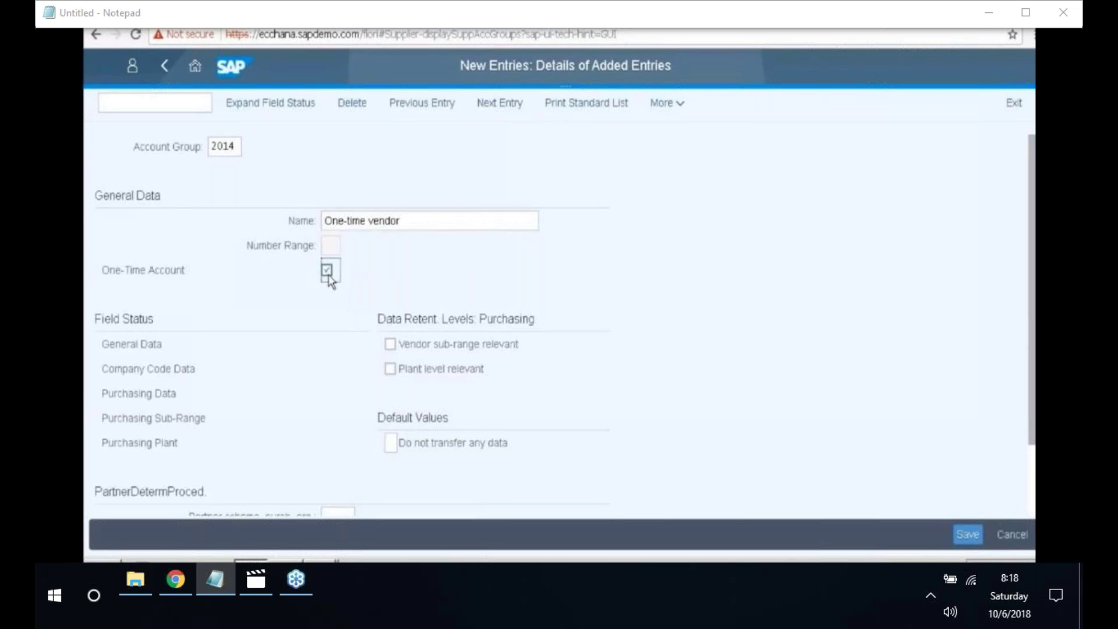
- In Company Code Data's Account management field status, make Reconciliation account a required entry
click(170, 372)
double_click(172, 370)
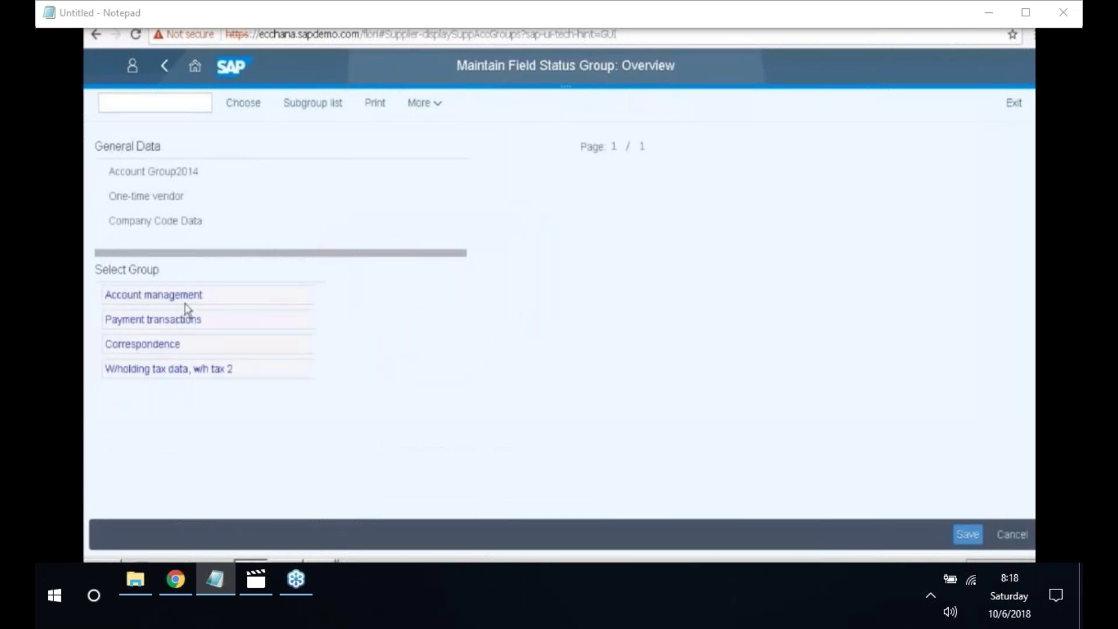
double_click(191, 302)
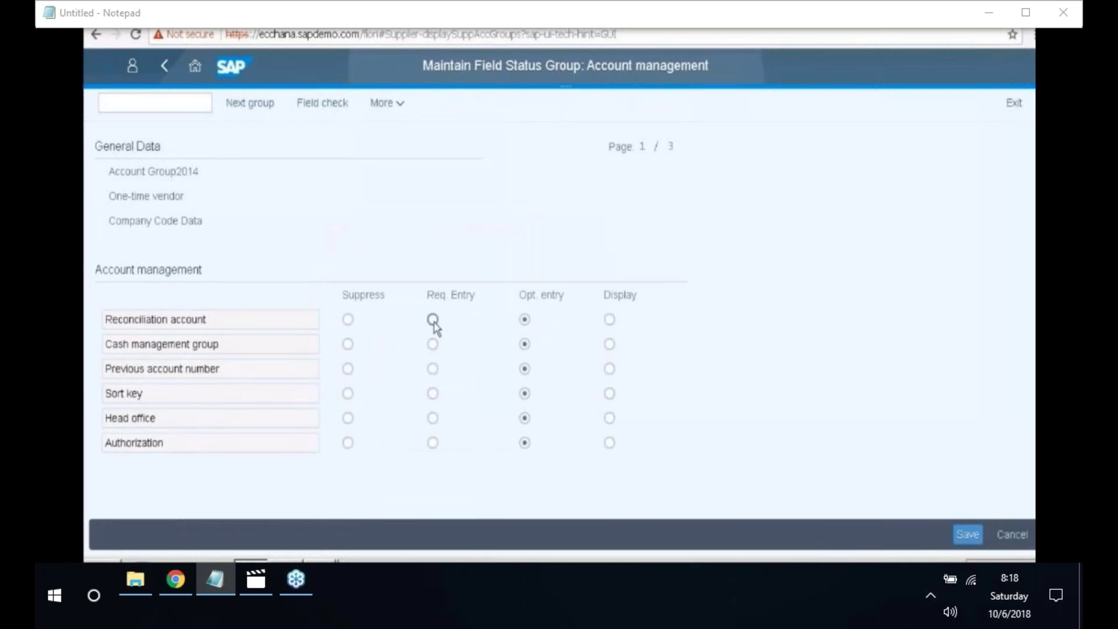
click(433, 320)
- Save account group 2014 under customizing request A4HK900216
click(959, 532)
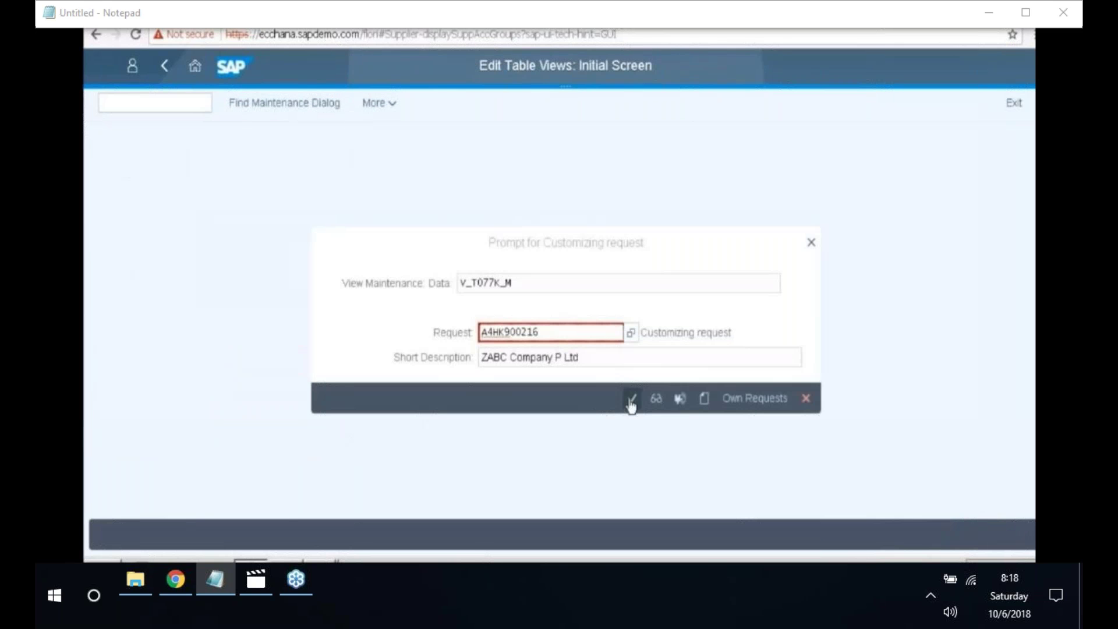
click(631, 402)
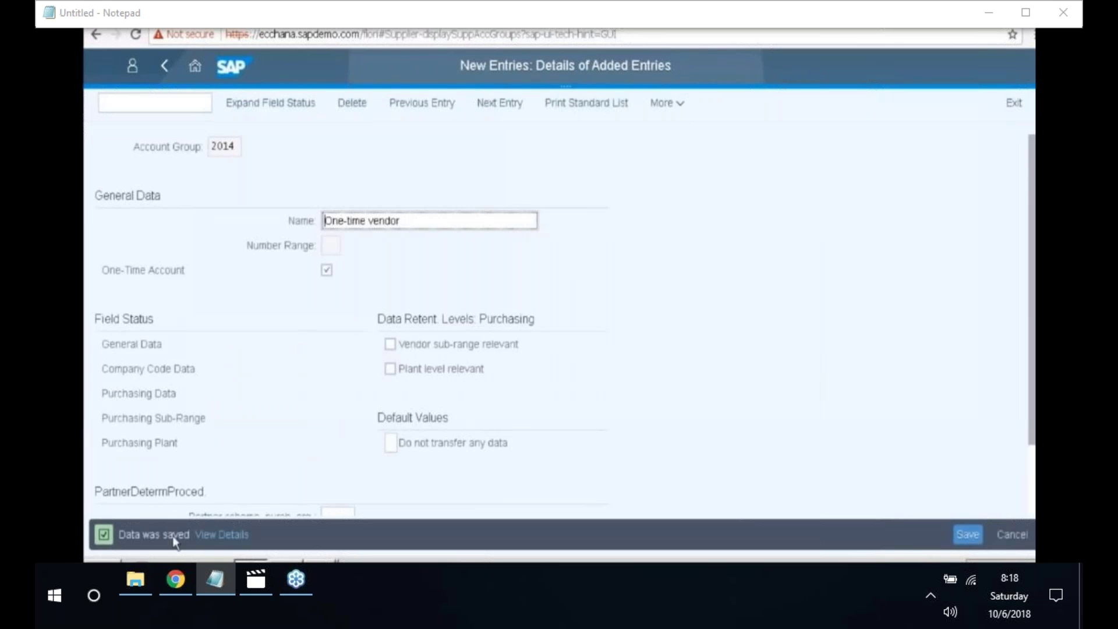
drag(118, 536, 186, 537)
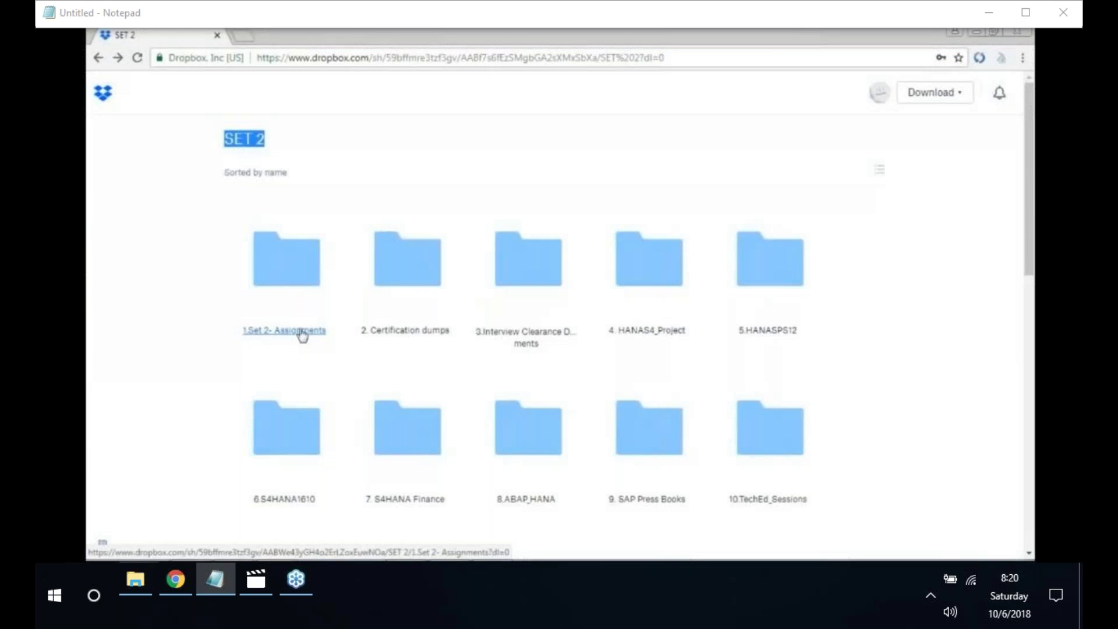
- Go through 1.Set 2- Assignments and 4.S4HANA Assignments into S4Hana_Finance, and scroll its documents
click(301, 332)
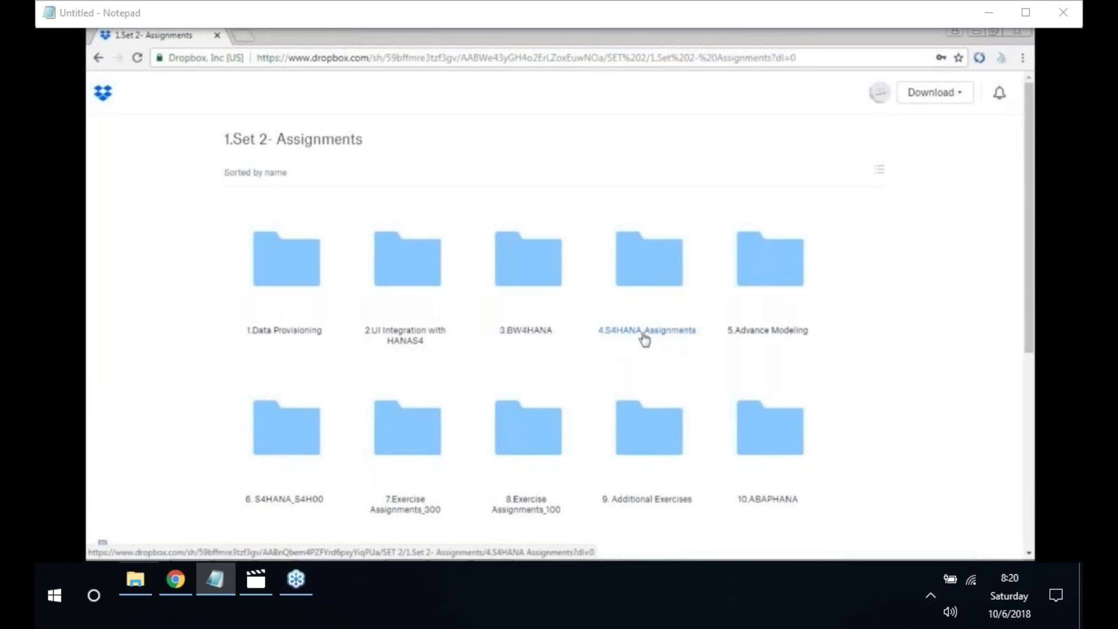
click(645, 338)
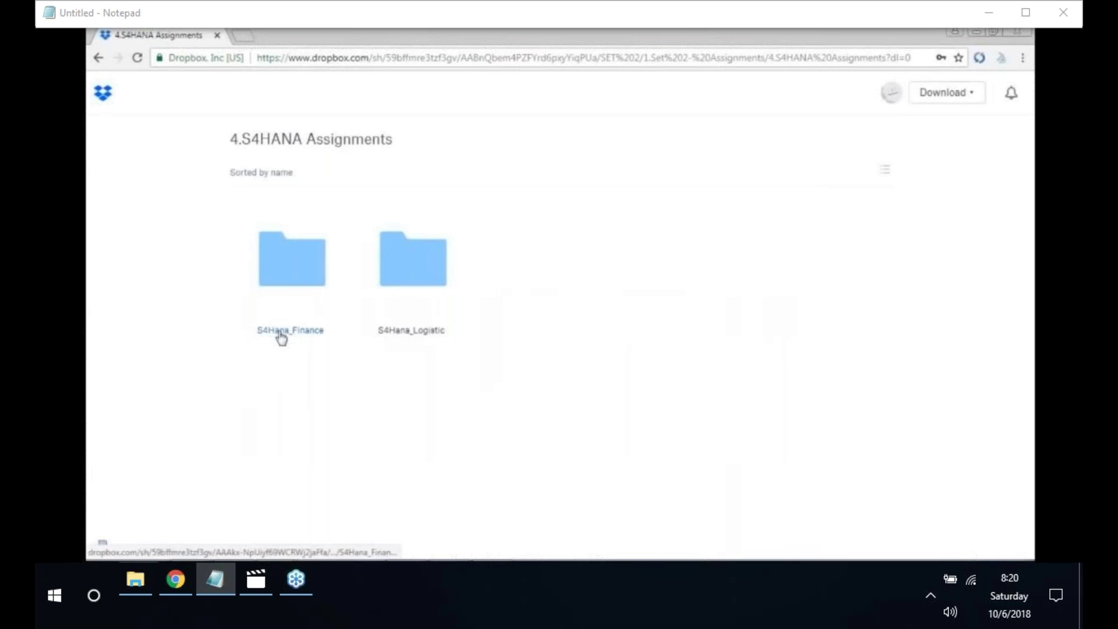
click(287, 332)
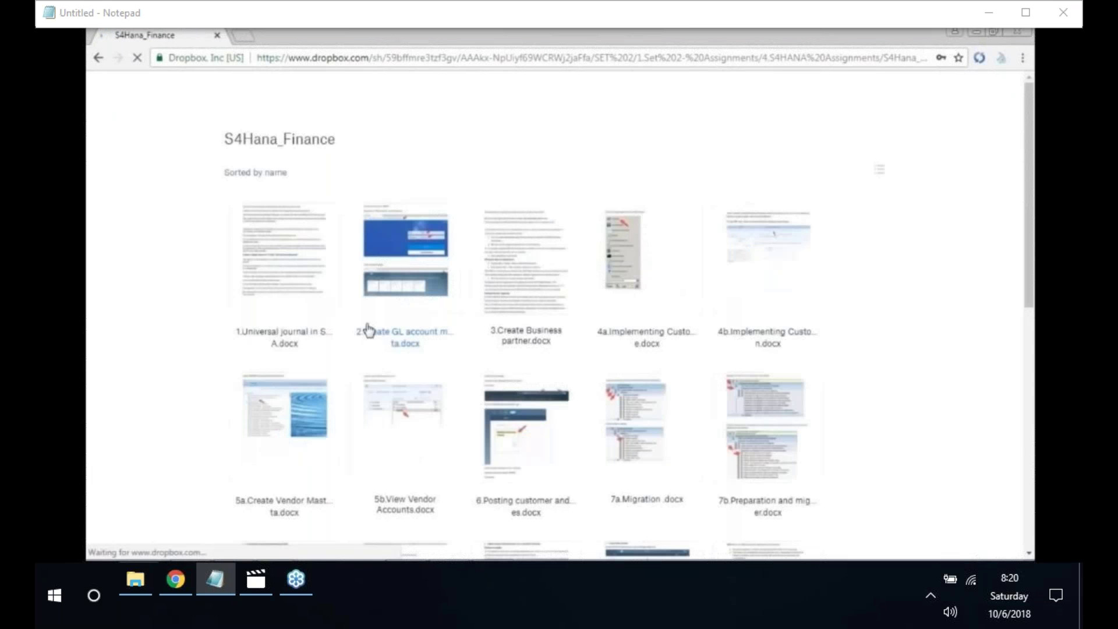
scroll(368, 330, down, 5)
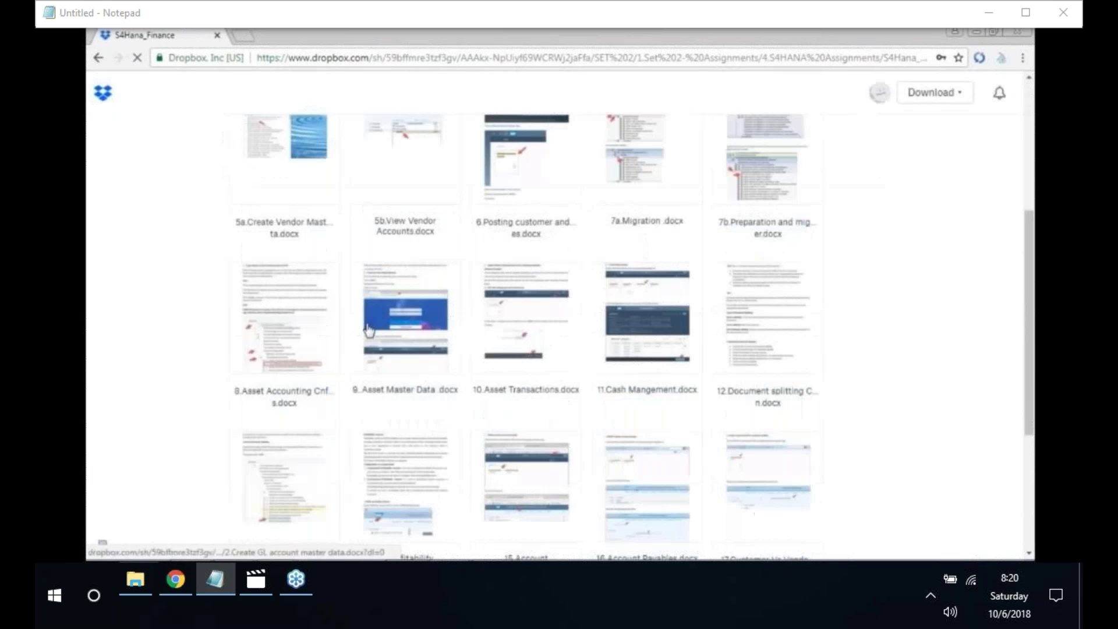
scroll(368, 330, down, 4)
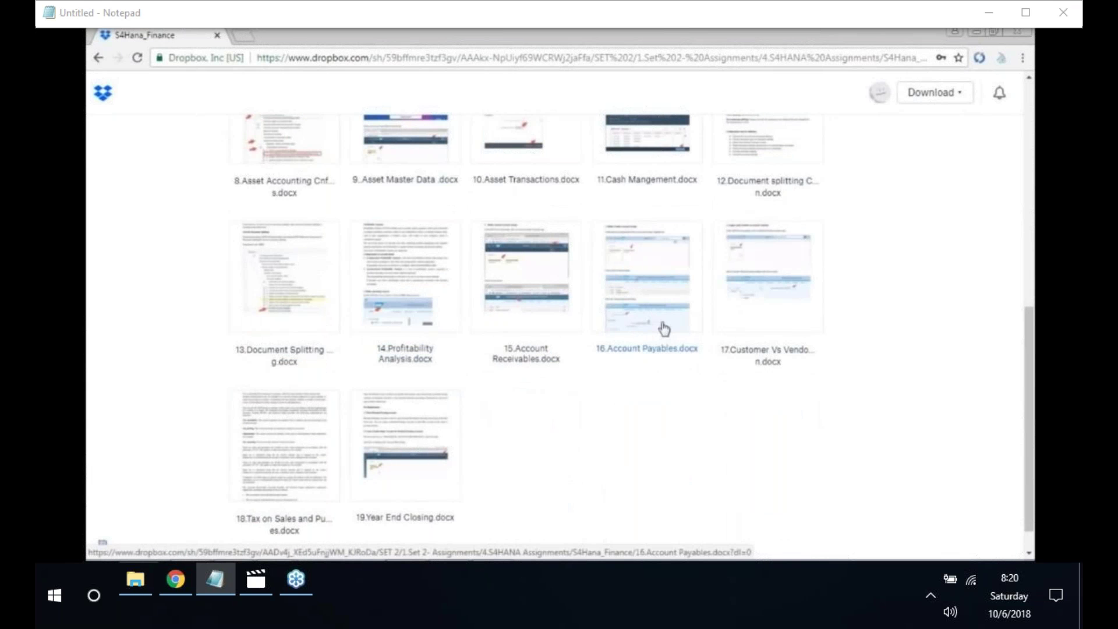
- Preview 15.Account Receivables.docx, read through to page 3, then return to the S4Hana_Finance listing
click(531, 348)
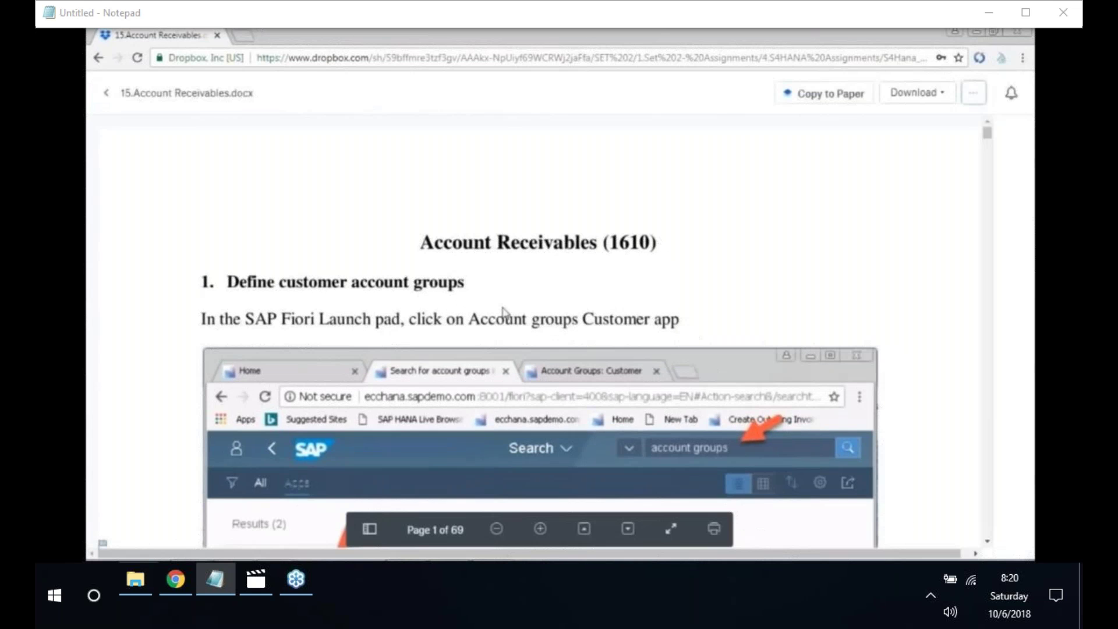
scroll(547, 294, down, 1)
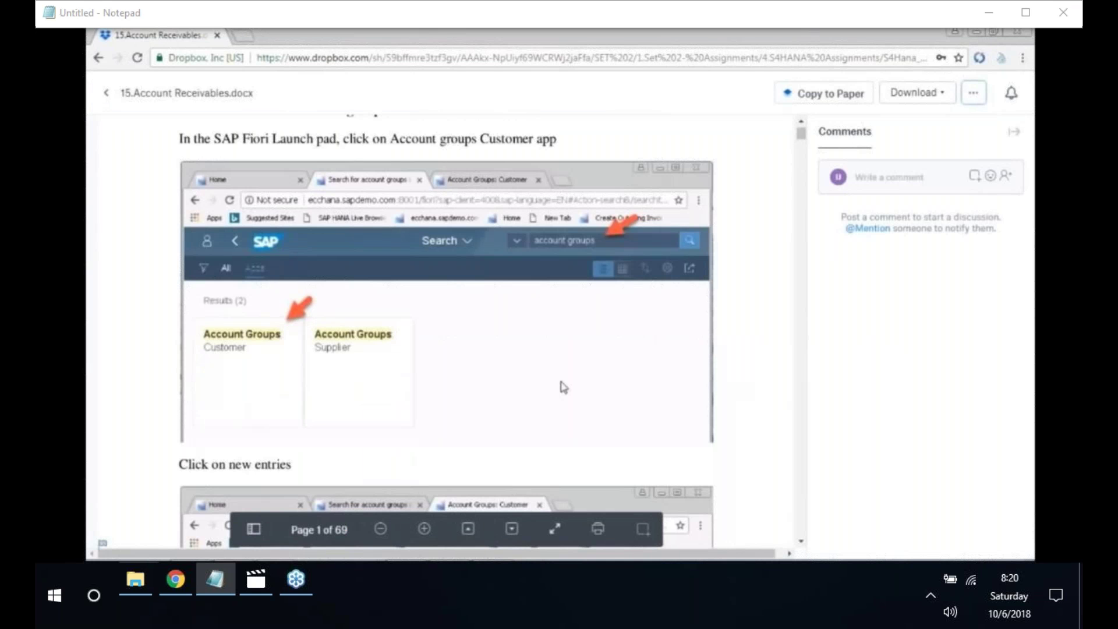
scroll(564, 387, down, 1)
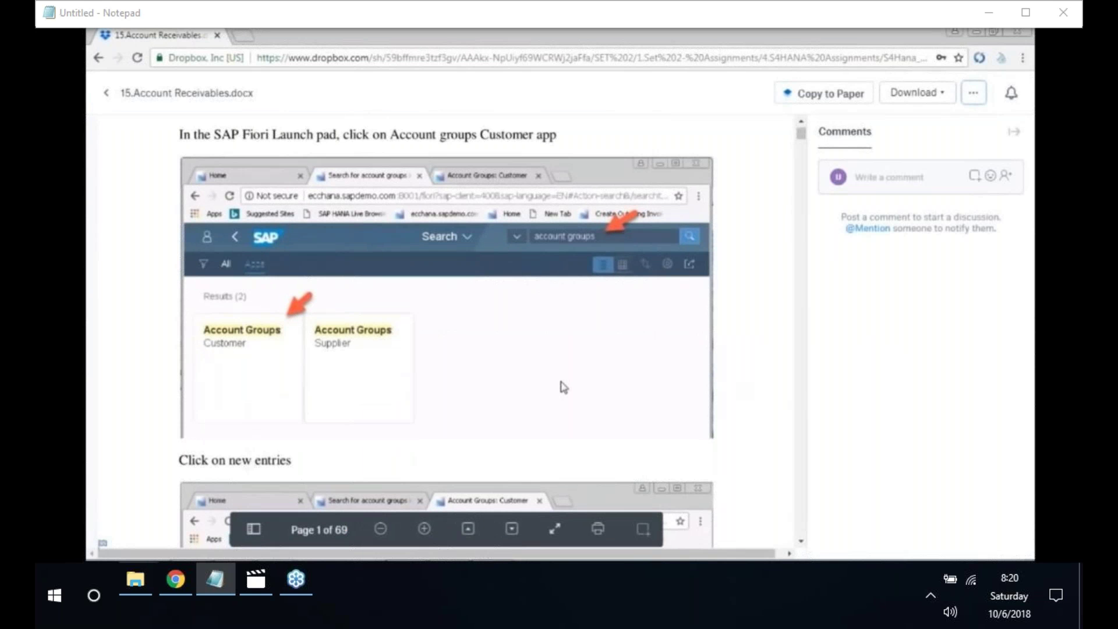
scroll(564, 388, down, 2)
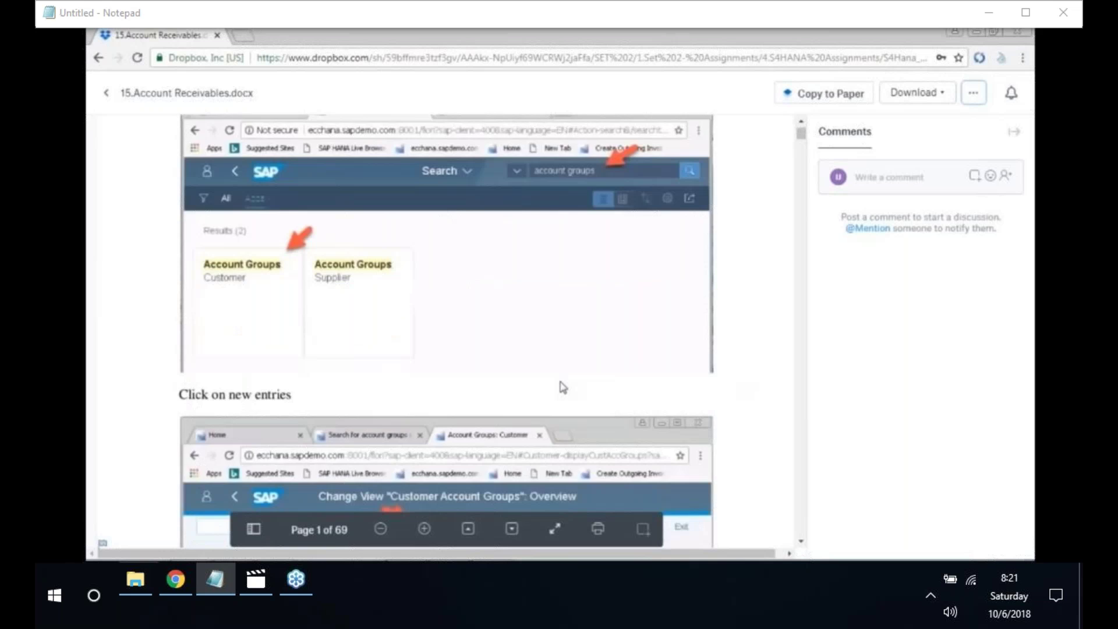
scroll(563, 387, up, 4)
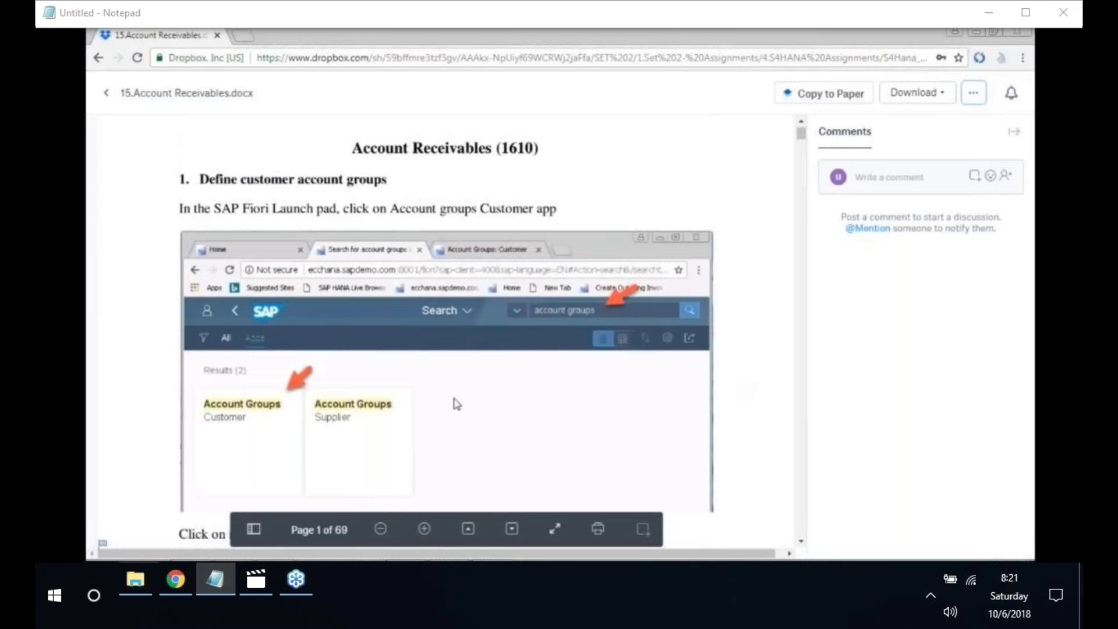
scroll(457, 404, down, 1)
scroll(457, 404, down, 6)
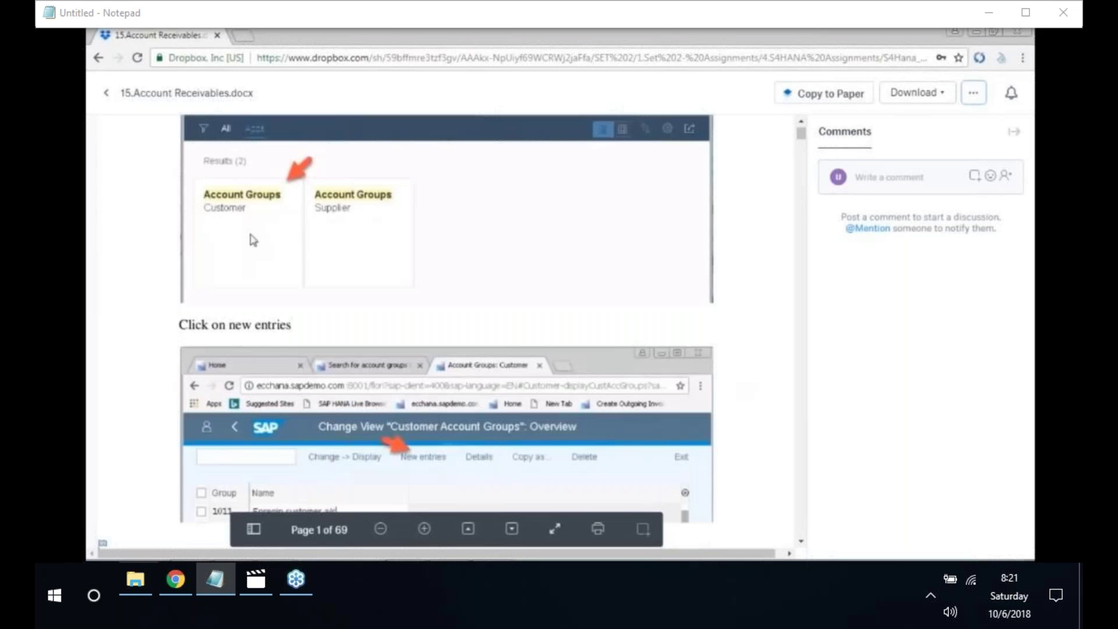
scroll(323, 369, down, 1)
scroll(373, 349, down, 4)
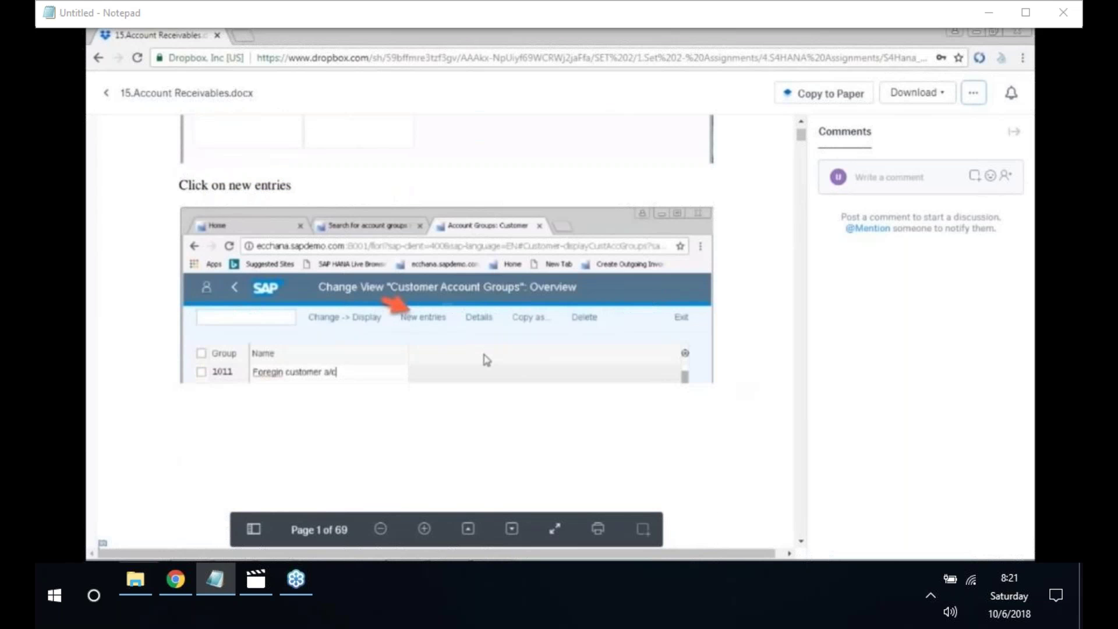
scroll(483, 361, down, 2)
scroll(491, 381, down, 6)
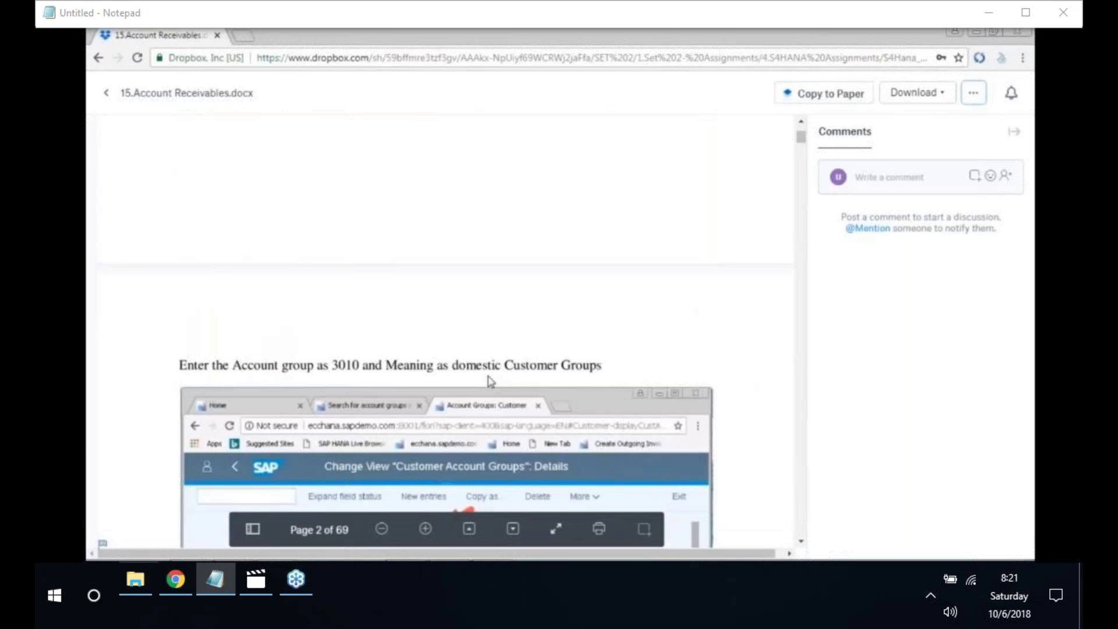
scroll(491, 381, down, 3)
scroll(491, 382, down, 1)
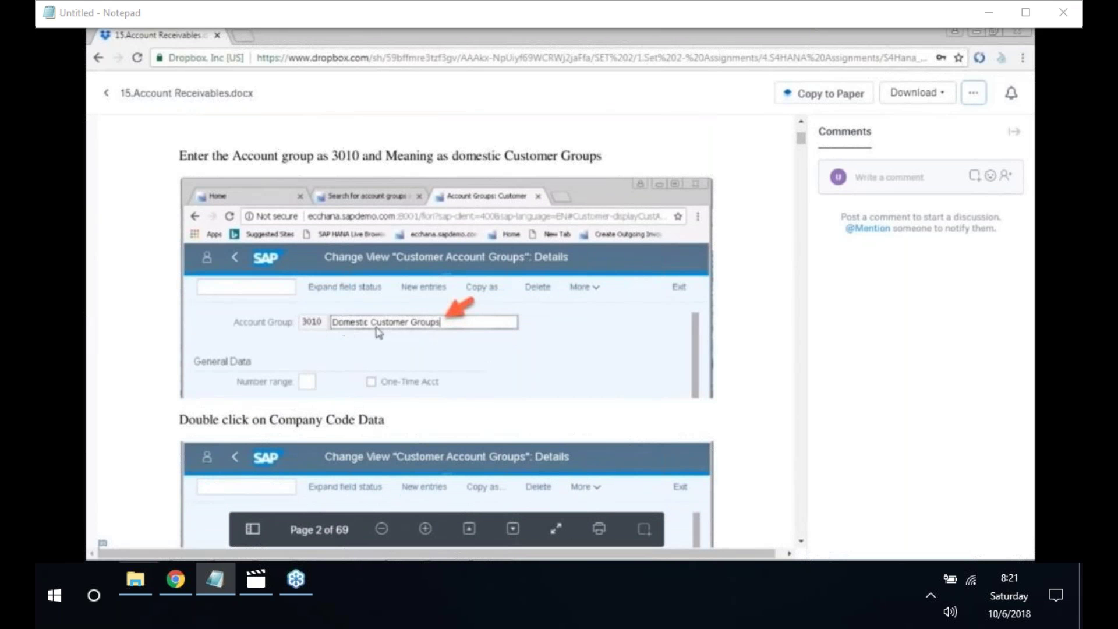
scroll(232, 150, down, 5)
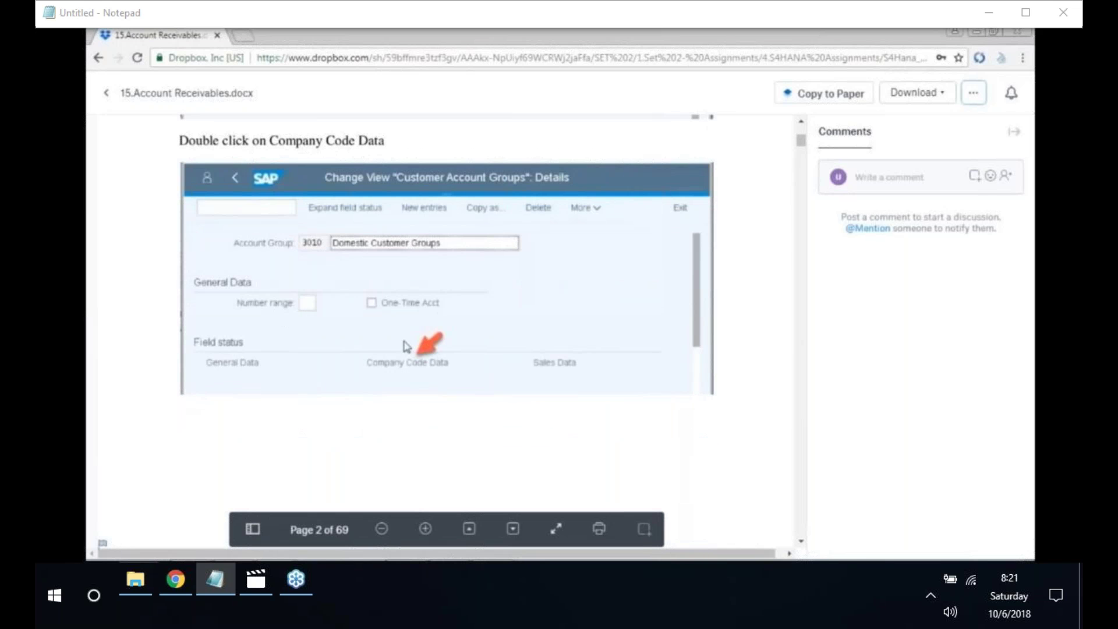
scroll(404, 359, down, 1)
scroll(403, 358, down, 5)
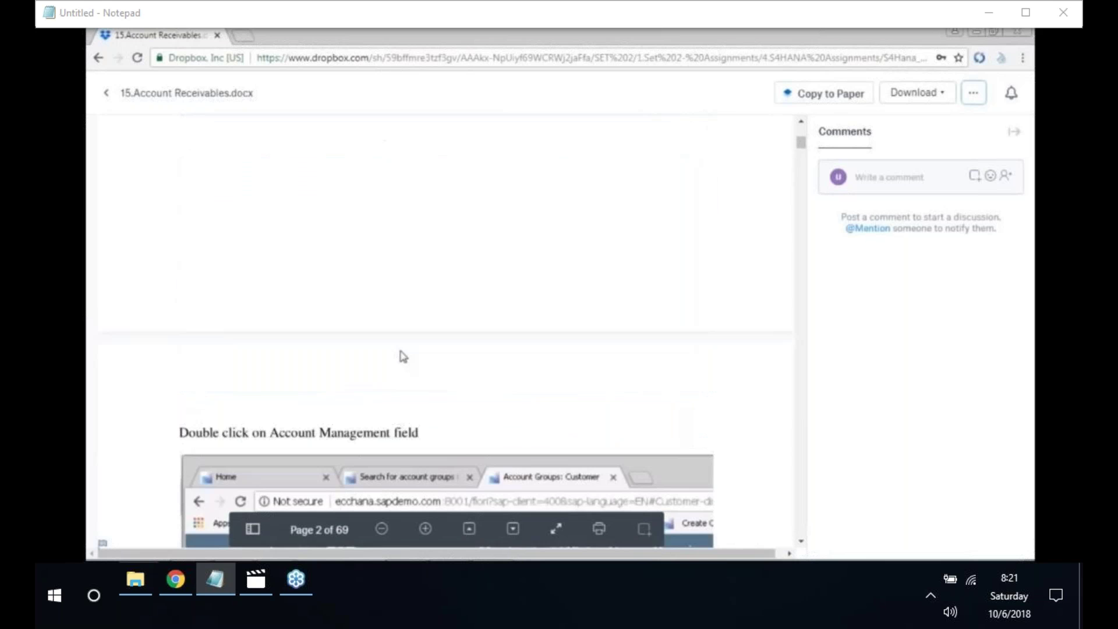
scroll(403, 357, down, 1)
scroll(403, 357, down, 1)
scroll(402, 355, down, 3)
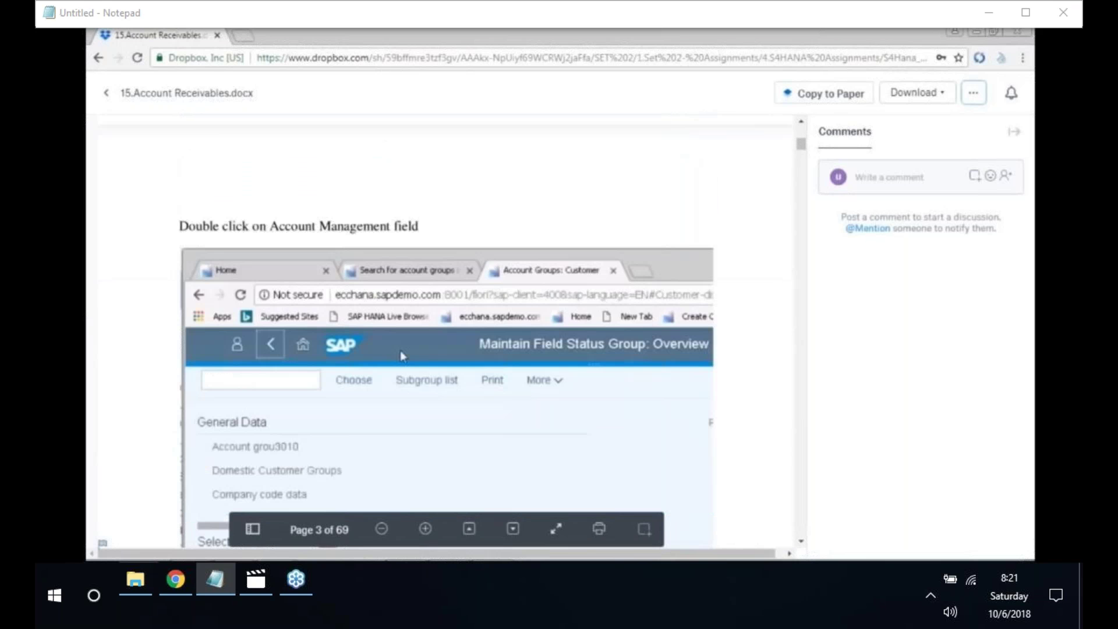
scroll(402, 357, down, 1)
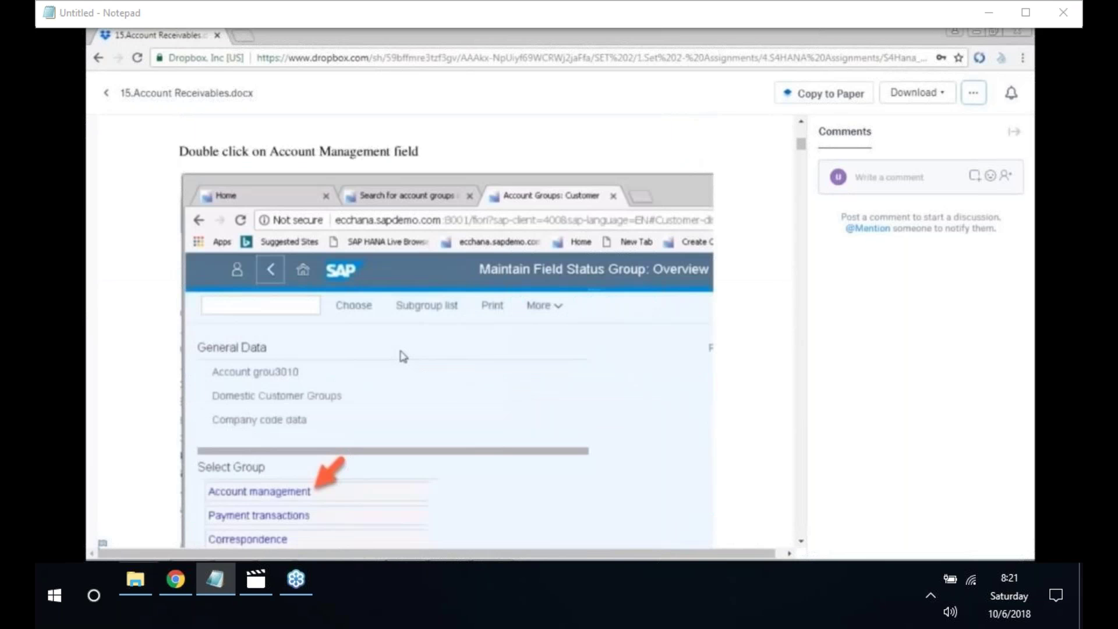
scroll(404, 357, down, 1)
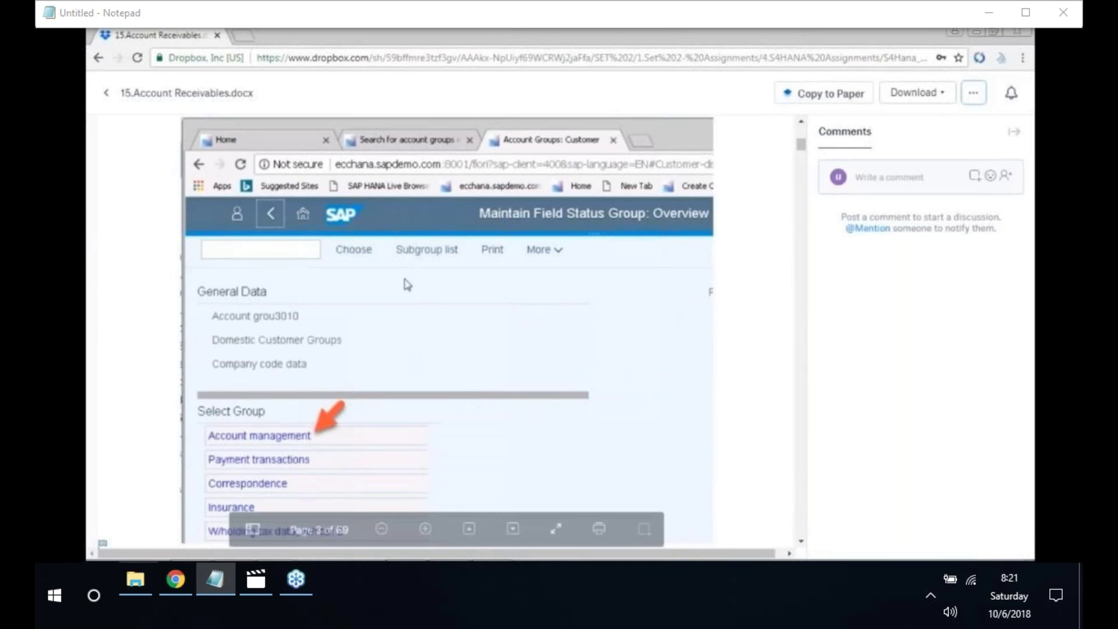
click(106, 93)
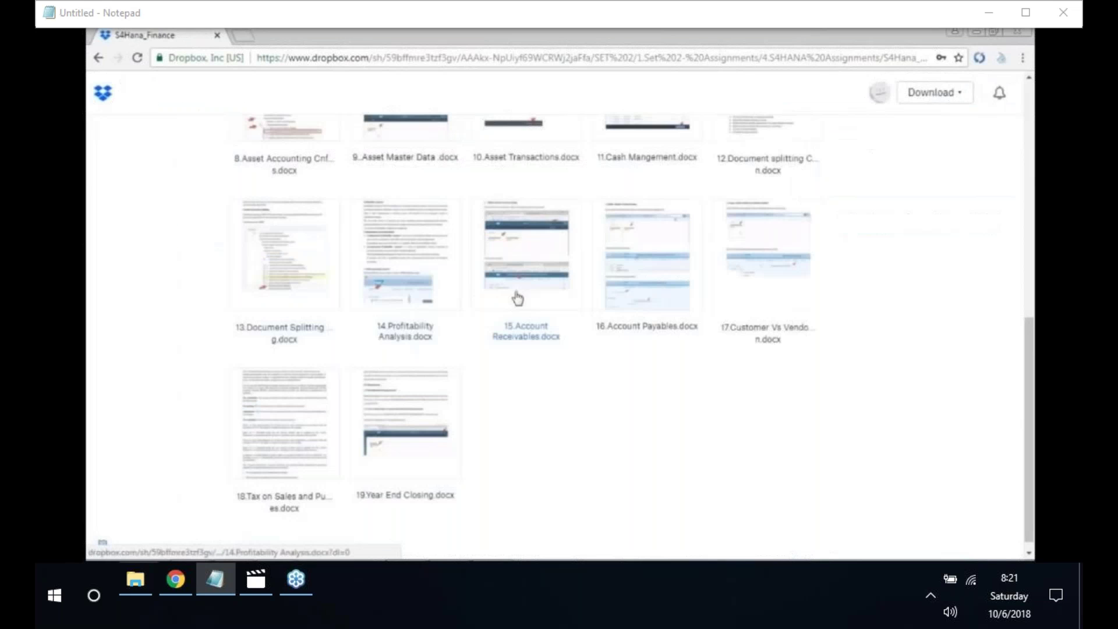
- Preview 16.Account Payables.docx at its first page, Define Vendor Account Groups
click(648, 328)
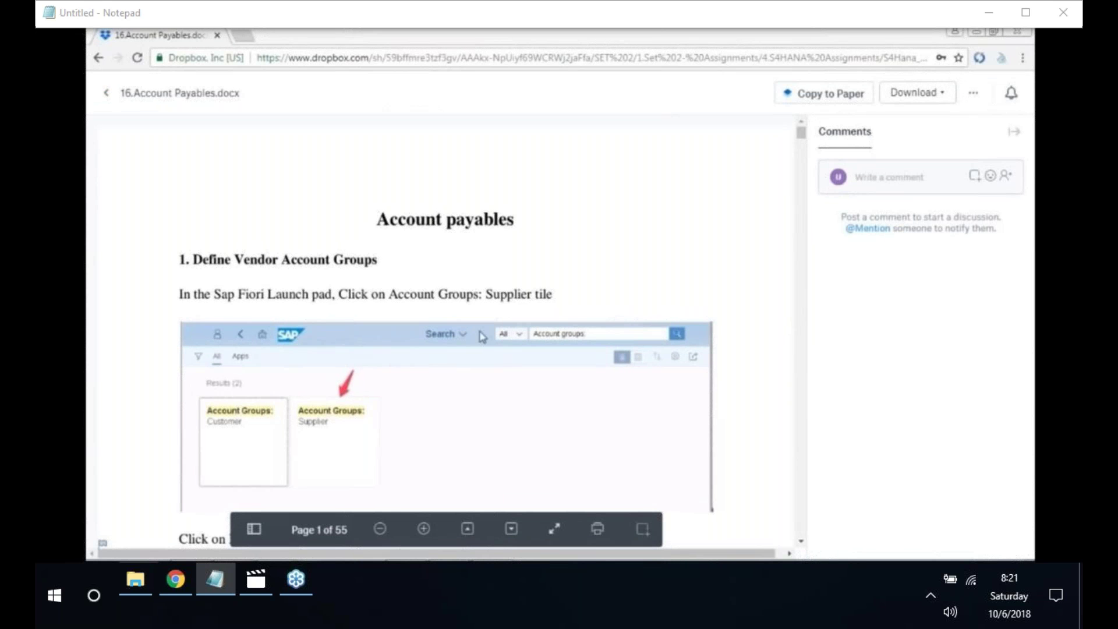
click(800, 224)
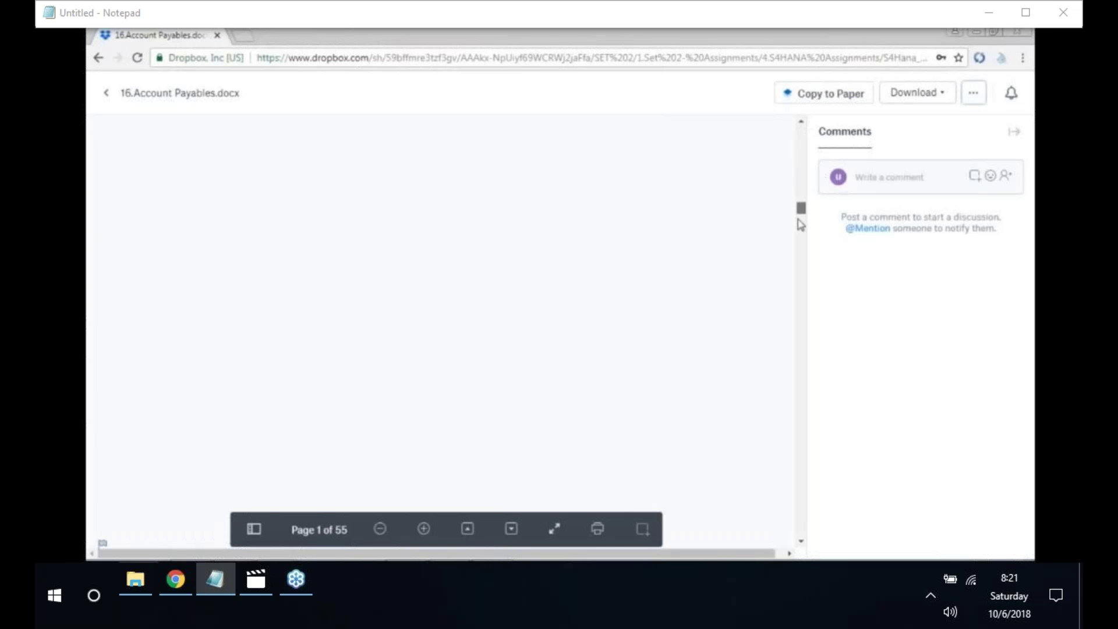
click(802, 168)
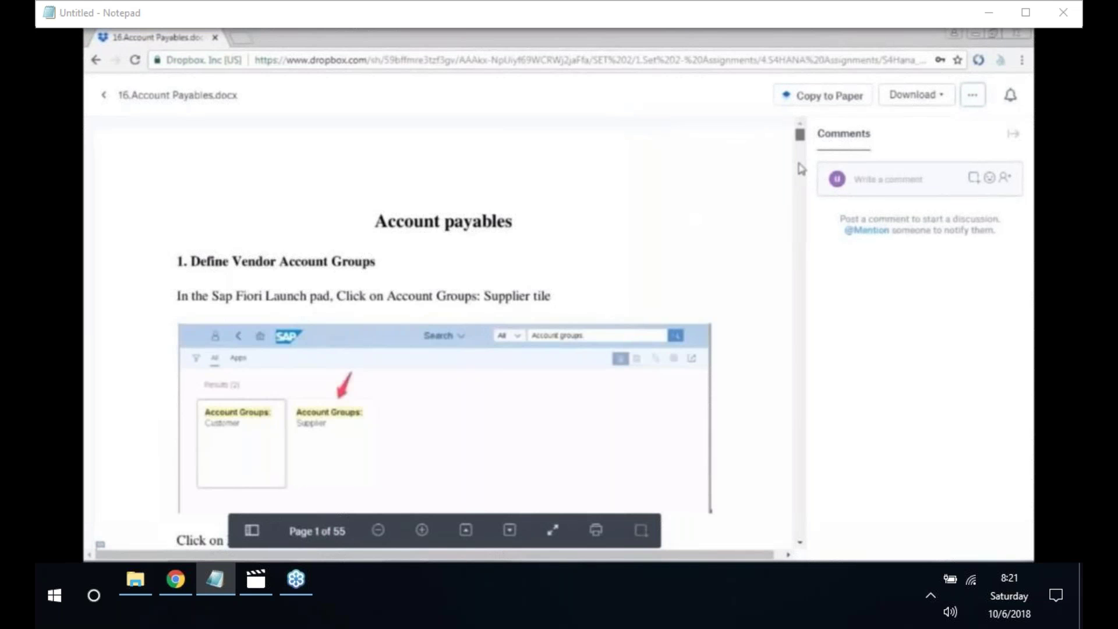